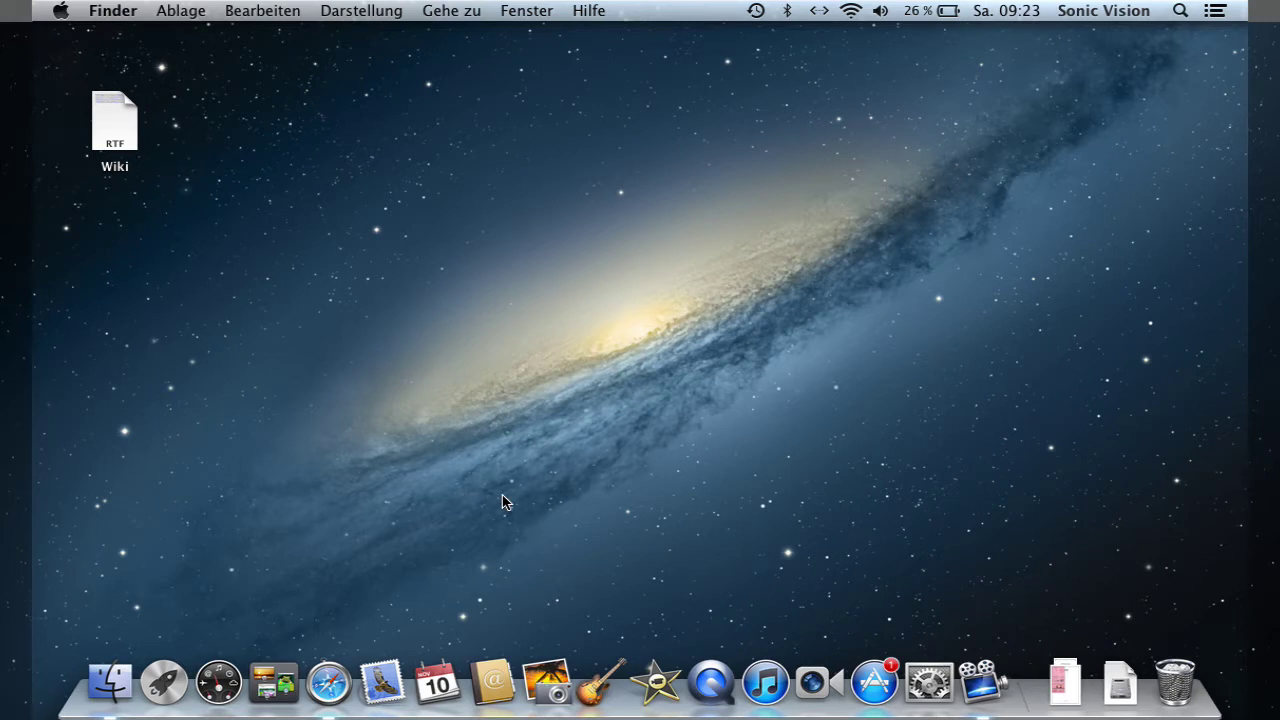
- Move the Wiki document on the desktop, open it in TextEdit, then quit TextEdit
{"action": "mouse_move", "coordinate": [122, 130]}
{"action": "left_mouse_down"}
{"action": "mouse_move", "coordinate": [181, 130]}
{"action": "mouse_move", "coordinate": [136, 127]}
{"action": "left_mouse_up"}
{"action": "double_click", "coordinate": [136, 127]}
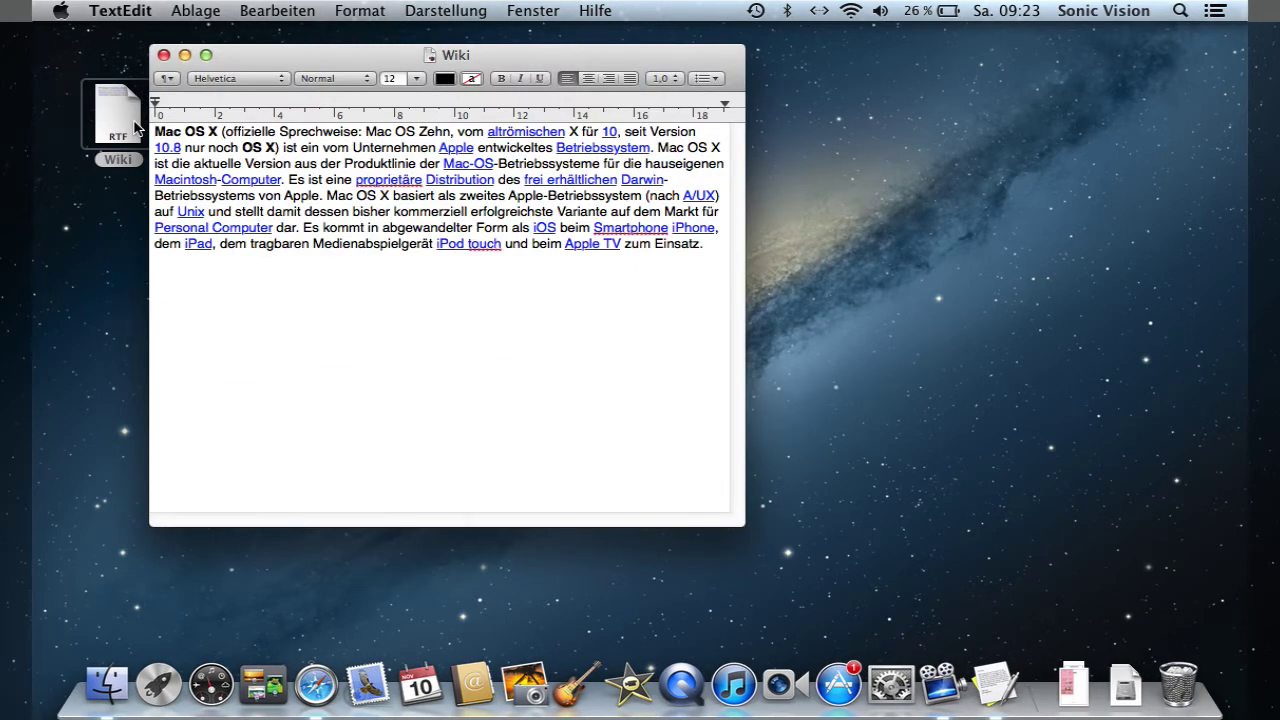
{"action": "left_click", "coordinate": [112, 10]}
{"action": "left_click", "coordinate": [160, 197]}
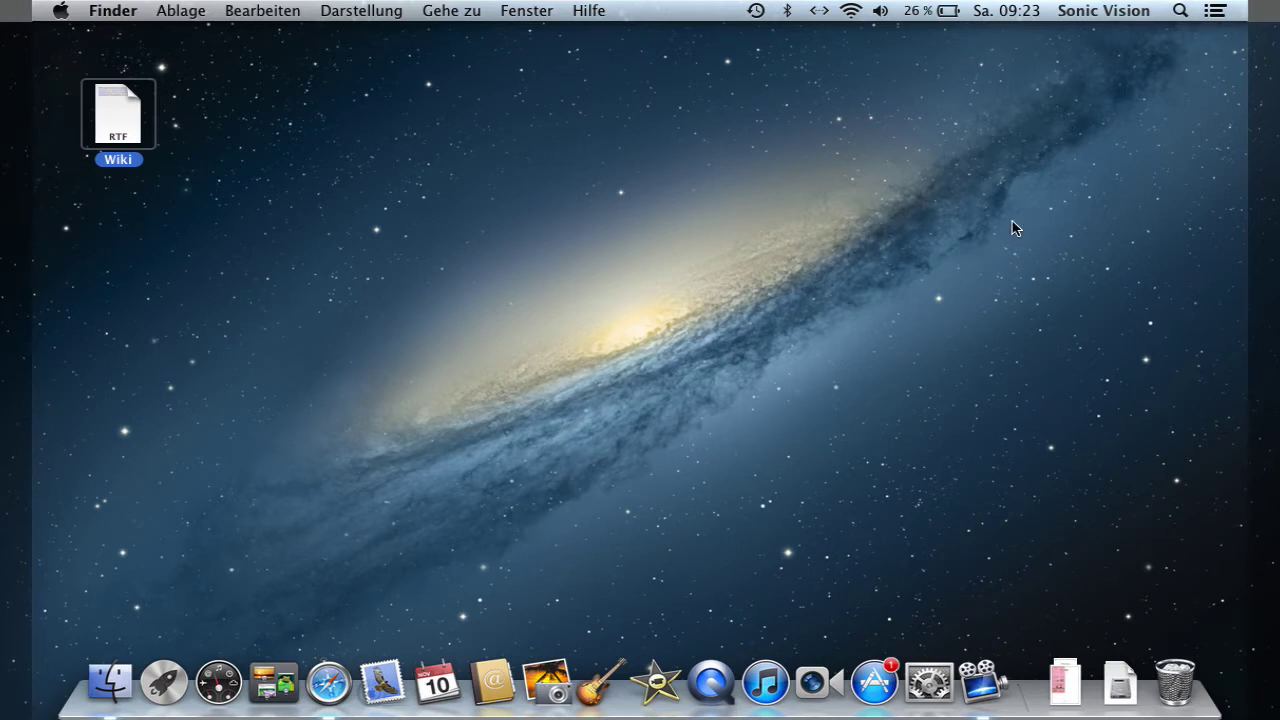
- In Finder preferences, show hard disks, external disks, CDs/DVDs/iPods and connected servers on the desktop
{"action": "left_click", "coordinate": [122, 18]}
{"action": "left_click", "coordinate": [136, 66]}
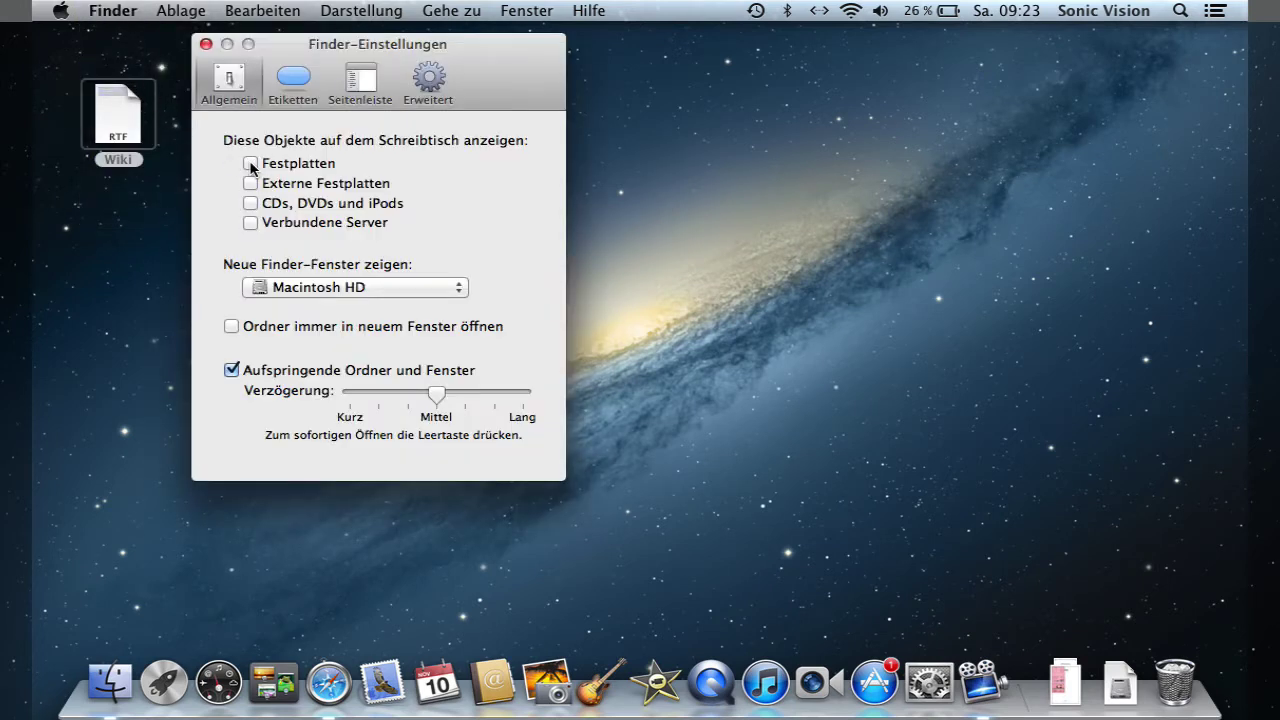
{"action": "left_click", "coordinate": [250, 163]}
{"action": "left_click", "coordinate": [250, 183]}
{"action": "left_click", "coordinate": [250, 203]}
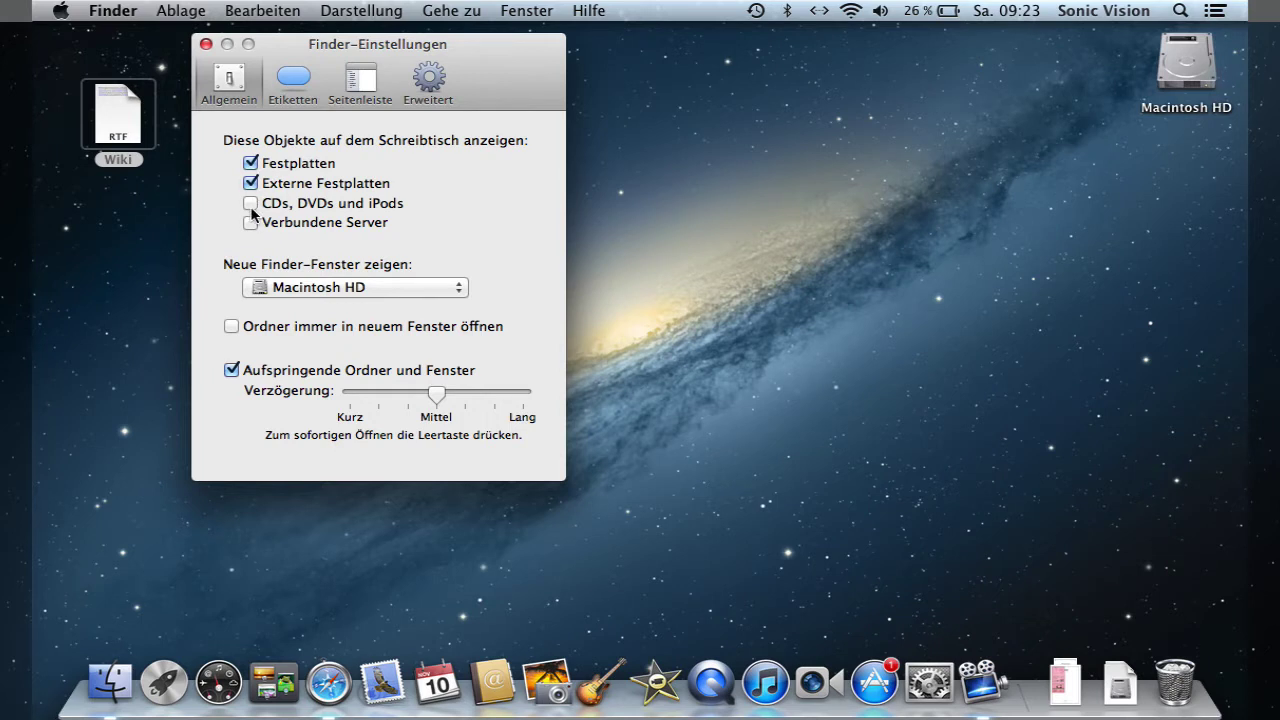
{"action": "left_click", "coordinate": [250, 224]}
{"action": "left_click", "coordinate": [205, 45]}
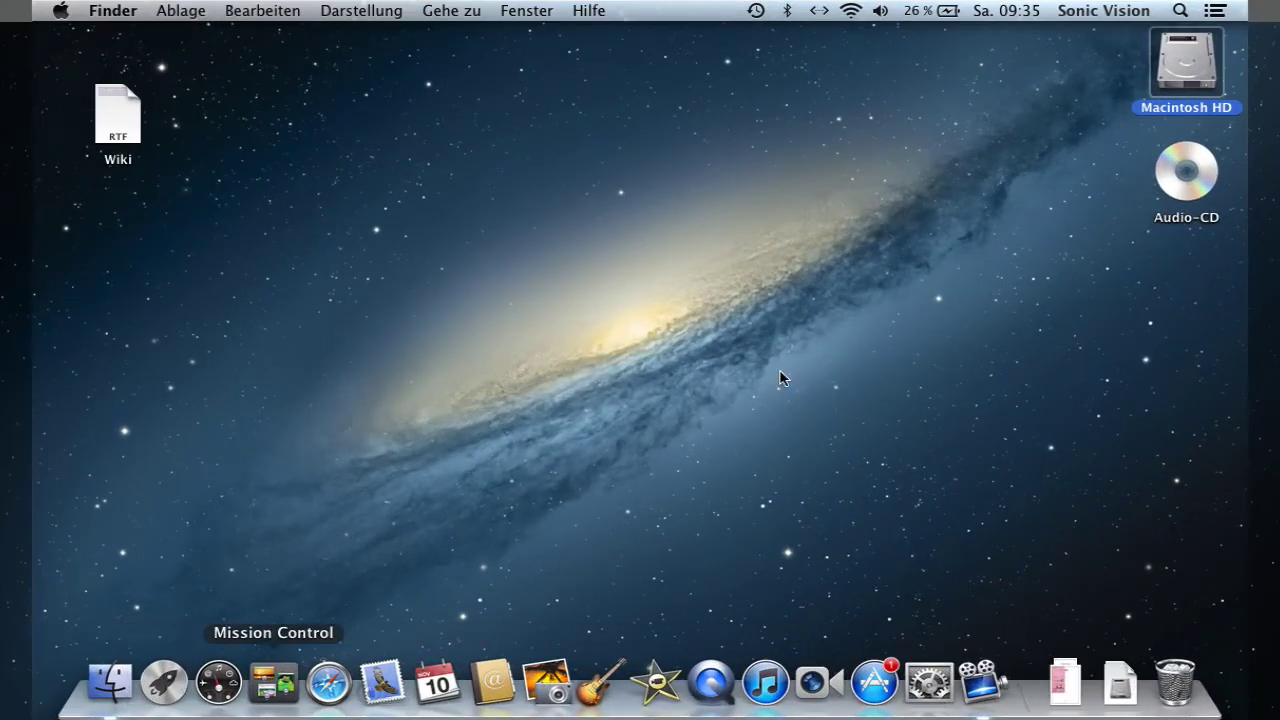
- Open Macintosh HD, then its Programme folder, and select the Lexikon app
{"action": "double_click", "coordinate": [1207, 66]}
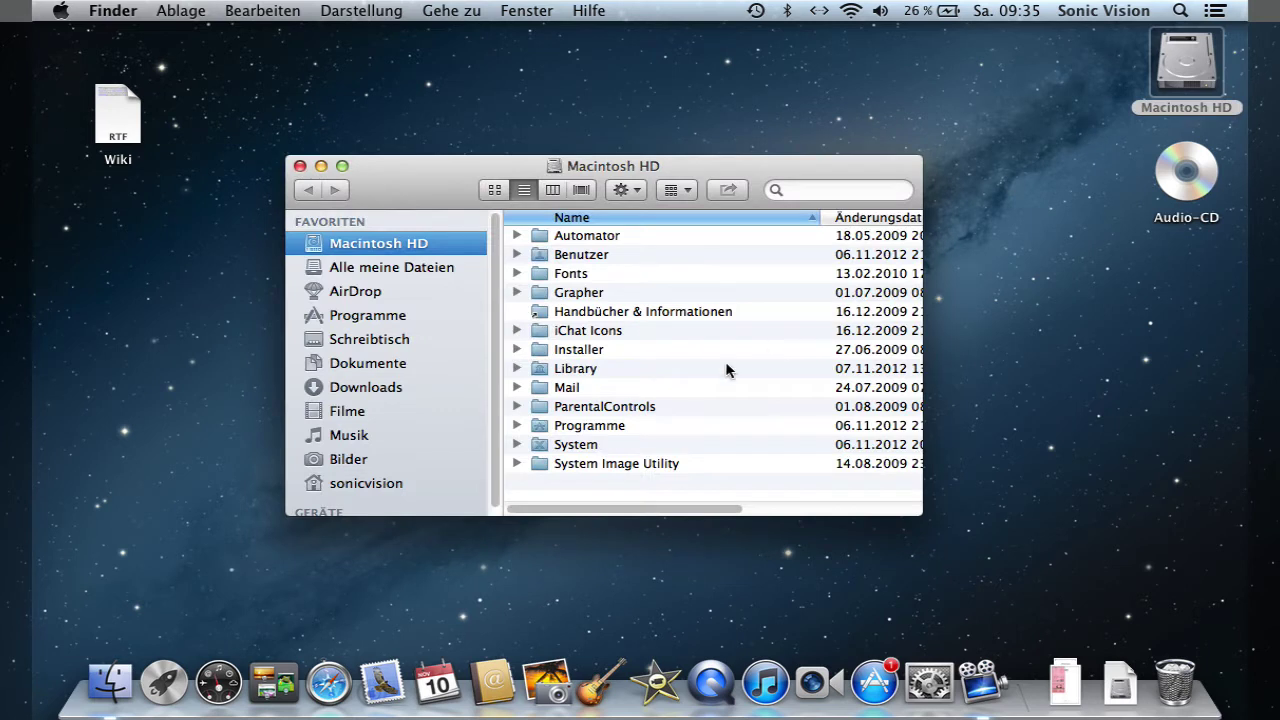
{"action": "double_click", "coordinate": [577, 425]}
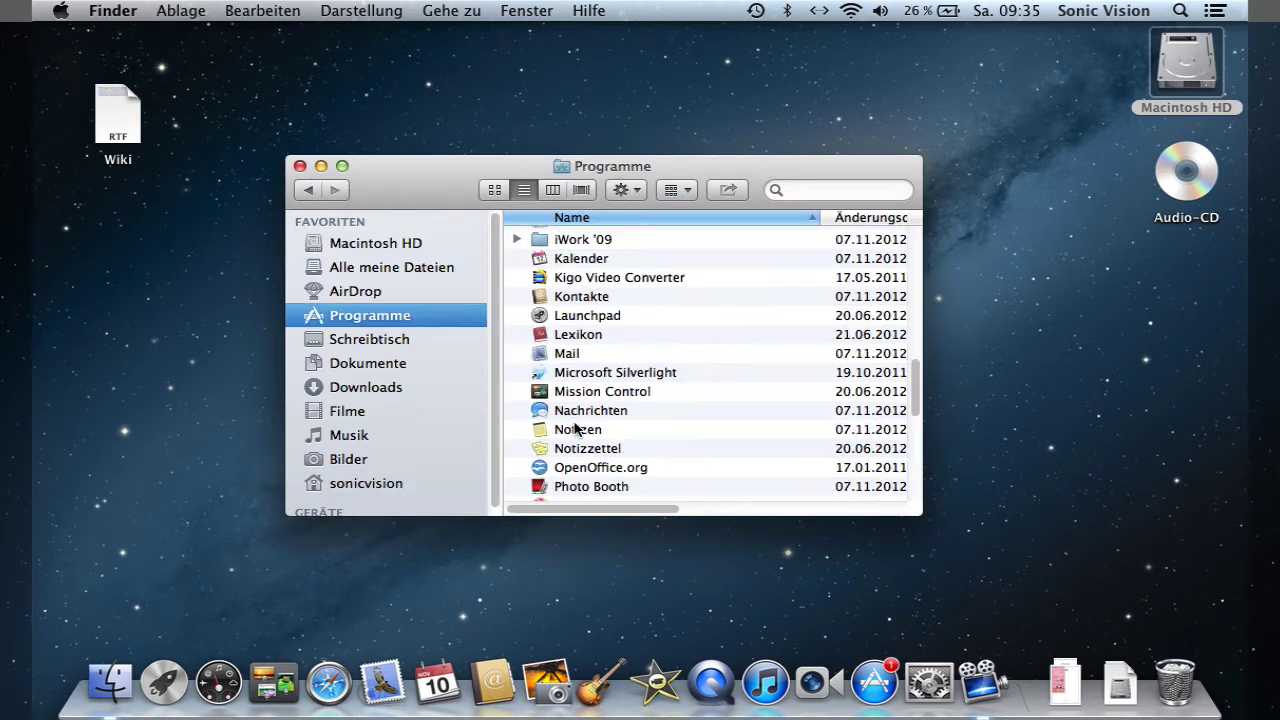
{"action": "left_click", "coordinate": [568, 337]}
- Drag Lexikon to the Dock, then view and dismiss the Kalender Dock item's options
{"action": "left_click_drag", "start_coordinate": [538, 340], "coordinate": [490, 572]}
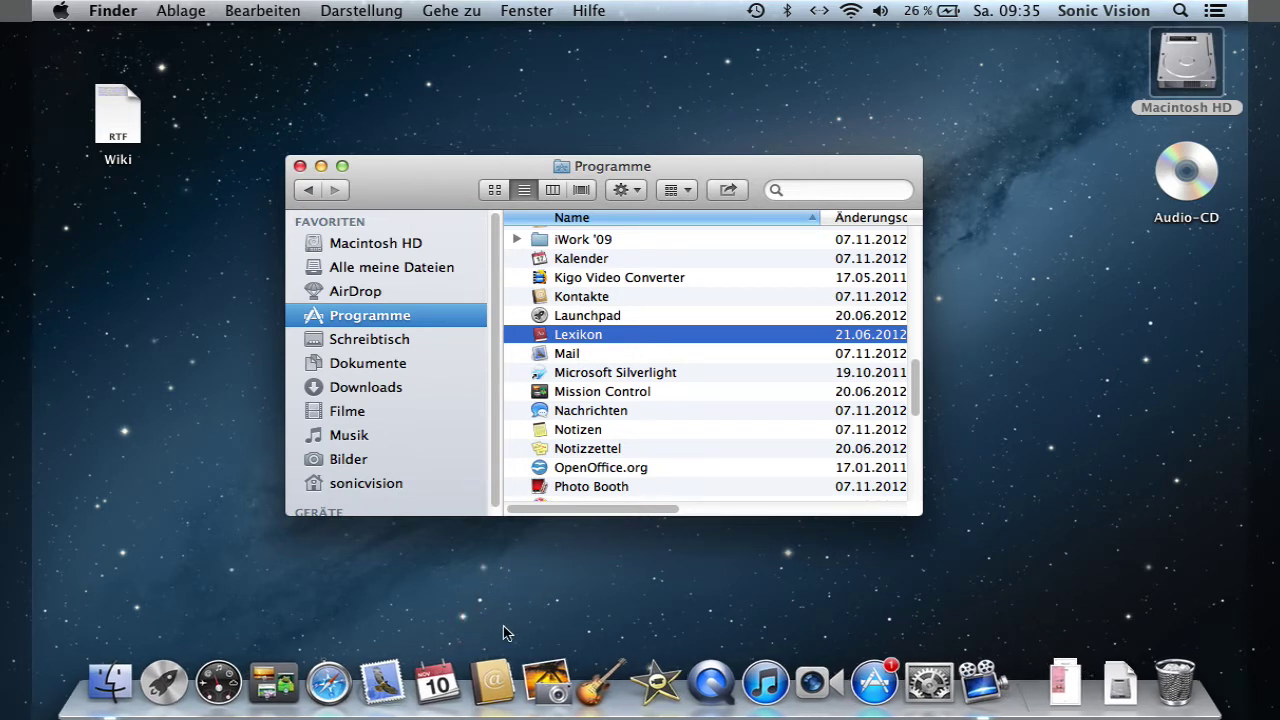
{"action": "right_click", "coordinate": [437, 684]}
{"action": "mouse_move", "coordinate": [457, 574]}
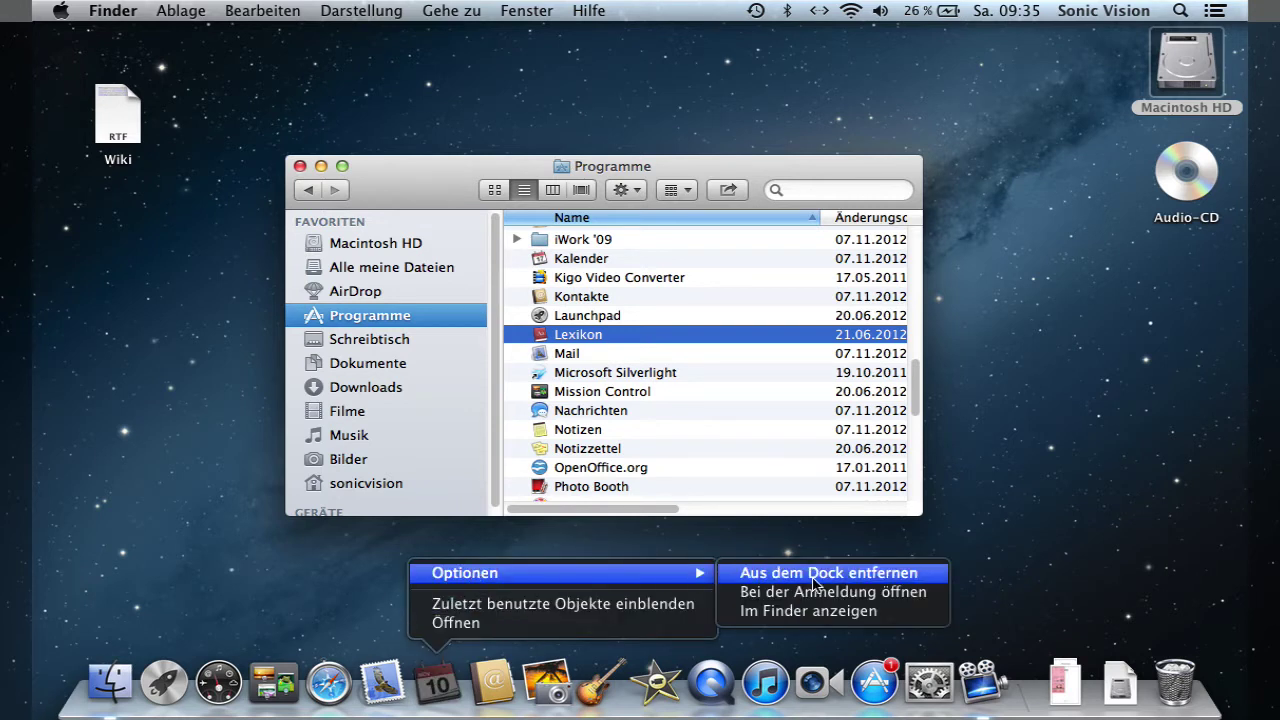
{"action": "left_click", "coordinate": [1014, 491]}
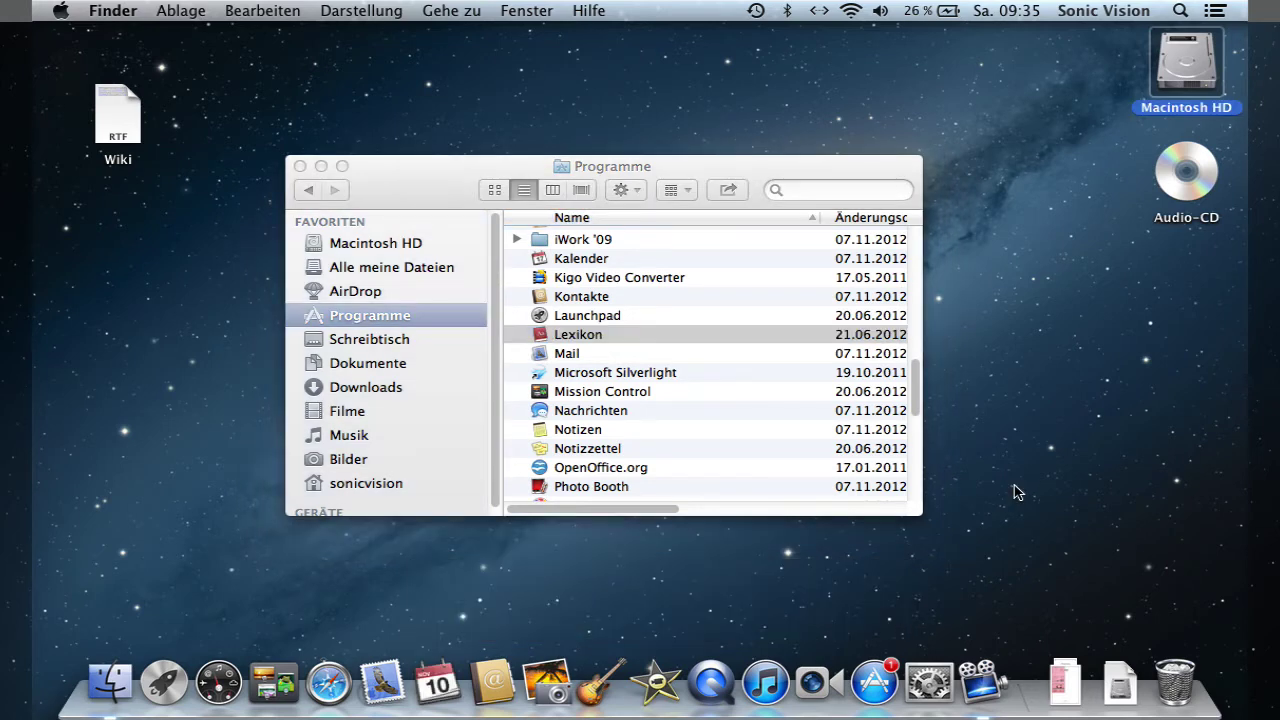
{"action": "left_click", "coordinate": [328, 678]}
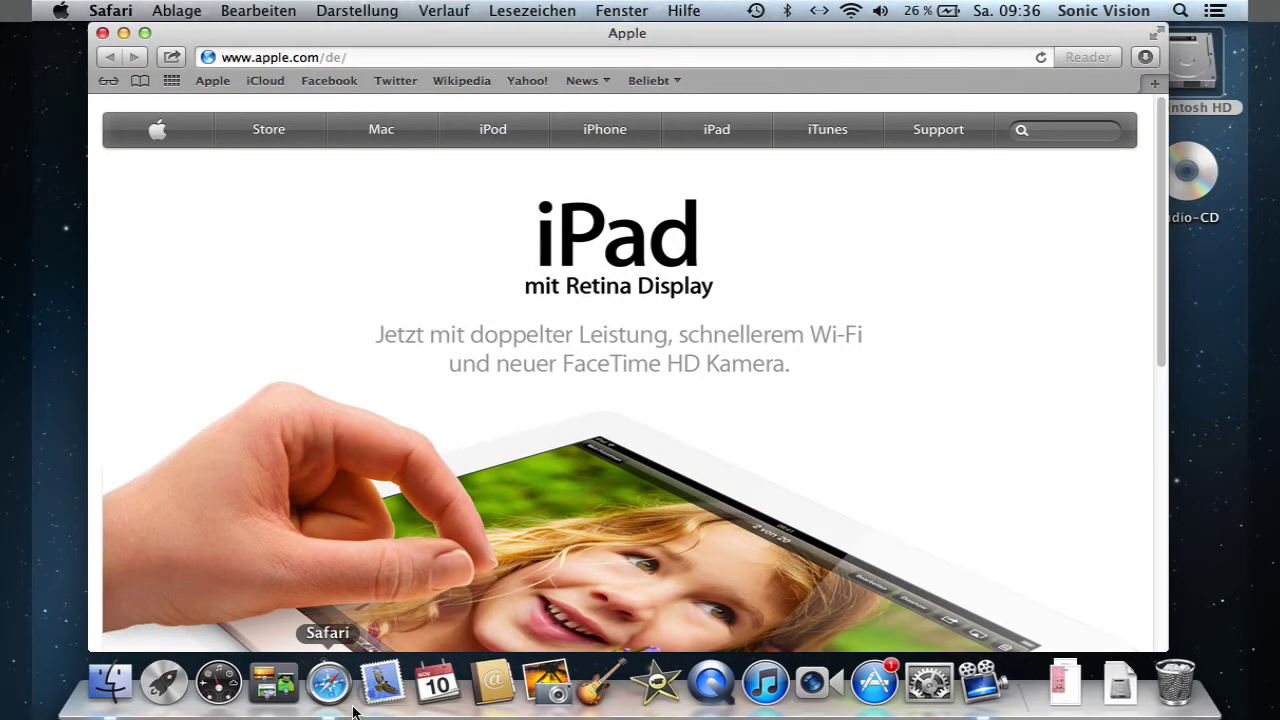
{"action": "left_click", "coordinate": [101, 33]}
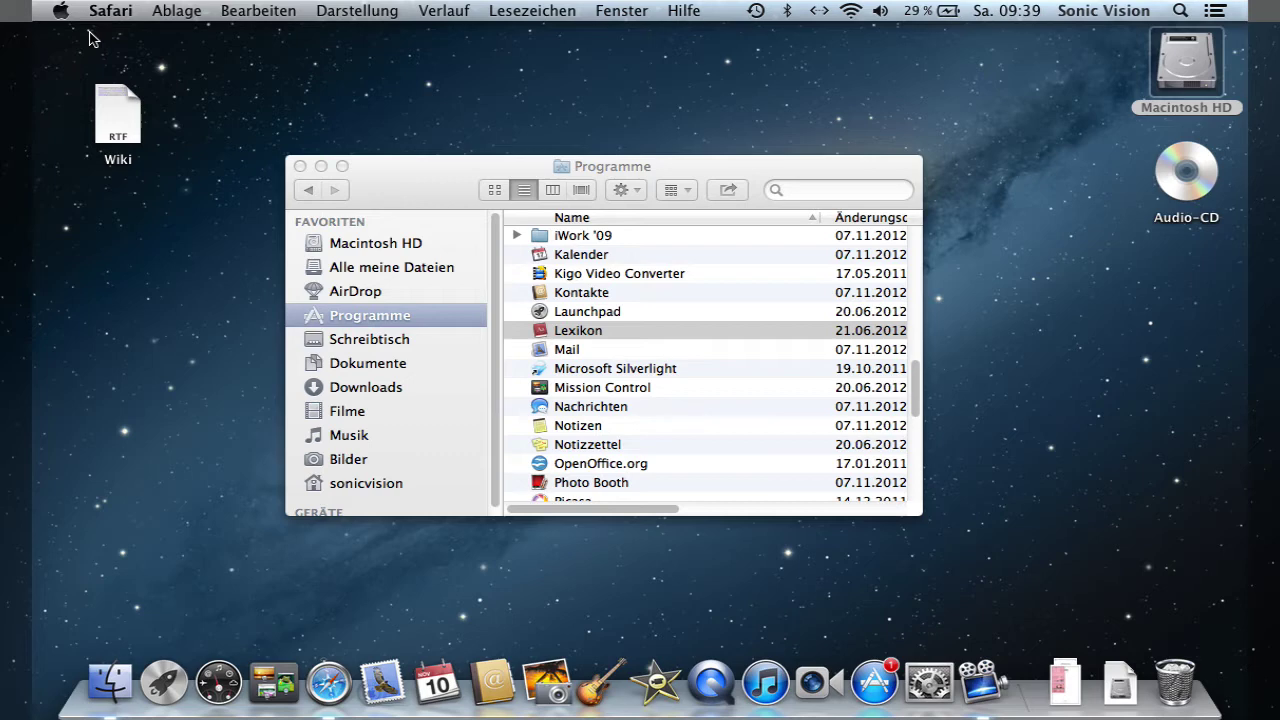
{"action": "left_click", "coordinate": [328, 685]}
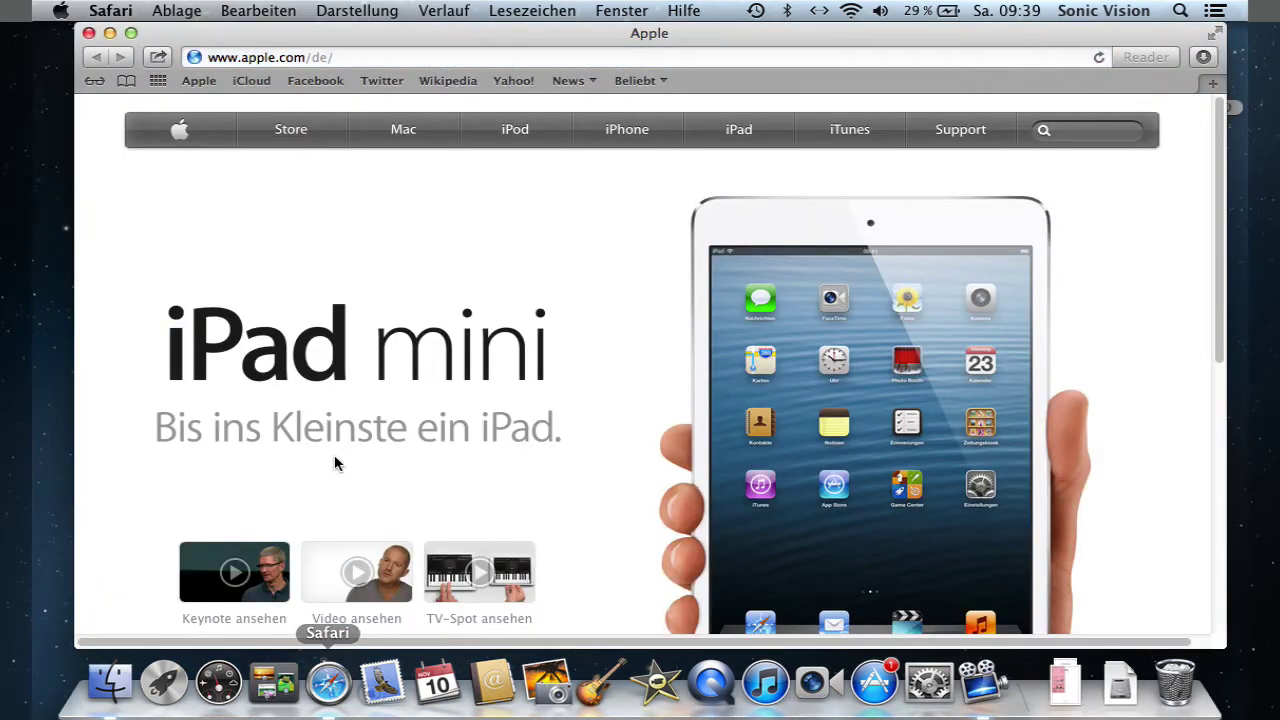
{"action": "left_click", "coordinate": [106, 10]}
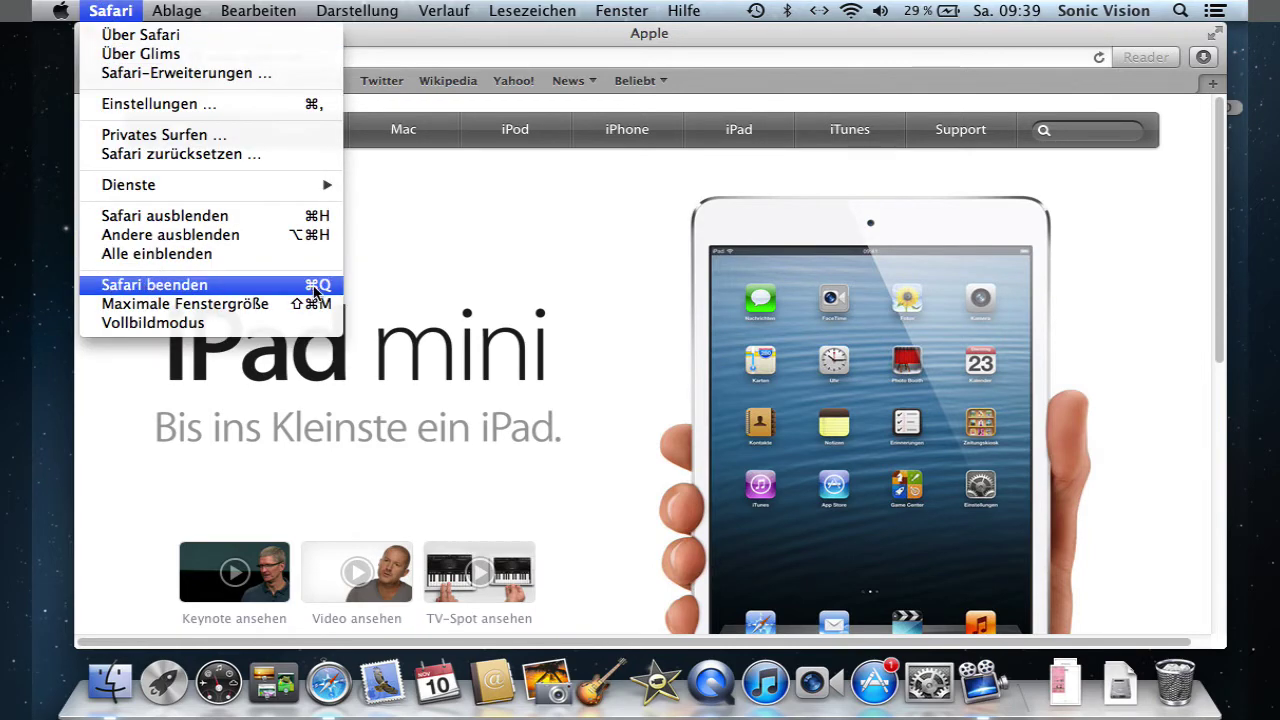
{"action": "left_click", "coordinate": [435, 270]}
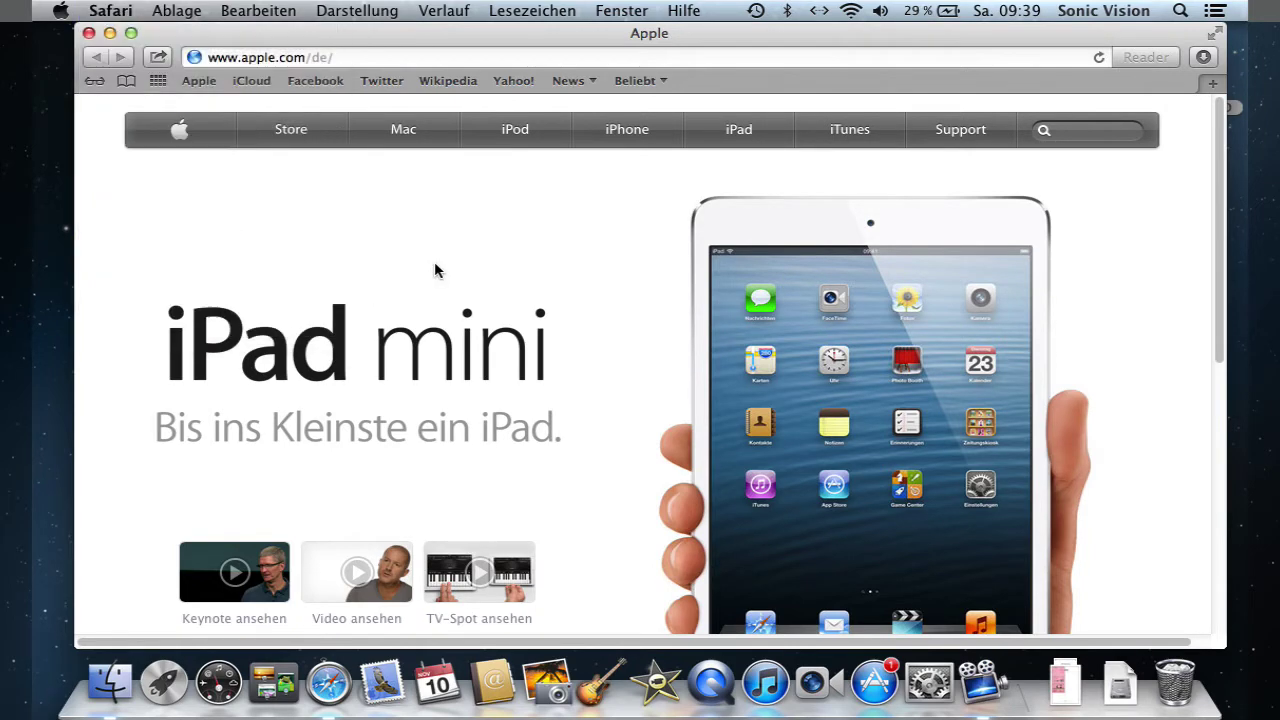
{"action": "key", "text": "super+q"}
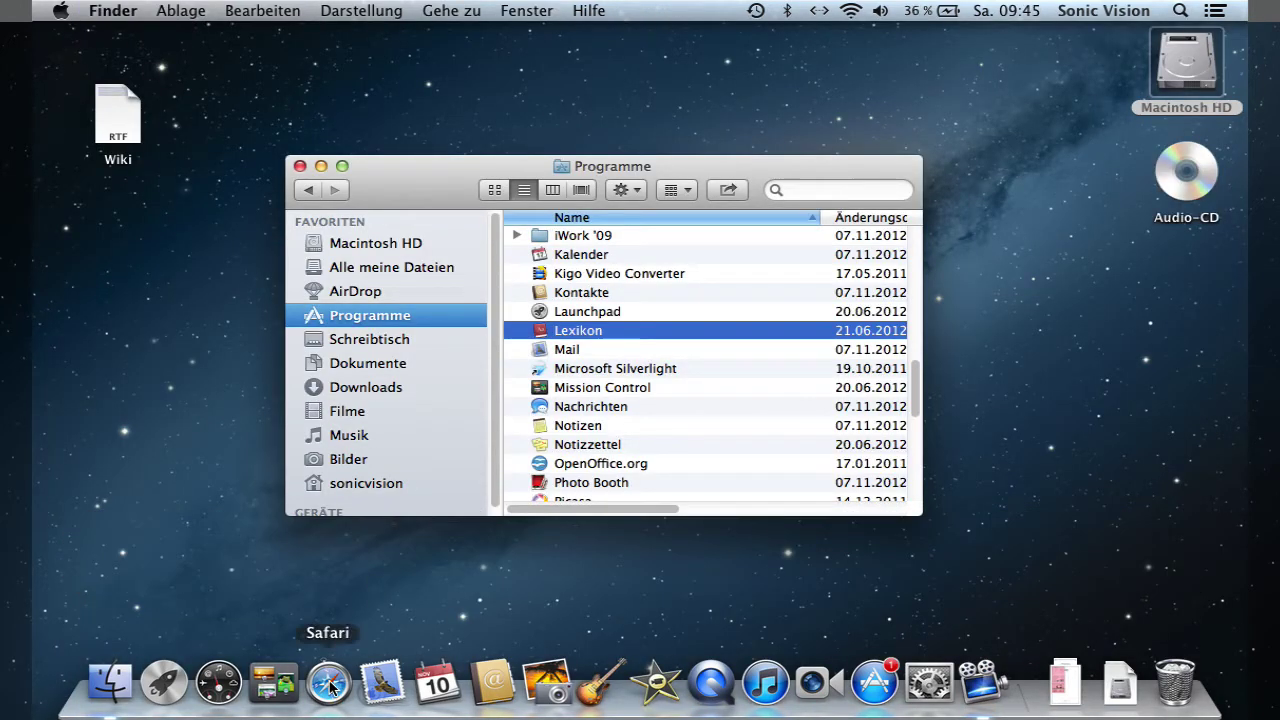
{"action": "left_click", "coordinate": [329, 684]}
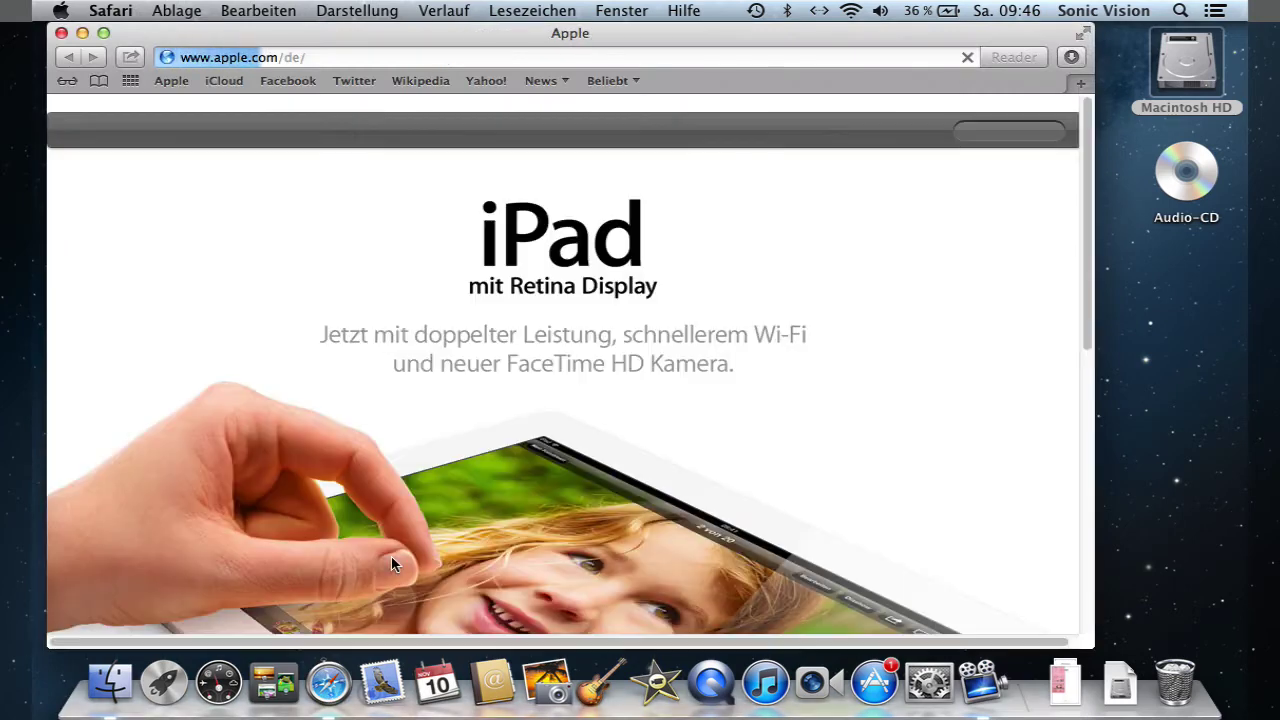
{"action": "left_click", "coordinate": [82, 34]}
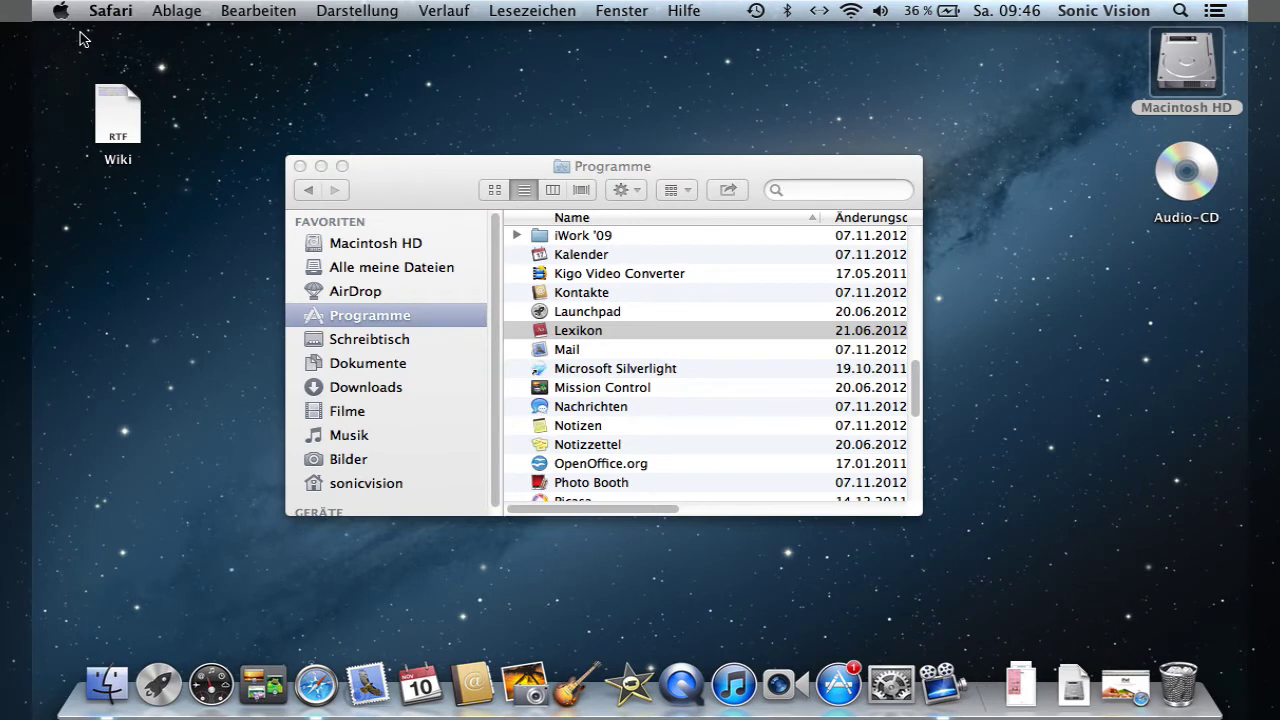
{"action": "left_click", "coordinate": [1127, 697]}
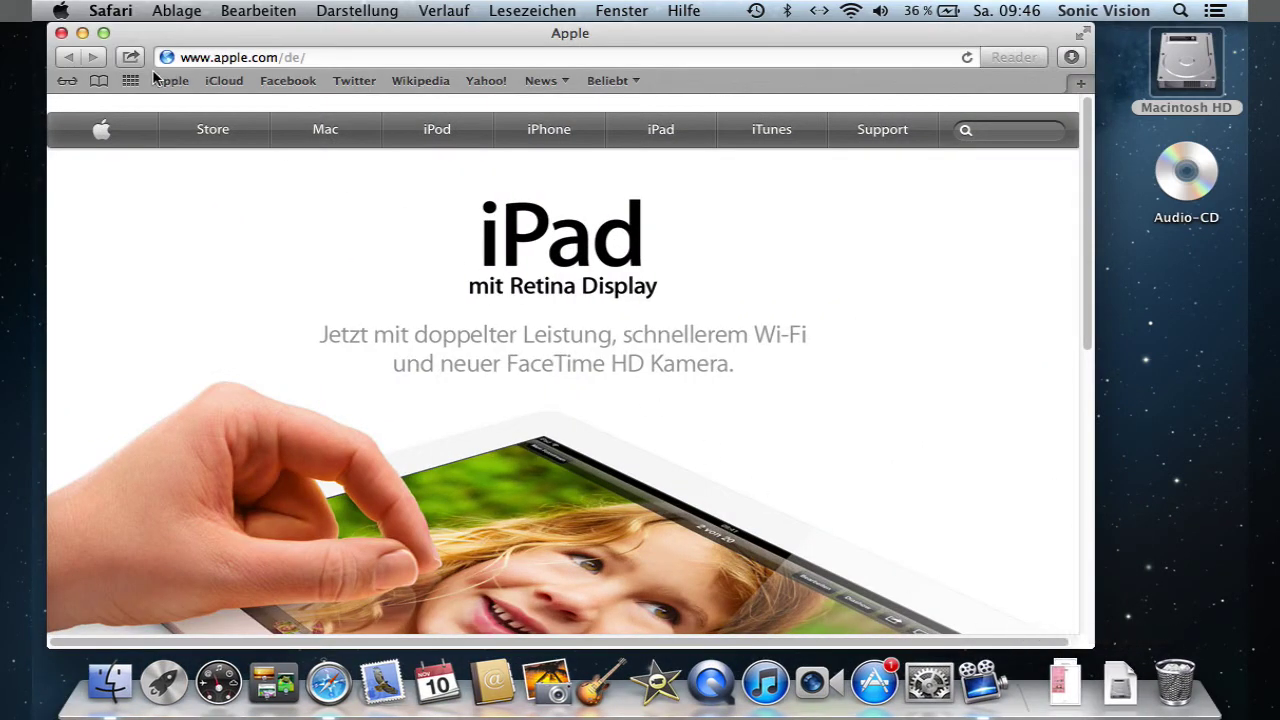
{"action": "left_click", "coordinate": [104, 34]}
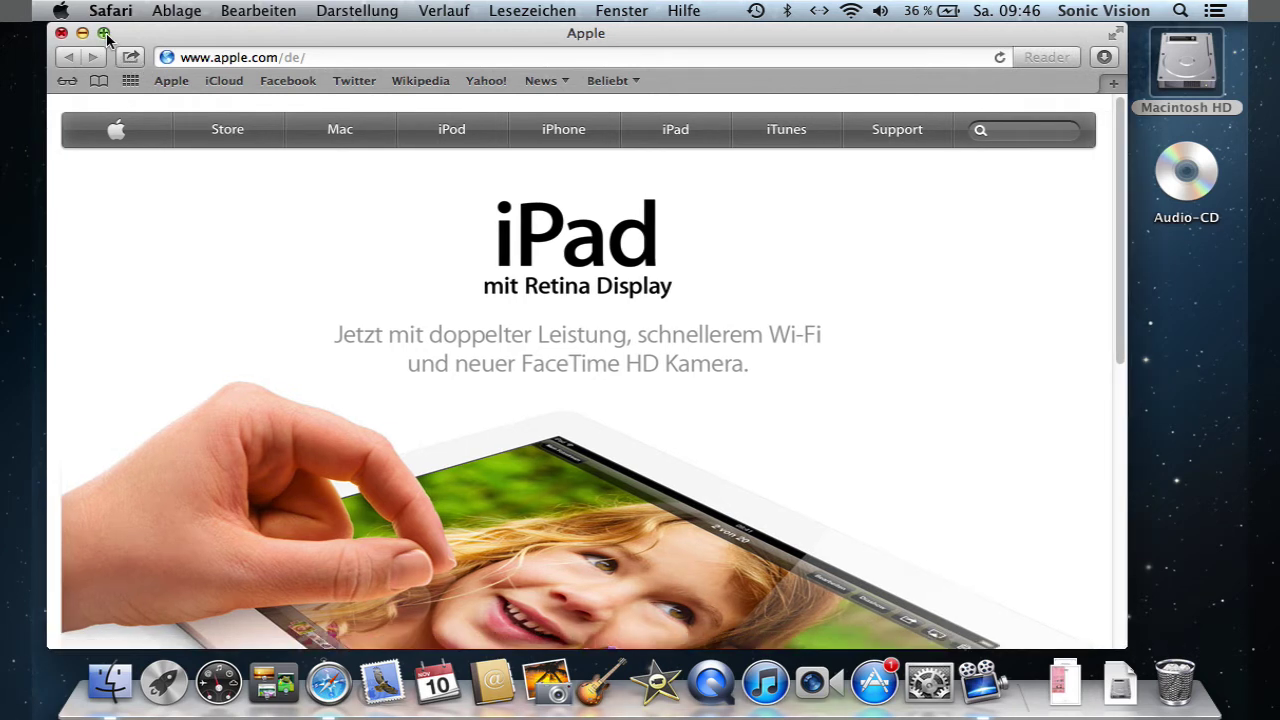
{"action": "left_click", "coordinate": [104, 34]}
{"action": "left_click", "coordinate": [104, 34]}
{"action": "left_click", "coordinate": [104, 34]}
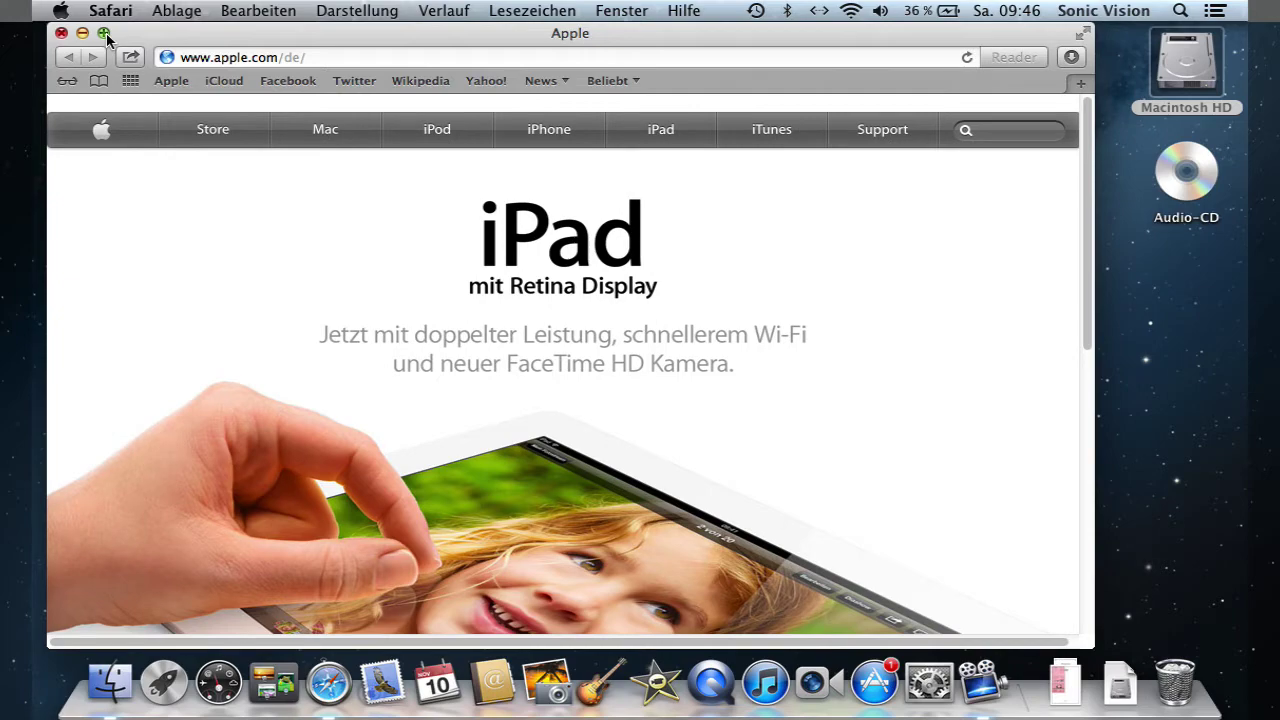
{"action": "left_click", "coordinate": [1084, 35]}
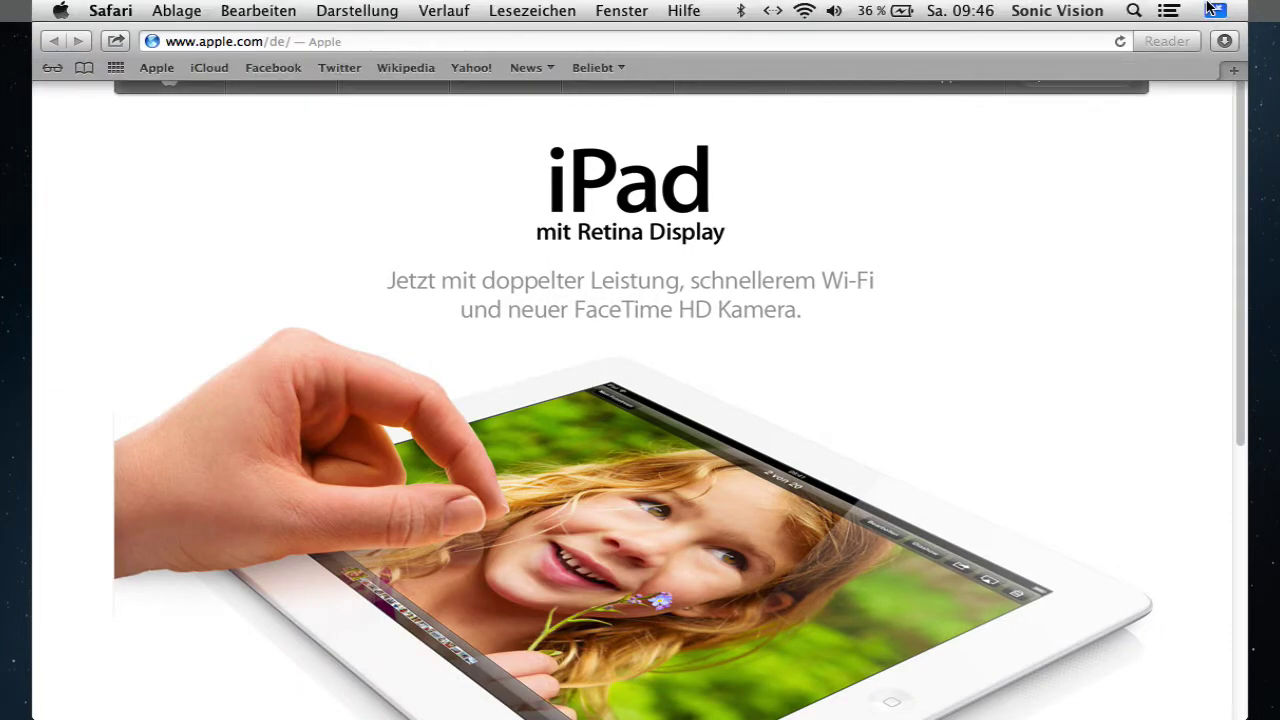
{"action": "left_click", "coordinate": [1215, 10]}
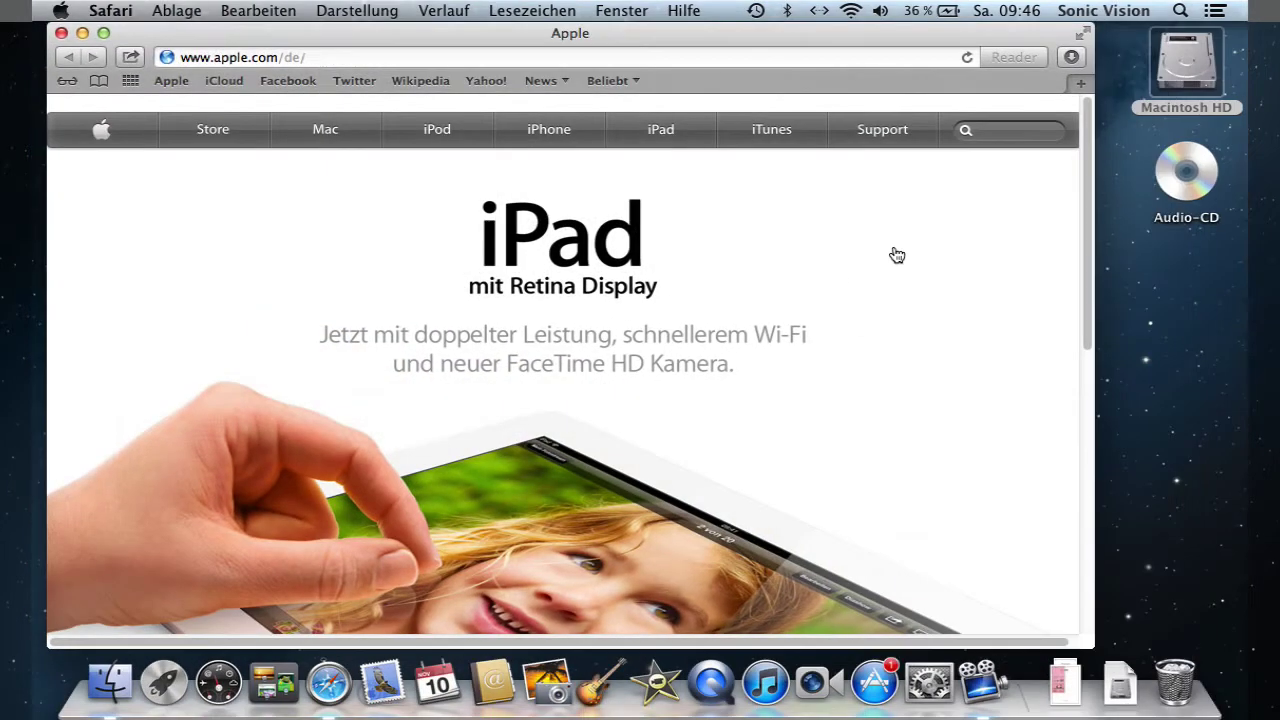
{"action": "key", "text": "super+q"}
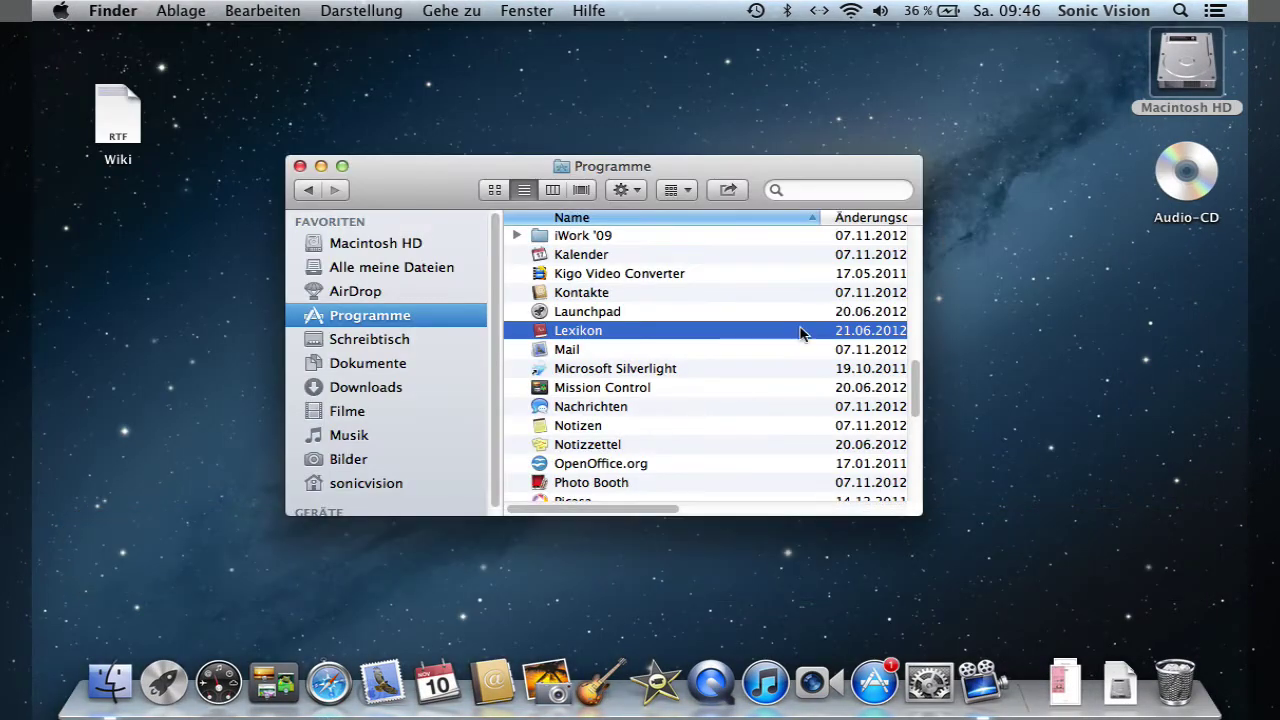
- Launch HOFER Bestellsoftware from the Programme folder and postpone the price-list update
{"action": "scroll", "coordinate": [753, 339], "scroll_direction": "up", "scroll_amount": 5}
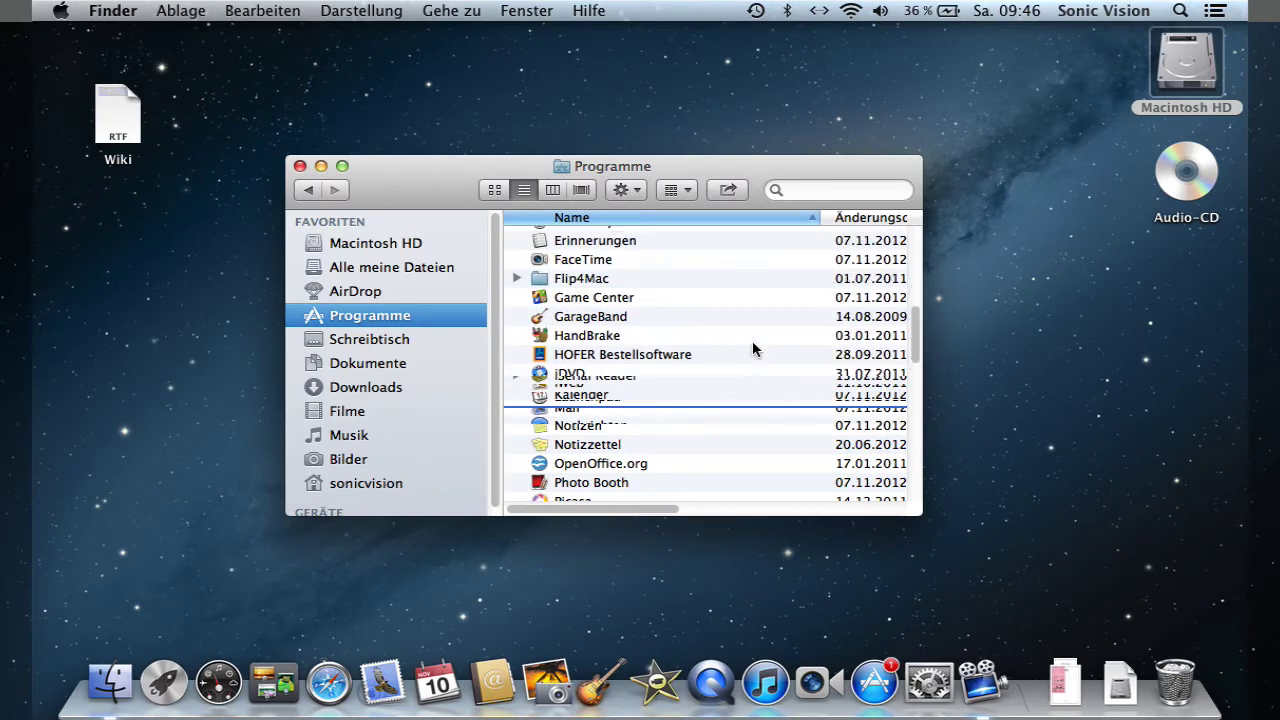
{"action": "double_click", "coordinate": [597, 352]}
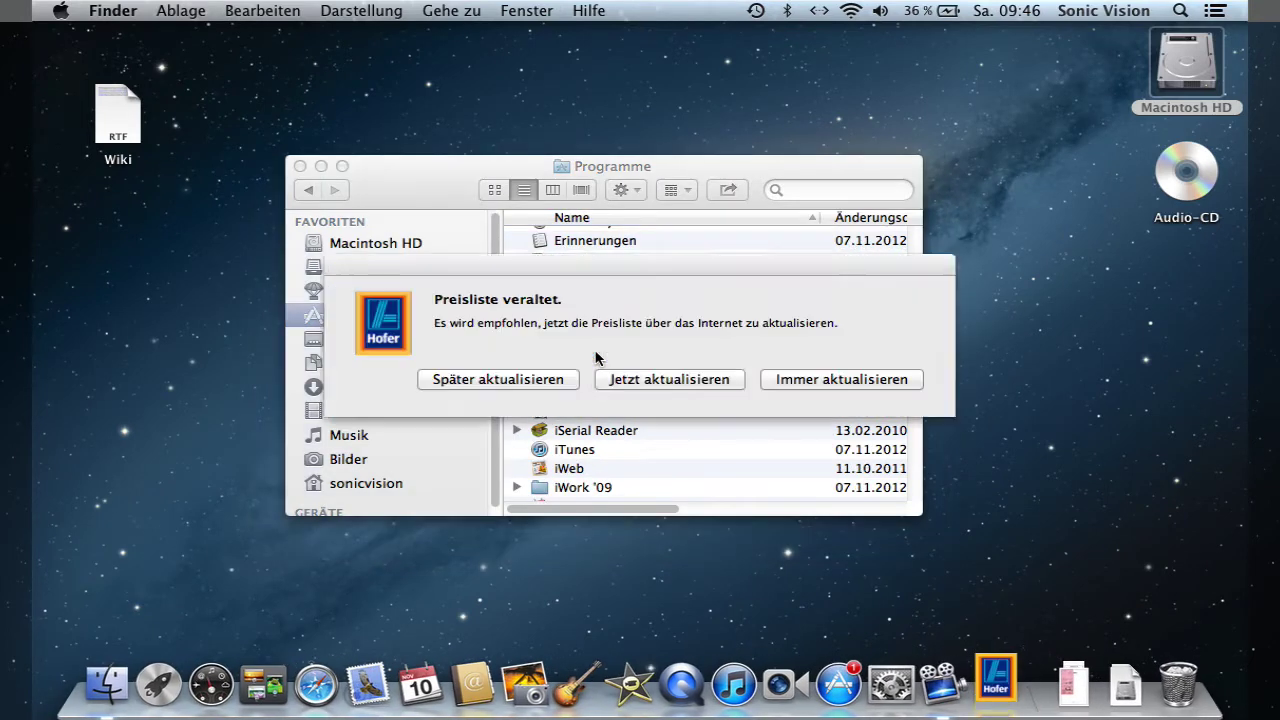
{"action": "left_click", "coordinate": [497, 384]}
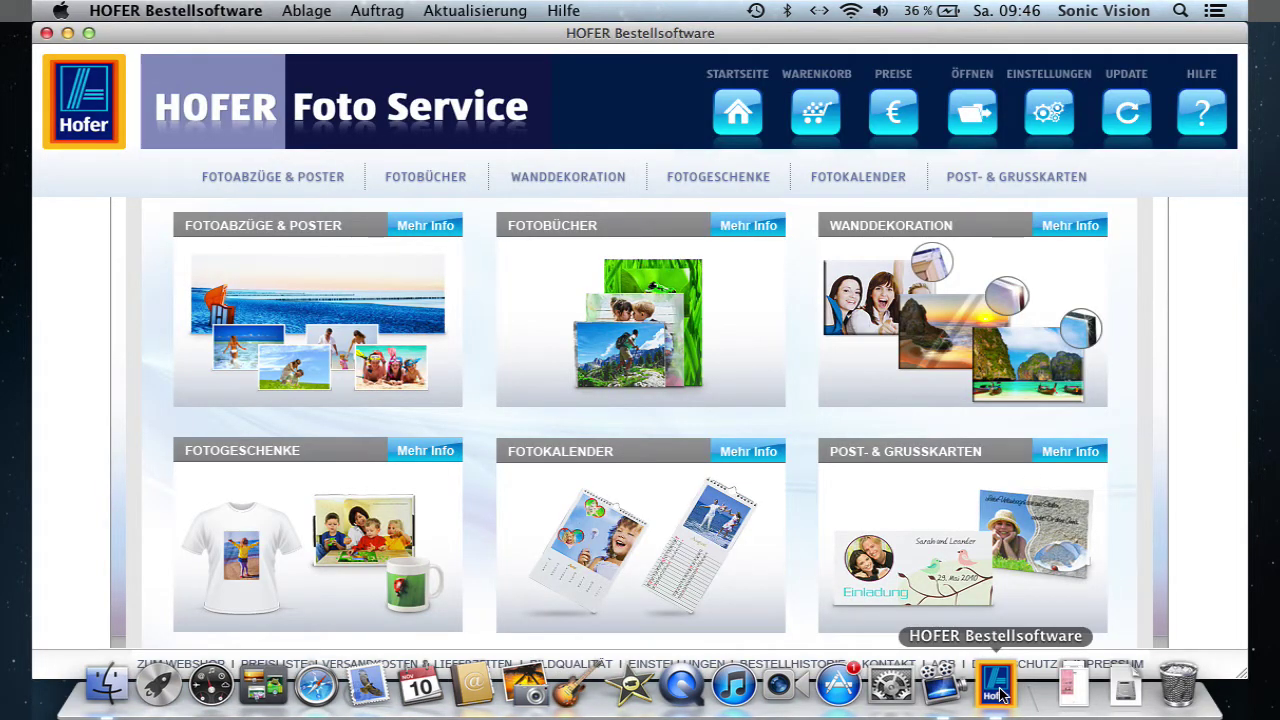
- Quit HOFER Bestellsoftware with ⌘Q
{"action": "left_click", "coordinate": [1001, 694]}
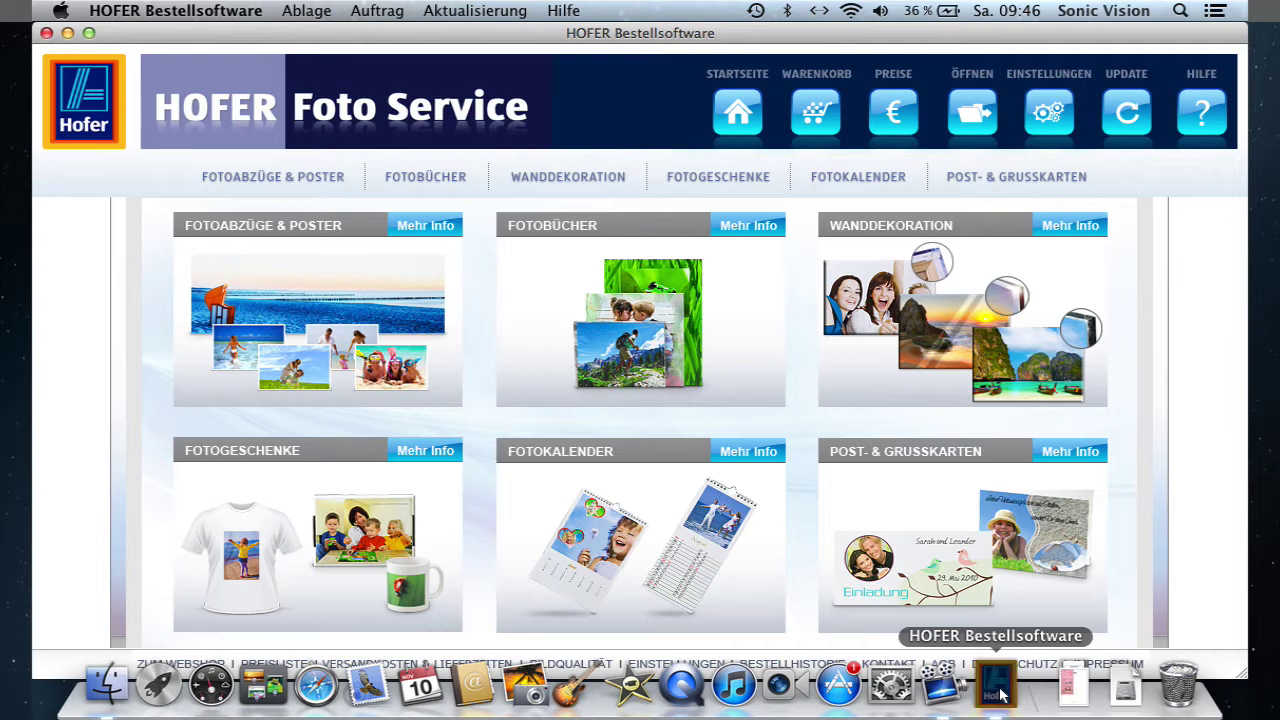
{"action": "key", "text": "super"}
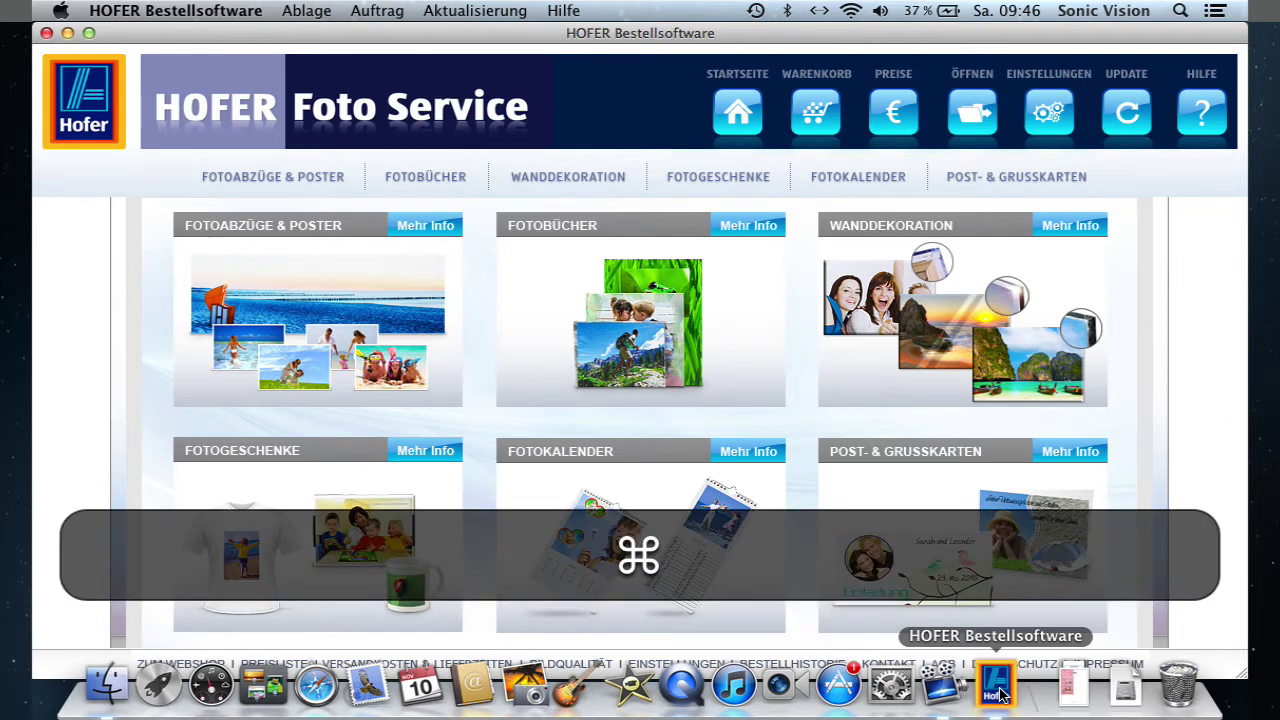
{"action": "key", "text": "super+q"}
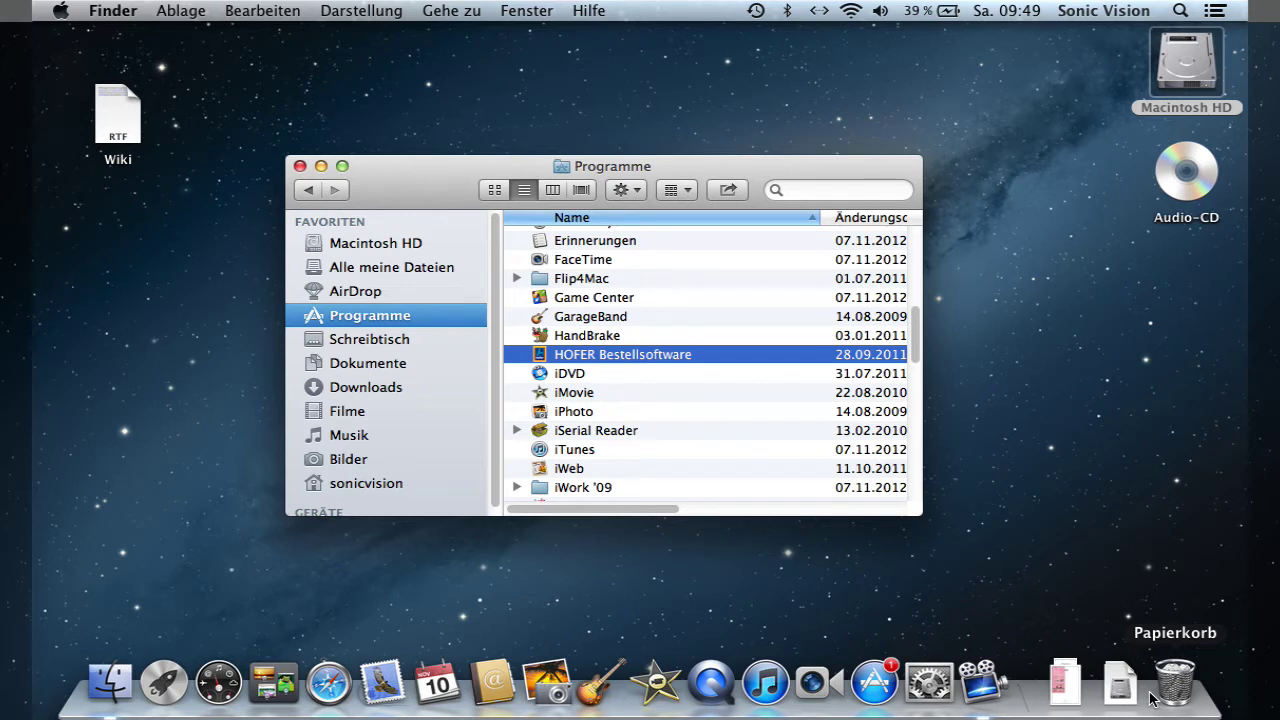
- Add the Wiki document to the Dock, open it in TextEdit, then quit TextEdit
{"action": "left_click_drag", "start_coordinate": [124, 130], "coordinate": [1022, 642]}
{"action": "left_click", "coordinate": [1022, 686]}
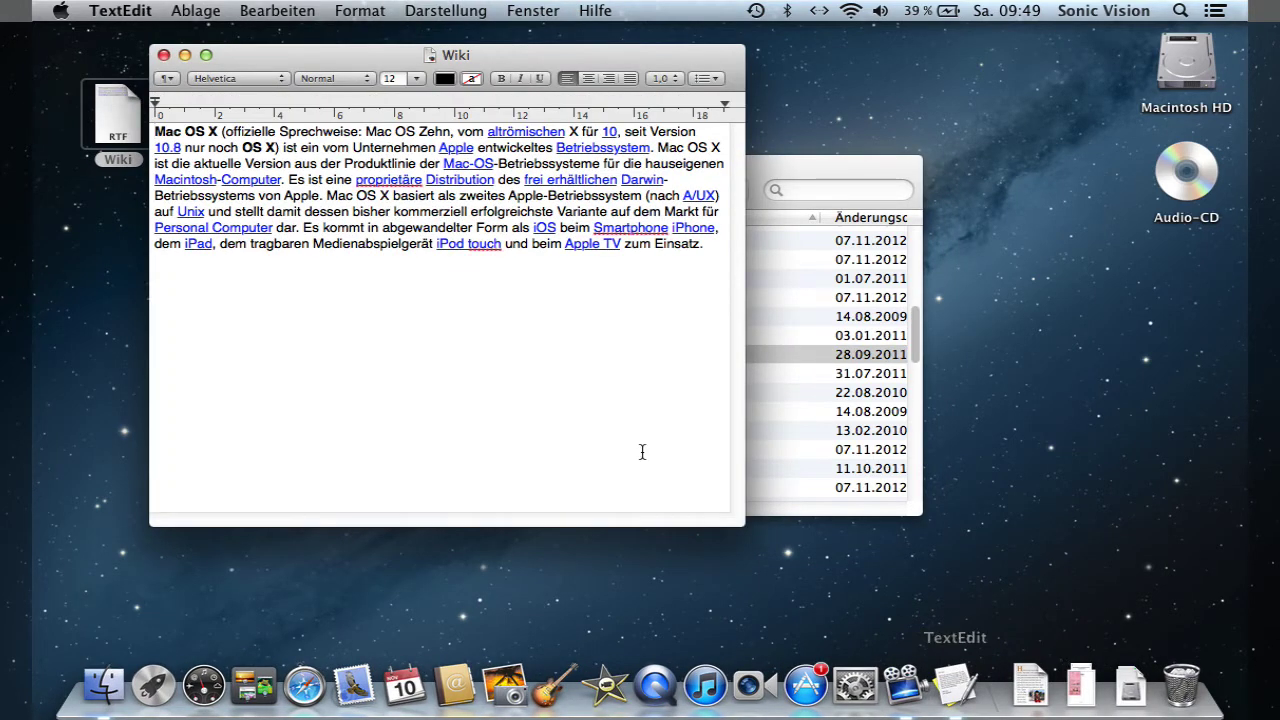
{"action": "key", "text": "super+q"}
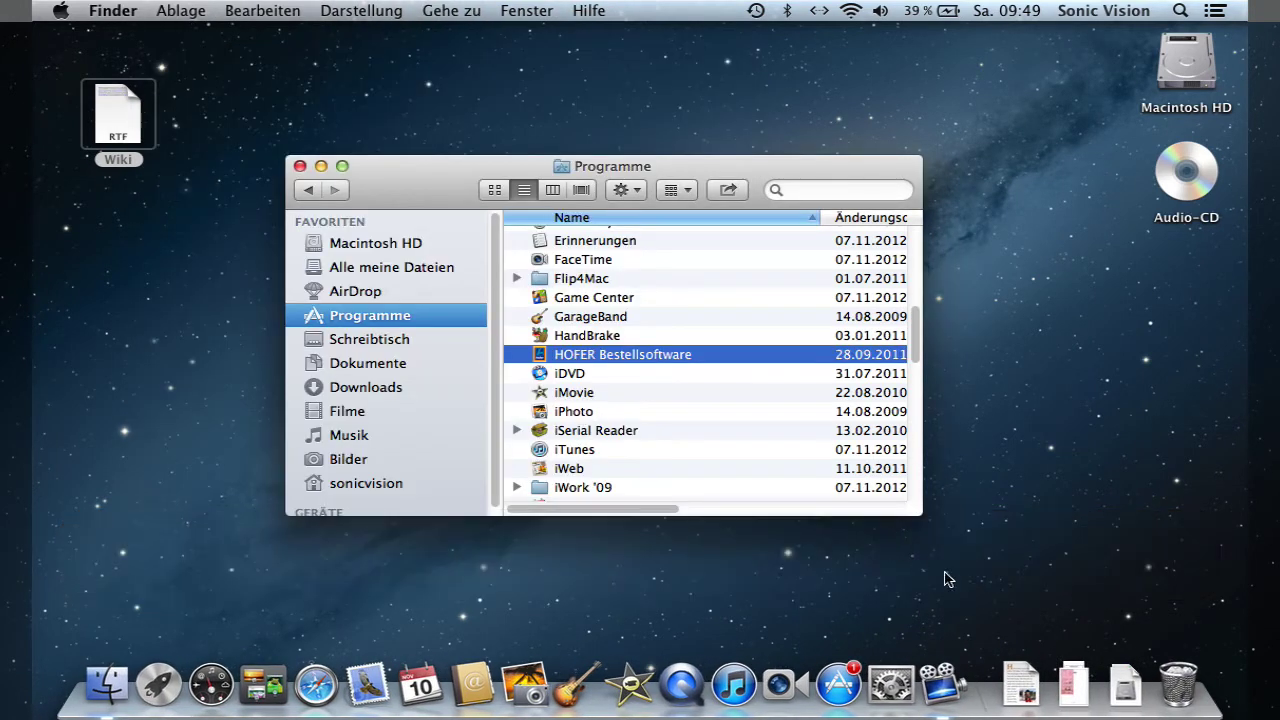
- Remove Wiki from the Dock and show the Dokumente folder's contents
{"action": "right_click", "coordinate": [1020, 692]}
{"action": "mouse_move", "coordinate": [1035, 598]}
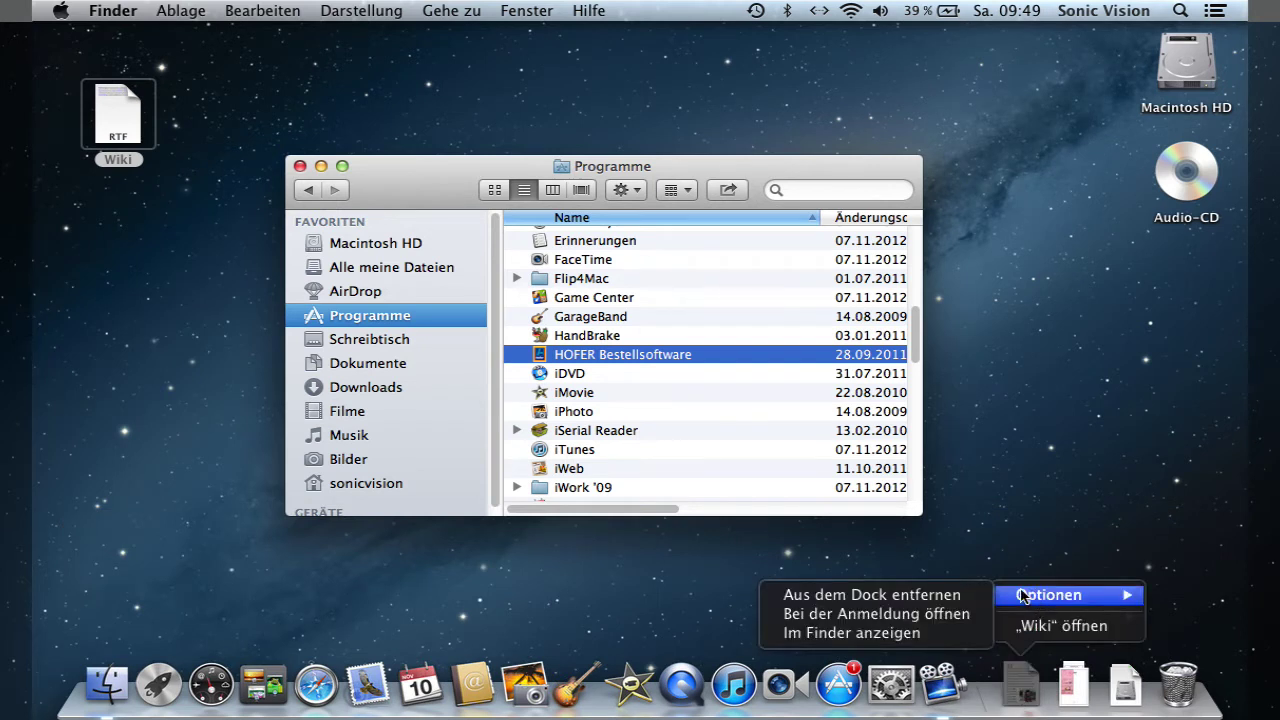
{"action": "left_click", "coordinate": [950, 598]}
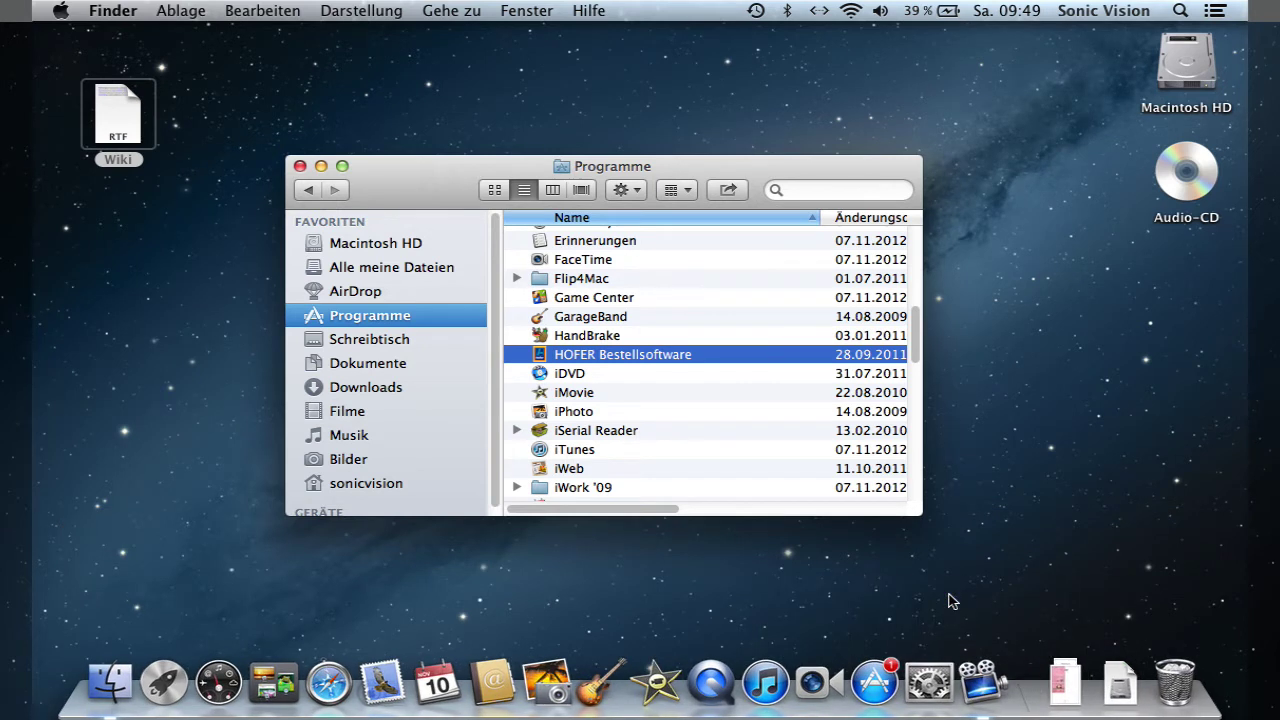
{"action": "left_click", "coordinate": [398, 368]}
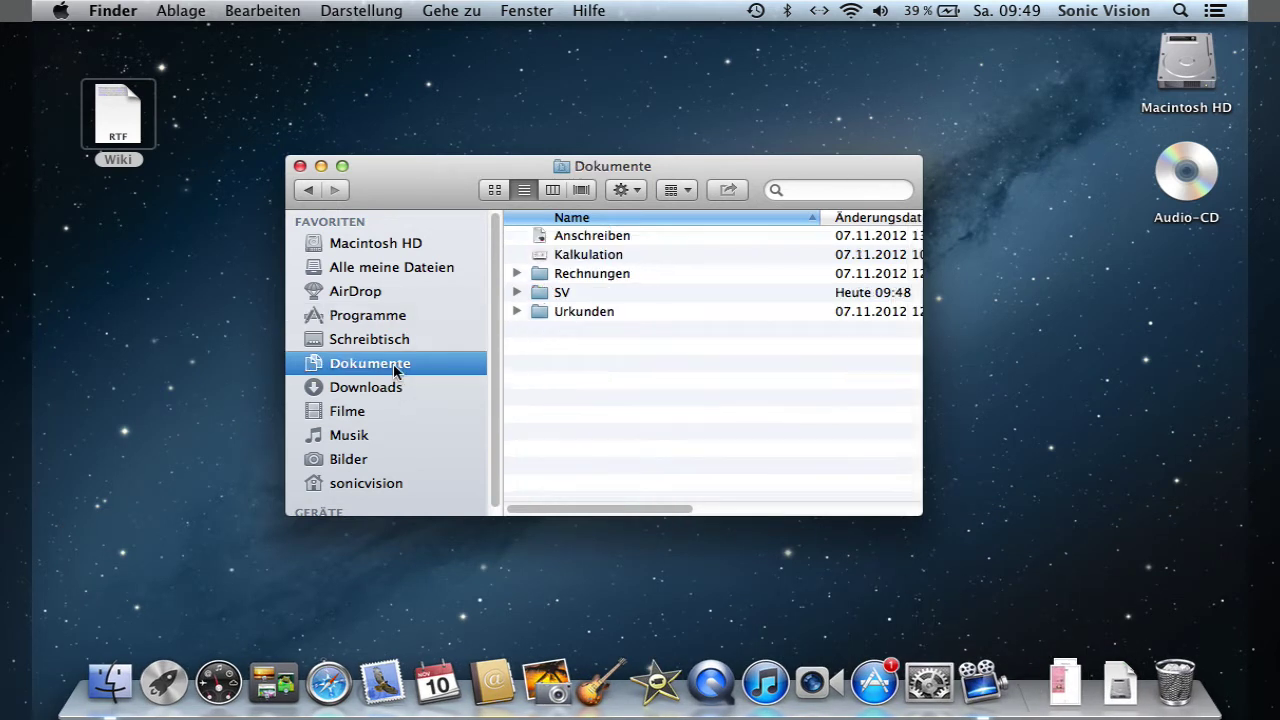
- Add the Rechnungen folder to the Dock as a stack and peek at its PDFs
{"action": "left_click", "coordinate": [542, 315]}
{"action": "left_click_drag", "start_coordinate": [545, 276], "coordinate": [1022, 695]}
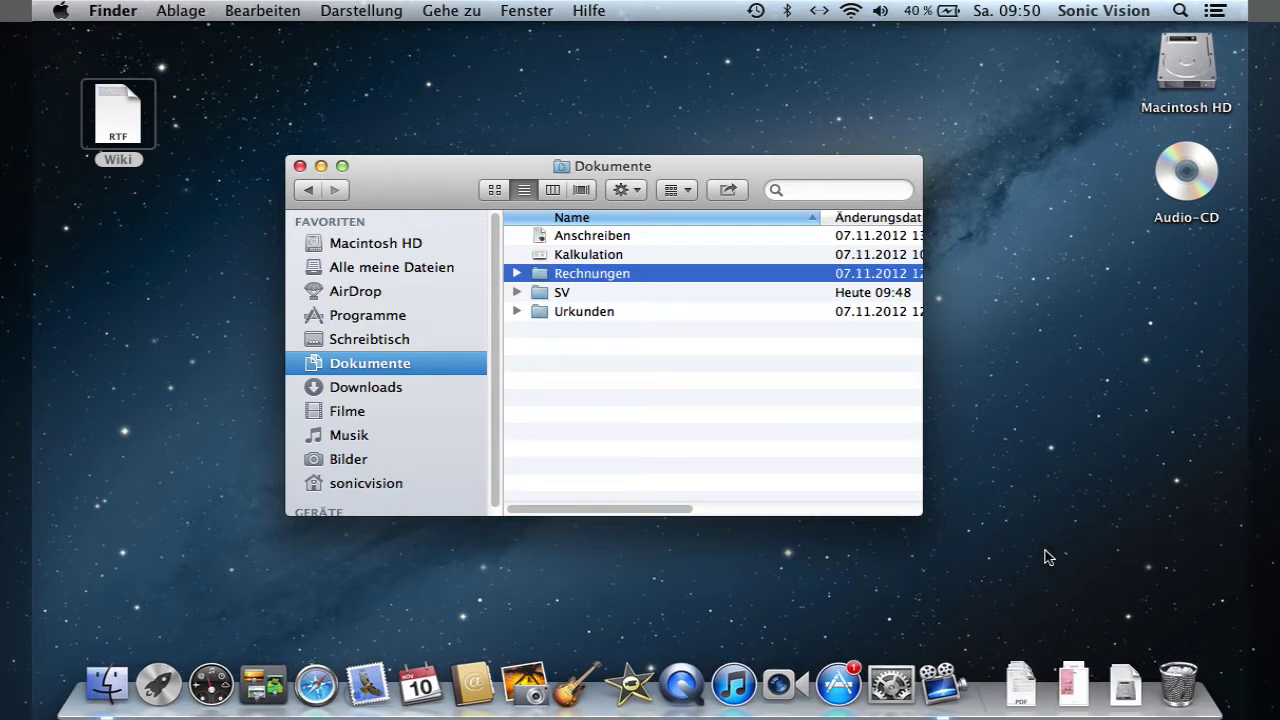
{"action": "left_click", "coordinate": [1022, 690]}
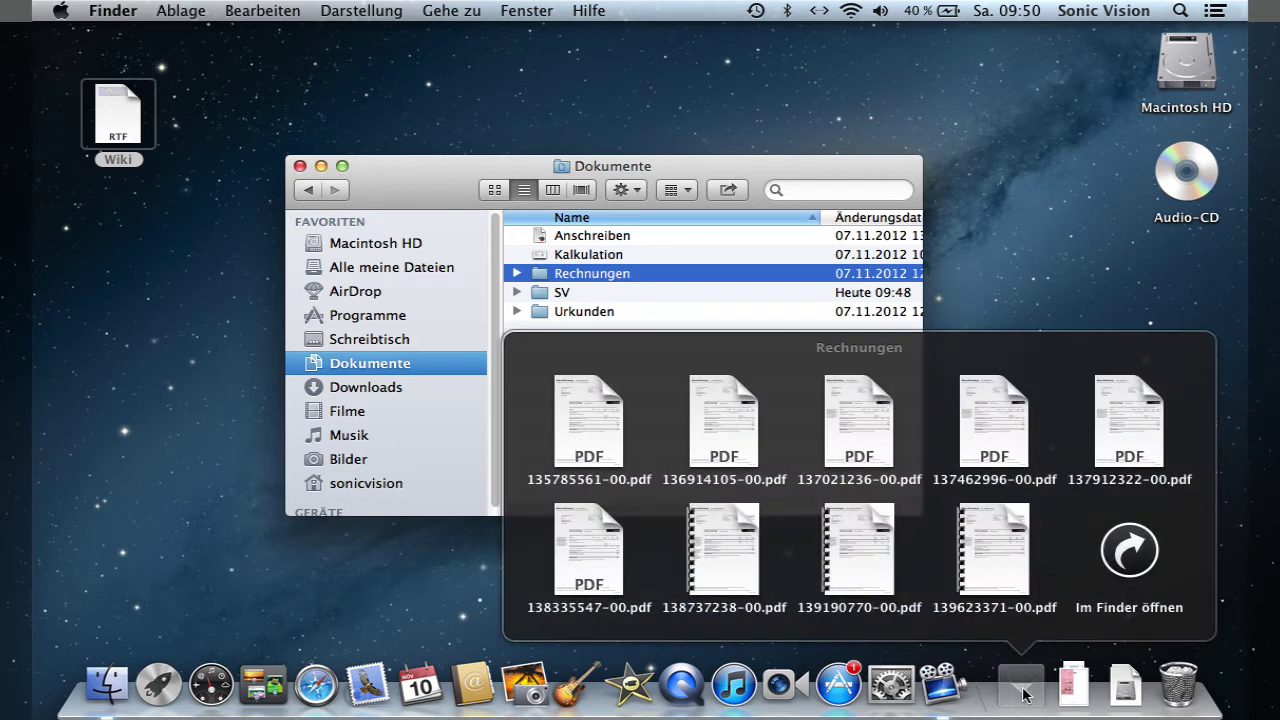
{"action": "left_click", "coordinate": [1022, 690]}
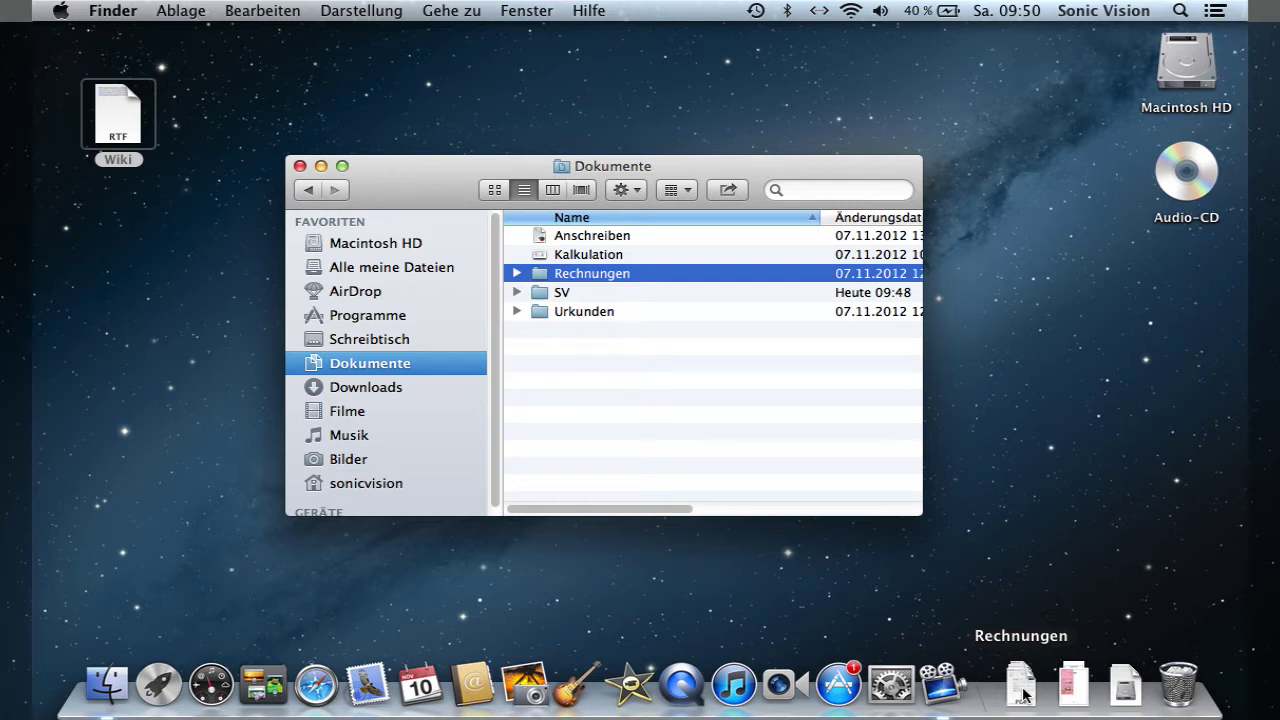
- Set the Rechnungen stack to display as a fan and open it
{"action": "right_click", "coordinate": [1023, 692]}
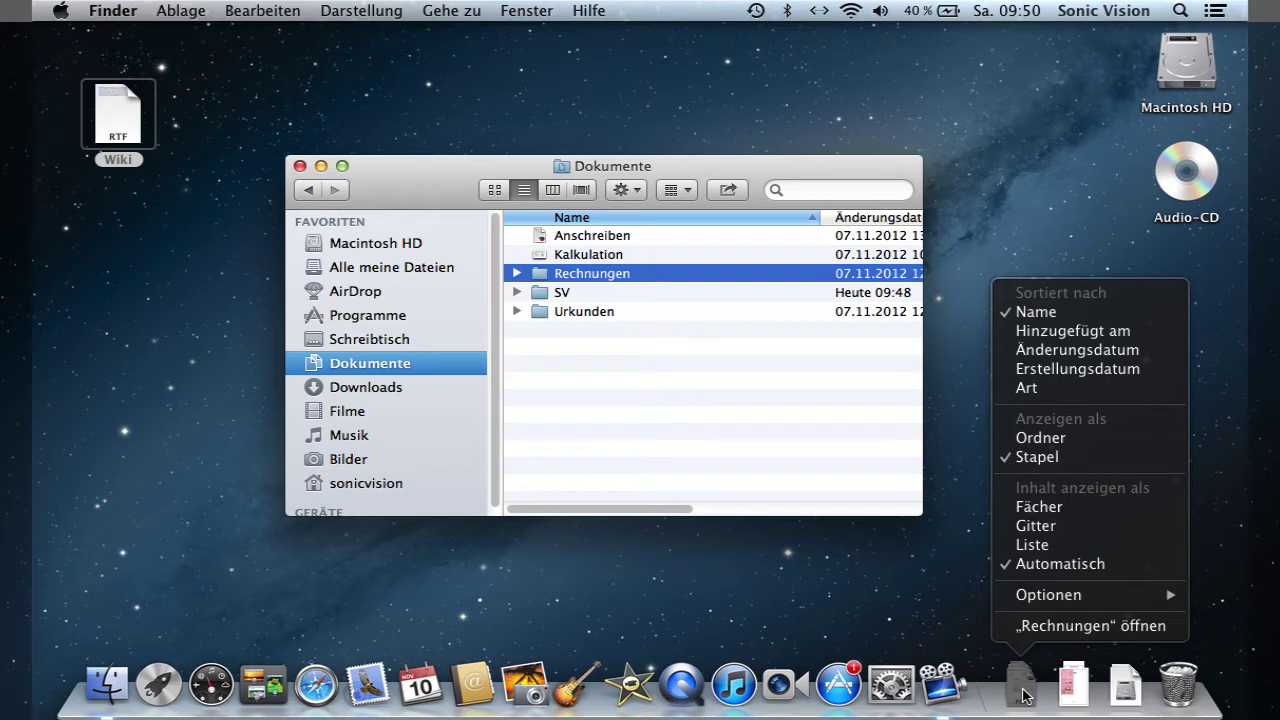
{"action": "left_click", "coordinate": [943, 607]}
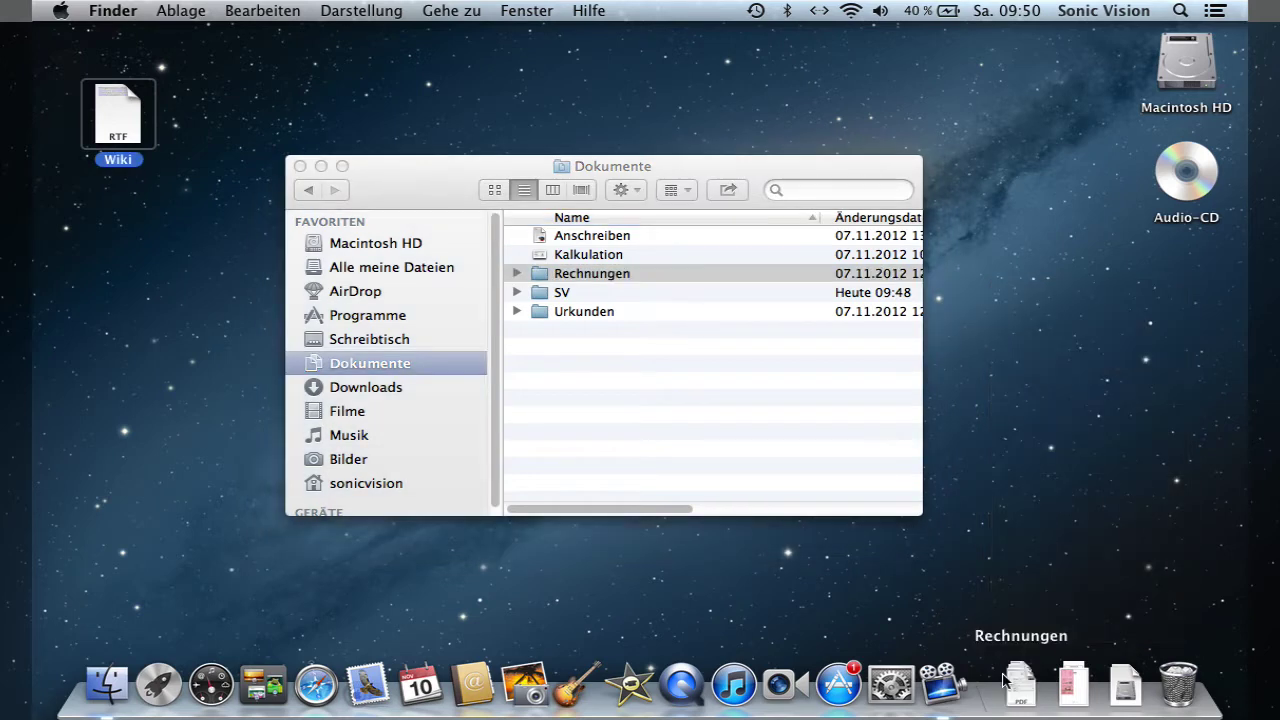
{"action": "left_click", "coordinate": [1020, 688]}
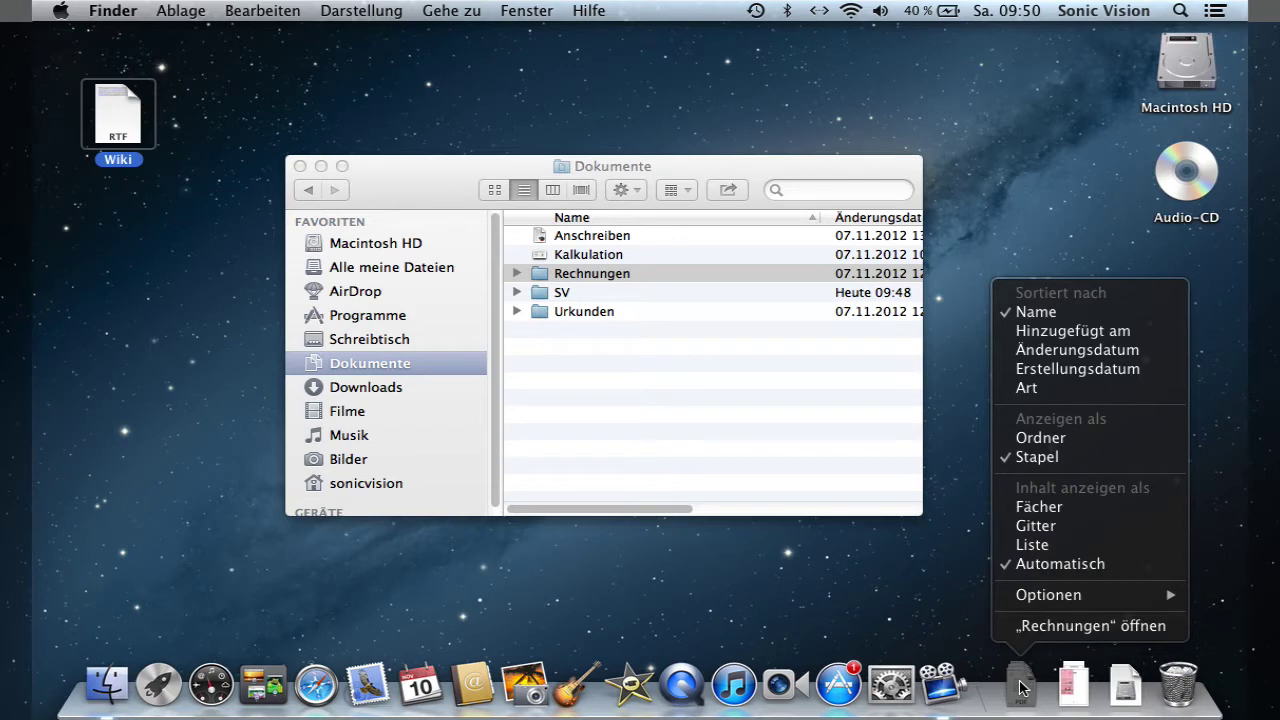
{"action": "left_click", "coordinate": [1043, 509]}
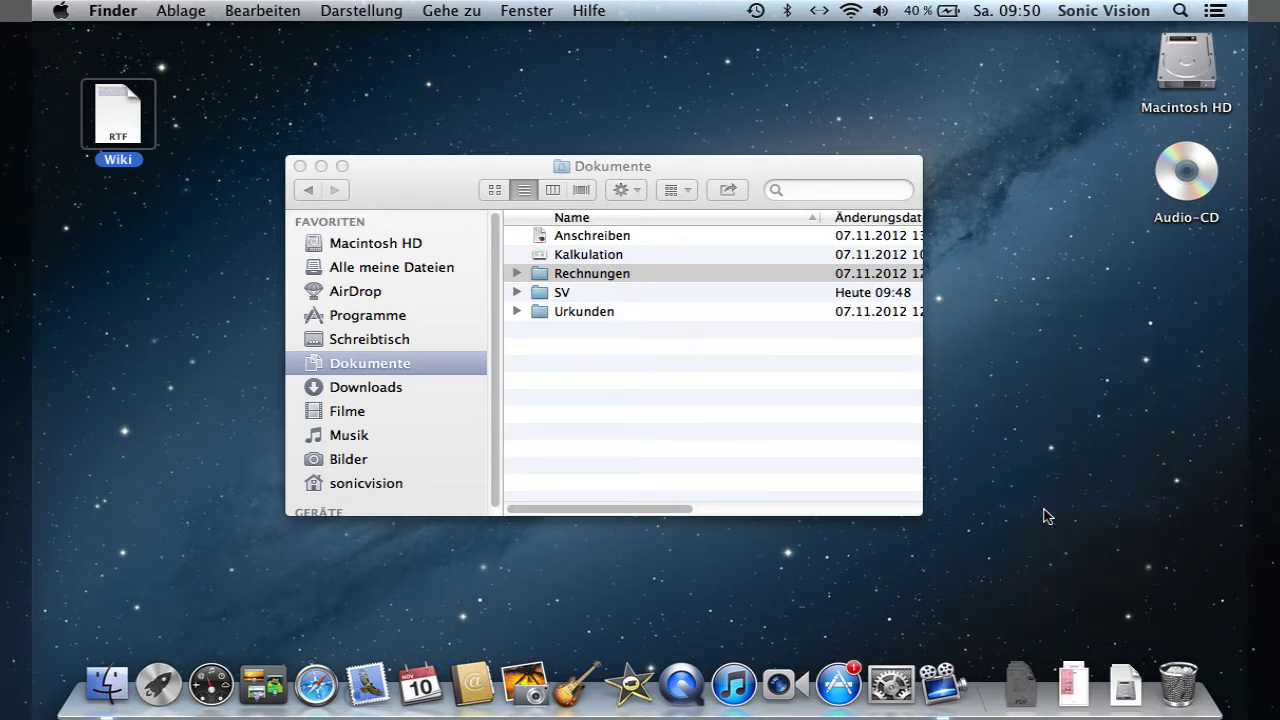
{"action": "left_click", "coordinate": [1024, 690]}
{"action": "left_click", "coordinate": [1024, 690]}
- Switch the Rechnungen stack to grid view and open it
{"action": "right_click", "coordinate": [1022, 690]}
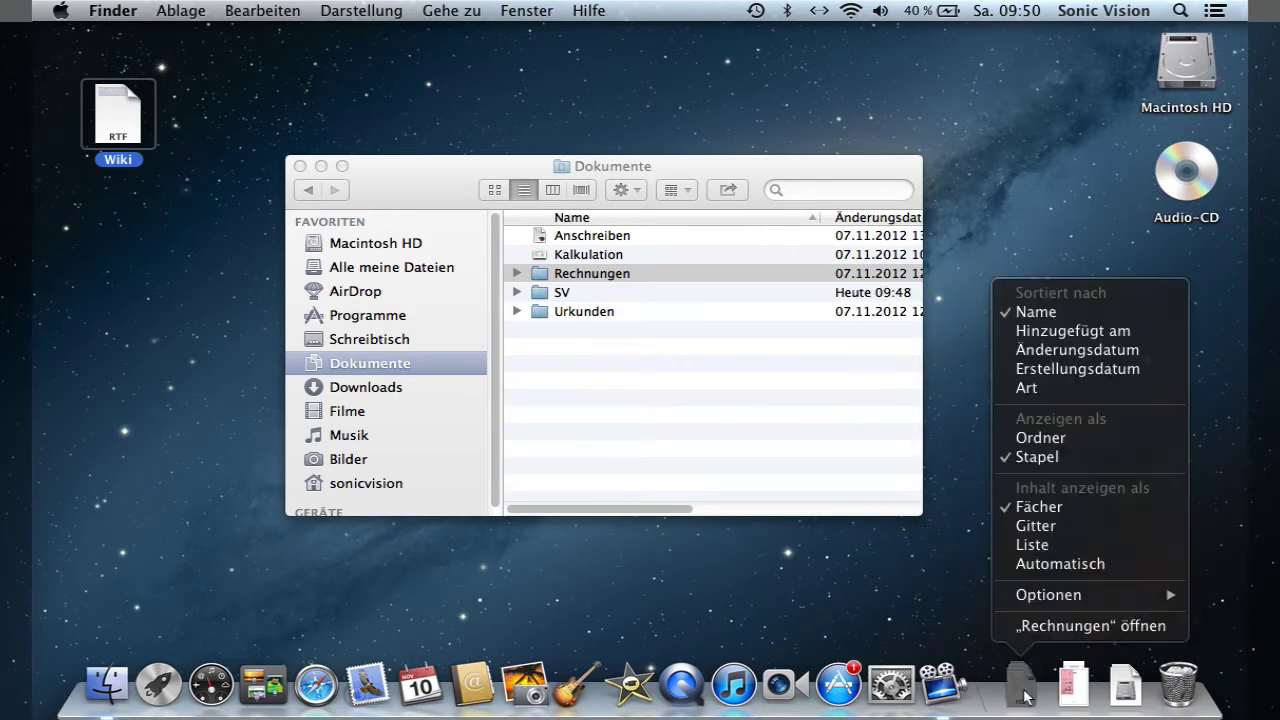
{"action": "left_click", "coordinate": [1036, 525]}
{"action": "left_click", "coordinate": [1024, 690]}
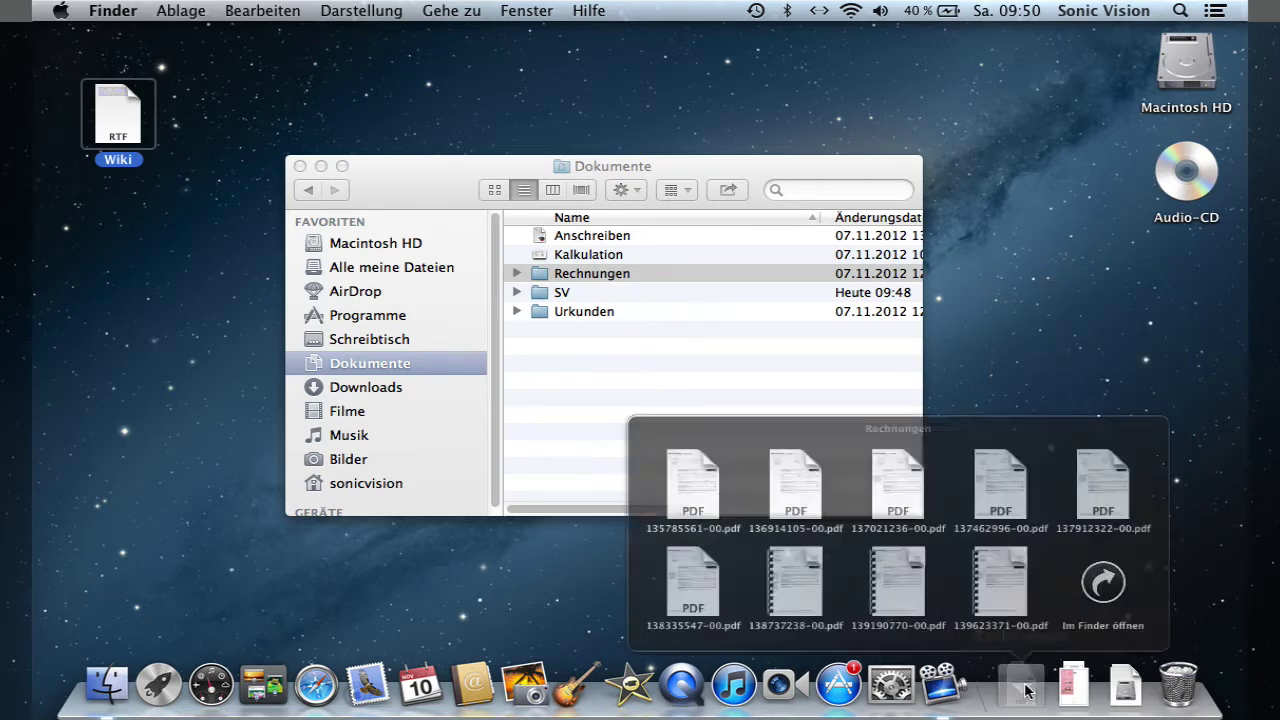
{"action": "left_click", "coordinate": [1024, 690]}
- Switch the Rechnungen stack to list view and open it
{"action": "right_click", "coordinate": [1028, 690]}
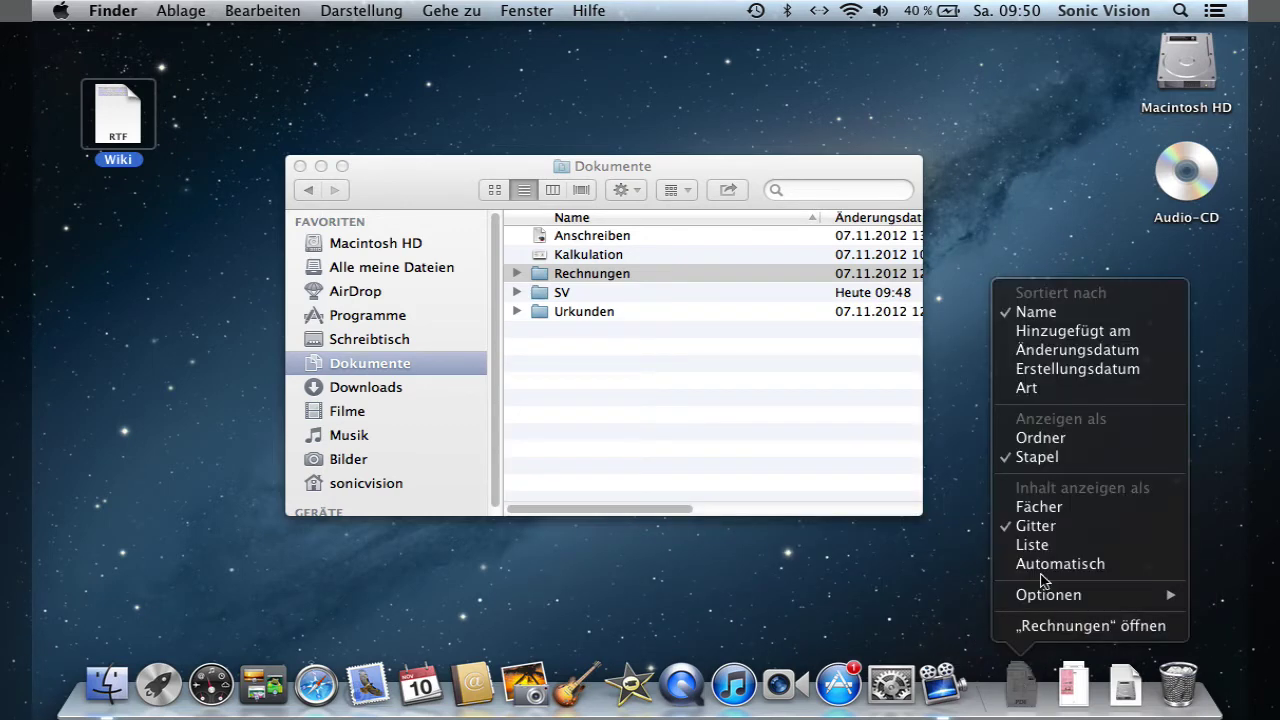
{"action": "left_click", "coordinate": [1040, 546]}
{"action": "left_click", "coordinate": [1025, 686]}
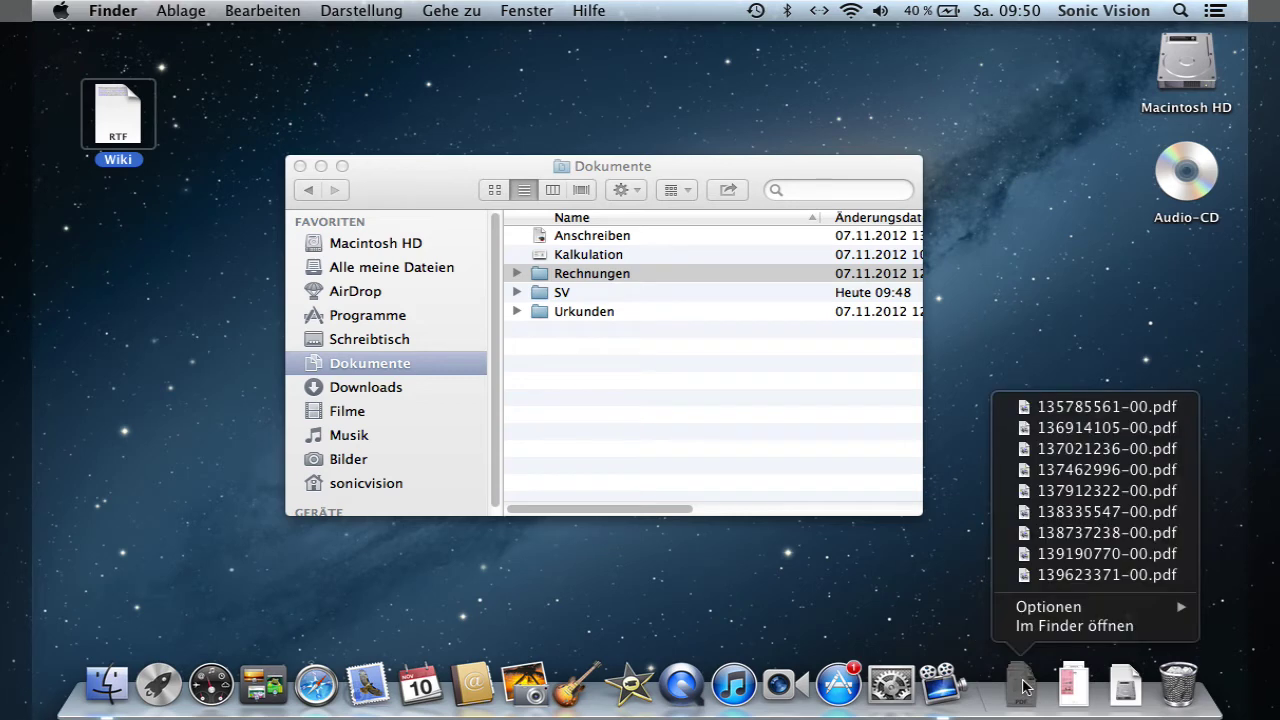
{"action": "left_click", "coordinate": [1023, 686]}
{"action": "right_click", "coordinate": [1024, 686]}
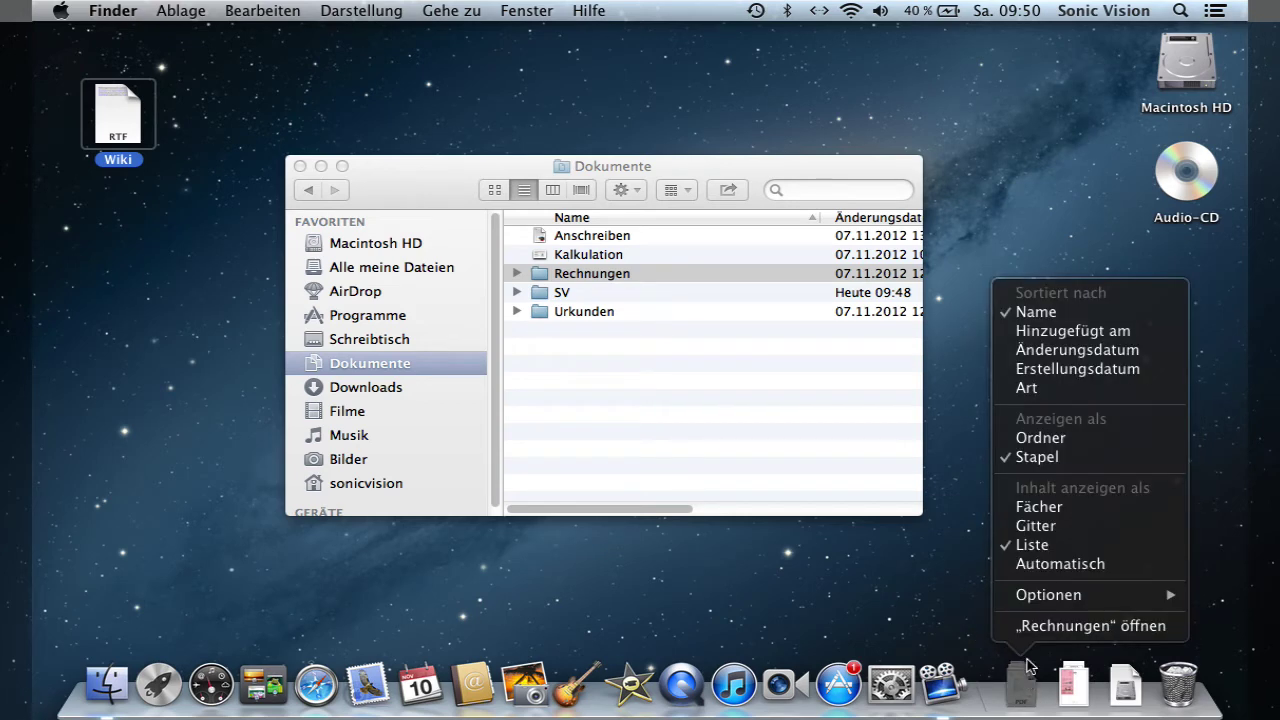
{"action": "left_click", "coordinate": [1035, 526]}
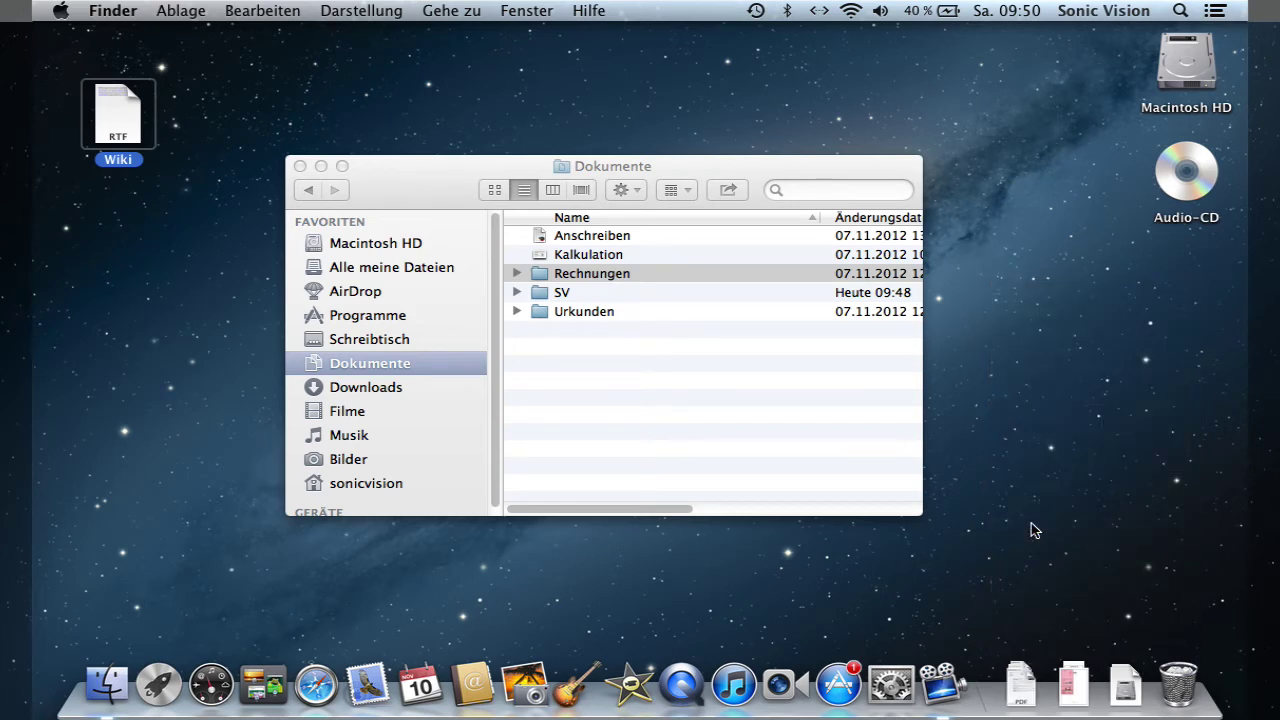
{"action": "left_click", "coordinate": [980, 577]}
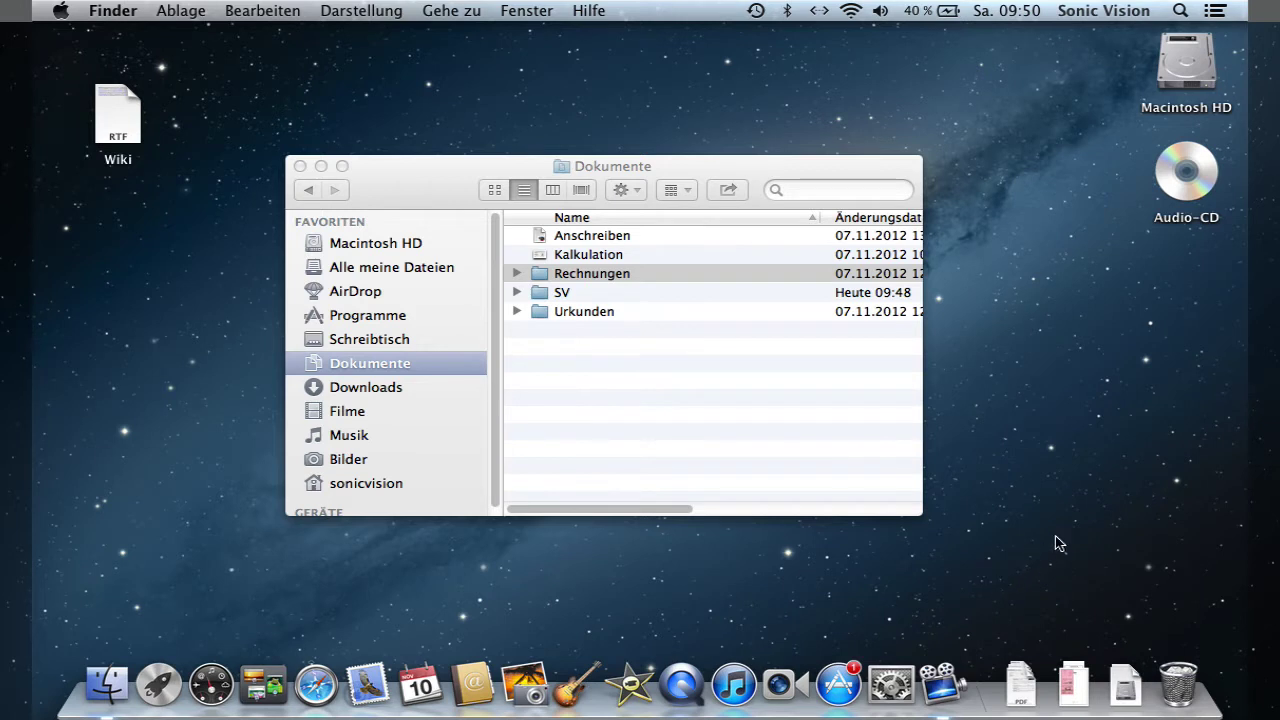
- Empty the Trash from its Dock menu and drag the Audio-CD onto the Trash to eject it
{"action": "right_click", "coordinate": [1174, 692]}
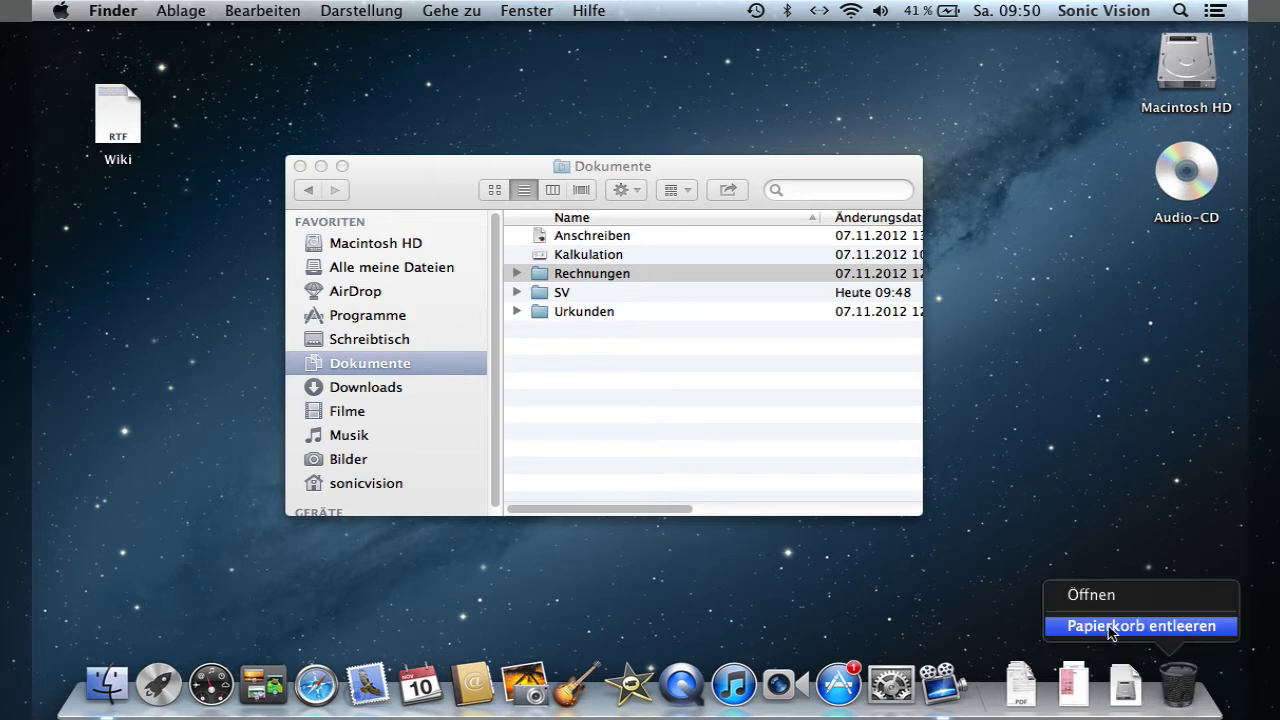
{"action": "left_click", "coordinate": [1150, 628]}
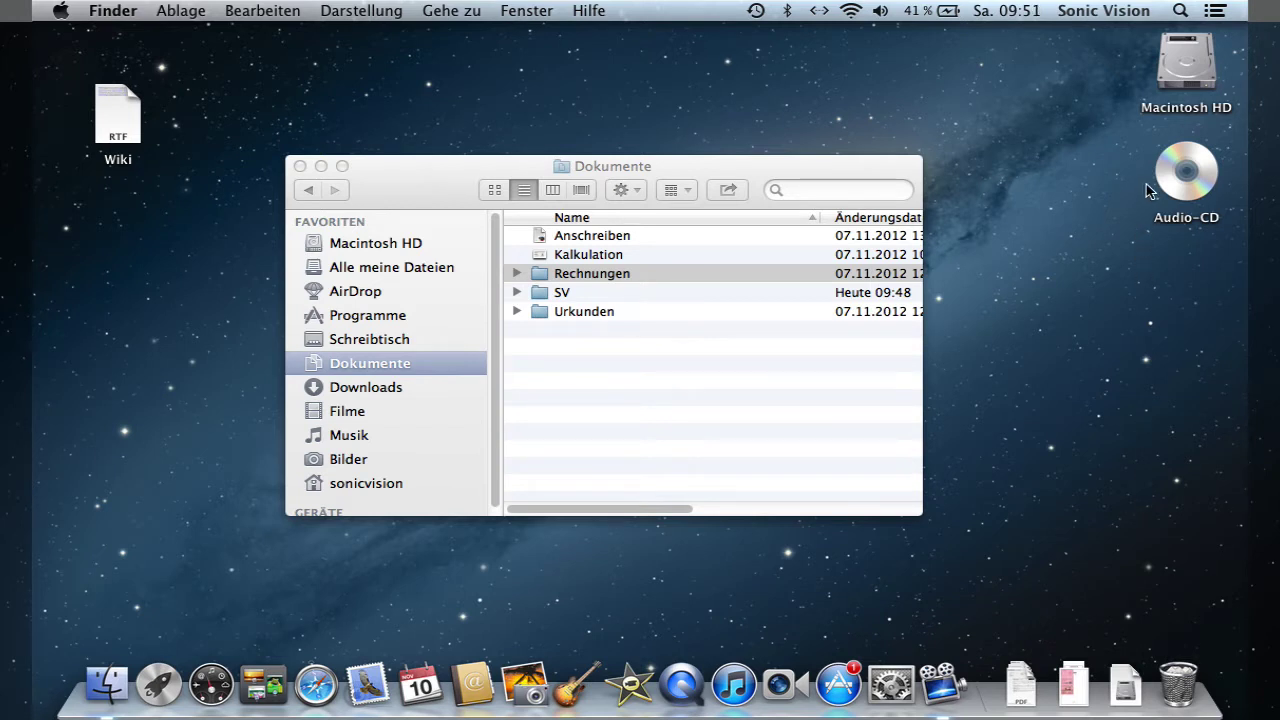
{"action": "left_click_drag", "start_coordinate": [1172, 182], "coordinate": [1180, 690]}
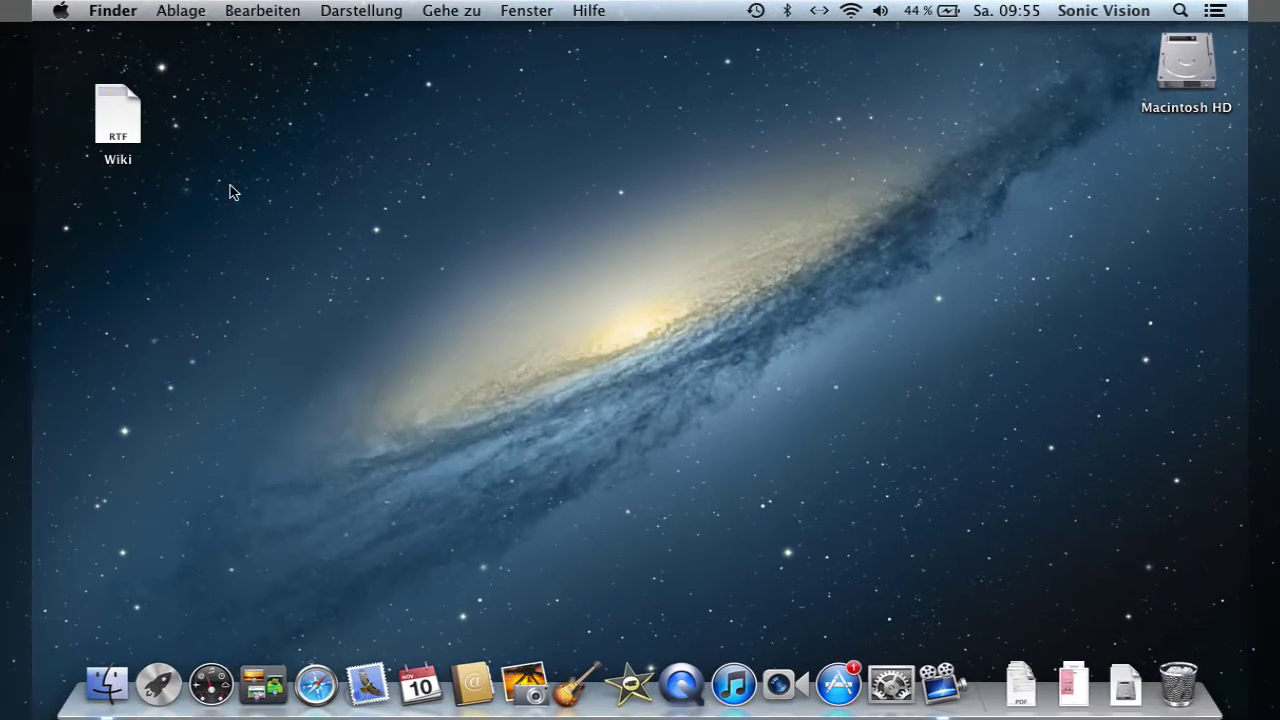
- Open About This Mac from the Apple menu: OS X 10.8.2, 2.53 GHz Core 2 Duo, 4 GB RAM
{"action": "left_click", "coordinate": [61, 11]}
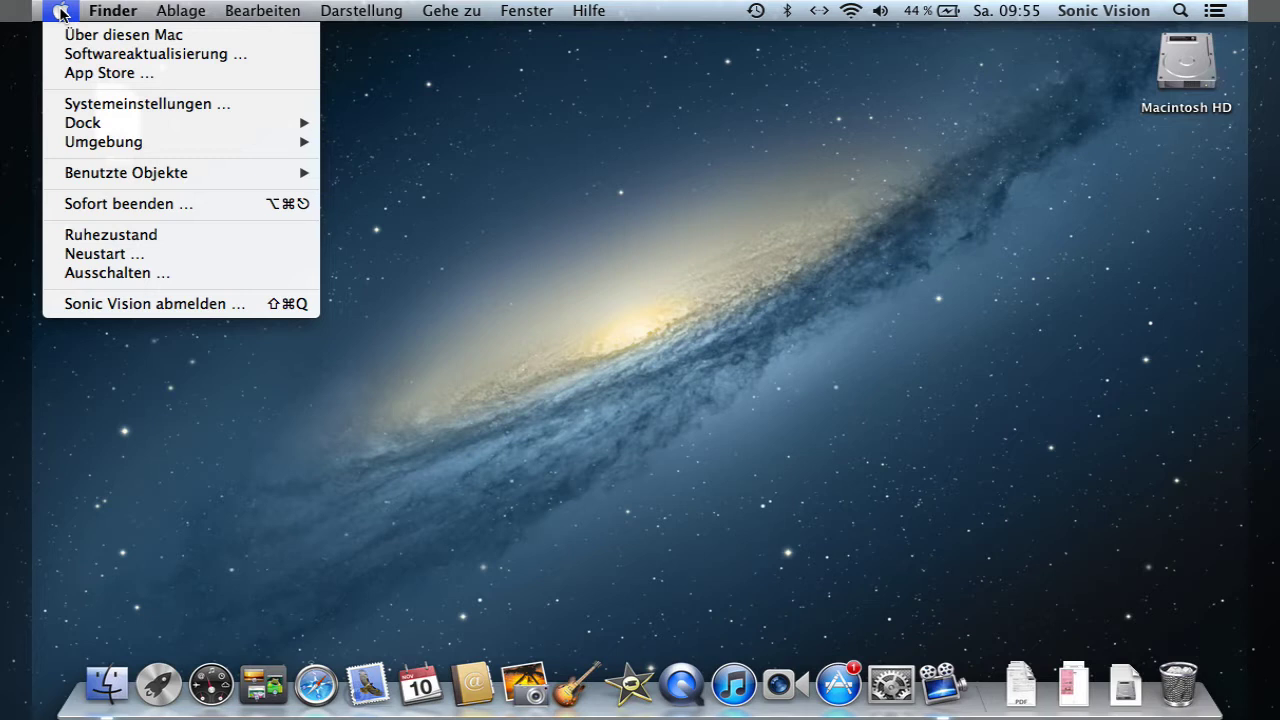
{"action": "left_click", "coordinate": [117, 36]}
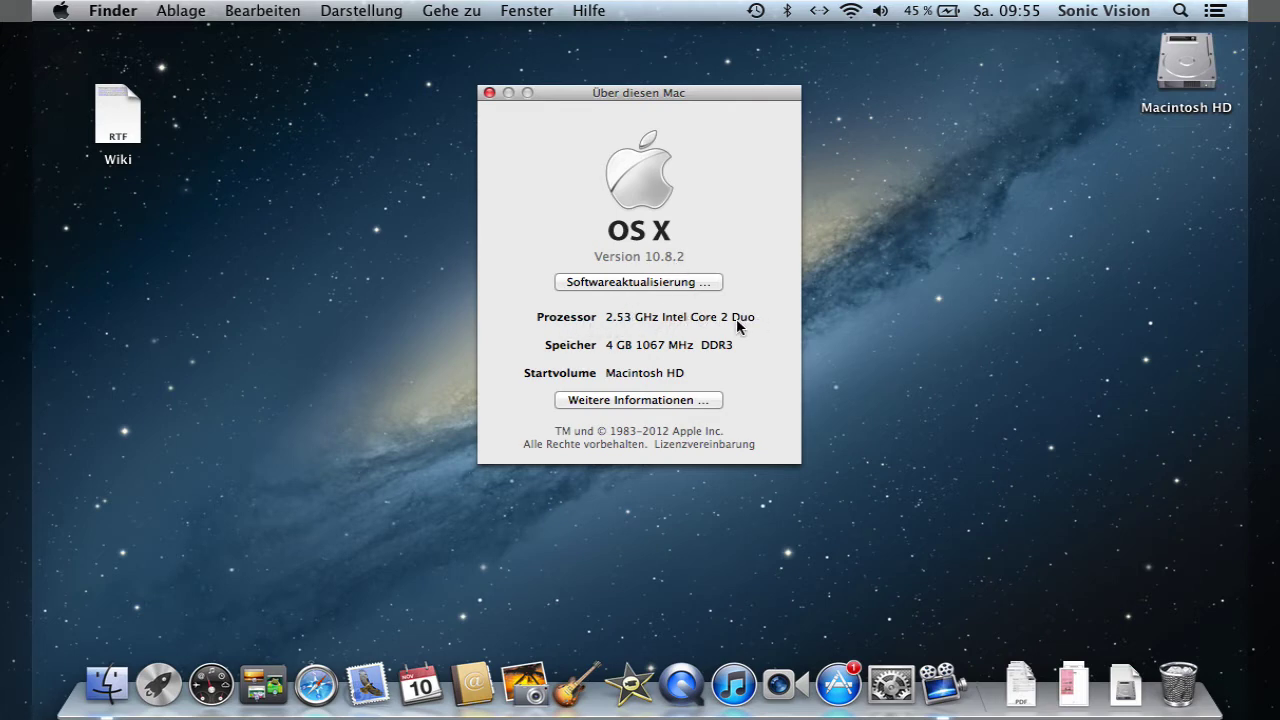
- Browse the Mac's display, storage and memory details, then return to the overview
{"action": "left_click", "coordinate": [659, 401]}
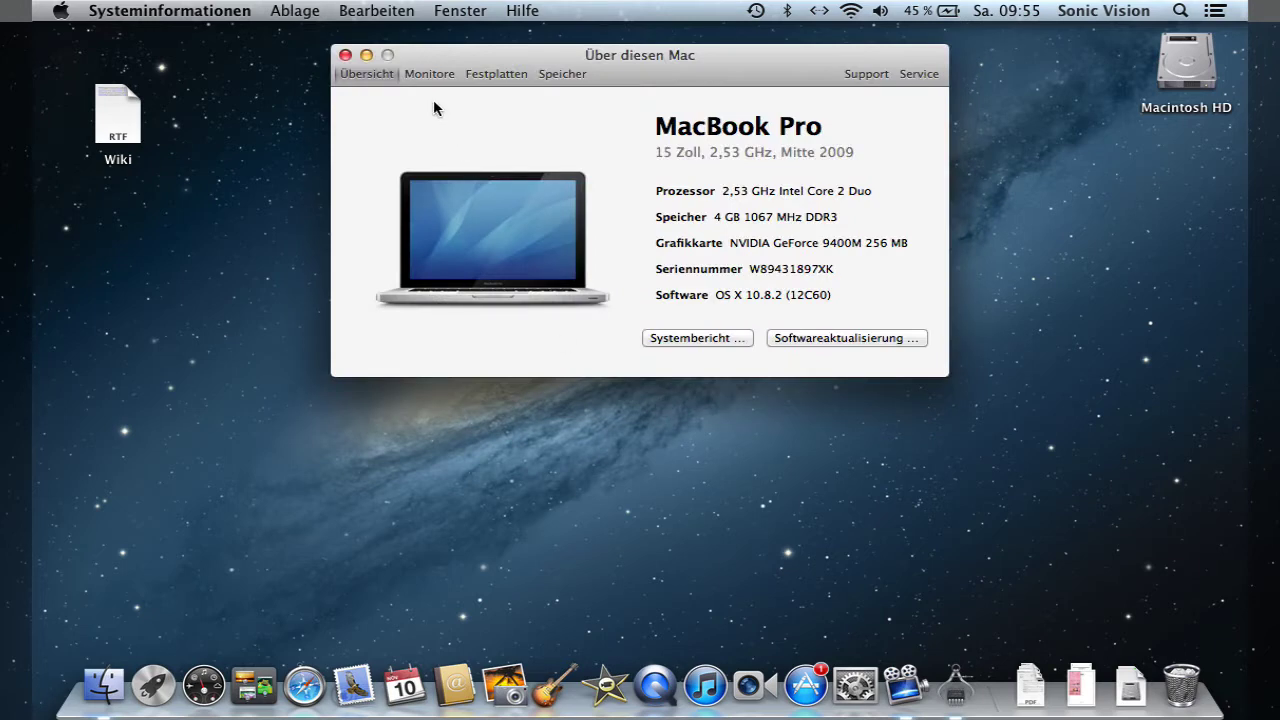
{"action": "left_click", "coordinate": [432, 75]}
{"action": "left_click", "coordinate": [505, 73]}
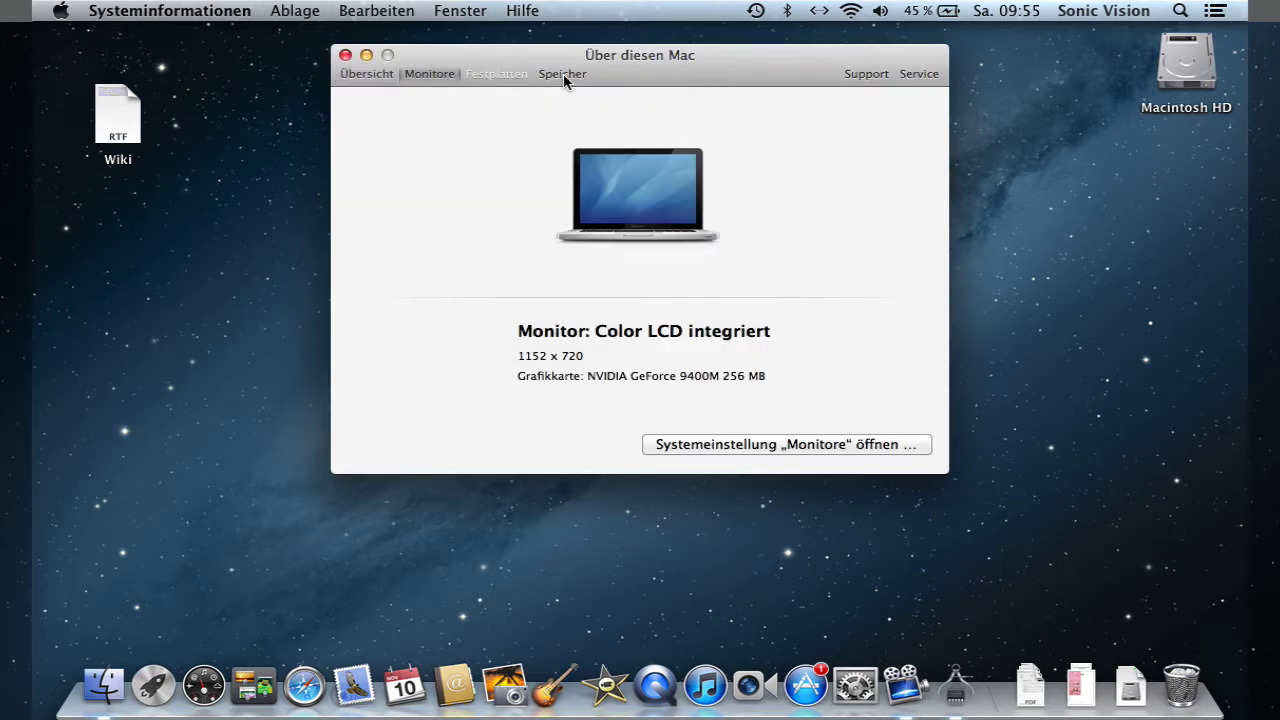
{"action": "left_click", "coordinate": [563, 76]}
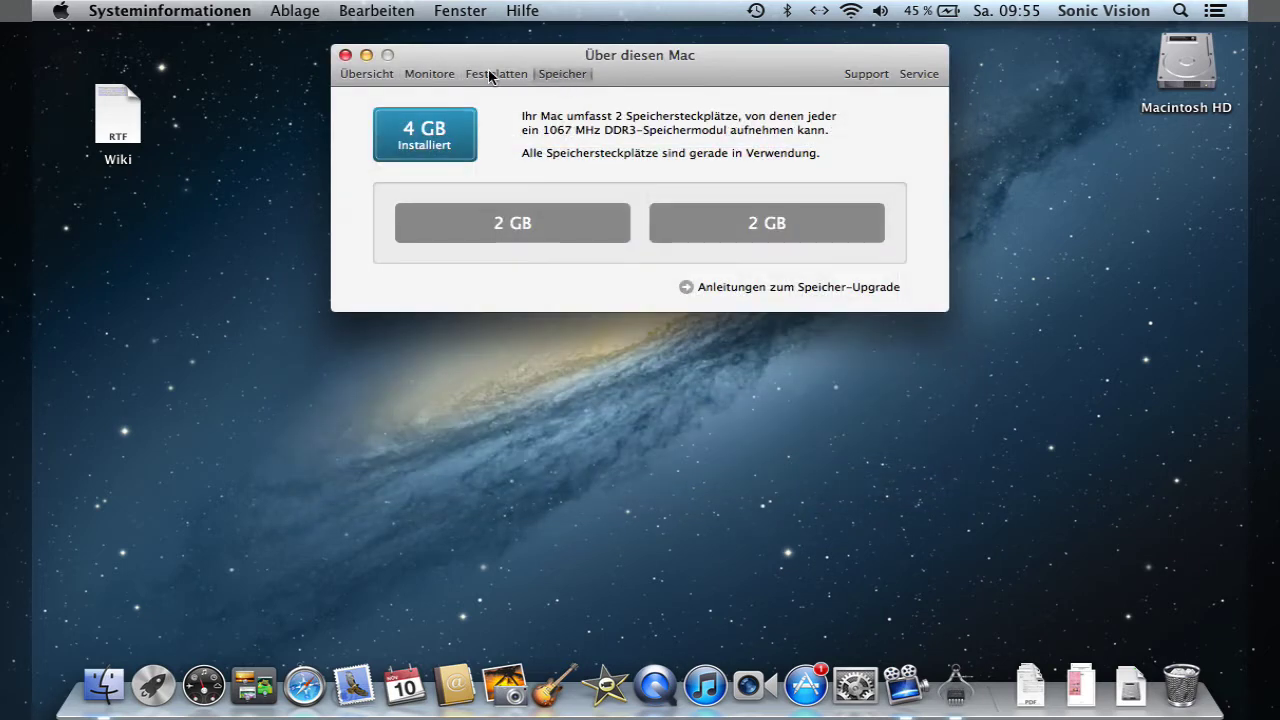
{"action": "left_click", "coordinate": [370, 75]}
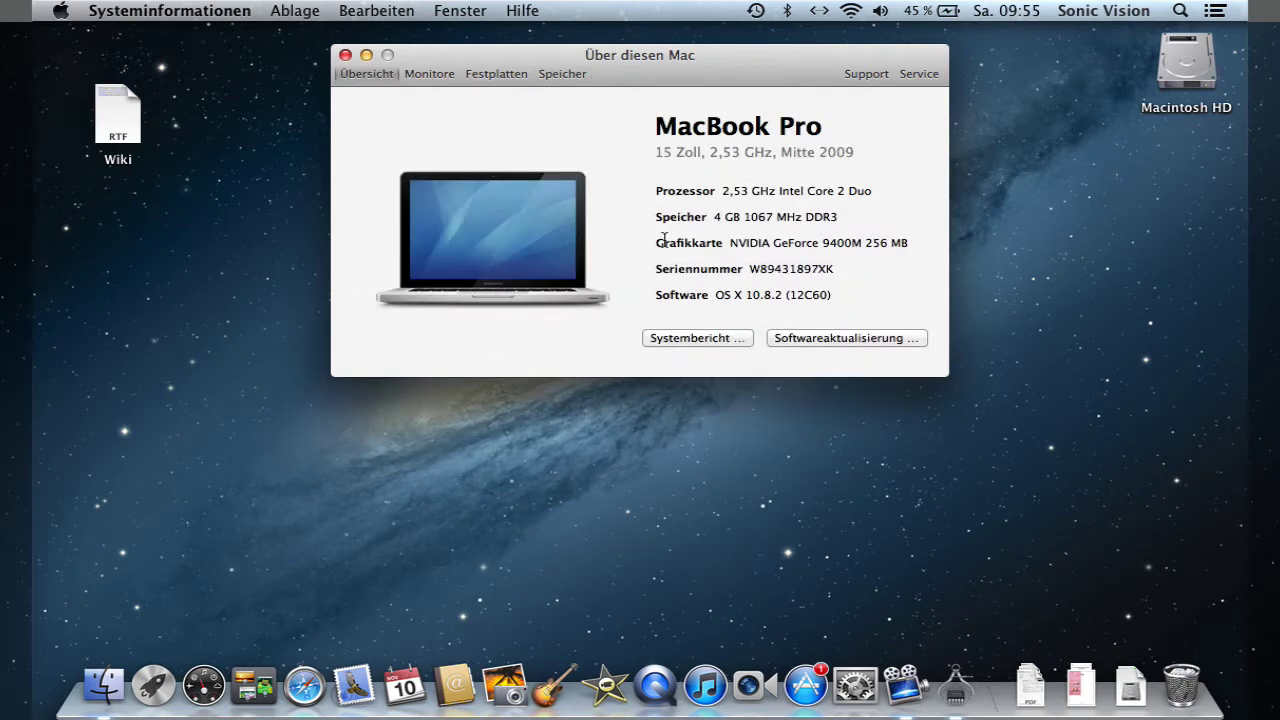
- In the System Report, view disc burning, Fibre-Channel and SD card reader details, then quit
{"action": "left_click", "coordinate": [700, 338]}
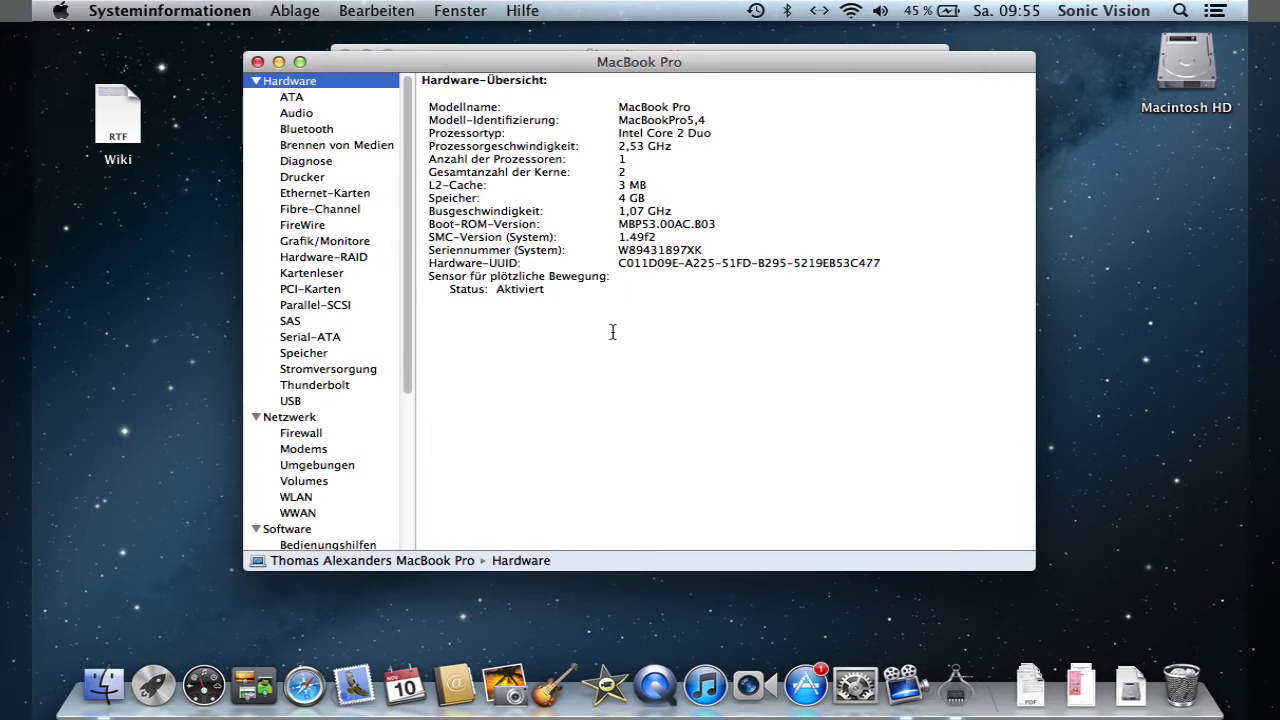
{"action": "left_click", "coordinate": [326, 148]}
{"action": "left_click", "coordinate": [318, 208]}
{"action": "scroll", "coordinate": [334, 274], "scroll_direction": "down", "scroll_amount": 1}
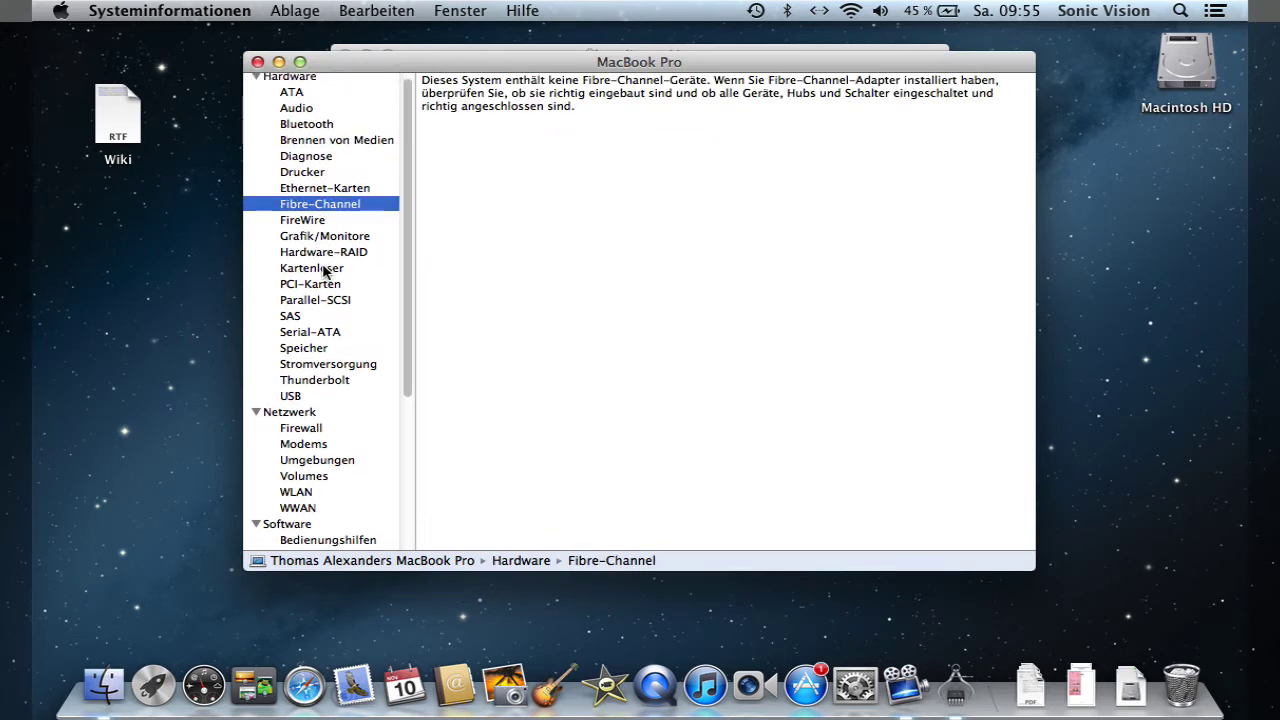
{"action": "left_click", "coordinate": [333, 270]}
{"action": "scroll", "coordinate": [351, 312], "scroll_direction": "down", "scroll_amount": 6}
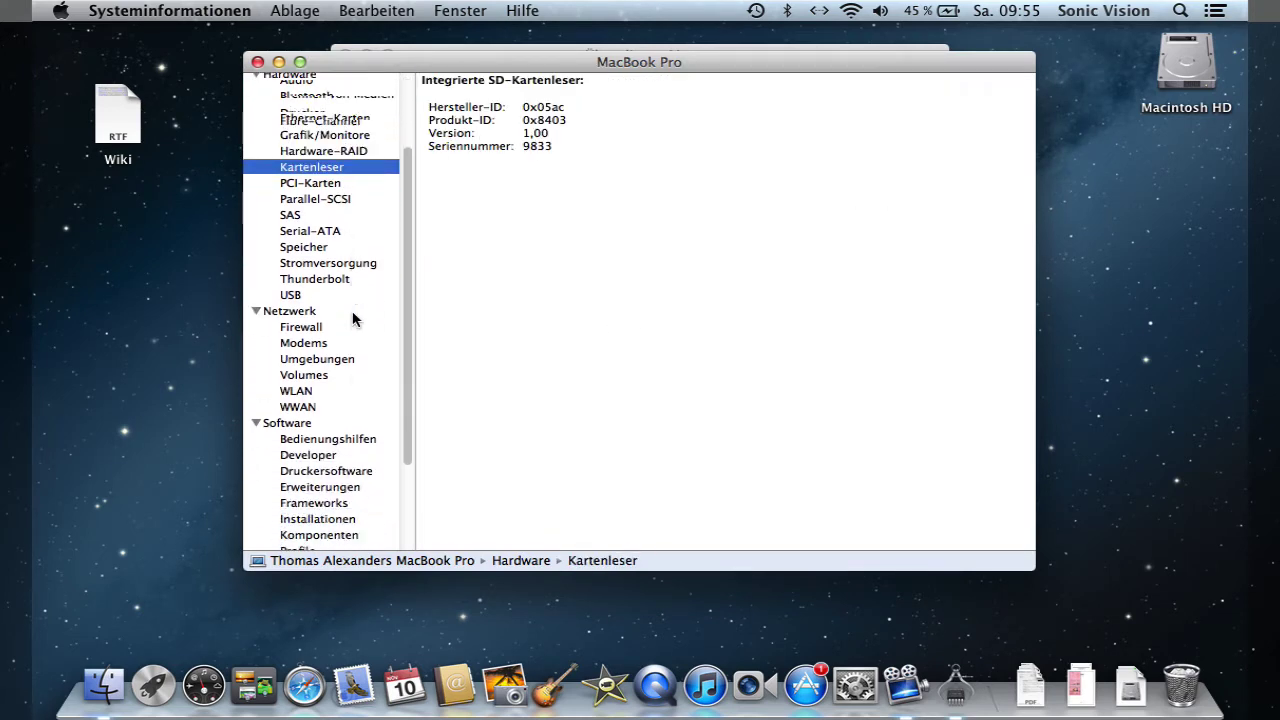
{"action": "scroll", "coordinate": [352, 318], "scroll_direction": "up", "scroll_amount": 6}
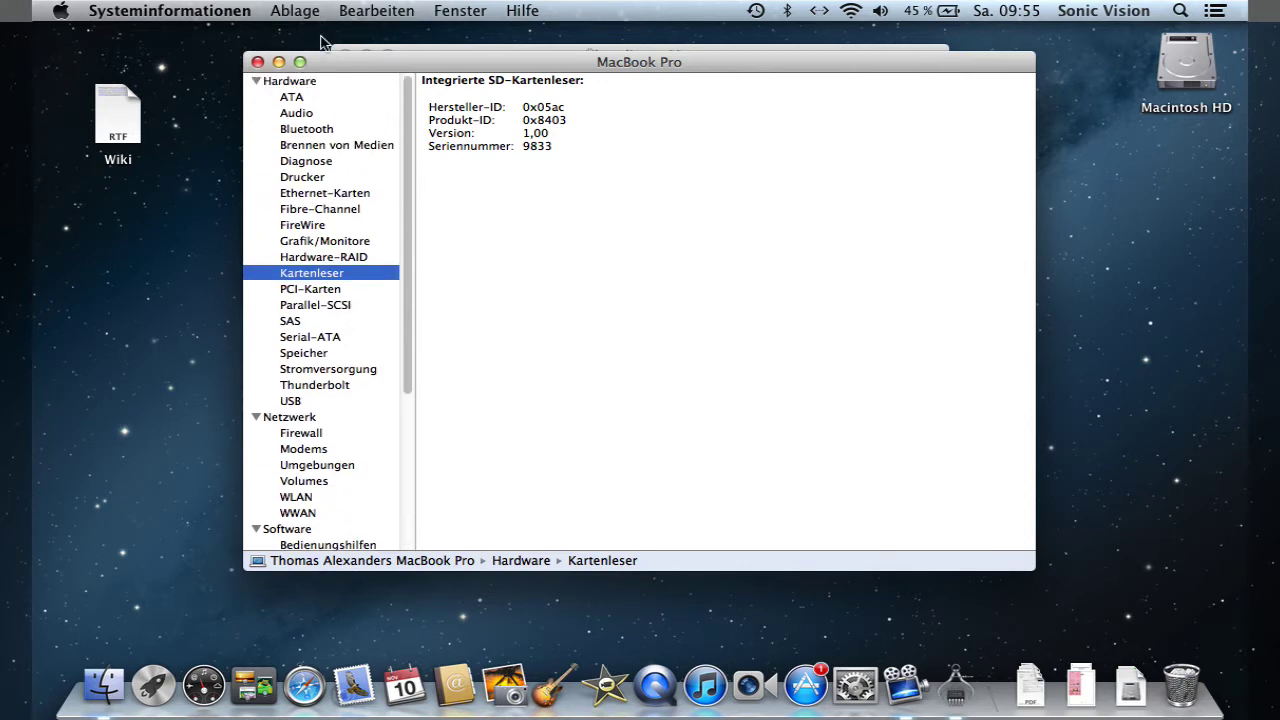
{"action": "left_click", "coordinate": [192, 10]}
{"action": "left_click", "coordinate": [205, 165]}
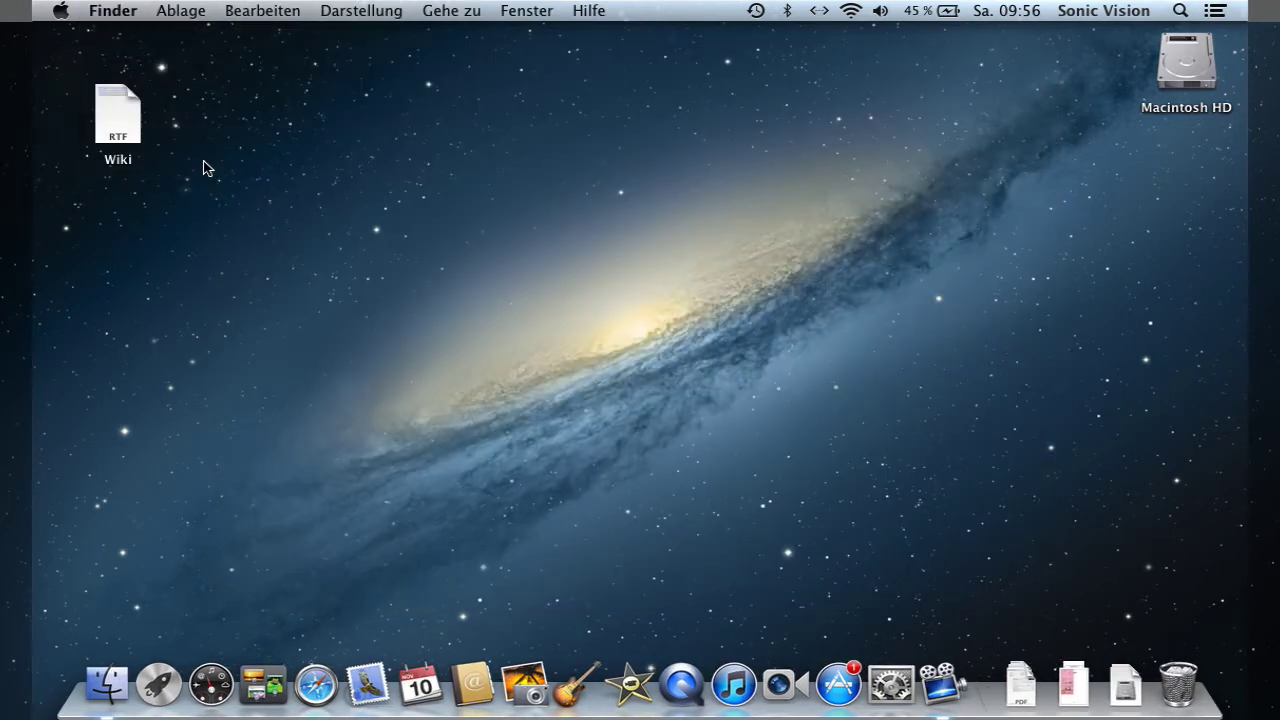
{"action": "left_click", "coordinate": [61, 10]}
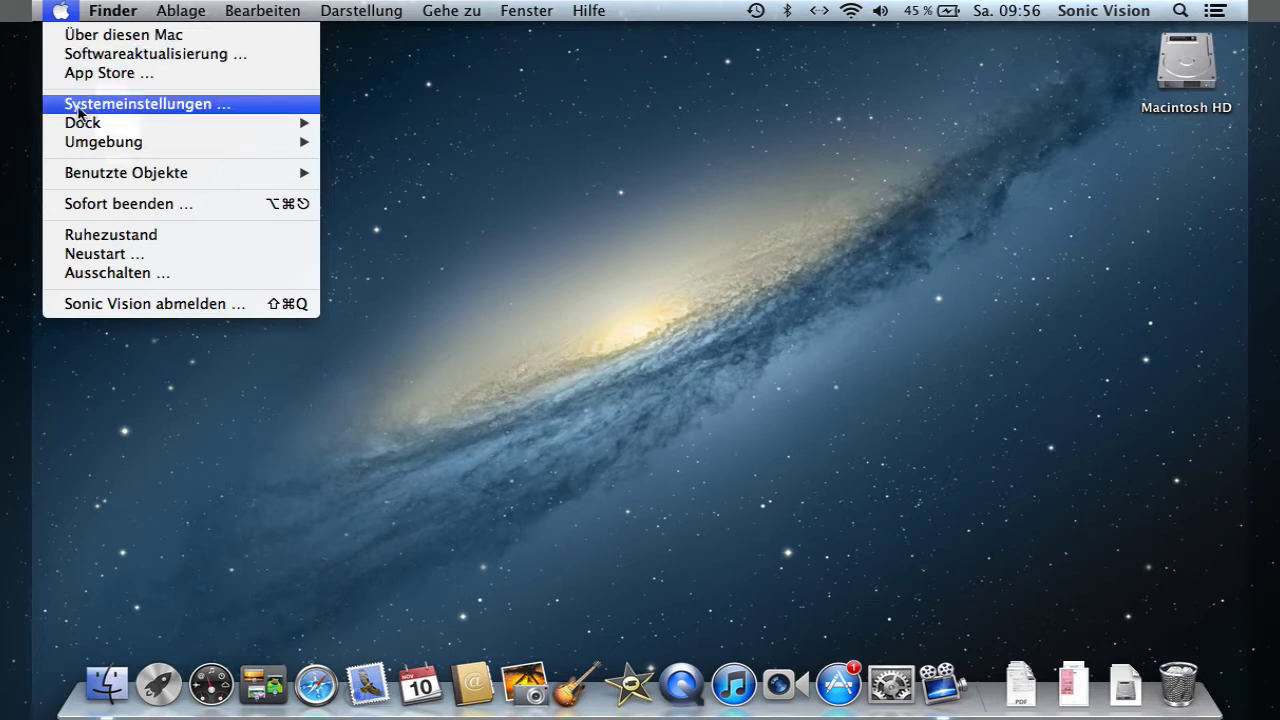
{"action": "left_click", "coordinate": [126, 104]}
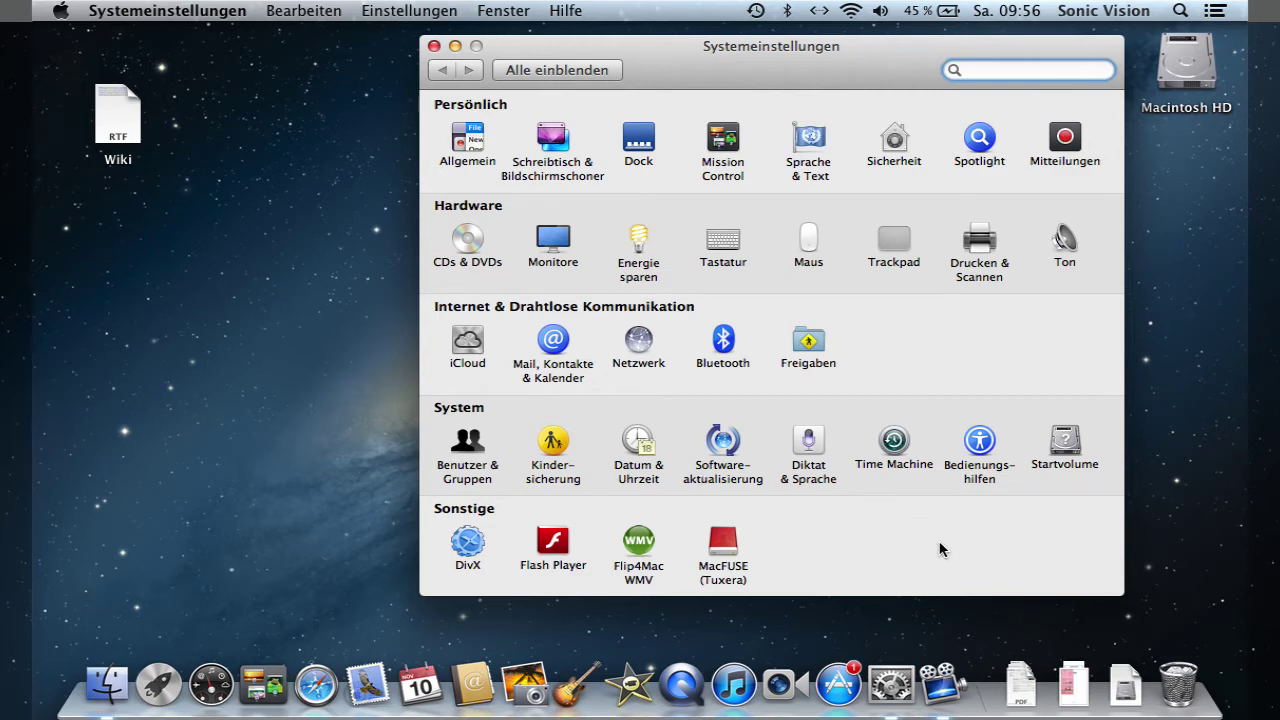
{"action": "key", "text": "super+q"}
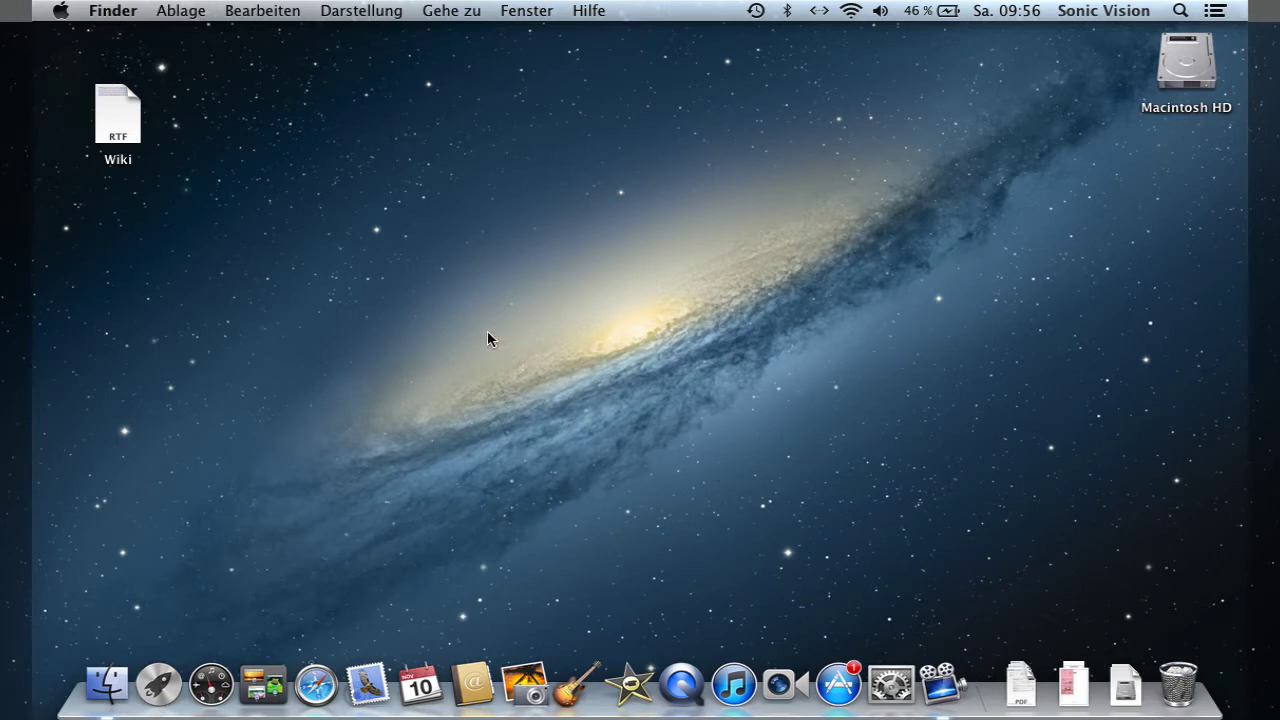
{"action": "left_click", "coordinate": [61, 10]}
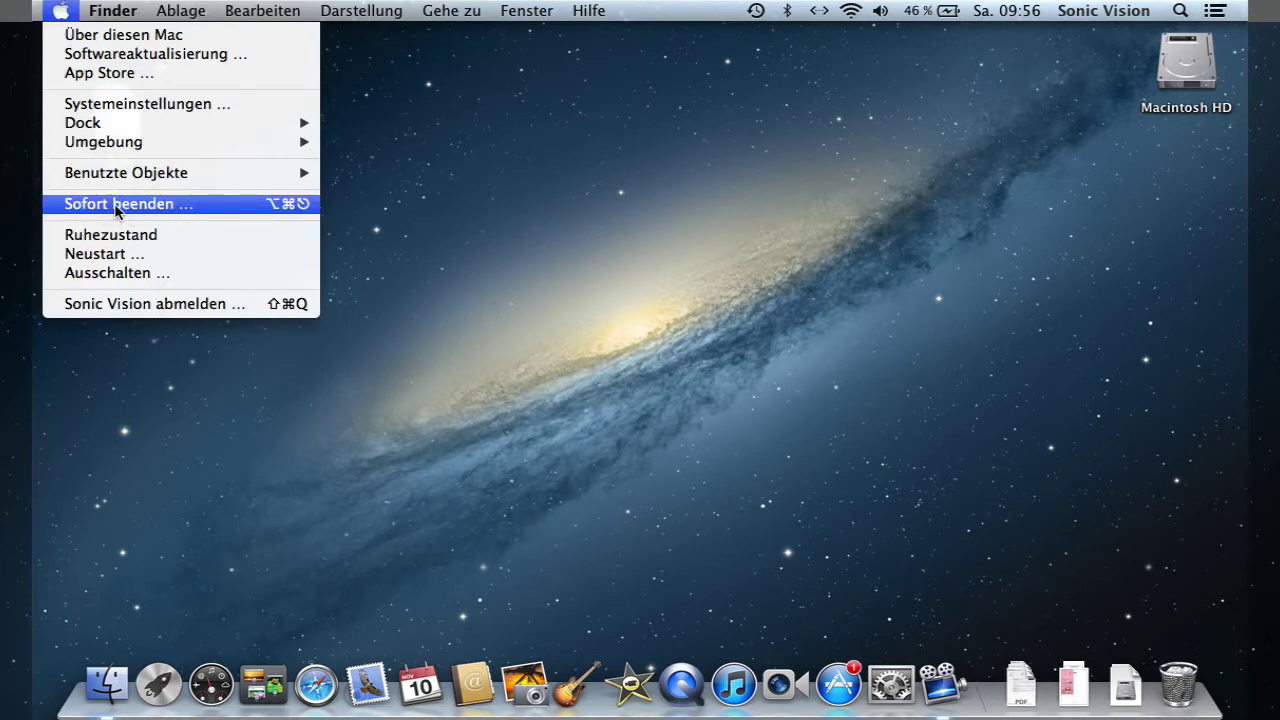
{"action": "left_click", "coordinate": [117, 206]}
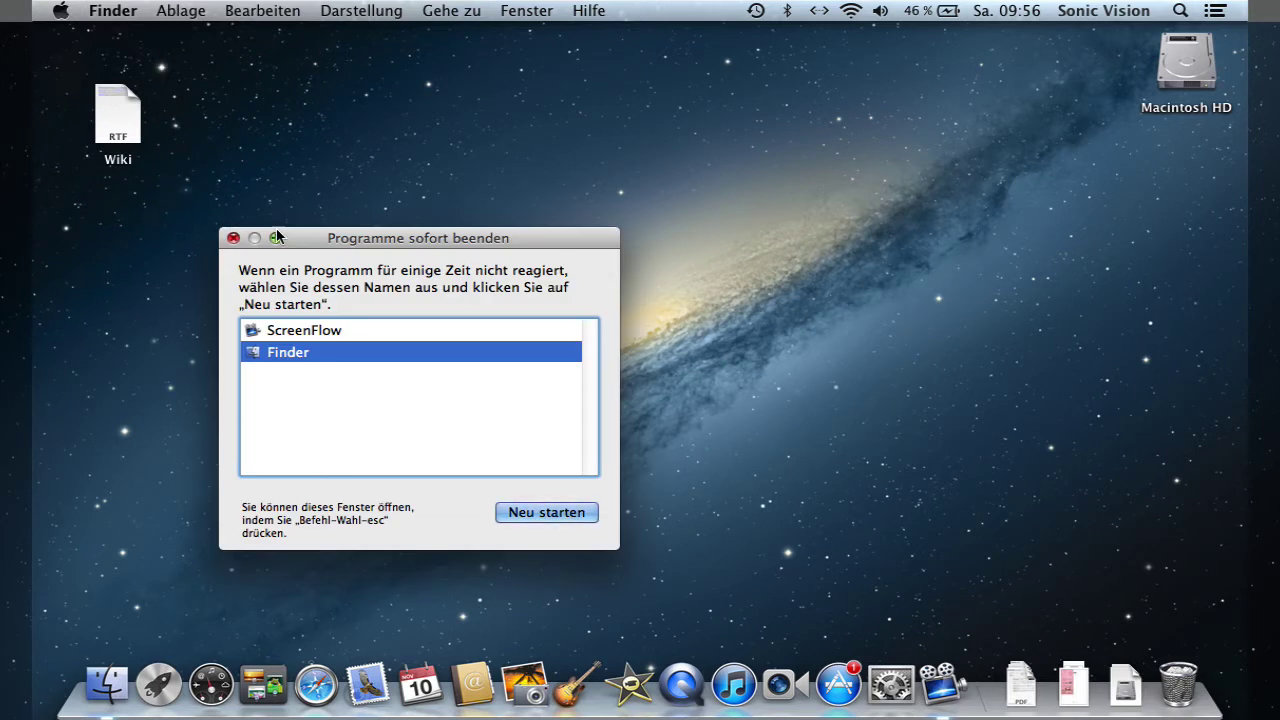
{"action": "left_click_drag", "start_coordinate": [325, 237], "coordinate": [355, 163]}
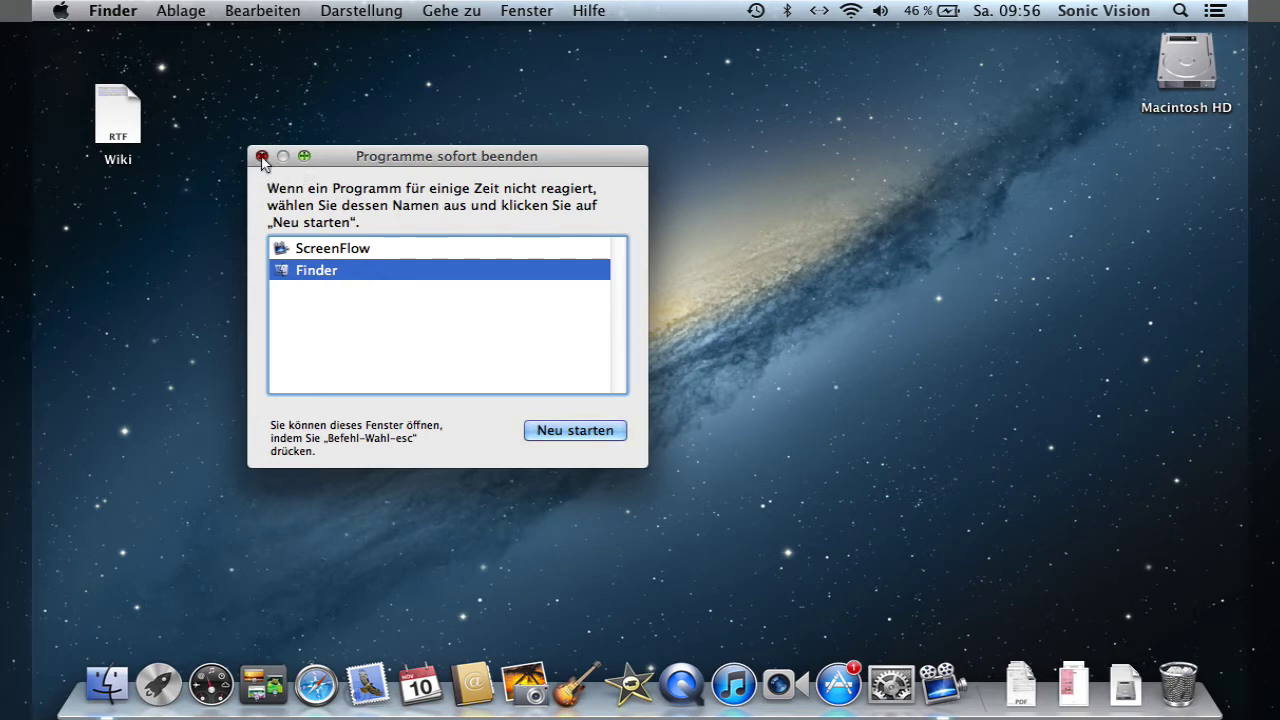
{"action": "left_click", "coordinate": [262, 158]}
{"action": "left_click", "coordinate": [60, 12]}
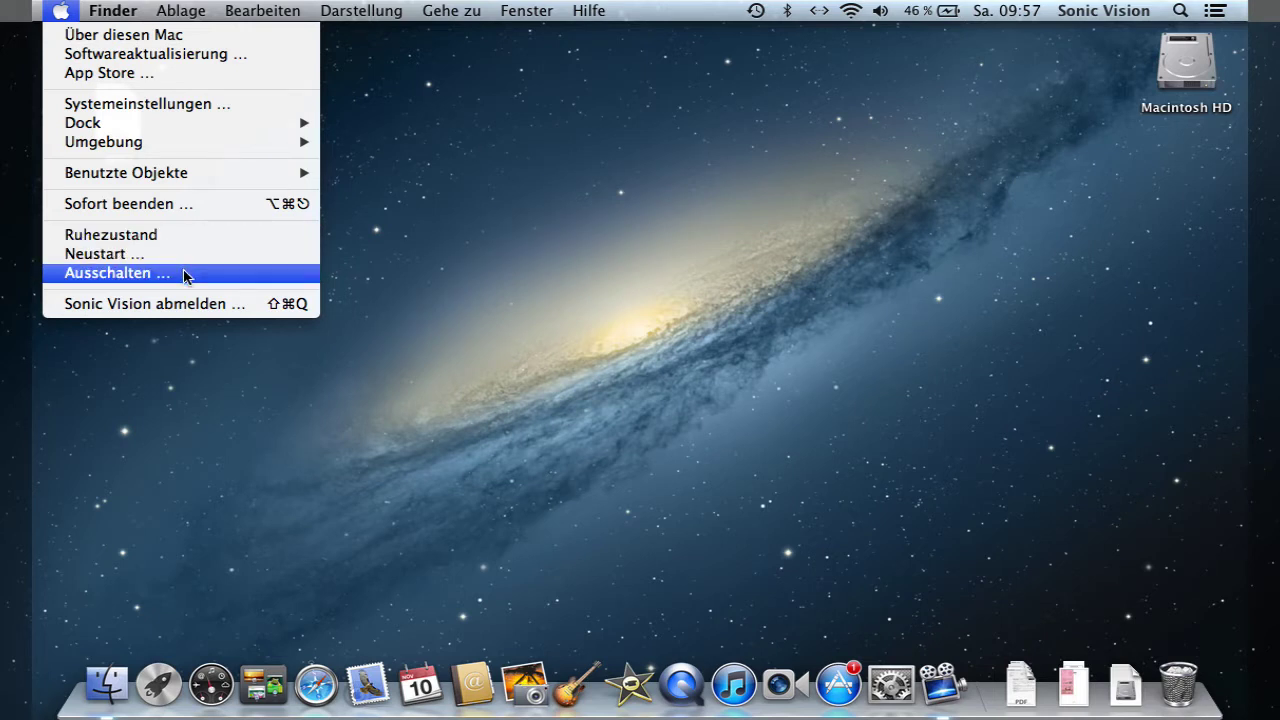
- Bring up the shutdown prompt with Control-Eject and cancel it
{"action": "left_click", "coordinate": [502, 277]}
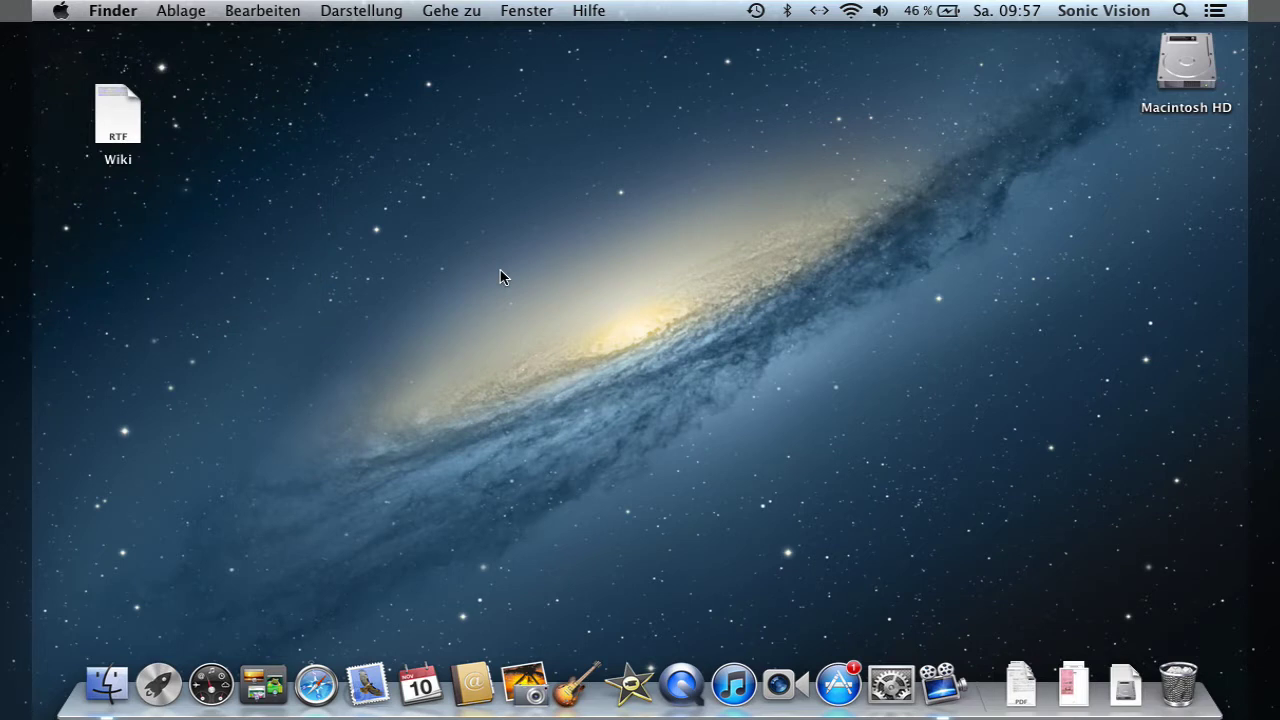
{"action": "key", "text": "ctrl+XF86Eject"}
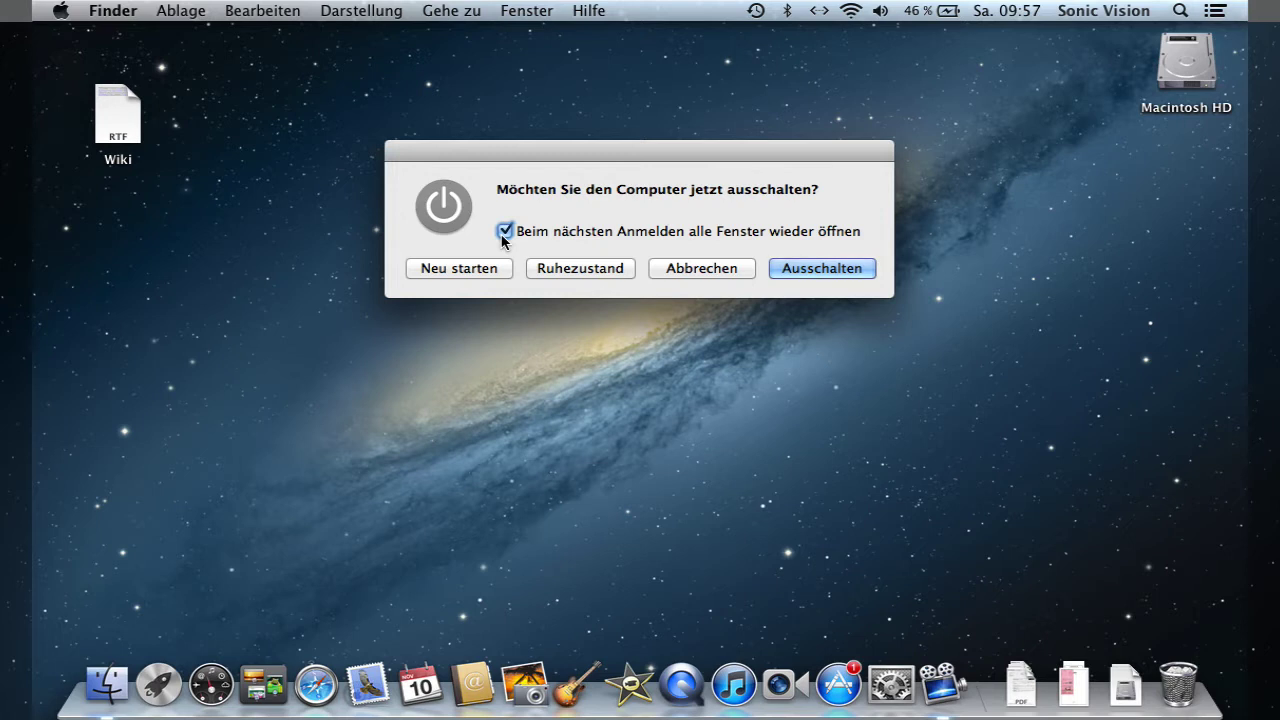
{"action": "left_click", "coordinate": [700, 270]}
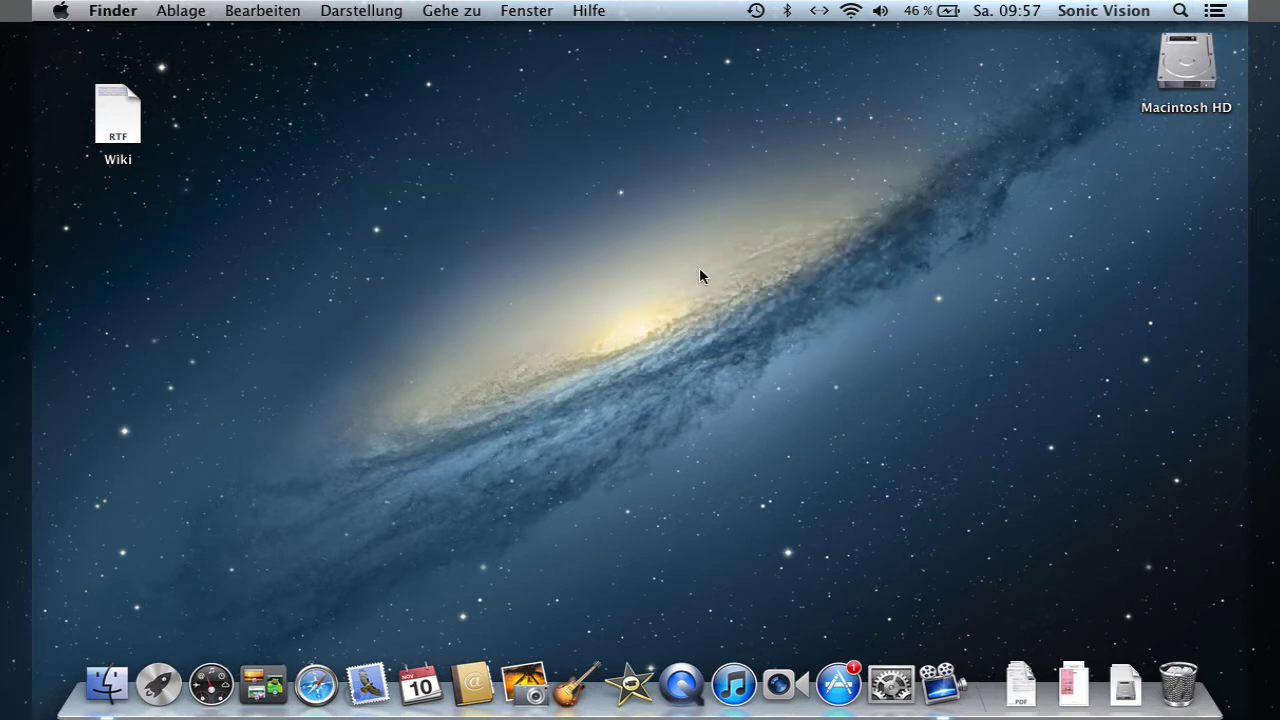
{"action": "left_click", "coordinate": [70, 14]}
{"action": "left_click", "coordinate": [1027, 14]}
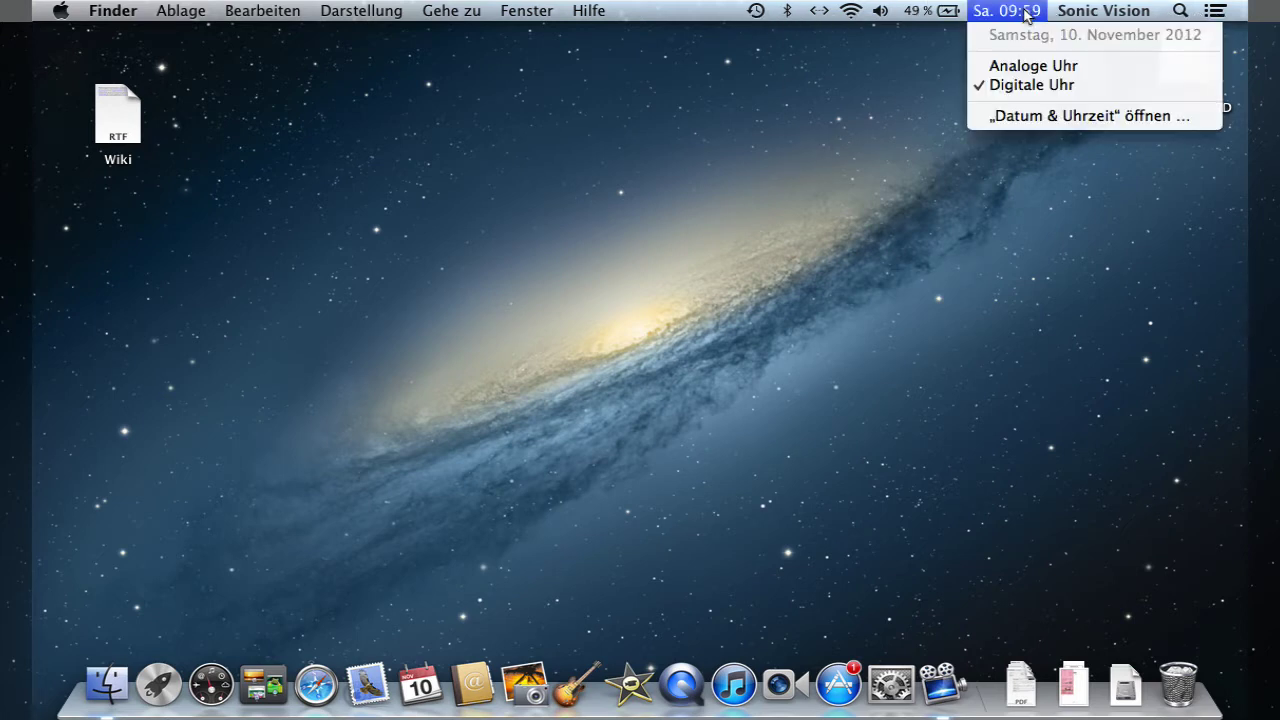
{"action": "left_click", "coordinate": [1022, 12]}
{"action": "left_click", "coordinate": [957, 12]}
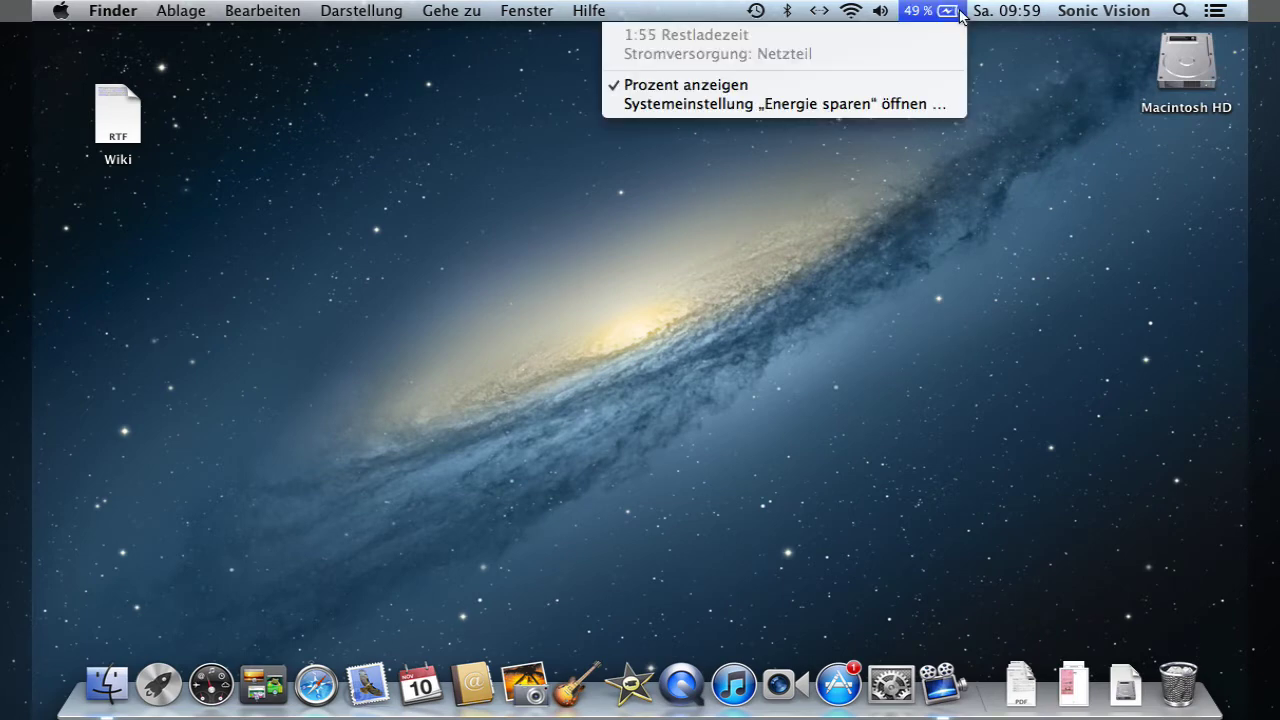
{"action": "left_click", "coordinate": [958, 12]}
{"action": "left_click", "coordinate": [1178, 12]}
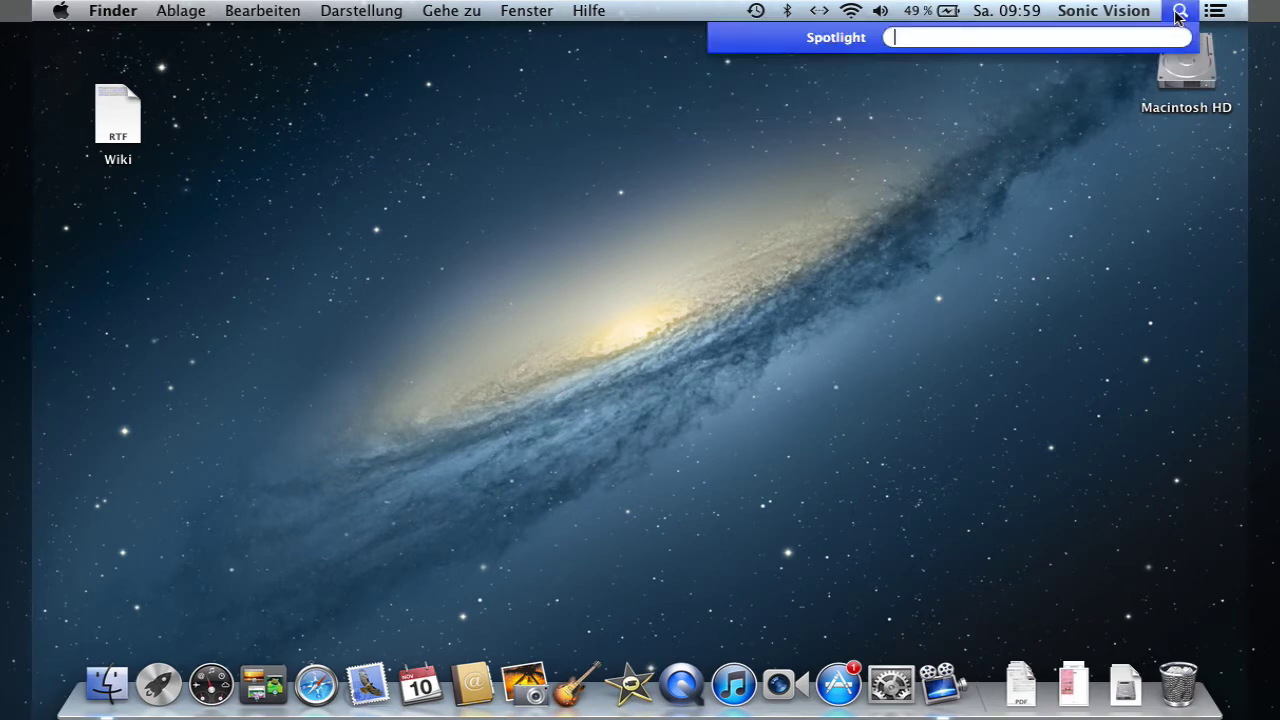
{"action": "type", "text": "reise"}
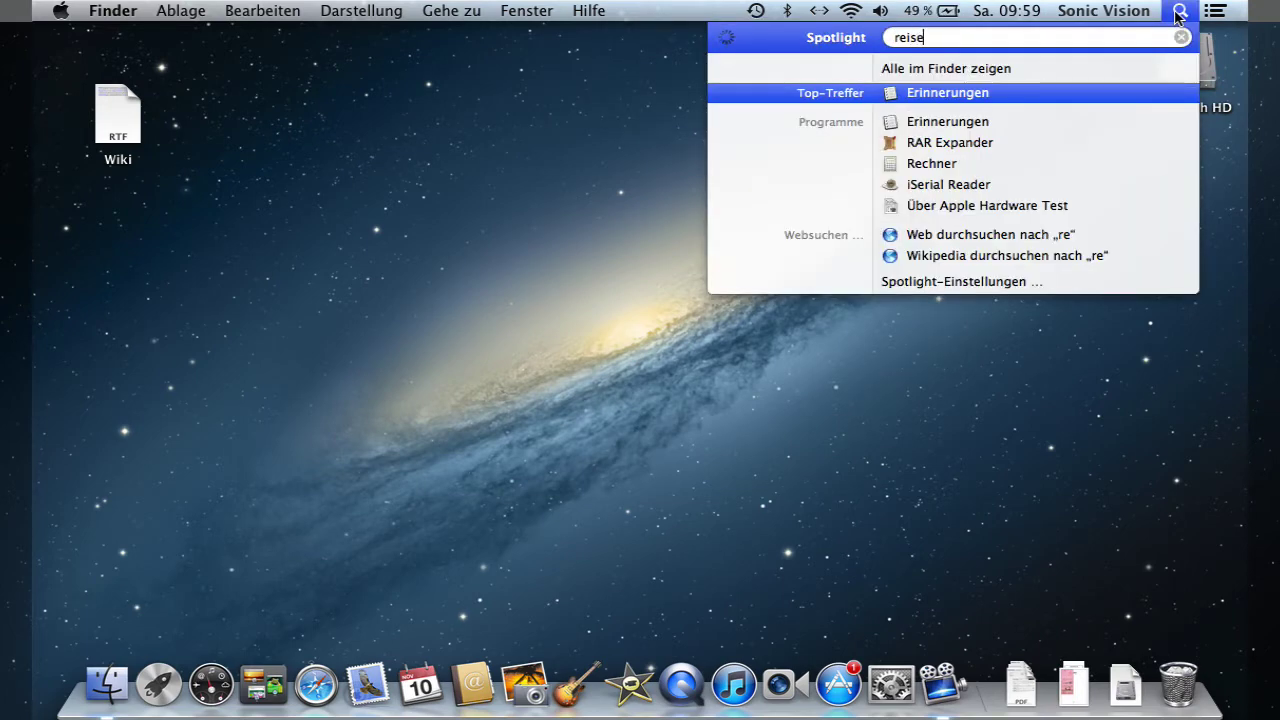
{"action": "type", "text": "pass"}
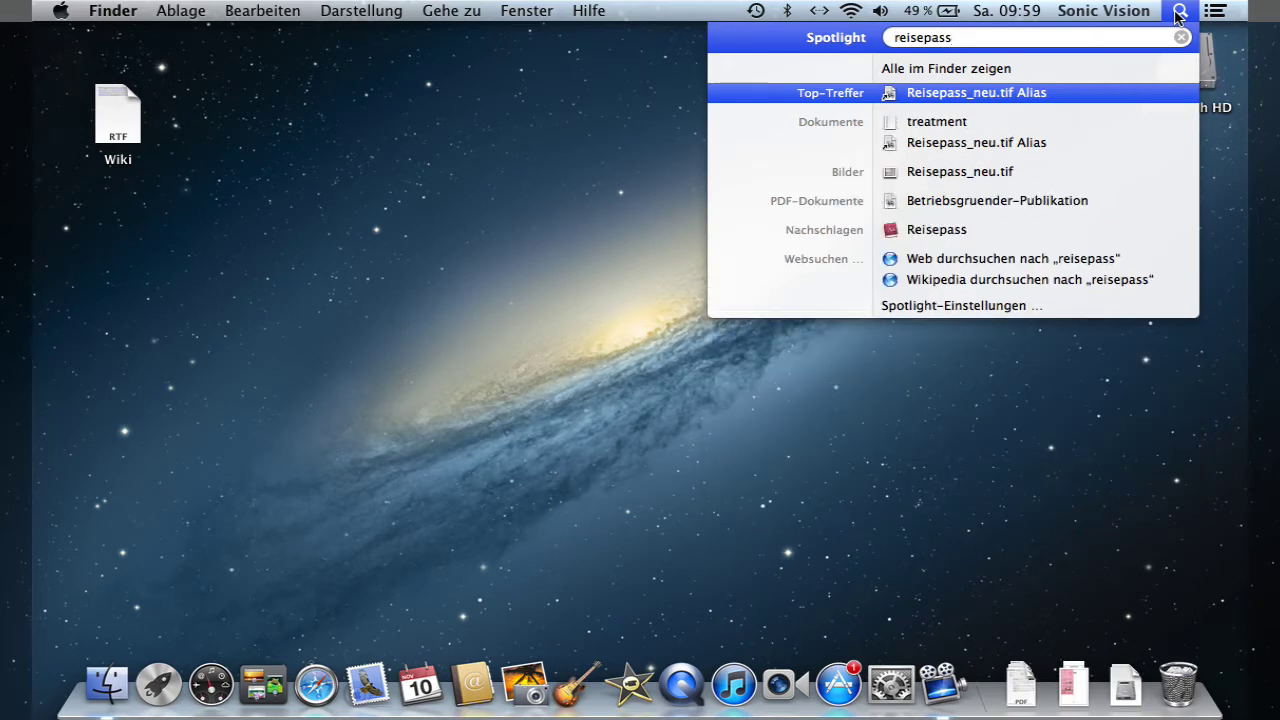
{"action": "left_click", "coordinate": [1179, 12]}
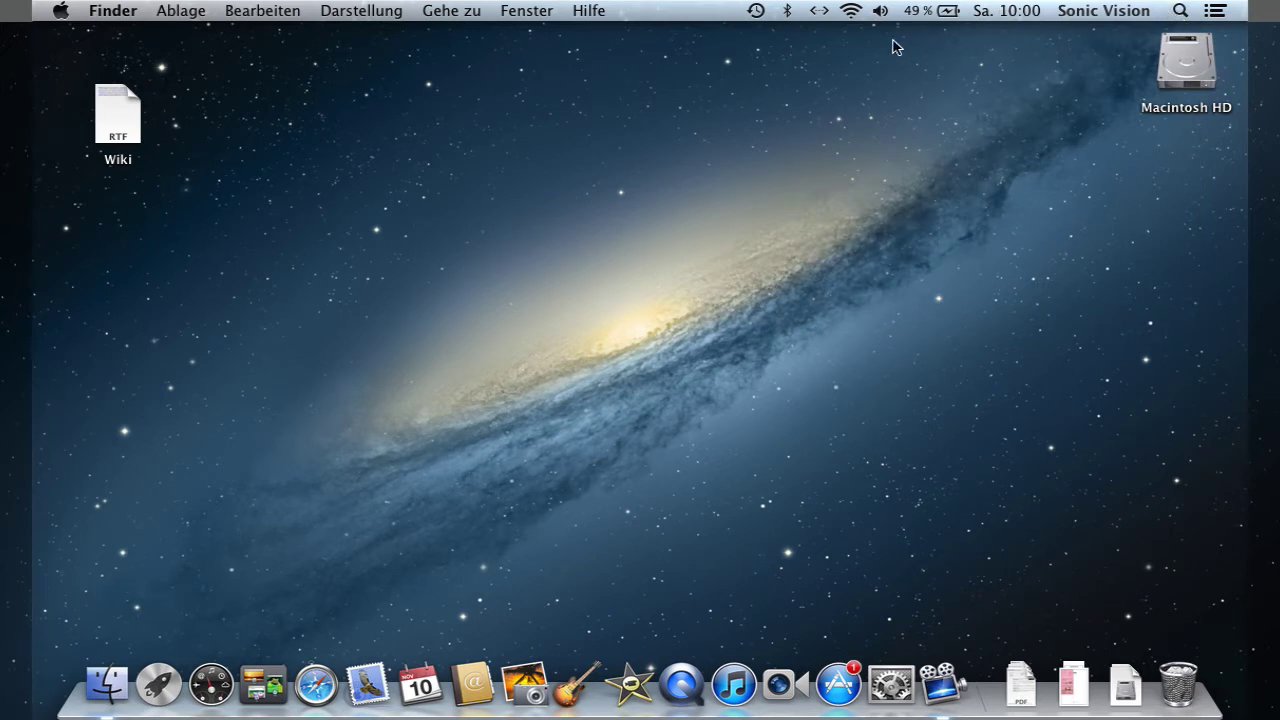
{"action": "left_click", "coordinate": [880, 12]}
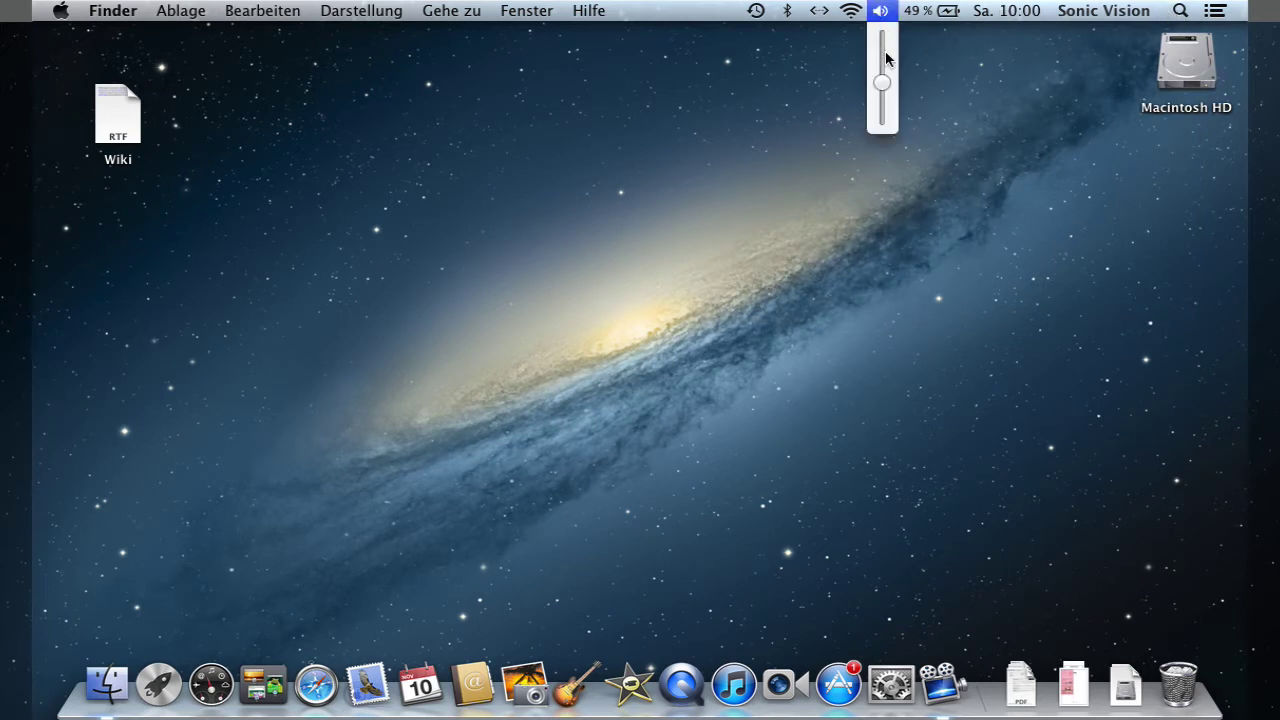
- Lower the system volume and look at the available Wi-Fi networks
{"action": "mouse_move", "coordinate": [885, 85]}
{"action": "left_mouse_down"}
{"action": "mouse_move", "coordinate": [886, 32]}
{"action": "mouse_move", "coordinate": [888, 97]}
{"action": "mouse_move", "coordinate": [887, 84]}
{"action": "left_mouse_up"}
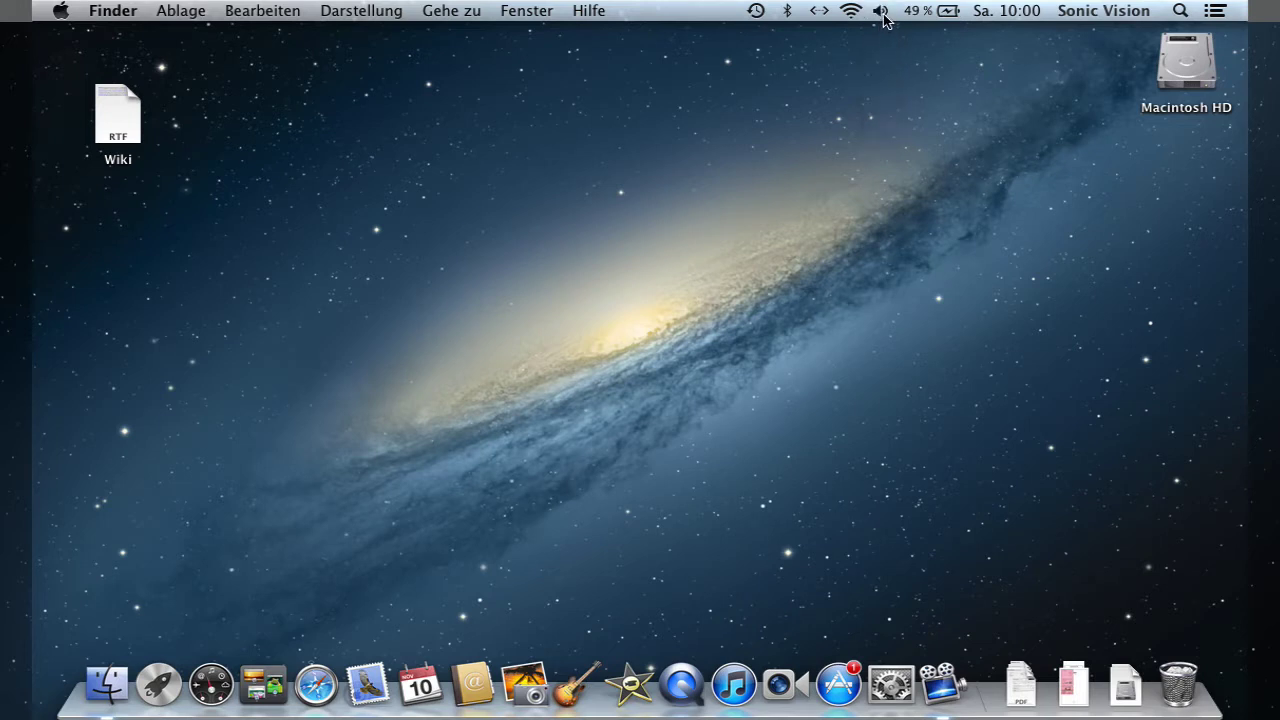
{"action": "left_click", "coordinate": [849, 14]}
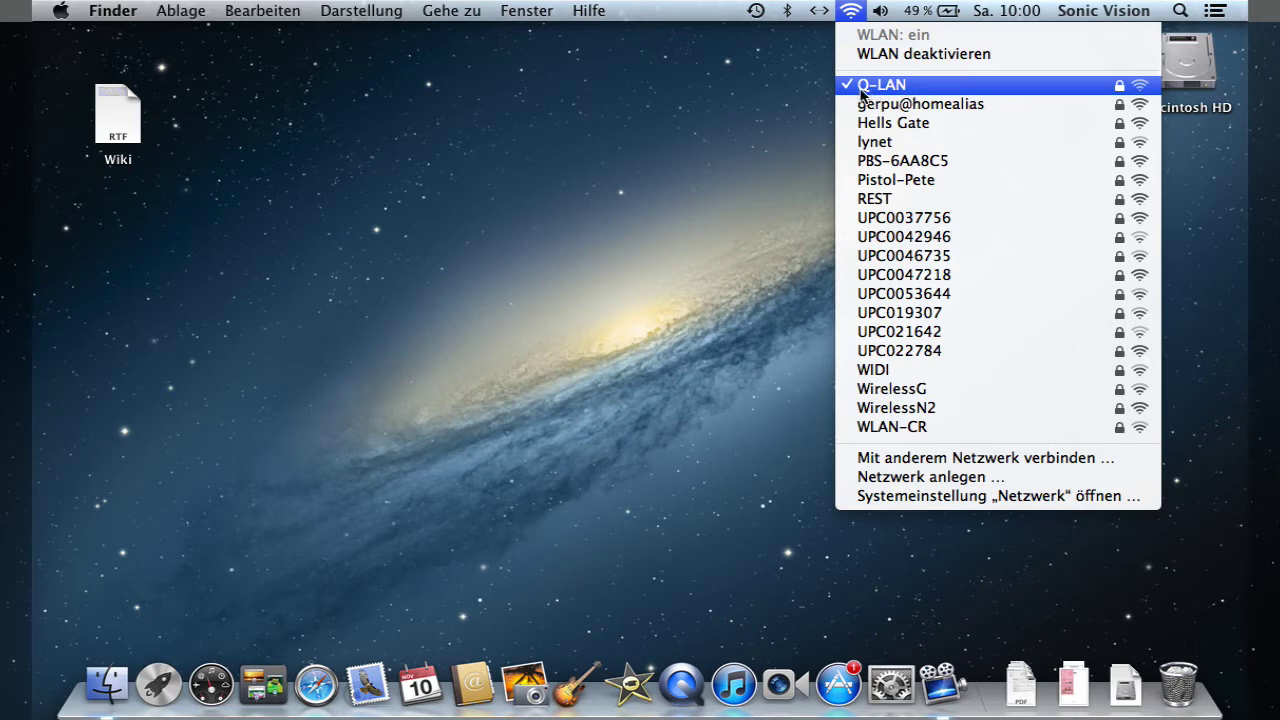
{"action": "left_click", "coordinate": [789, 90]}
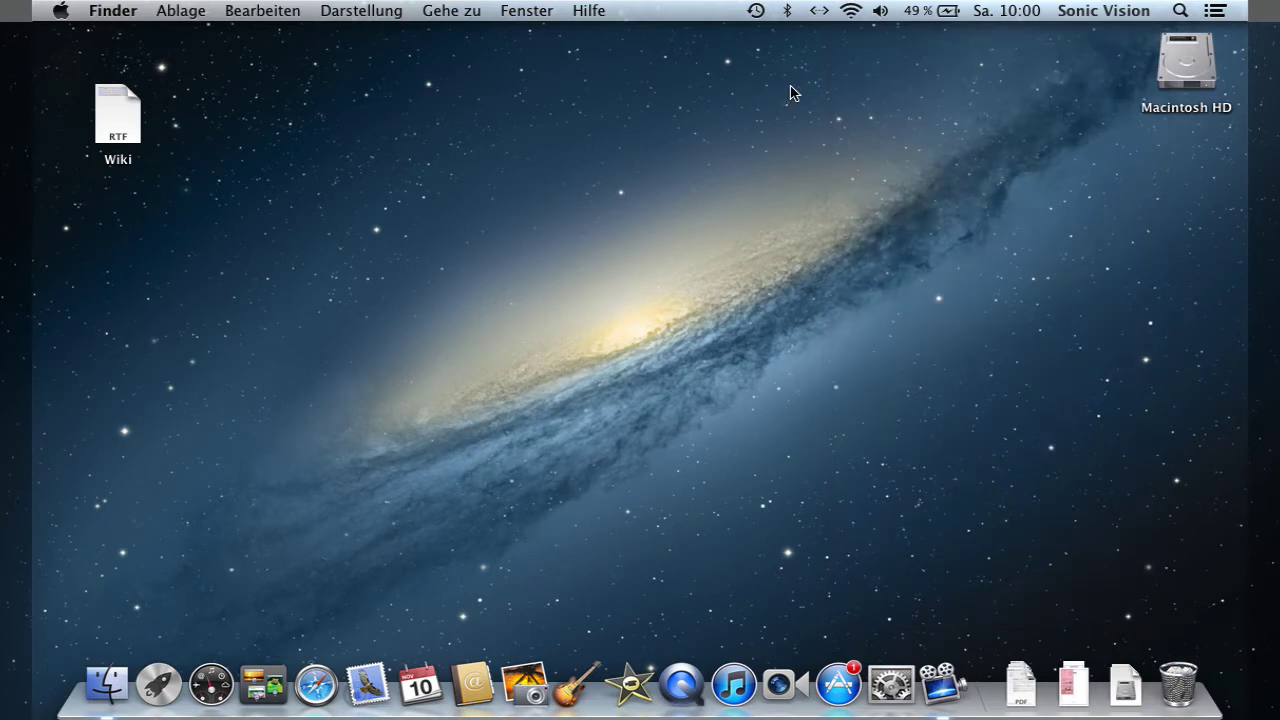
- Check the Bluetooth status and paired devices, then view the user account options
{"action": "left_click", "coordinate": [789, 13]}
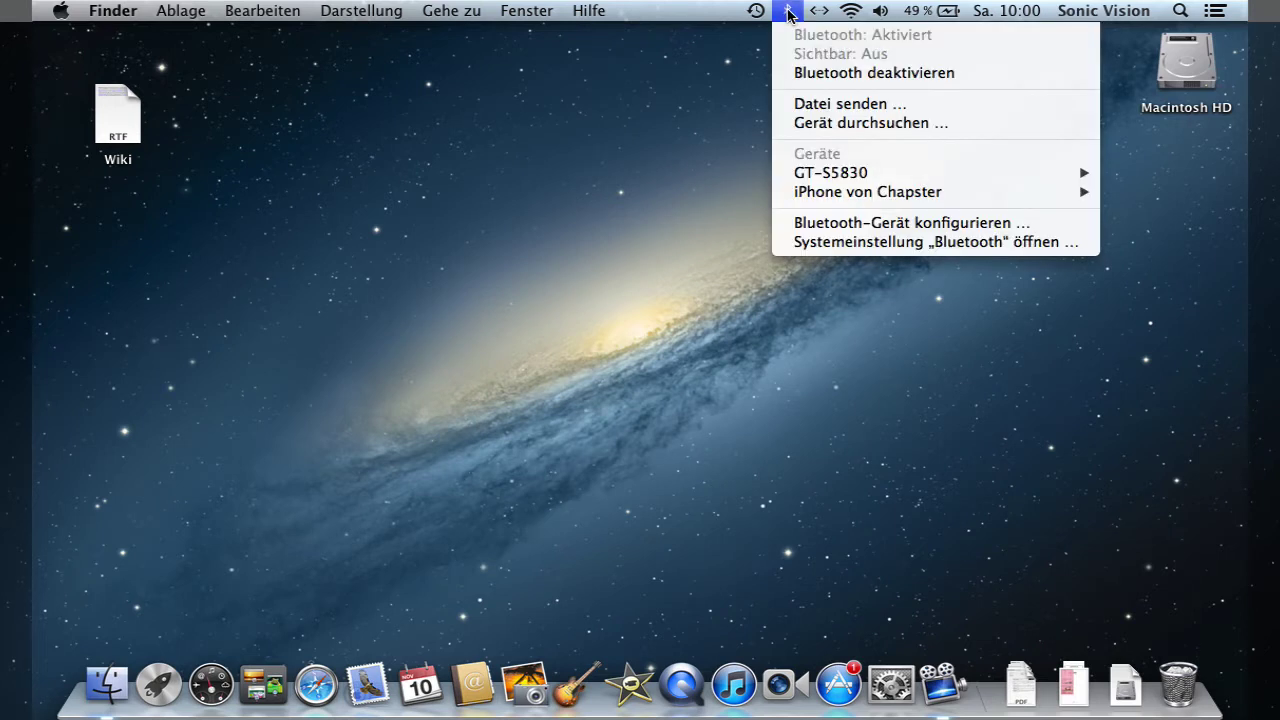
{"action": "left_click", "coordinate": [789, 13]}
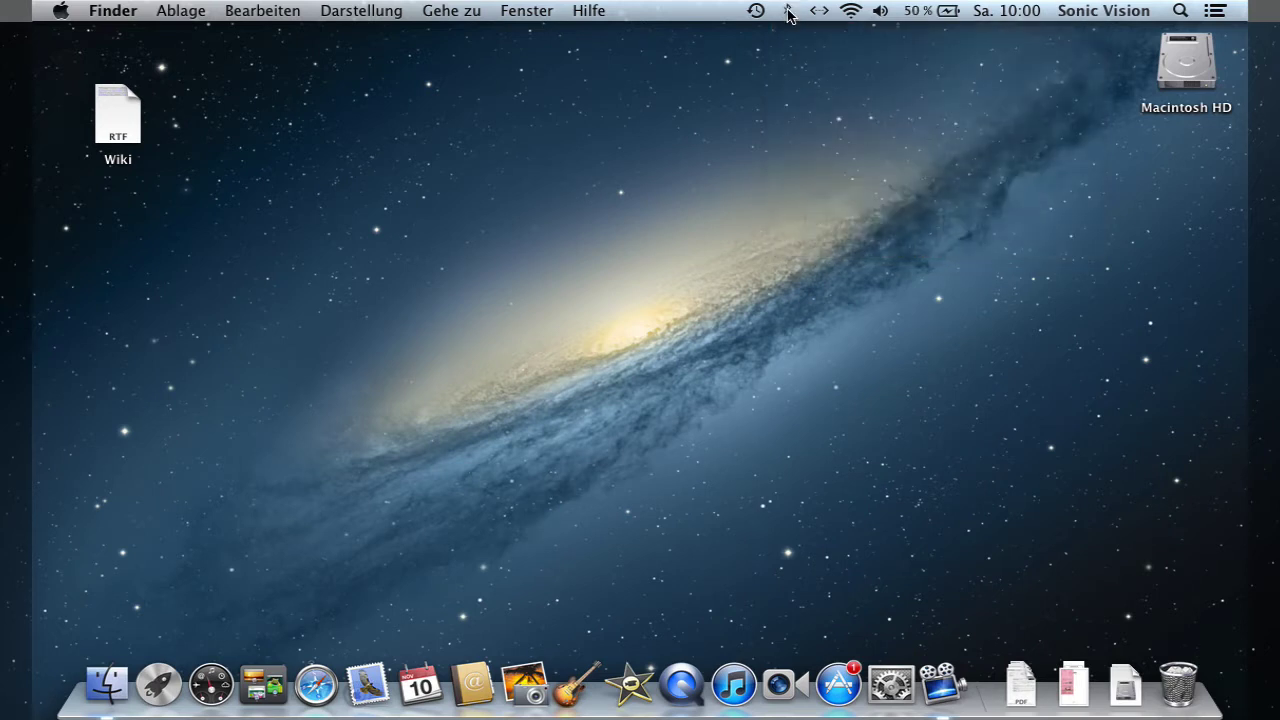
{"action": "left_click", "coordinate": [1138, 14]}
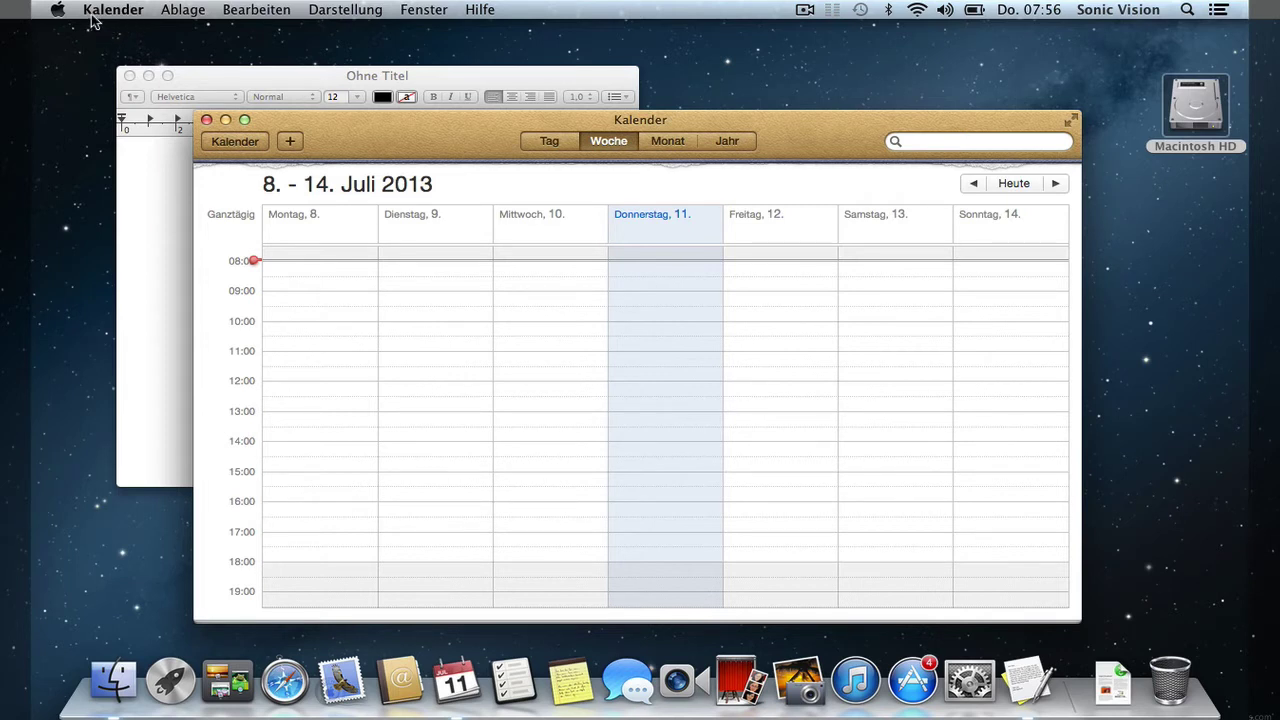
- Alternate between the untitled TextEdit document and the Calendar week of 8.–14. Juli 2013, then activate Finder
{"action": "left_click", "coordinate": [208, 78]}
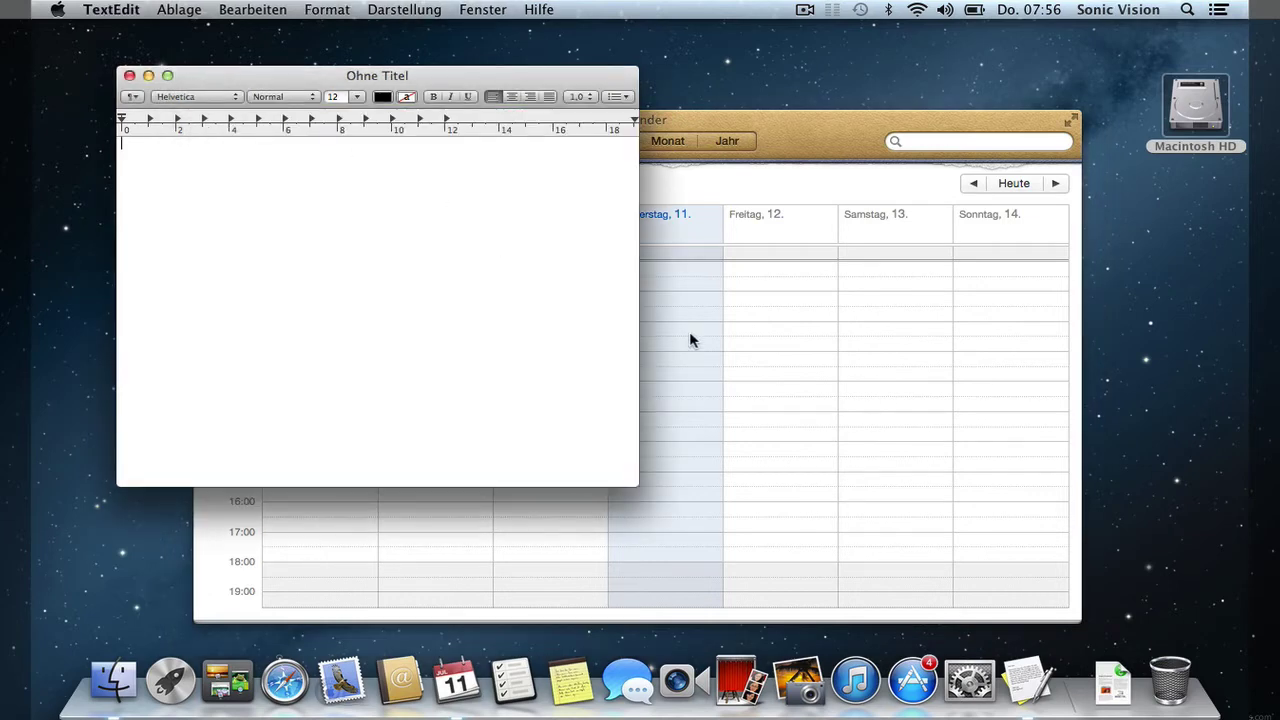
{"action": "left_click", "coordinate": [689, 331]}
{"action": "left_click", "coordinate": [312, 71]}
{"action": "left_click", "coordinate": [736, 286]}
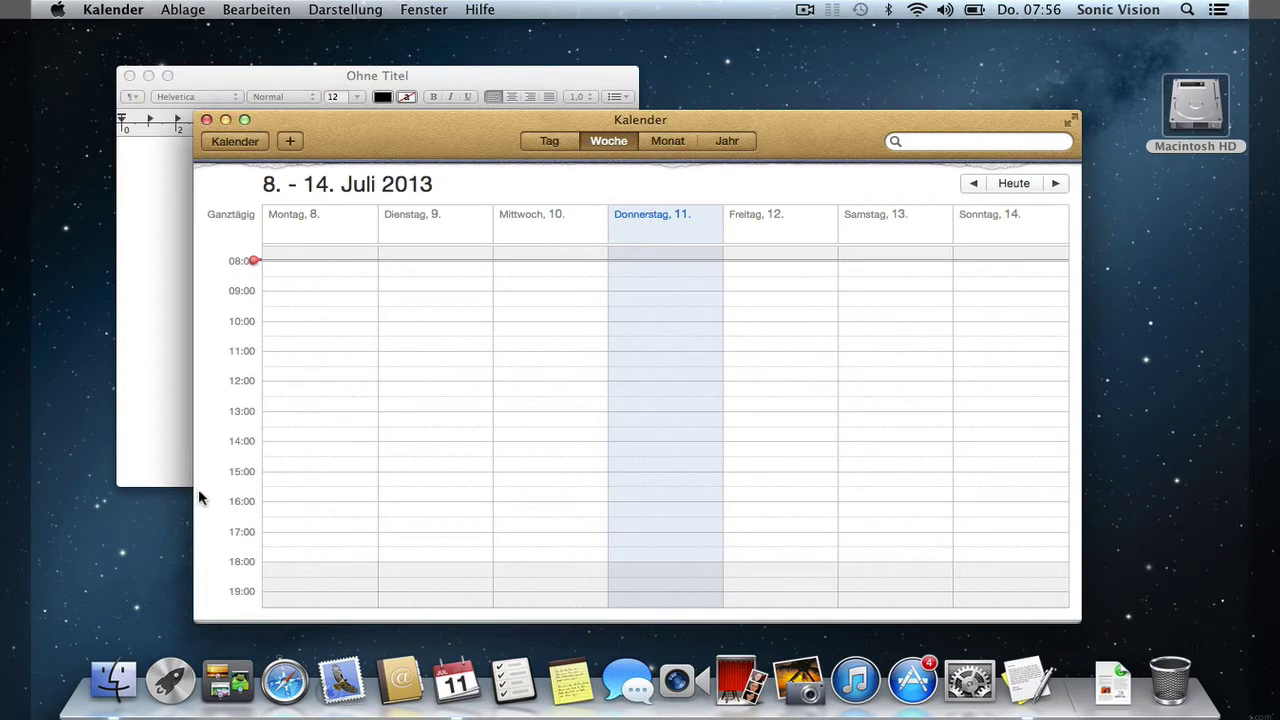
{"action": "left_click", "coordinate": [146, 536]}
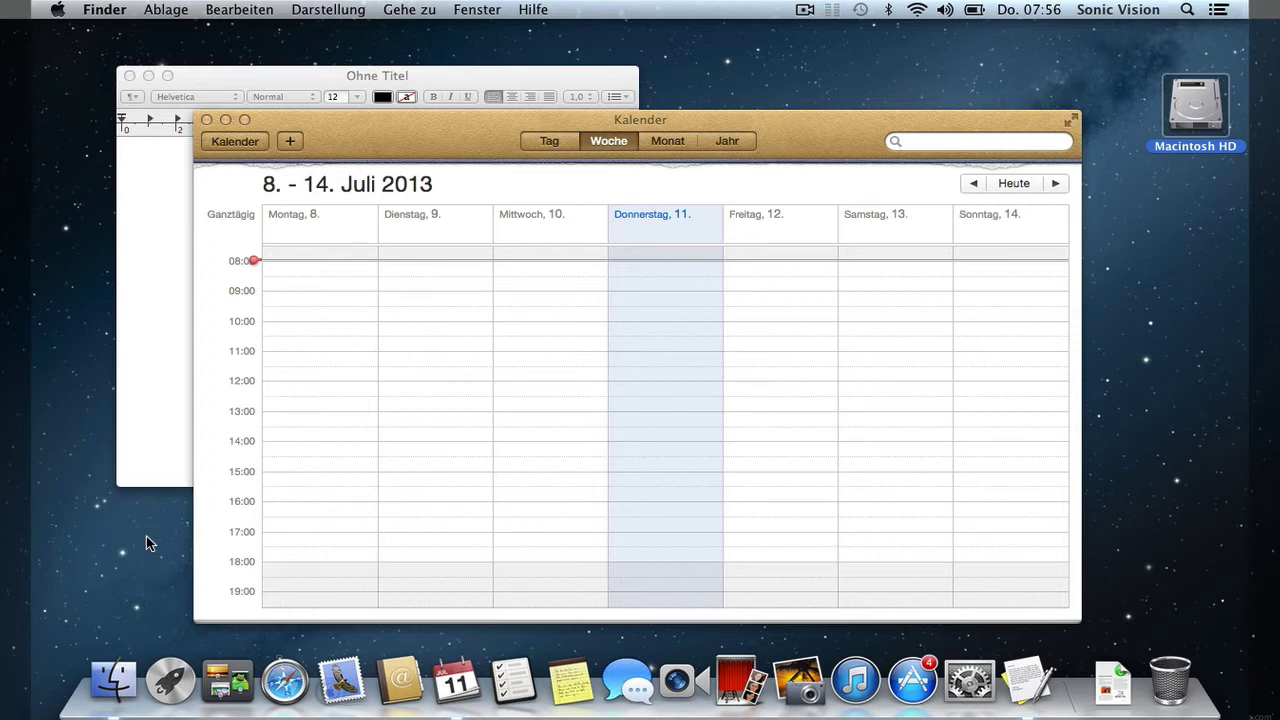
- Hide Calendar with Kalender ausblenden from its application menu
{"action": "left_click", "coordinate": [368, 160]}
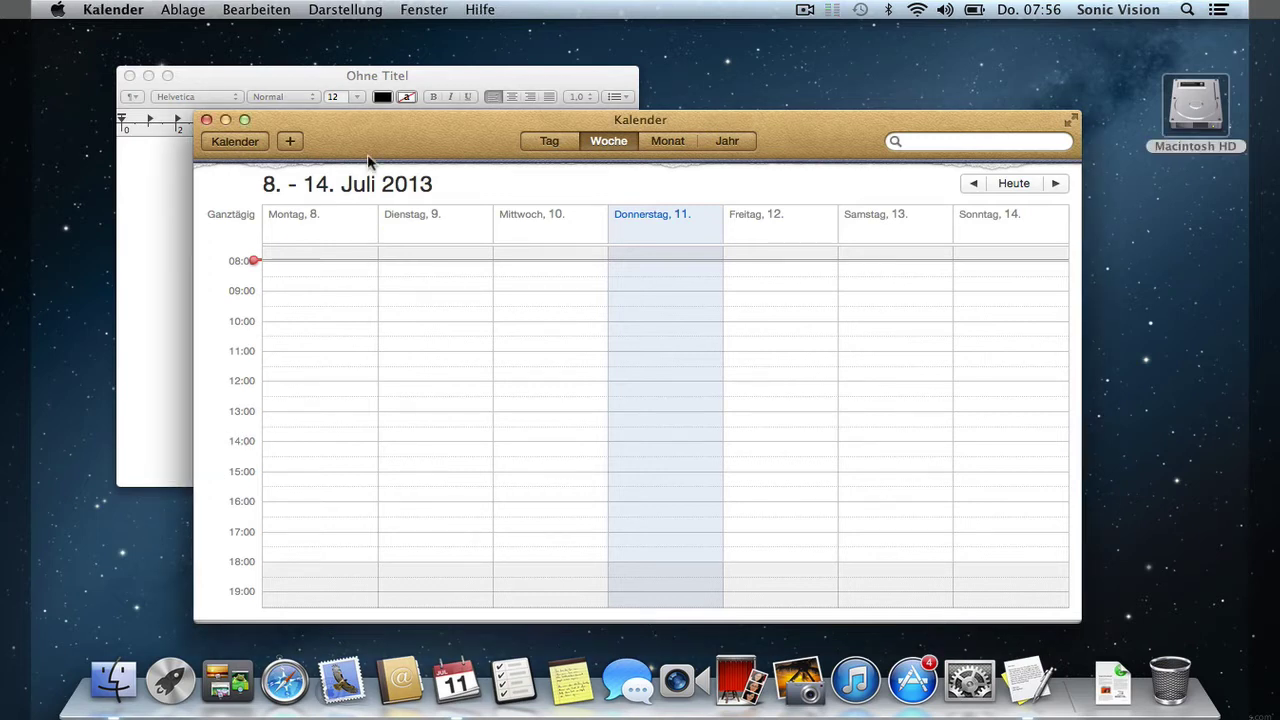
{"action": "left_click", "coordinate": [126, 14]}
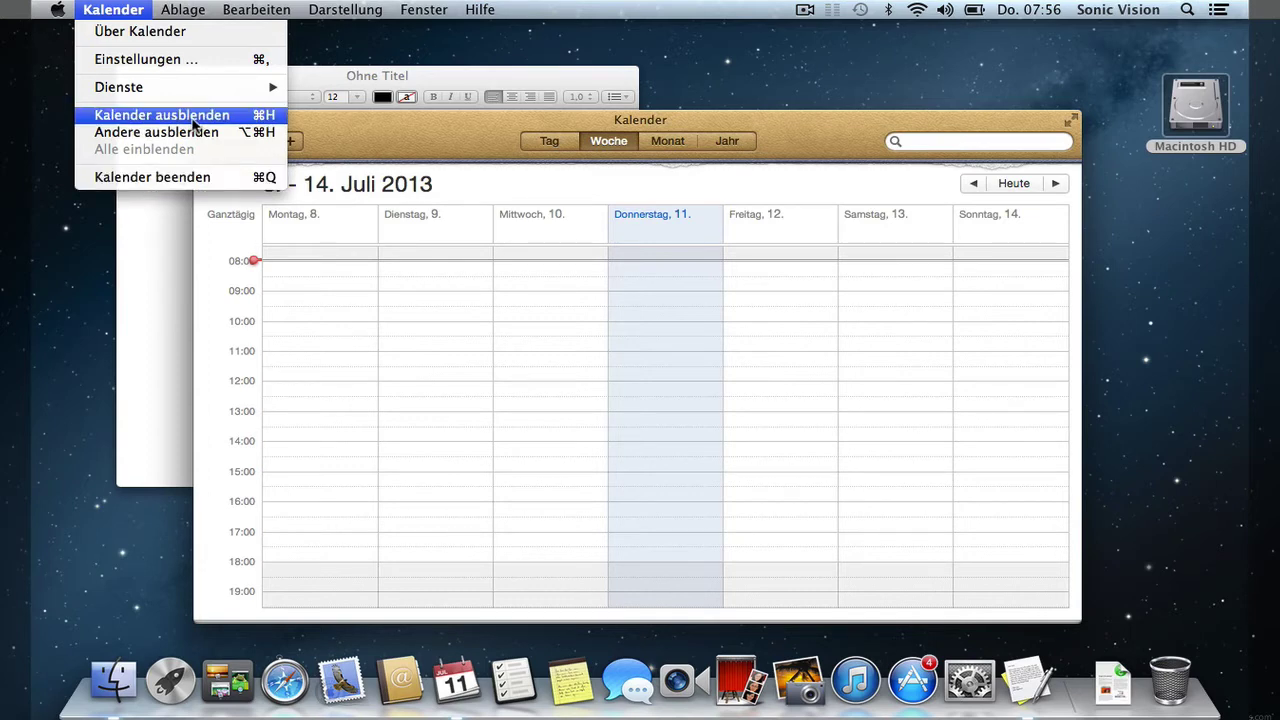
{"action": "left_click", "coordinate": [194, 124]}
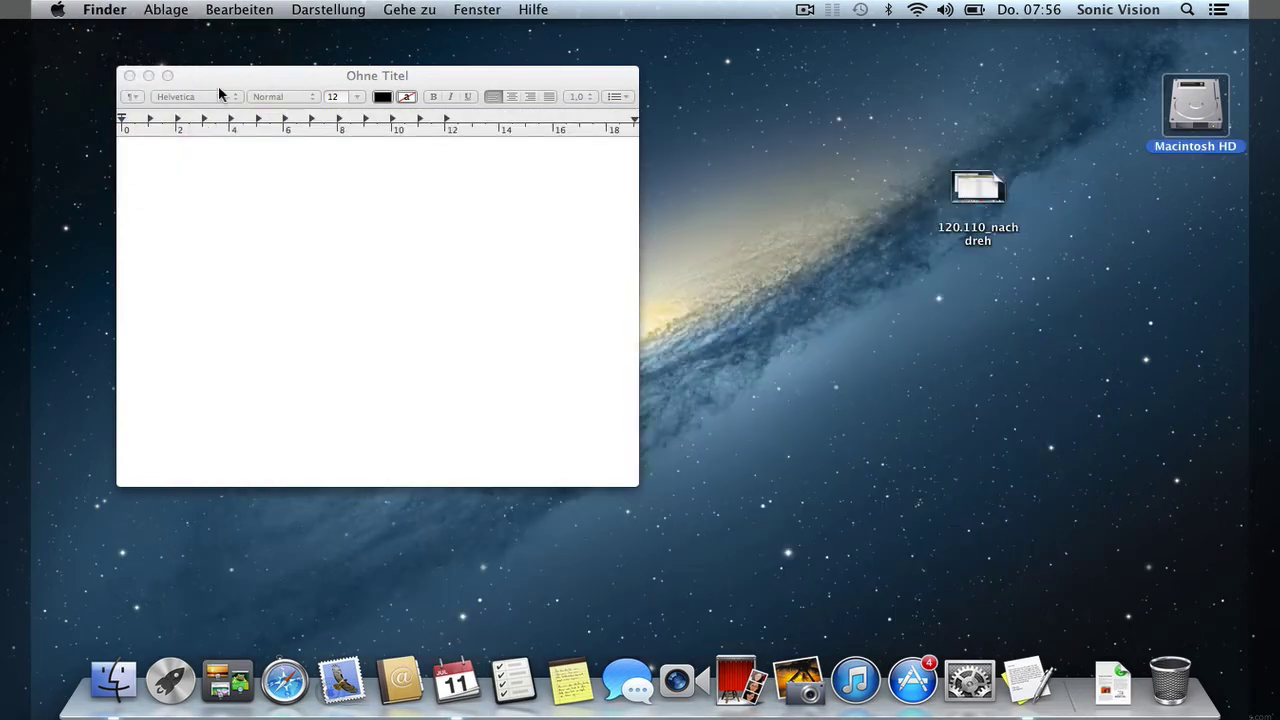
- Hide TextEdit with TextEdit ausblenden, leaving the bare desktop
{"action": "left_click", "coordinate": [218, 76]}
{"action": "left_click", "coordinate": [136, 11]}
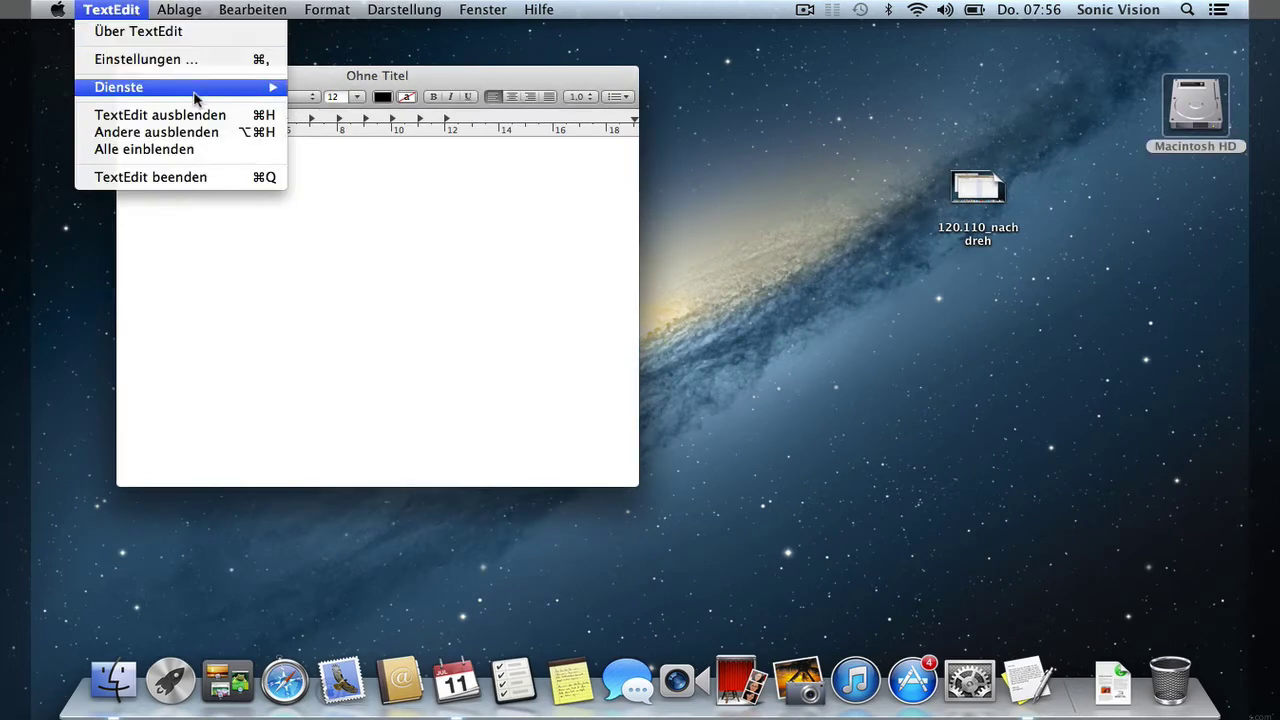
{"action": "left_click", "coordinate": [229, 117]}
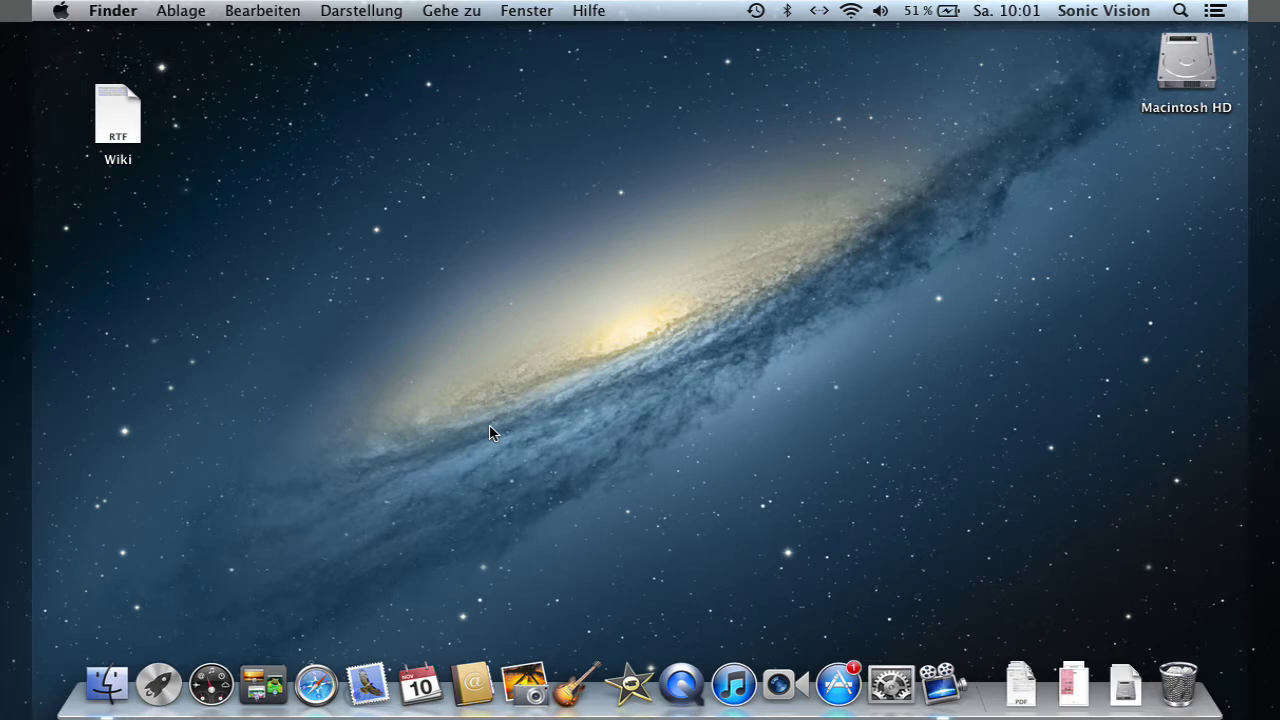
- Open Macintosh HD from its desktop icon, close it, then reopen a Finder window from the Dock
{"action": "left_click", "coordinate": [1166, 80]}
{"action": "double_click", "coordinate": [1166, 80]}
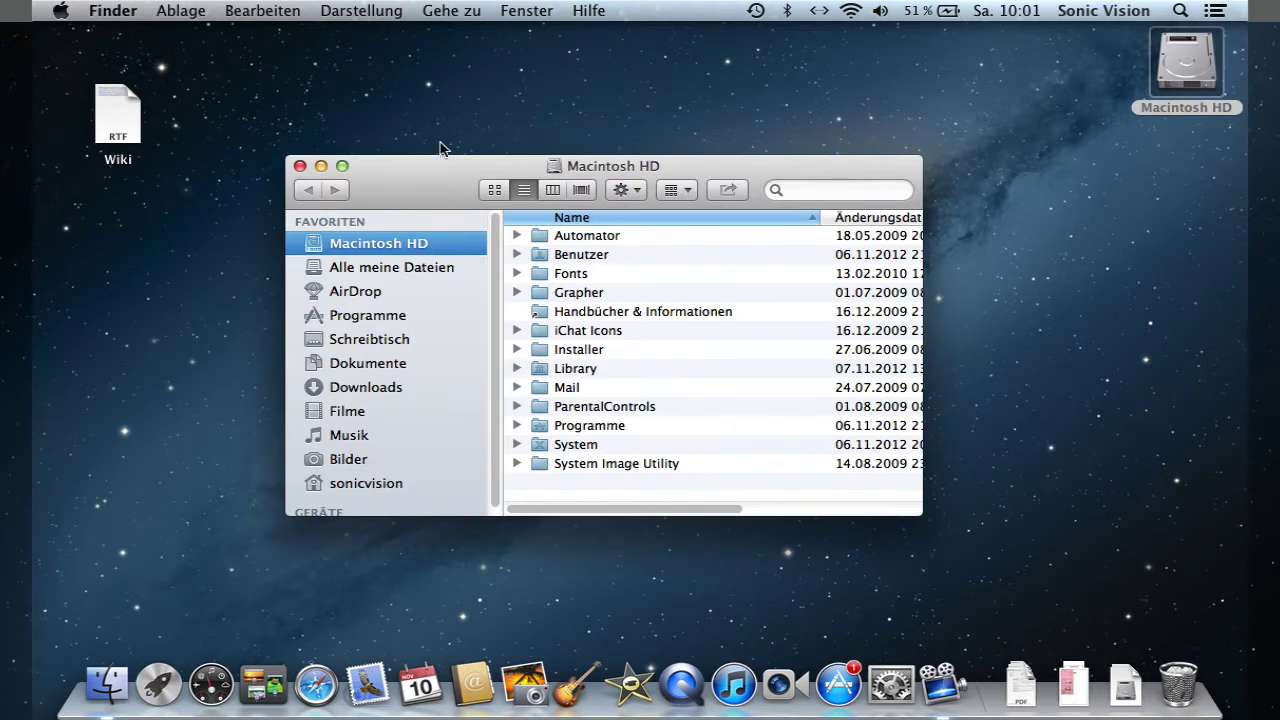
{"action": "left_click", "coordinate": [300, 166]}
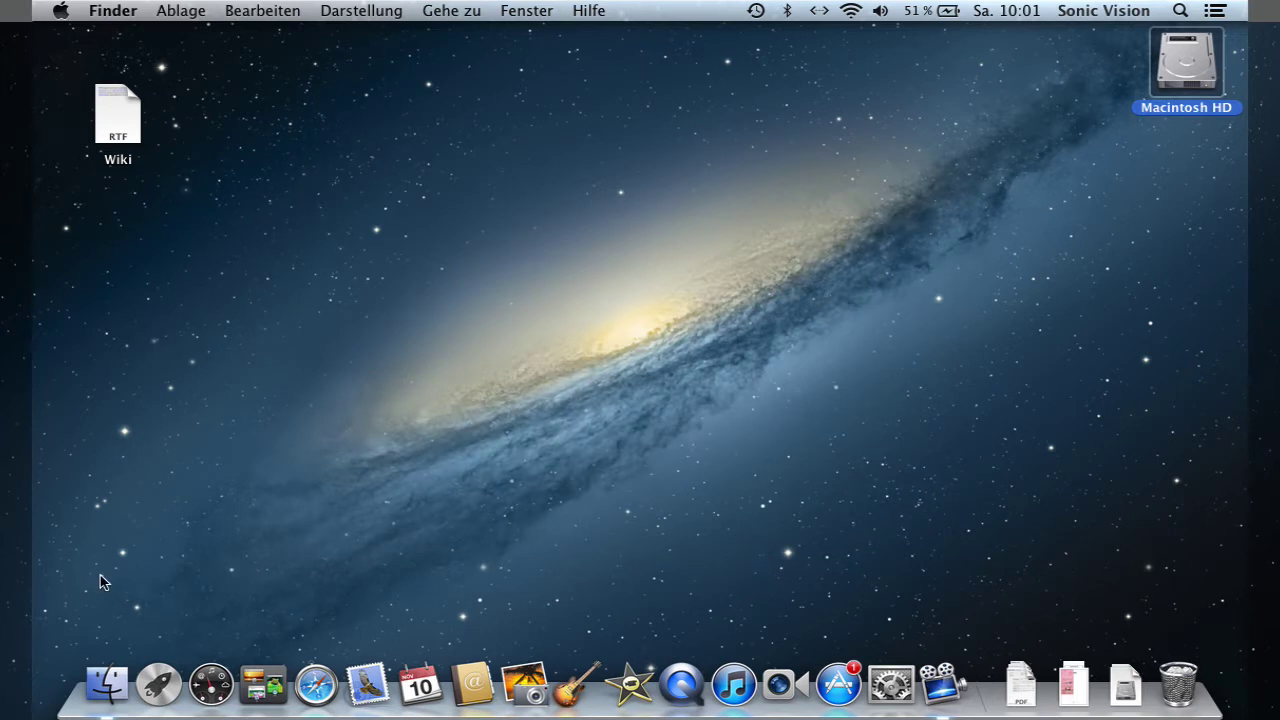
{"action": "left_click", "coordinate": [106, 680]}
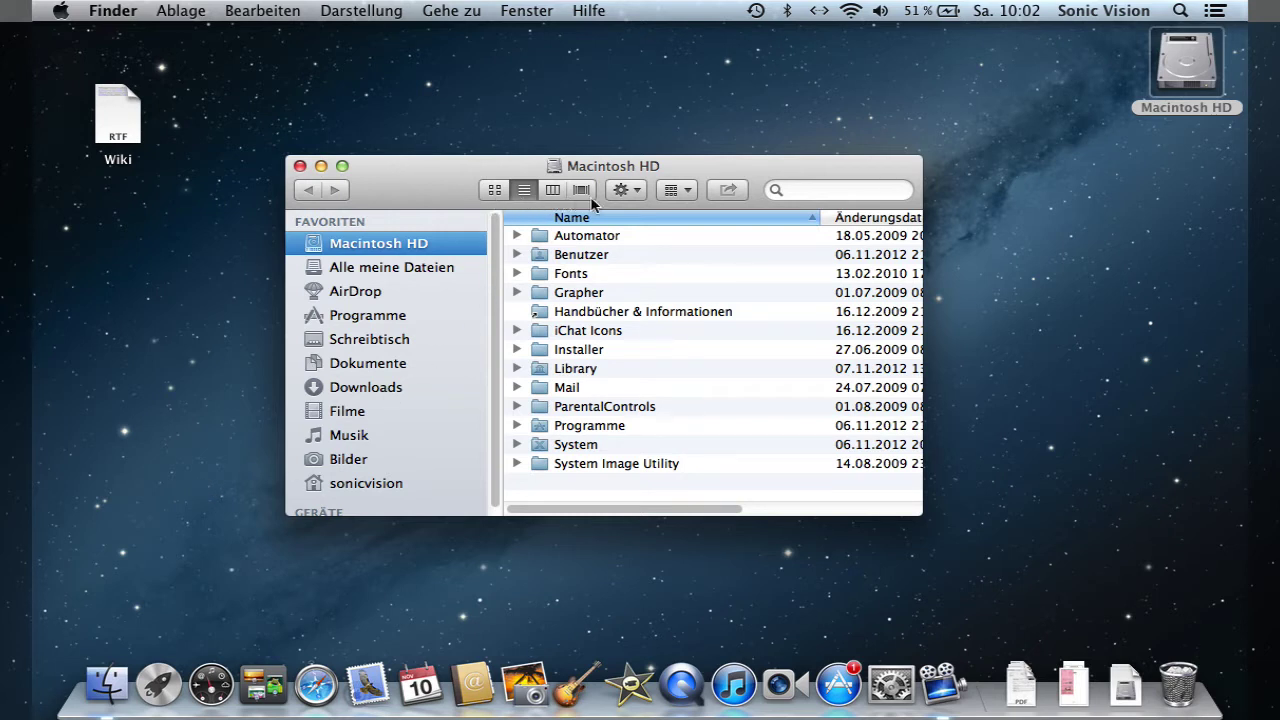
- Cycle through the icon, list, column and Cover Flow view buttons
{"action": "left_click", "coordinate": [494, 190]}
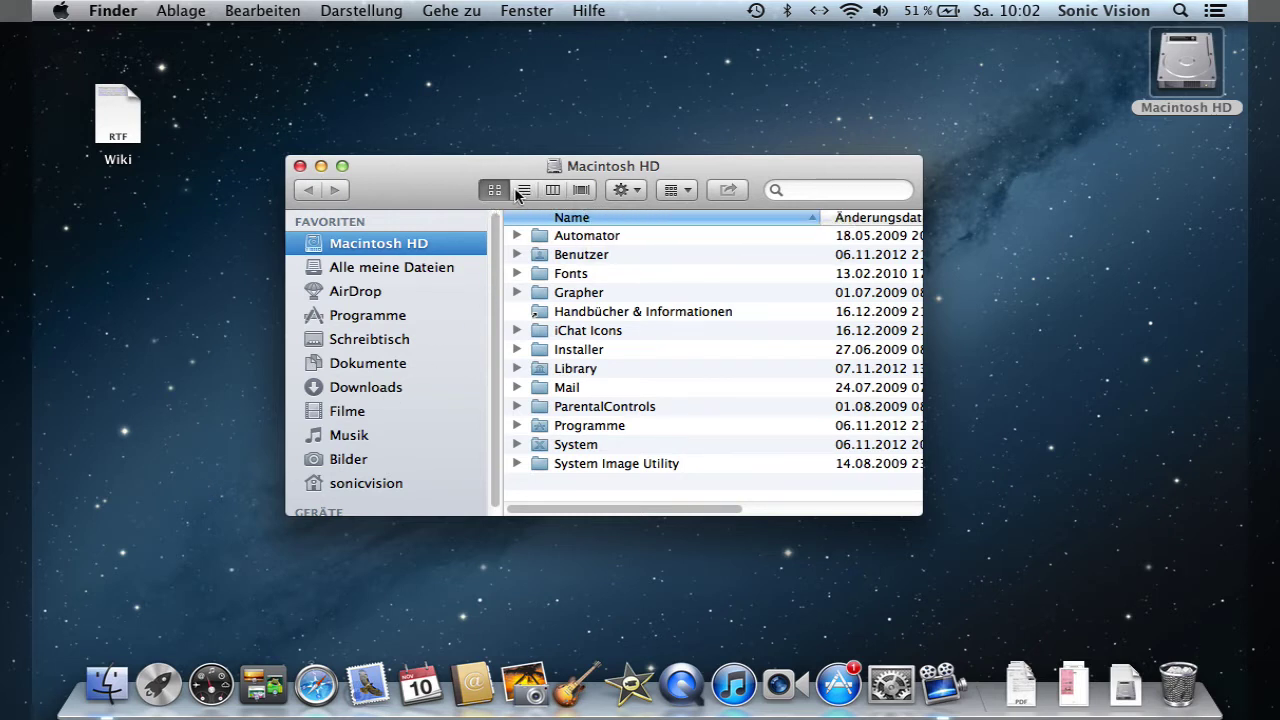
{"action": "left_click", "coordinate": [523, 190]}
{"action": "left_click", "coordinate": [552, 190]}
{"action": "left_click", "coordinate": [581, 191]}
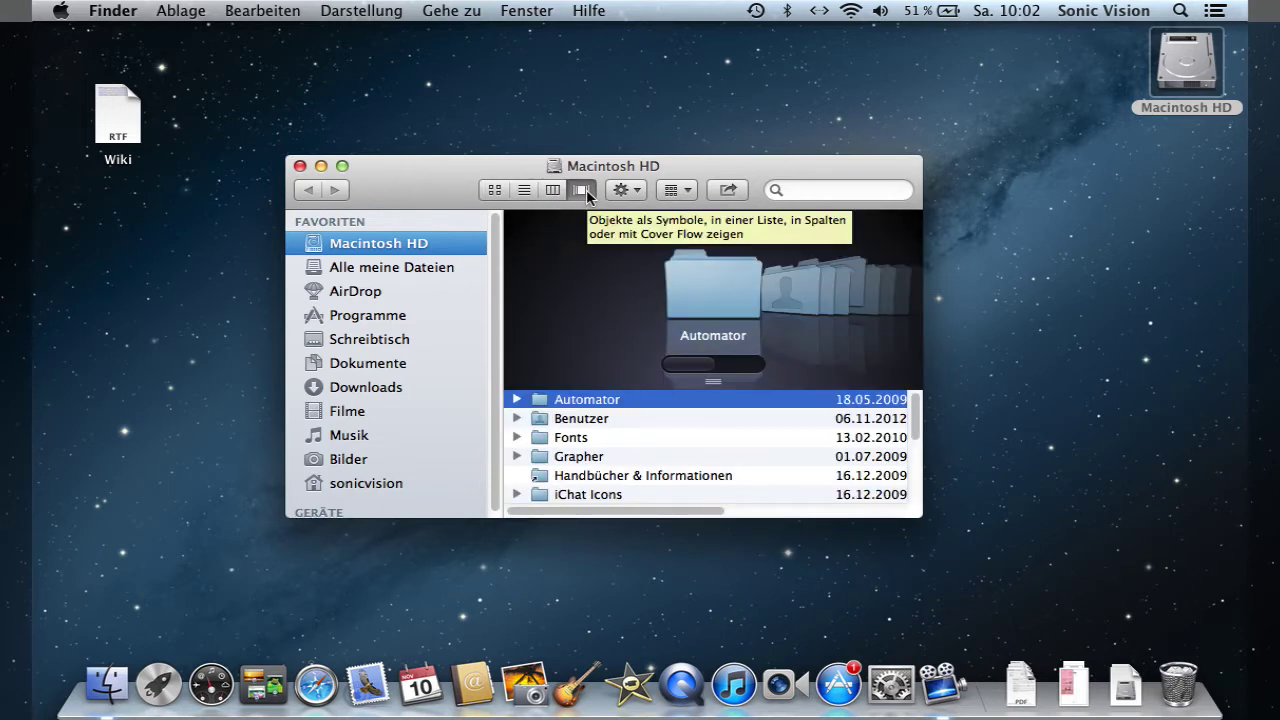
- Repeat the four views with Cmd-1 to Cmd-4, end in icon view, then move and enlarge the window
{"action": "key", "text": "super+1"}
{"action": "key", "text": "super+2"}
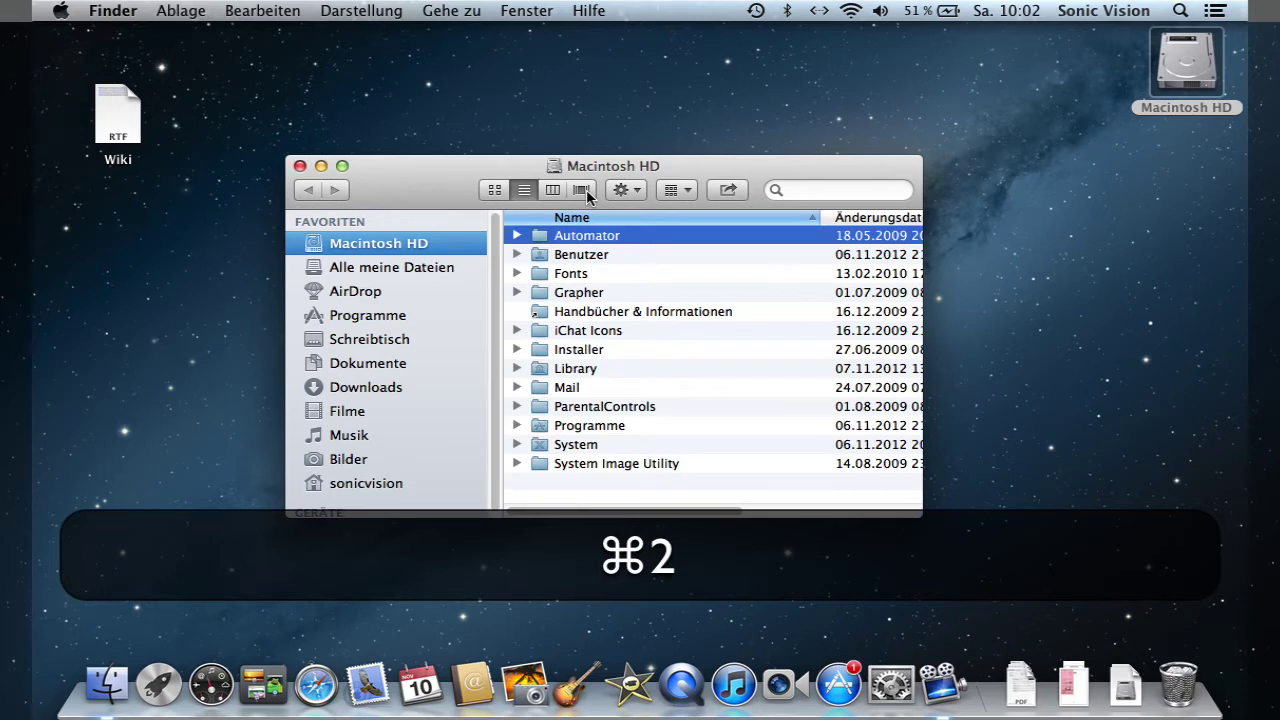
{"action": "key", "text": "super+3"}
{"action": "key", "text": "super+4"}
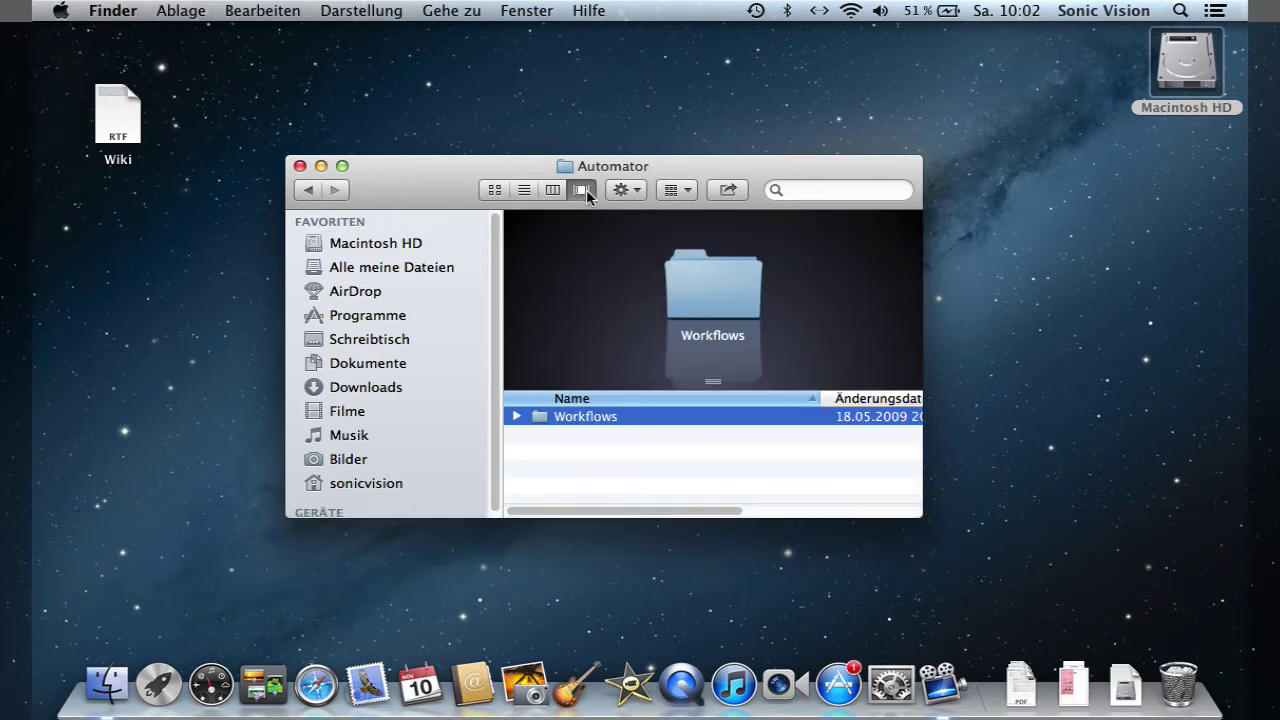
{"action": "key", "text": "super+1"}
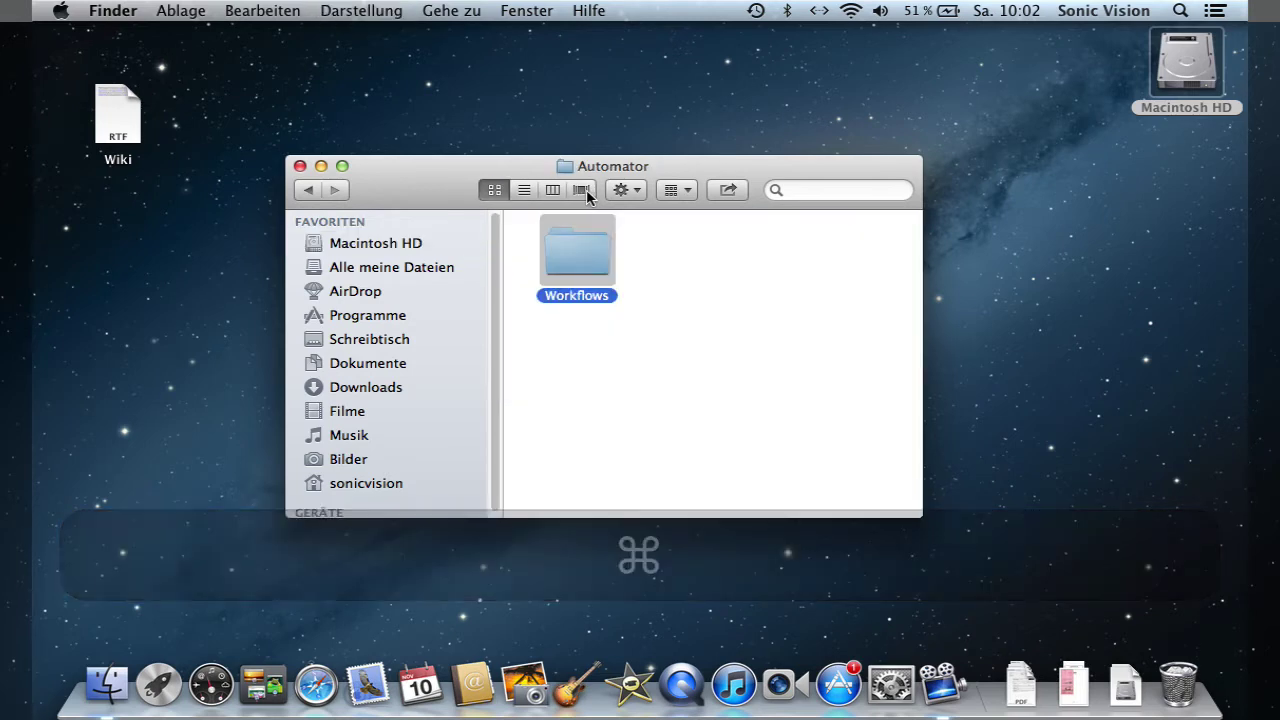
{"action": "left_click_drag", "start_coordinate": [457, 194], "coordinate": [426, 136]}
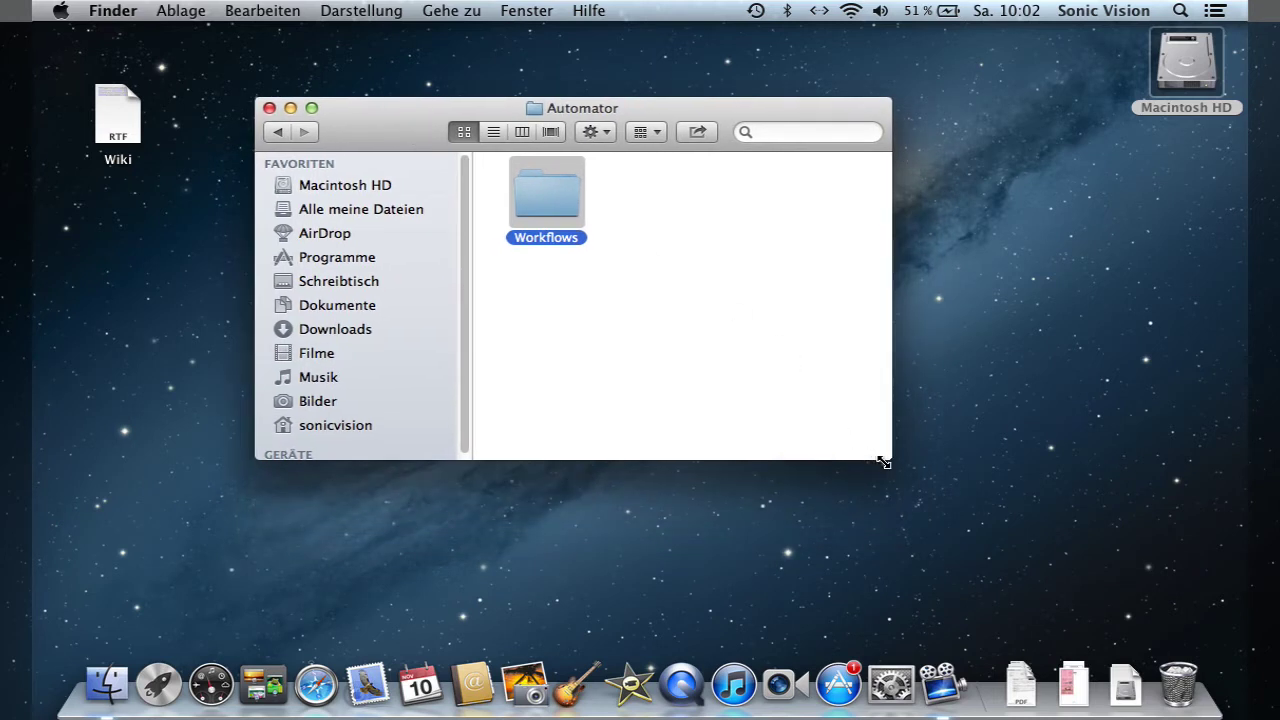
{"action": "left_click_drag", "start_coordinate": [886, 462], "coordinate": [995, 557]}
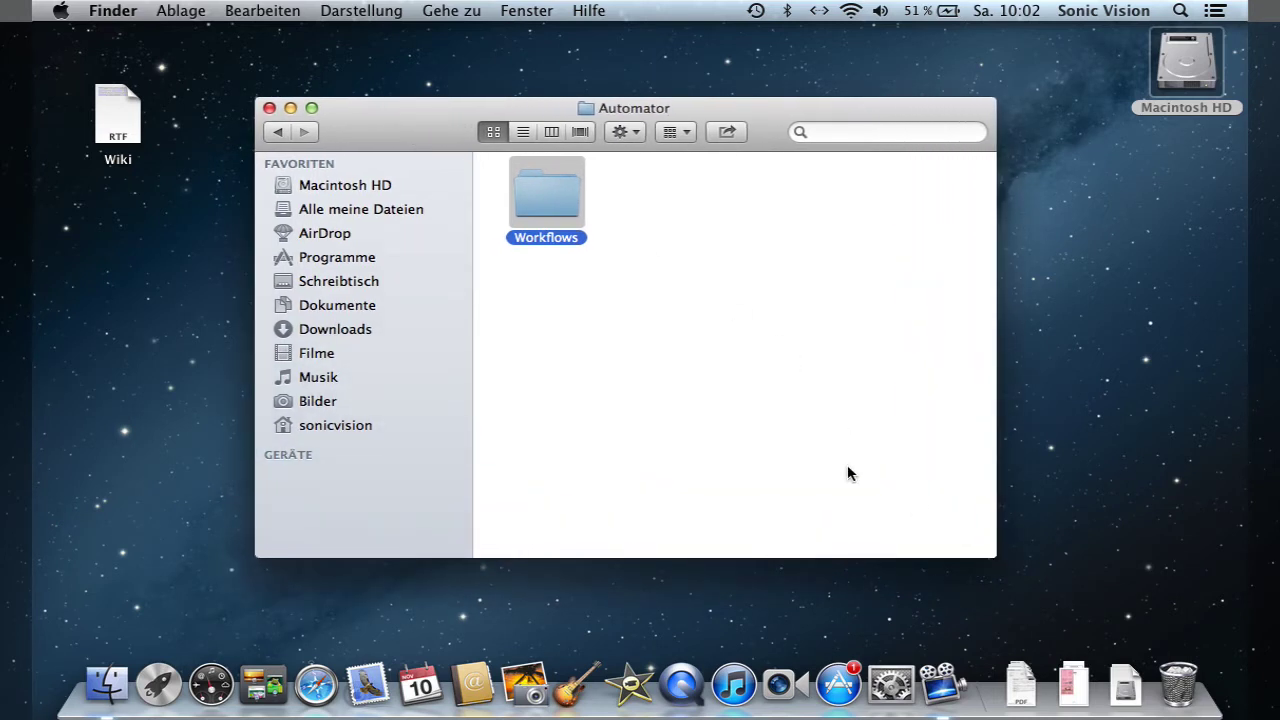
- Open Workflows, go back to Automator, then jump to Macintosh HD via the title's path menu
{"action": "double_click", "coordinate": [576, 204]}
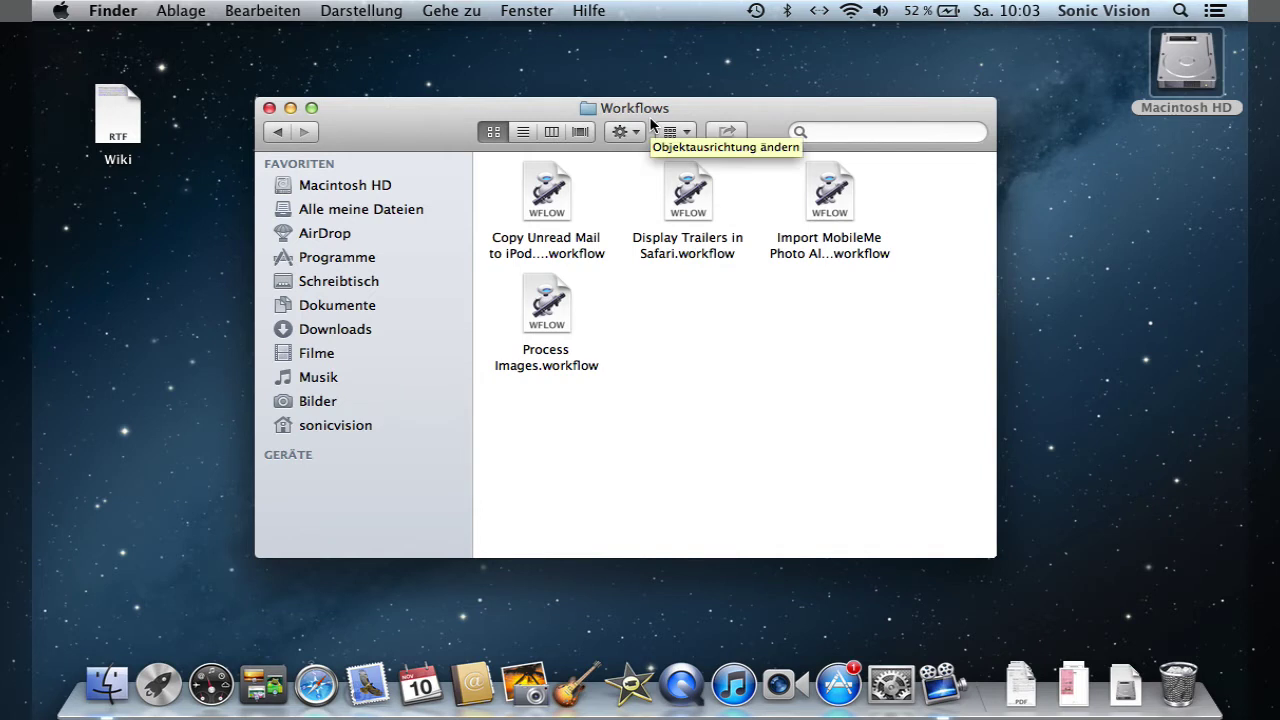
{"action": "left_click", "coordinate": [279, 134]}
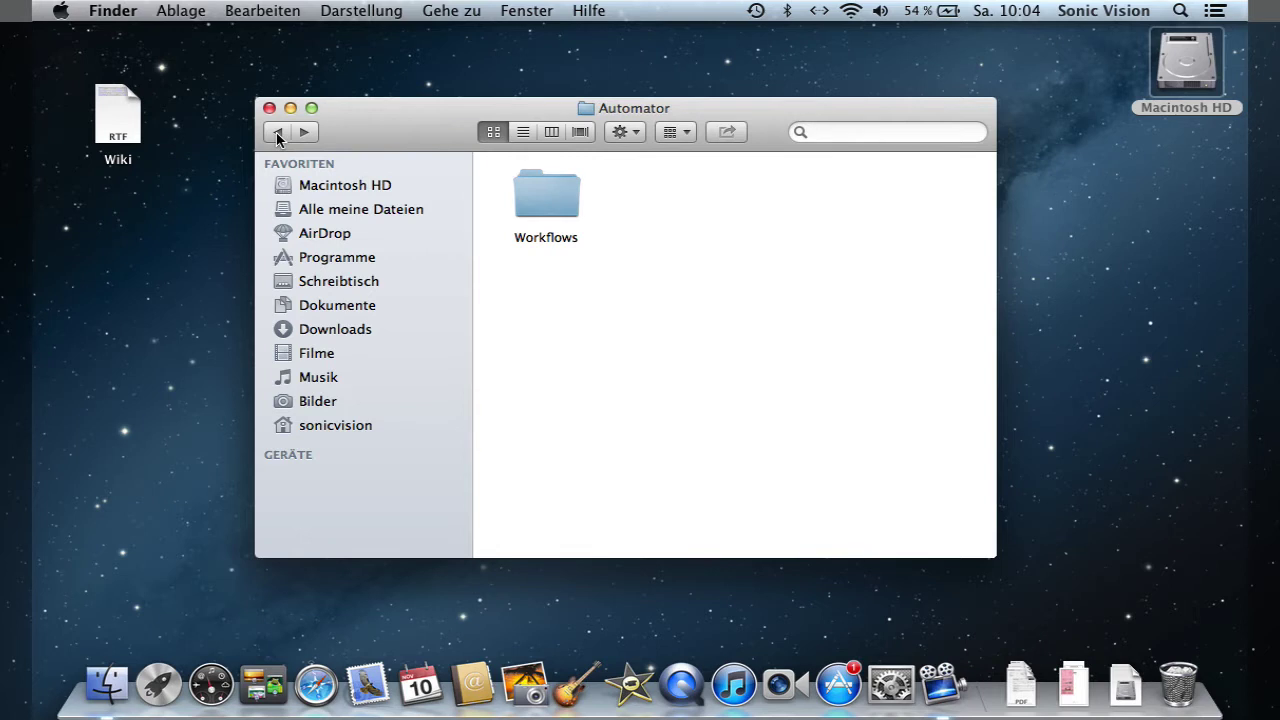
{"action": "key", "text": "super"}
{"action": "left_click", "coordinate": [619, 115], "text": "super"}
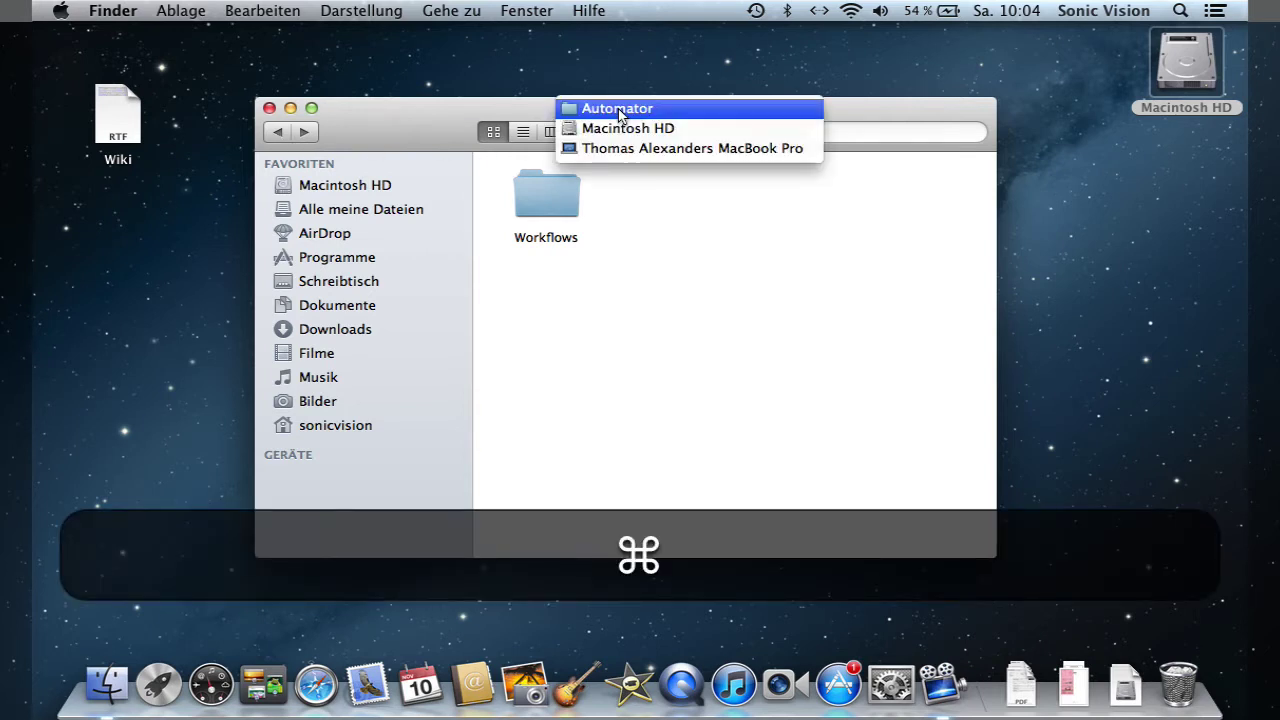
{"action": "left_click", "coordinate": [714, 128]}
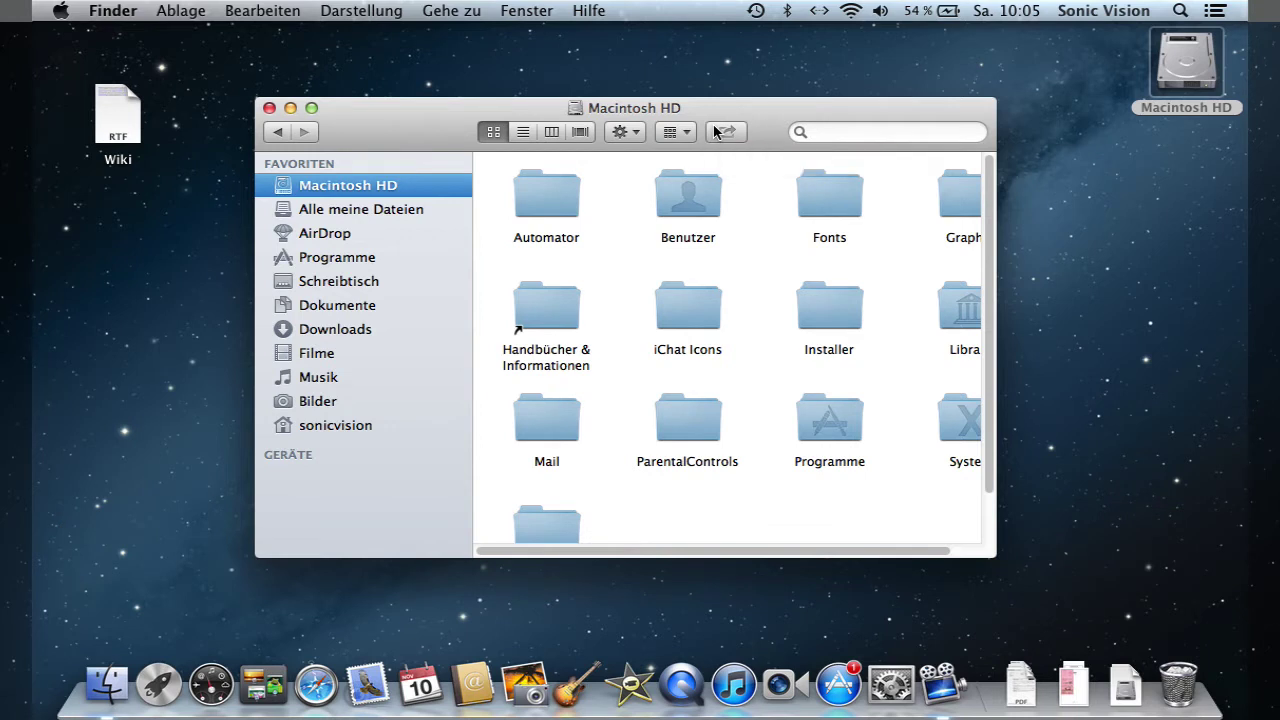
- Switch Macintosh HD to list view, expand and collapse Benutzer and Automator, then open the home folder and Dokumente
{"action": "left_click", "coordinate": [522, 139]}
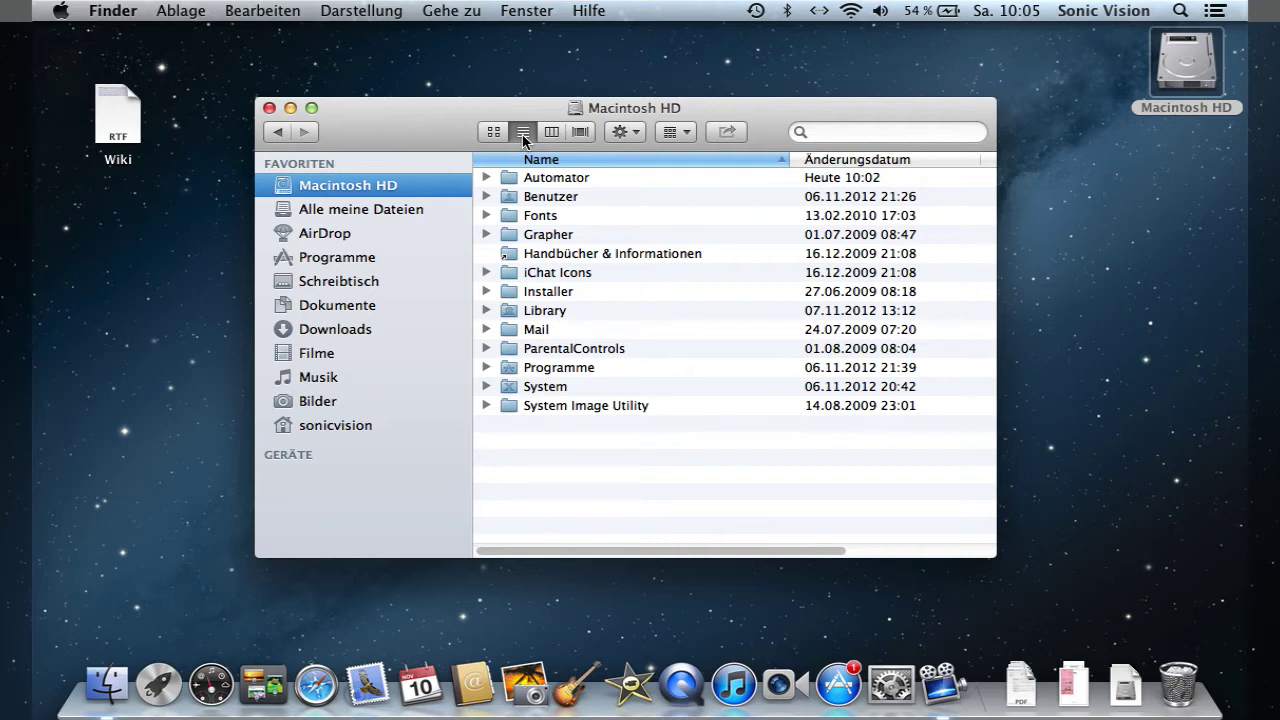
{"action": "left_click", "coordinate": [486, 196]}
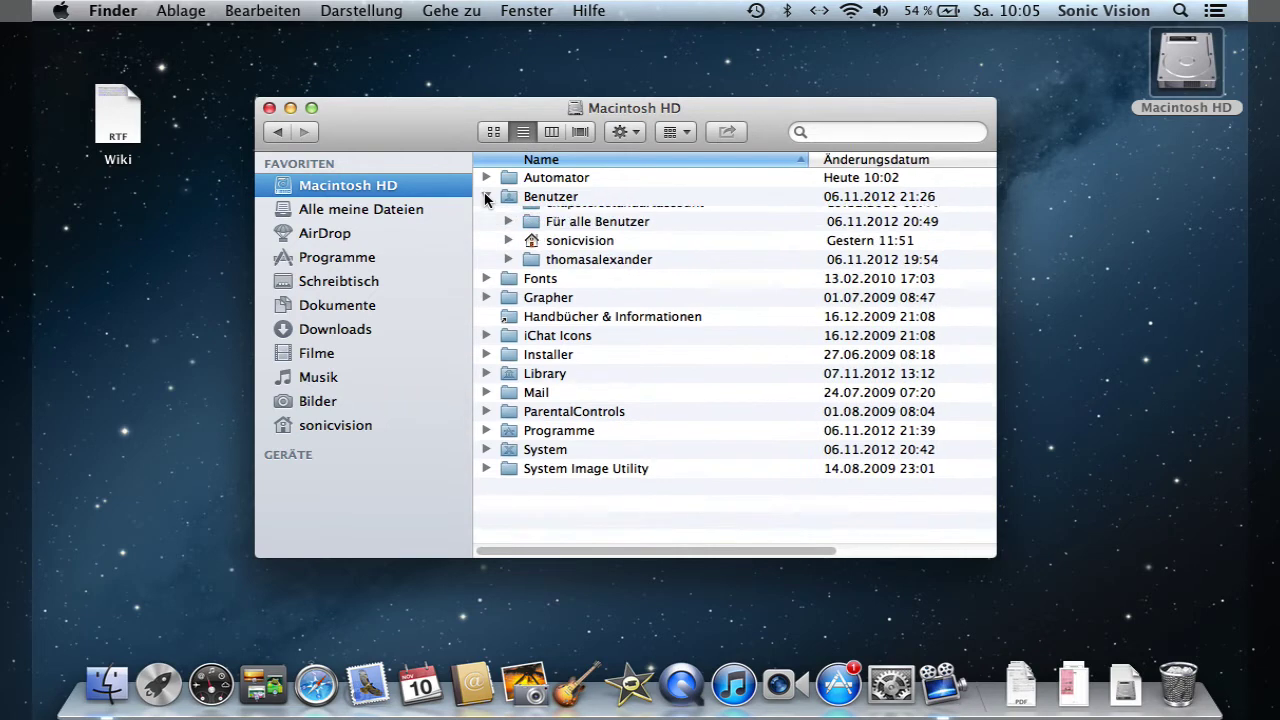
{"action": "left_click", "coordinate": [486, 196]}
{"action": "left_click", "coordinate": [486, 177]}
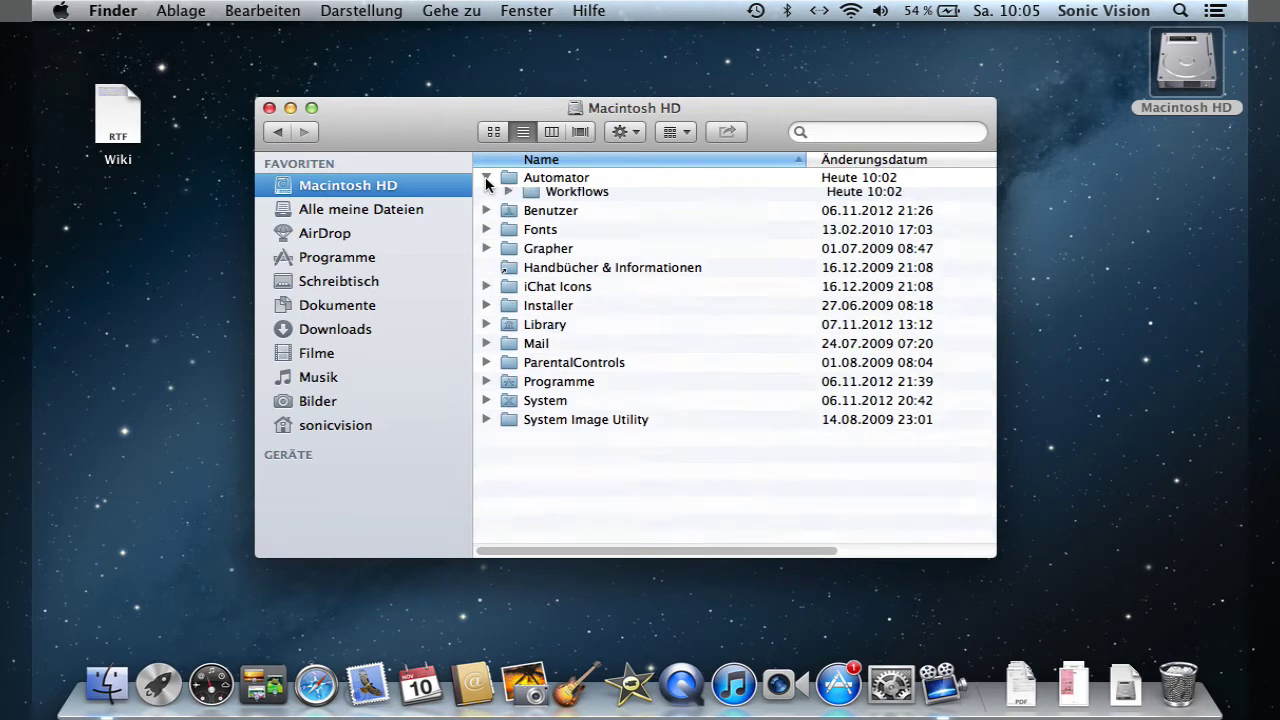
{"action": "left_click", "coordinate": [486, 177]}
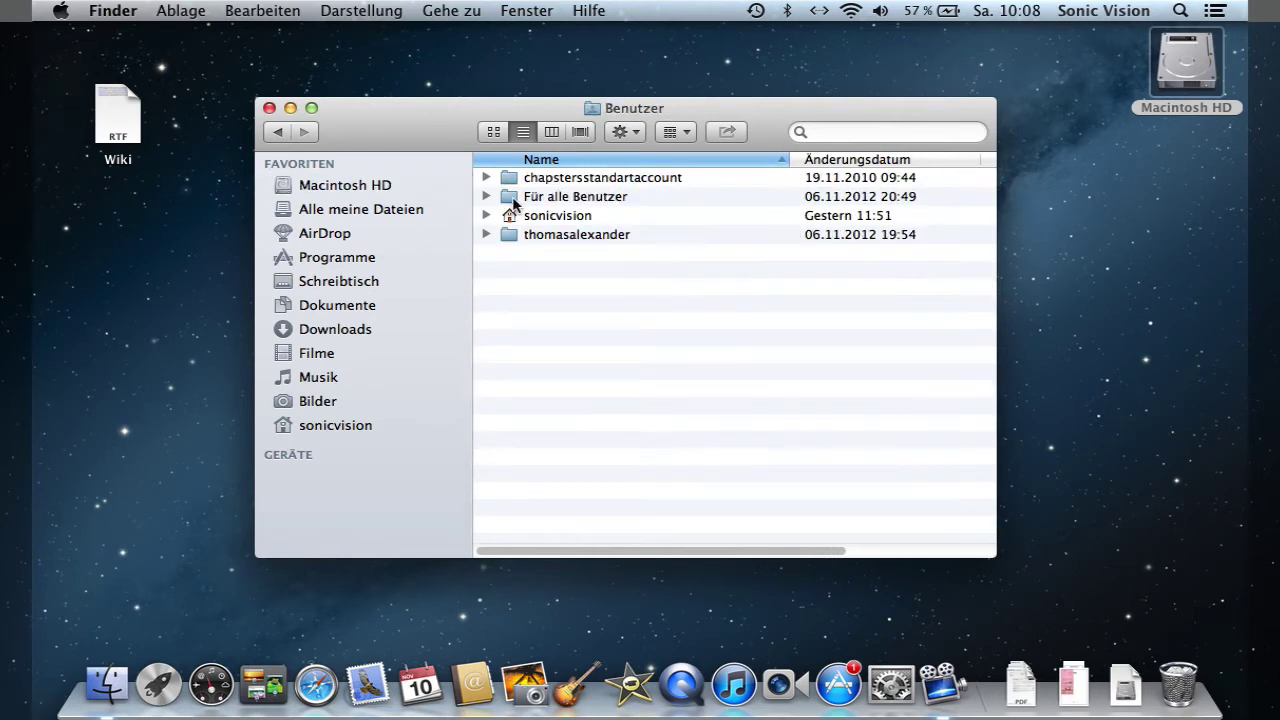
{"action": "double_click", "coordinate": [513, 216]}
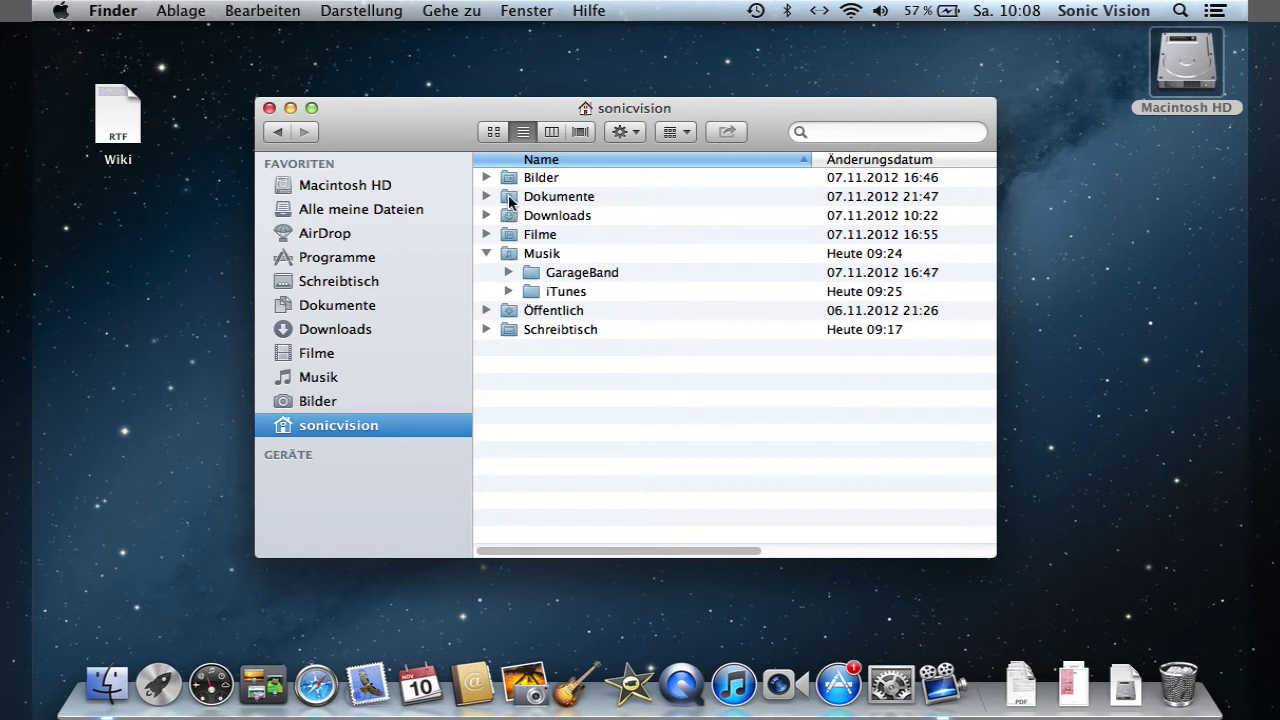
{"action": "double_click", "coordinate": [510, 200]}
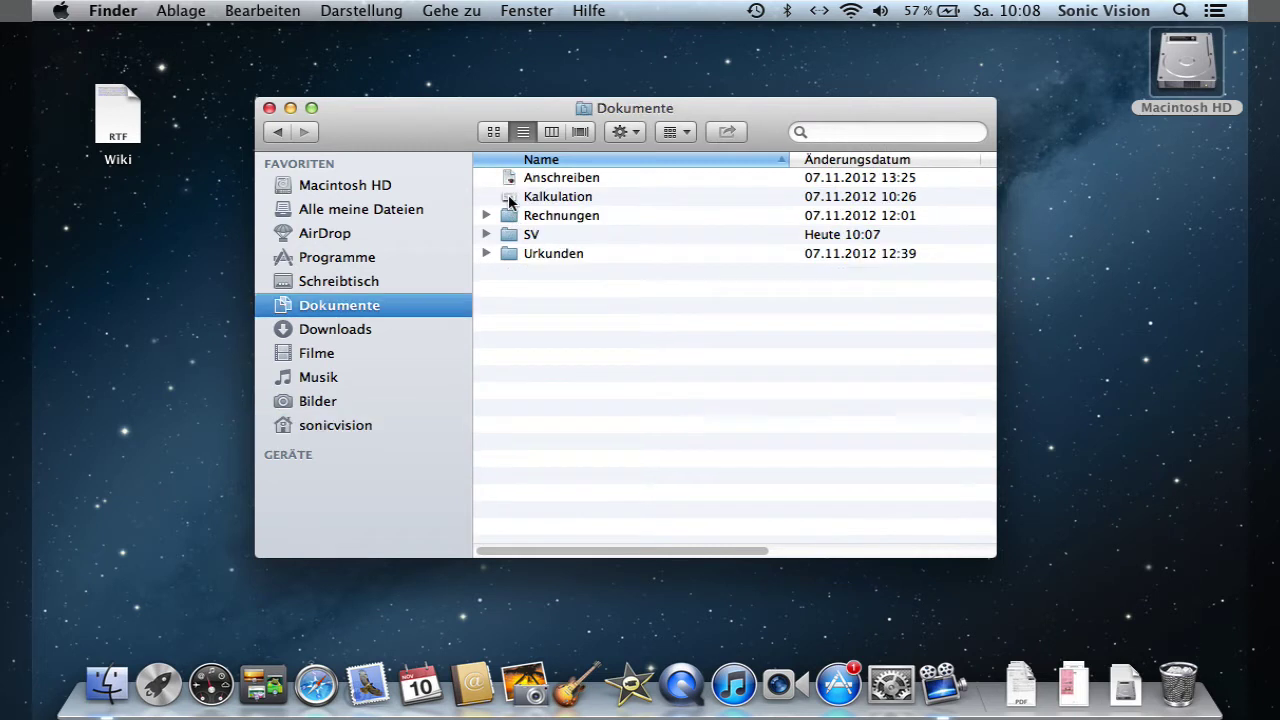
- In column view, browse Macintosh HD > Benutzer > home > Dokumente > Rechnungen and select the first invoice PDF
{"action": "left_click", "coordinate": [551, 132]}
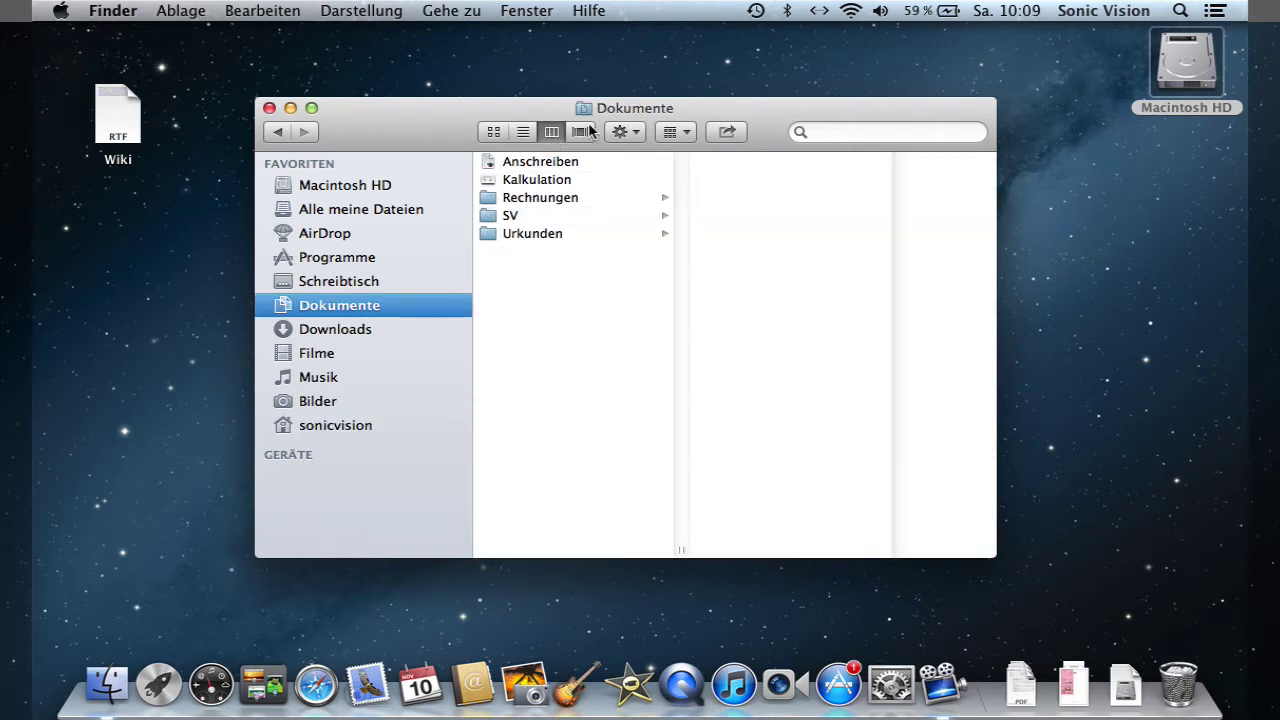
{"action": "left_click", "coordinate": [606, 118], "text": "super"}
{"action": "left_click", "coordinate": [611, 168]}
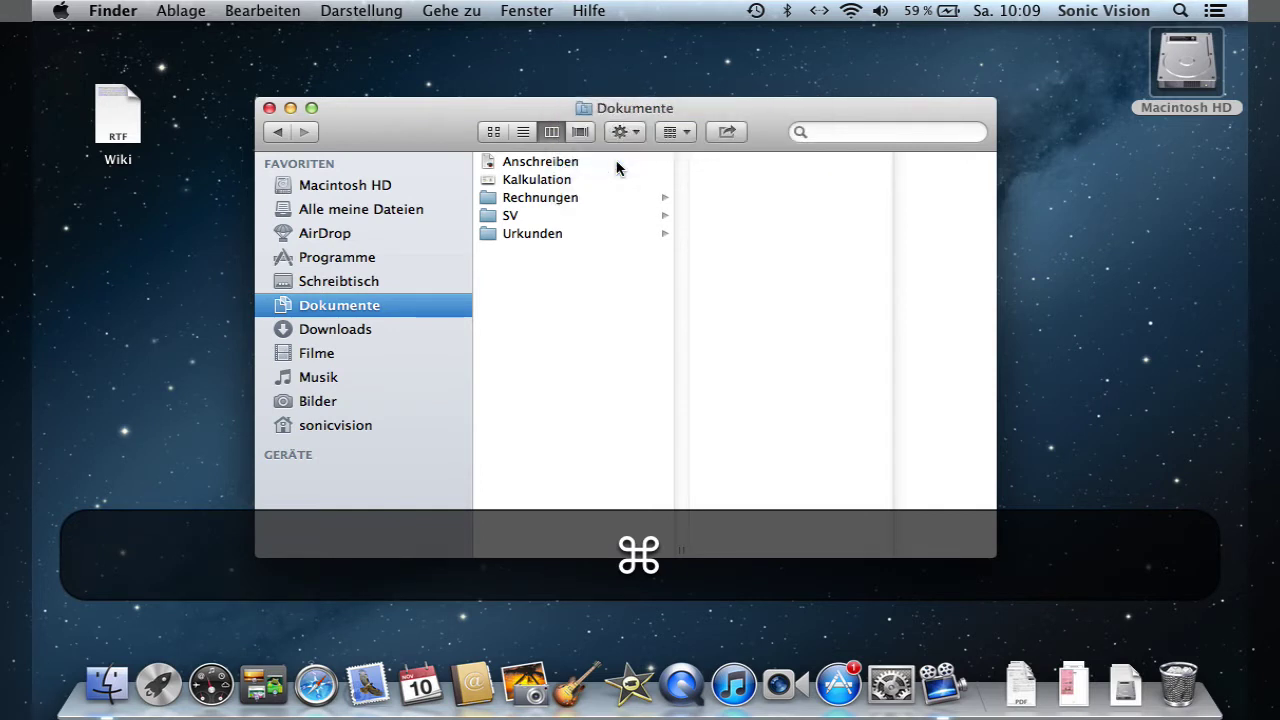
{"action": "left_click", "coordinate": [575, 184]}
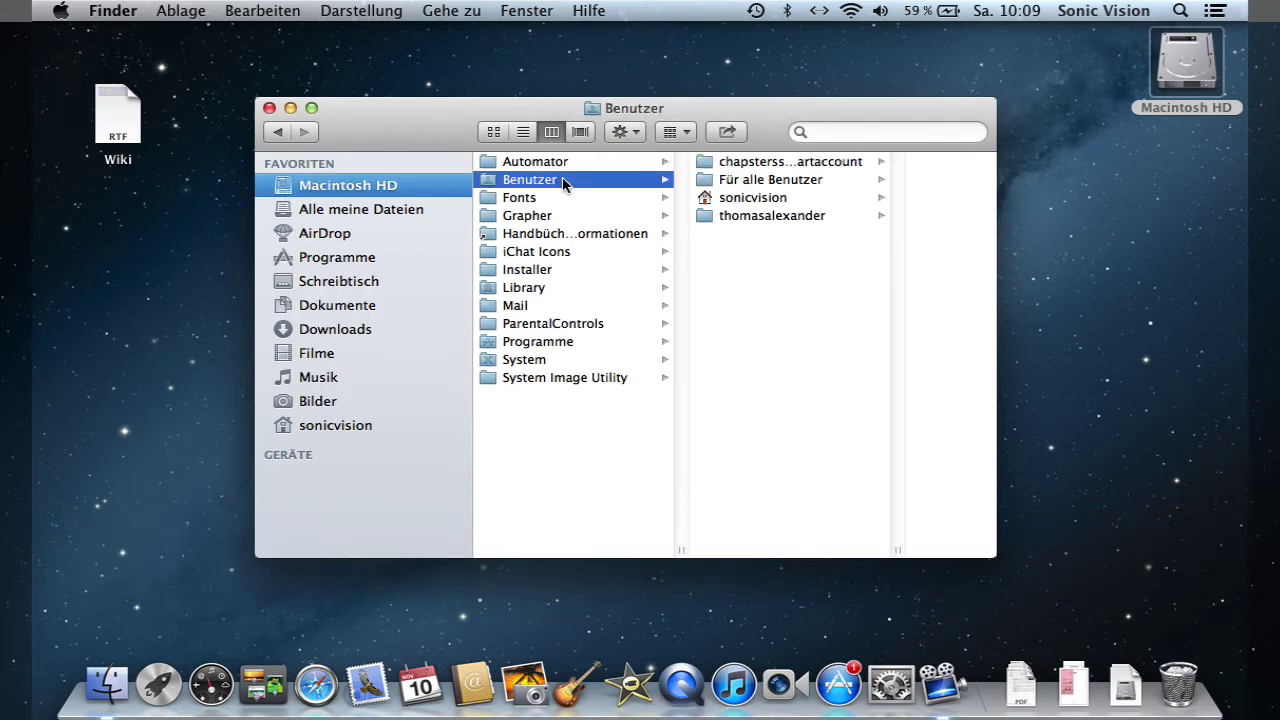
{"action": "left_click", "coordinate": [712, 200]}
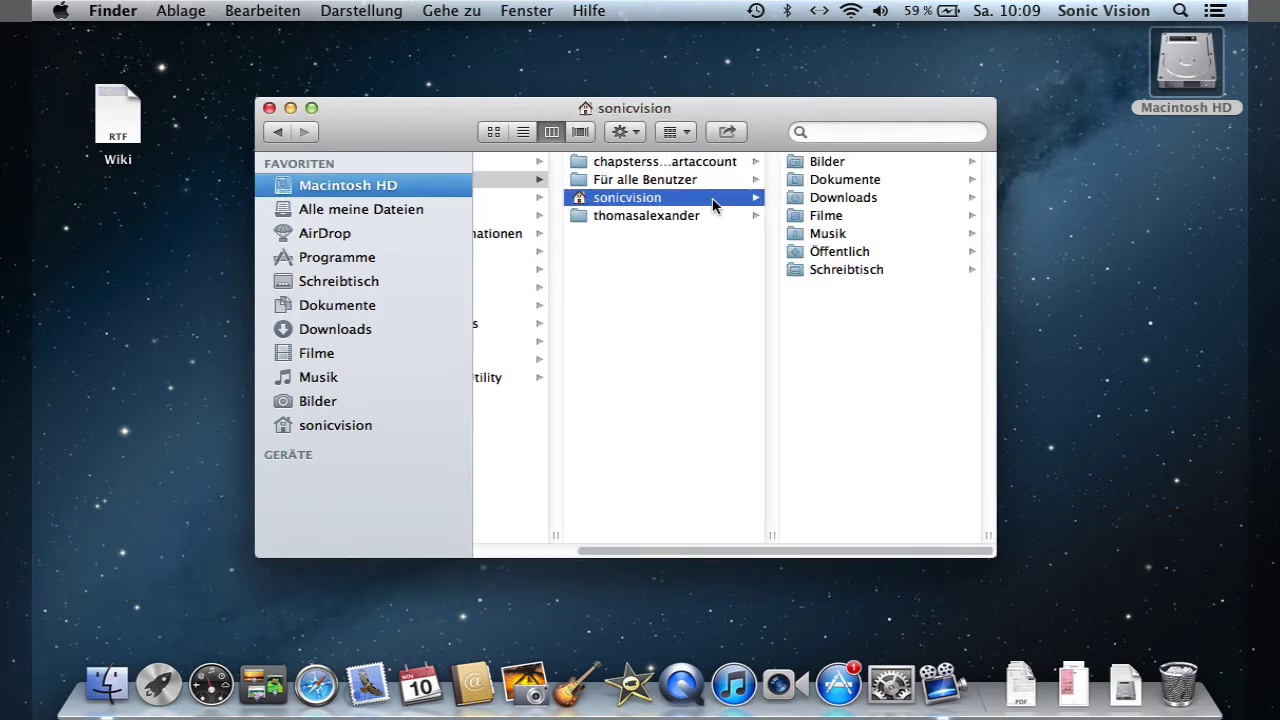
{"action": "left_click", "coordinate": [818, 181]}
{"action": "left_click", "coordinate": [818, 198]}
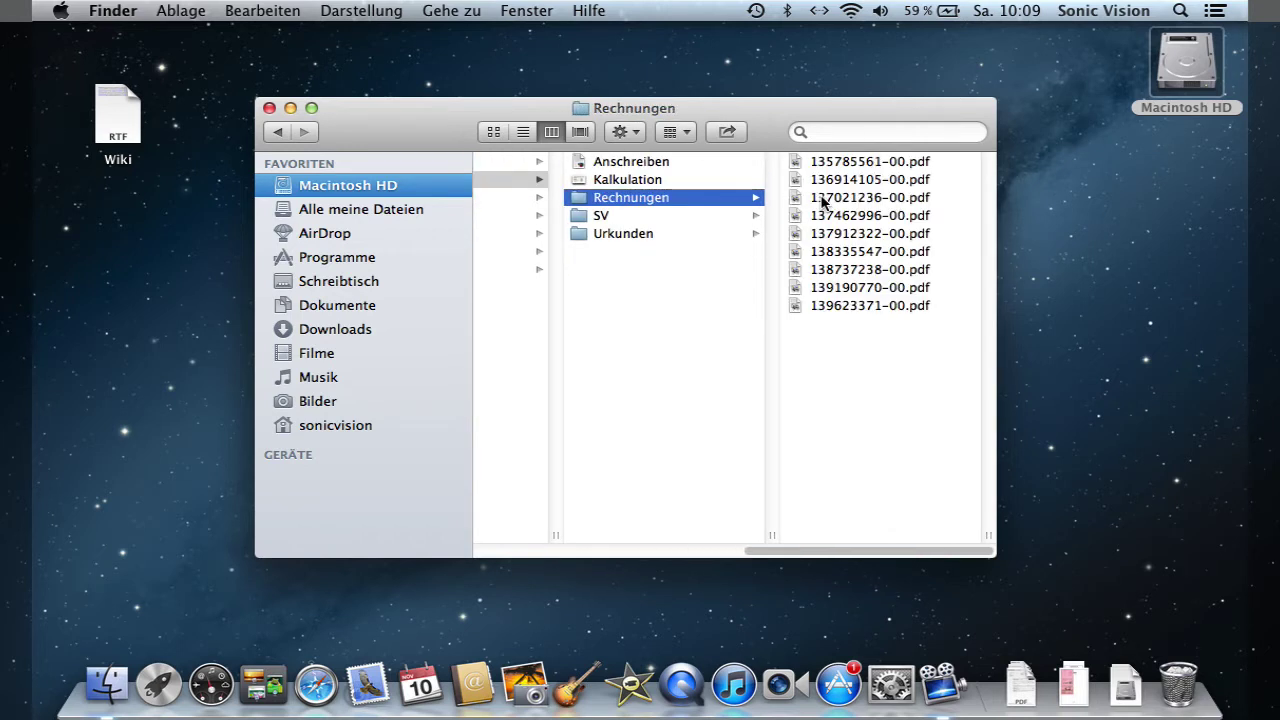
{"action": "left_click", "coordinate": [831, 165]}
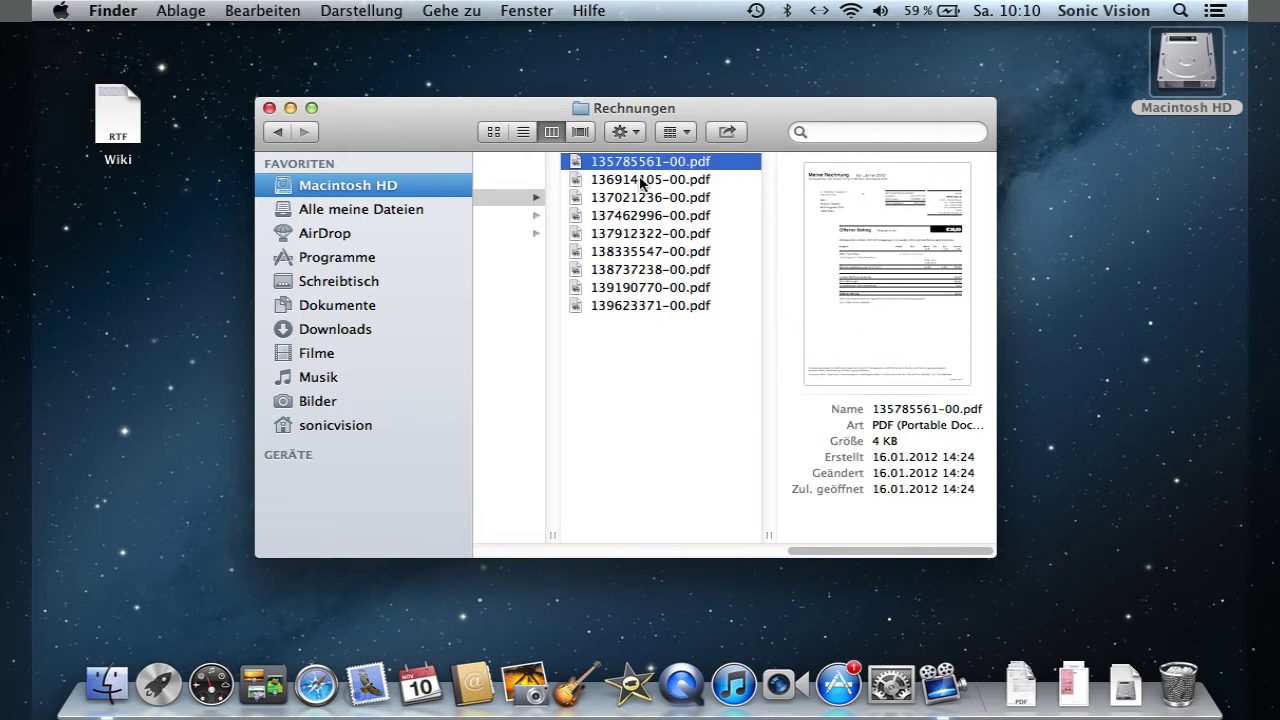
- In Cover Flow, enlarge the cover area, browse the invoices and Quick Look 137462996-00.pdf
{"action": "left_click", "coordinate": [580, 132]}
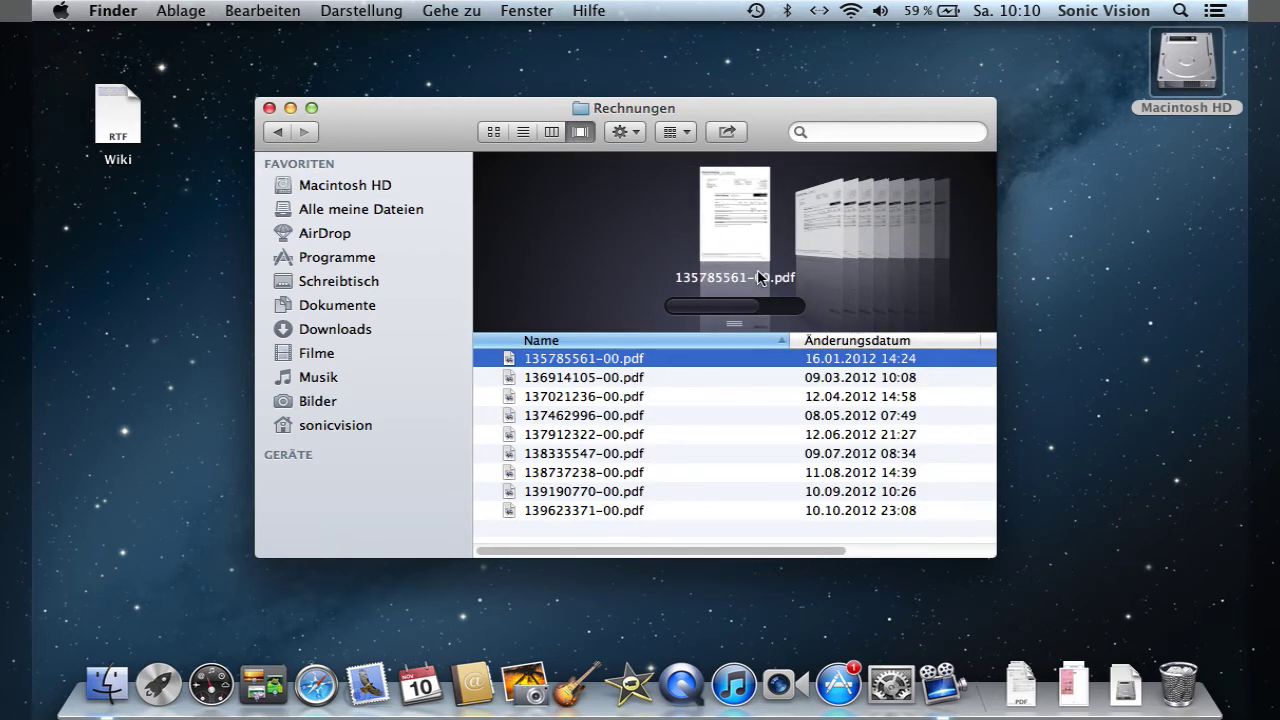
{"action": "scroll", "coordinate": [757, 272], "scroll_direction": "down", "scroll_amount": 6}
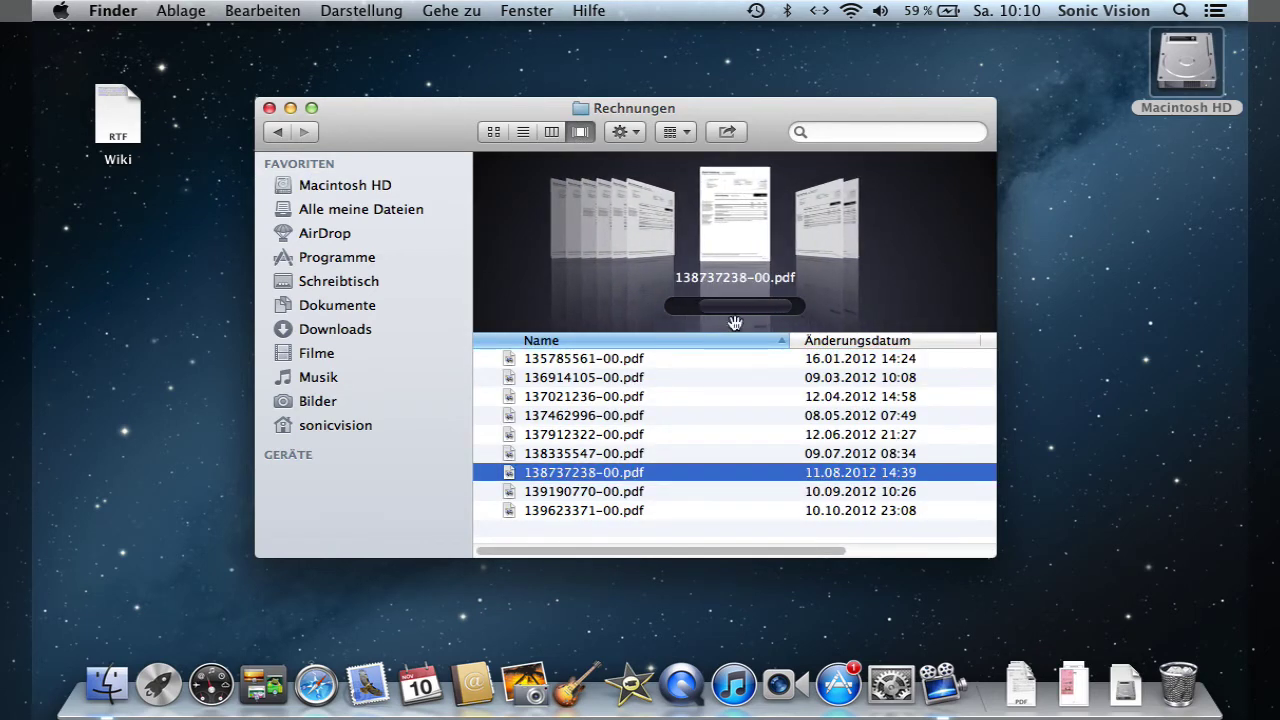
{"action": "left_click_drag", "start_coordinate": [737, 323], "coordinate": [737, 409]}
{"action": "scroll", "coordinate": [752, 340], "scroll_direction": "down", "scroll_amount": 2}
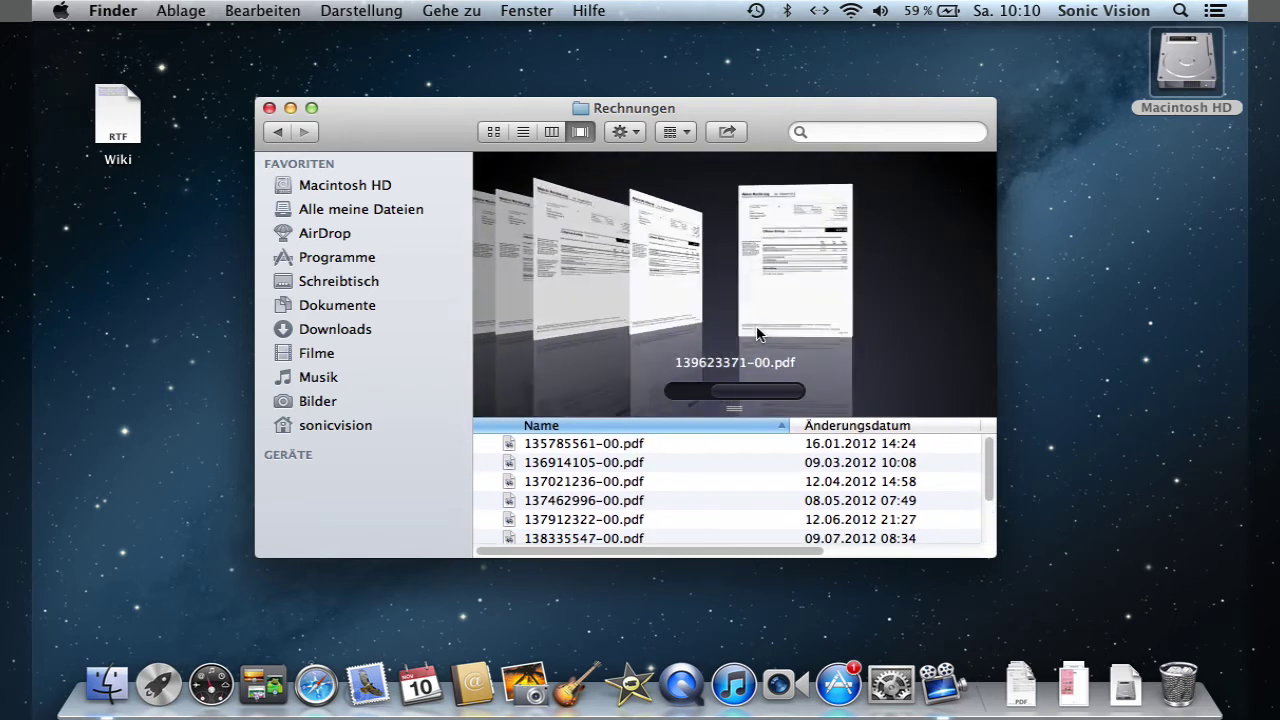
{"action": "scroll", "coordinate": [756, 336], "scroll_direction": "up", "scroll_amount": 6}
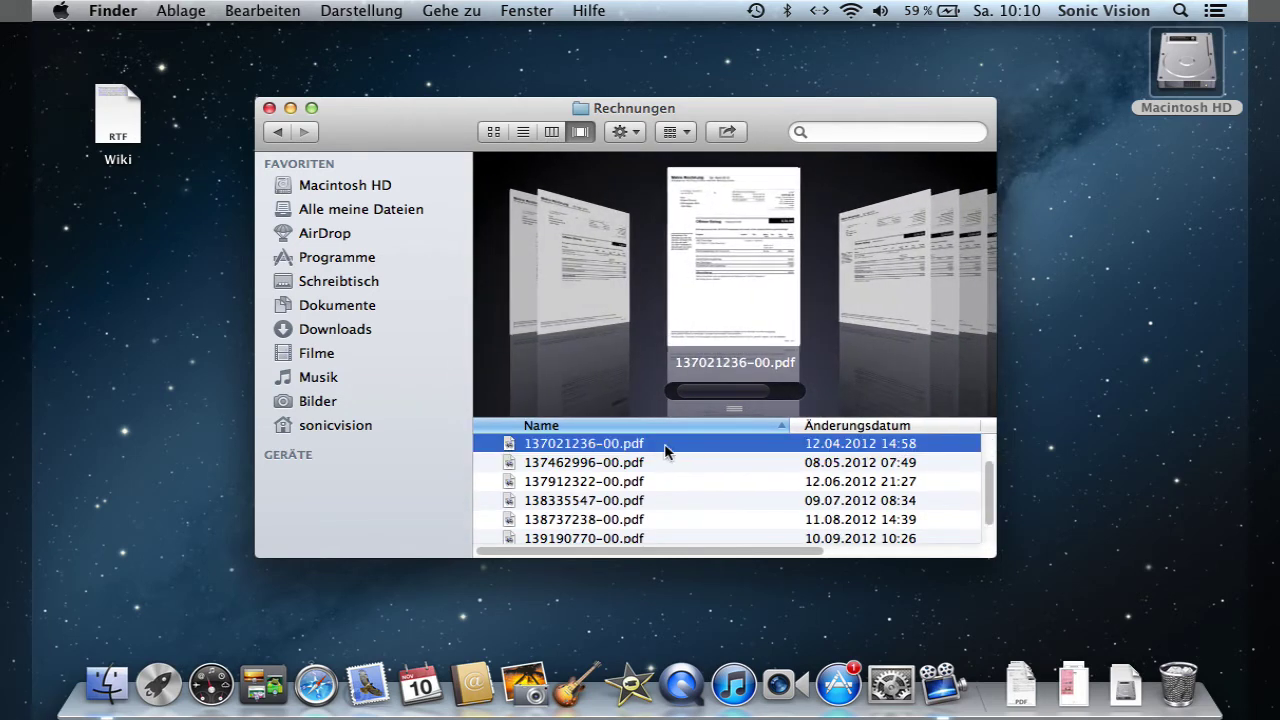
{"action": "left_click", "coordinate": [634, 481]}
{"action": "left_click", "coordinate": [641, 519]}
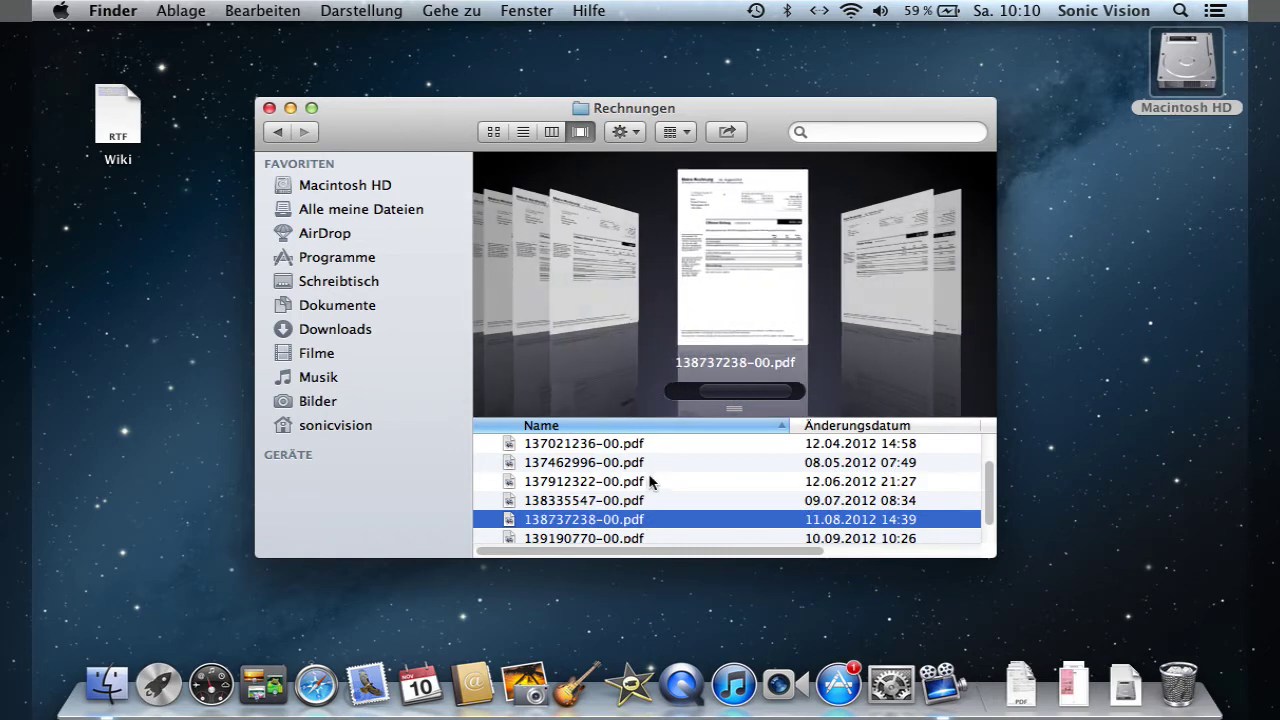
{"action": "left_click", "coordinate": [651, 462]}
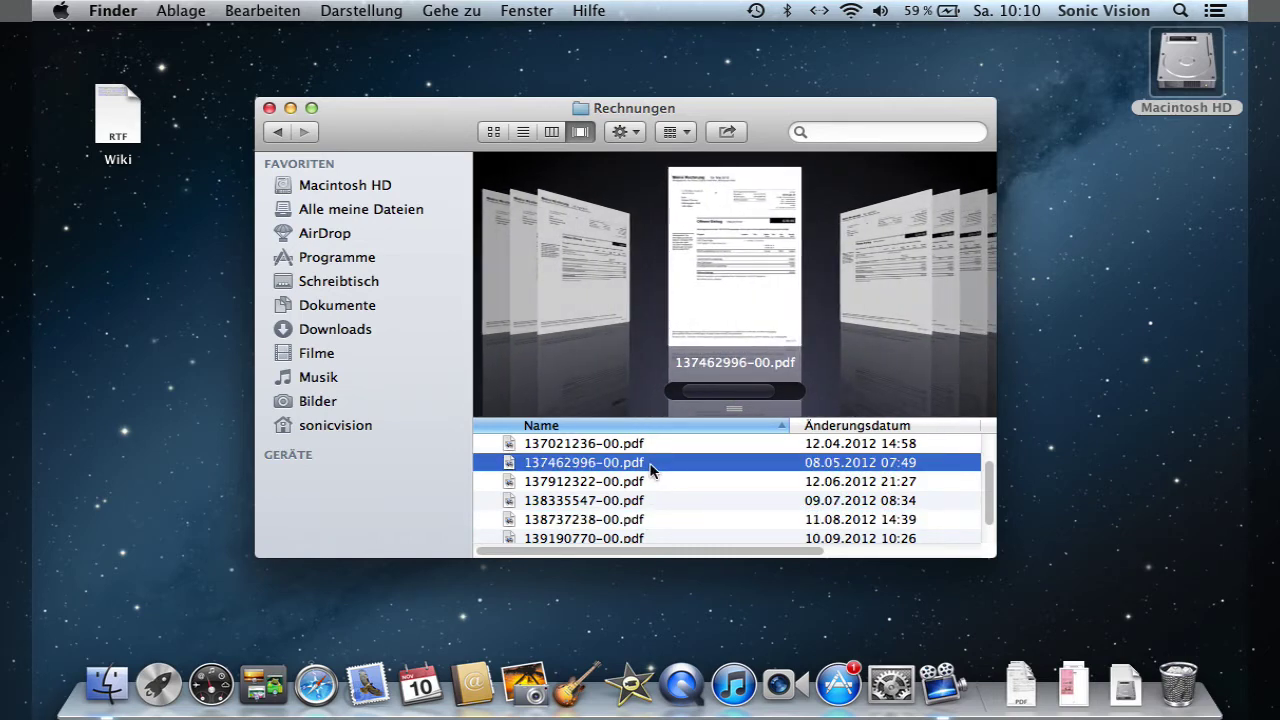
{"action": "key", "text": "space"}
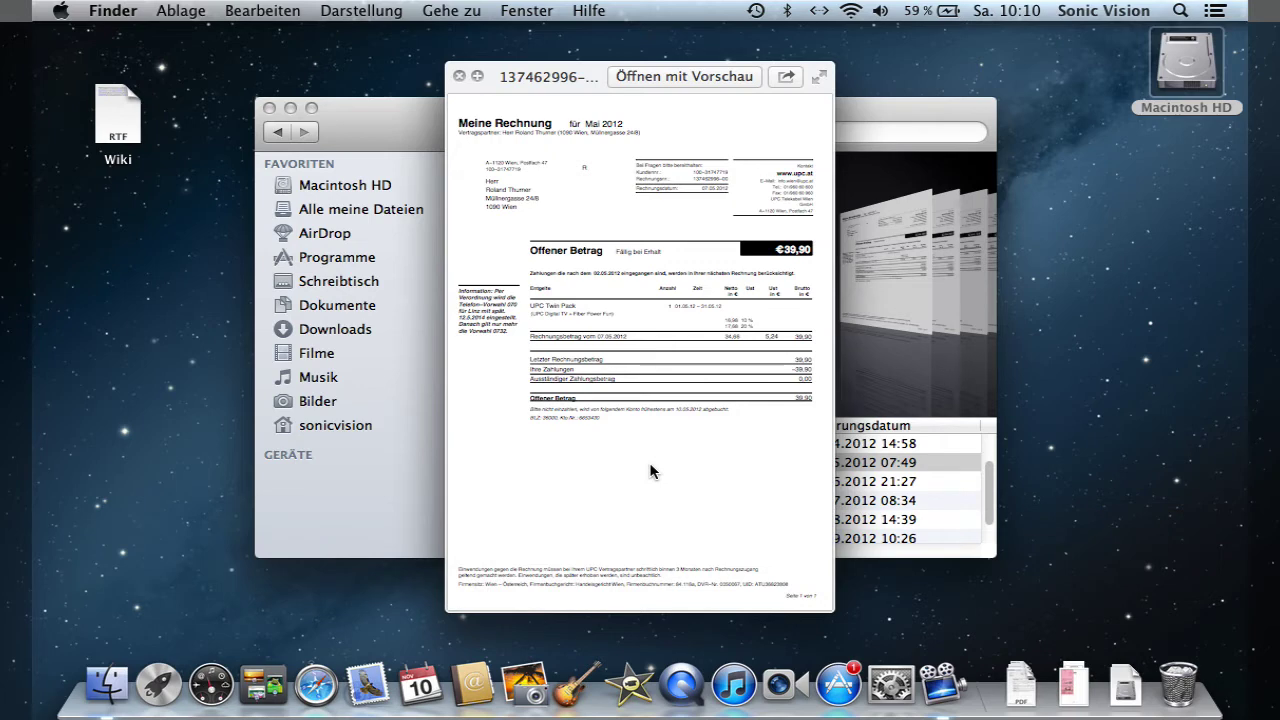
{"action": "key", "text": "space"}
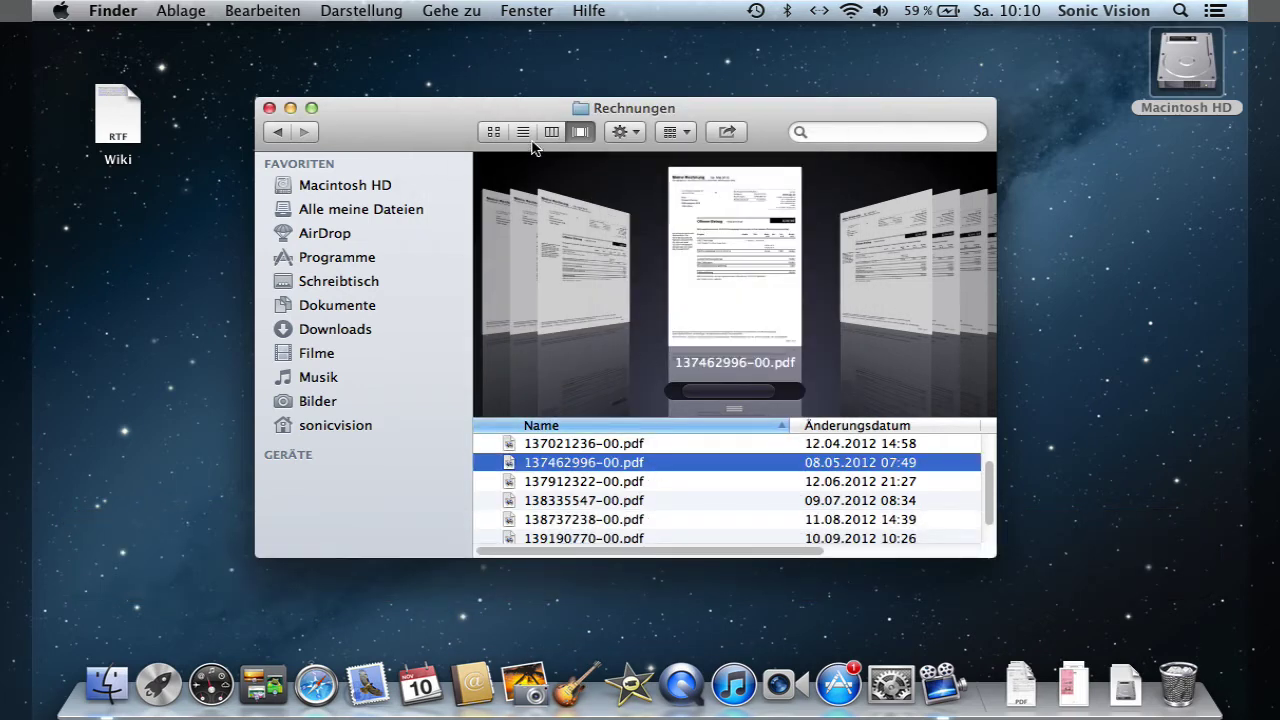
- Switch to list view and Quick Look invoice 138737238-00.pdf
{"action": "left_click", "coordinate": [522, 131]}
{"action": "left_click", "coordinate": [640, 290]}
{"action": "key", "text": "space"}
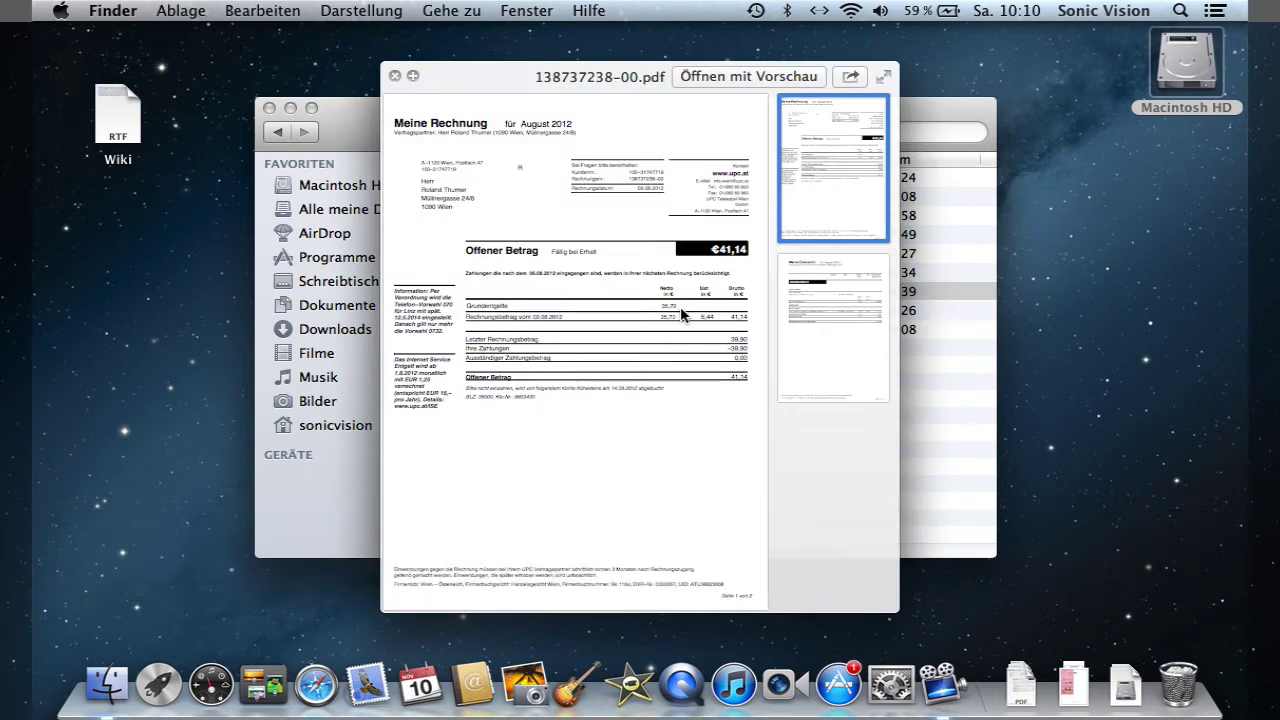
{"action": "key", "text": "space"}
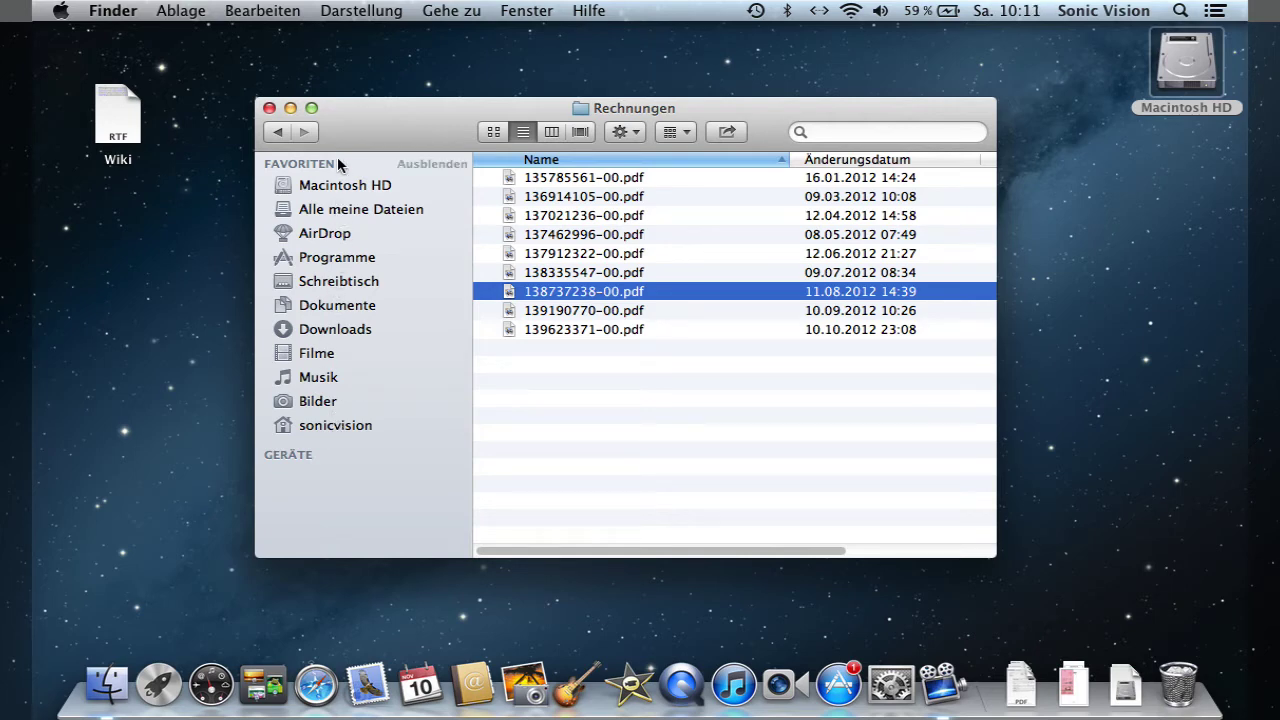
- Browse Macintosh HD, Programme, Schreibtisch and Dokumente from the sidebar
{"action": "left_click", "coordinate": [345, 186]}
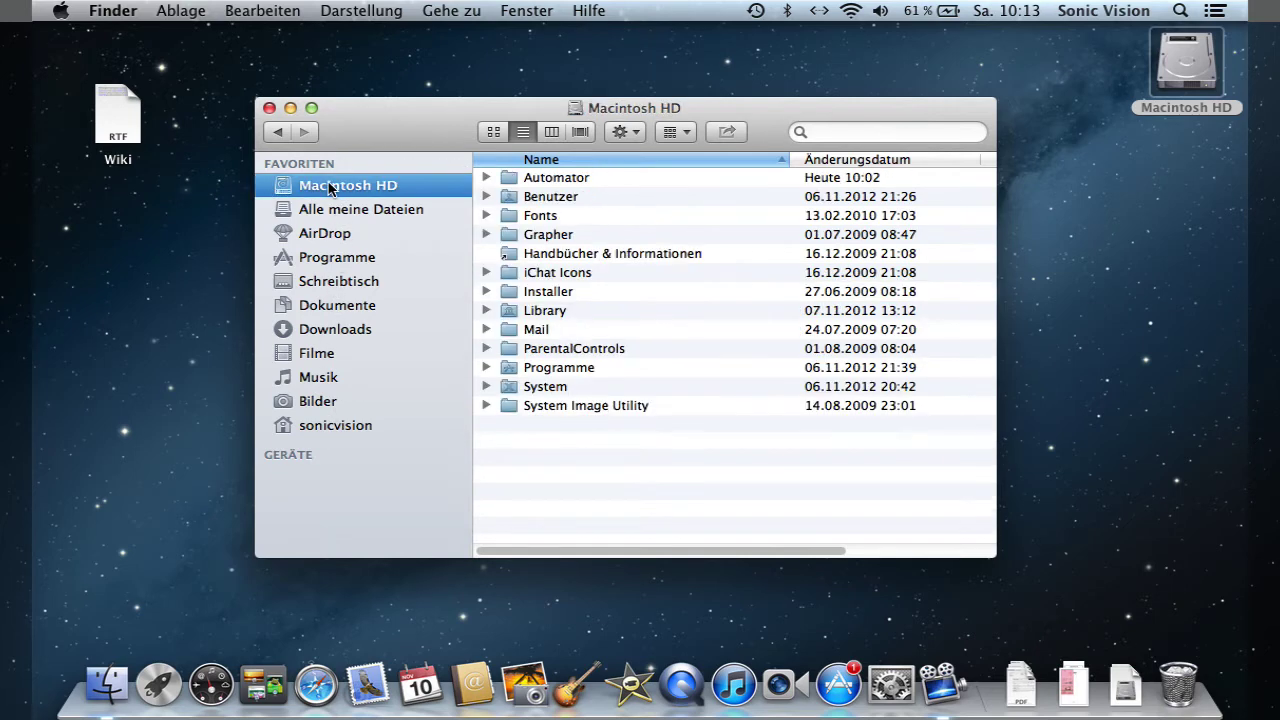
{"action": "left_click", "coordinate": [346, 259]}
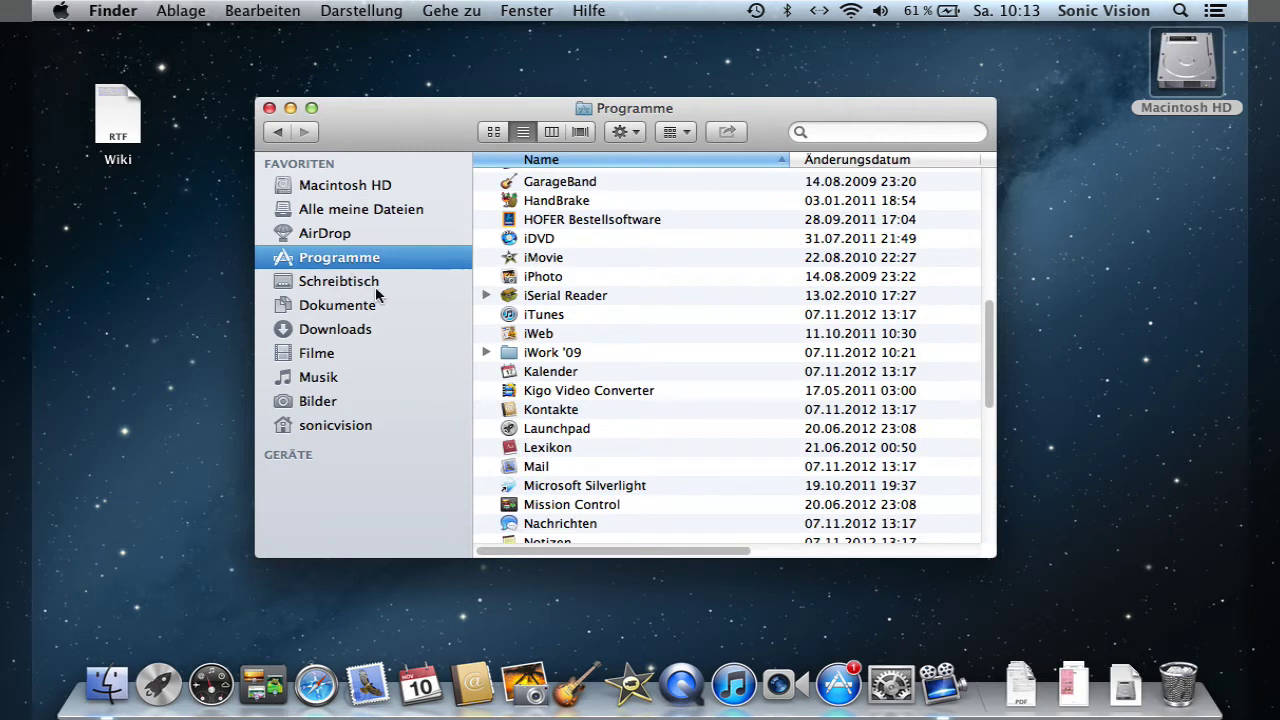
{"action": "left_click", "coordinate": [378, 285]}
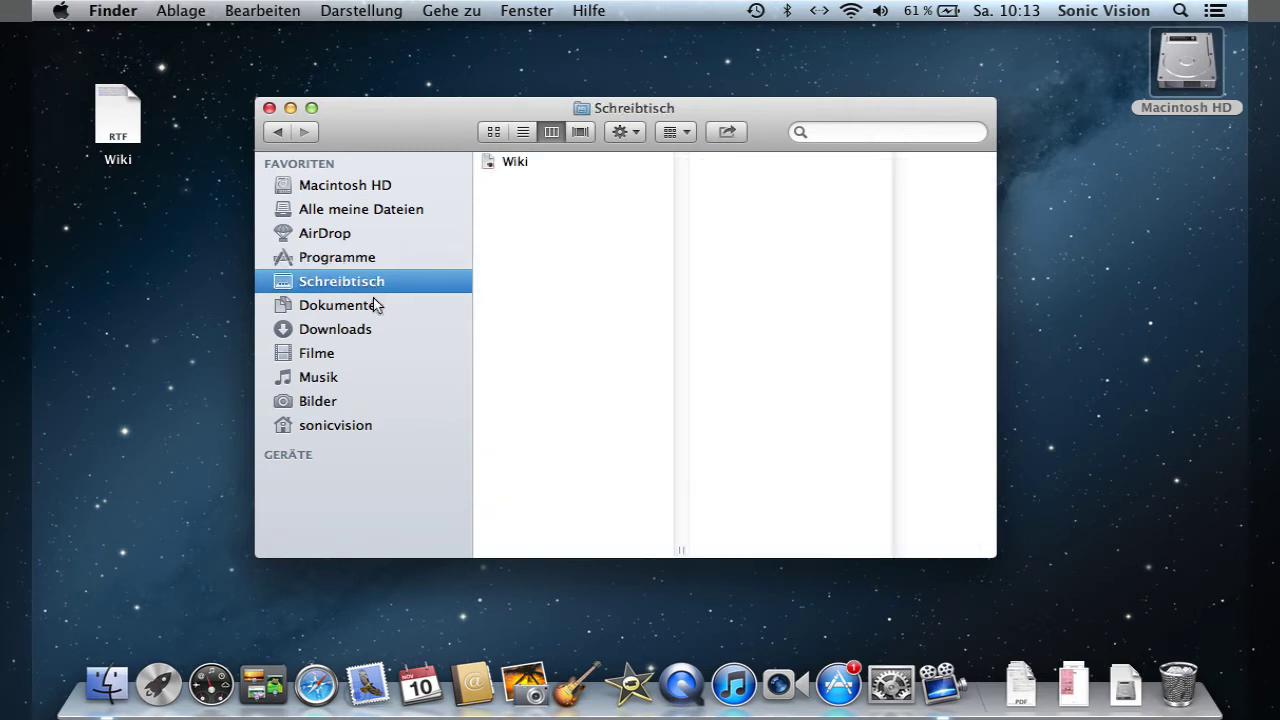
{"action": "left_click", "coordinate": [377, 305]}
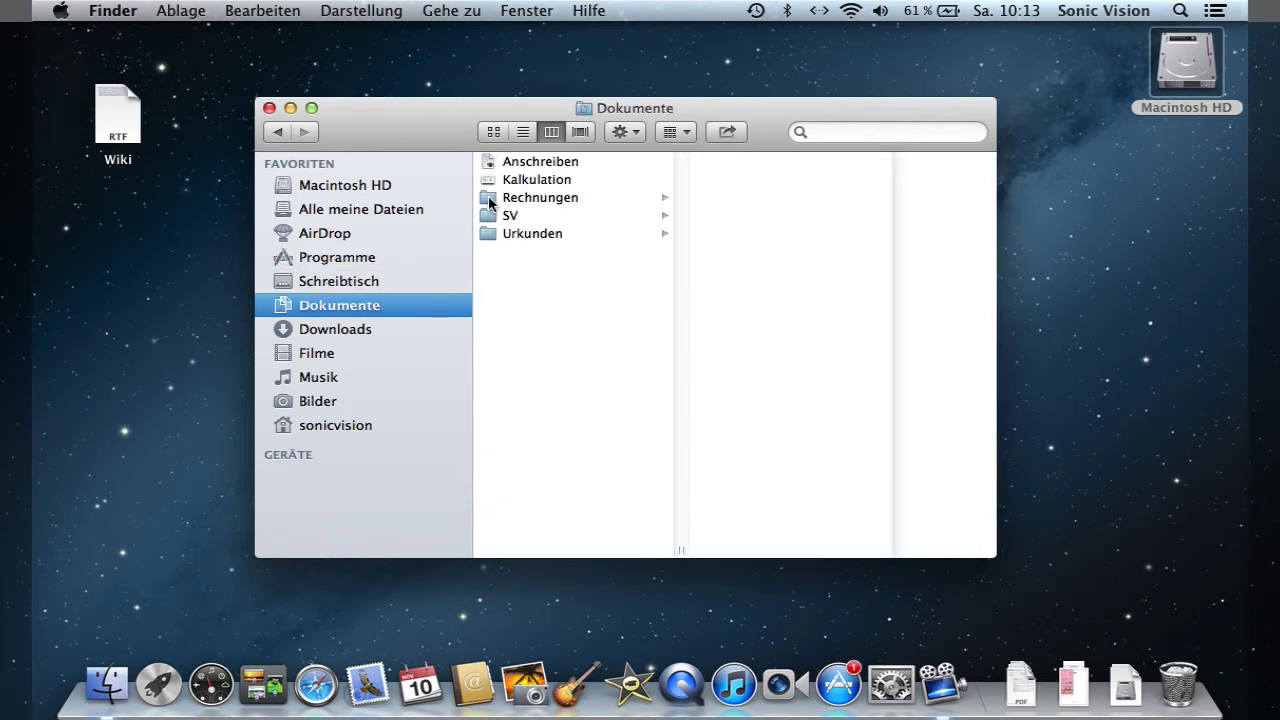
- Drag the Rechnungen folder into the sidebar Favoriten and open it from there
{"action": "left_click", "coordinate": [491, 201]}
{"action": "left_click_drag", "start_coordinate": [490, 201], "coordinate": [337, 309]}
{"action": "left_click", "coordinate": [395, 307]}
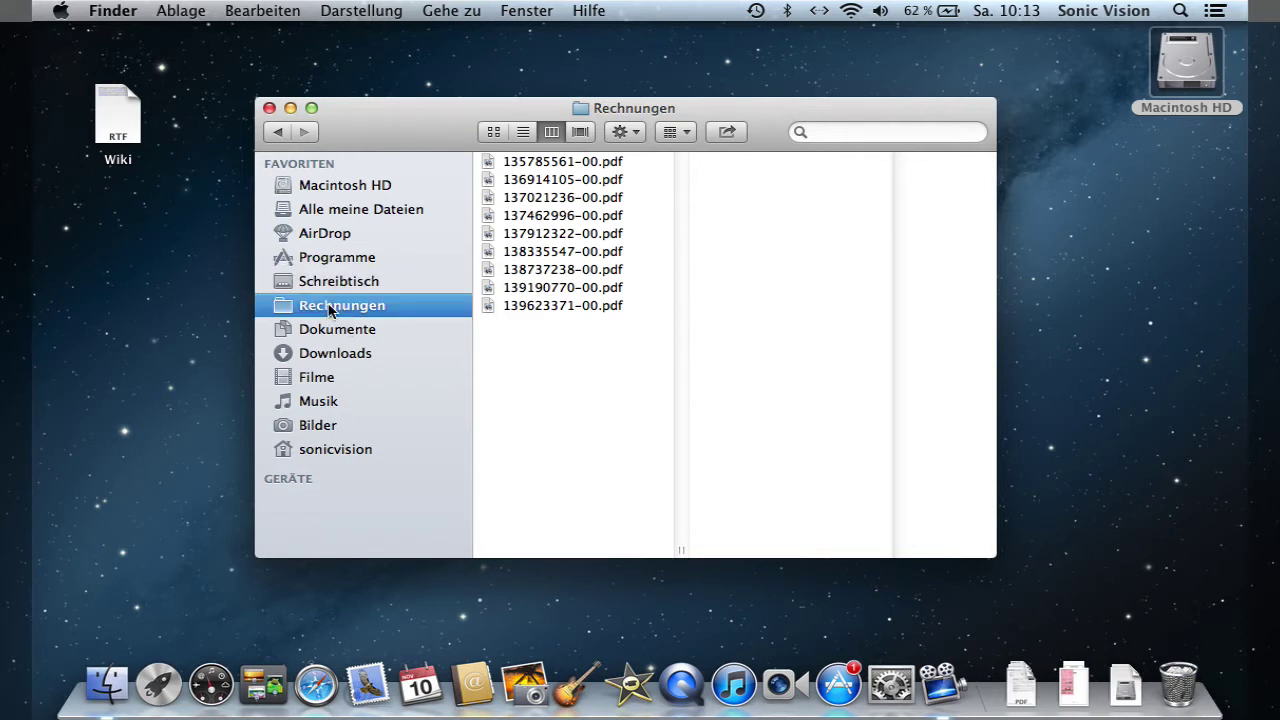
- Remove Rechnungen from the sidebar with Aus der Seitenleiste entfernen
{"action": "right_click", "coordinate": [313, 309]}
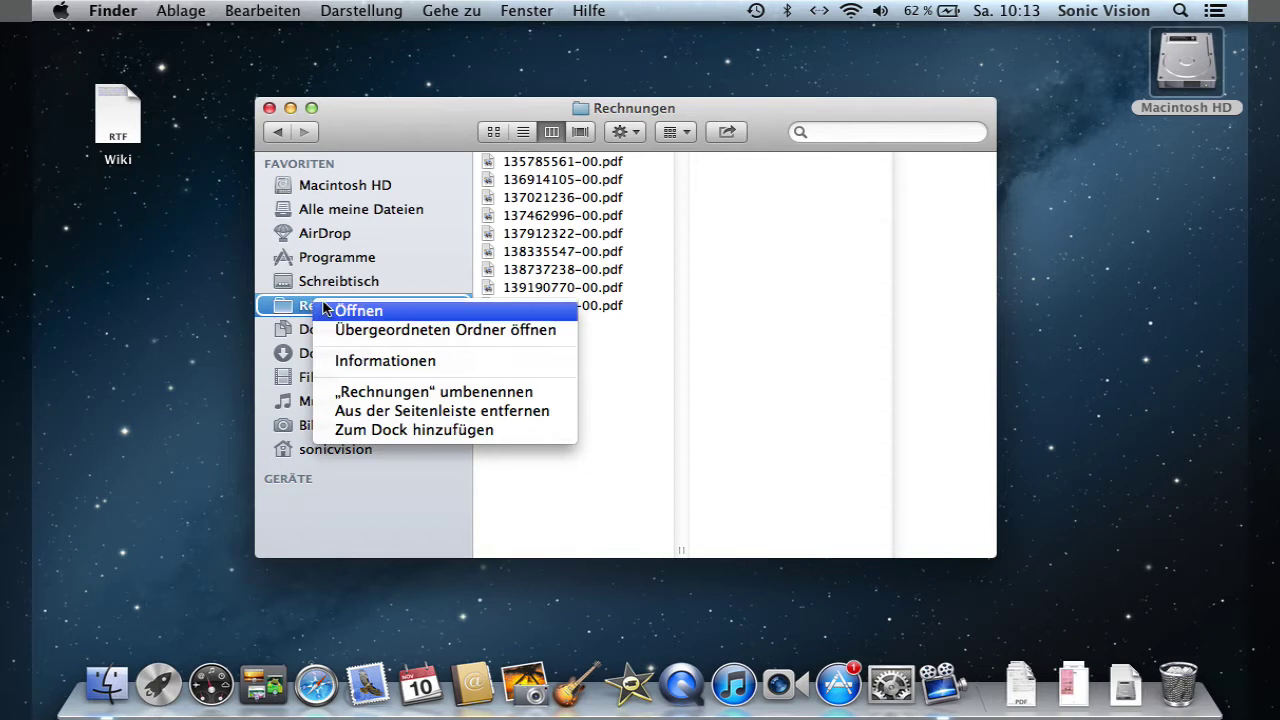
{"action": "left_click", "coordinate": [440, 411]}
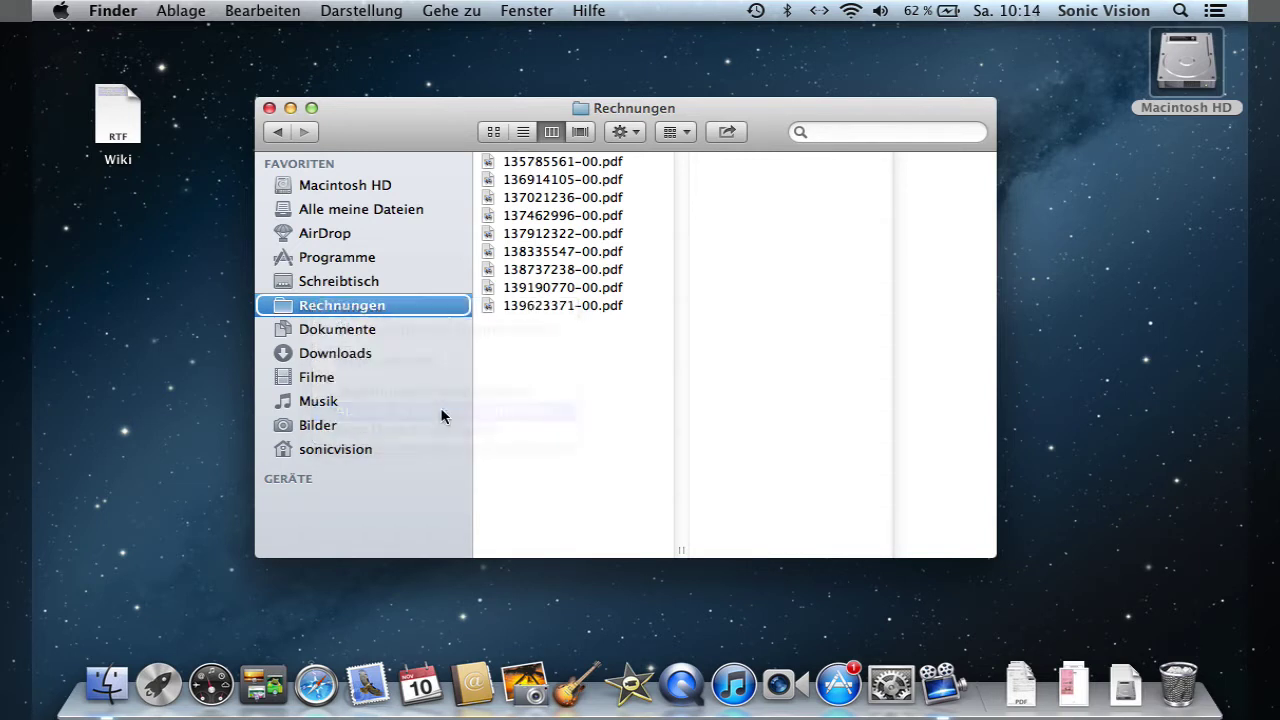
{"action": "left_click", "coordinate": [634, 134]}
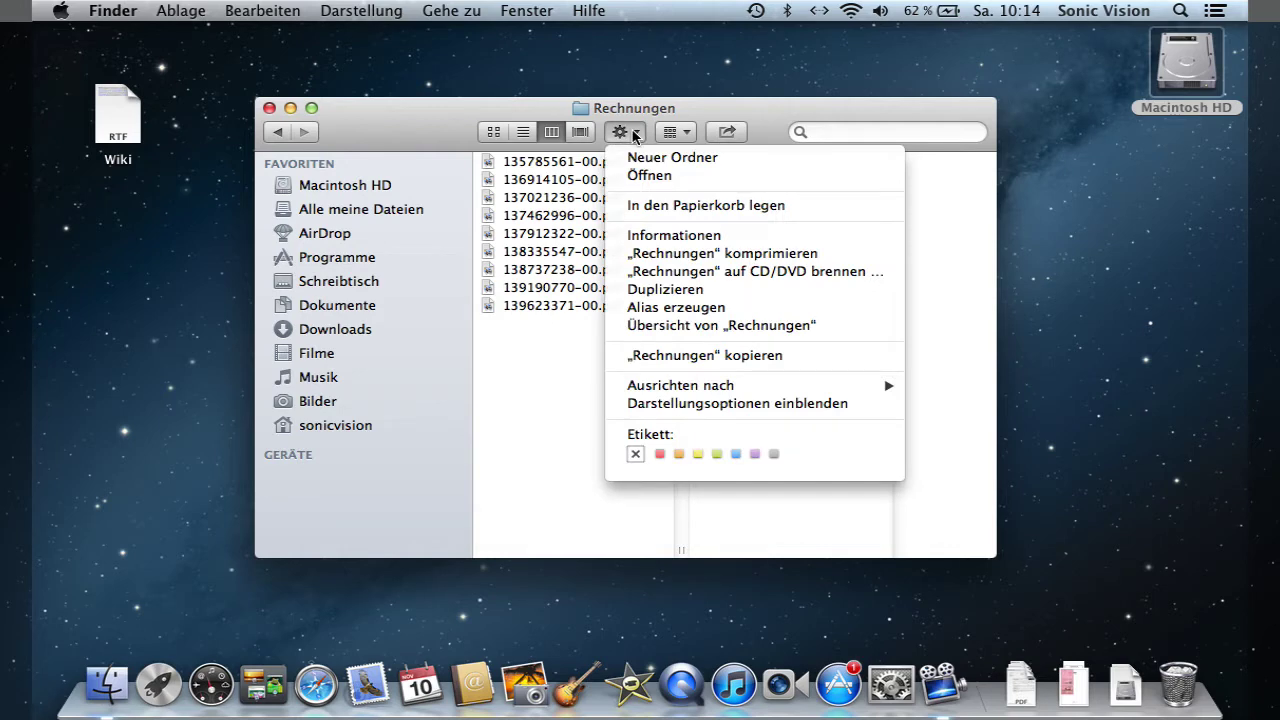
{"action": "left_click", "coordinate": [635, 136]}
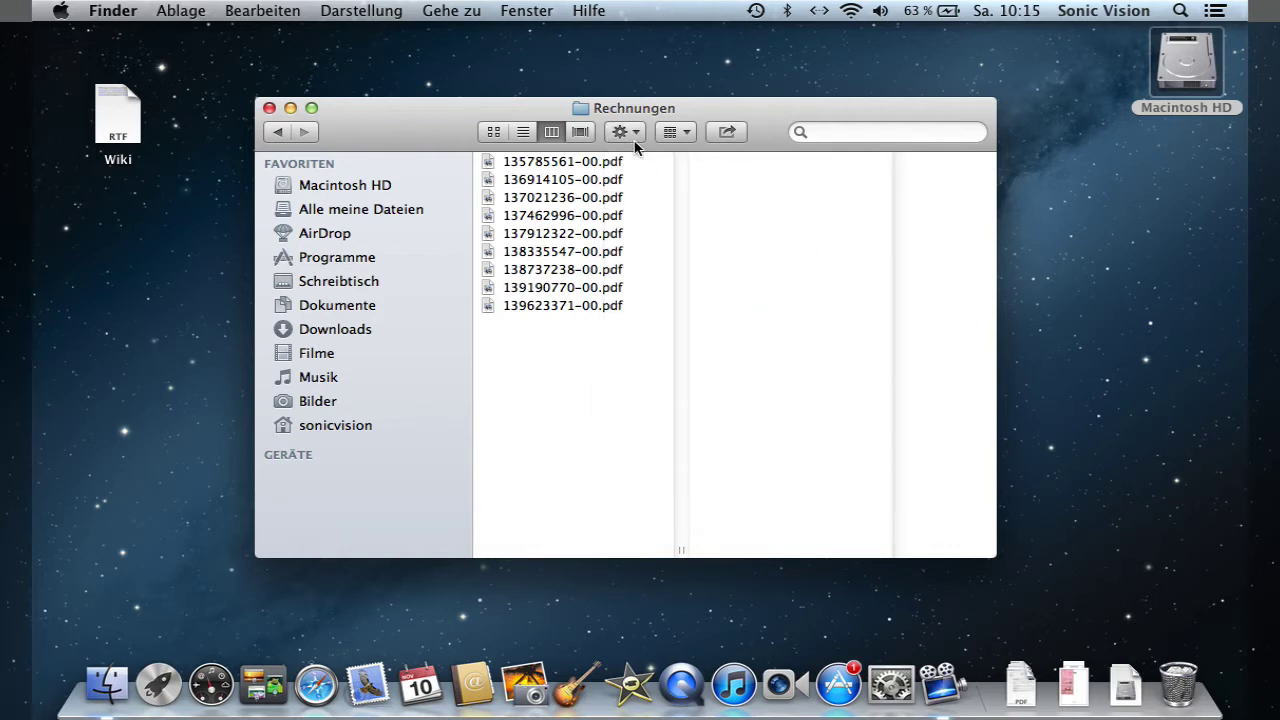
- Move invoice 135785561-00.pdf to the Trash with Cmd+Backspace
{"action": "left_click", "coordinate": [532, 166]}
{"action": "right_click", "coordinate": [530, 162]}
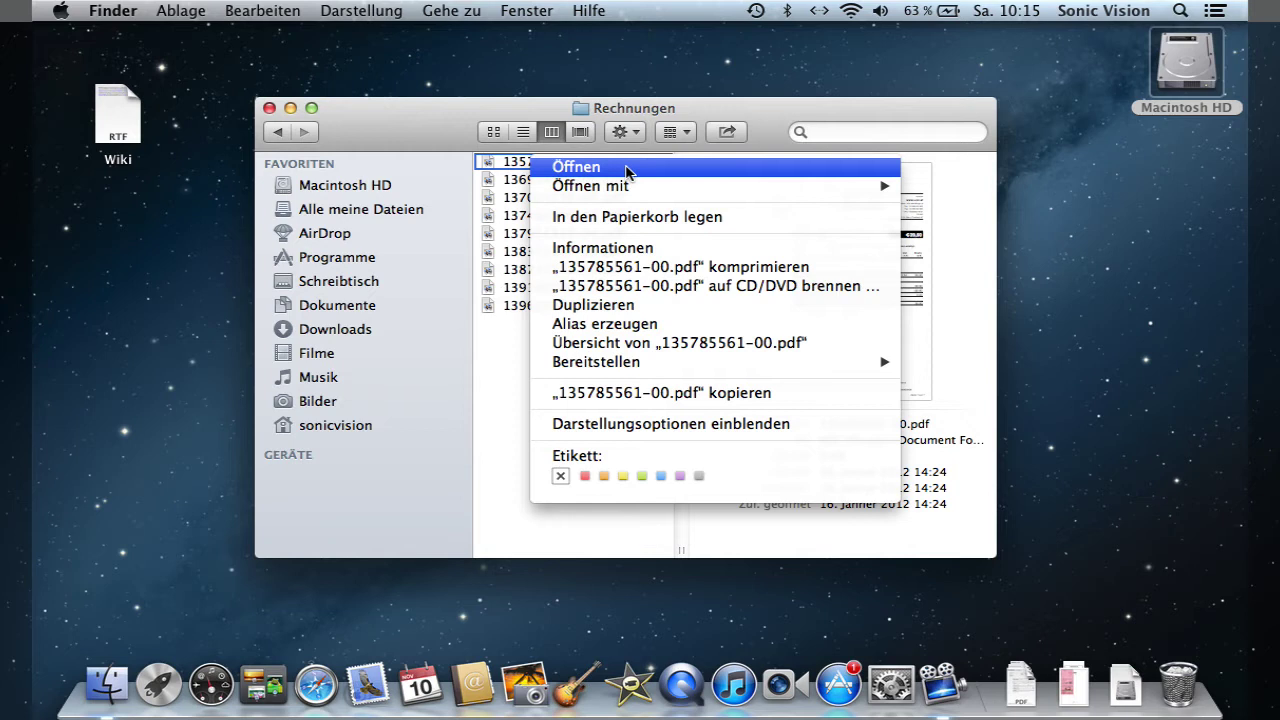
{"action": "mouse_move", "coordinate": [656, 187]}
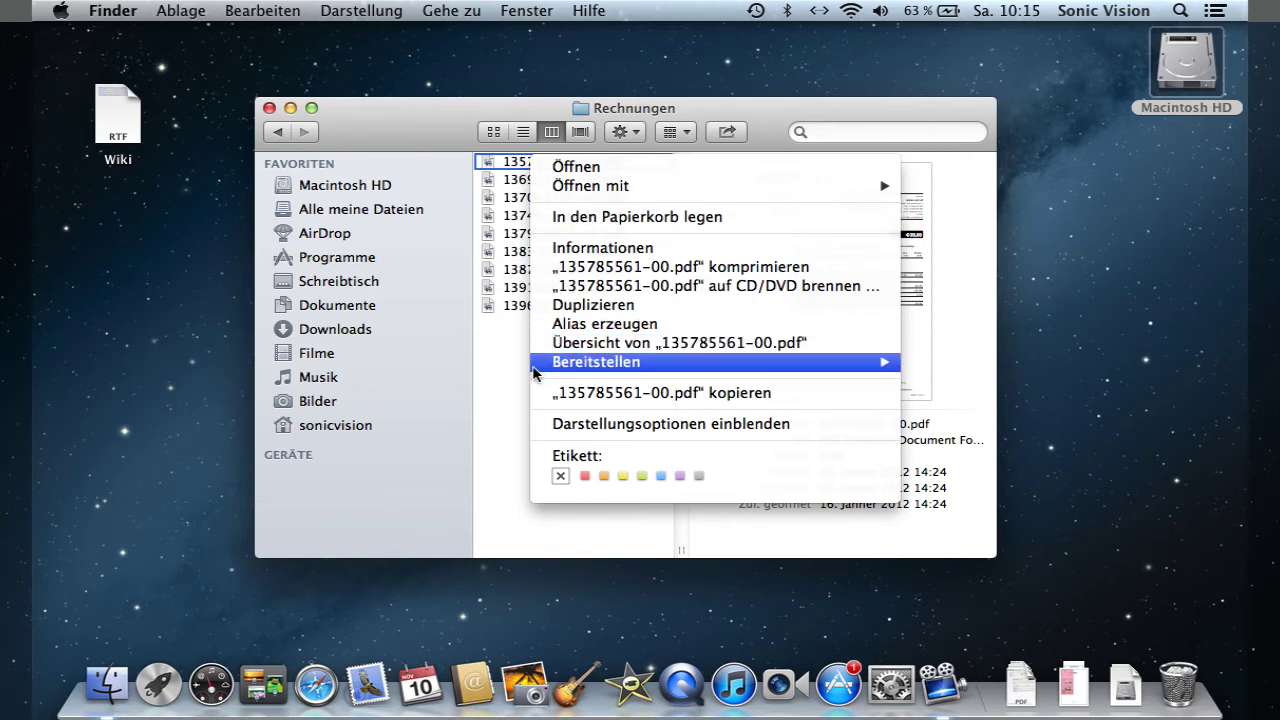
{"action": "left_click", "coordinate": [502, 366]}
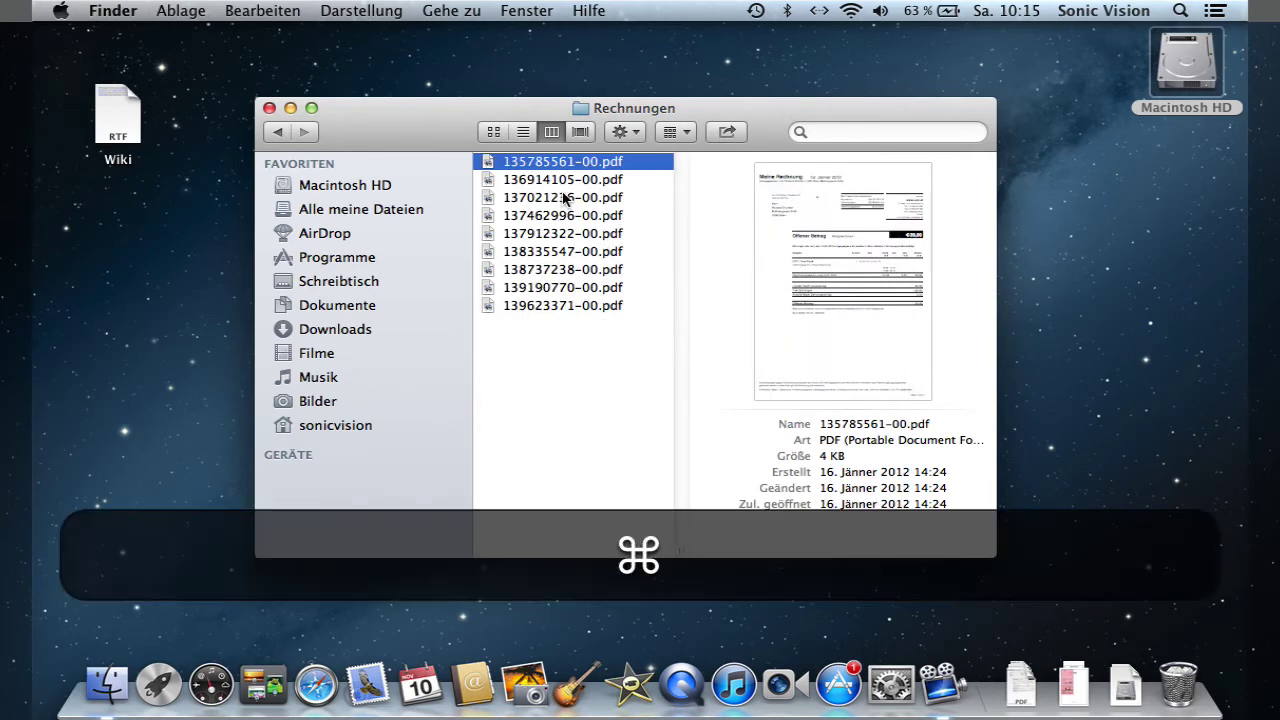
{"action": "key", "text": "super+BackSpace"}
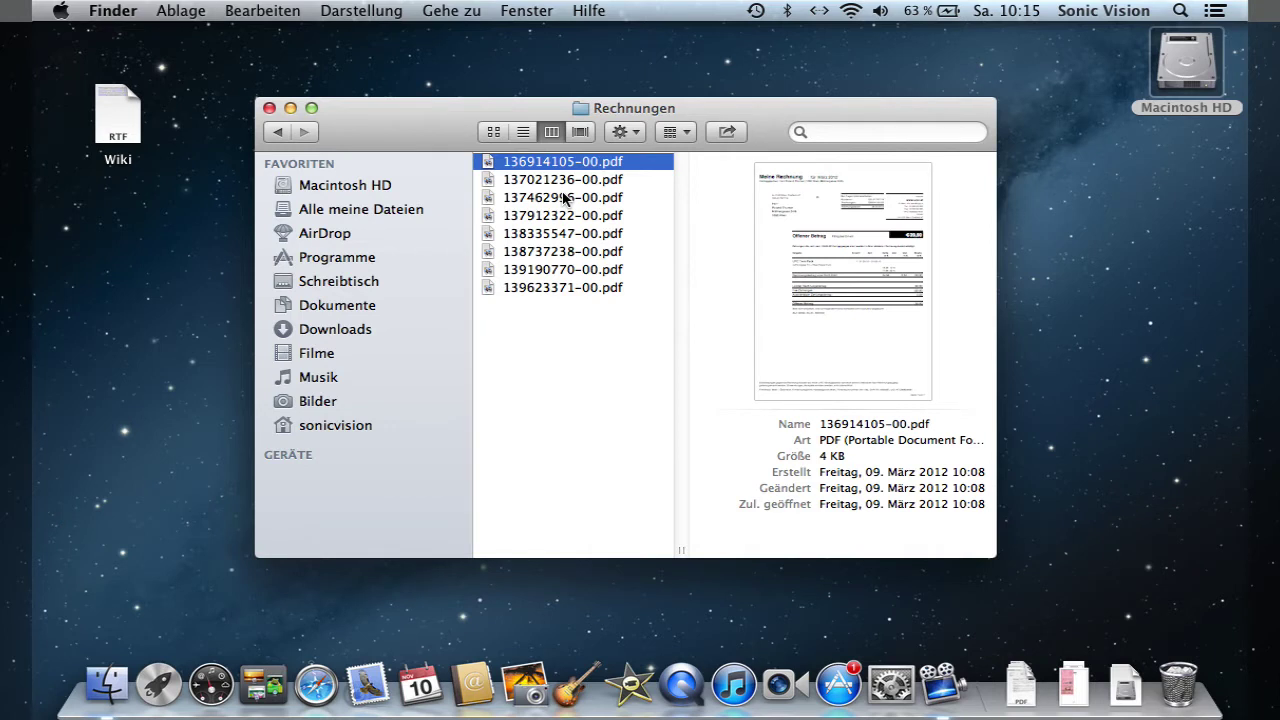
{"action": "right_click", "coordinate": [525, 169]}
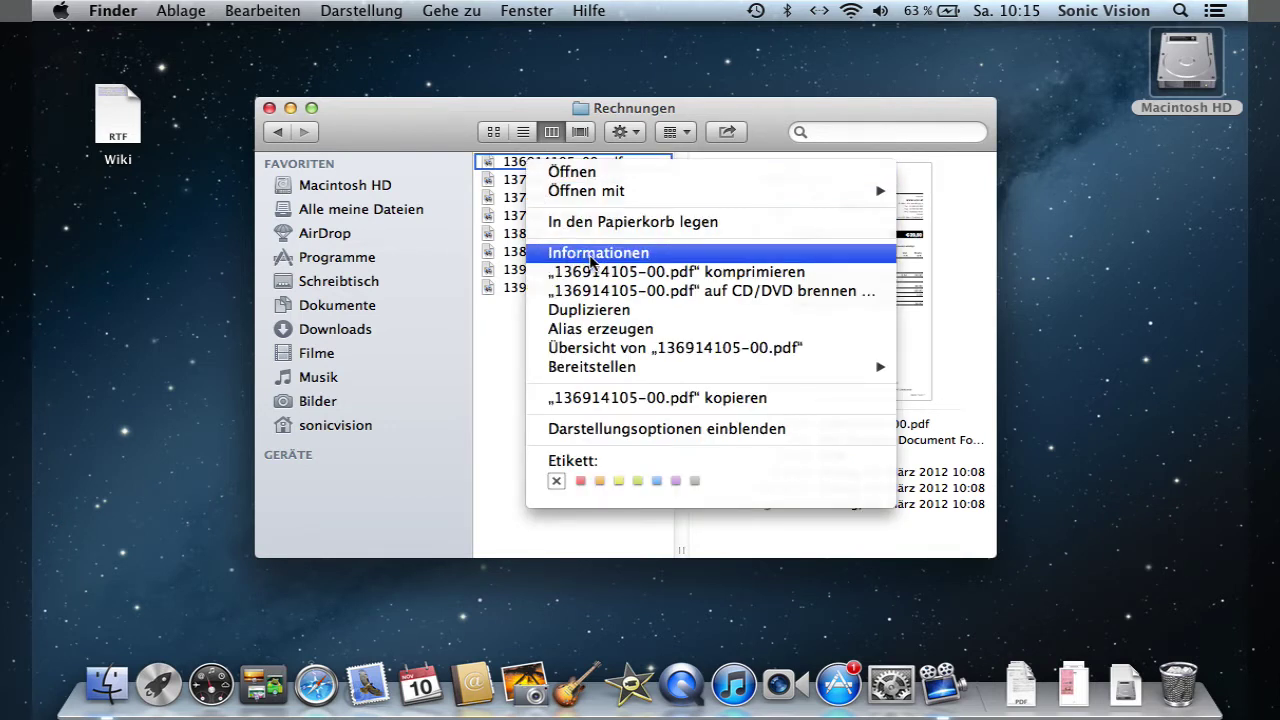
- Open the Info window for 136914105-00.pdf and expand then collapse Allgemein and Weitere Informationen
{"action": "left_click", "coordinate": [591, 256]}
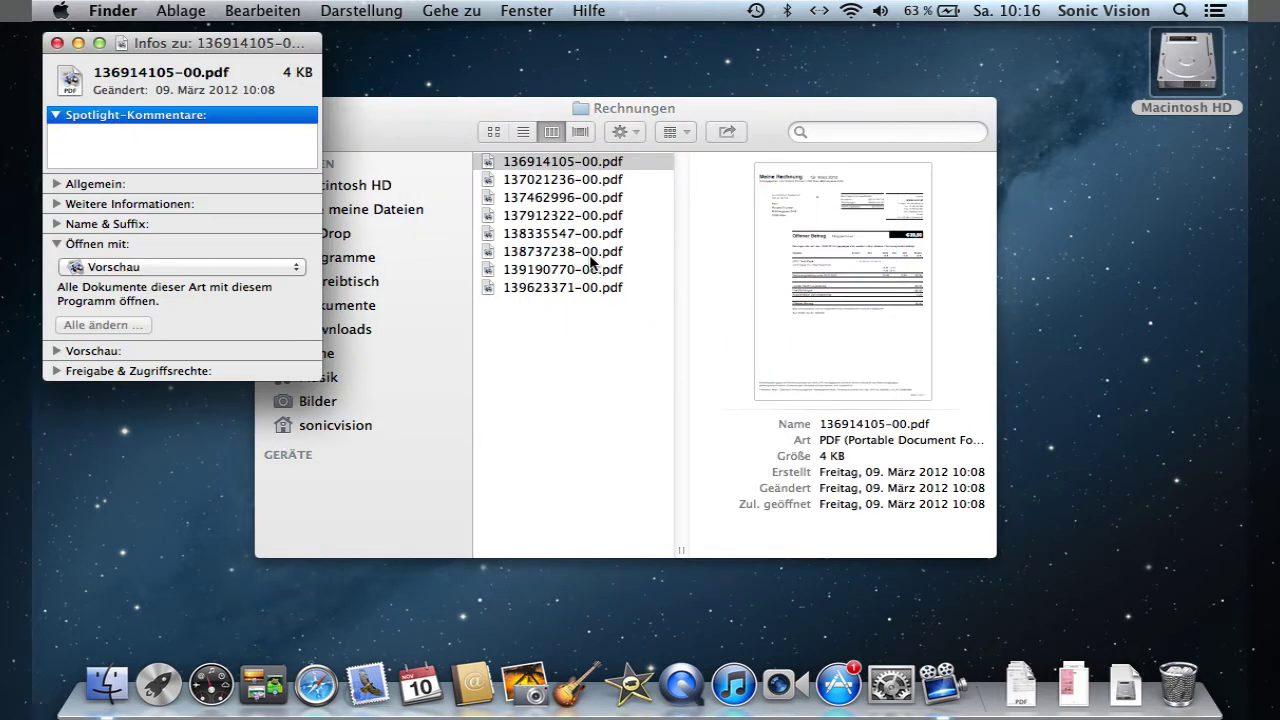
{"action": "left_click_drag", "start_coordinate": [303, 43], "coordinate": [435, 77]}
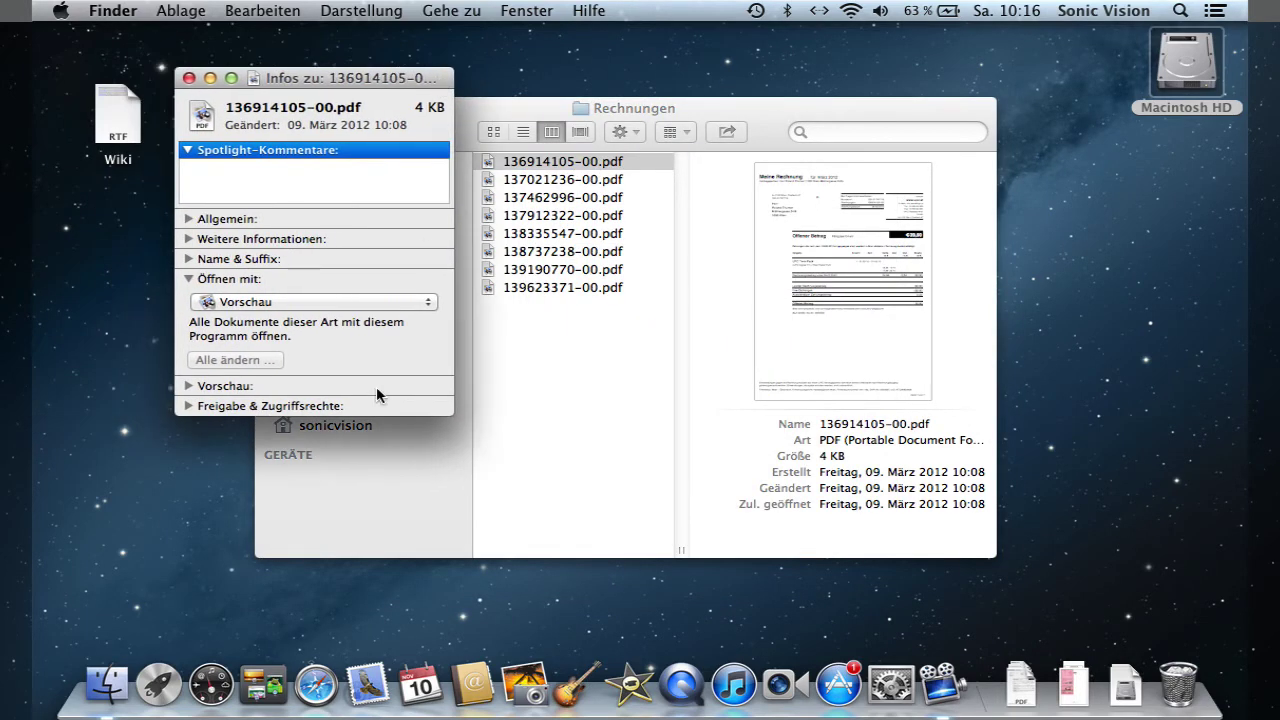
{"action": "left_click", "coordinate": [189, 219]}
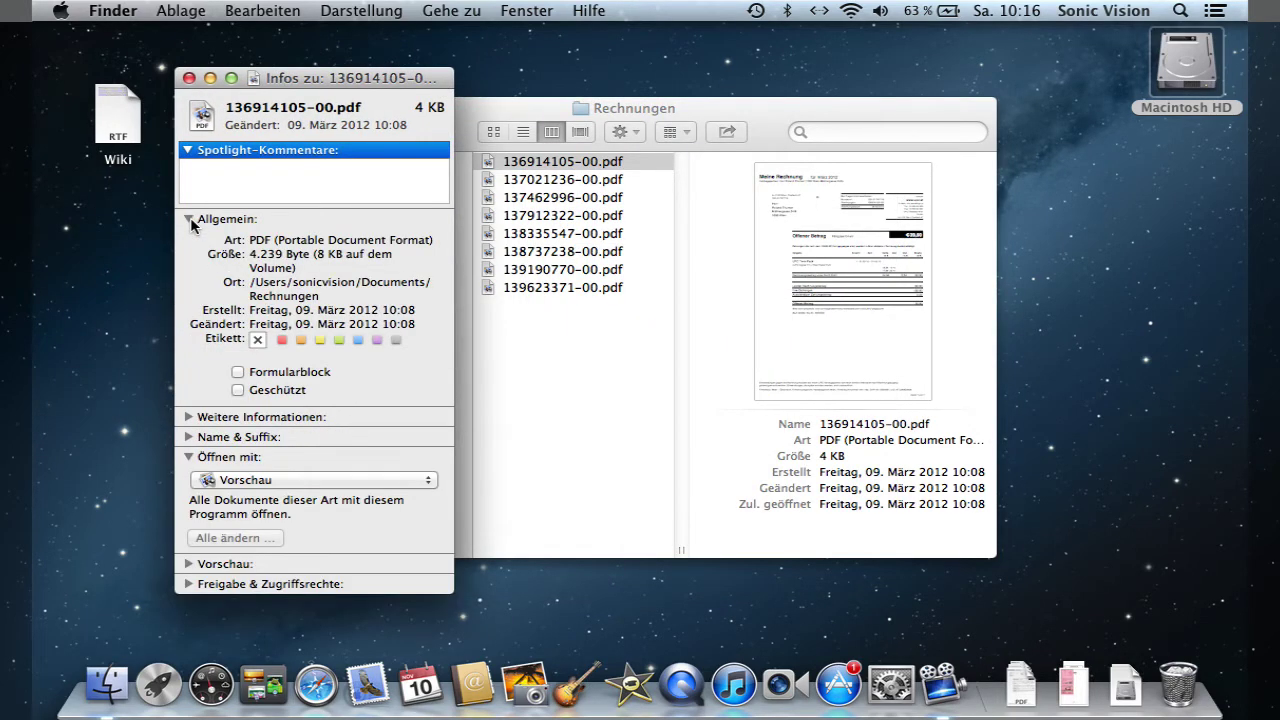
{"action": "left_click", "coordinate": [189, 219]}
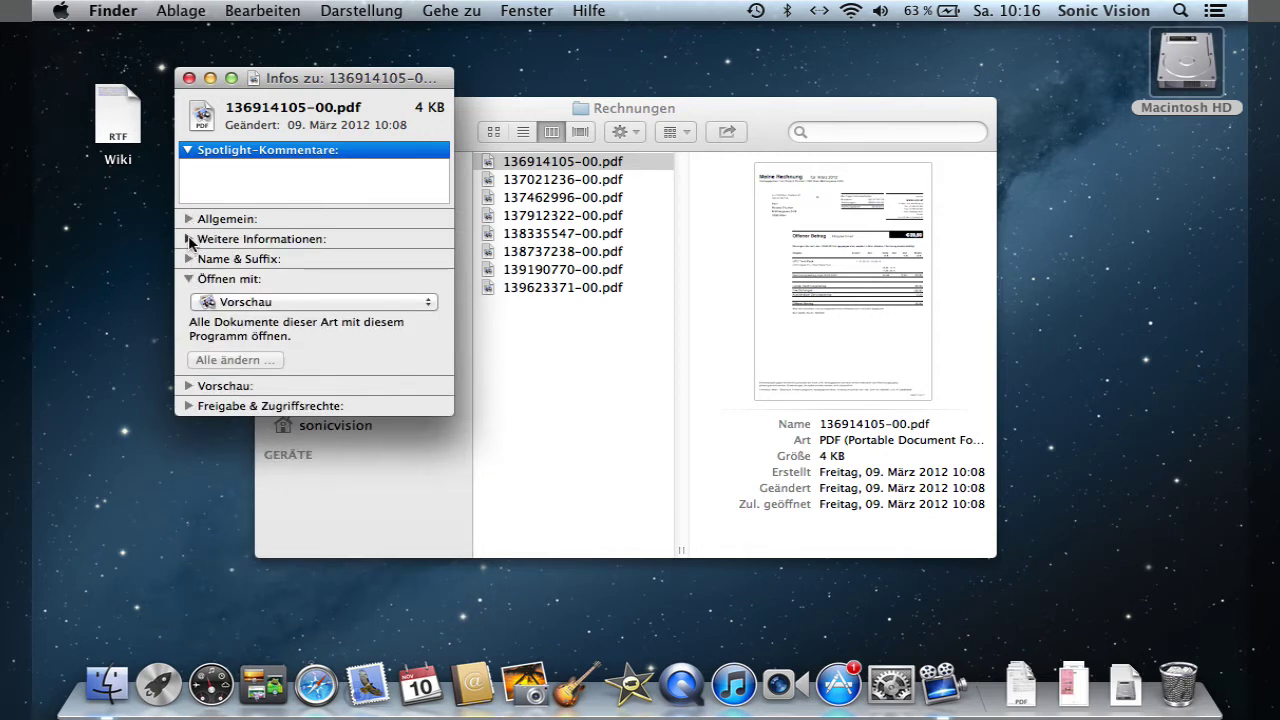
{"action": "left_click", "coordinate": [189, 240]}
{"action": "left_click", "coordinate": [189, 240]}
- Keep Vorschau as the app for opening the PDF and close its Info window
{"action": "left_click", "coordinate": [363, 304]}
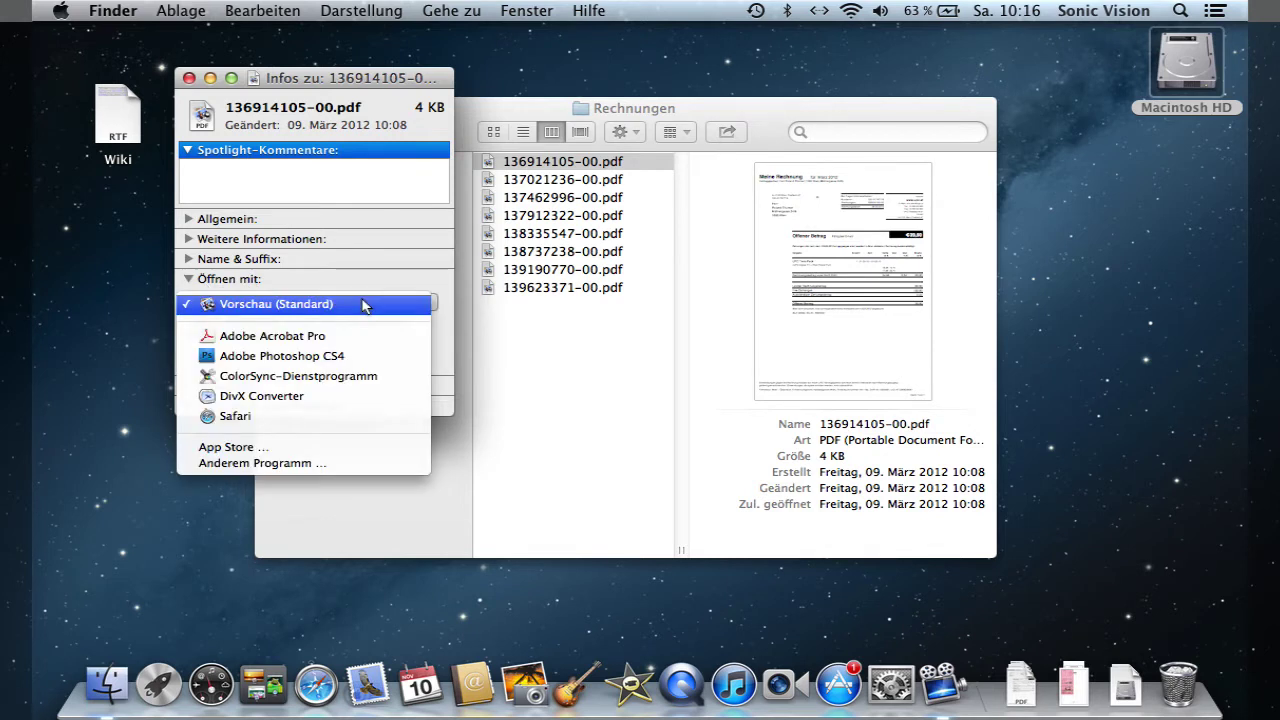
{"action": "left_click", "coordinate": [363, 305]}
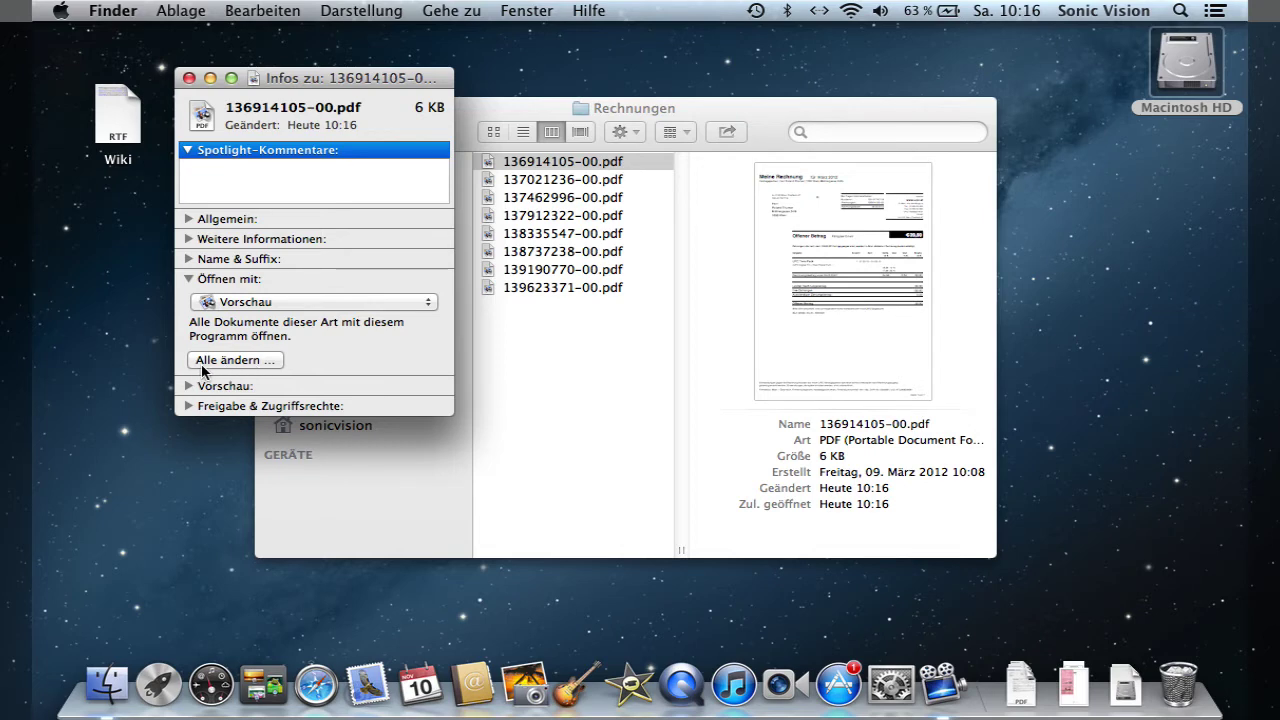
{"action": "left_click", "coordinate": [189, 78]}
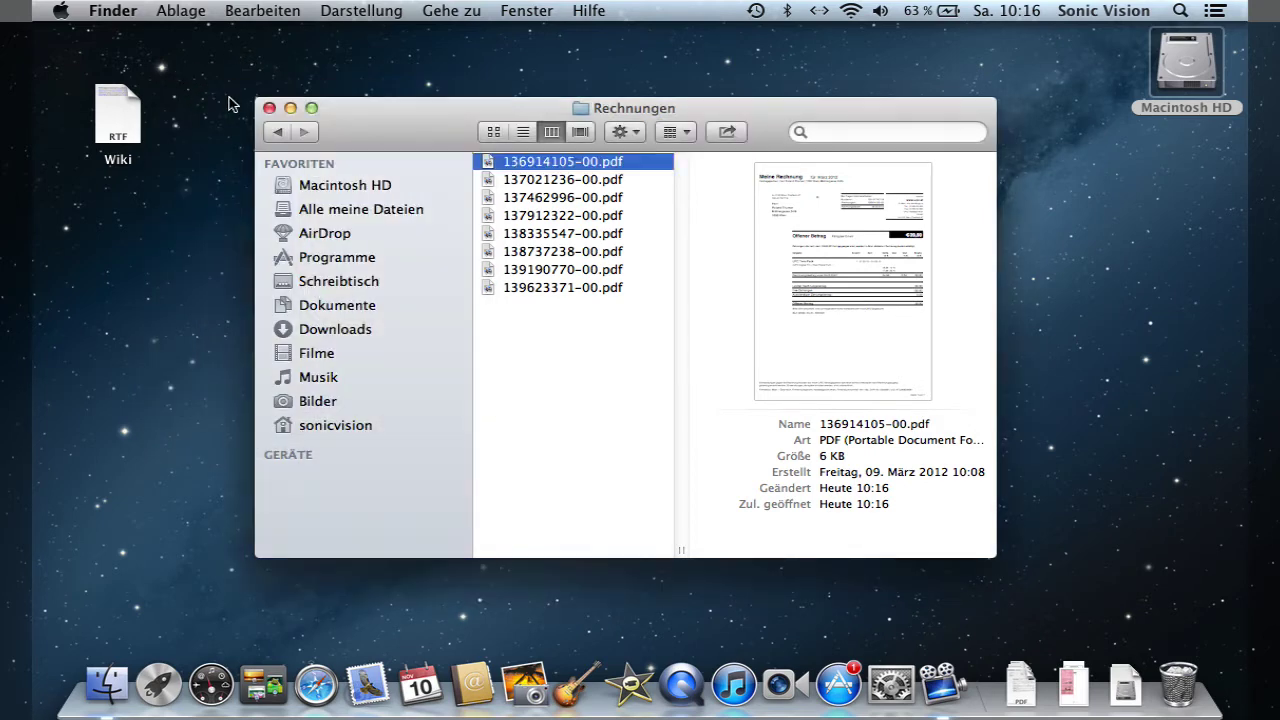
- Compress the first three invoice PDFs into Archiv.zip and select the new archive
{"action": "left_click", "coordinate": [540, 198], "text": "shift"}
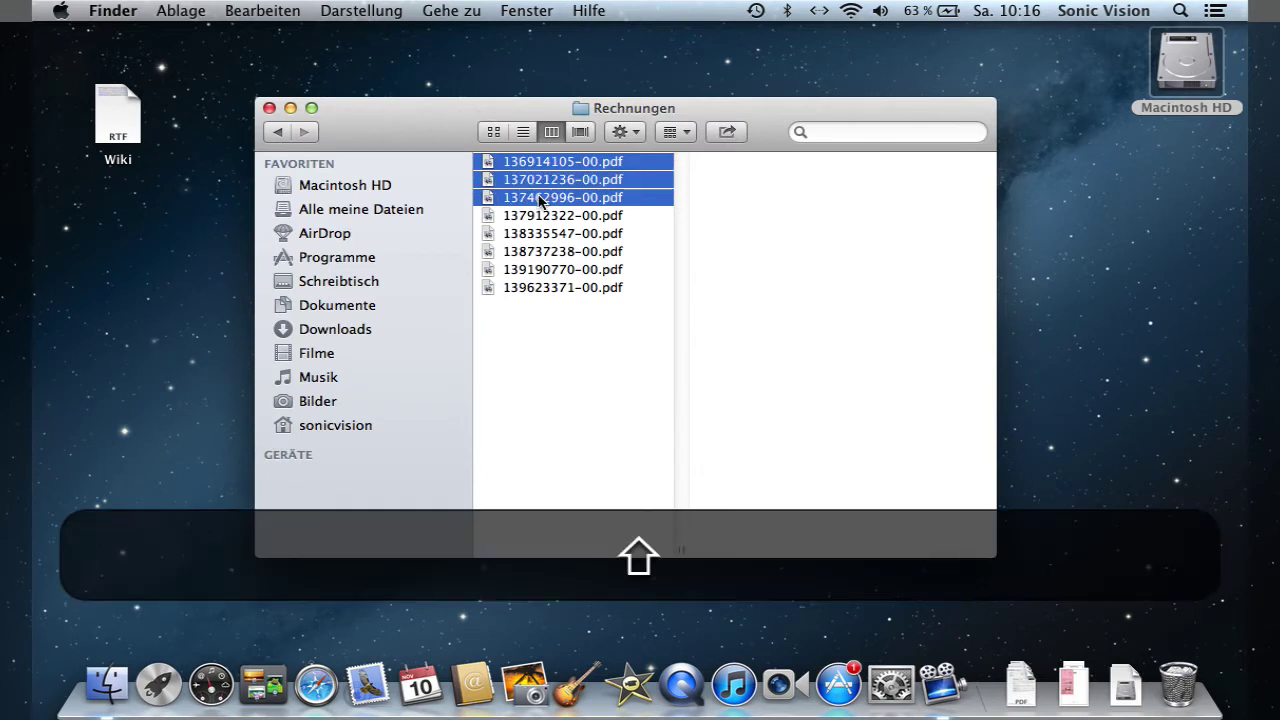
{"action": "right_click", "coordinate": [520, 166]}
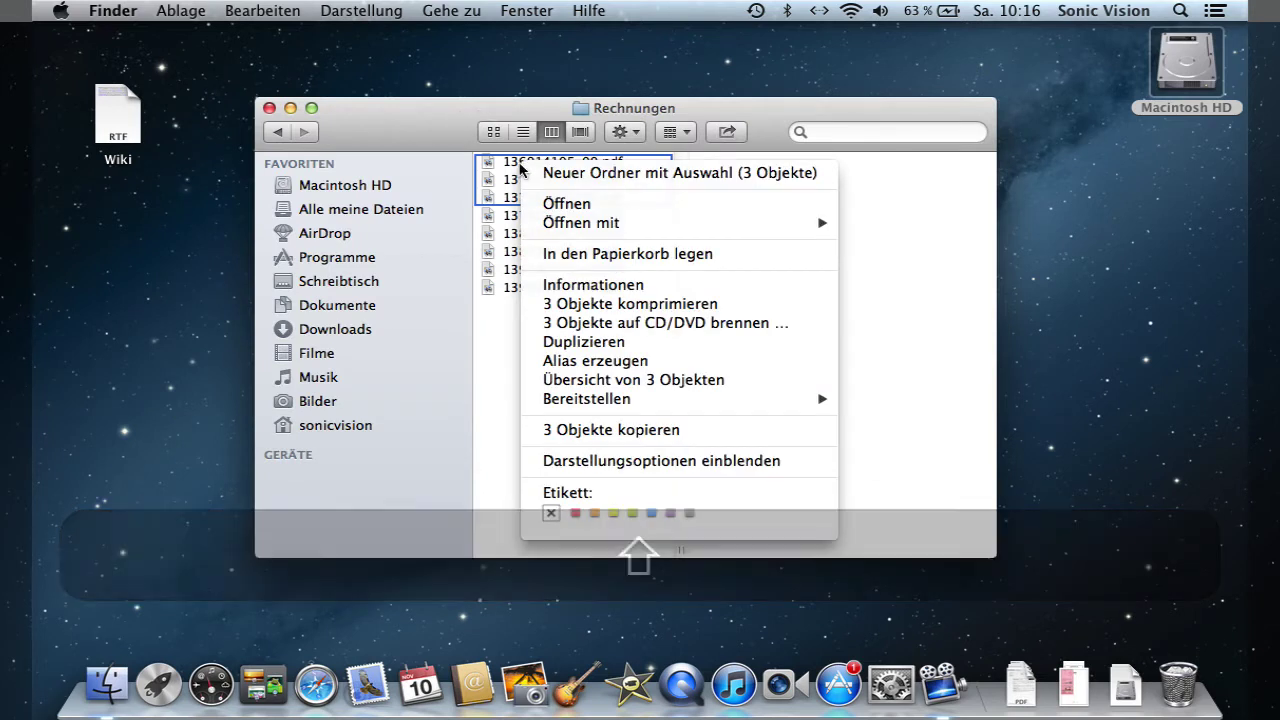
{"action": "left_click", "coordinate": [650, 304]}
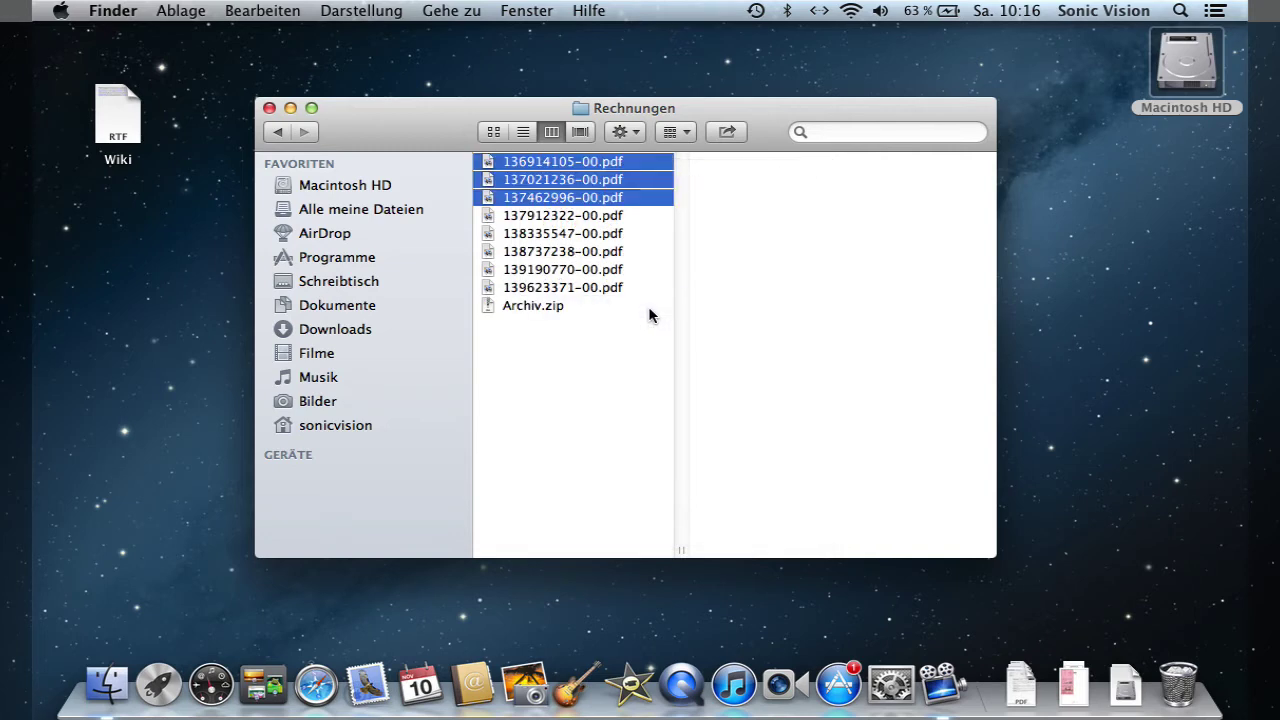
{"action": "left_click", "coordinate": [564, 306]}
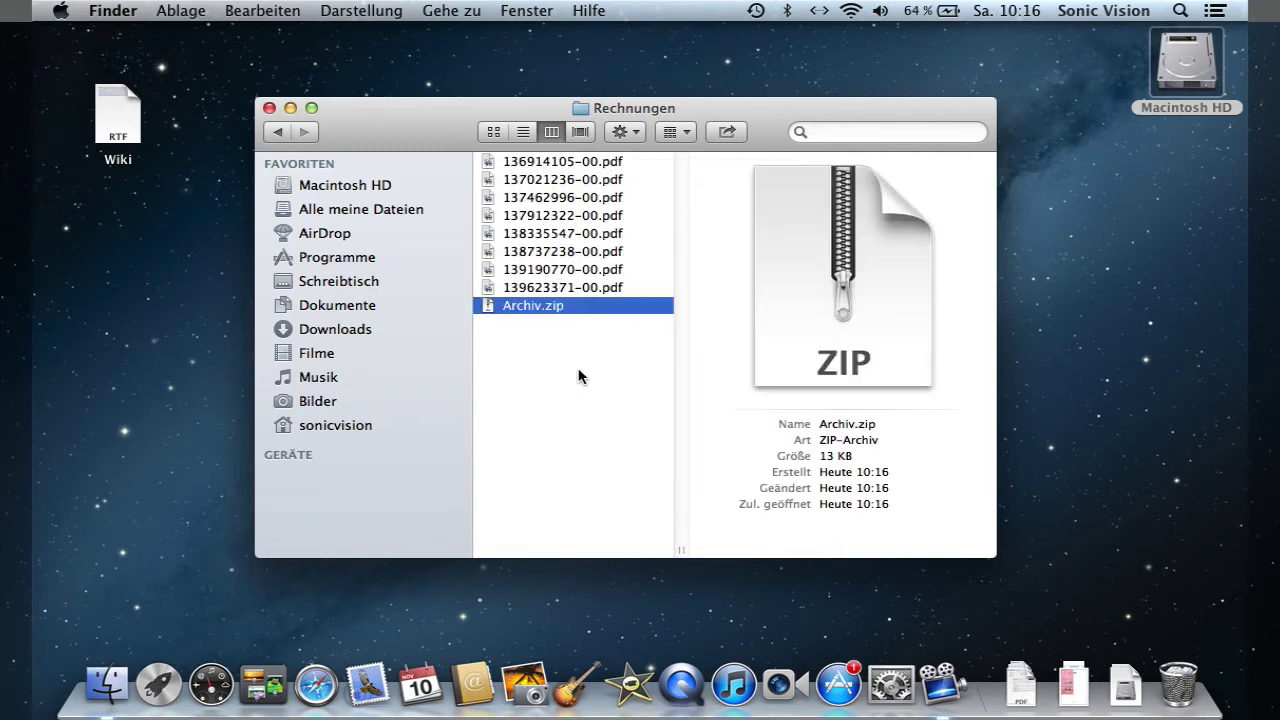
- Start burning the first five invoice PDFs to CD/DVD, cancel it, and clear the selection
{"action": "left_click_drag", "start_coordinate": [640, 156], "coordinate": [572, 240]}
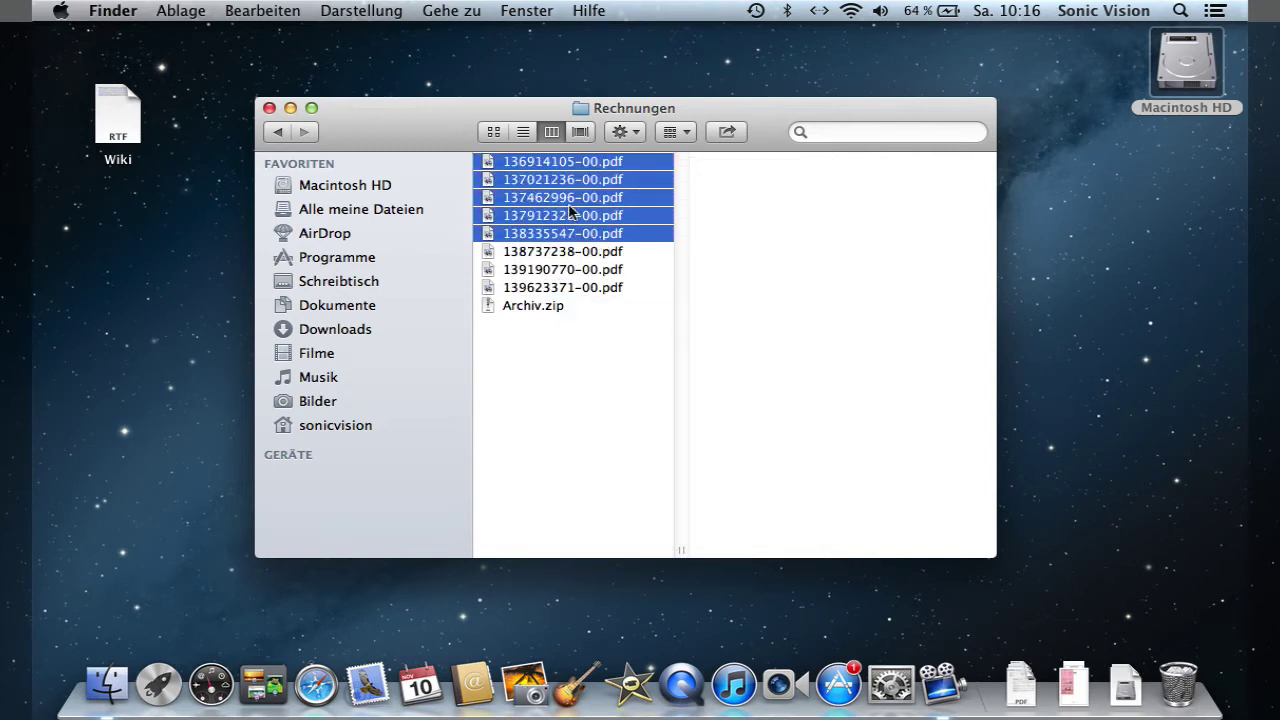
{"action": "right_click", "coordinate": [548, 167]}
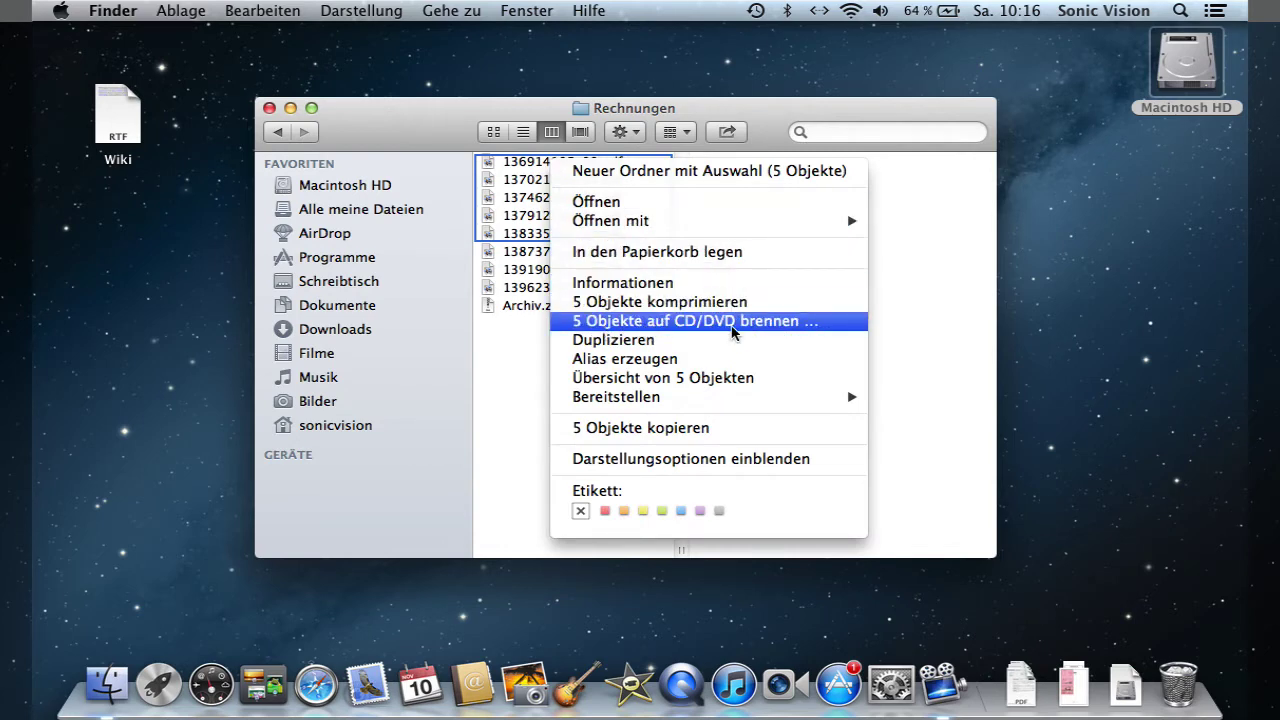
{"action": "left_click", "coordinate": [732, 321]}
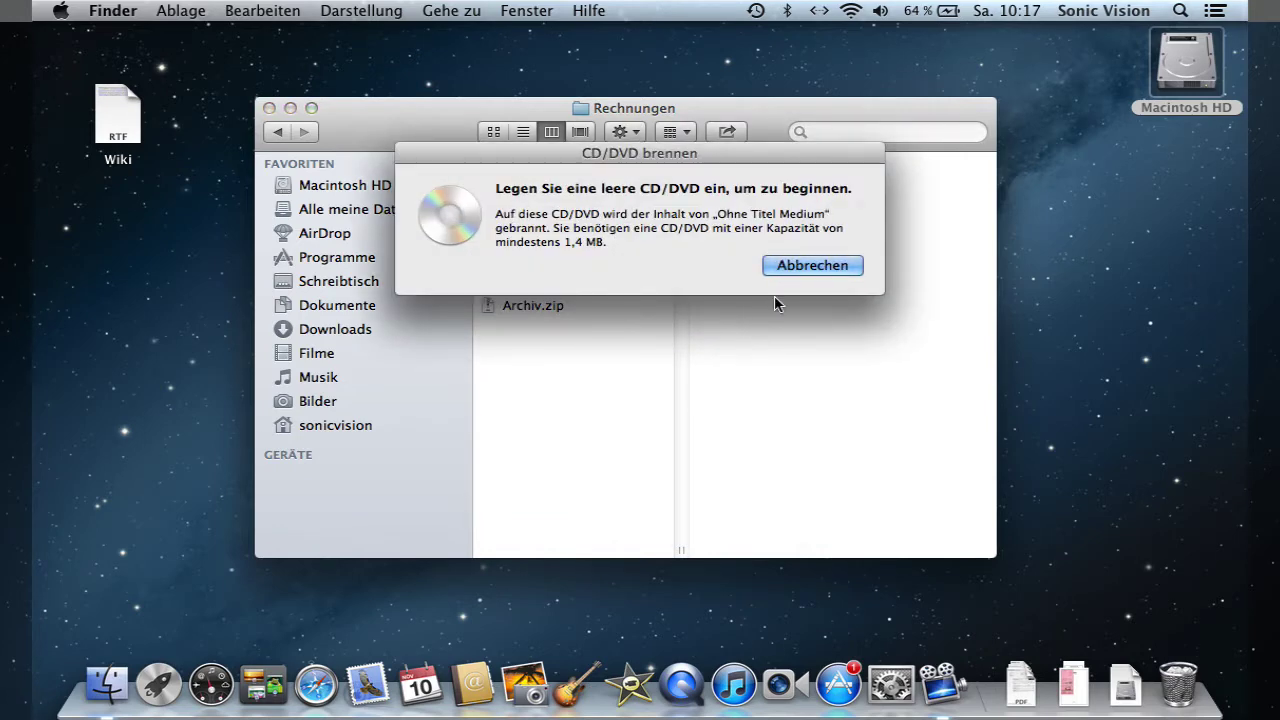
{"action": "left_click", "coordinate": [798, 265]}
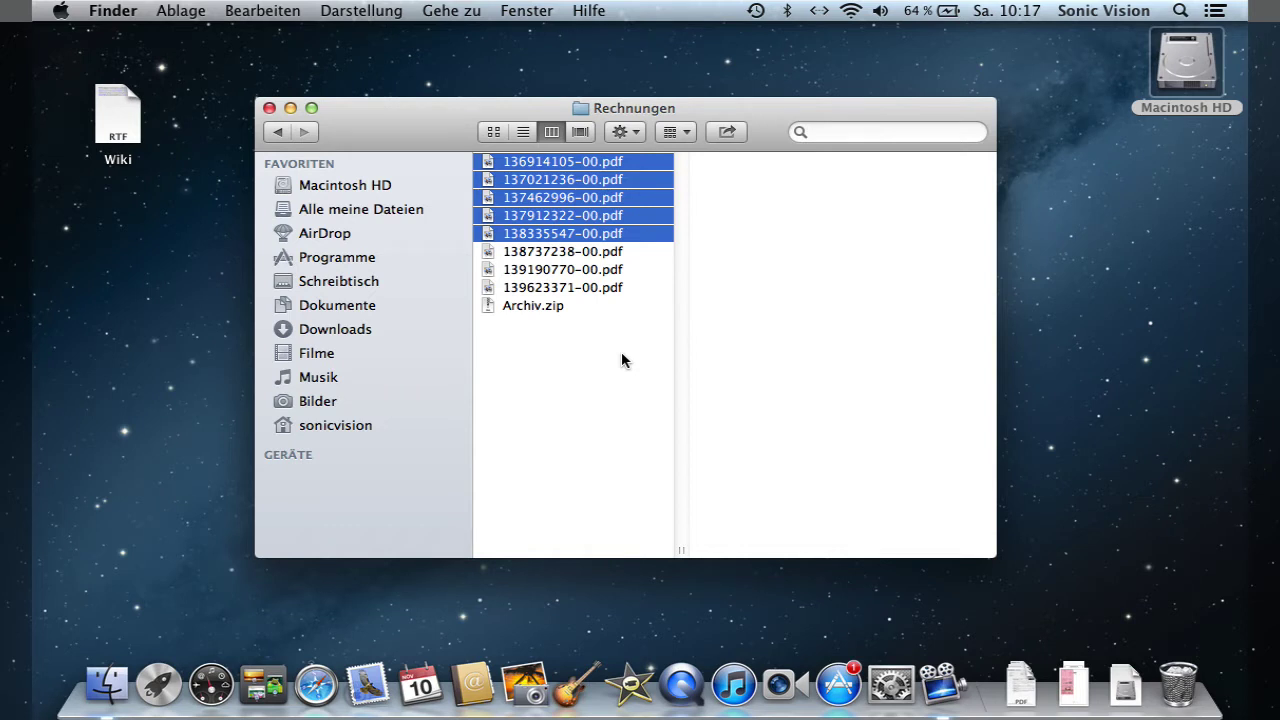
{"action": "left_click", "coordinate": [621, 353]}
{"action": "left_click", "coordinate": [578, 163]}
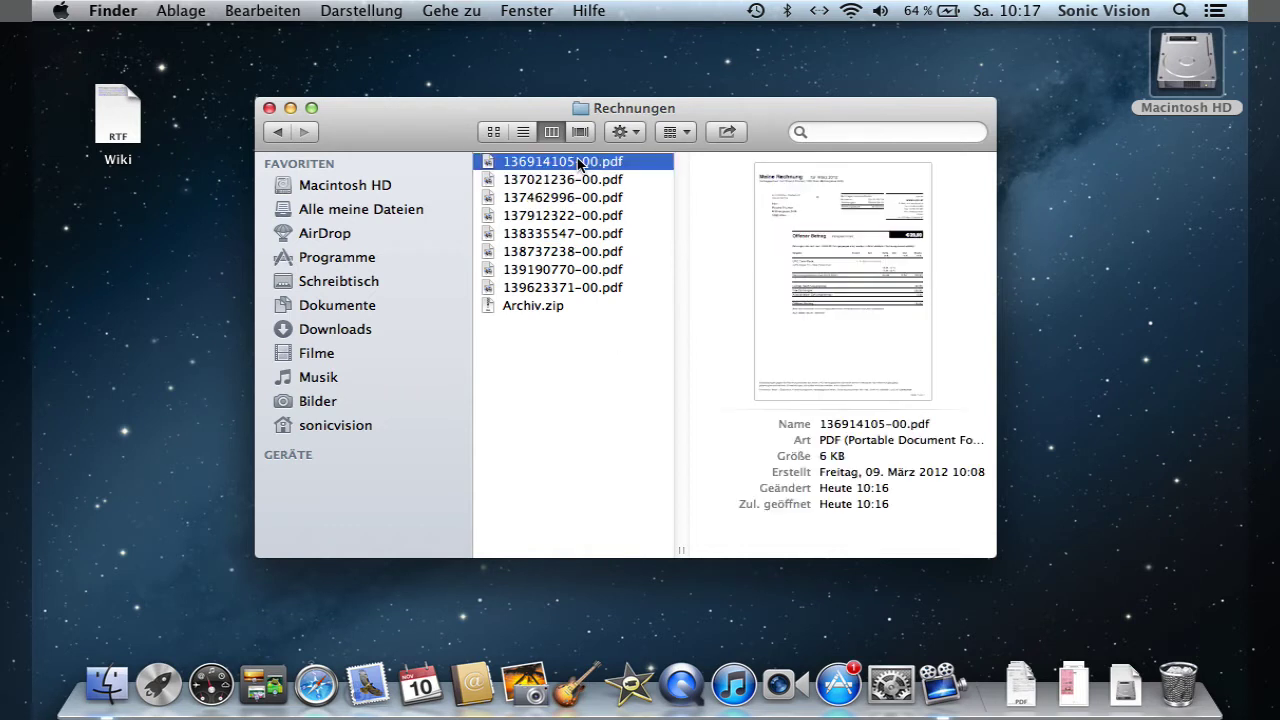
{"action": "right_click", "coordinate": [578, 163]}
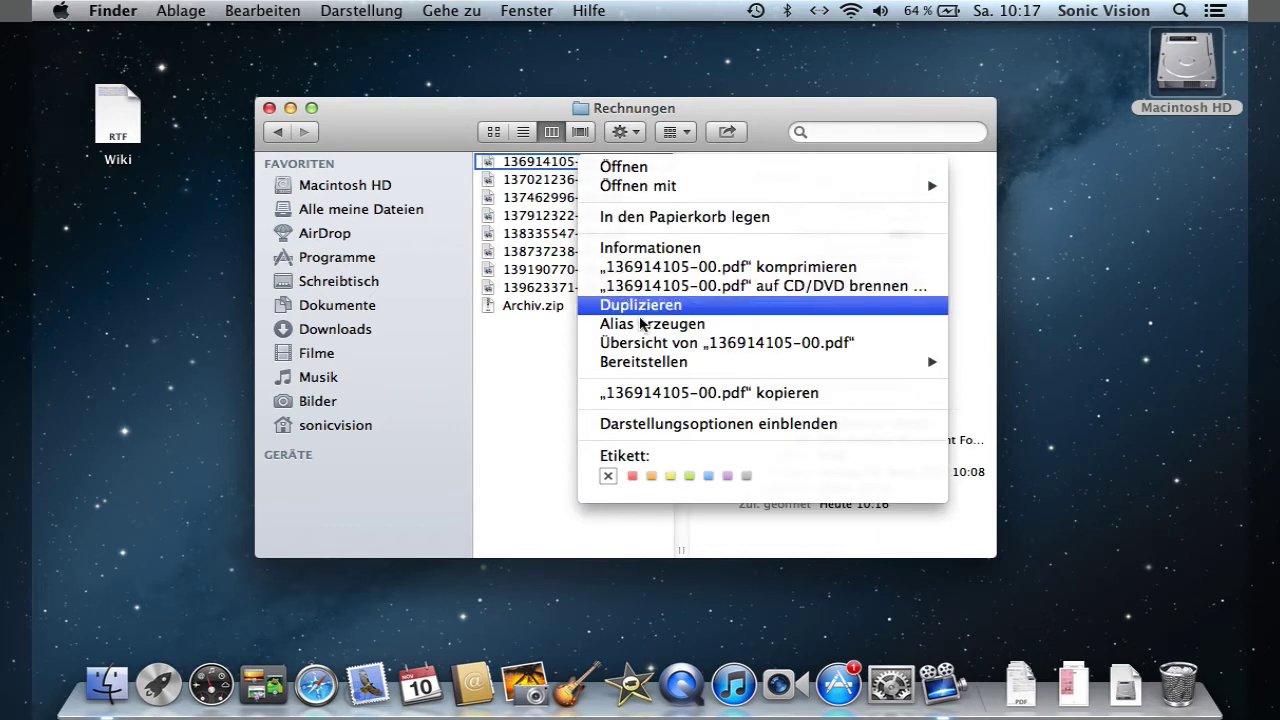
{"action": "left_click", "coordinate": [636, 306]}
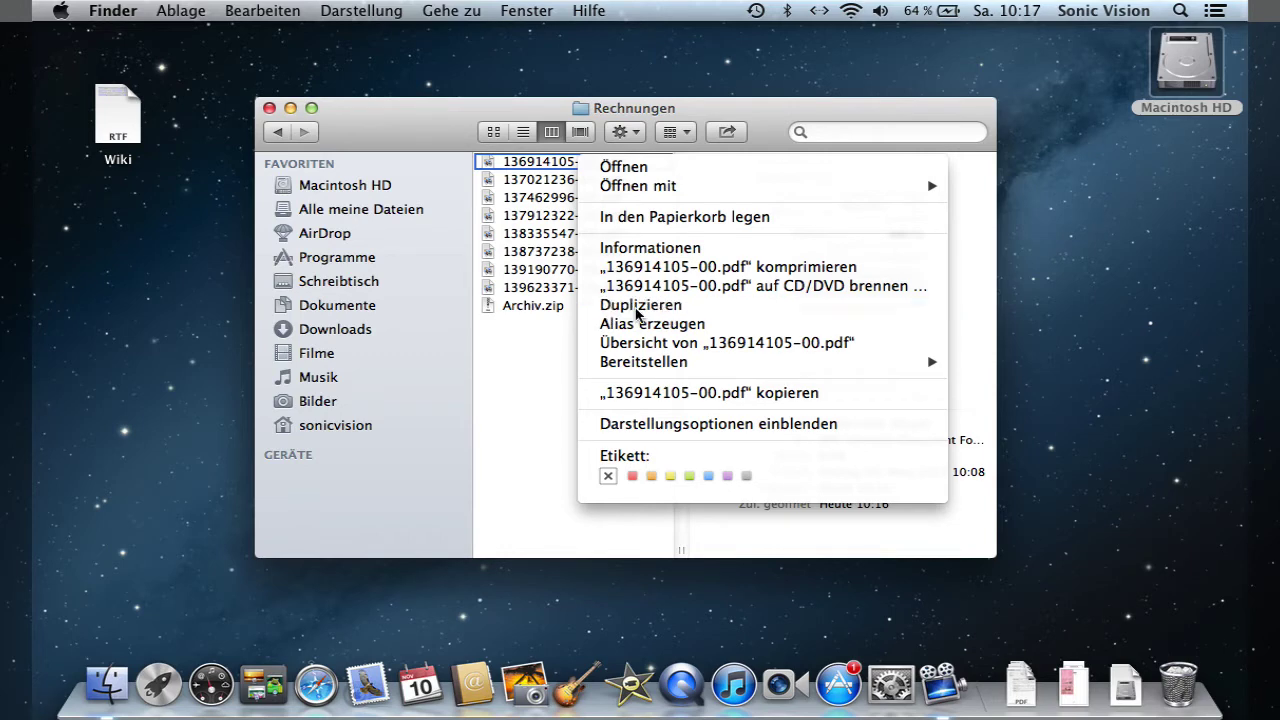
{"action": "left_click", "coordinate": [627, 335]}
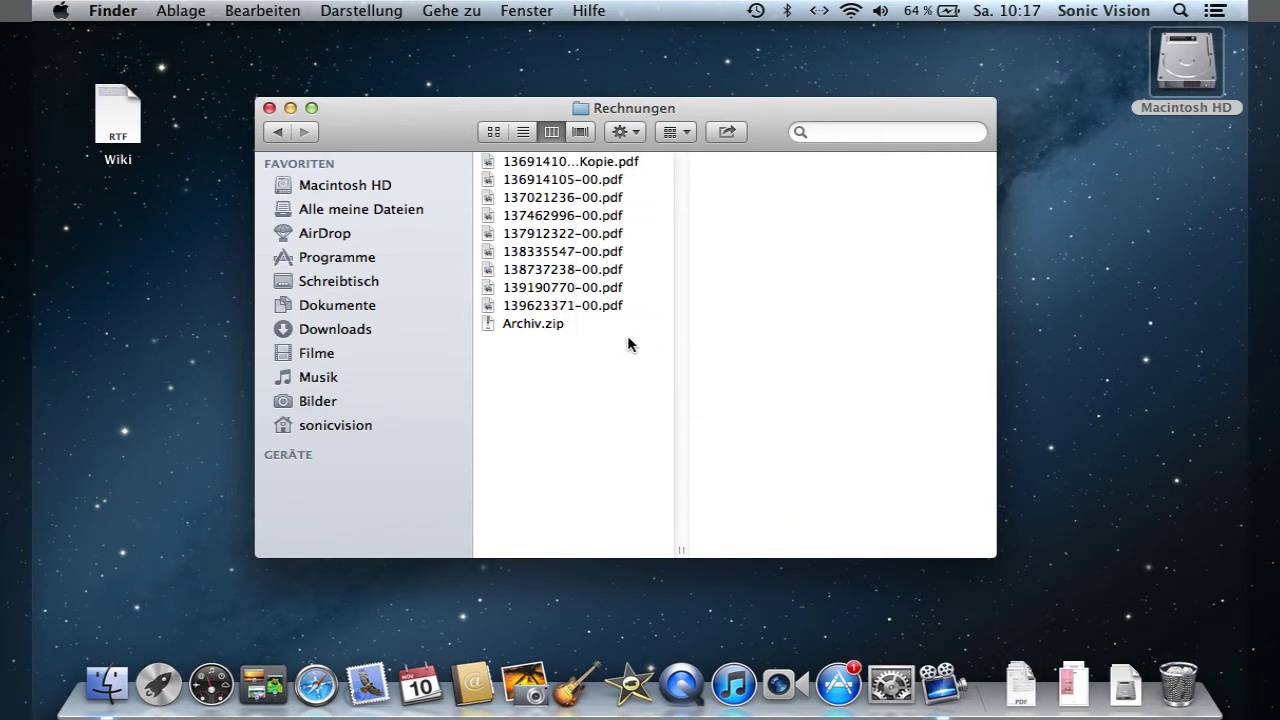
{"action": "left_click", "coordinate": [620, 184]}
{"action": "left_click", "coordinate": [618, 164]}
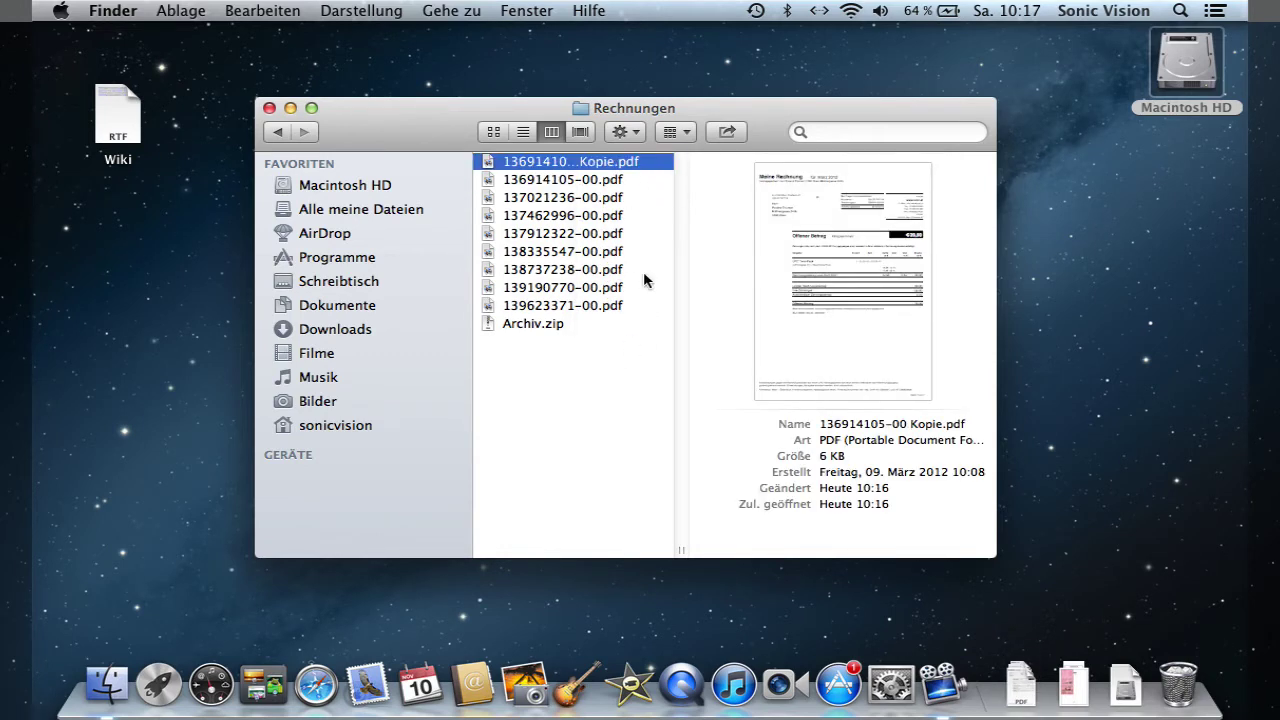
{"action": "key", "text": "super+BackSpace"}
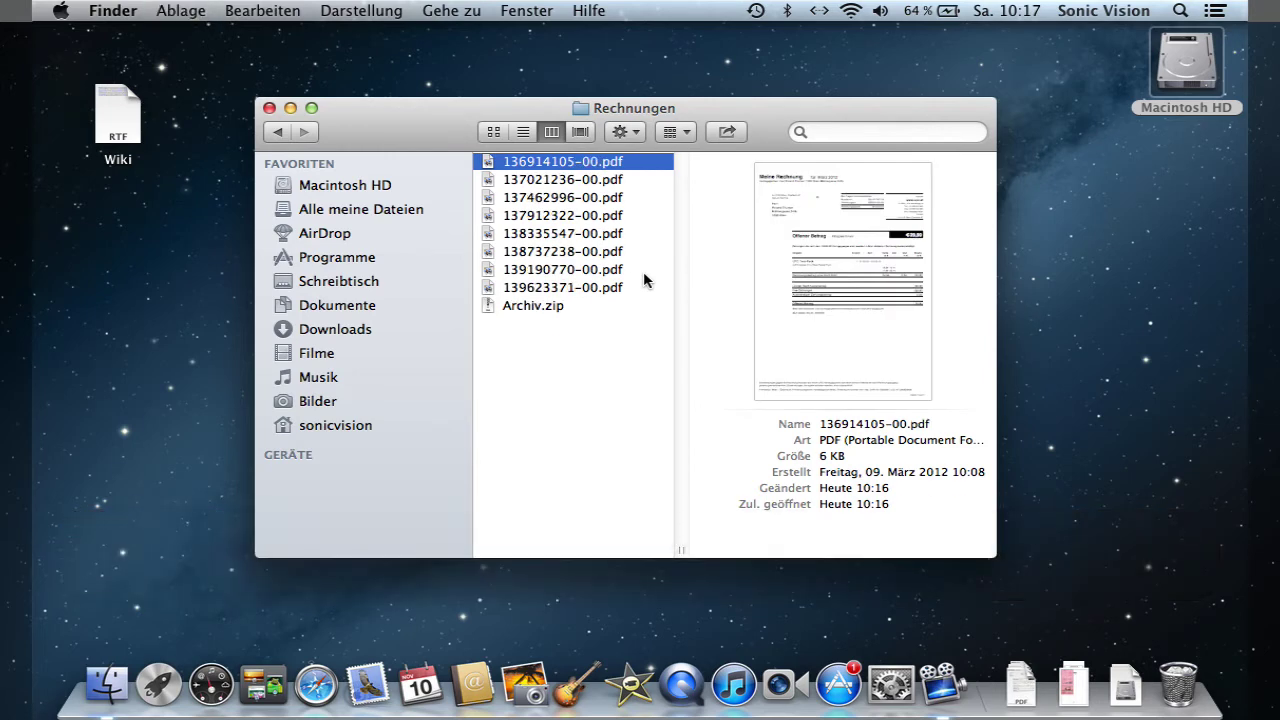
{"action": "left_click", "coordinate": [613, 290]}
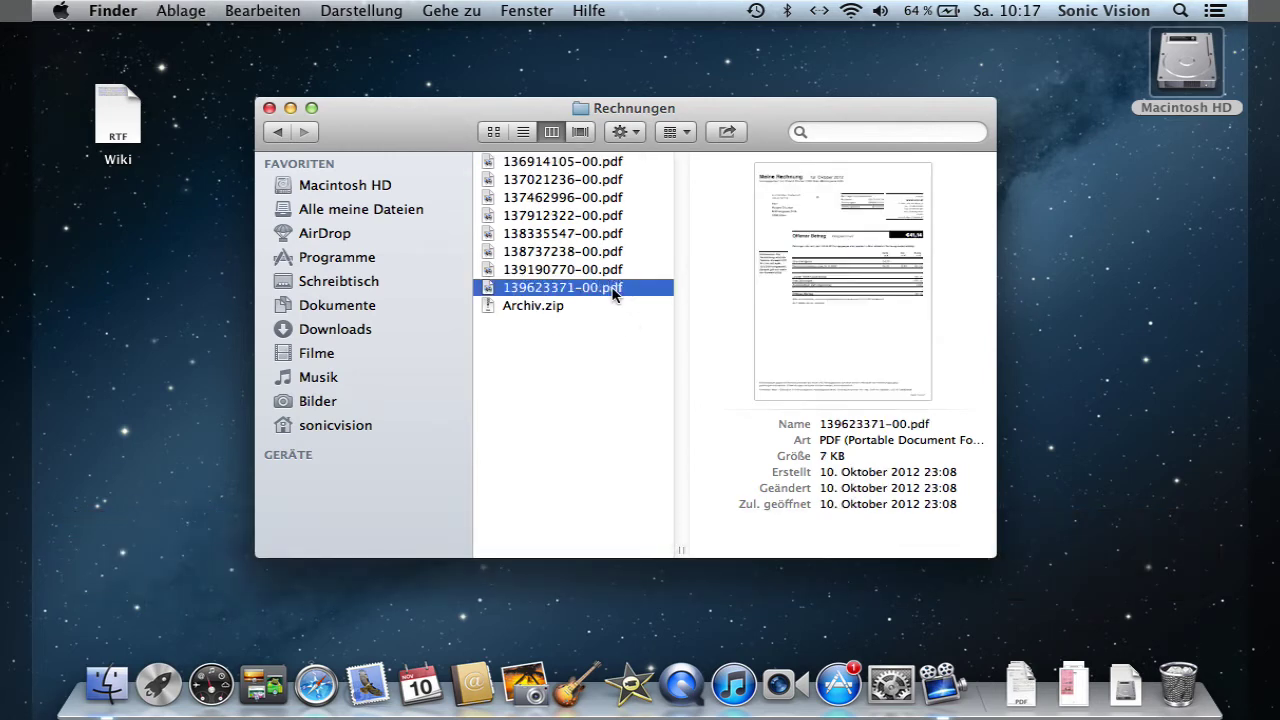
{"action": "right_click", "coordinate": [614, 290]}
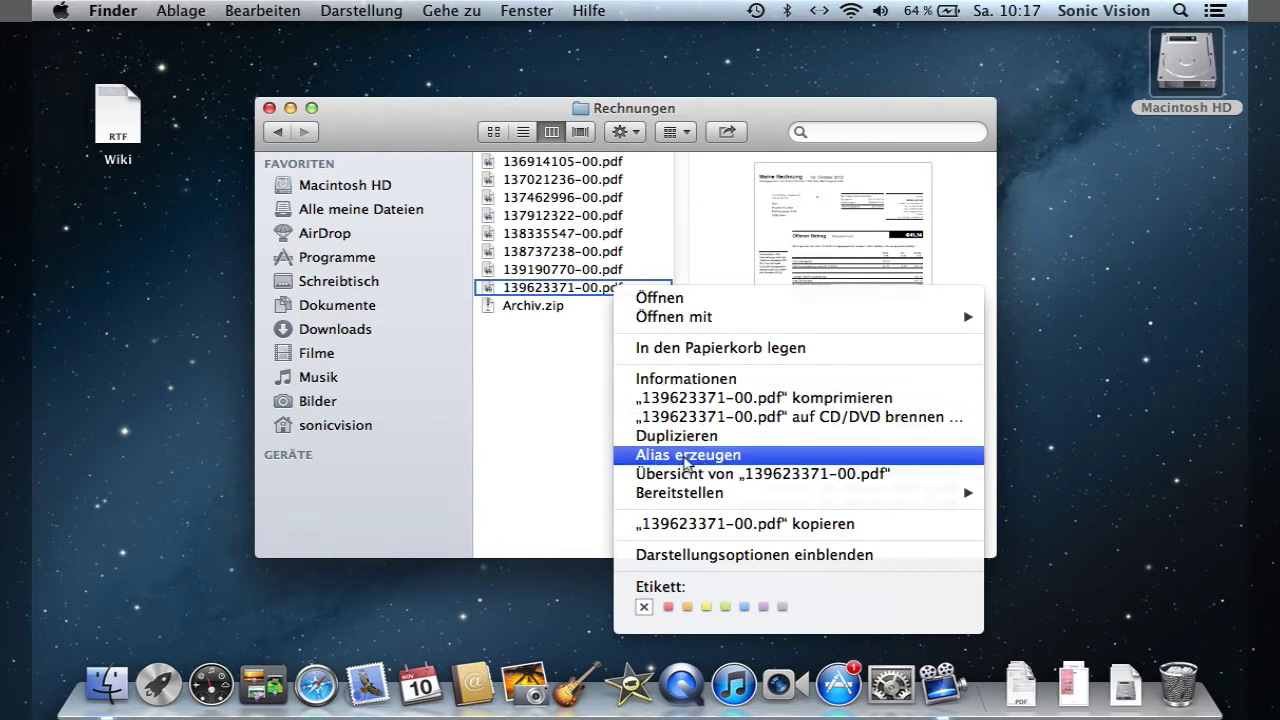
{"action": "left_click", "coordinate": [686, 456]}
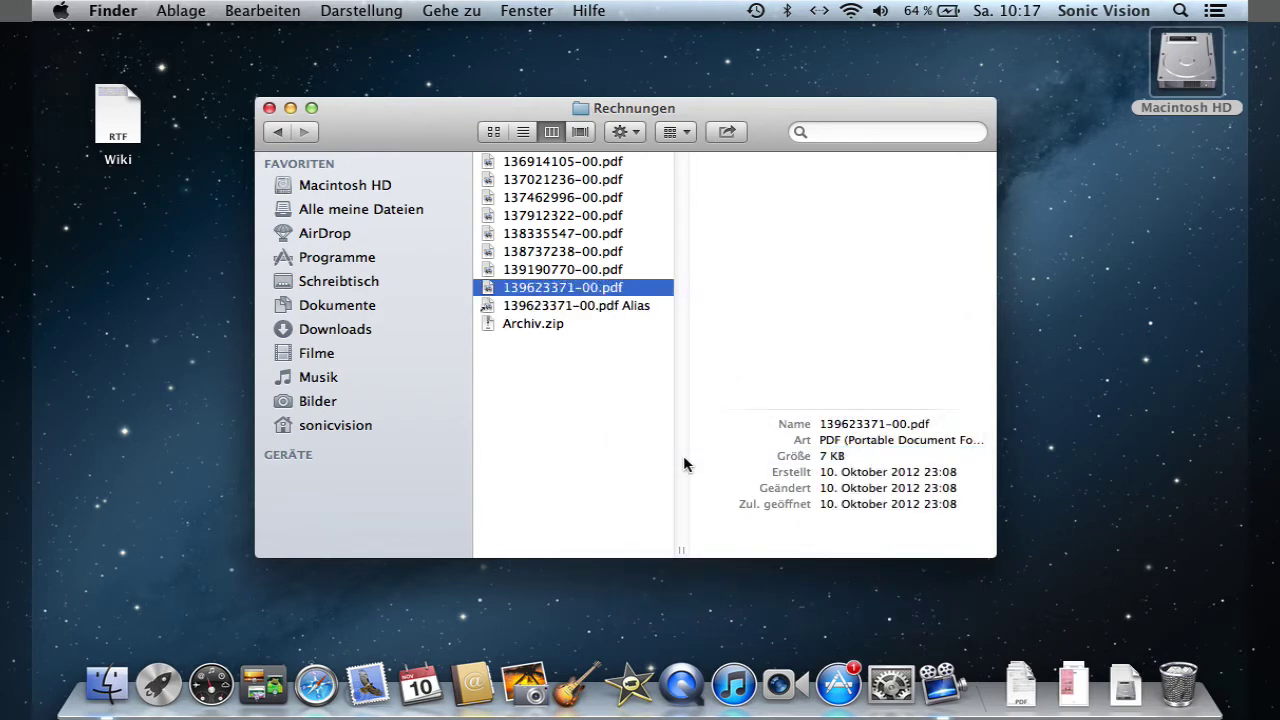
{"action": "left_click", "coordinate": [606, 440]}
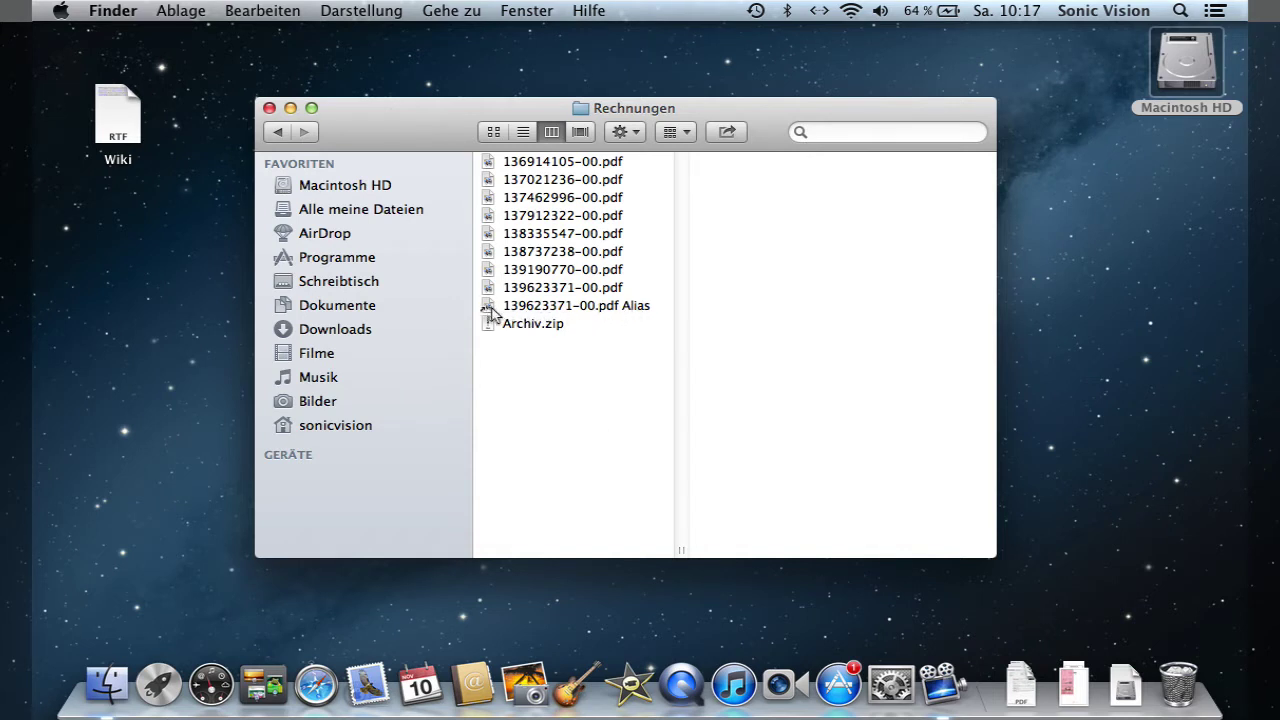
{"action": "left_click", "coordinate": [491, 313]}
{"action": "key", "text": "super+BackSpace"}
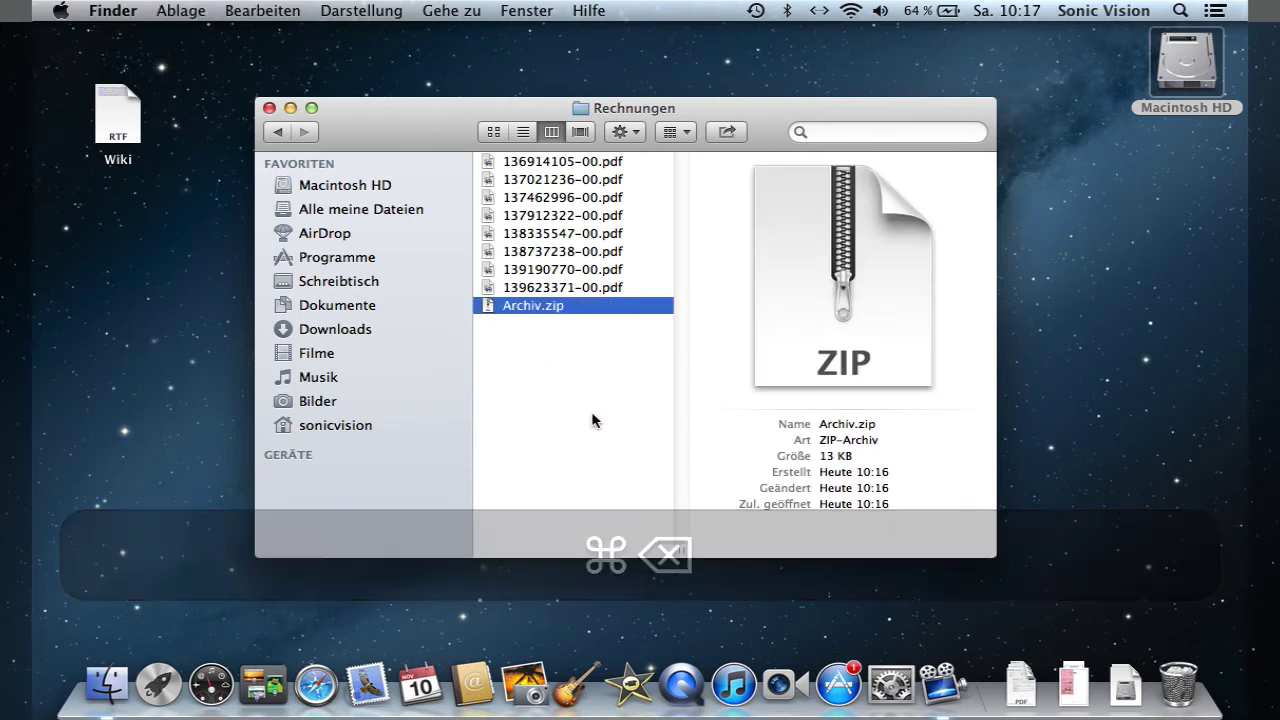
{"action": "left_click", "coordinate": [560, 292]}
{"action": "right_click", "coordinate": [560, 292]}
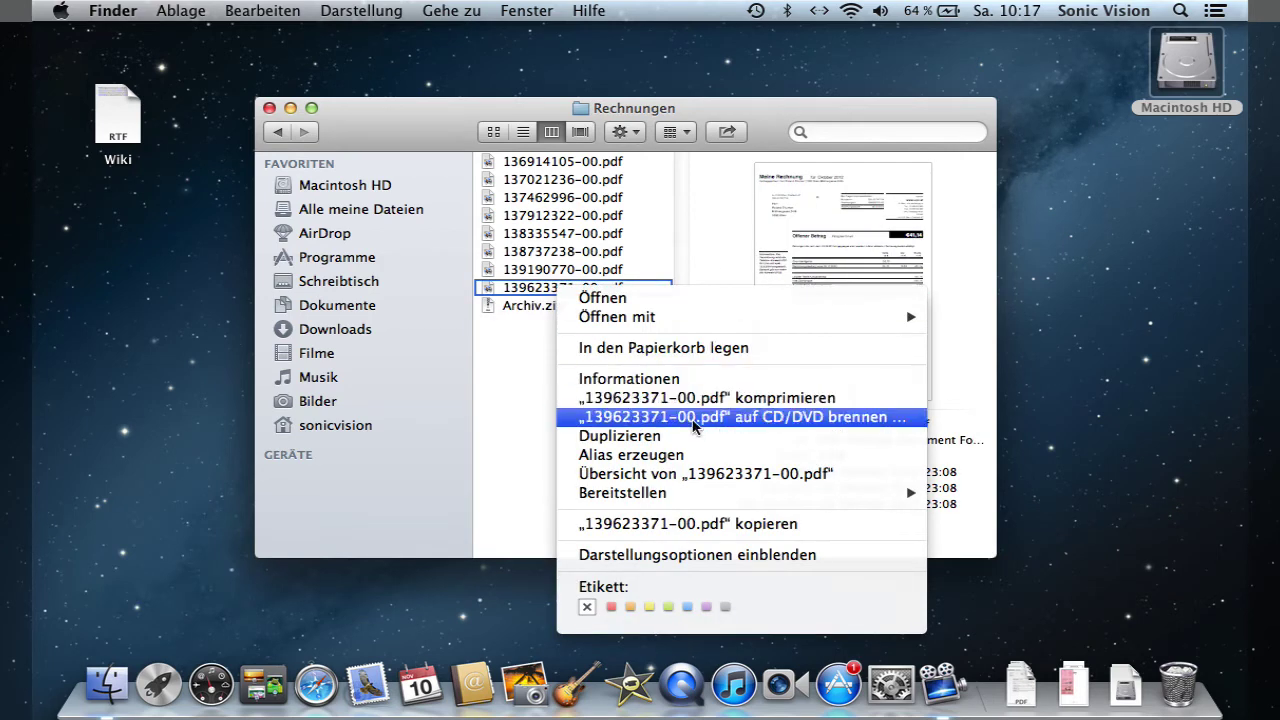
{"action": "left_click", "coordinate": [710, 474]}
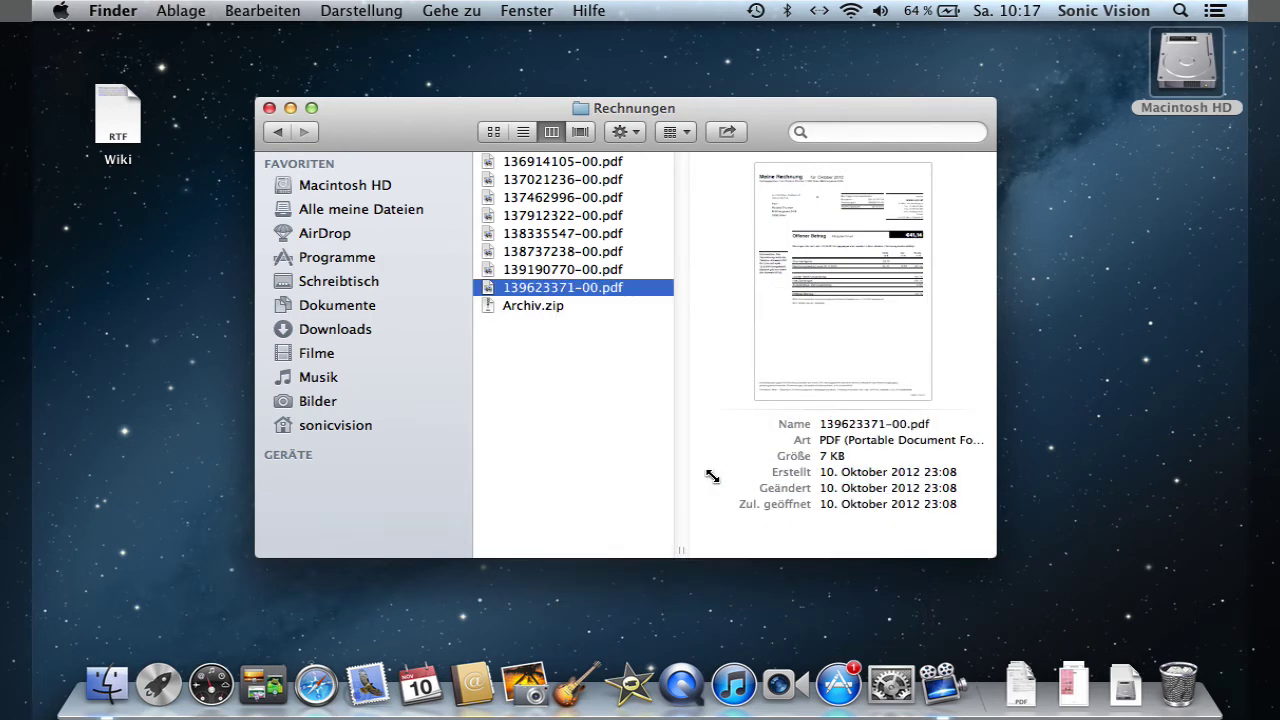
{"action": "key", "text": "space"}
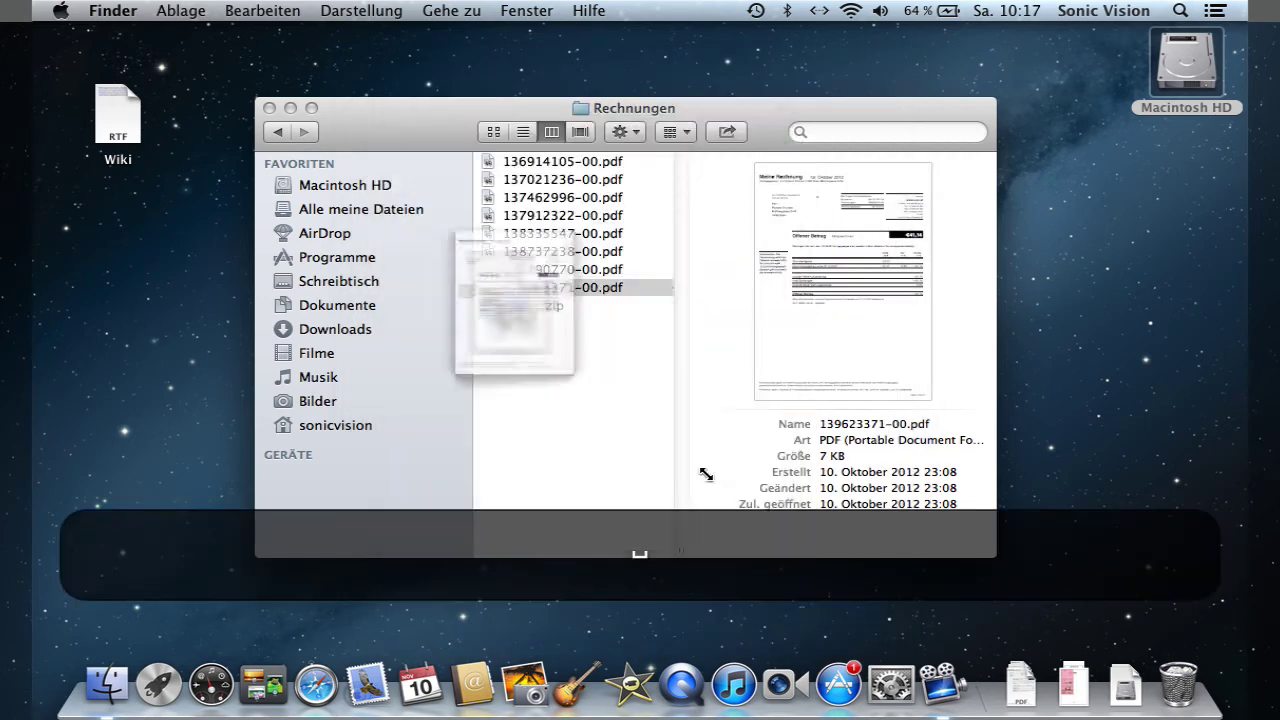
{"action": "left_click", "coordinate": [634, 457]}
{"action": "left_click", "coordinate": [591, 288]}
{"action": "key", "text": "space"}
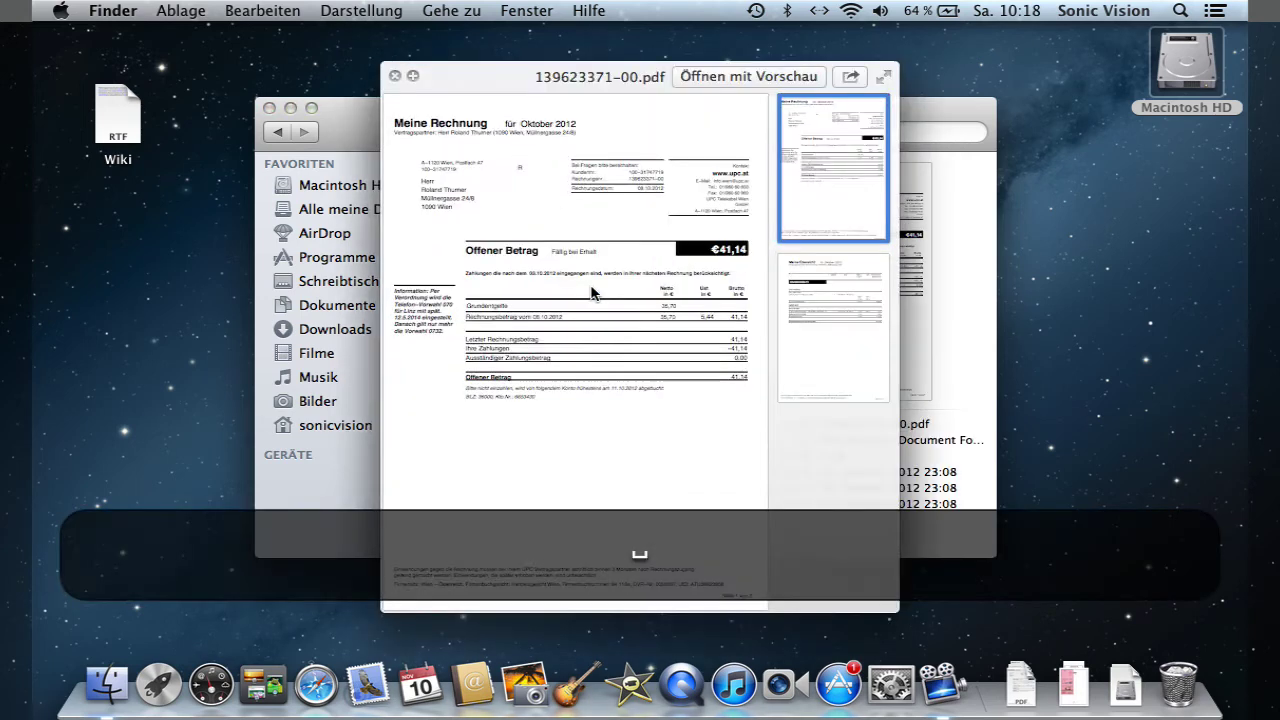
{"action": "key", "text": "space"}
{"action": "right_click", "coordinate": [591, 288]}
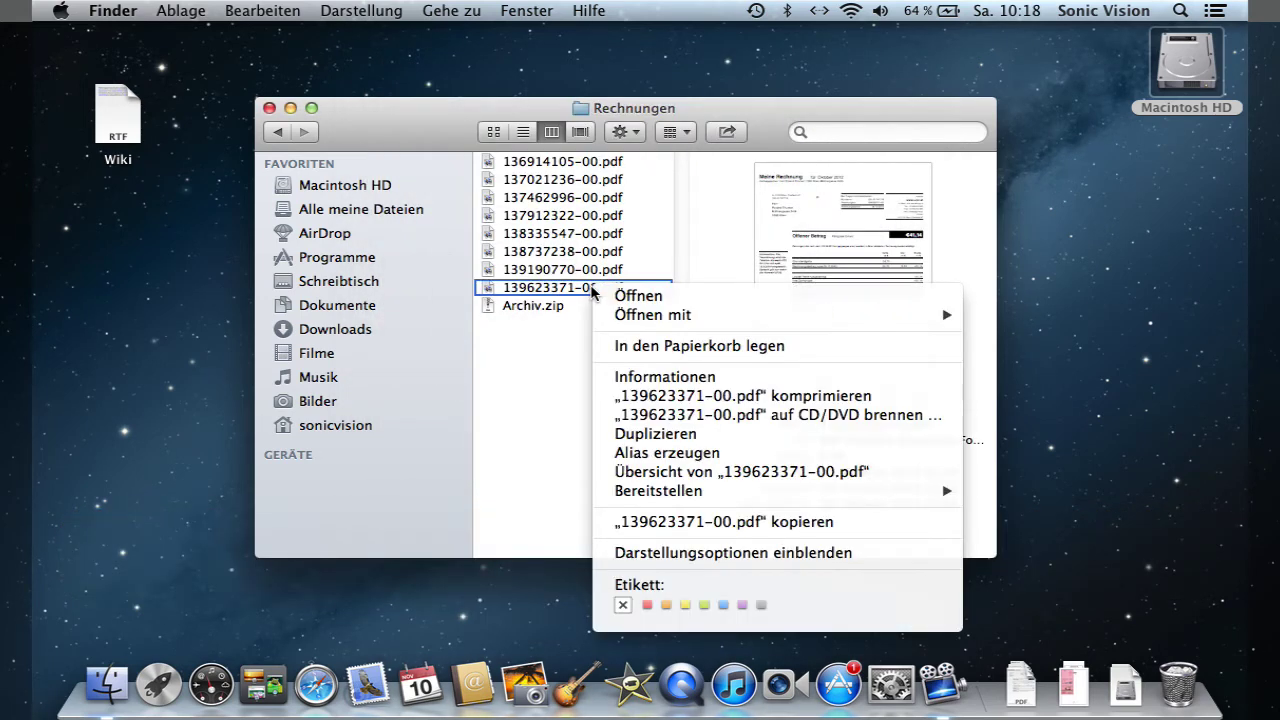
{"action": "mouse_move", "coordinate": [690, 500]}
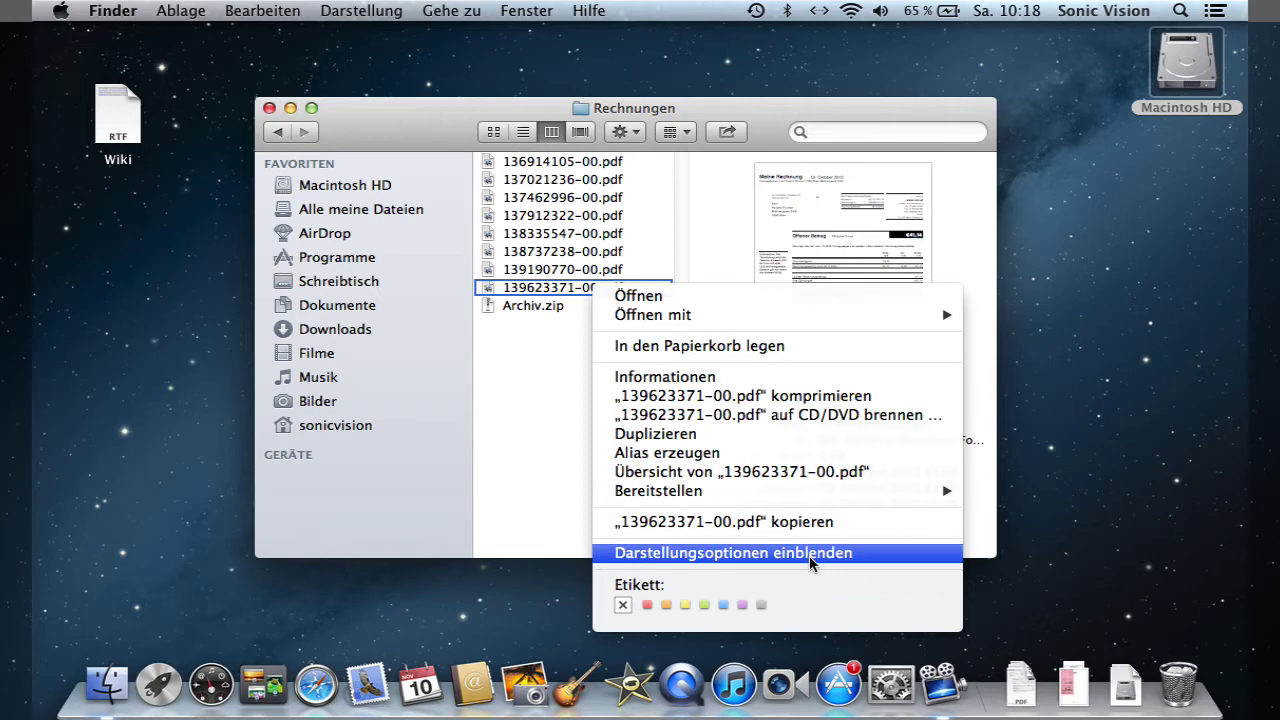
{"action": "left_click", "coordinate": [812, 560]}
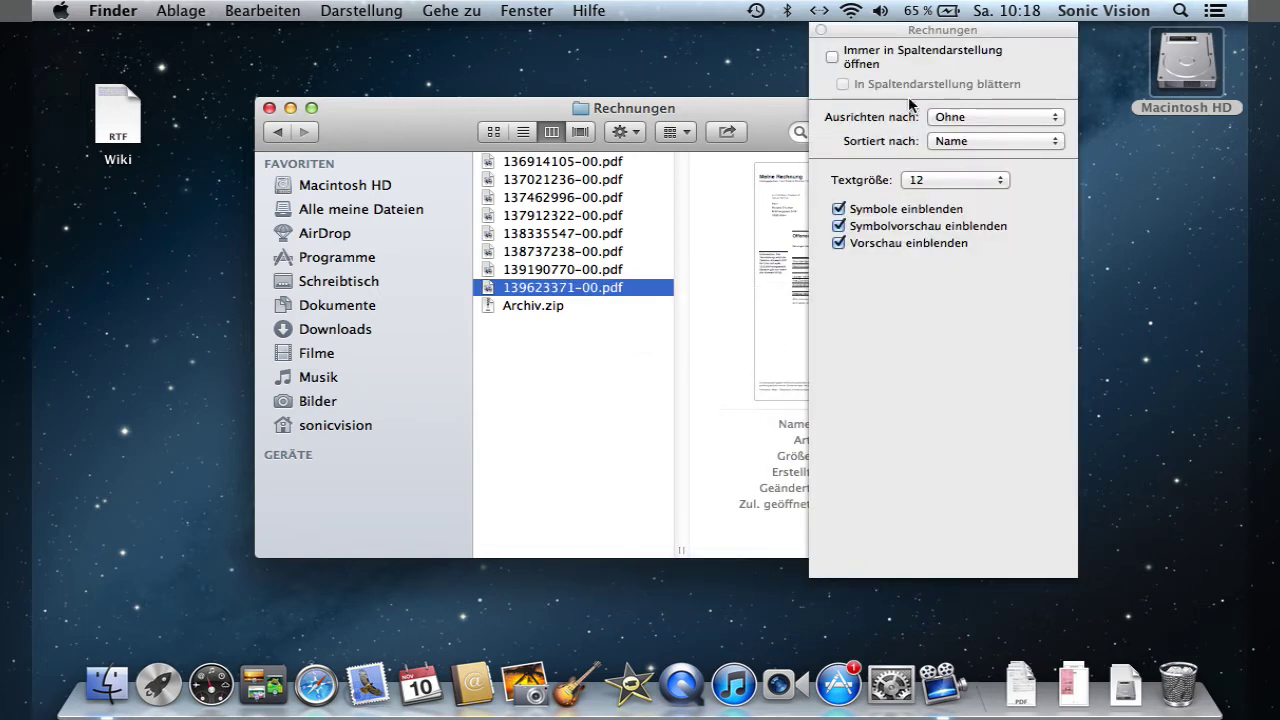
{"action": "left_click_drag", "start_coordinate": [881, 35], "coordinate": [783, 61]}
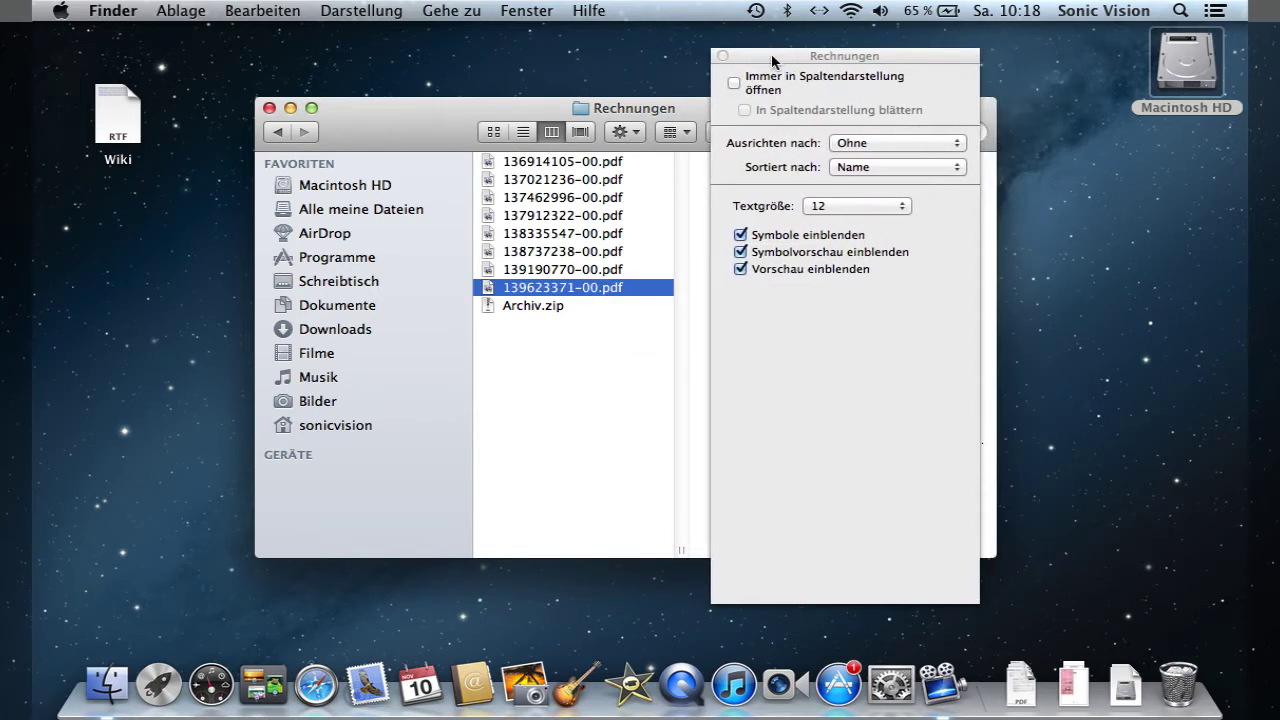
{"action": "left_click", "coordinate": [722, 56]}
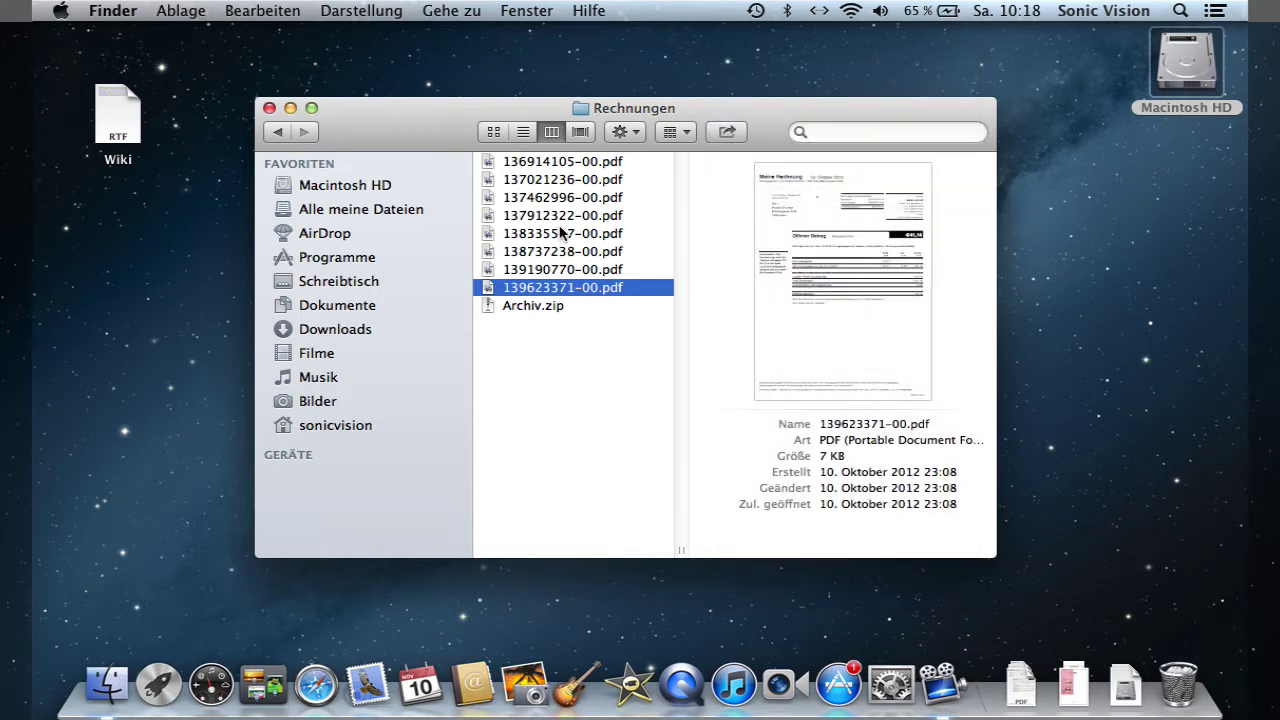
{"action": "right_click", "coordinate": [499, 291]}
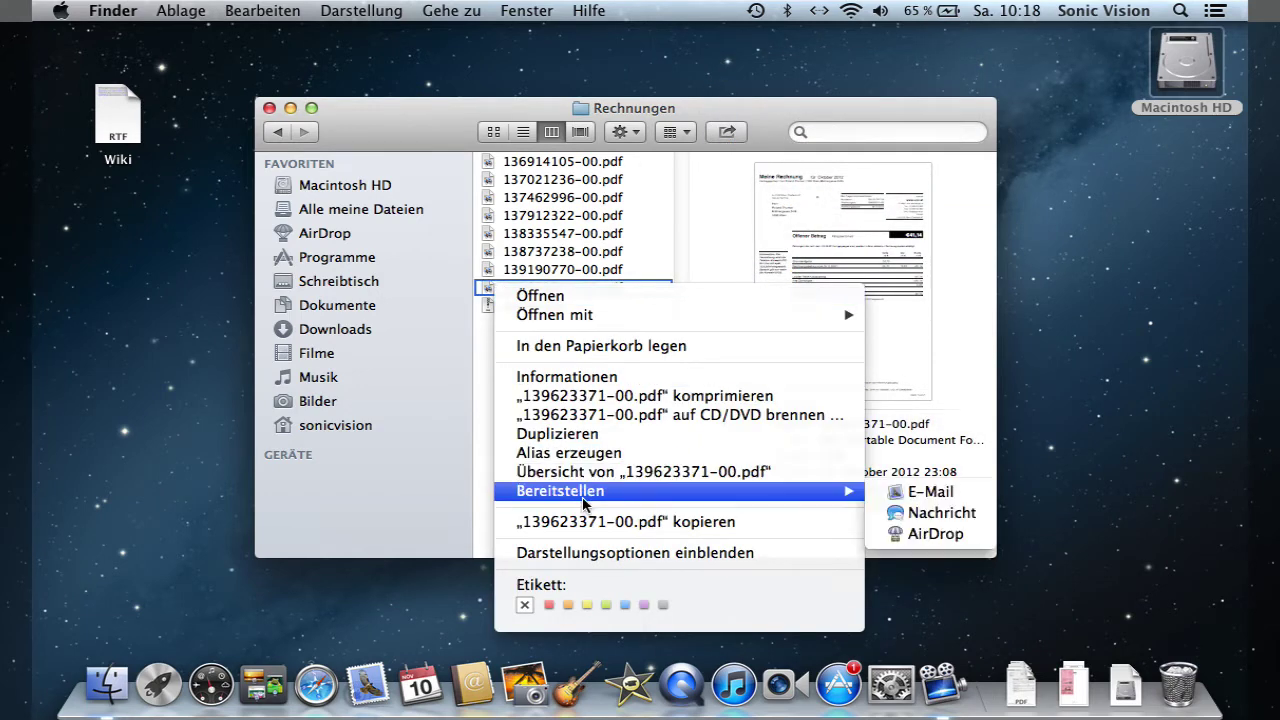
- Label 139623371-00.pdf red, 139190770-00.pdf blue and 138737238-00.pdf purple
{"action": "left_click", "coordinate": [548, 605]}
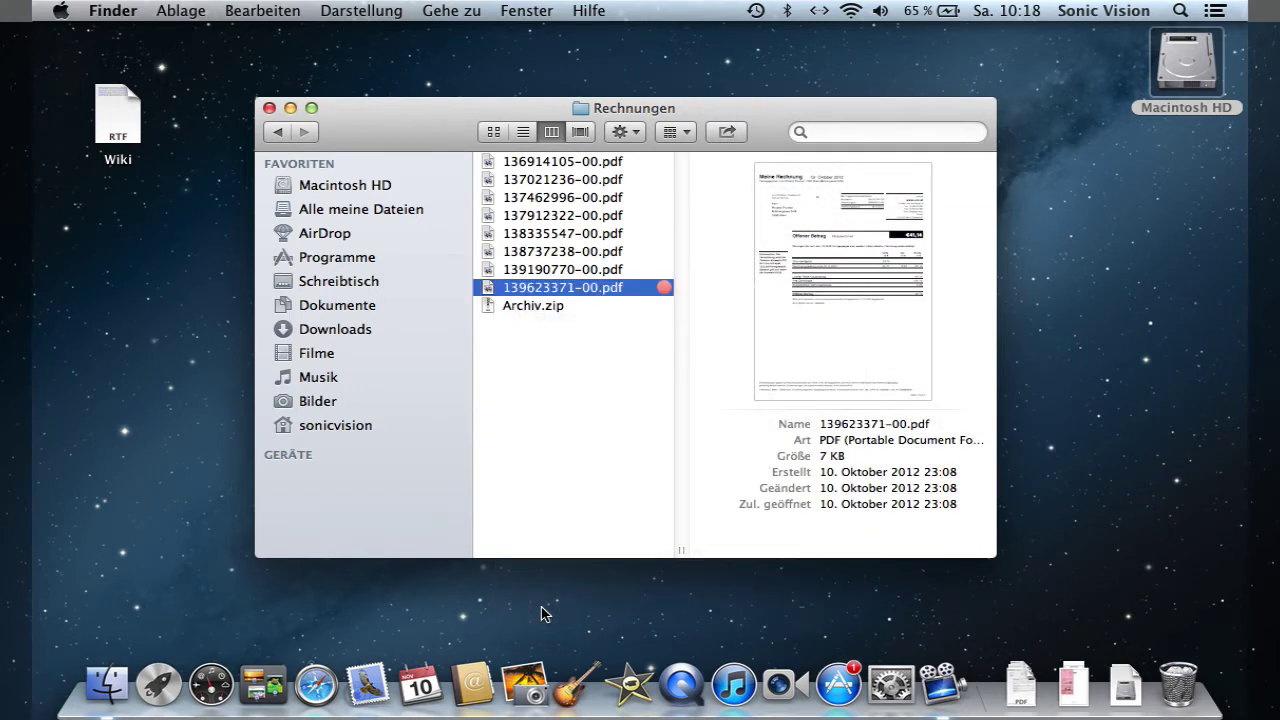
{"action": "left_click", "coordinate": [593, 365]}
{"action": "right_click", "coordinate": [558, 269]}
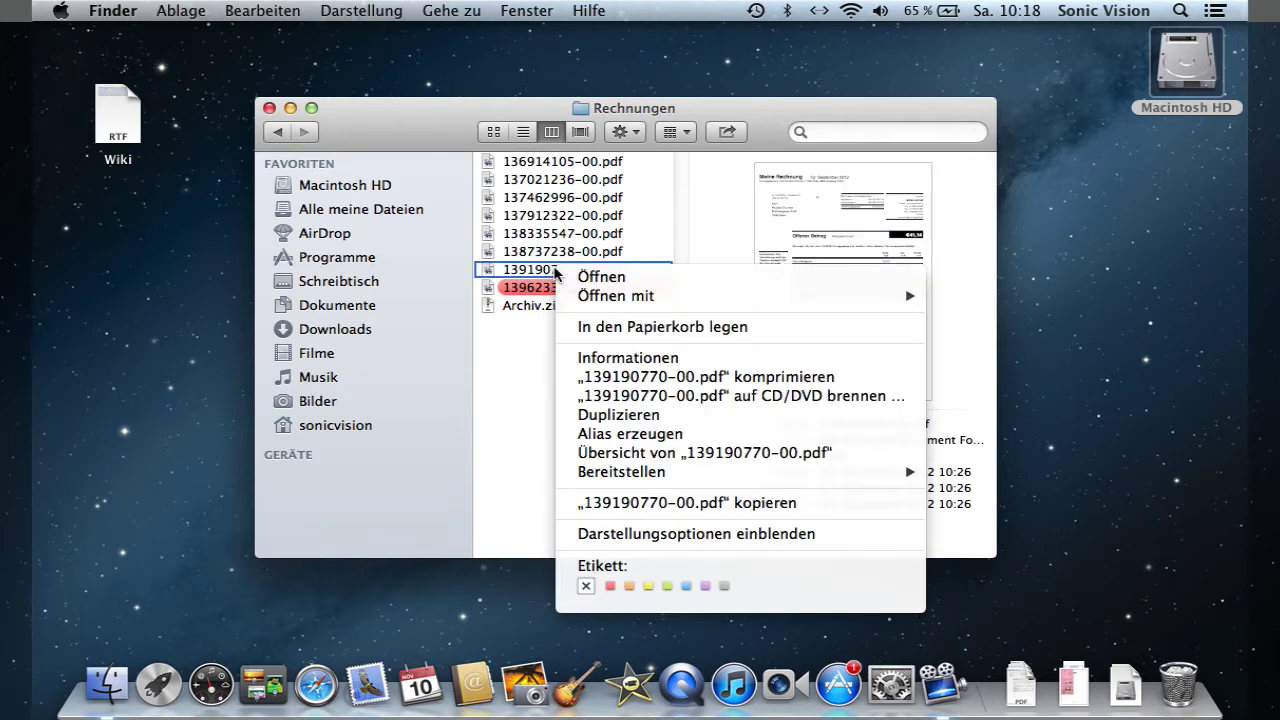
{"action": "left_click", "coordinate": [686, 586]}
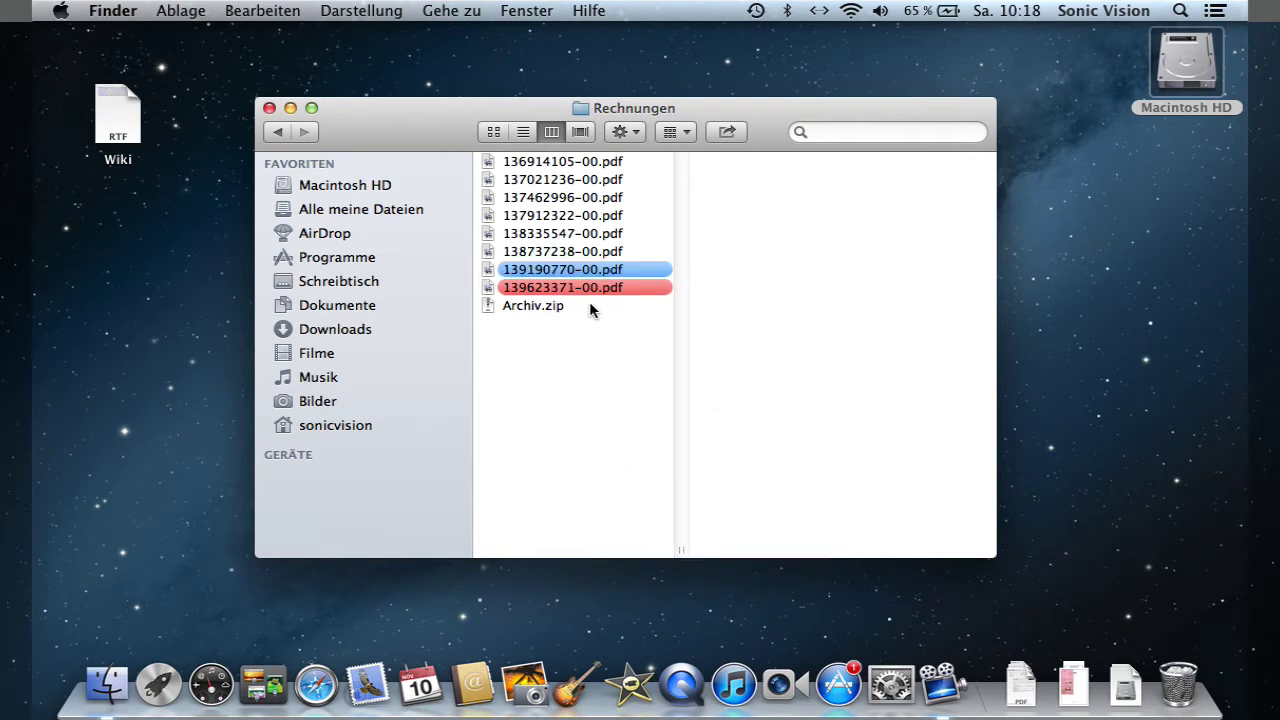
{"action": "left_click", "coordinate": [582, 251]}
{"action": "right_click", "coordinate": [582, 251]}
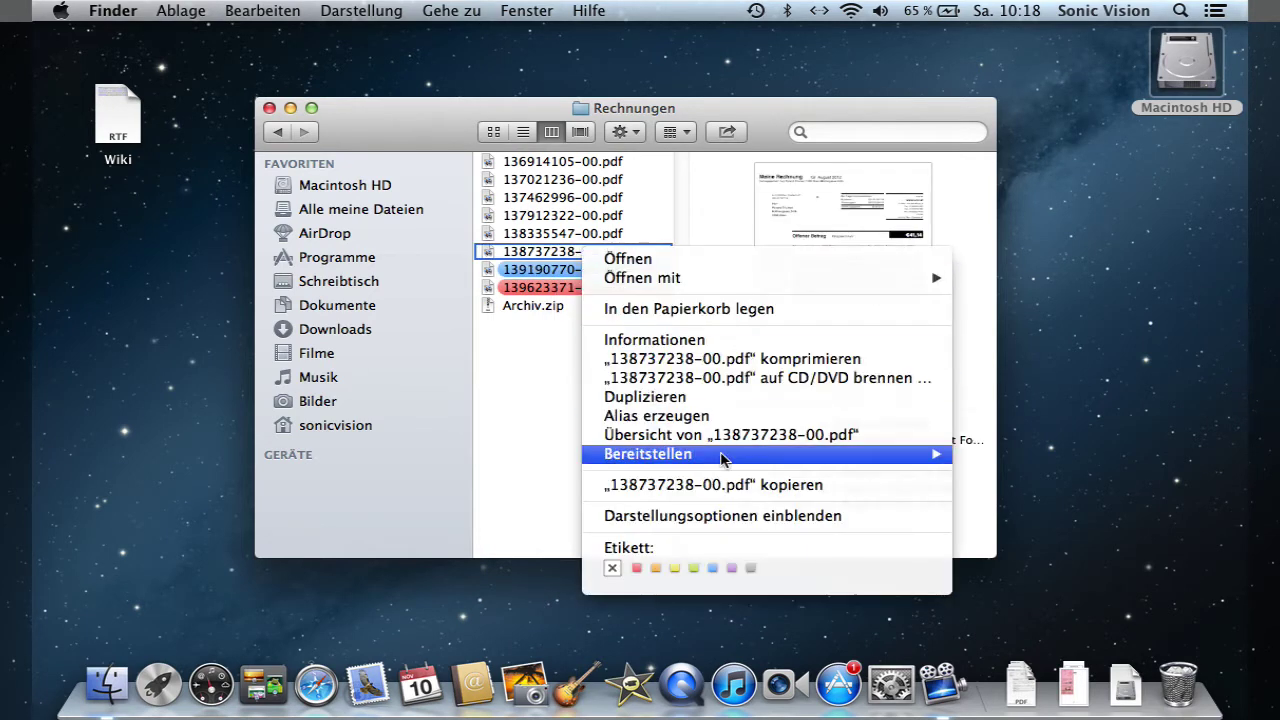
{"action": "left_click", "coordinate": [731, 568]}
{"action": "left_click", "coordinate": [627, 381]}
- Remove the red label from 139623371-00.pdf and create a new folder with ⇧⌘N
{"action": "right_click", "coordinate": [619, 289]}
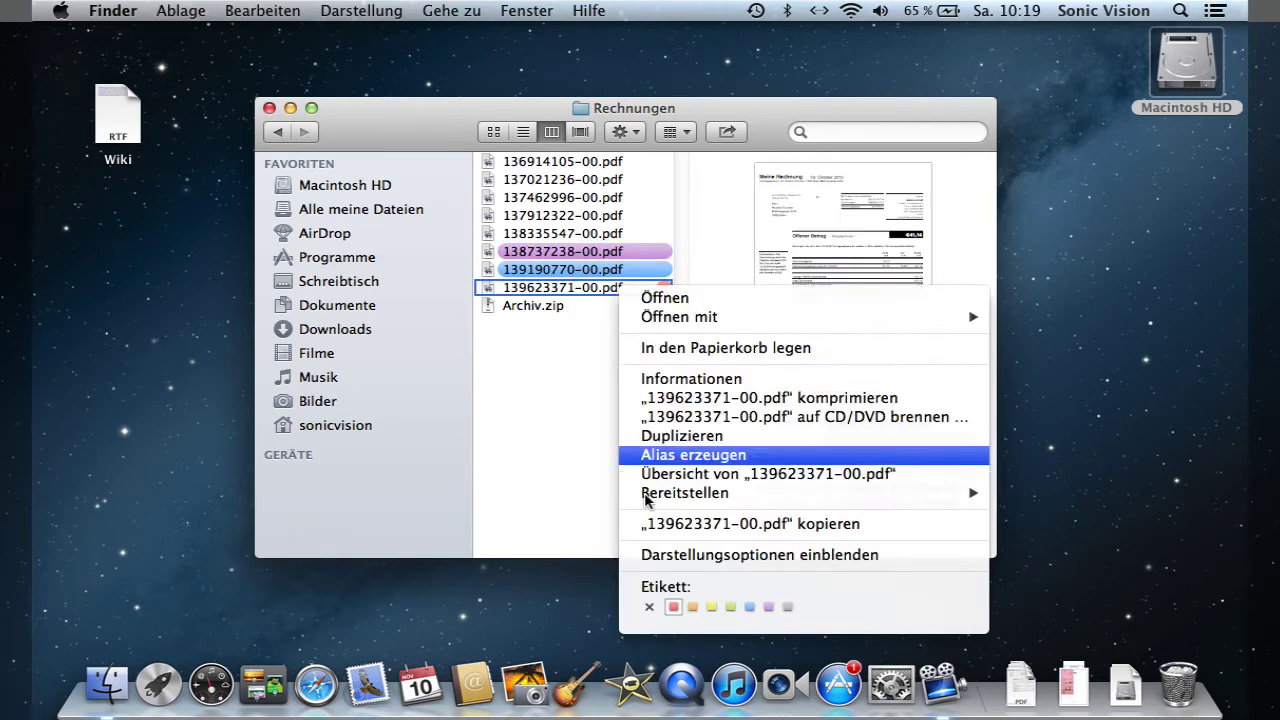
{"action": "left_click", "coordinate": [650, 608]}
{"action": "left_click", "coordinate": [641, 496]}
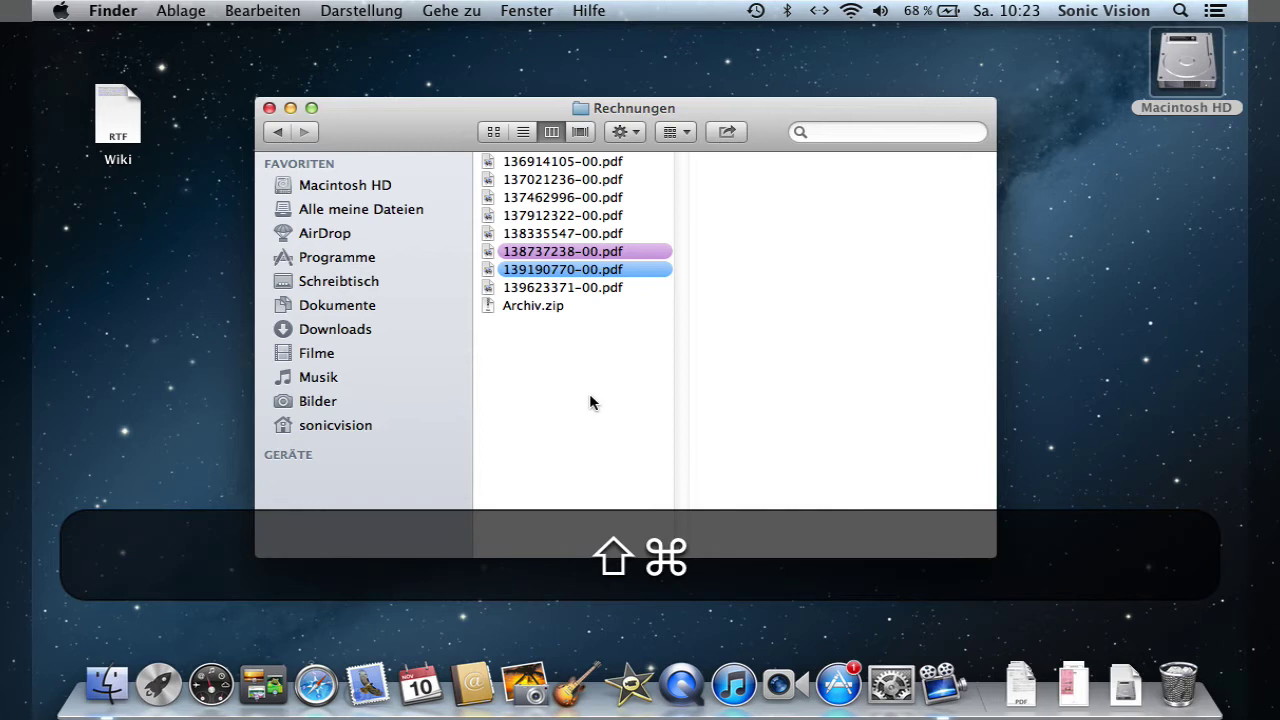
{"action": "key", "text": "shift+super+n"}
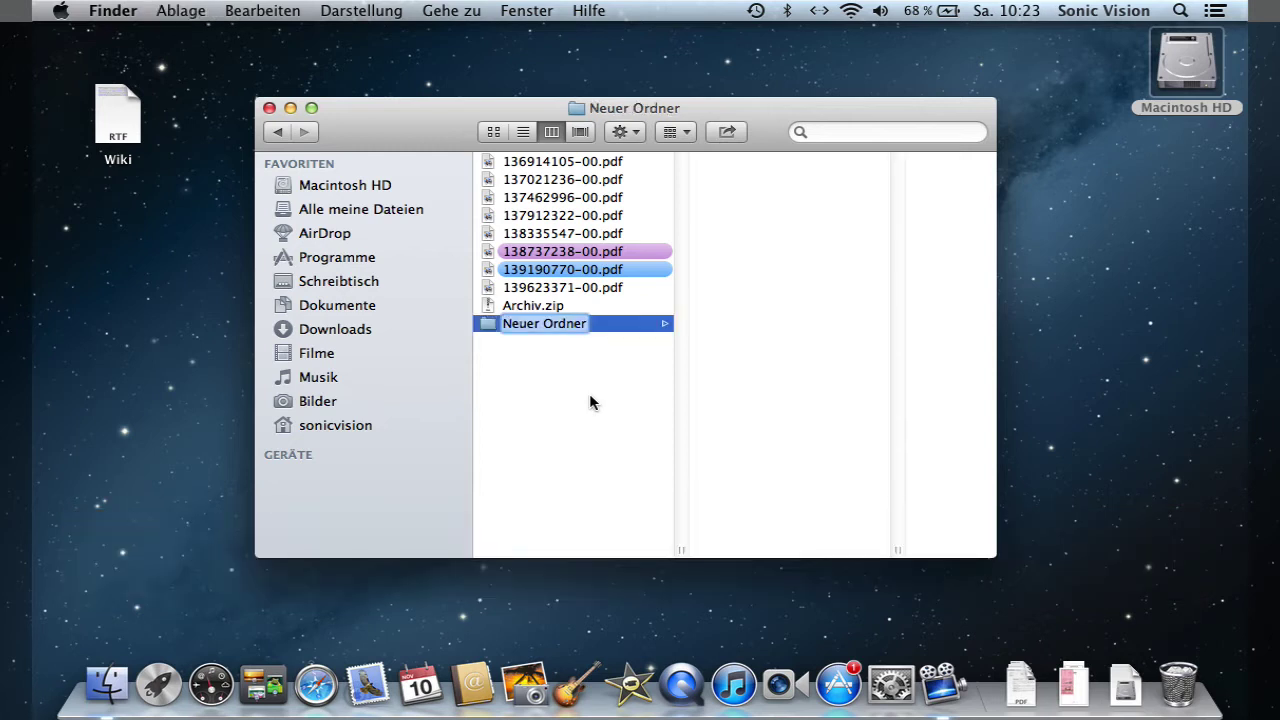
- Name the new folder fasd and add a second folder keeping the name Neuer Ordner
{"action": "type", "text": "fasd"}
{"action": "key", "text": "Return"}
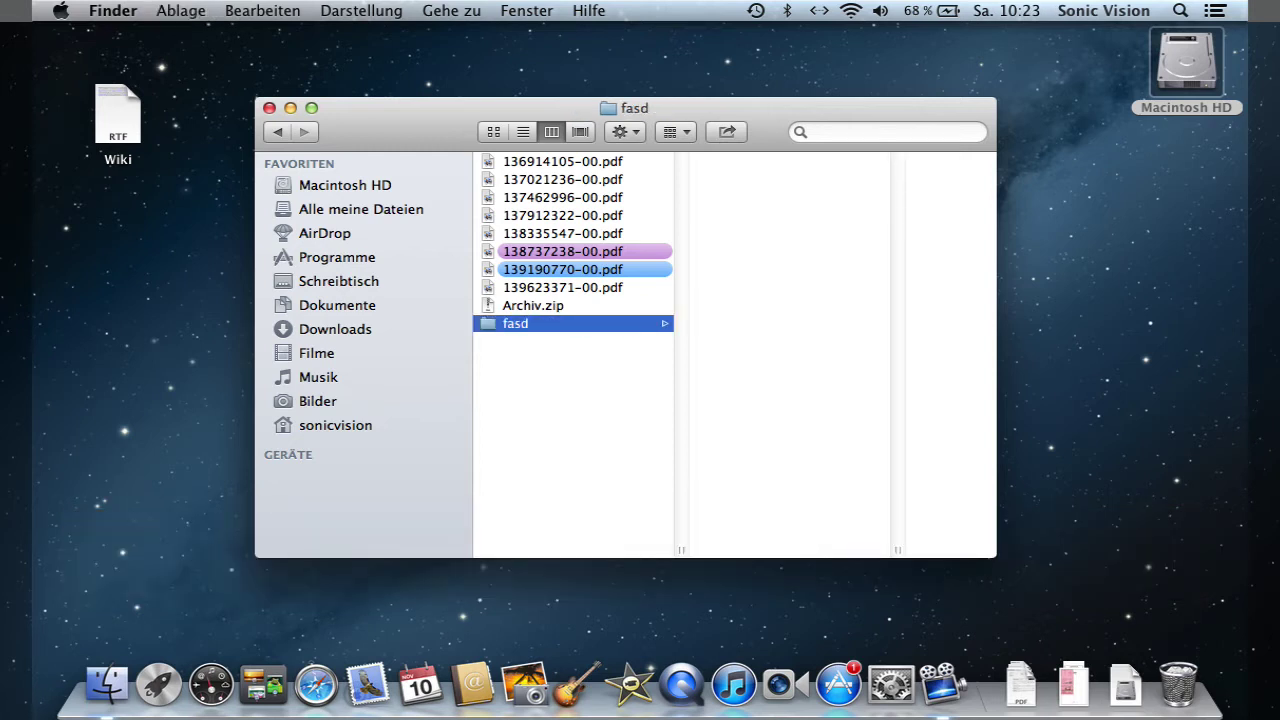
{"action": "right_click", "coordinate": [518, 375]}
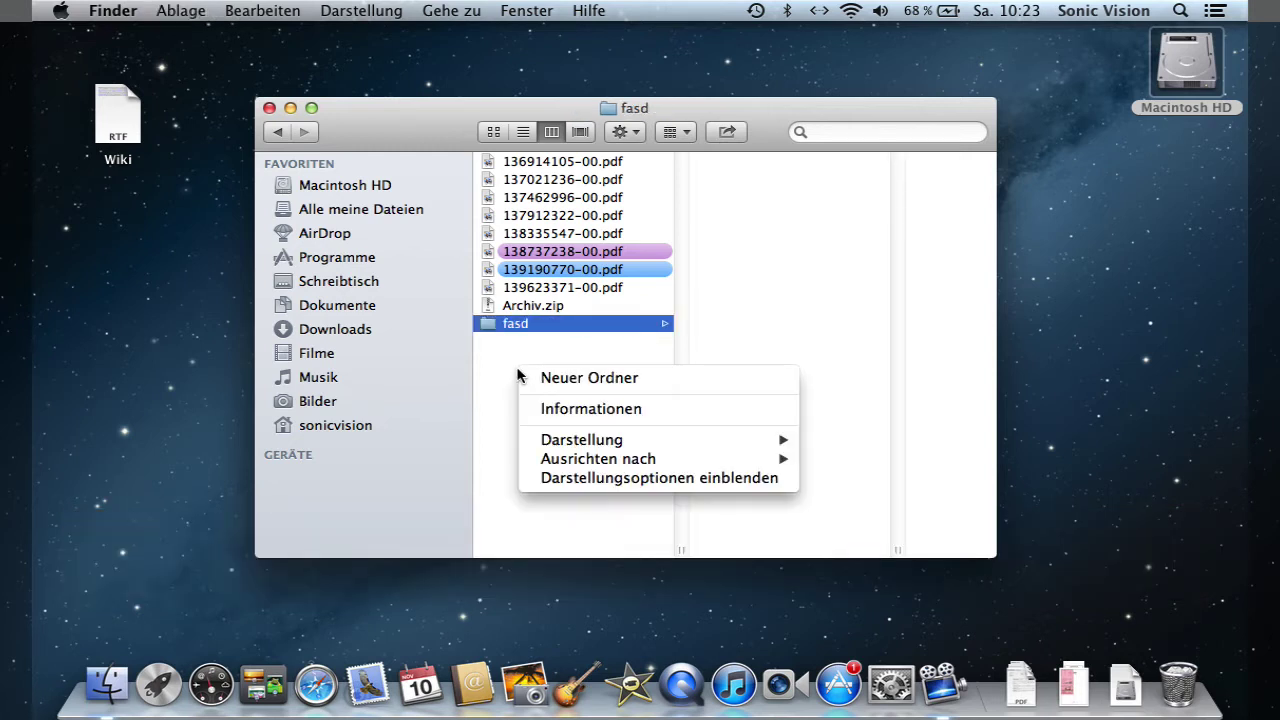
{"action": "left_click", "coordinate": [545, 377]}
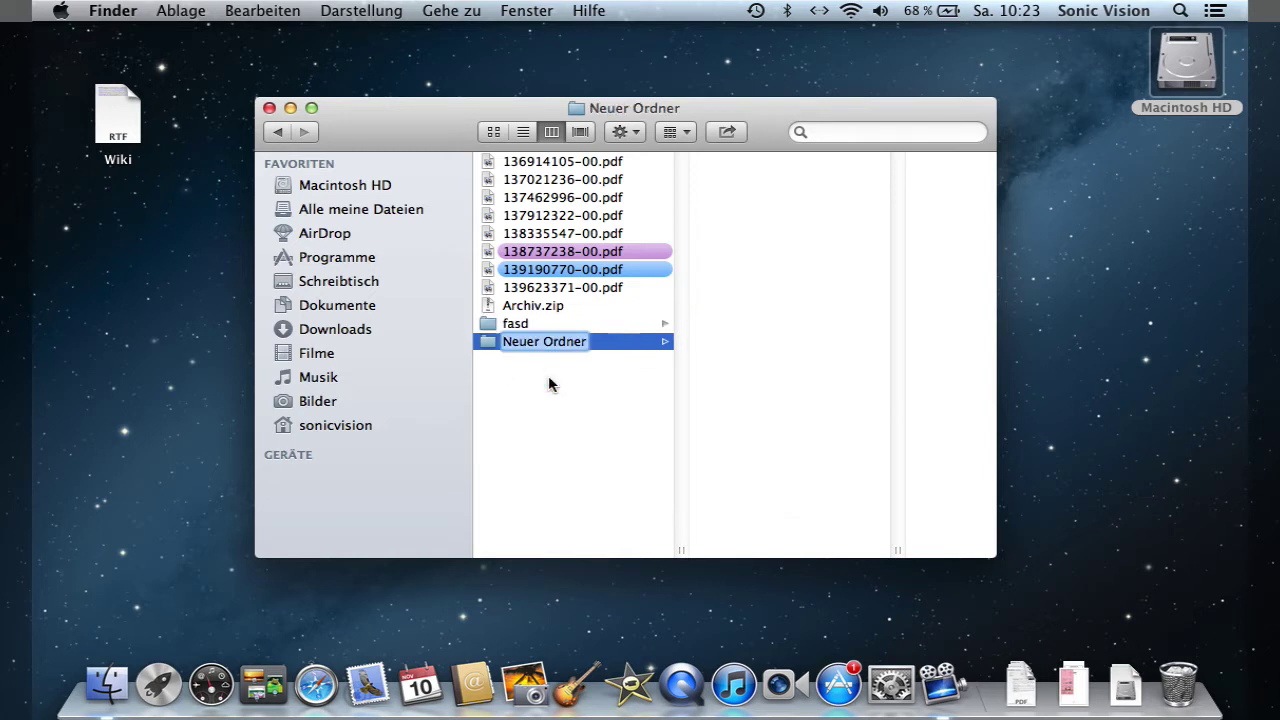
{"action": "key", "text": "Return"}
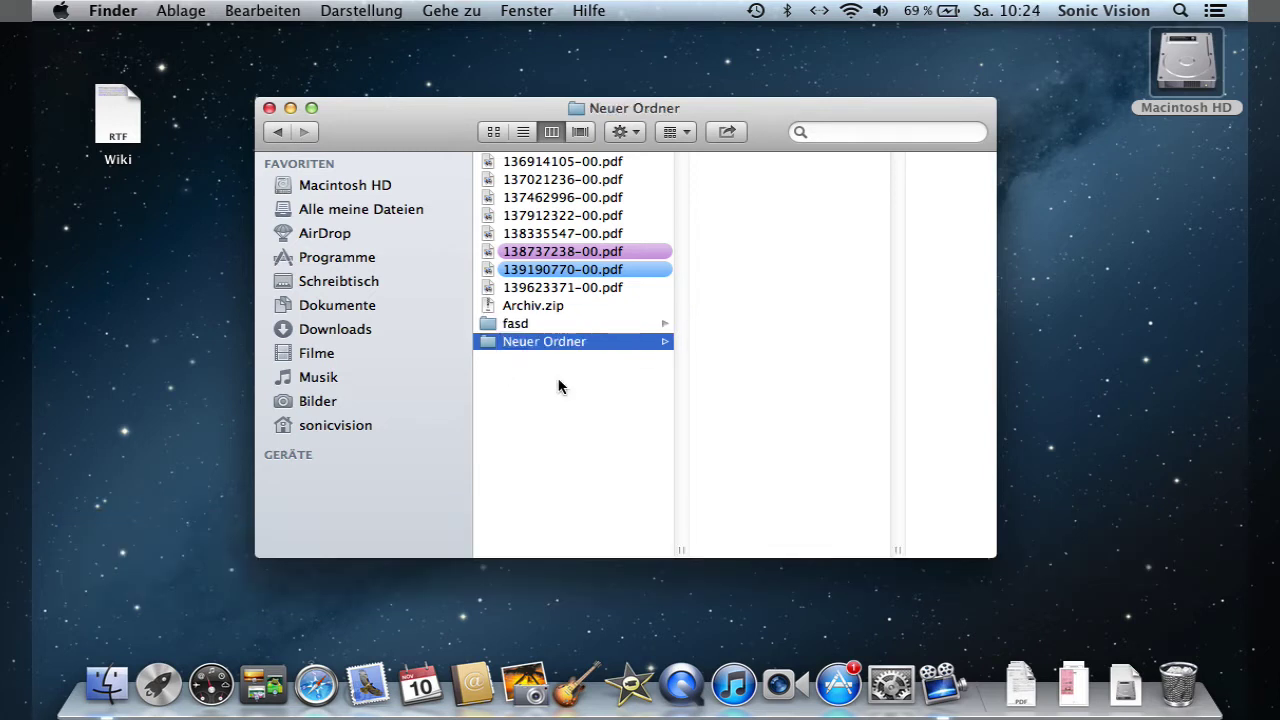
- Try arranging by Art and Zuletzt geöffnet, then set Ohne and switch to List view
{"action": "left_click", "coordinate": [680, 131]}
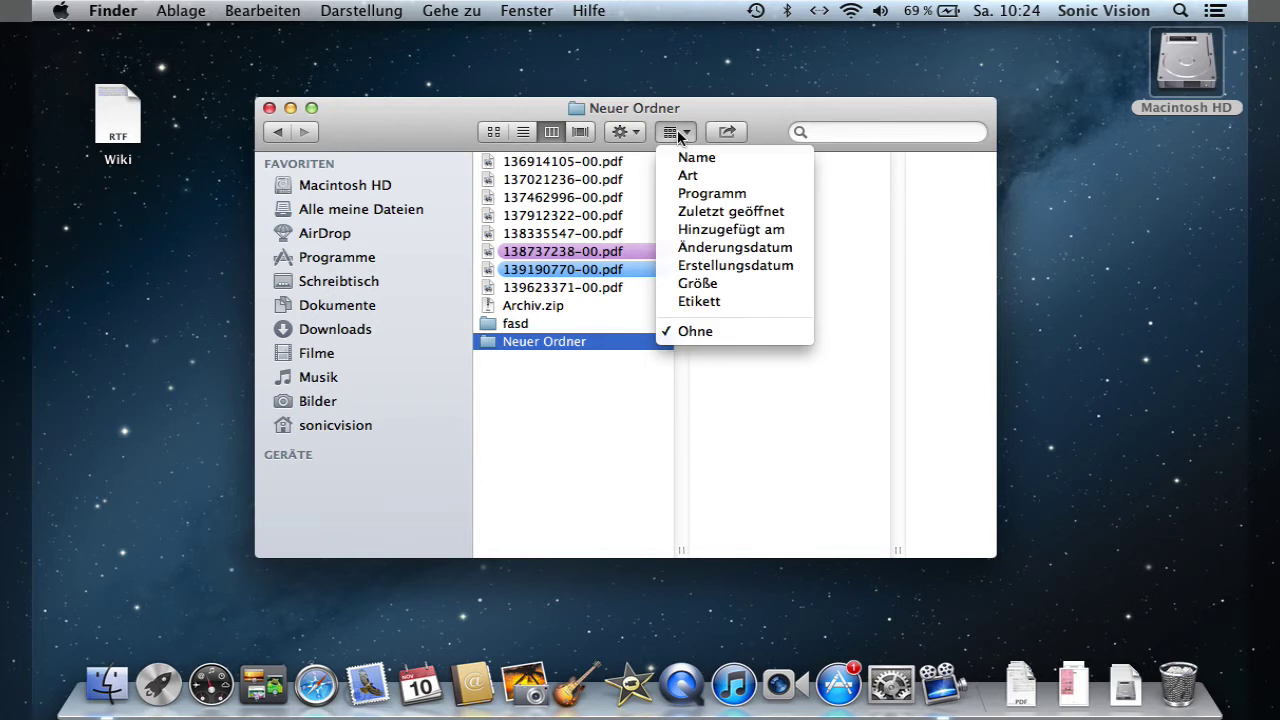
{"action": "left_click", "coordinate": [692, 158]}
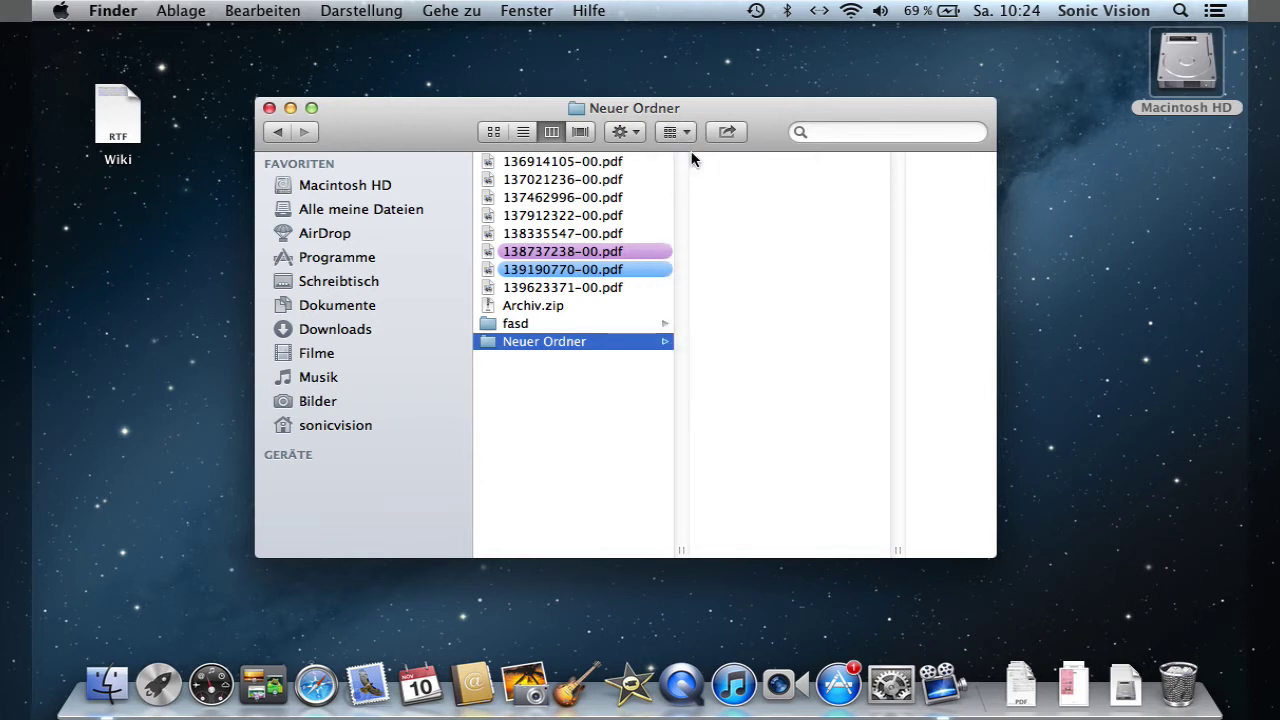
{"action": "left_click", "coordinate": [680, 131]}
{"action": "left_click", "coordinate": [690, 186]}
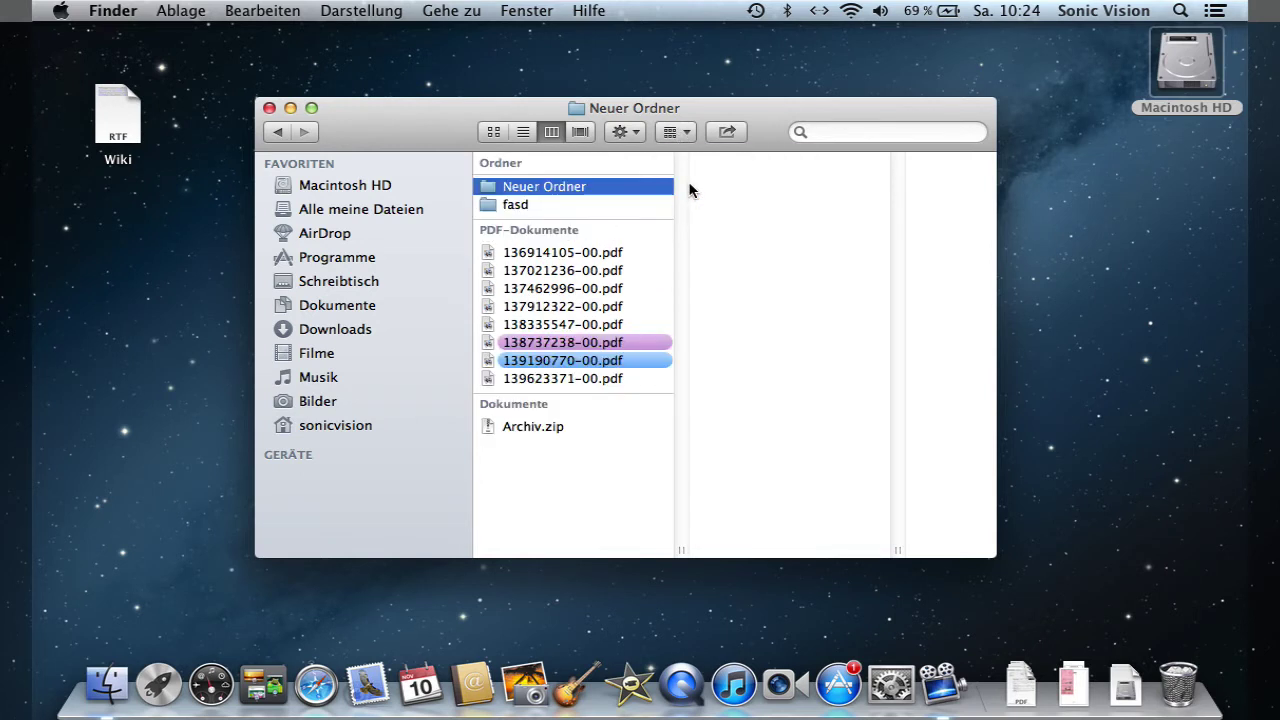
{"action": "left_click", "coordinate": [672, 133]}
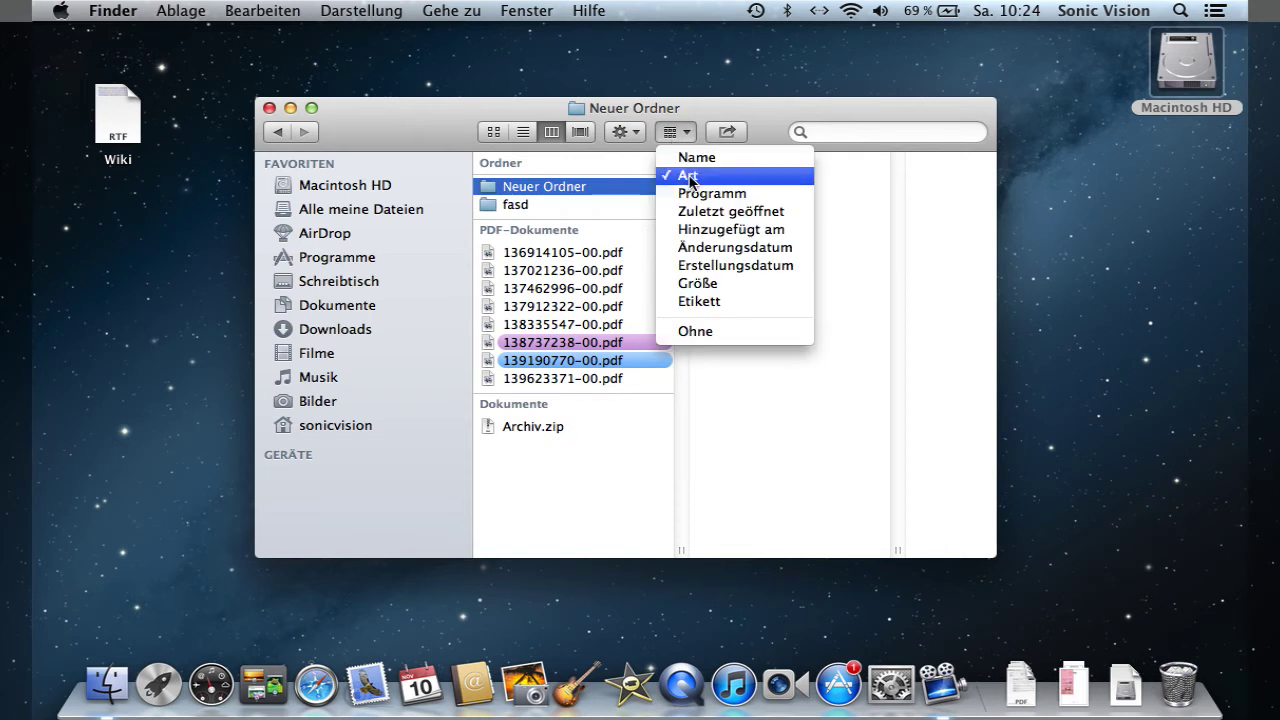
{"action": "left_click", "coordinate": [714, 211]}
{"action": "left_click", "coordinate": [678, 131]}
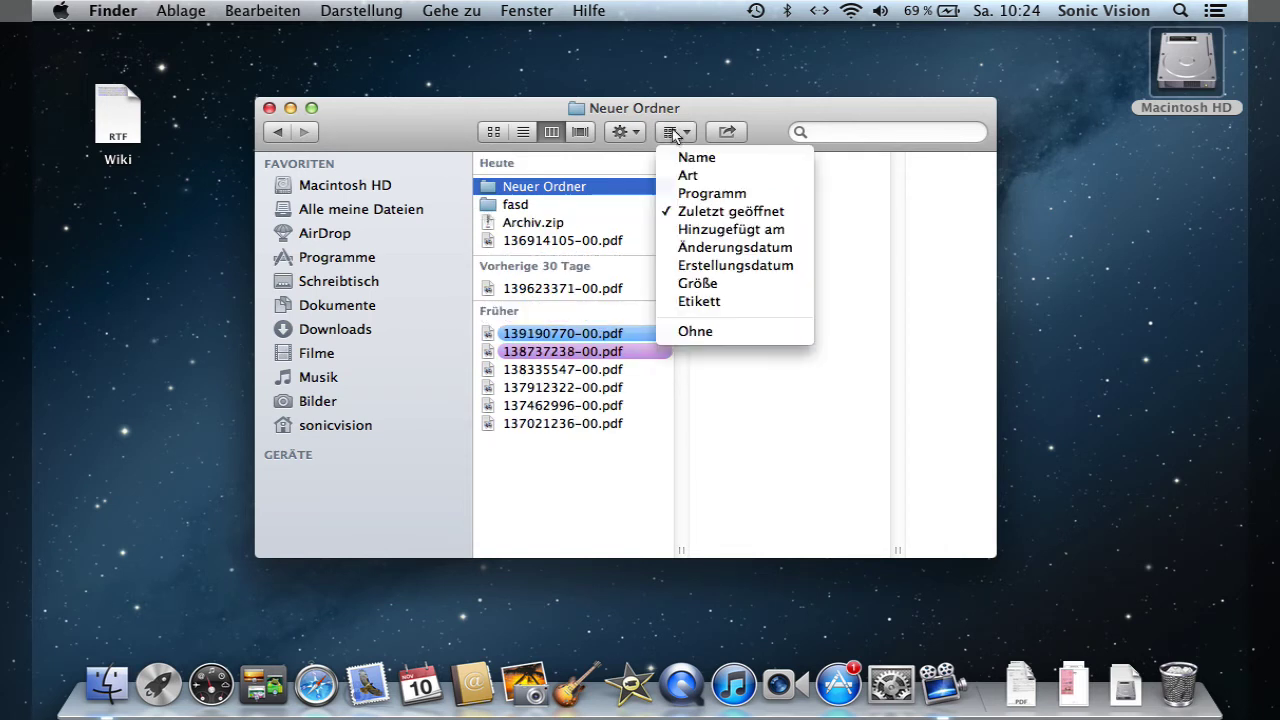
{"action": "left_click", "coordinate": [718, 331]}
{"action": "left_click", "coordinate": [560, 197]}
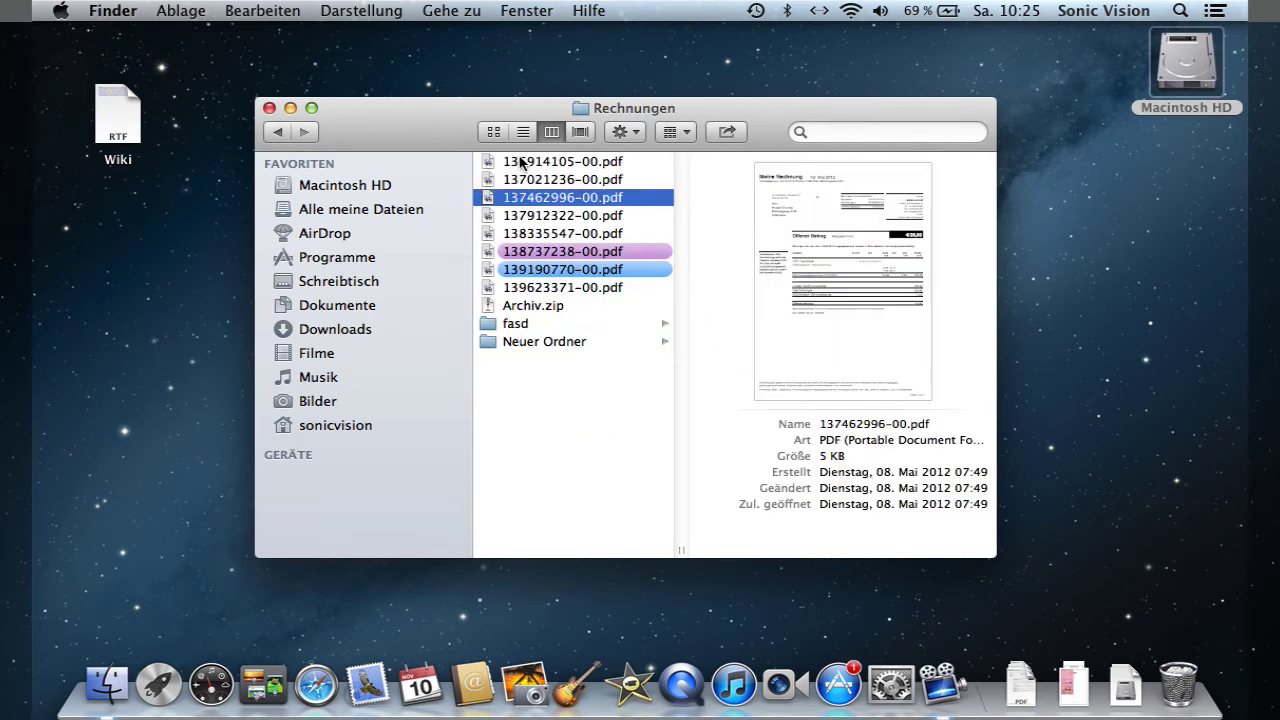
{"action": "left_click", "coordinate": [523, 132]}
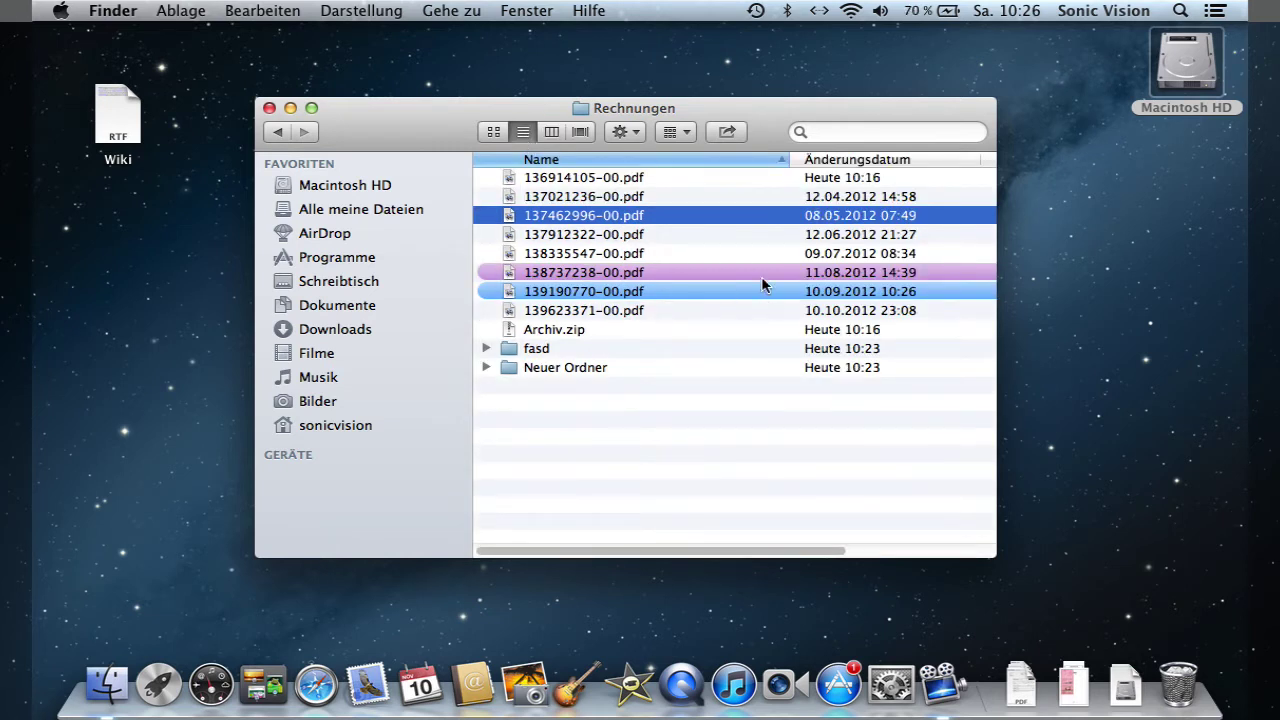
- Send the desktop Wiki.rtf via AirDrop to the nearby Mac and save it there with Sichern
{"action": "left_click", "coordinate": [727, 132]}
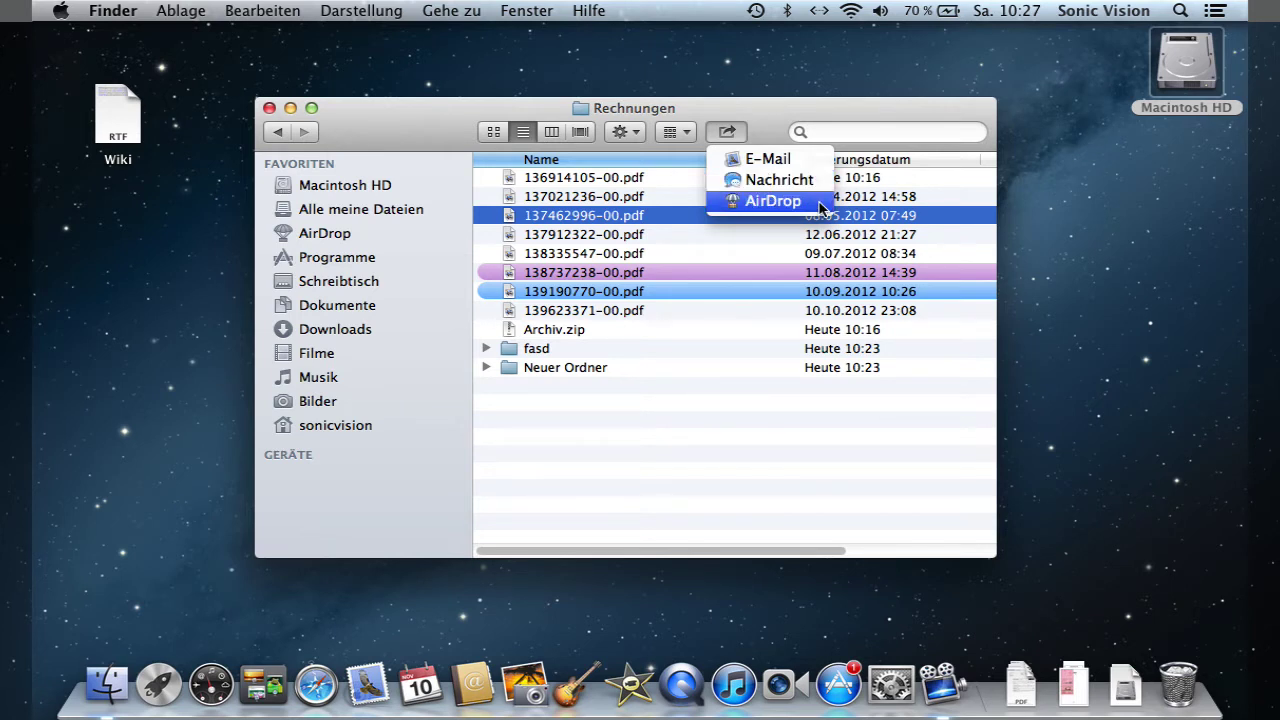
{"action": "left_click", "coordinate": [766, 457]}
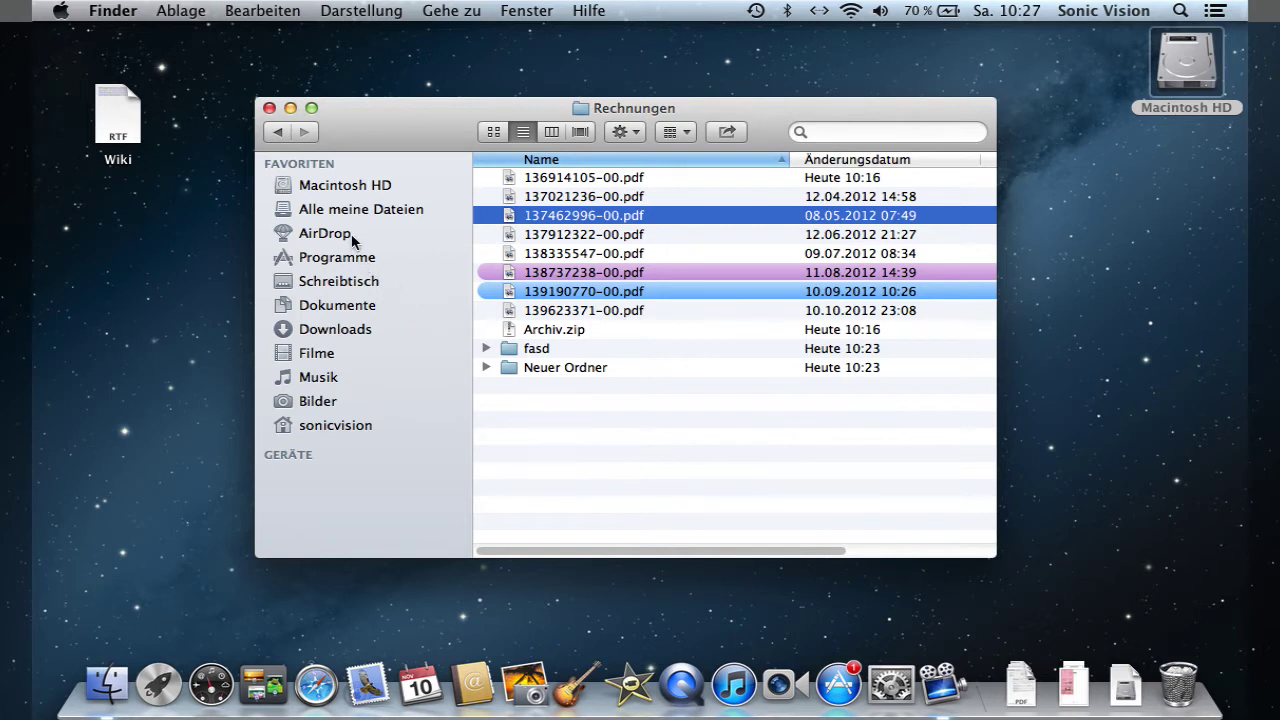
{"action": "left_click", "coordinate": [330, 233]}
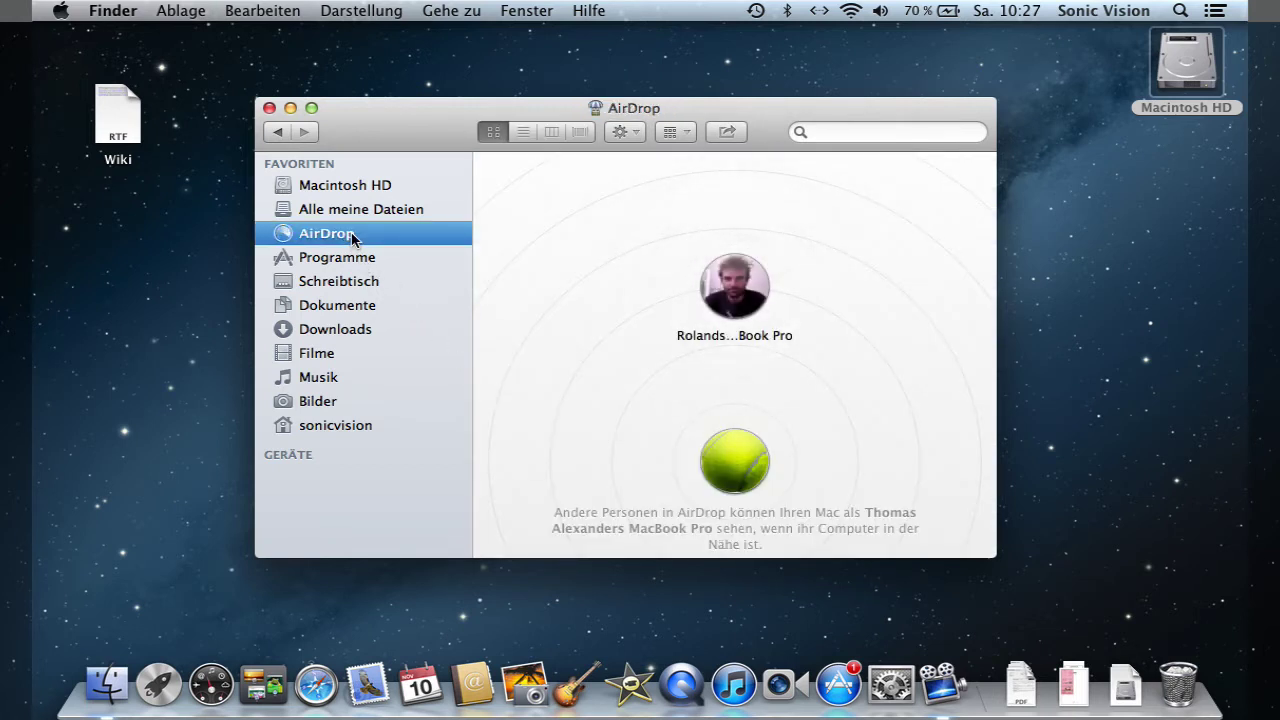
{"action": "left_click_drag", "start_coordinate": [128, 125], "coordinate": [740, 297]}
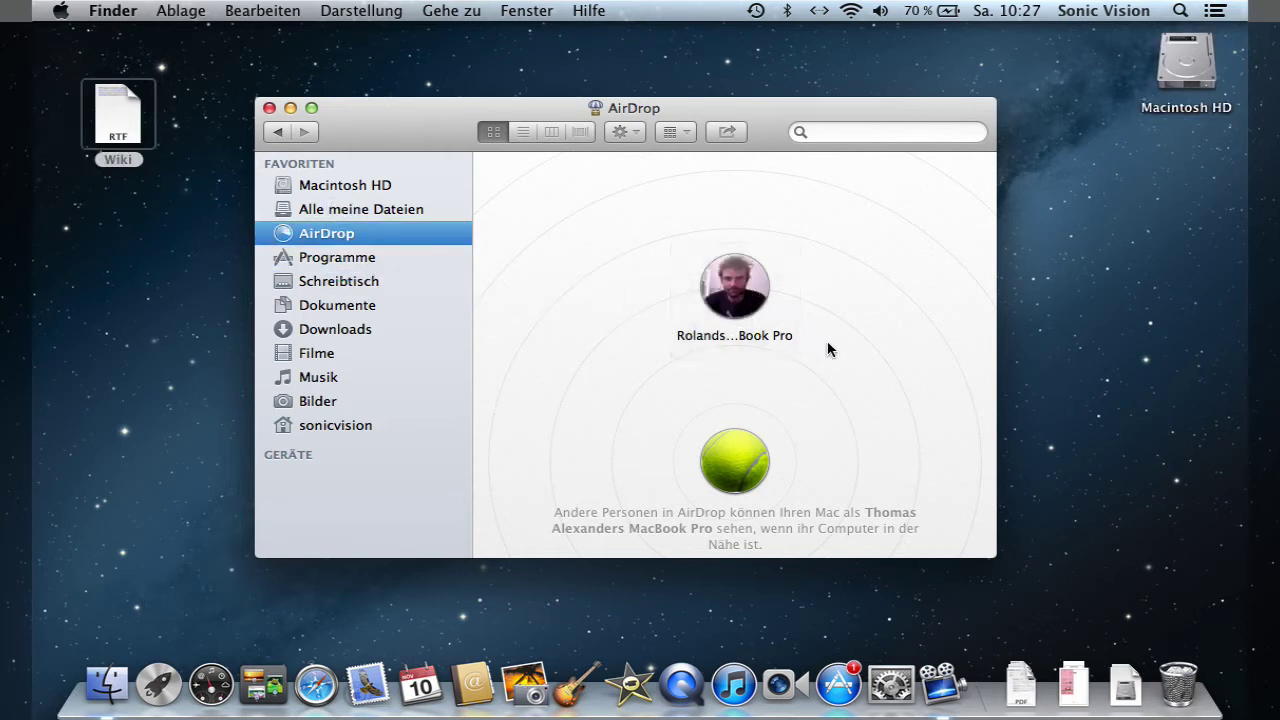
{"action": "left_click", "coordinate": [896, 222]}
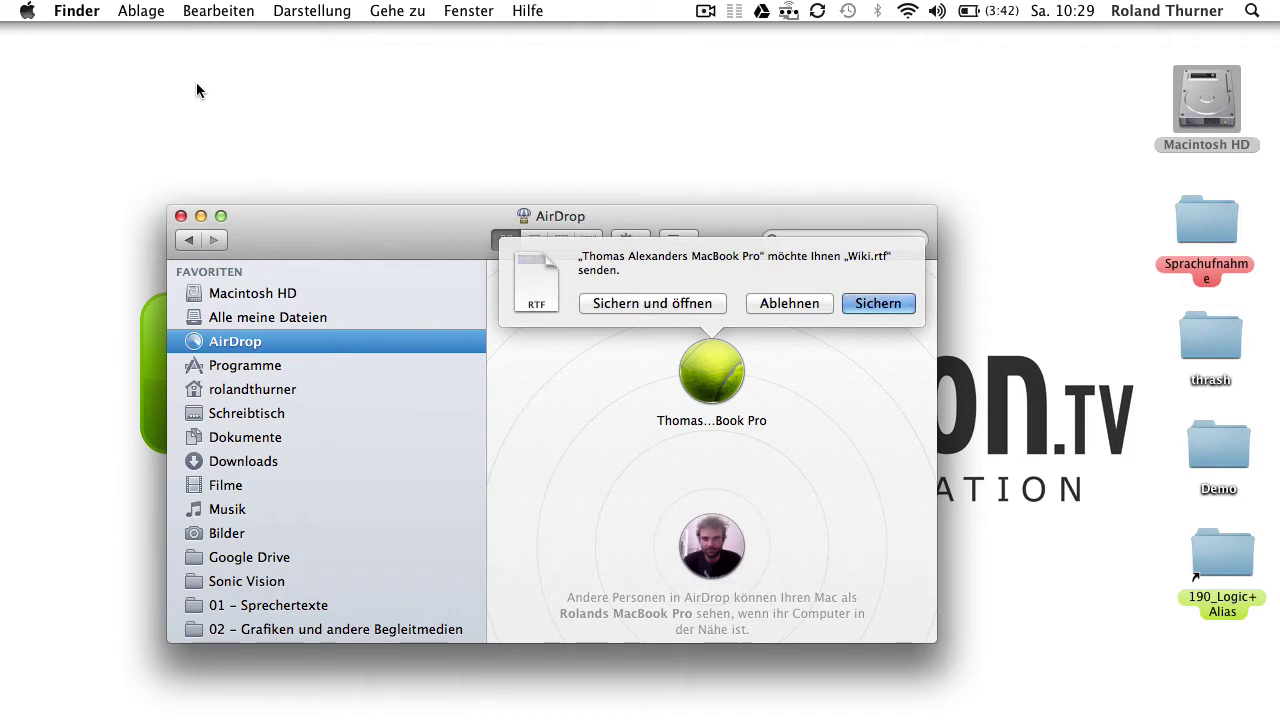
{"action": "left_click", "coordinate": [867, 301]}
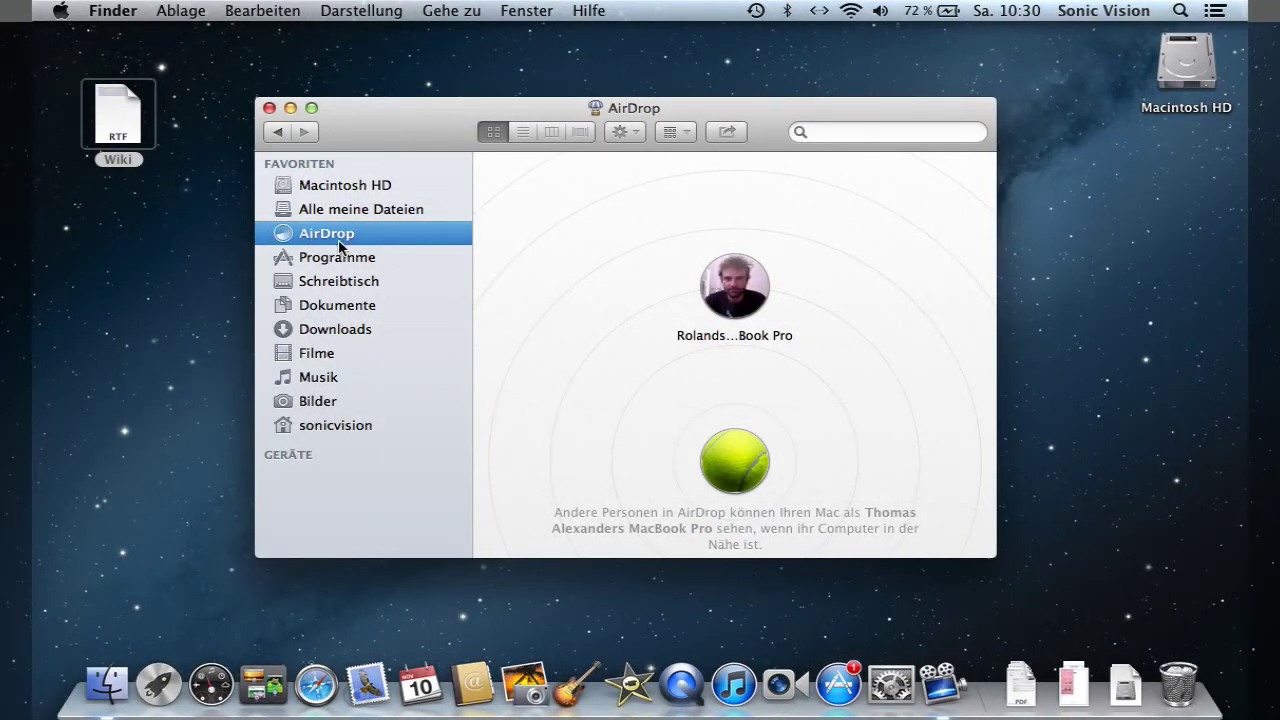
- Search for 'Reisepass' within the Dokumente folder
{"action": "left_click", "coordinate": [331, 313]}
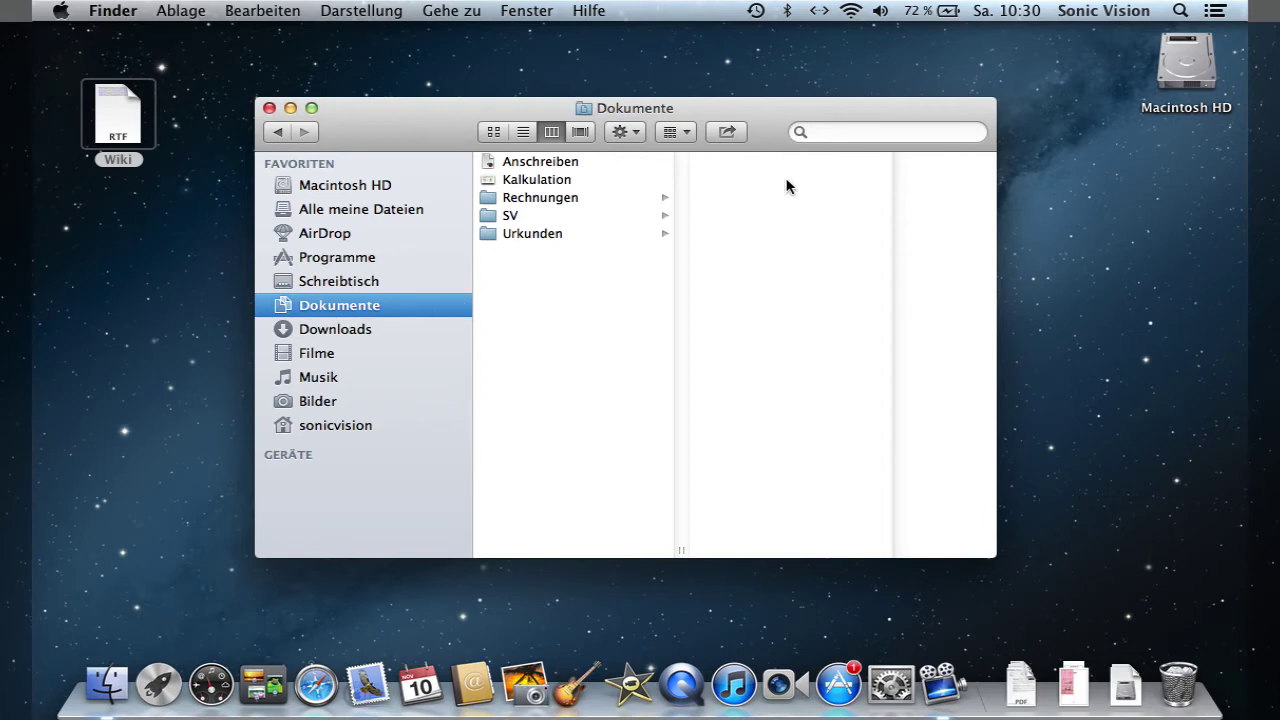
{"action": "left_click", "coordinate": [852, 133]}
{"action": "type", "text": "Reise"}
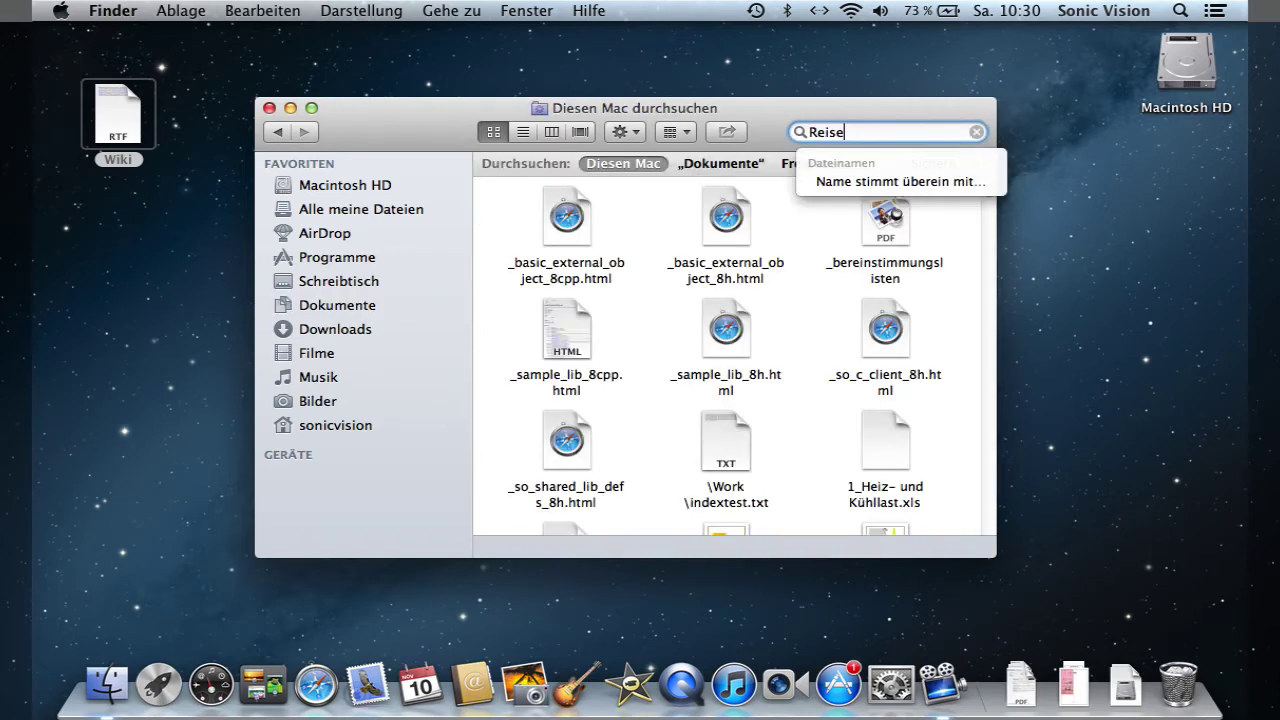
{"action": "type", "text": "pass"}
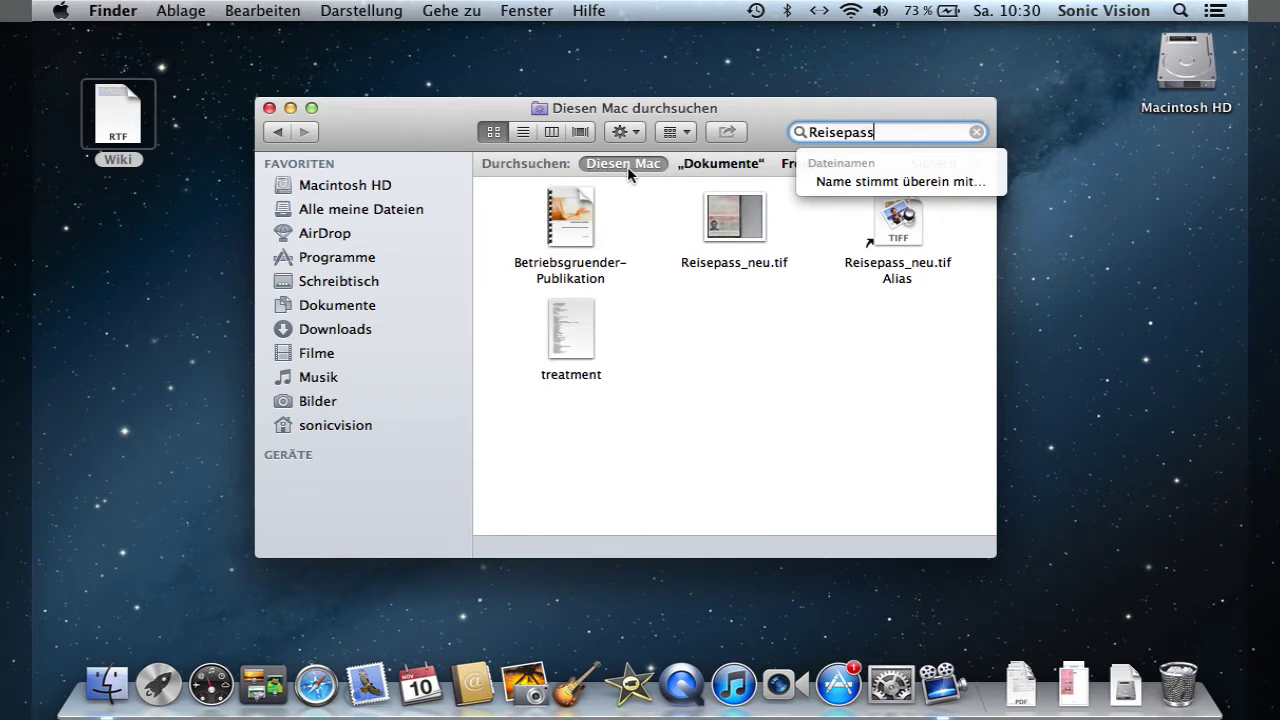
{"action": "left_click", "coordinate": [727, 168]}
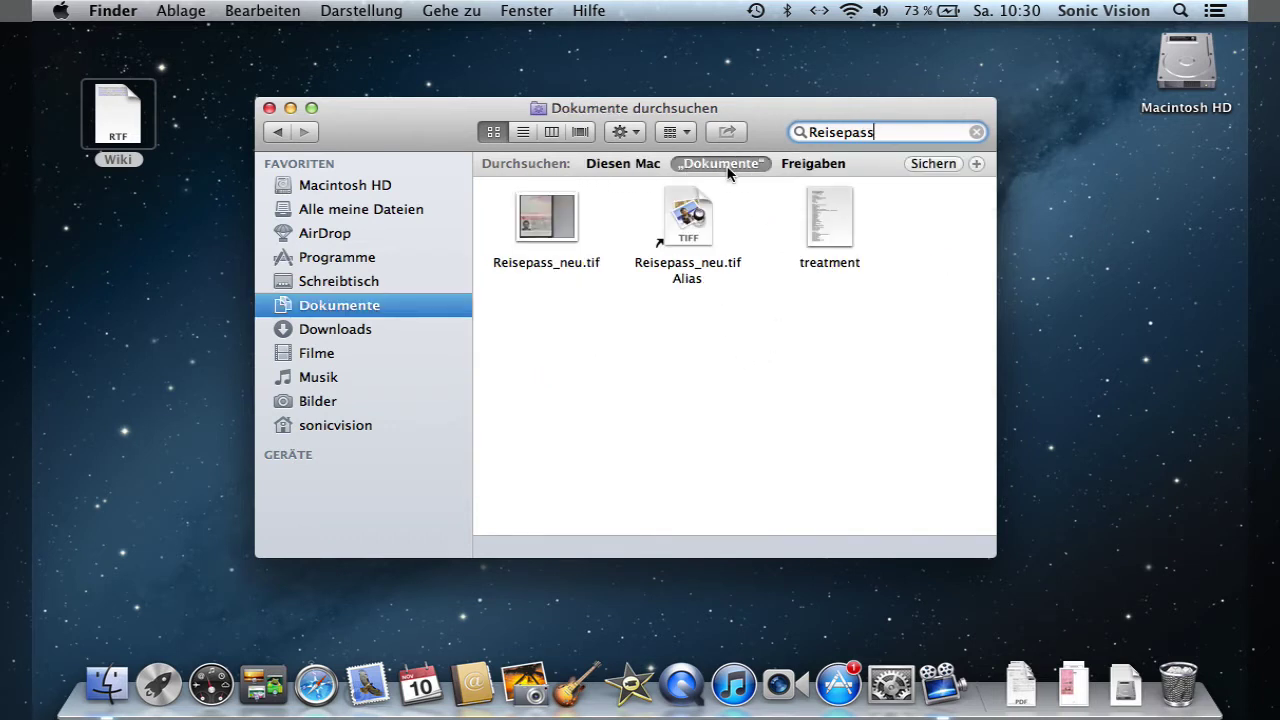
- Add an Art filter, set it to PDF then Bild, and clear the search
{"action": "left_click", "coordinate": [977, 165]}
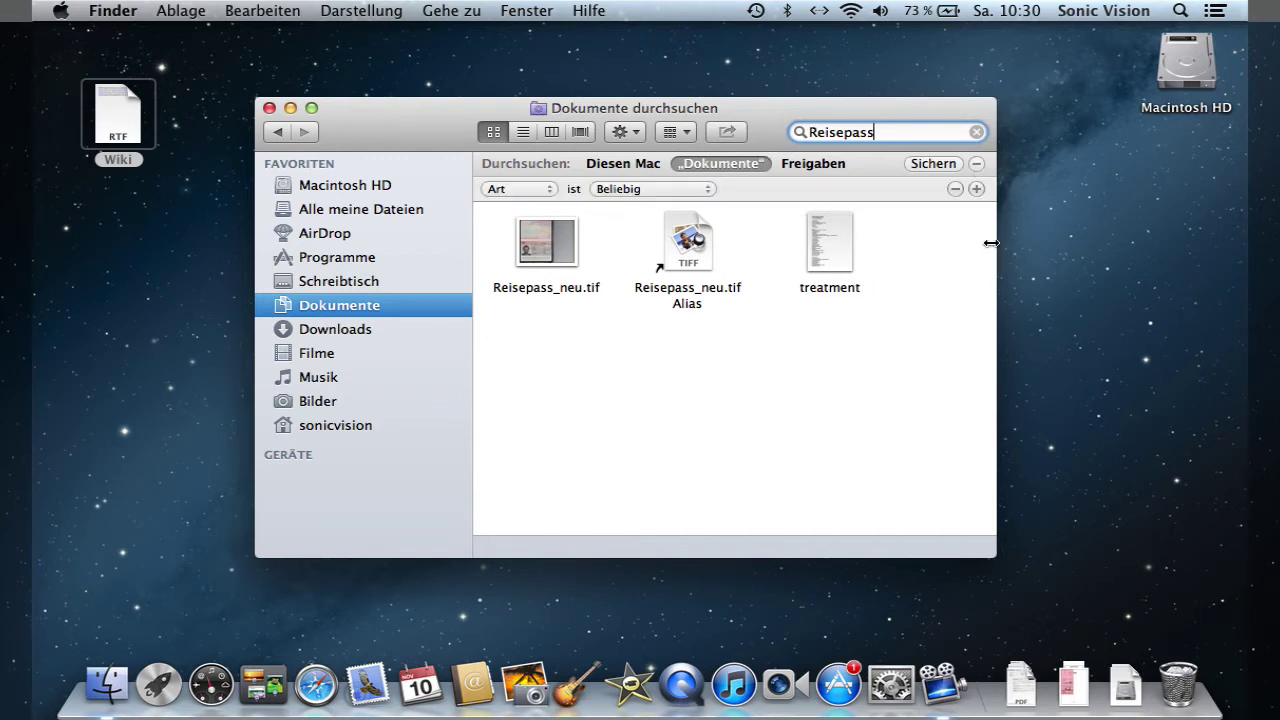
{"action": "left_click", "coordinate": [655, 190]}
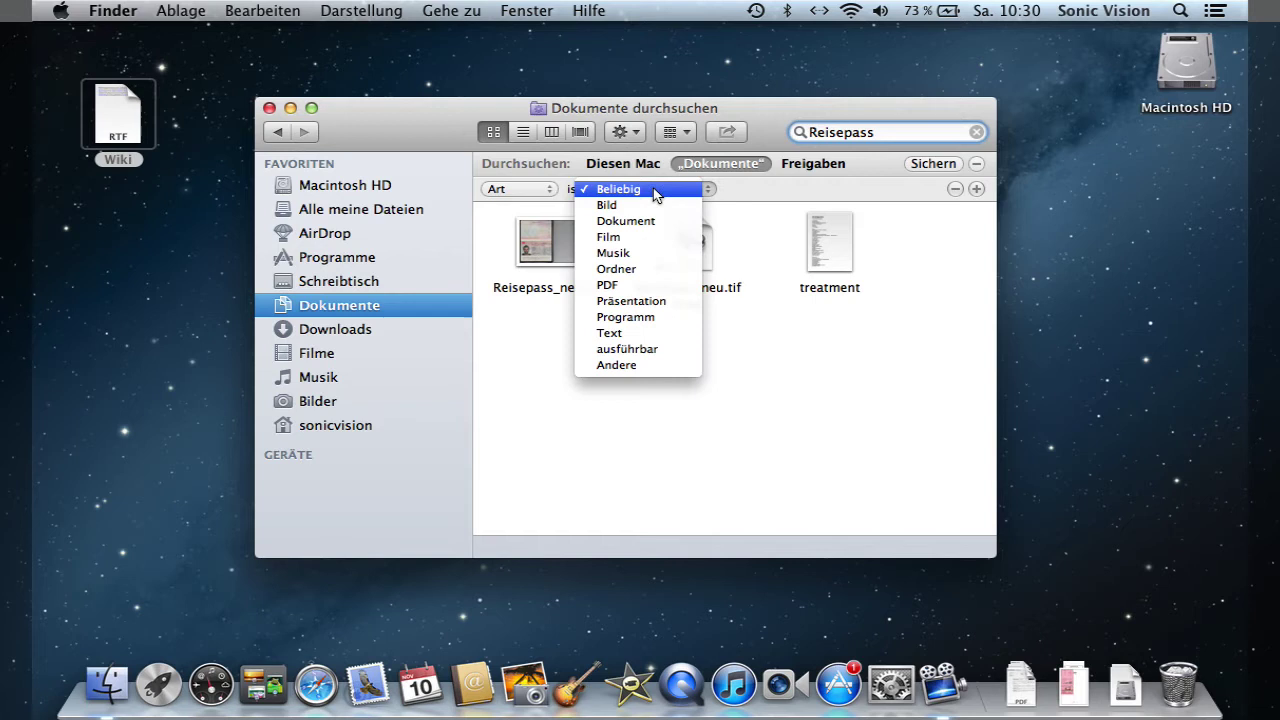
{"action": "left_click", "coordinate": [662, 290]}
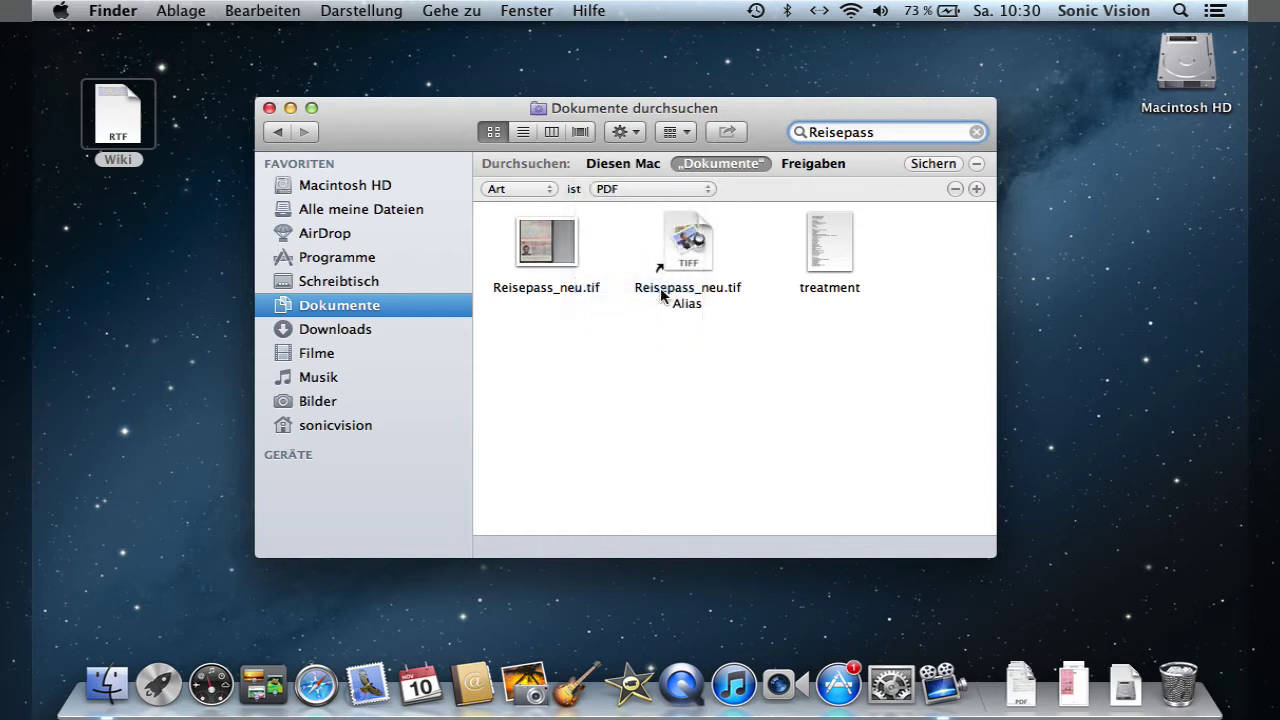
{"action": "left_click", "coordinate": [635, 190]}
{"action": "left_click", "coordinate": [646, 109]}
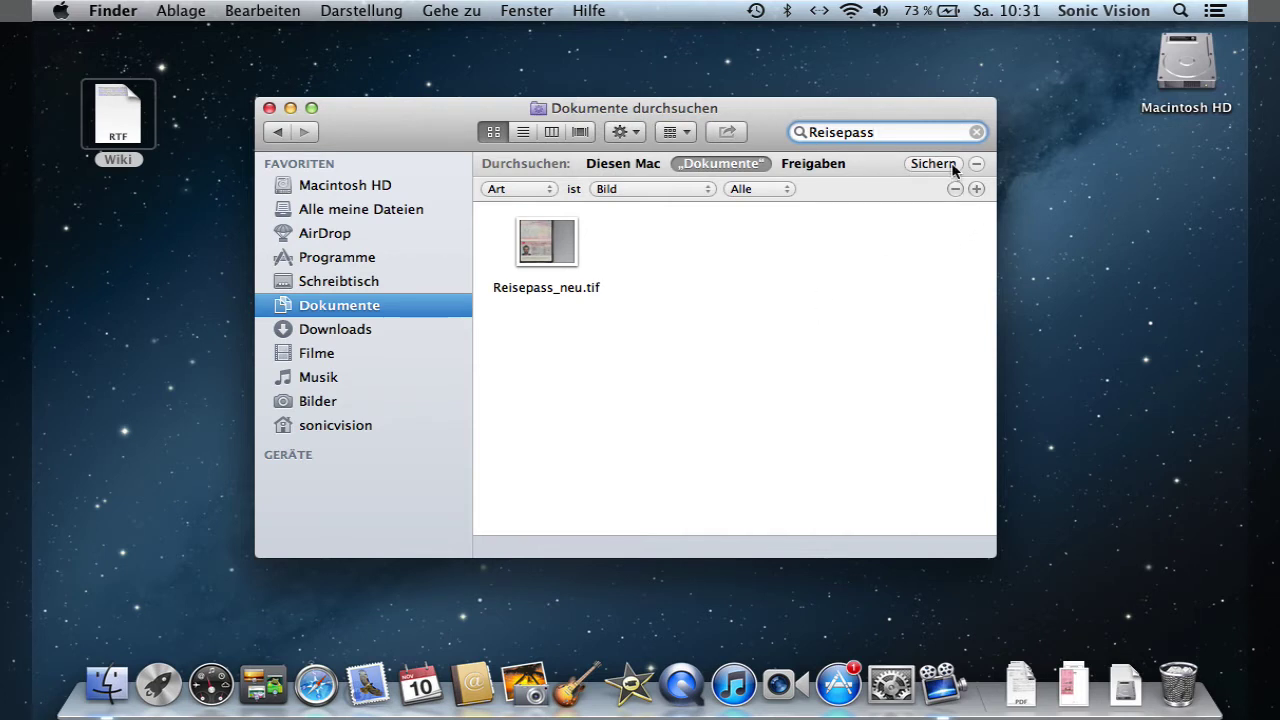
{"action": "left_click", "coordinate": [977, 132]}
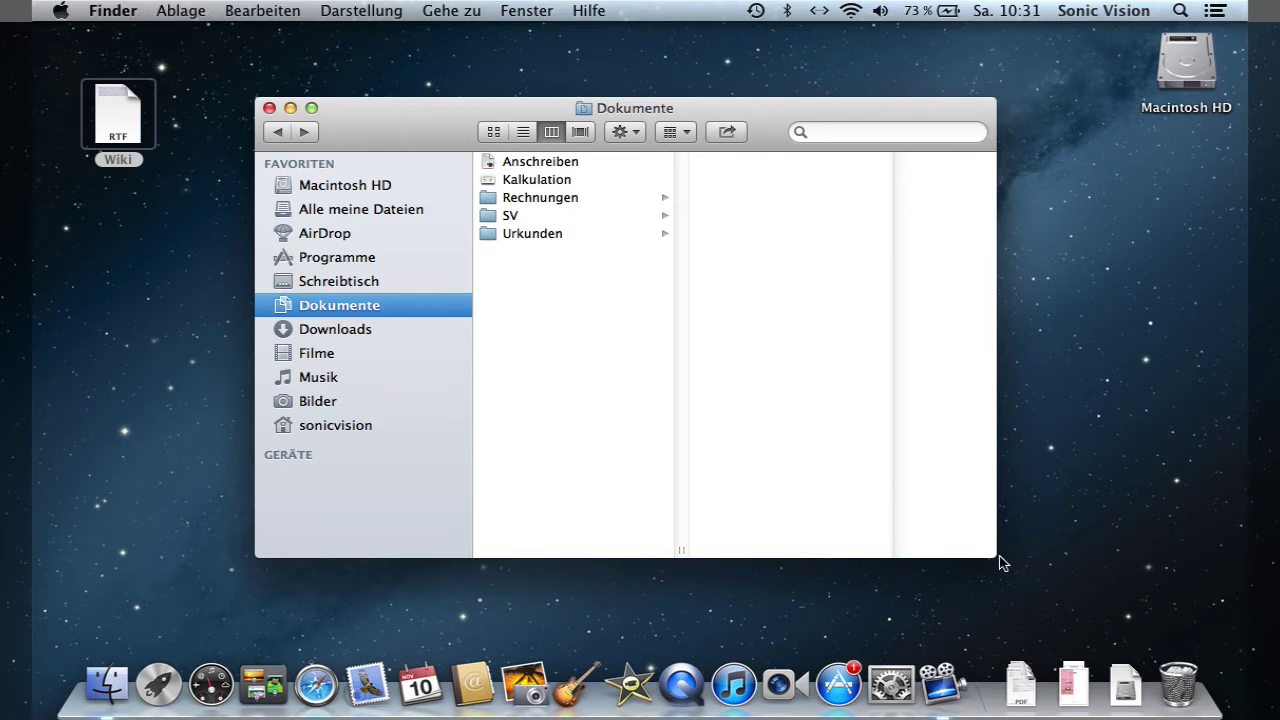
- Shrink the Dokumente window, show it as a list, and open a second Finder window
{"action": "left_click_drag", "start_coordinate": [993, 555], "coordinate": [855, 411]}
{"action": "left_click", "coordinate": [525, 132]}
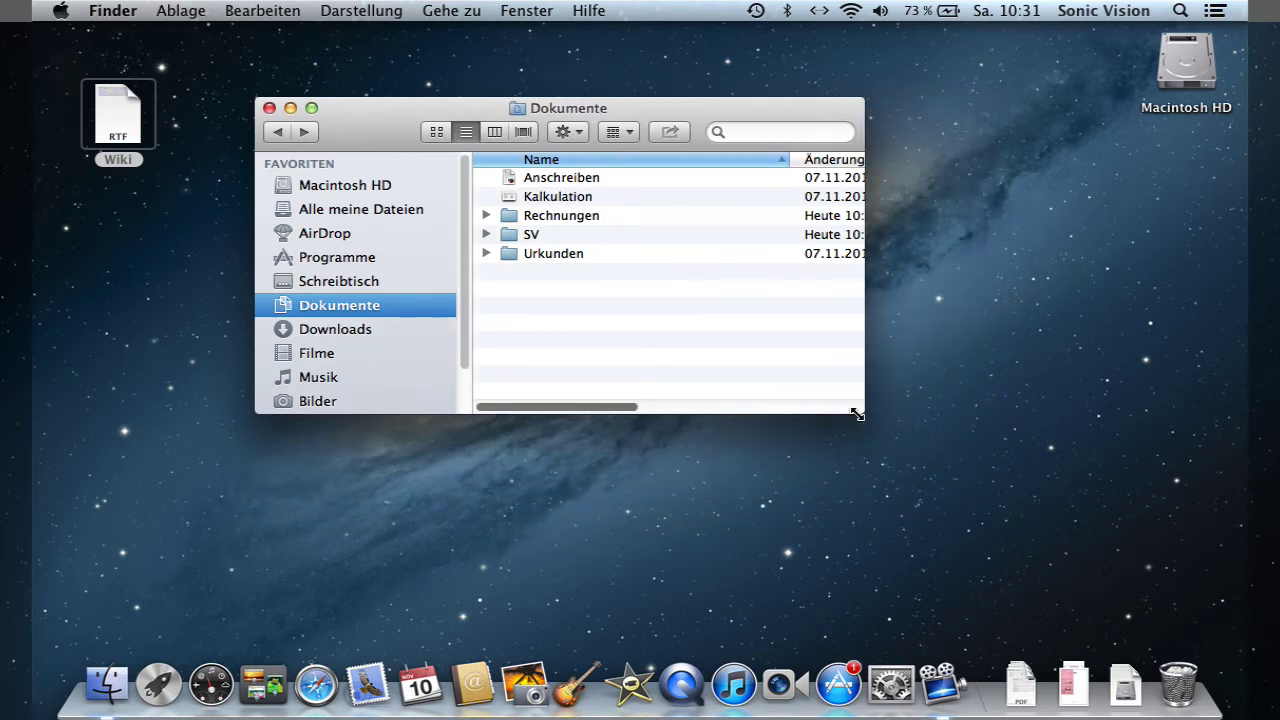
{"action": "key", "text": "cmd+n"}
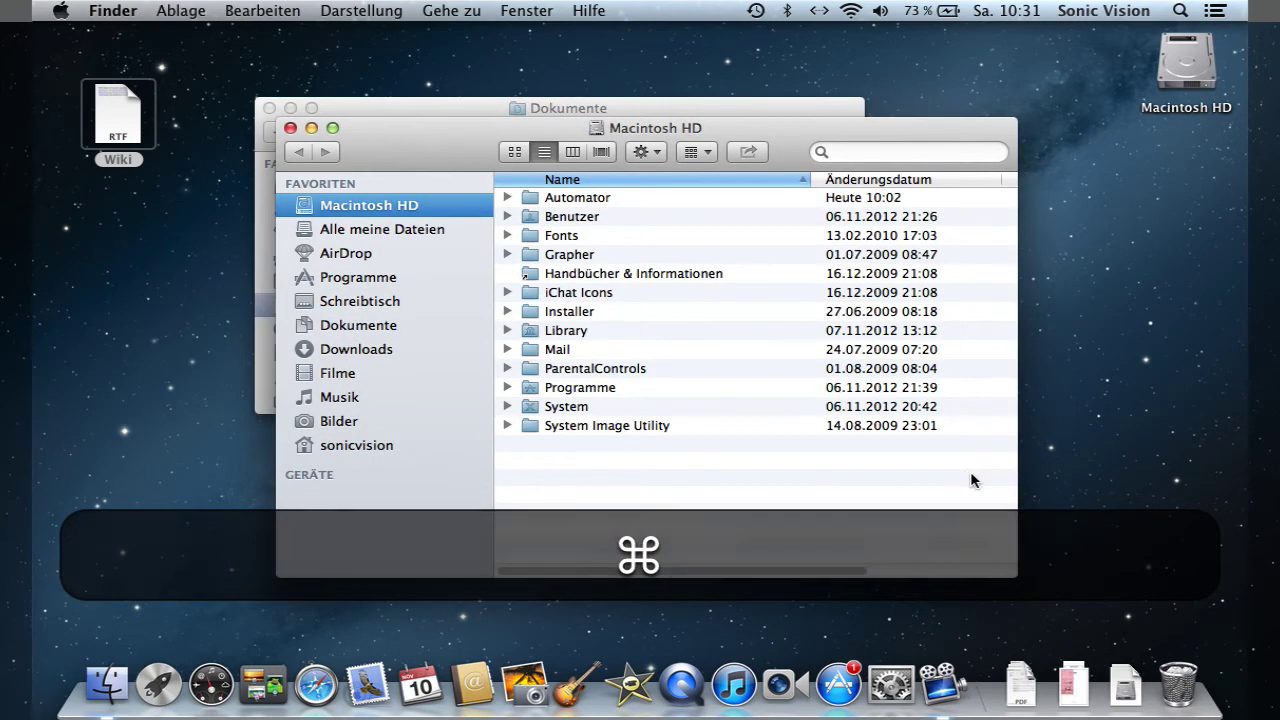
{"action": "left_click_drag", "start_coordinate": [414, 128], "coordinate": [347, 88]}
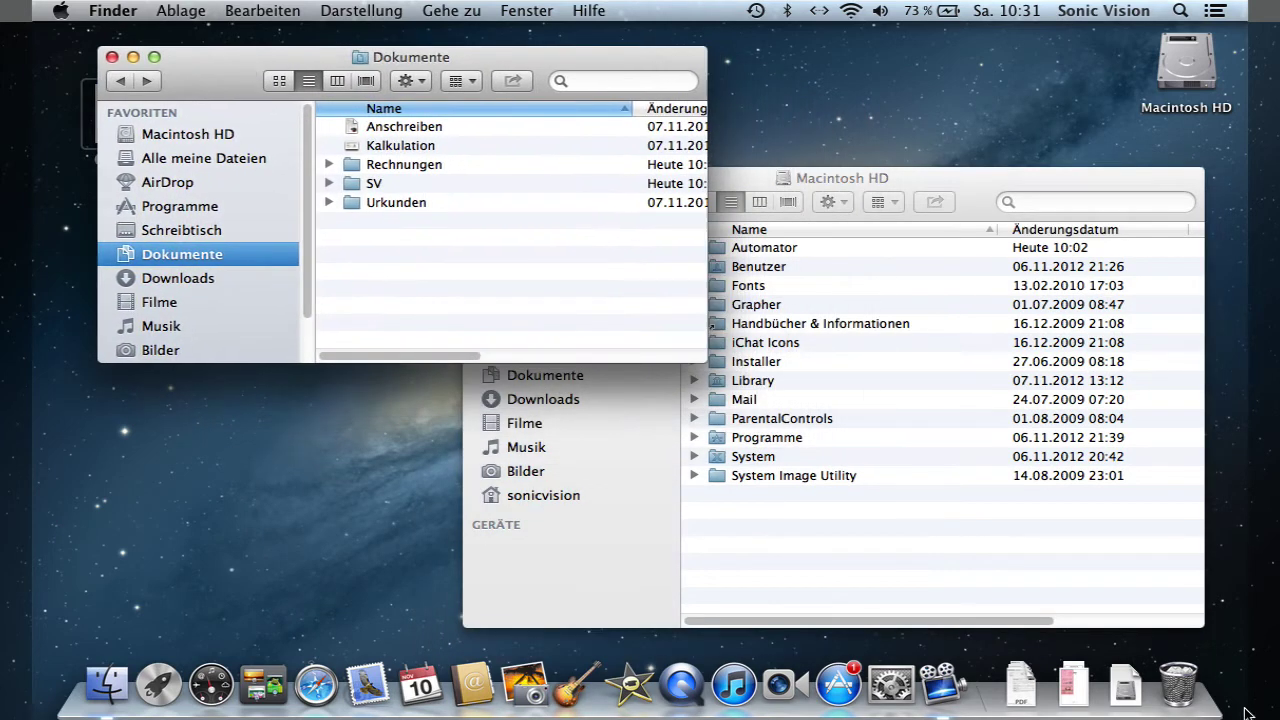
- Place the second window at right showing Downloads, then select Anschreiben in Dokumente
{"action": "left_click", "coordinate": [1198, 624]}
{"action": "scroll", "coordinate": [1198, 624], "scroll_direction": "right", "scroll_amount": 5}
{"action": "left_click_drag", "start_coordinate": [1198, 624], "coordinate": [1200, 540]}
{"action": "scroll", "coordinate": [850, 523], "scroll_direction": "left", "scroll_amount": 5}
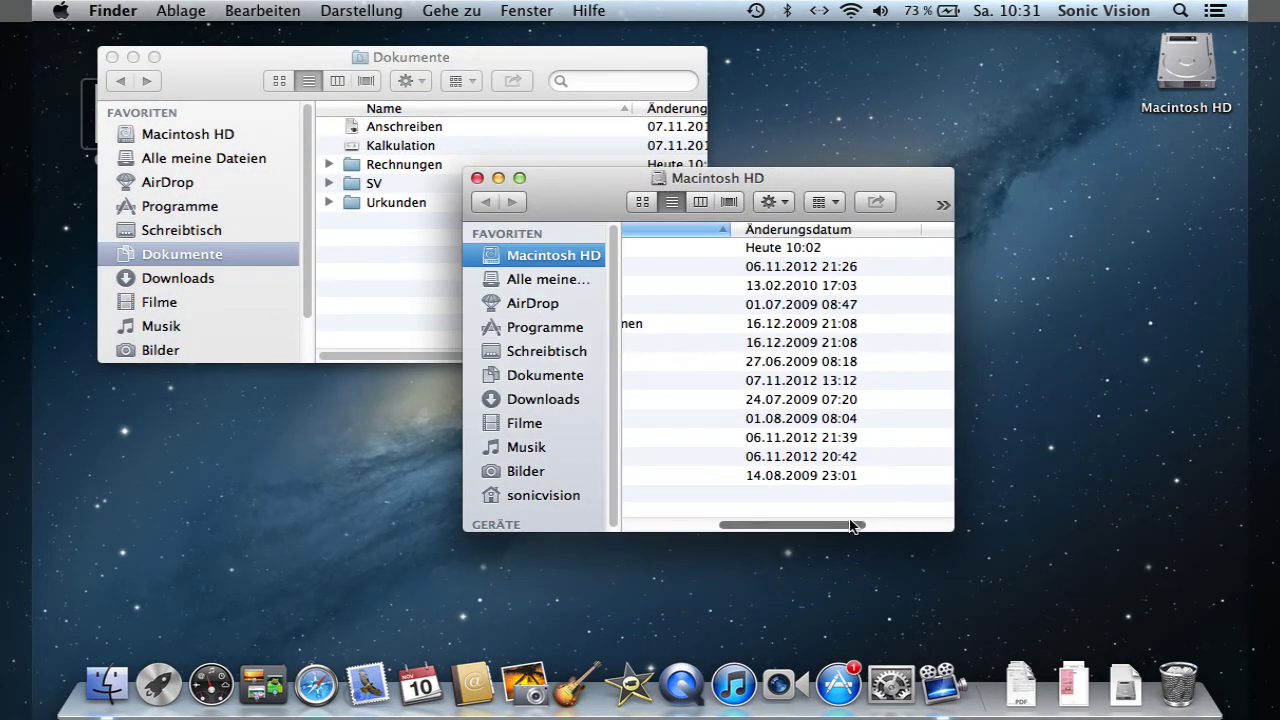
{"action": "left_click", "coordinate": [518, 178]}
{"action": "left_click_drag", "start_coordinate": [604, 187], "coordinate": [868, 207]}
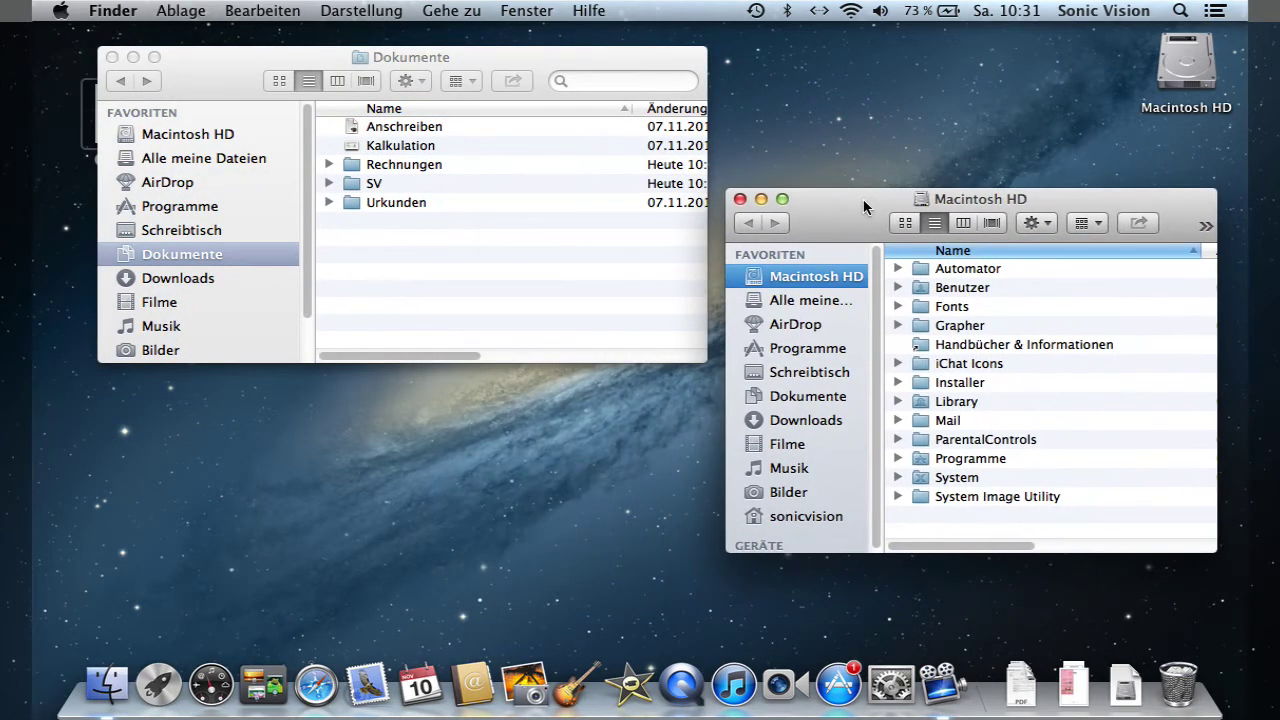
{"action": "left_click", "coordinate": [820, 420]}
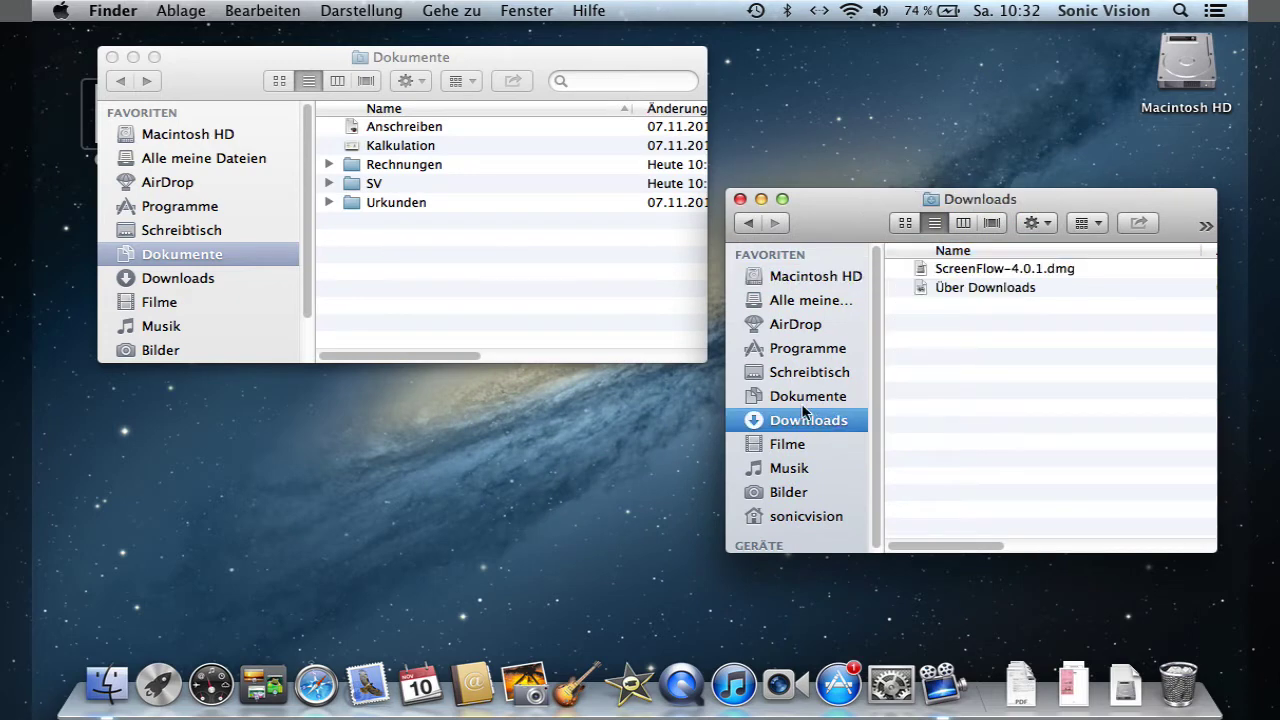
{"action": "left_click", "coordinate": [445, 128]}
{"action": "left_click", "coordinate": [433, 128]}
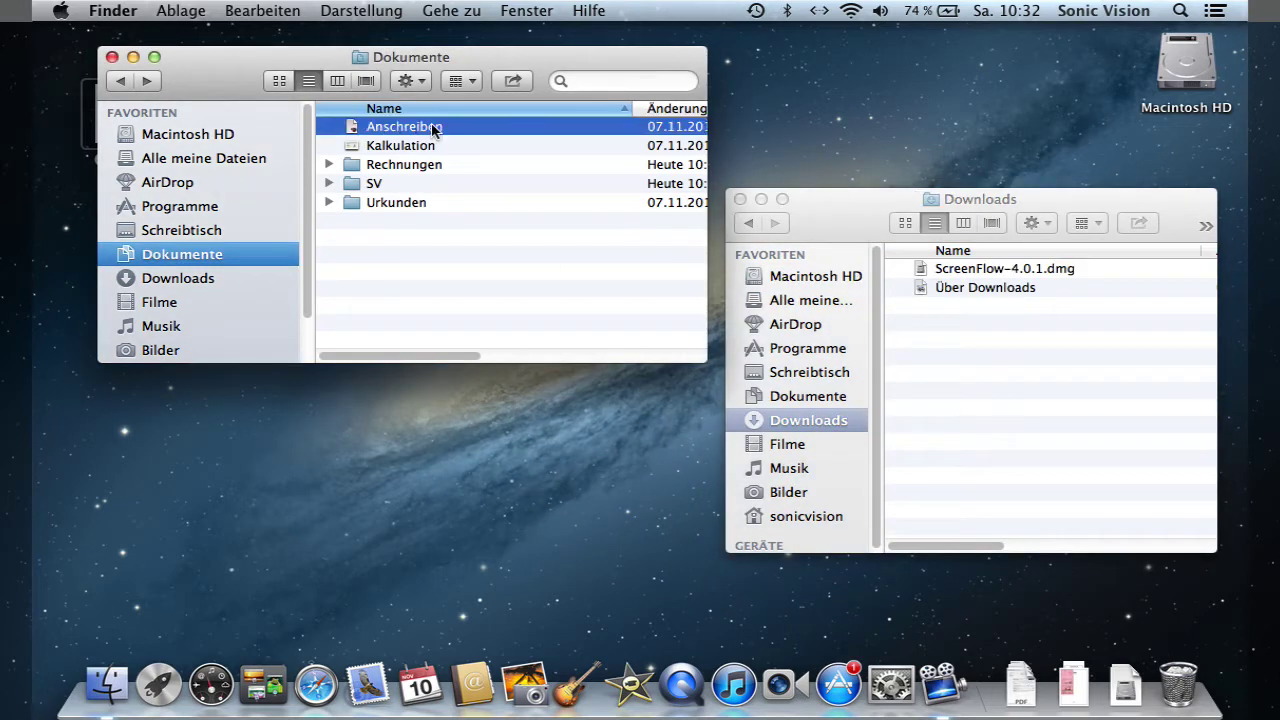
- Copy Anschreiben into Downloads with ⌘C/⌘V and drag Kalkulation over to move it there
{"action": "key", "text": "super+c"}
{"action": "left_click", "coordinate": [1079, 421]}
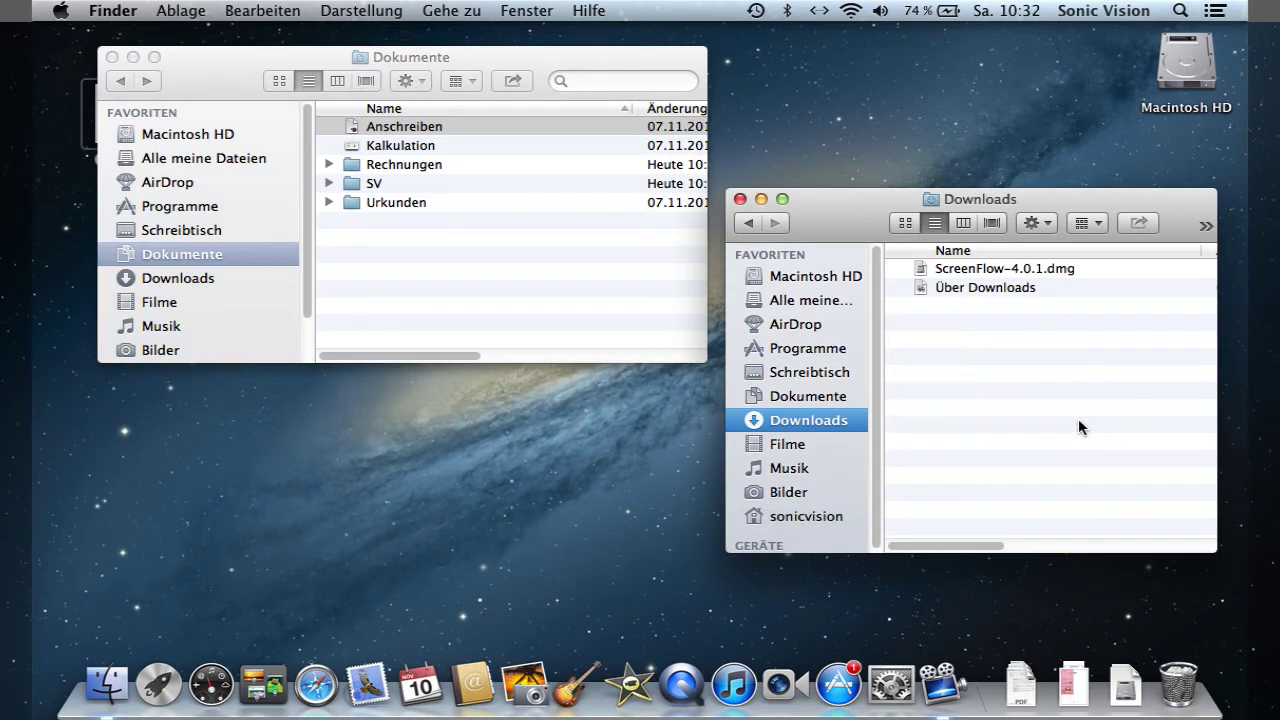
{"action": "key", "text": "super+v"}
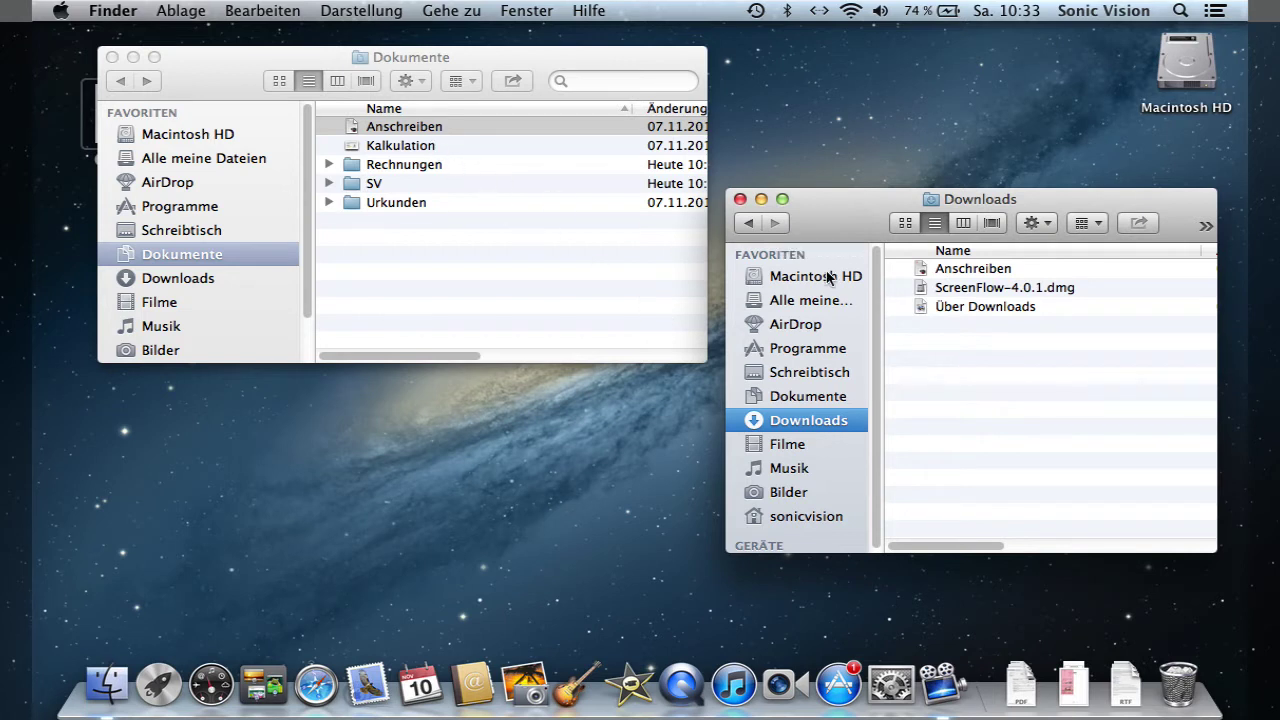
{"action": "left_click", "coordinate": [388, 148]}
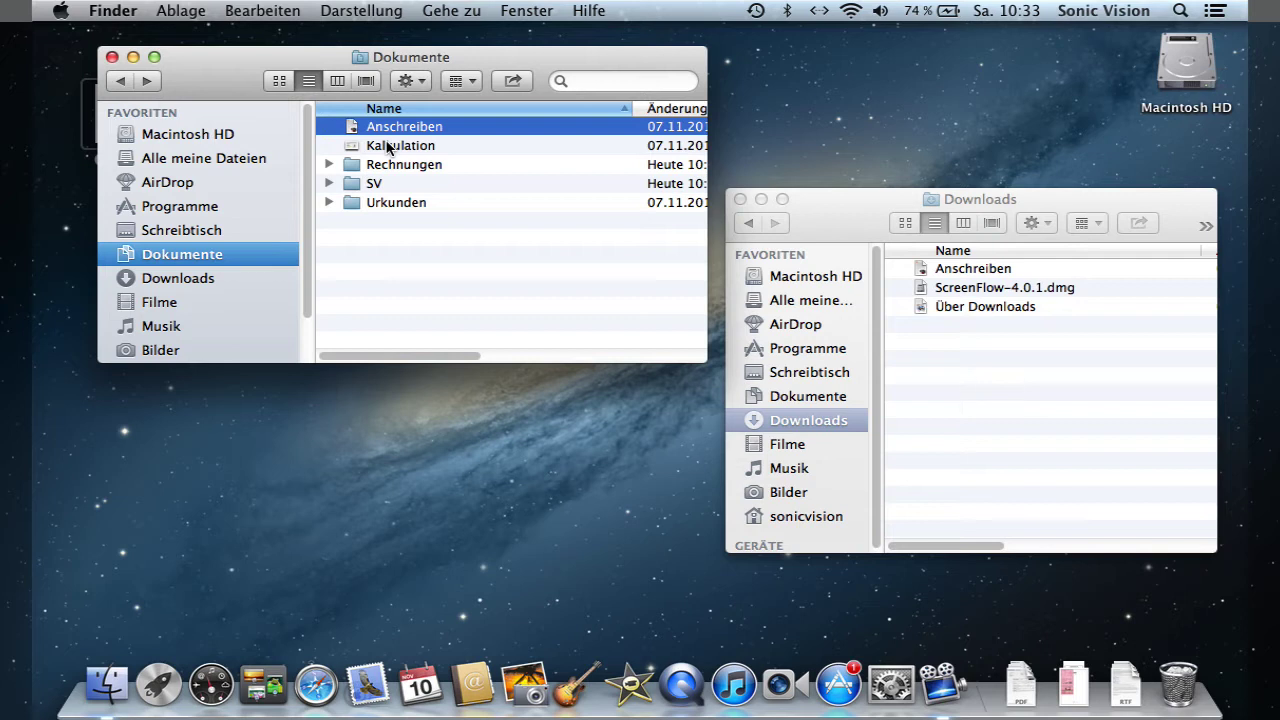
{"action": "left_click", "coordinate": [389, 147]}
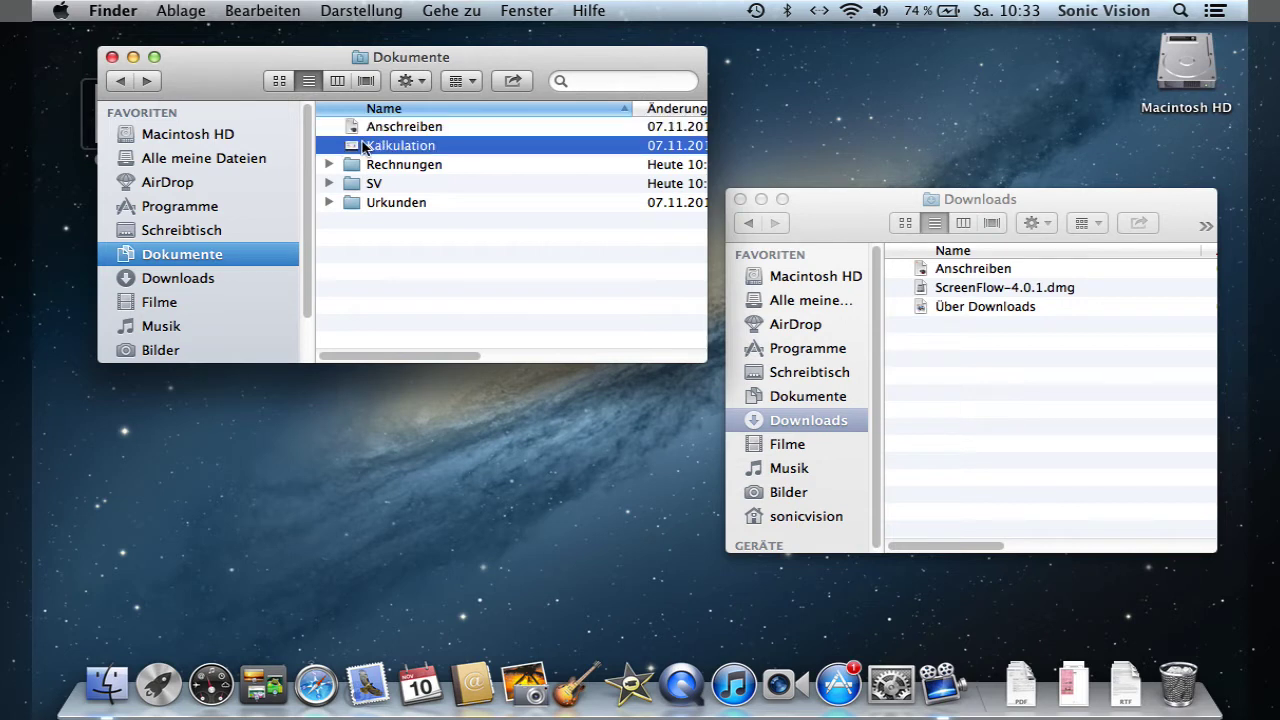
{"action": "left_click_drag", "start_coordinate": [372, 150], "coordinate": [1005, 372]}
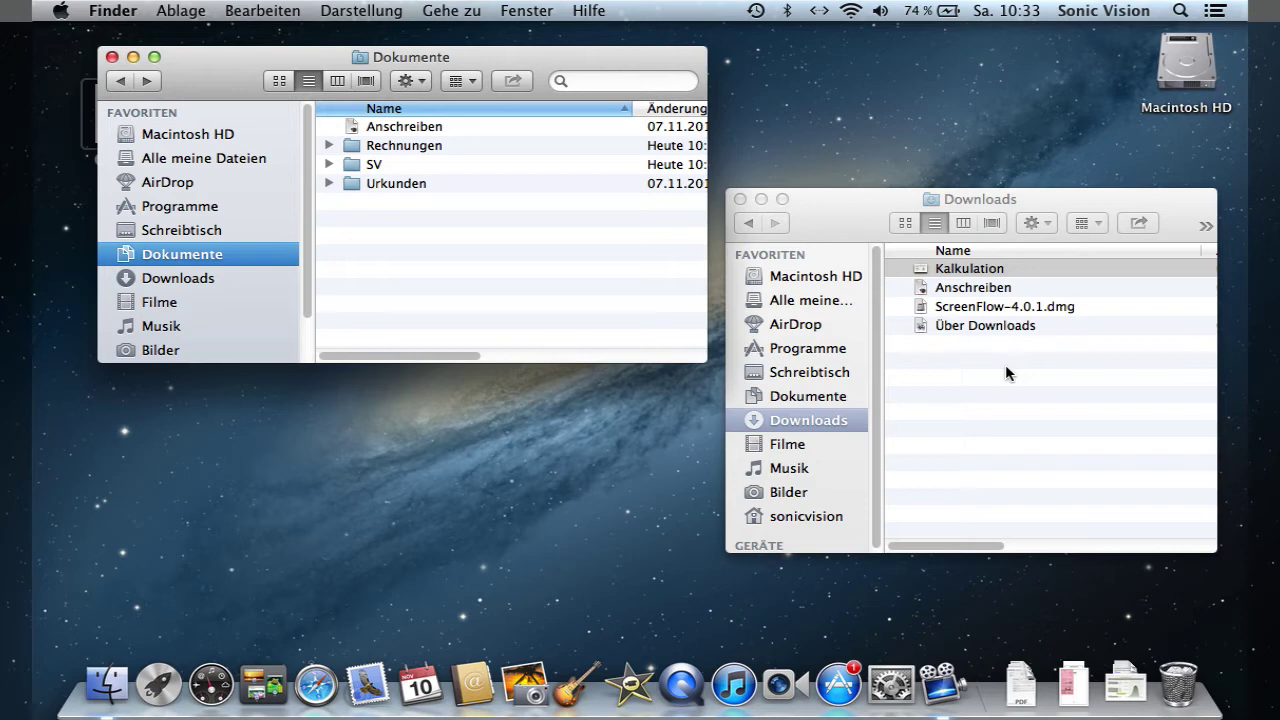
- Option-drag Kalkulation from Downloads to put a copy back into Dokumente
{"action": "left_click", "coordinate": [866, 206]}
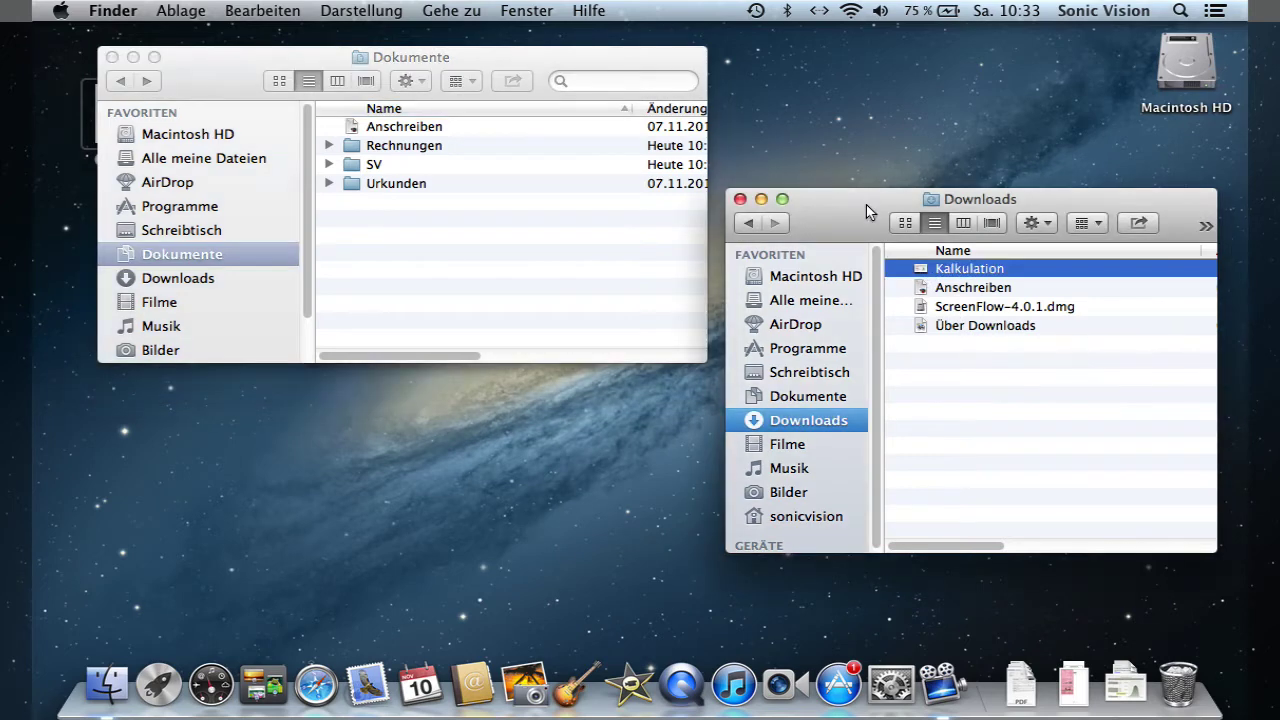
{"action": "key", "text": "alt"}
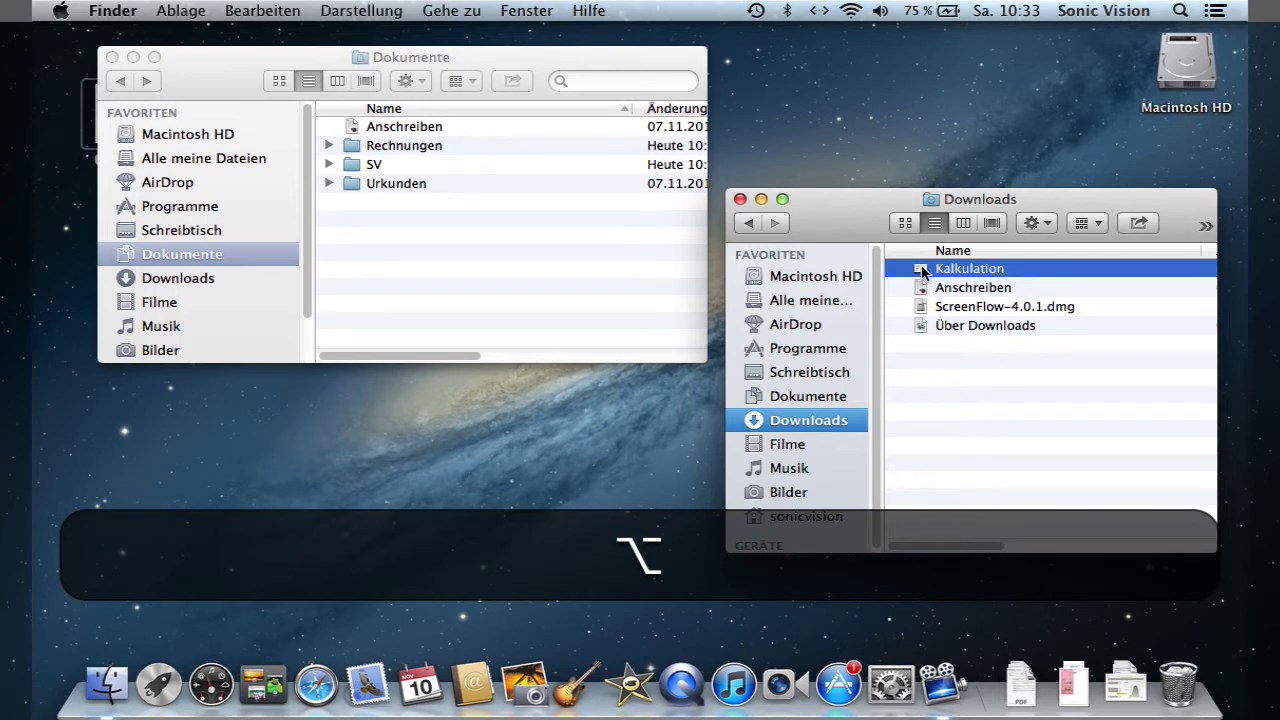
{"action": "left_click_drag", "start_coordinate": [920, 272], "coordinate": [469, 285]}
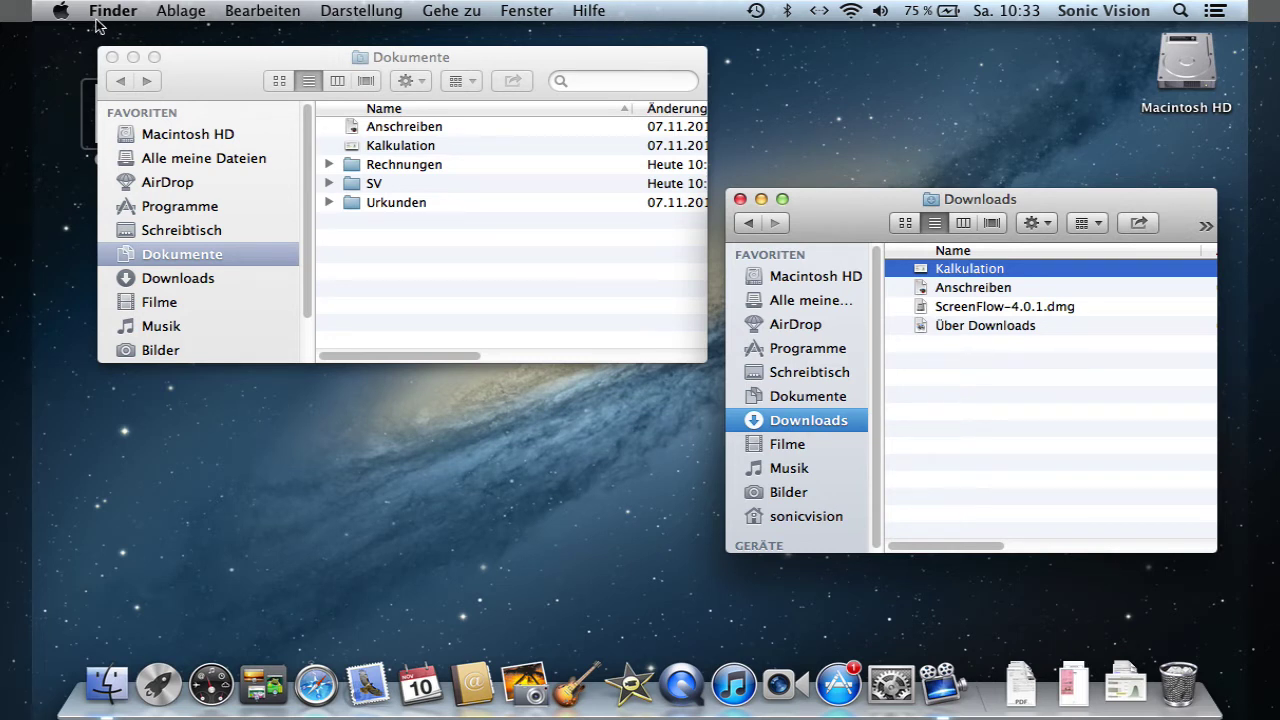
{"action": "left_click", "coordinate": [358, 12]}
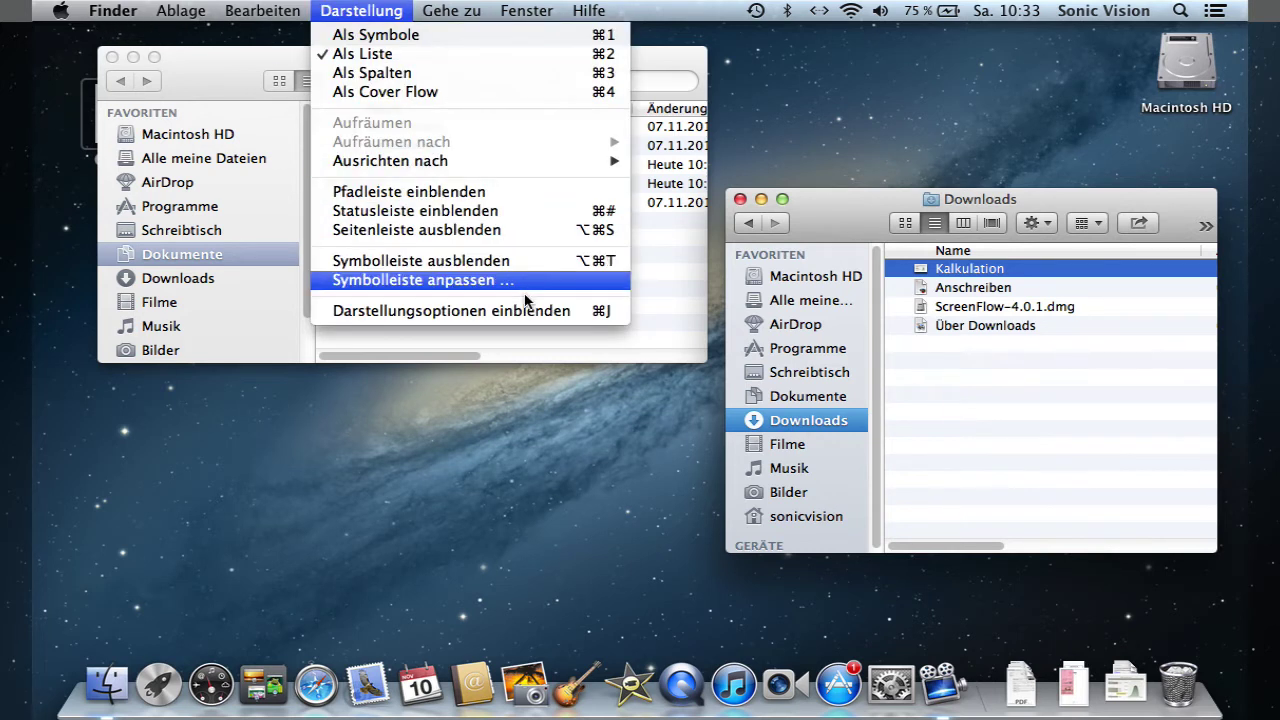
- Show the Darstellungsoptionen for Downloads and move the panel aside
{"action": "left_click", "coordinate": [583, 318]}
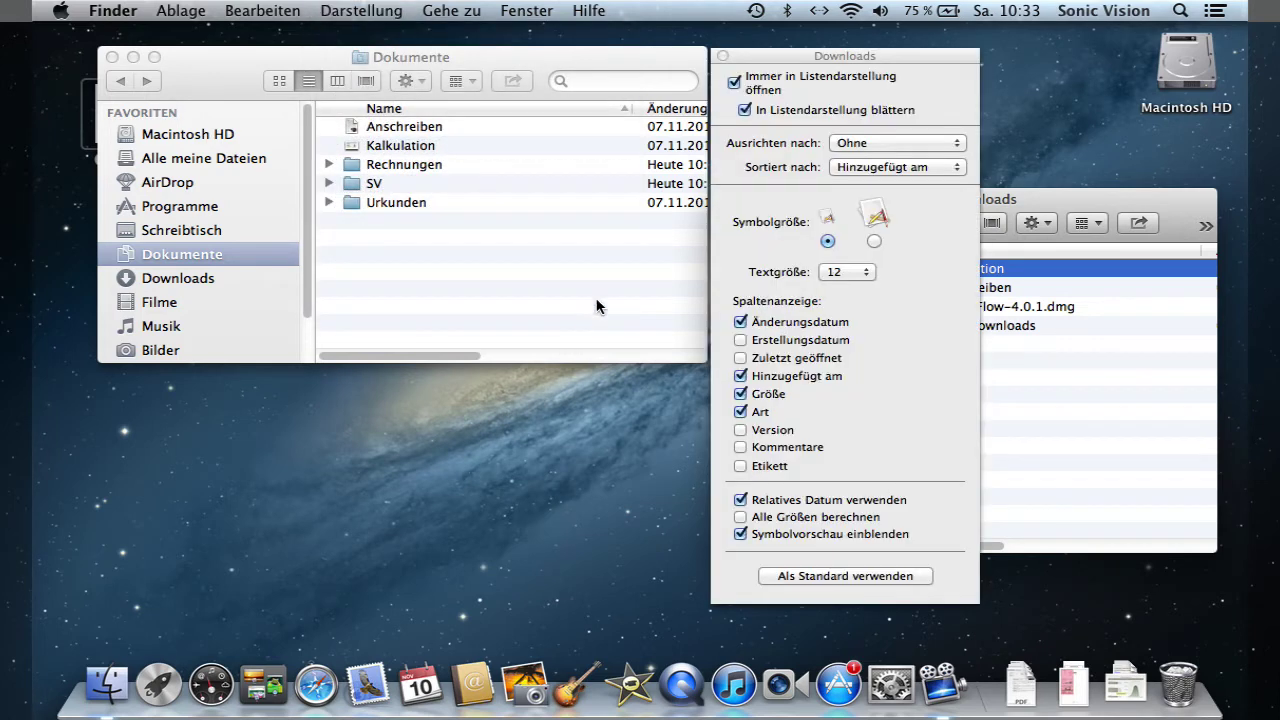
{"action": "left_click_drag", "start_coordinate": [757, 62], "coordinate": [493, 62]}
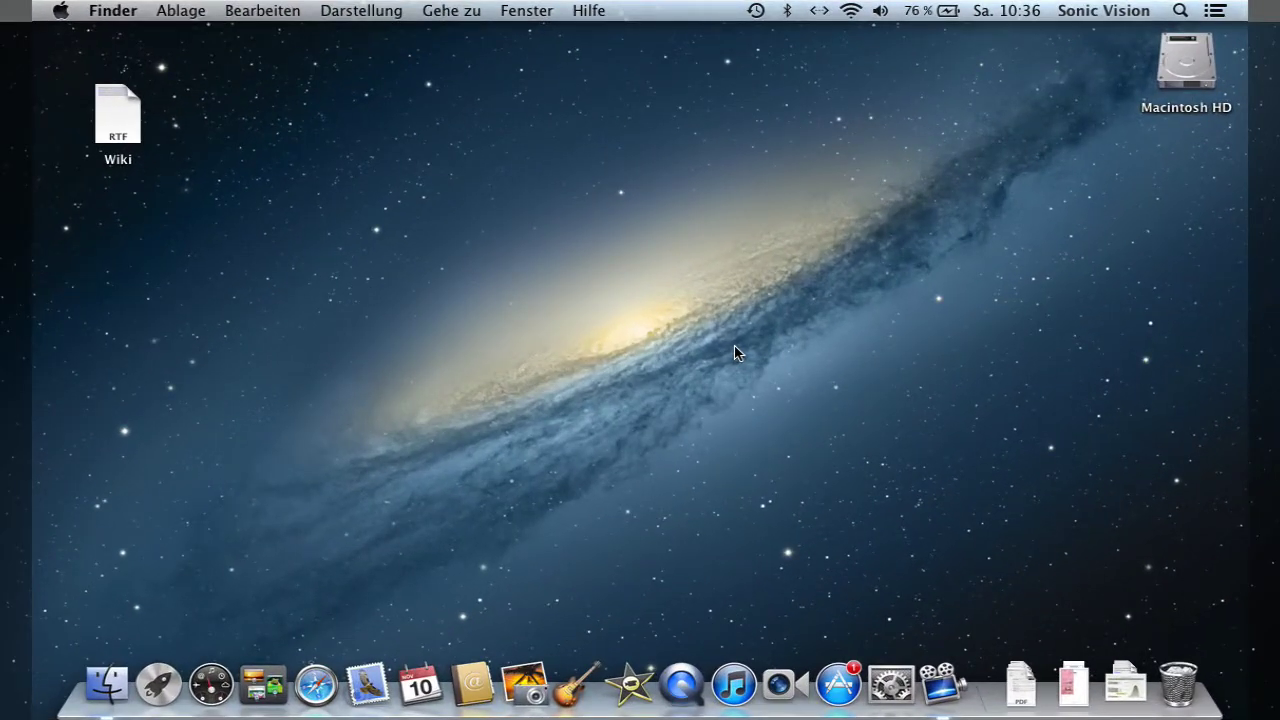
- Open Macintosh HD from the desktop and then its Programme folder
{"action": "double_click", "coordinate": [1182, 62]}
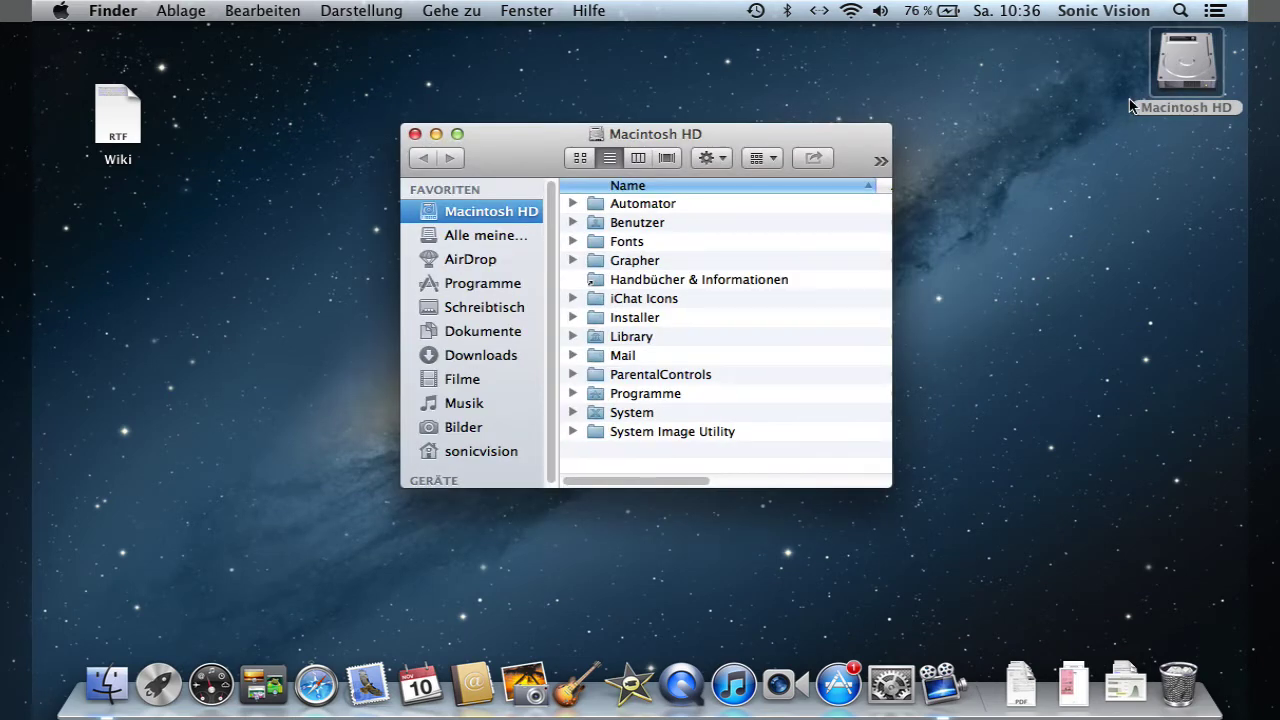
{"action": "left_click", "coordinate": [678, 396]}
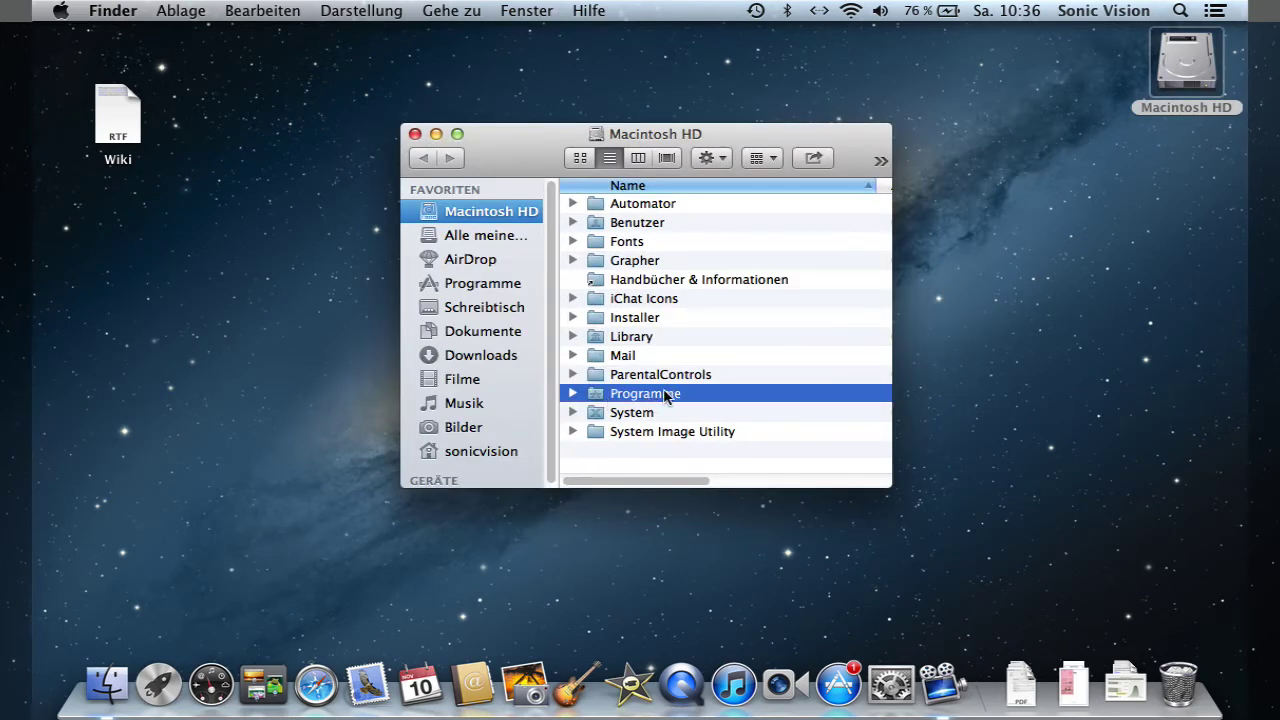
{"action": "double_click", "coordinate": [662, 393]}
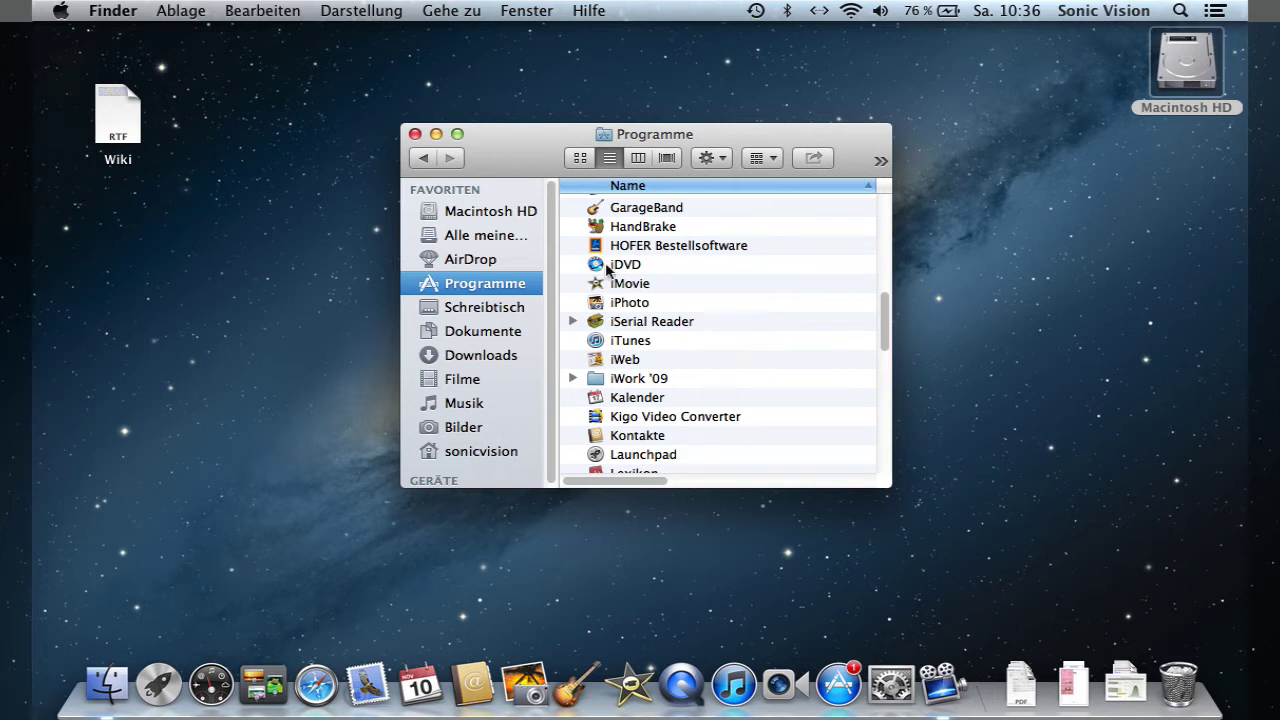
- Open the Library folder at the top level of Macintosh HD
{"action": "left_click", "coordinate": [512, 212]}
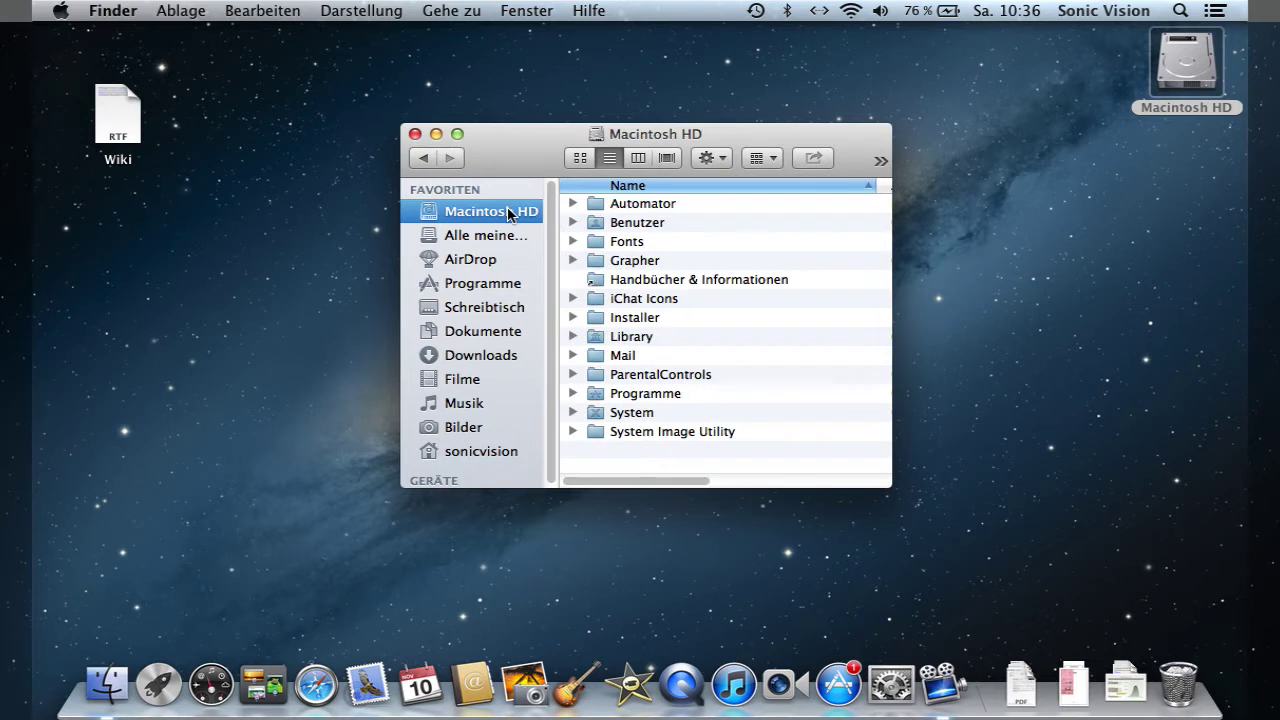
{"action": "left_click", "coordinate": [636, 341]}
{"action": "double_click", "coordinate": [636, 341]}
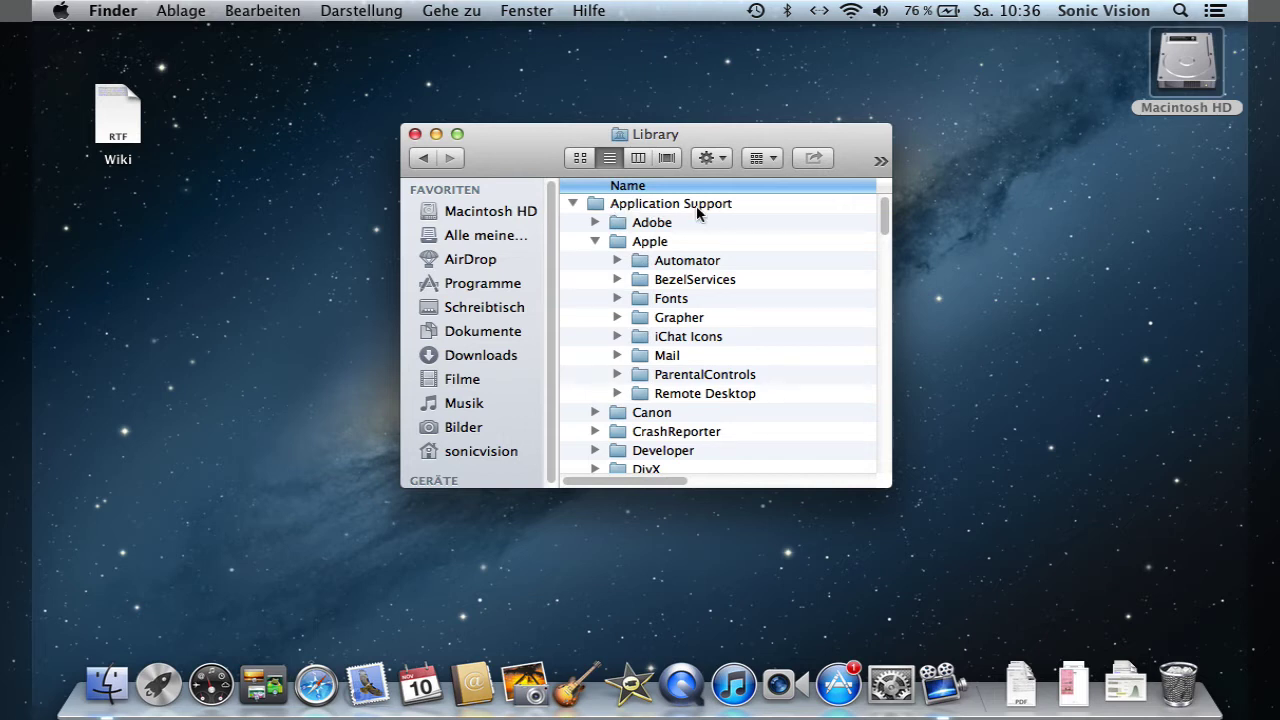
- Collapse Apple and Application Support, then expand Audio to view Plug-Ins and collapse it again
{"action": "left_click", "coordinate": [595, 241]}
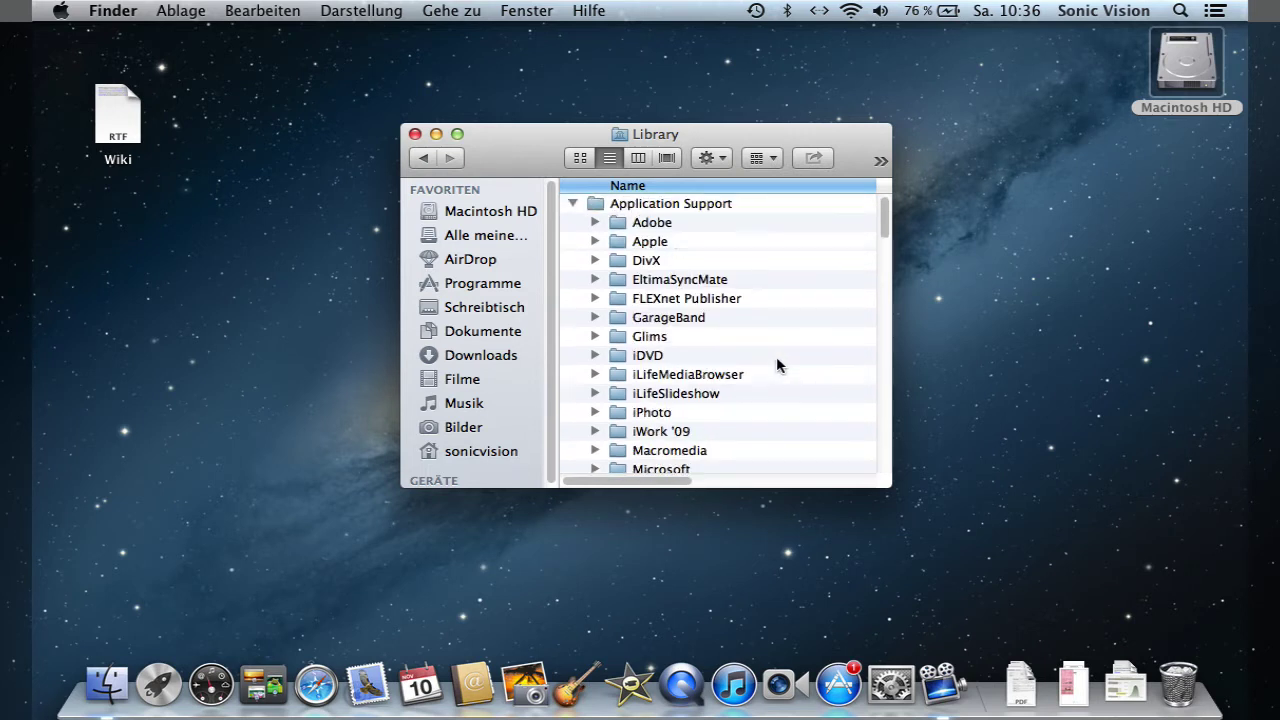
{"action": "left_click", "coordinate": [571, 204]}
{"action": "left_click", "coordinate": [628, 223]}
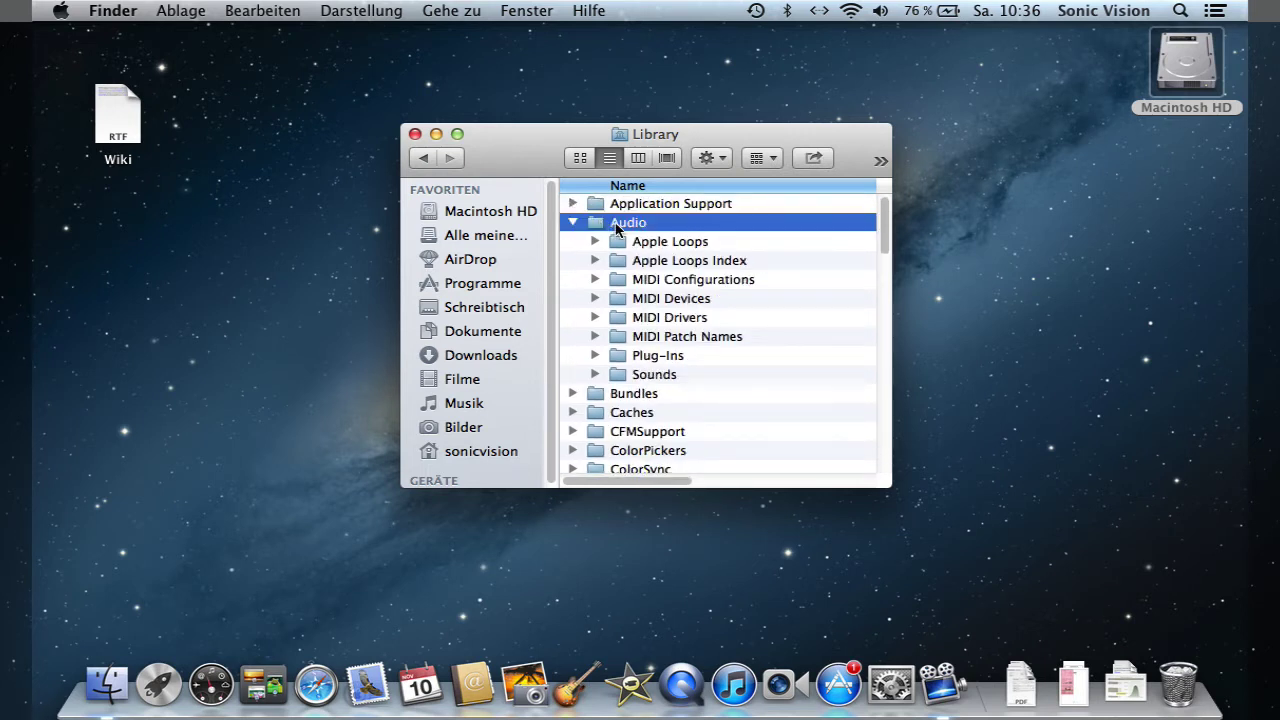
{"action": "left_click", "coordinate": [642, 358]}
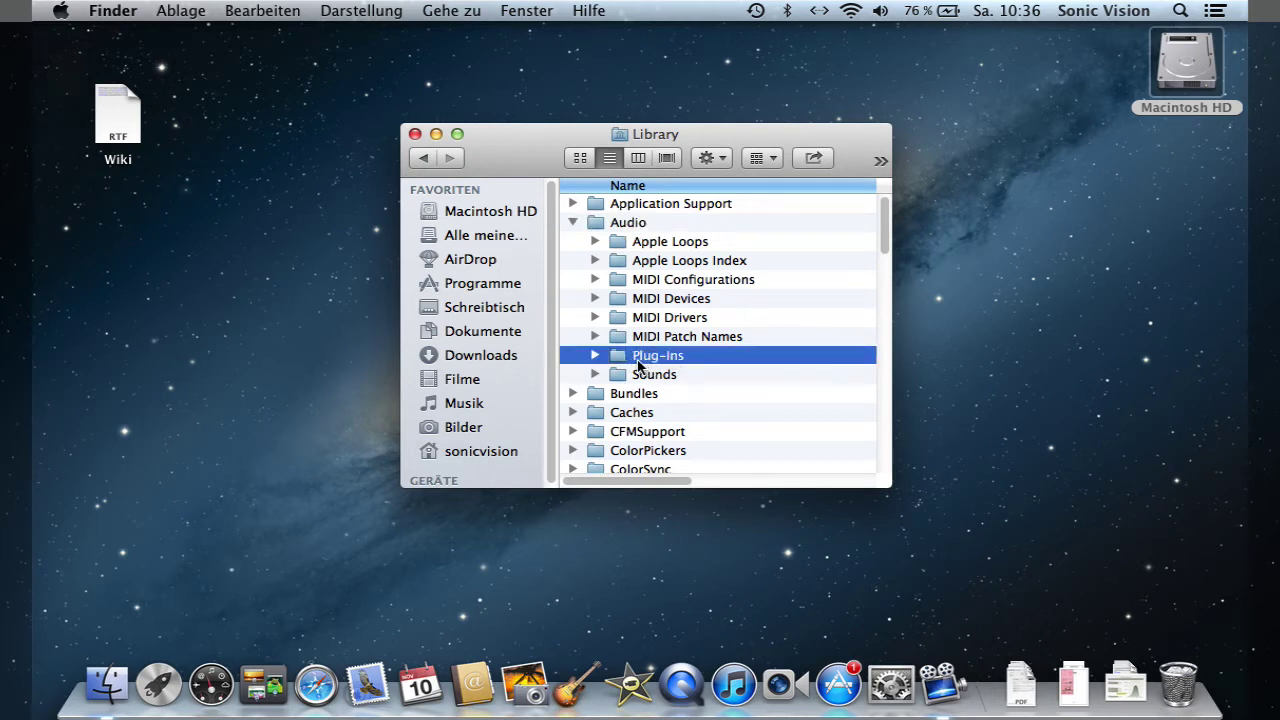
{"action": "left_click", "coordinate": [574, 223]}
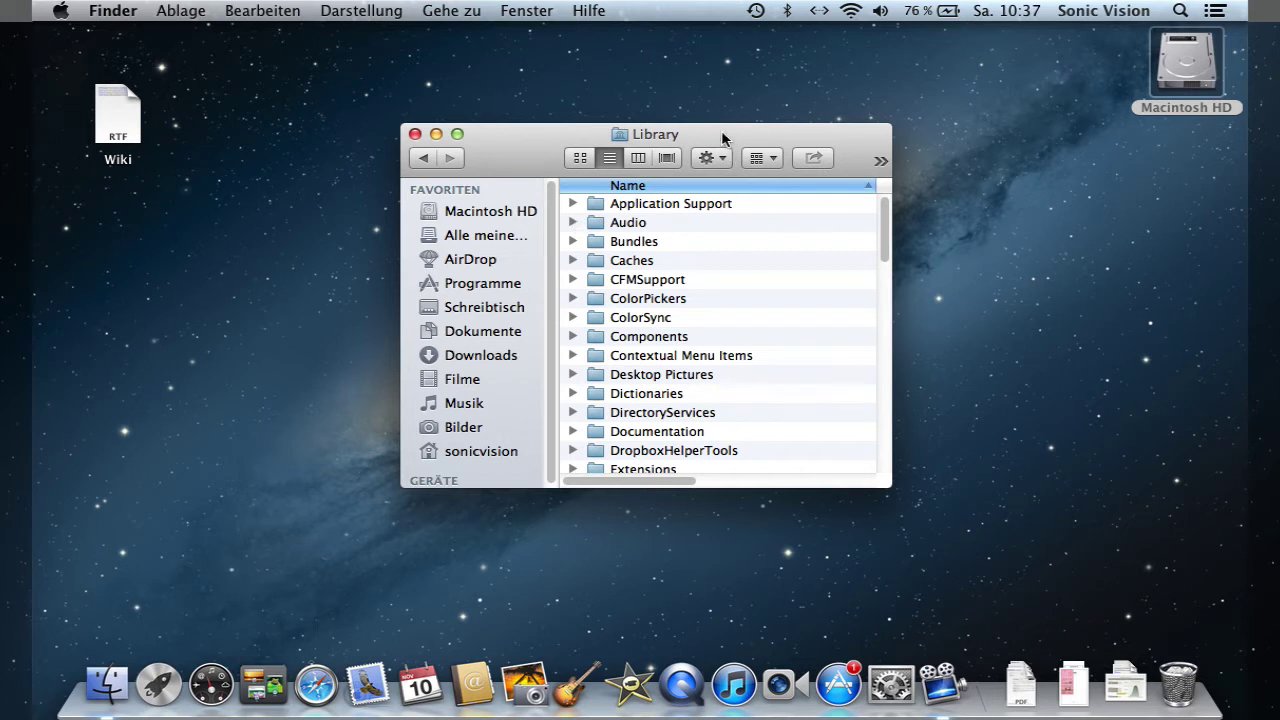
- Check the system Library's path, then open the hidden user Library via Option and Gehe zu
{"action": "left_click", "coordinate": [668, 137], "text": "super"}
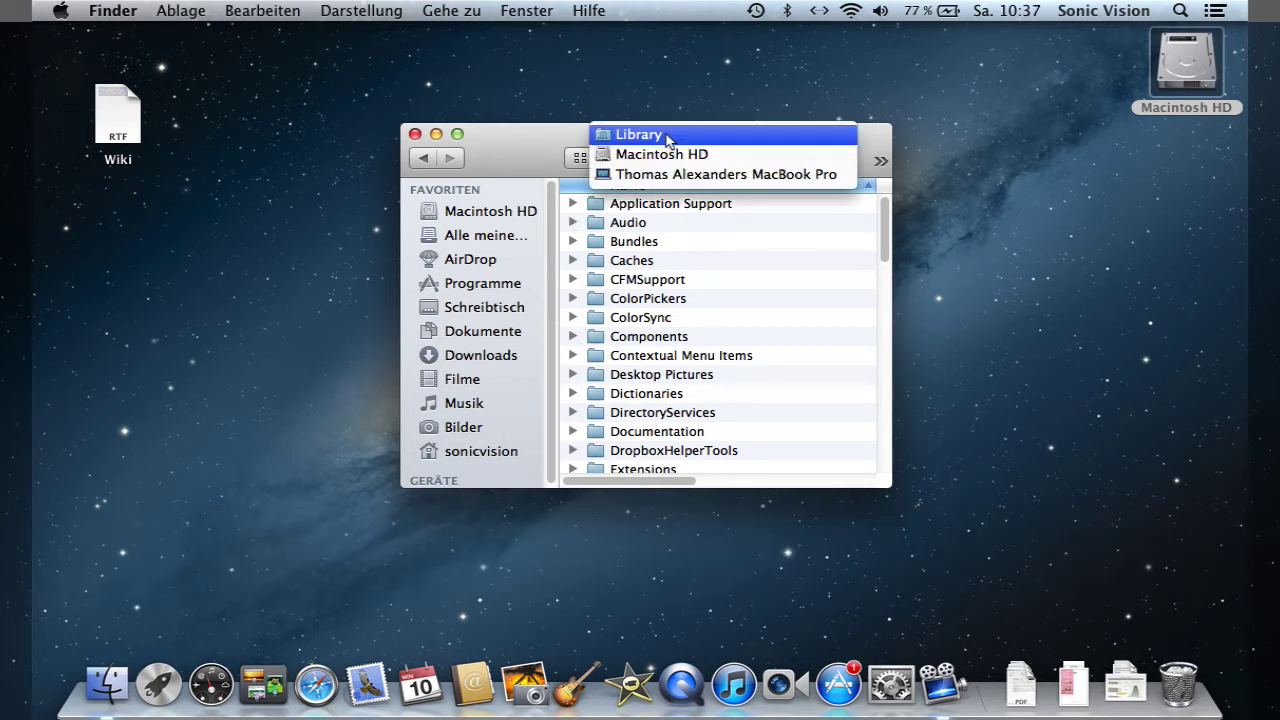
{"action": "left_click", "coordinate": [530, 137]}
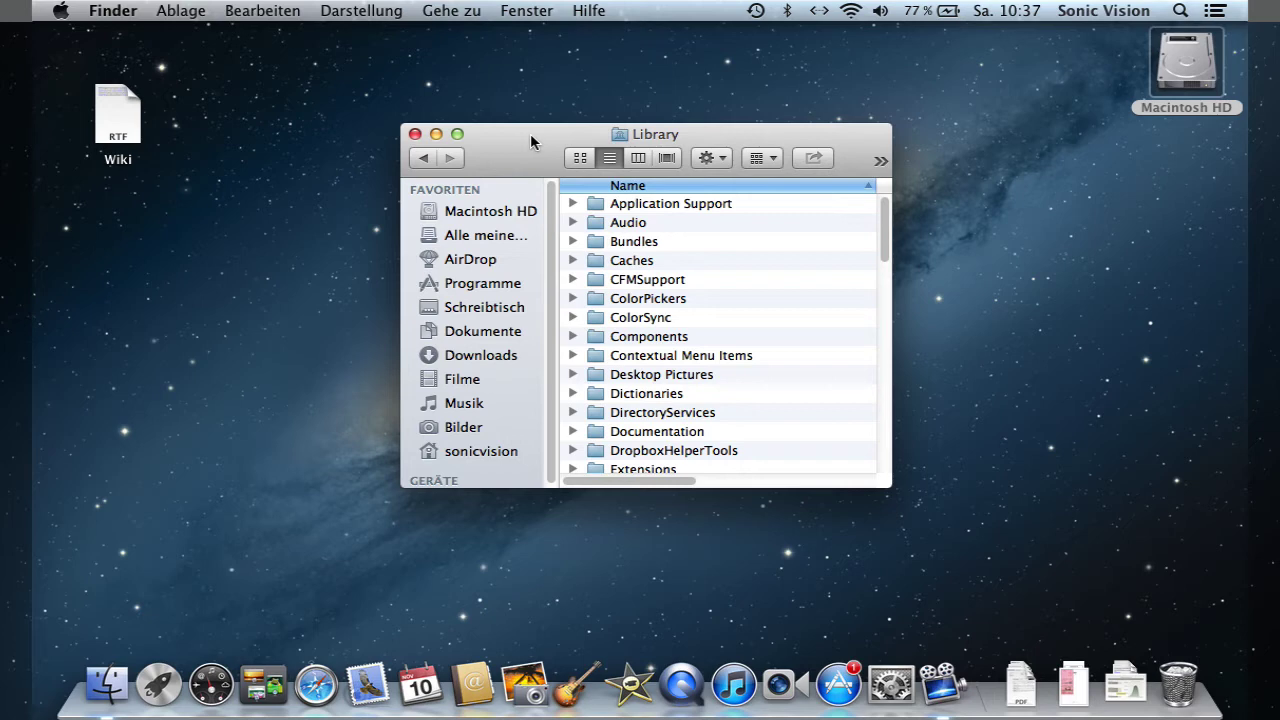
{"action": "key", "text": "alt"}
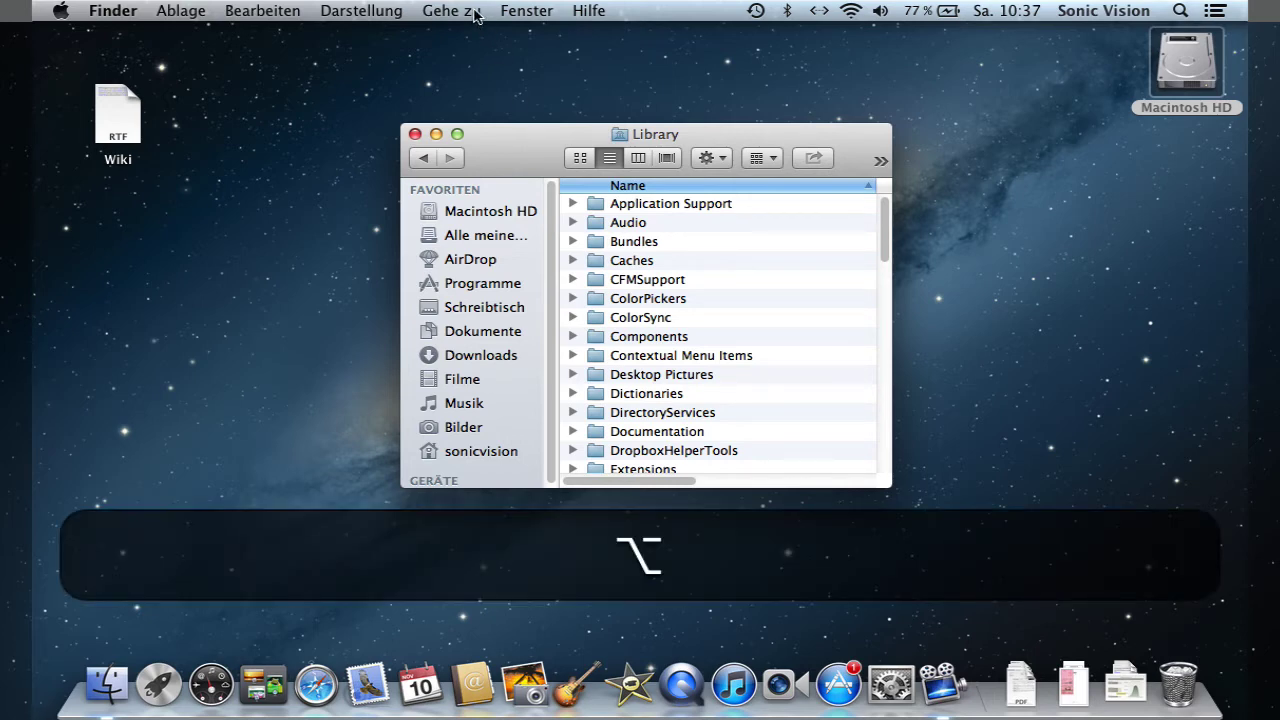
{"action": "left_click", "coordinate": [476, 12]}
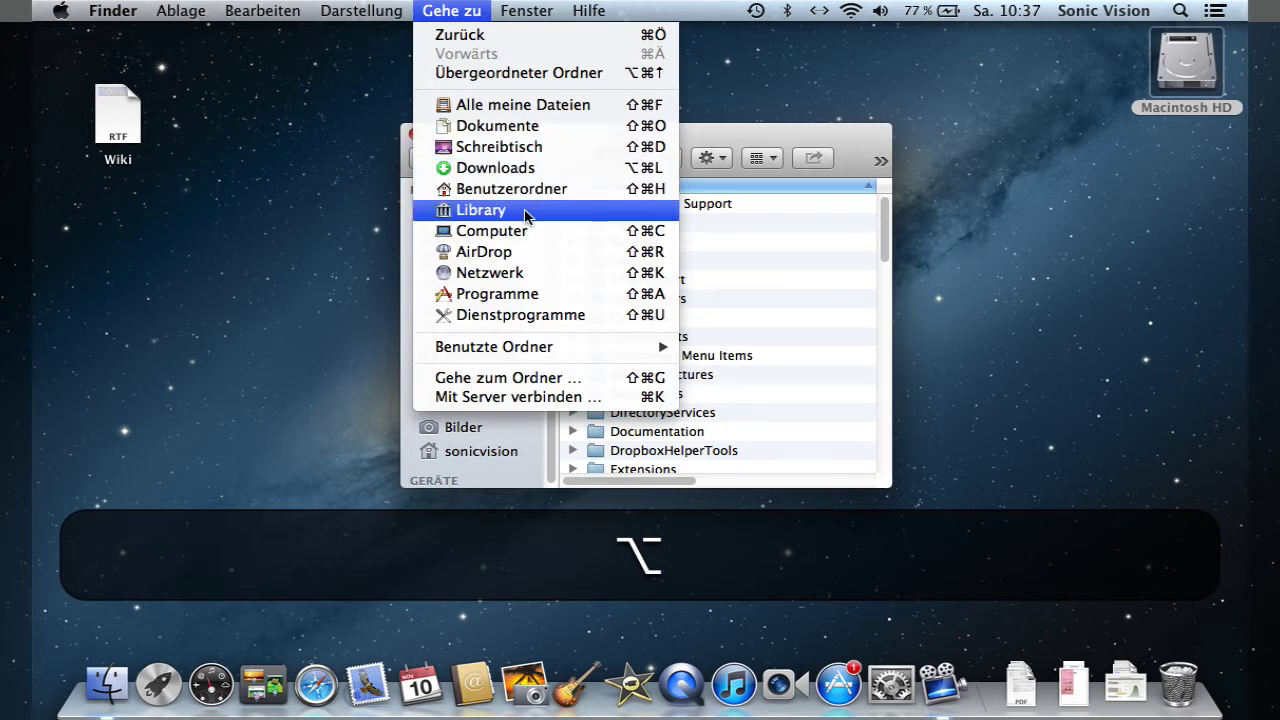
{"action": "left_click", "coordinate": [525, 214]}
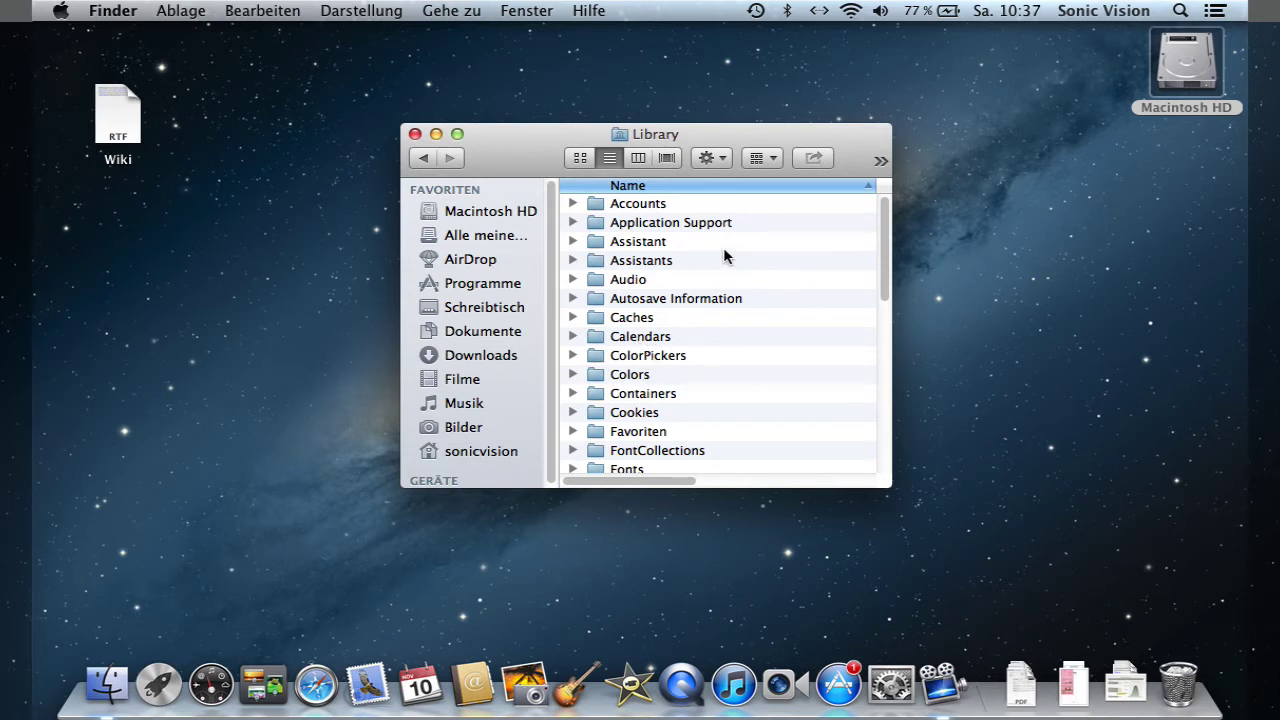
- Check the user Library's path, then return to Macintosh HD's contents
{"action": "left_click", "coordinate": [672, 136], "text": "super"}
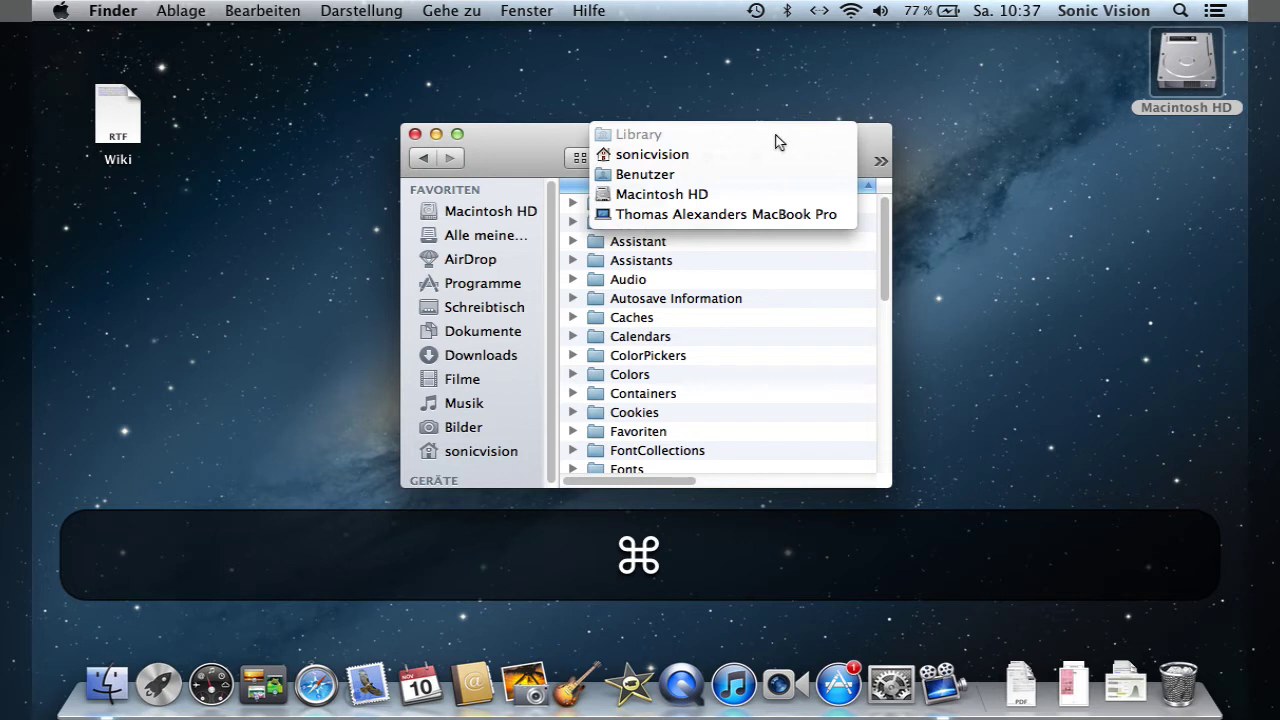
{"action": "left_click", "coordinate": [531, 136]}
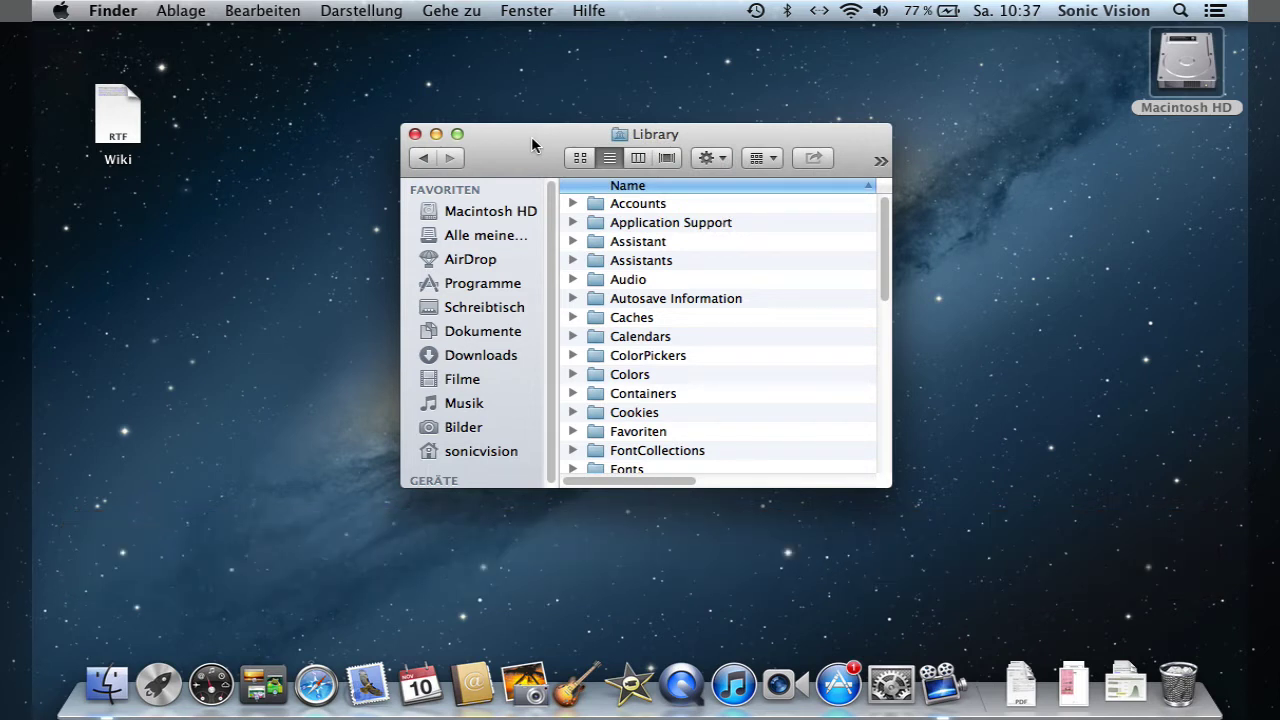
{"action": "left_click", "coordinate": [518, 216]}
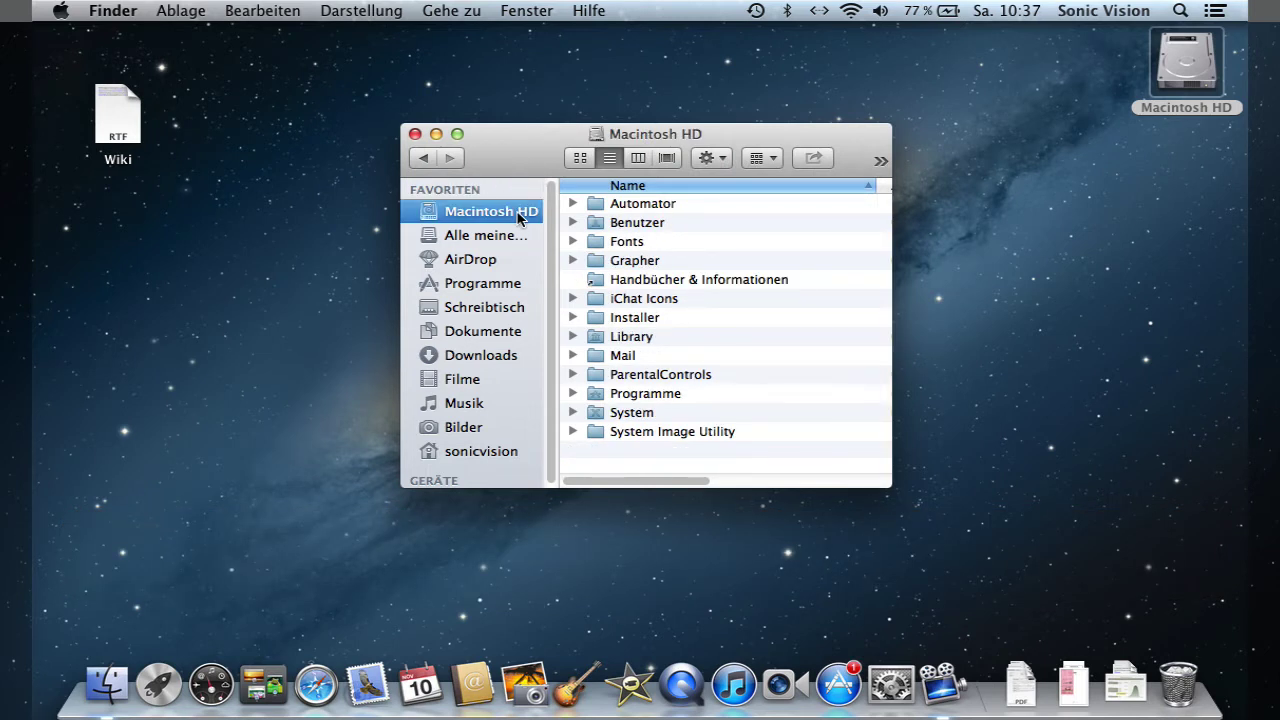
- Open Programme and then the Dienstprogramme folder, jumping to it with D
{"action": "double_click", "coordinate": [645, 396]}
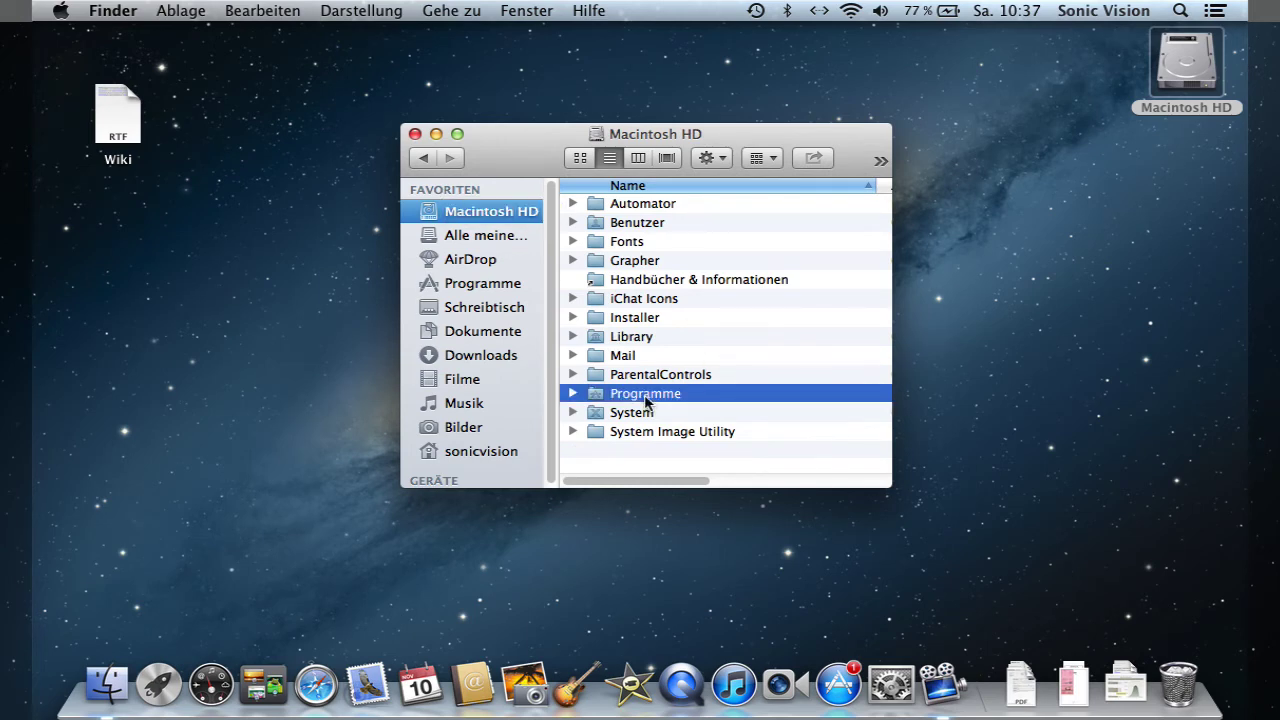
{"action": "left_click", "coordinate": [766, 376]}
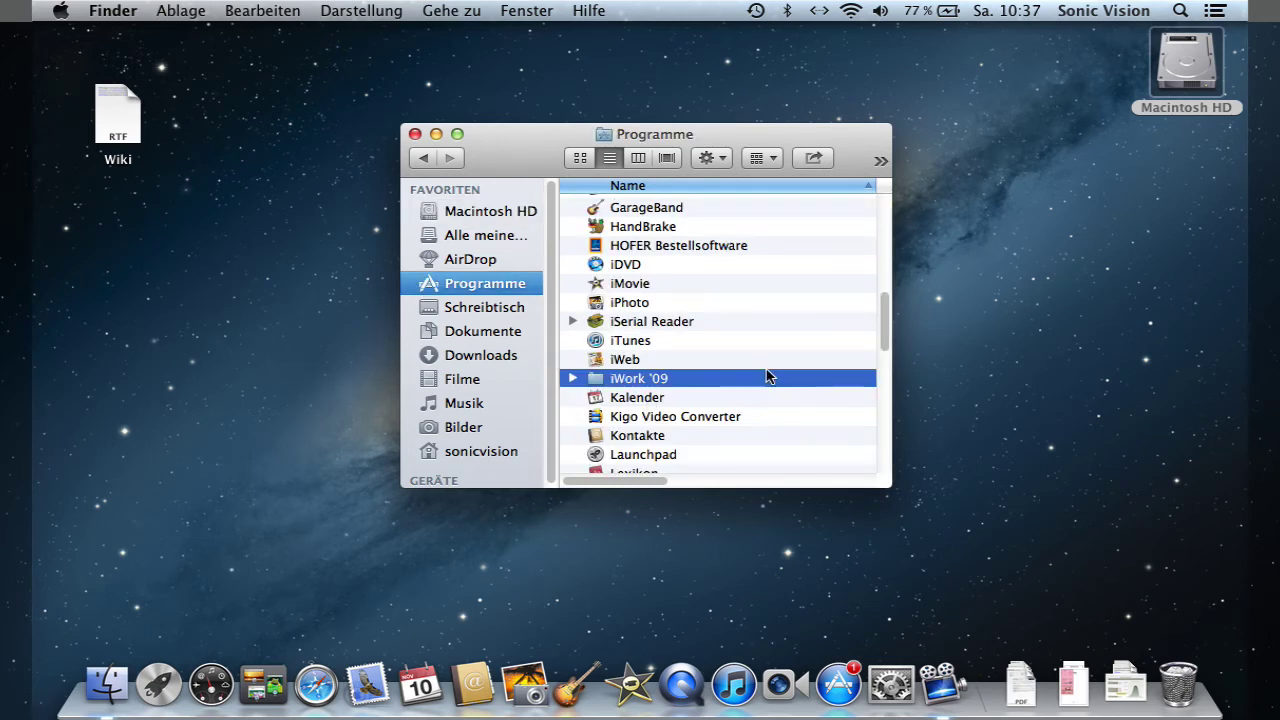
{"action": "key", "text": "d"}
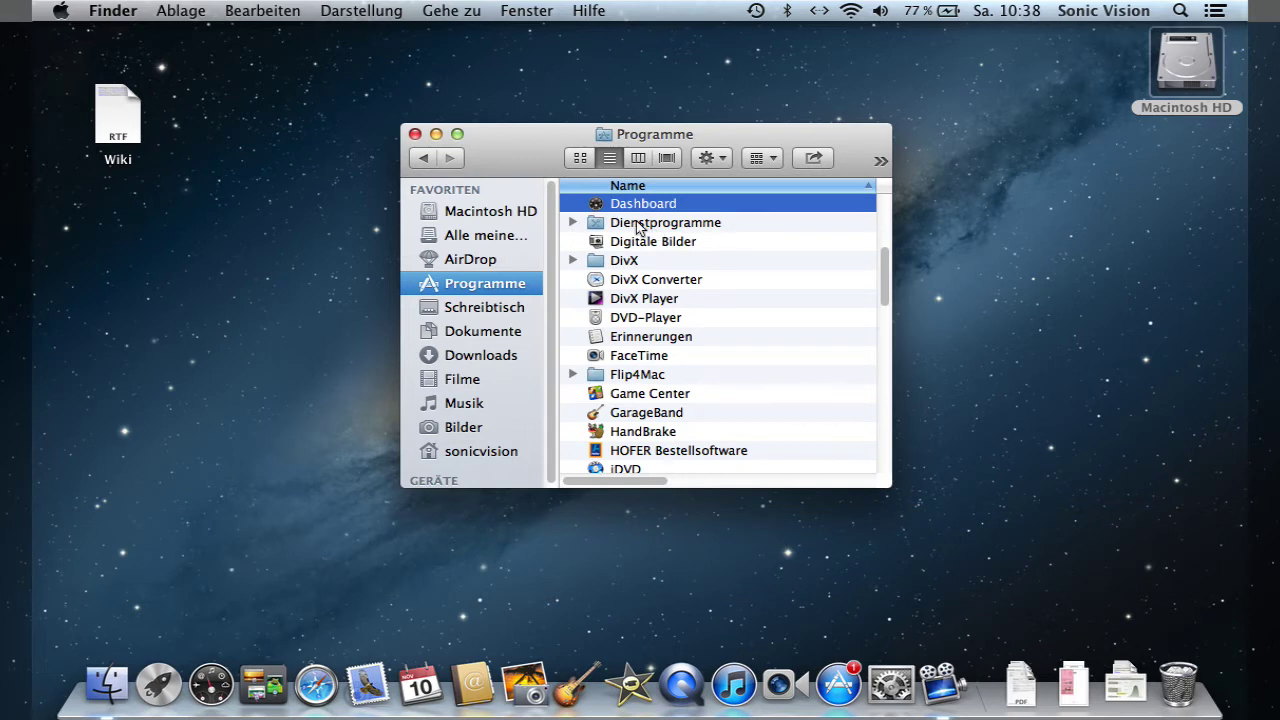
{"action": "left_click", "coordinate": [636, 226]}
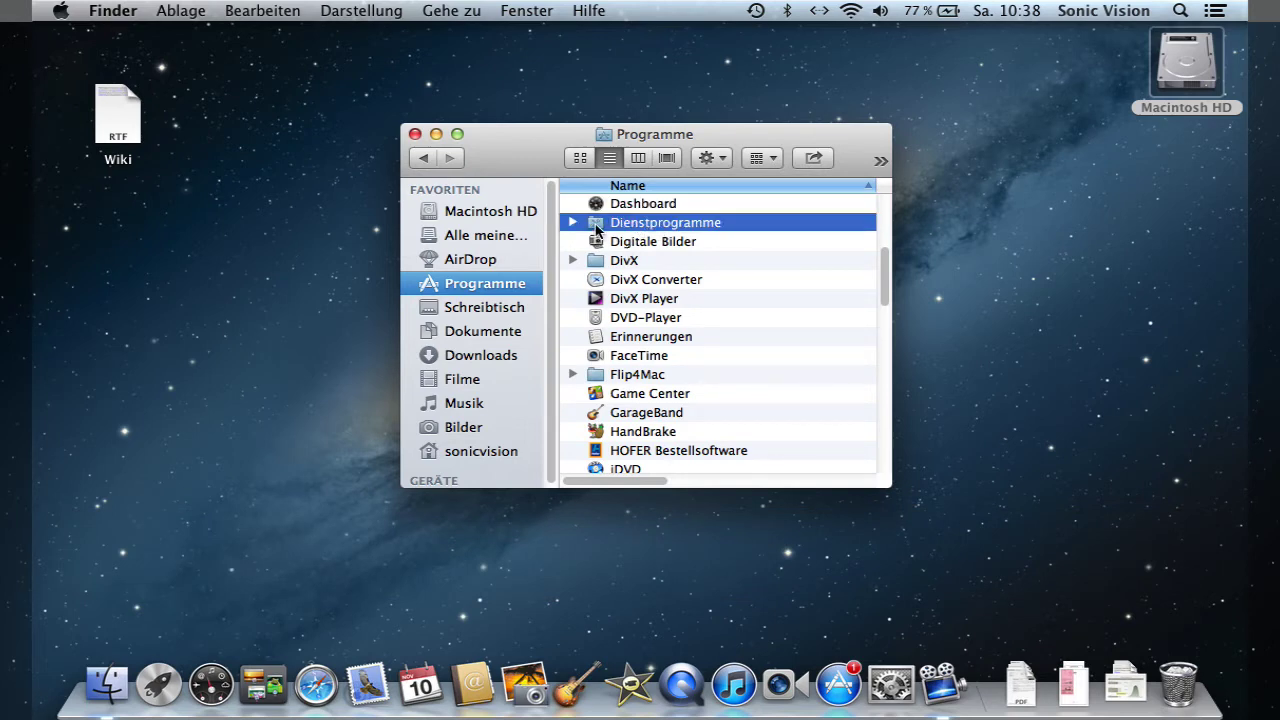
{"action": "double_click", "coordinate": [596, 229]}
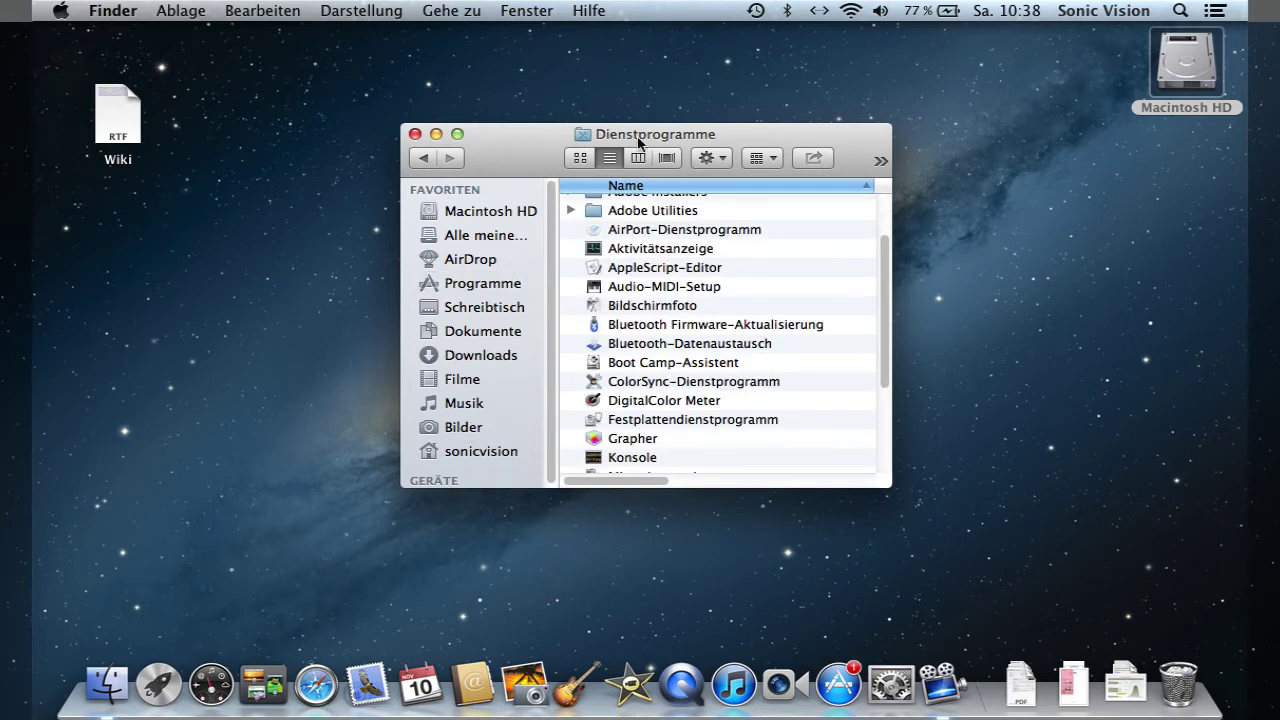
- Move the window higher and enlarge it to show modification dates and more rows
{"action": "left_click_drag", "start_coordinate": [638, 143], "coordinate": [634, 71]}
{"action": "left_click_drag", "start_coordinate": [882, 416], "coordinate": [1001, 556]}
{"action": "scroll", "coordinate": [790, 430], "scroll_direction": "up", "scroll_amount": 3}
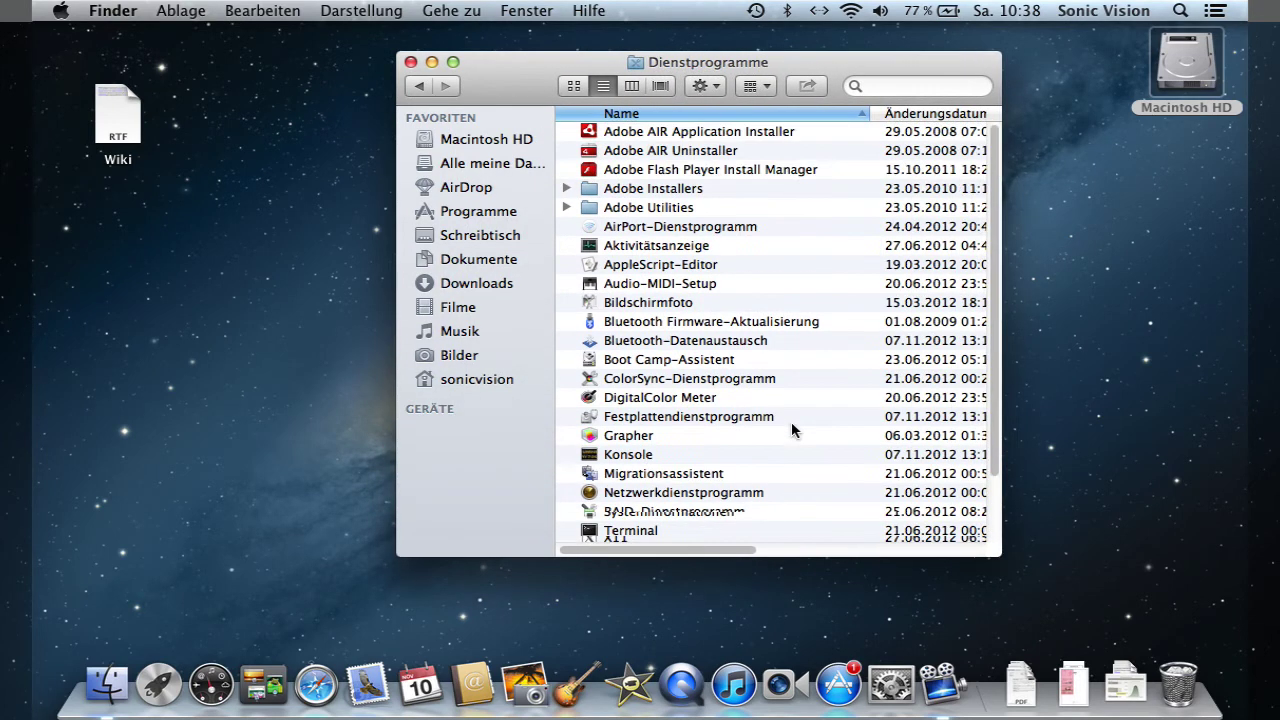
- Look at Festplattendienstprogramm, Aktivitätsanzeige, Schlüsselbundverwaltung, Terminal and Audio-MIDI-Setup, then return to Macintosh HD
{"action": "left_click", "coordinate": [700, 420]}
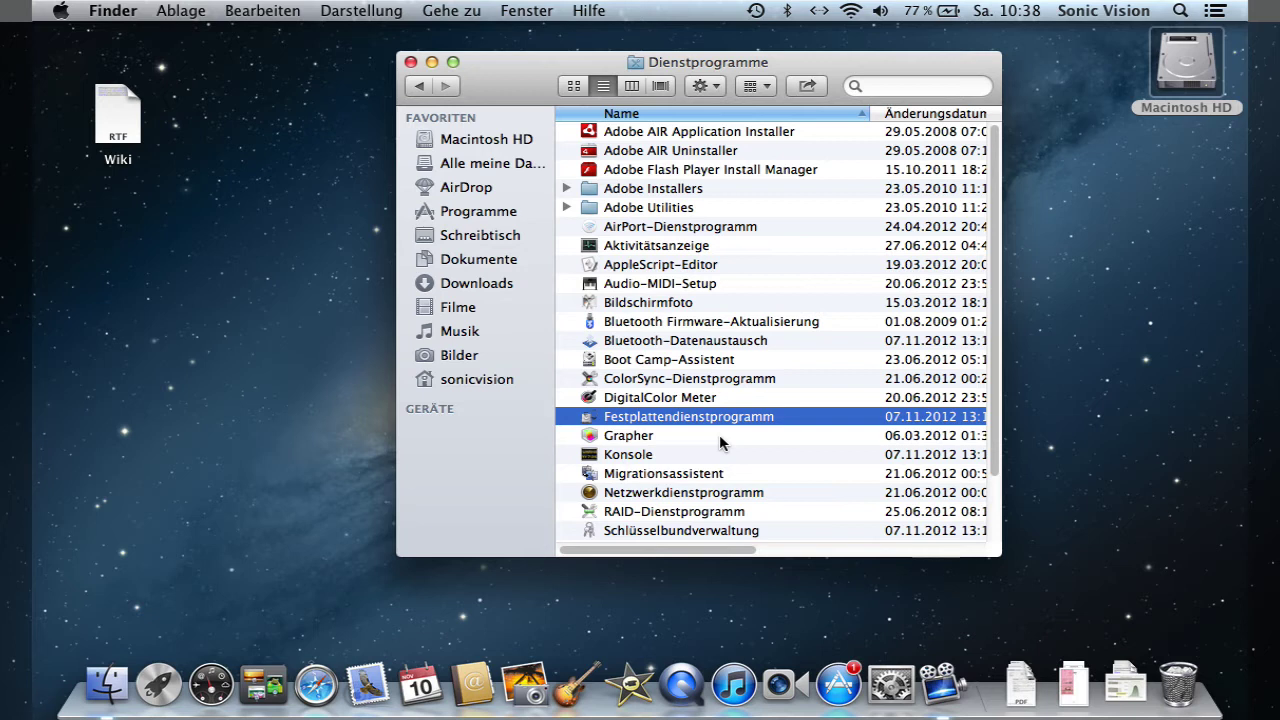
{"action": "left_click", "coordinate": [669, 248]}
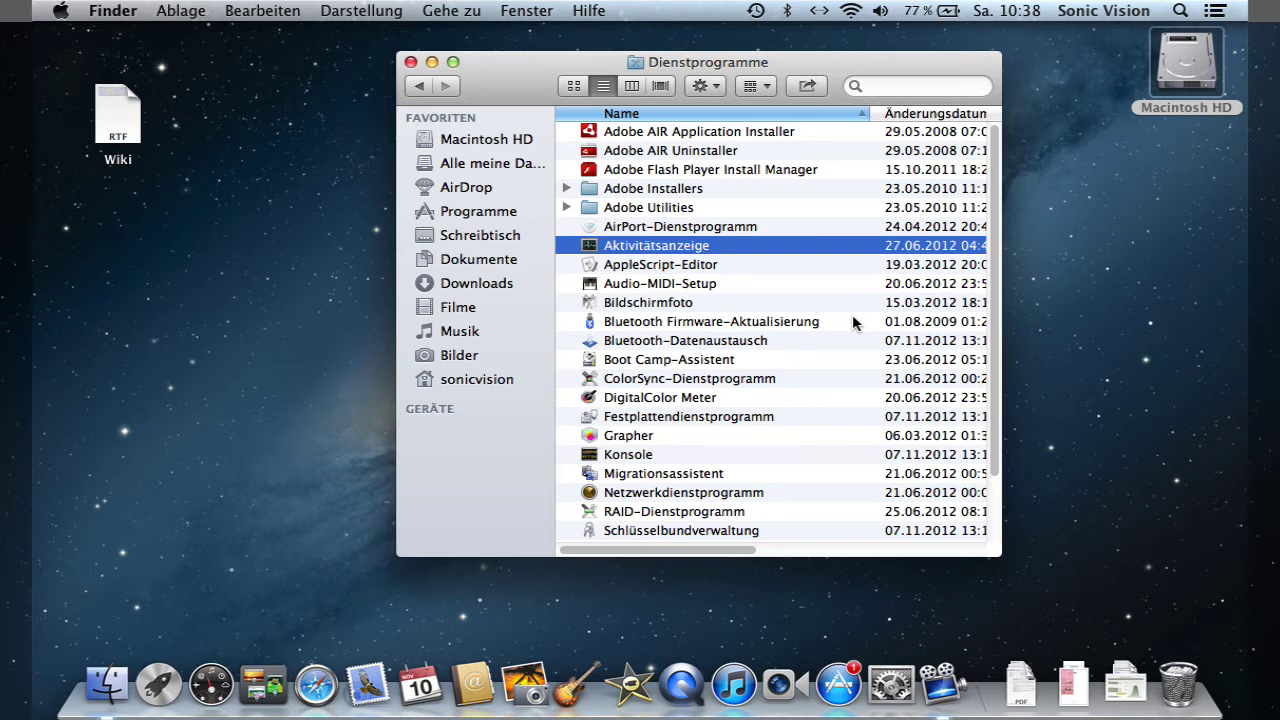
{"action": "left_click", "coordinate": [650, 533]}
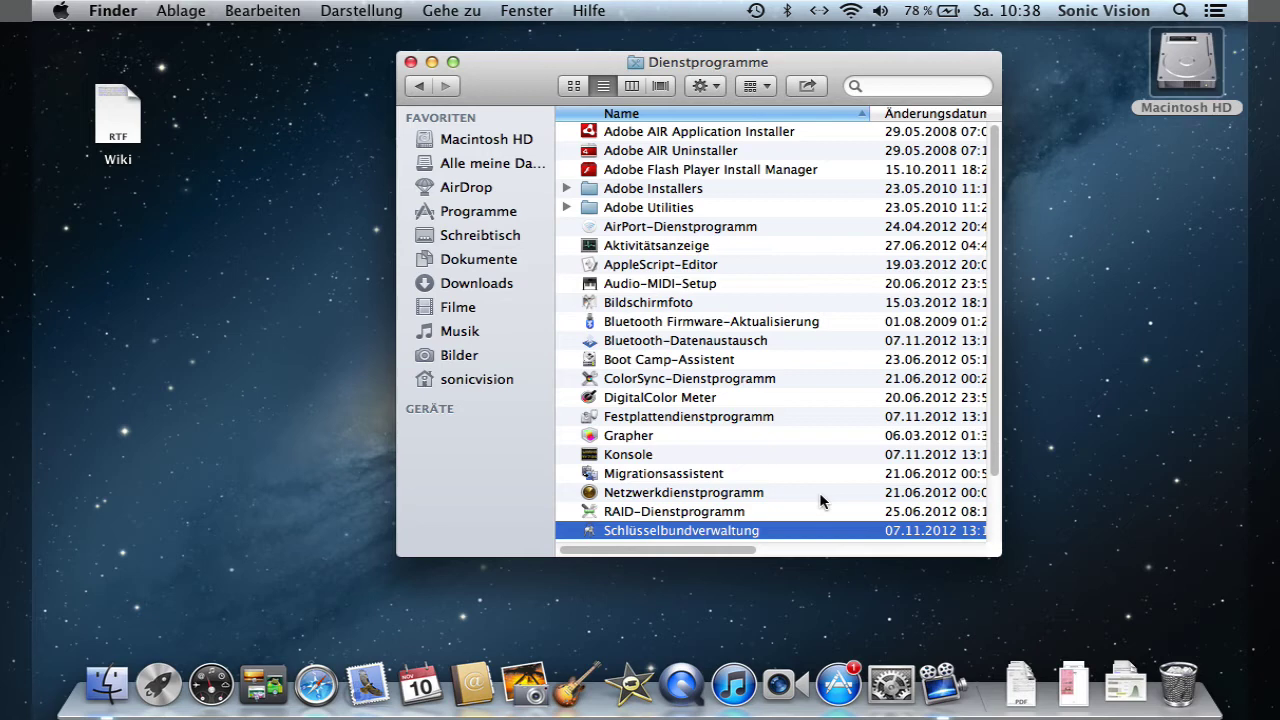
{"action": "scroll", "coordinate": [819, 492], "scroll_direction": "down", "scroll_amount": 3}
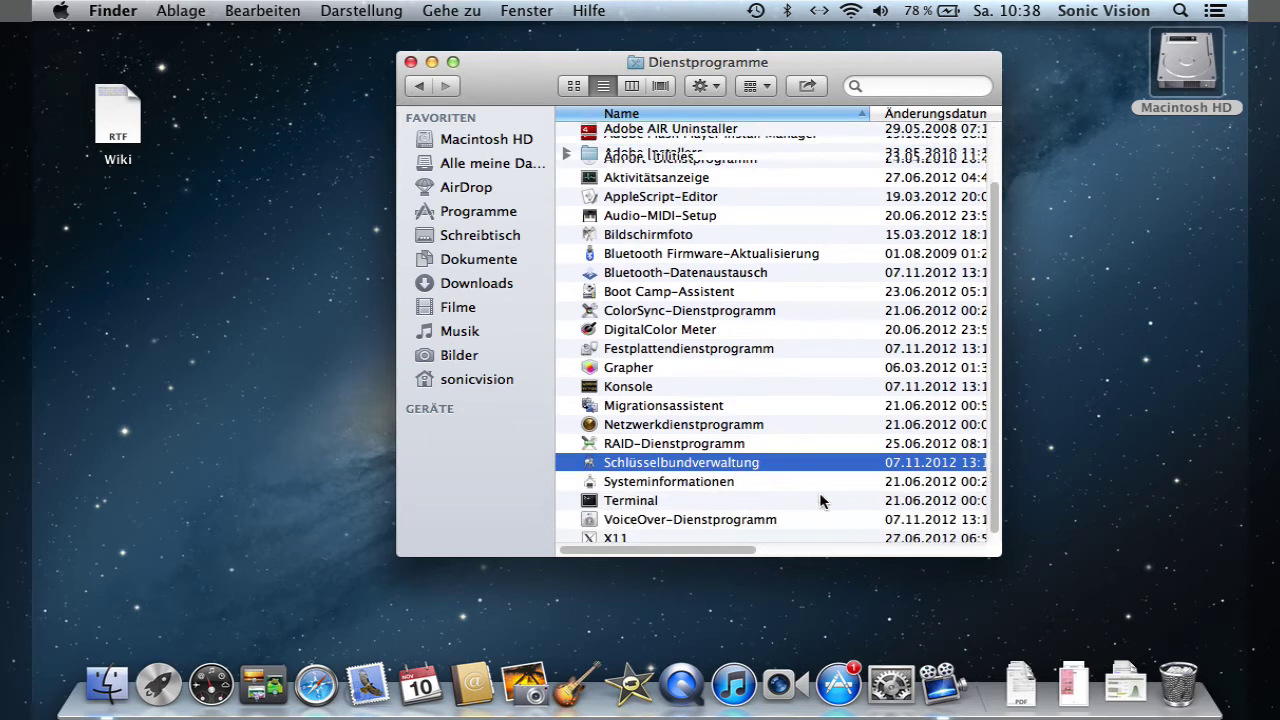
{"action": "left_click", "coordinate": [728, 501]}
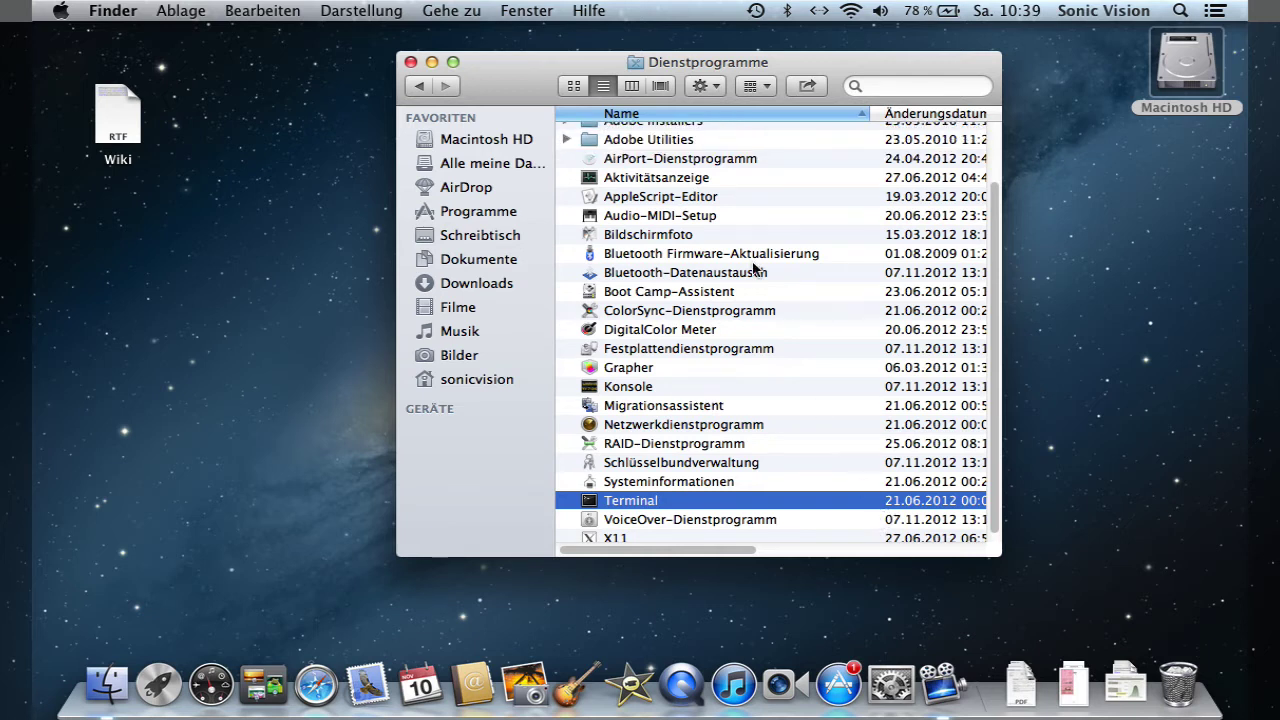
{"action": "left_click", "coordinate": [697, 217]}
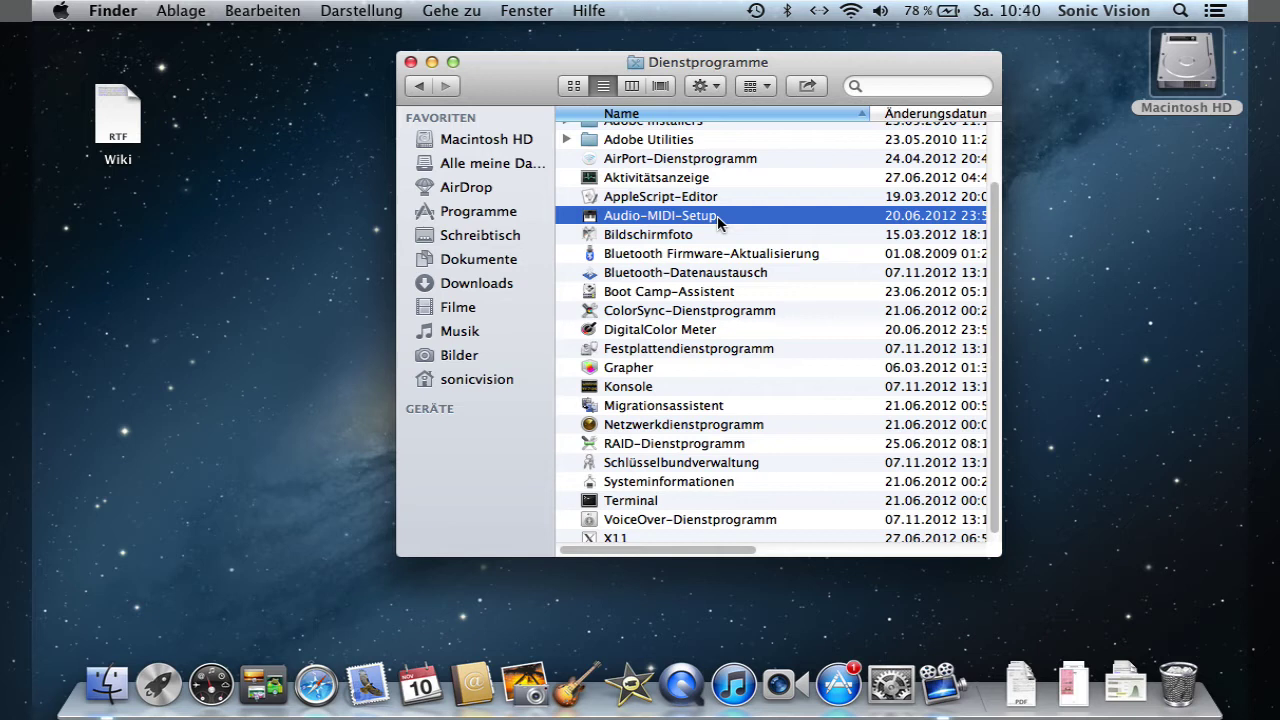
{"action": "left_click", "coordinate": [520, 141]}
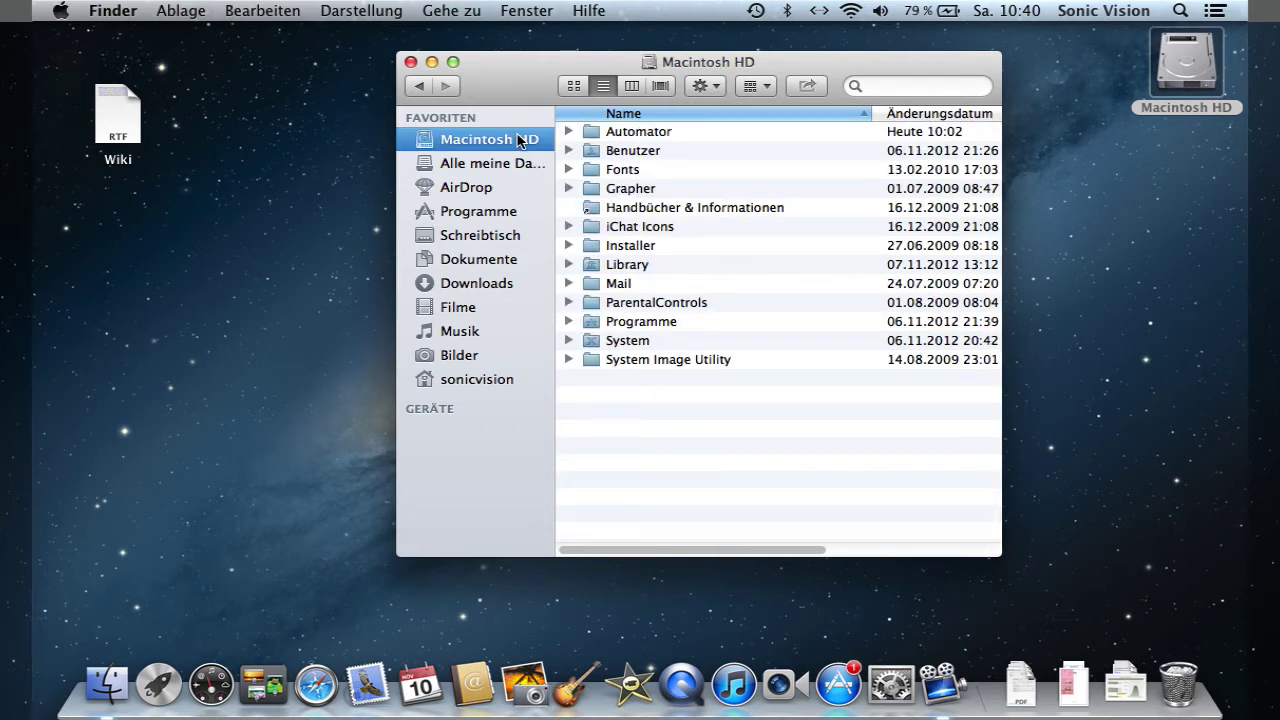
- Open Benutzer and then the user's home folder
{"action": "left_click", "coordinate": [630, 151]}
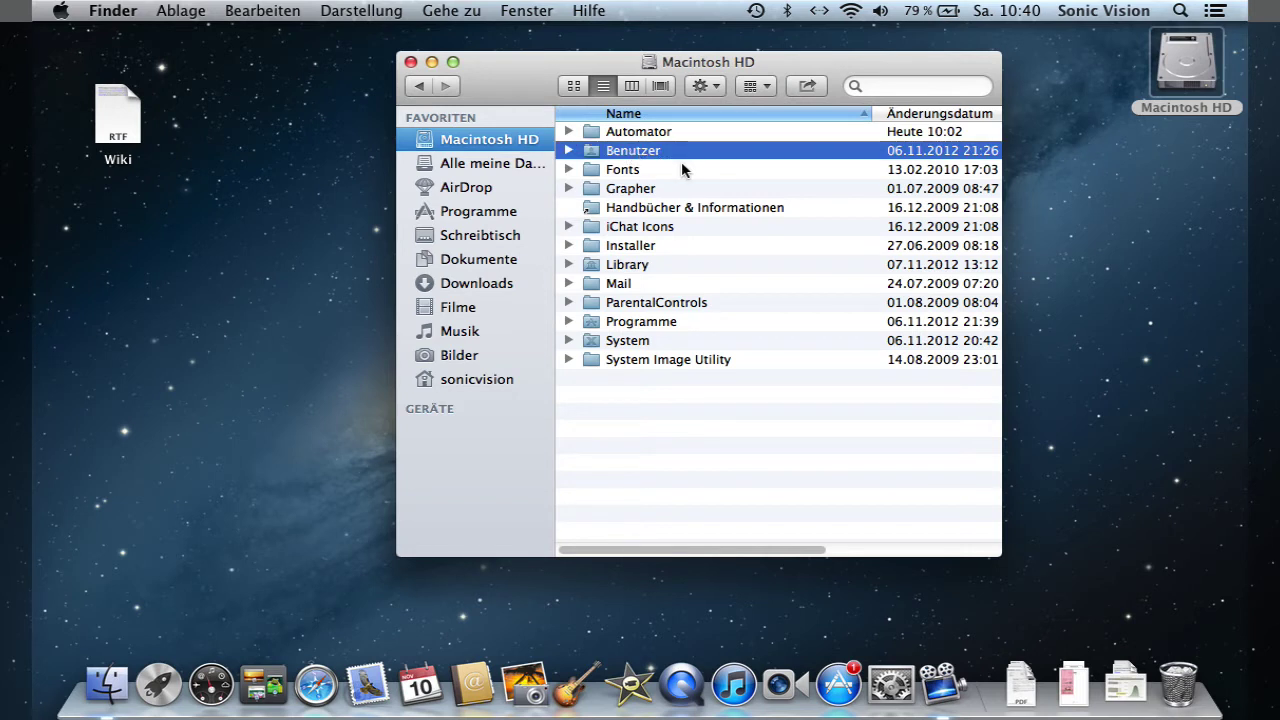
{"action": "double_click", "coordinate": [655, 158]}
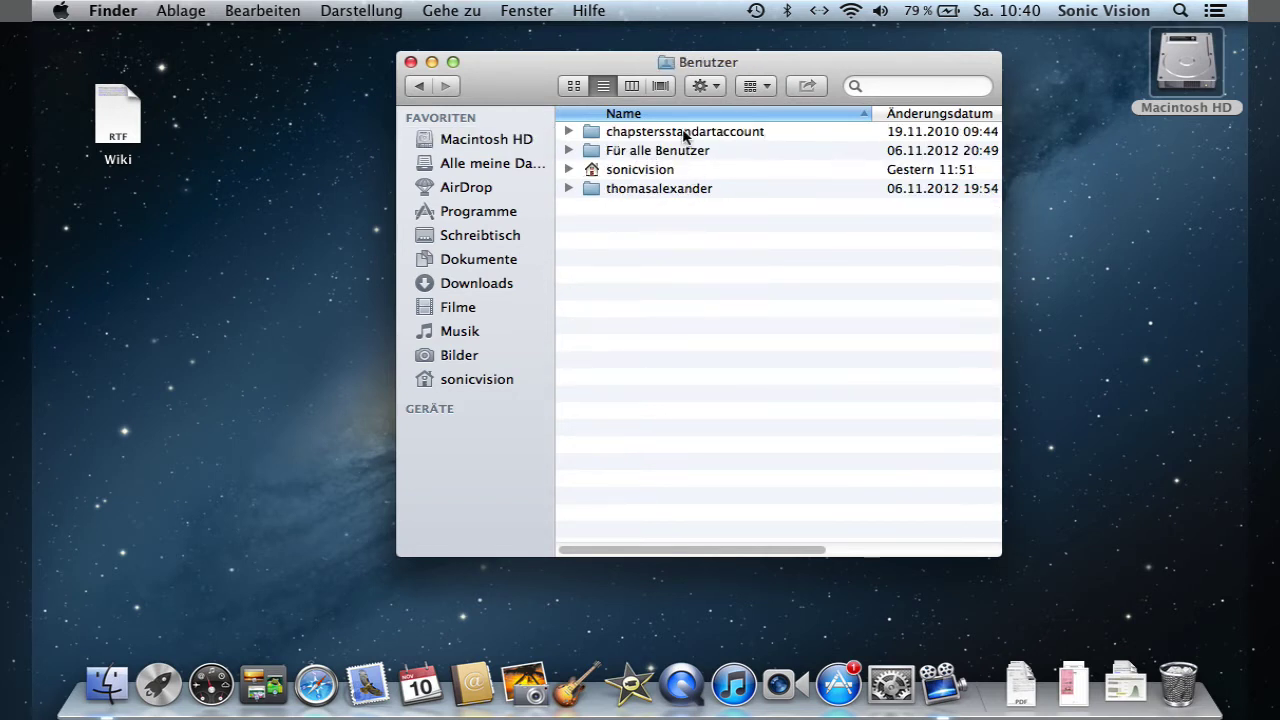
{"action": "left_click", "coordinate": [660, 171]}
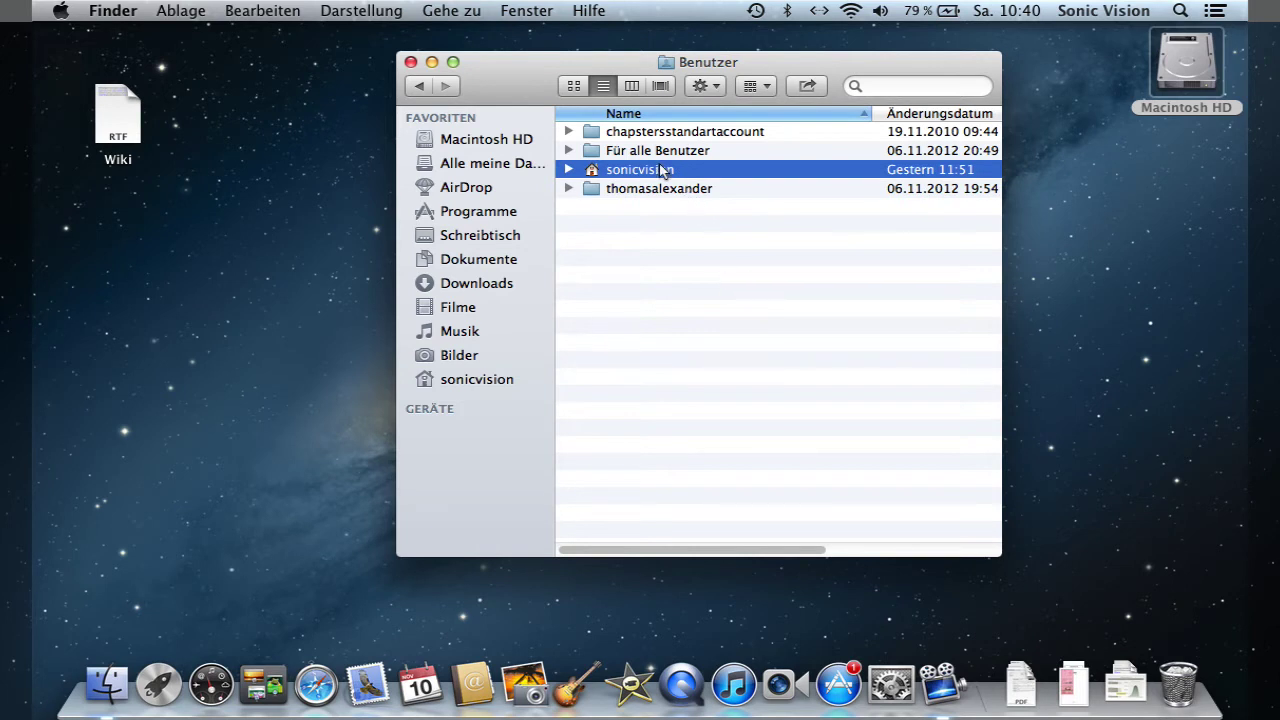
{"action": "double_click", "coordinate": [697, 172]}
- Go through Schreibtisch, Musik, Filme, Downloads, Dokumente and Bilder, collapsing Musik
{"action": "left_click", "coordinate": [697, 286]}
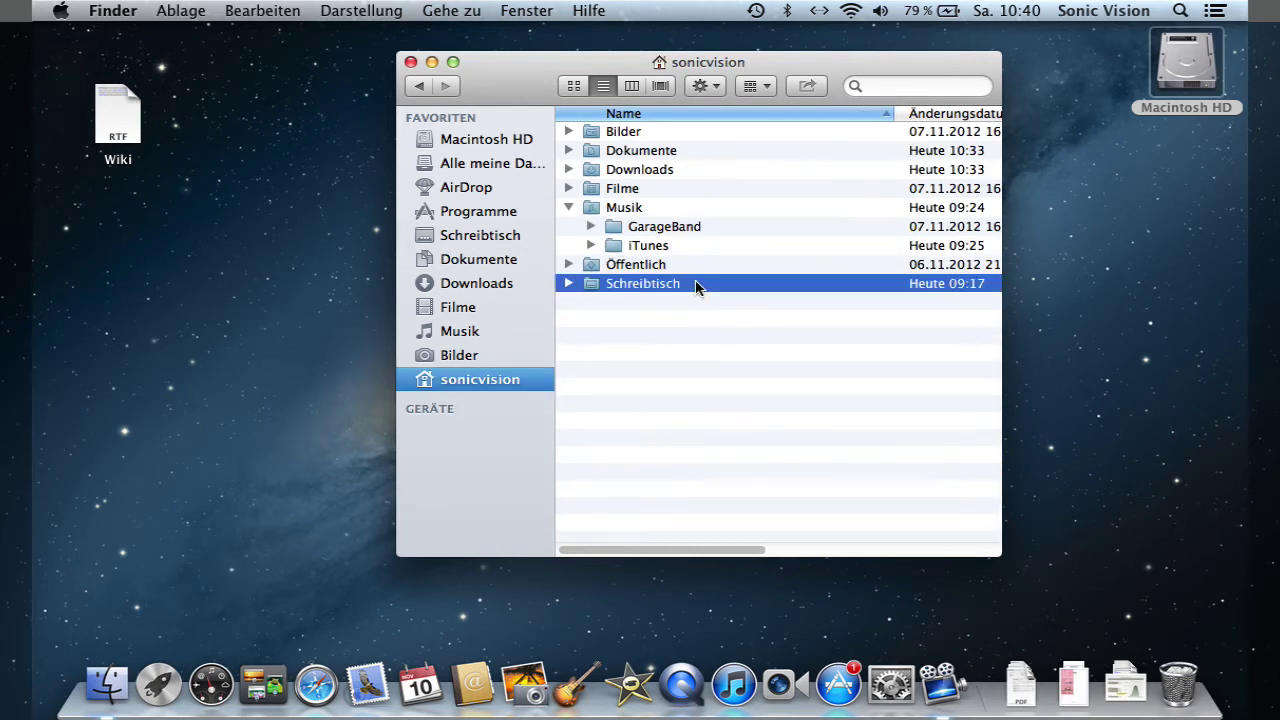
{"action": "left_click", "coordinate": [631, 210]}
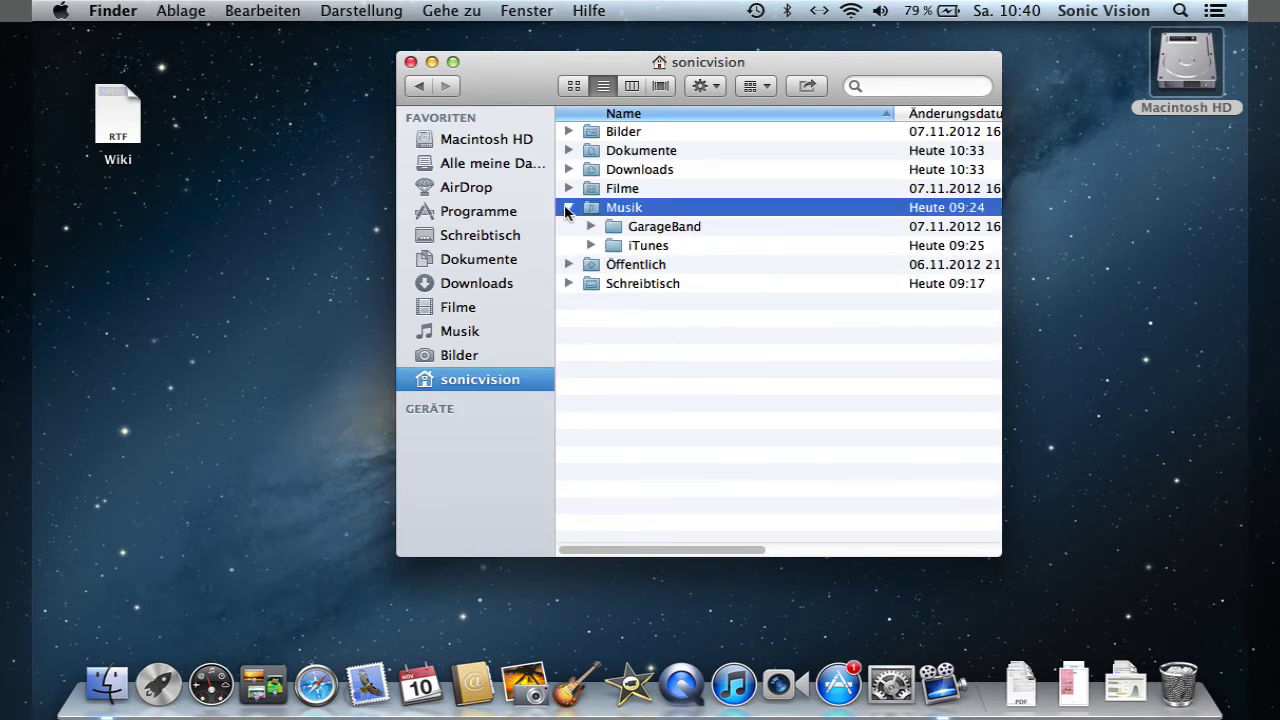
{"action": "left_click", "coordinate": [568, 207]}
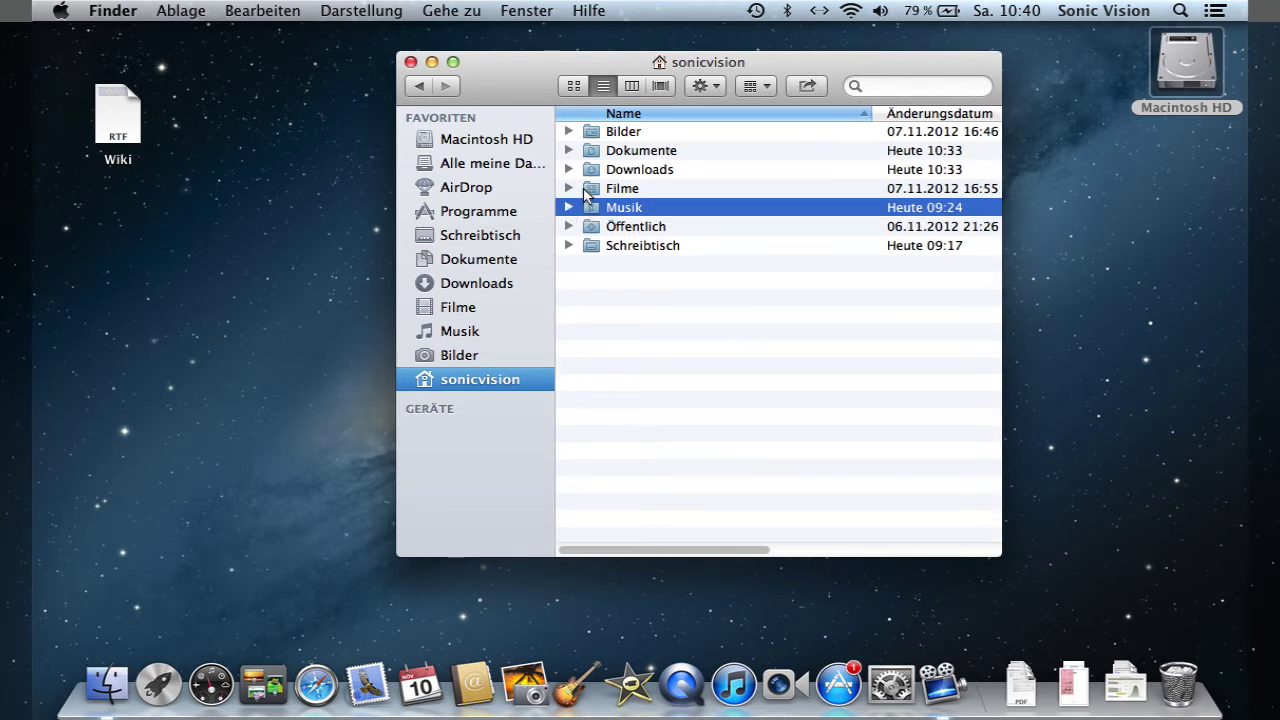
{"action": "left_click", "coordinate": [588, 190]}
{"action": "left_click", "coordinate": [594, 172]}
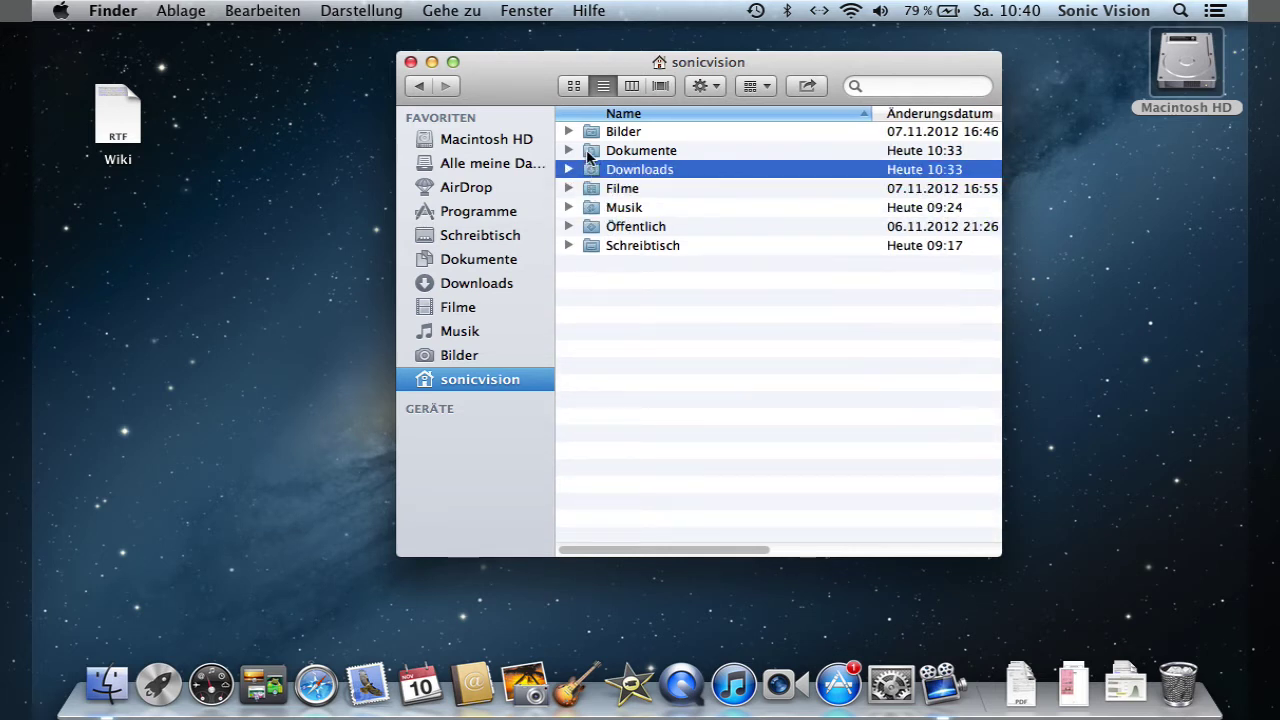
{"action": "left_click", "coordinate": [589, 151]}
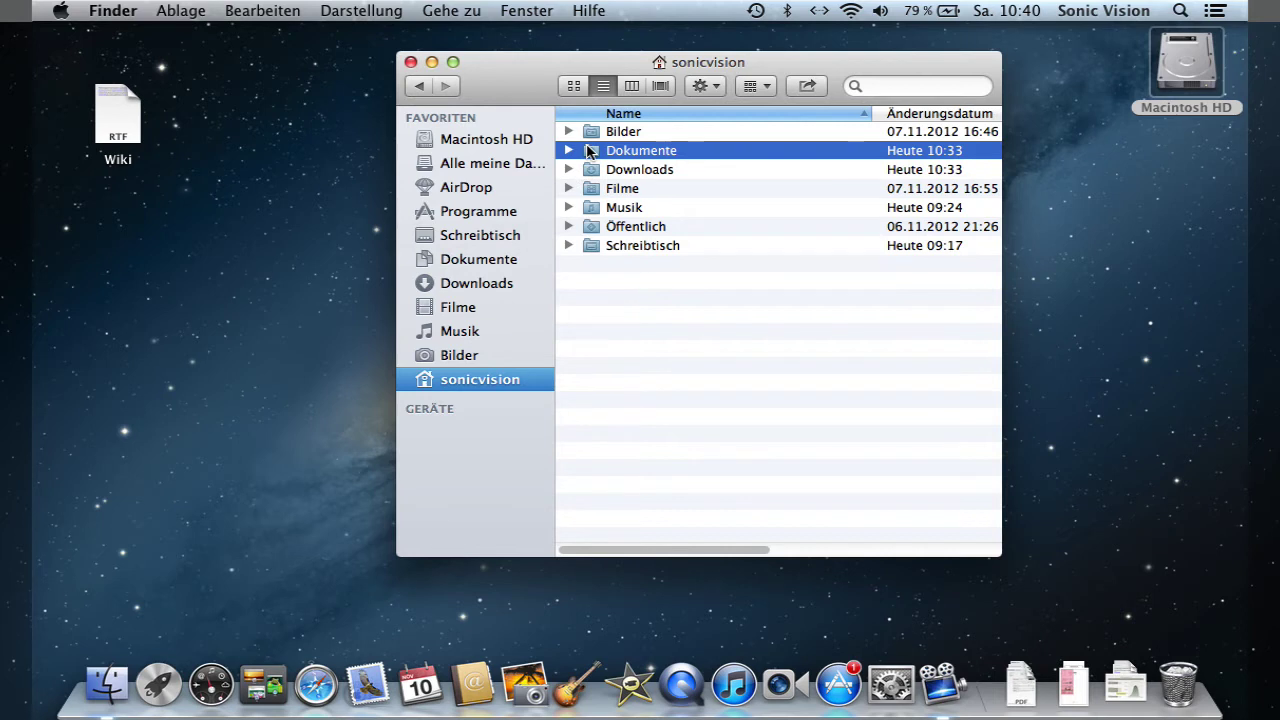
{"action": "left_click", "coordinate": [587, 134]}
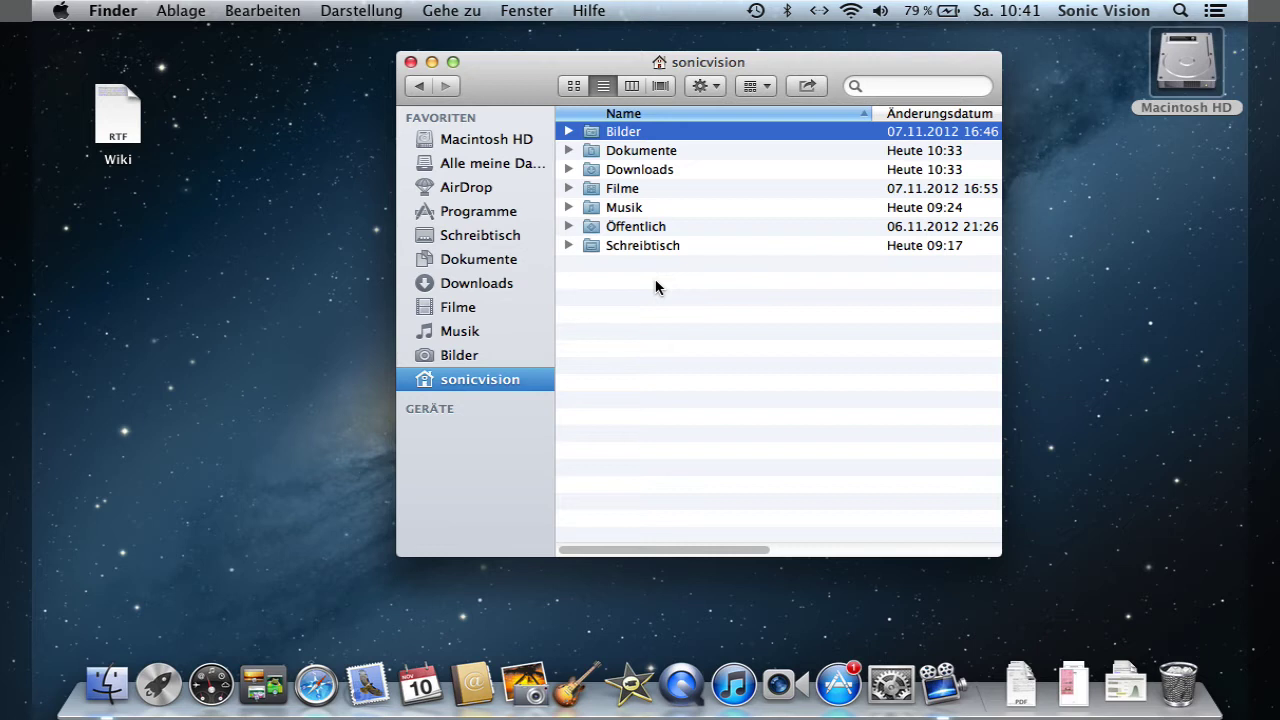
- Jump to Programme, Computer, Dienstprogramme and Dokumente with ⇧⌘A, ⇧⌘C, ⇧⌘U and ⇧⌘O
{"action": "left_click", "coordinate": [455, 10]}
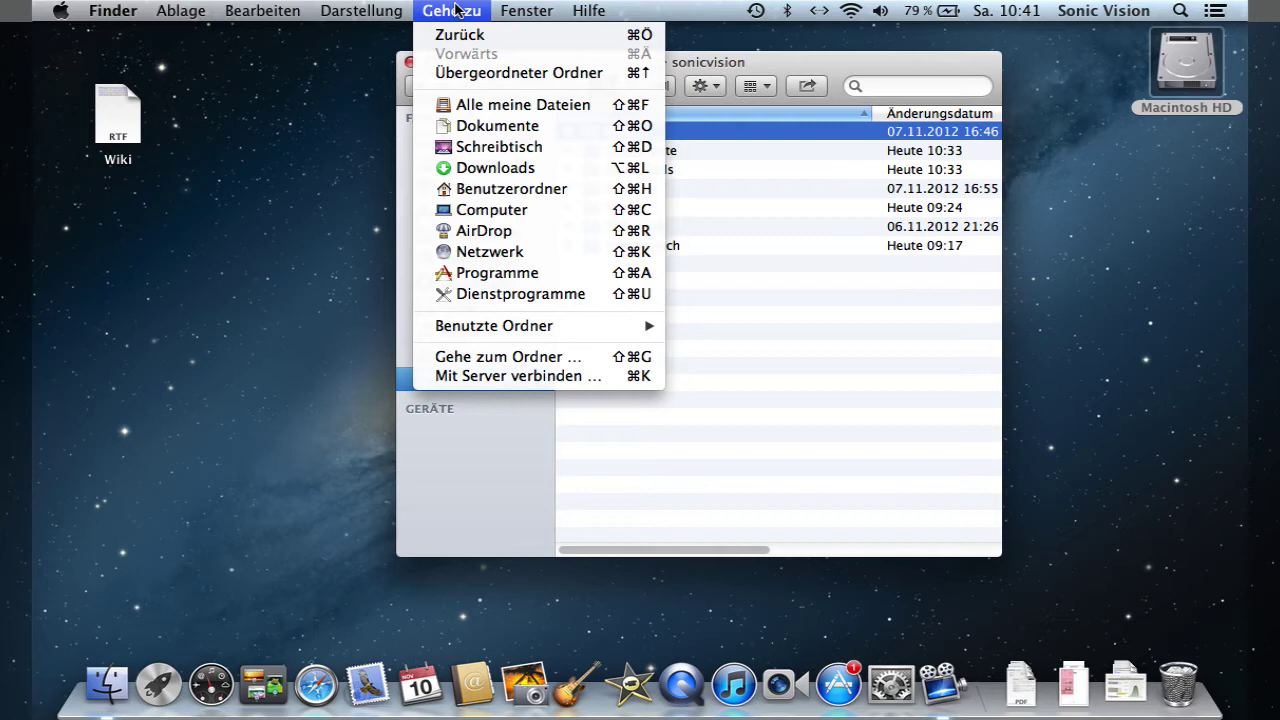
{"action": "left_click", "coordinate": [455, 10]}
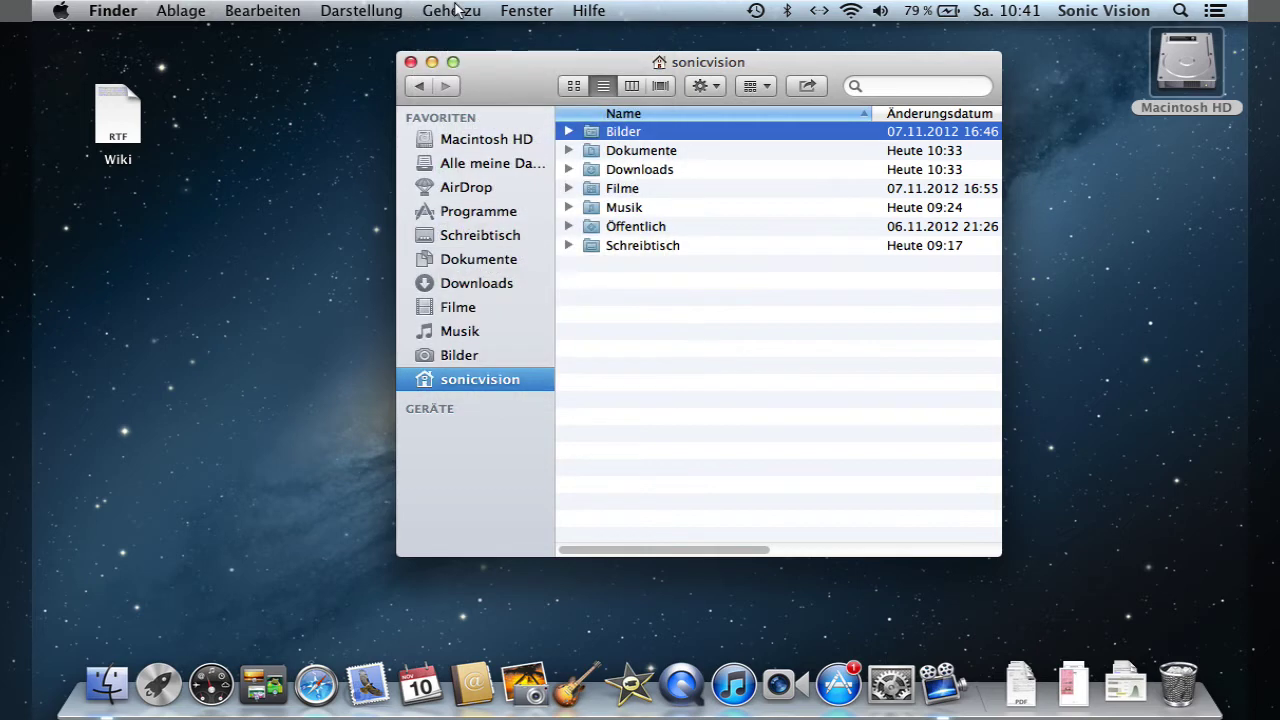
{"action": "left_click", "coordinate": [808, 455]}
{"action": "key", "text": "shift+super+a"}
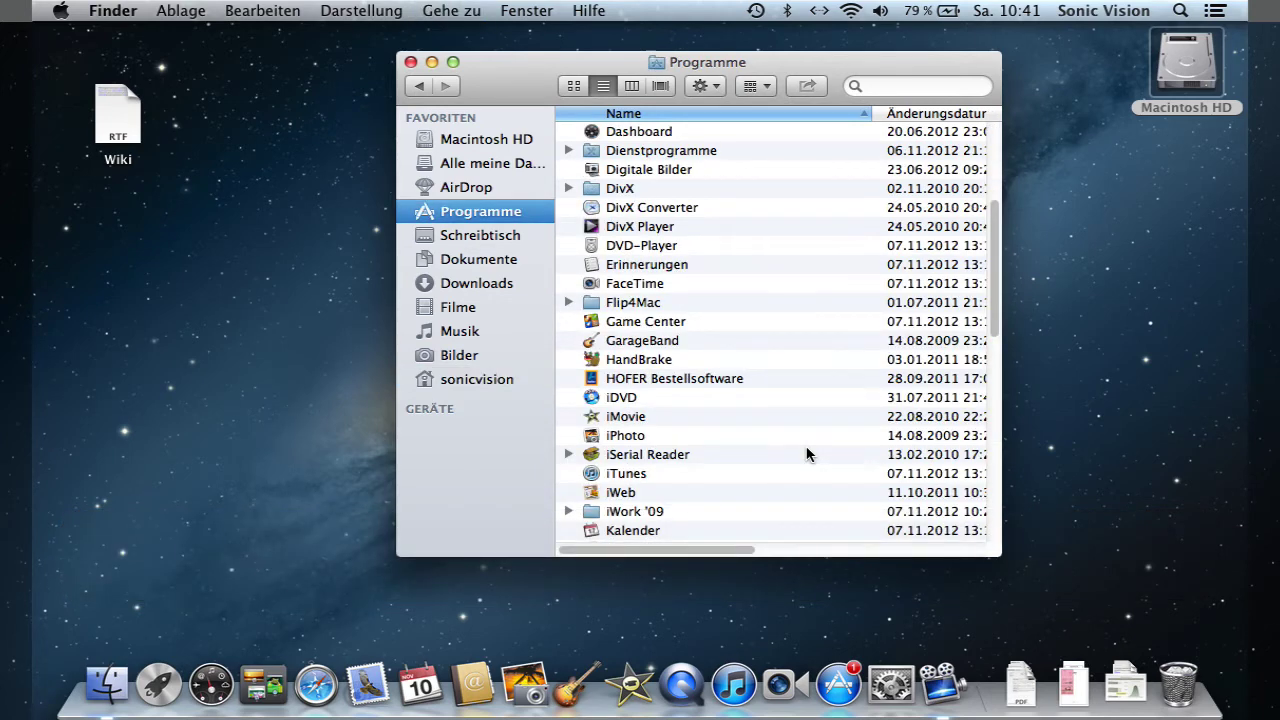
{"action": "key", "text": "shift+super+c"}
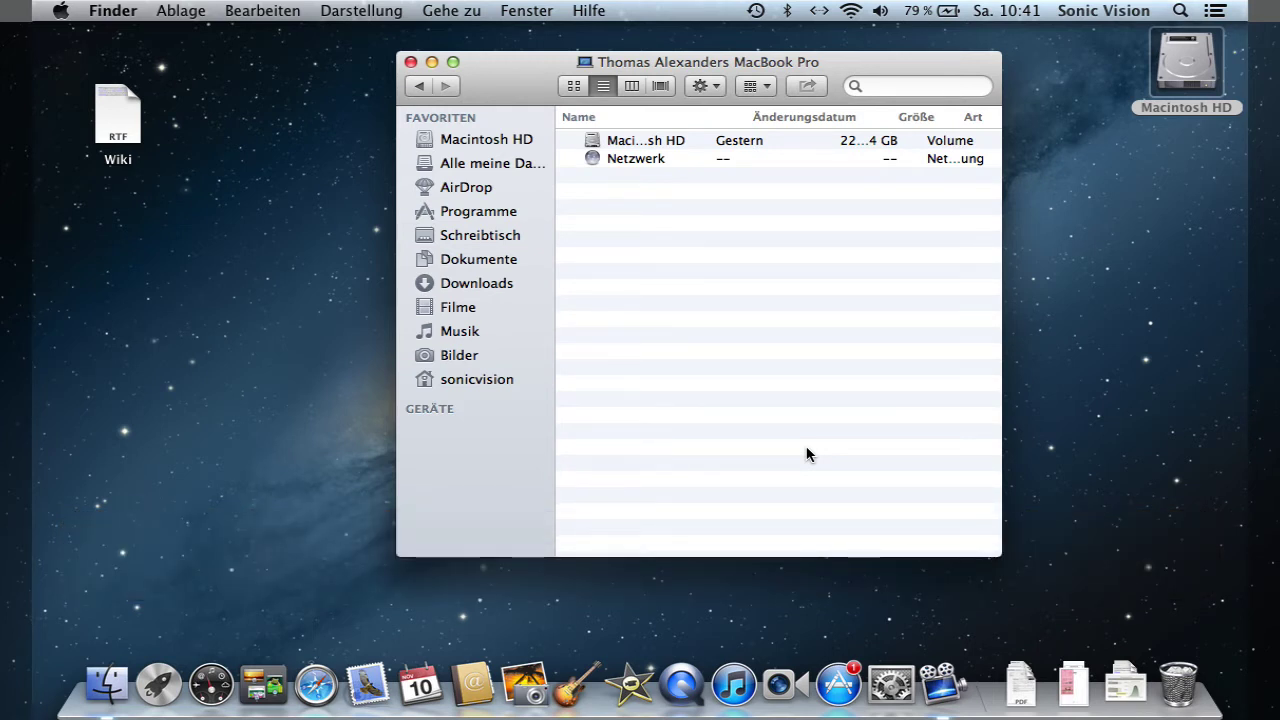
{"action": "key", "text": "shift+super"}
{"action": "key", "text": "shift+super+u"}
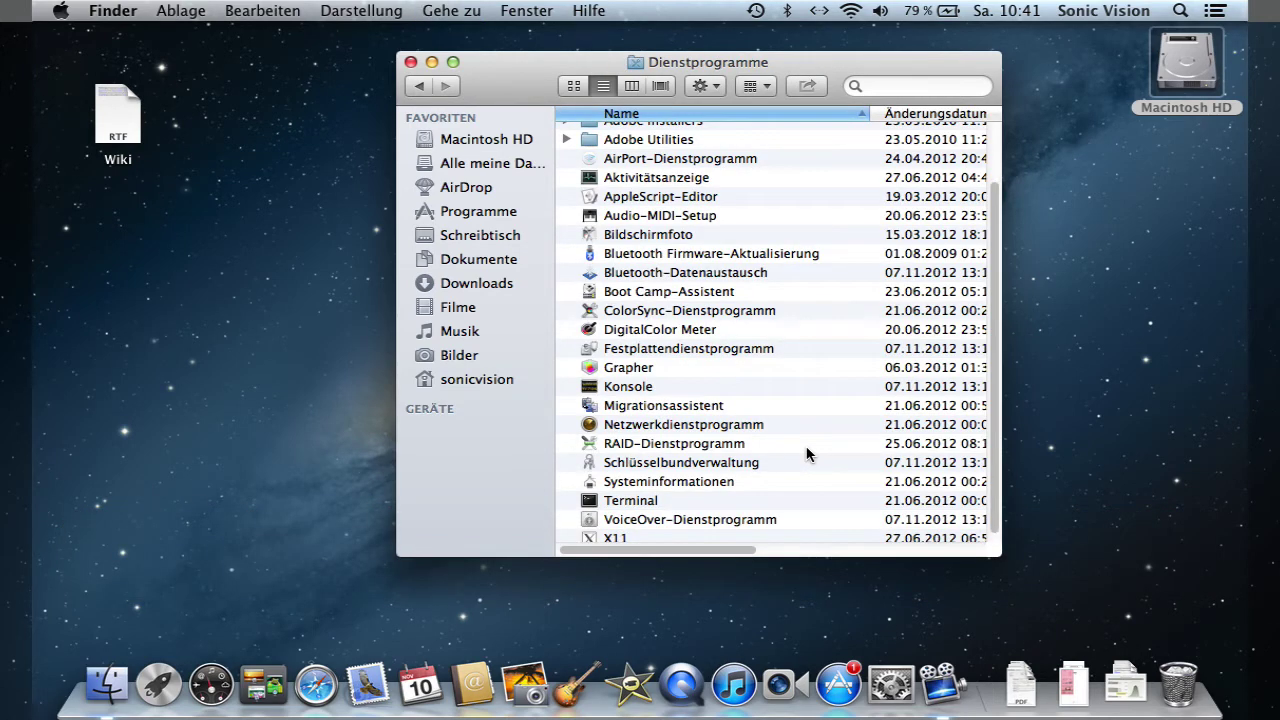
{"action": "key", "text": "shift+super+o"}
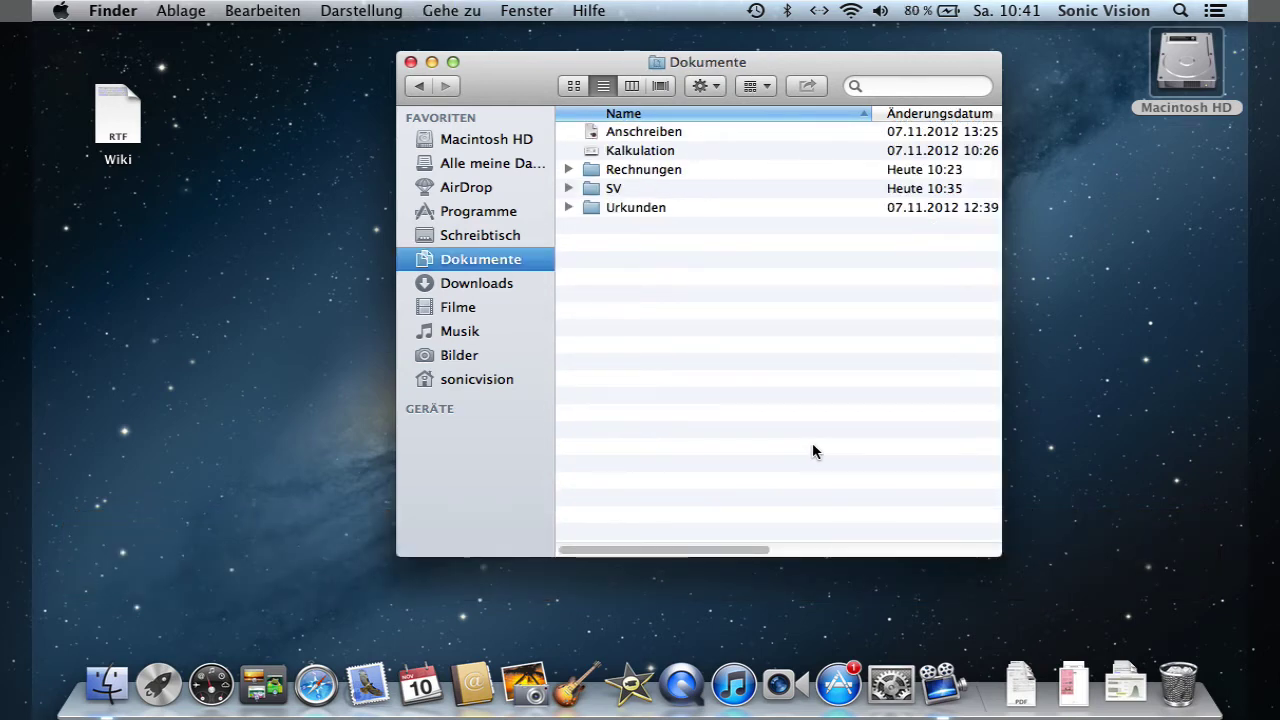
- Show the Alle meine Dateien overview from the Gehe zu menu
{"action": "left_click", "coordinate": [458, 14]}
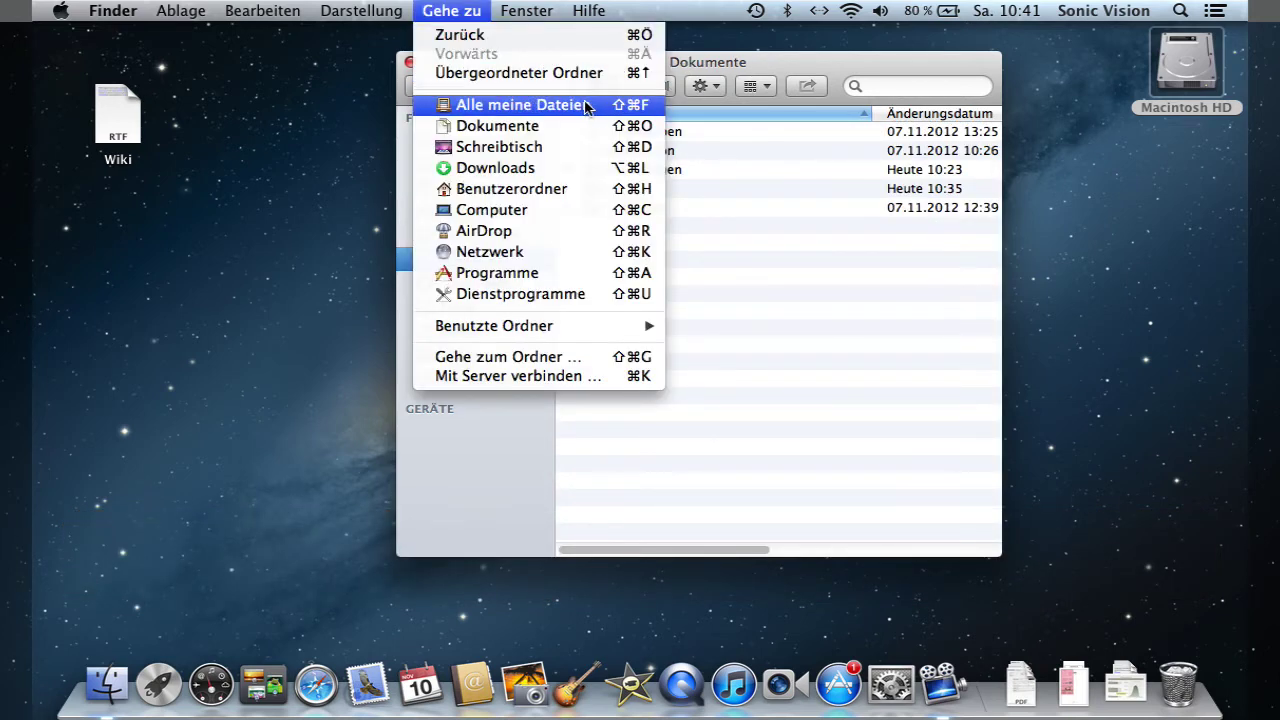
{"action": "left_click", "coordinate": [599, 107]}
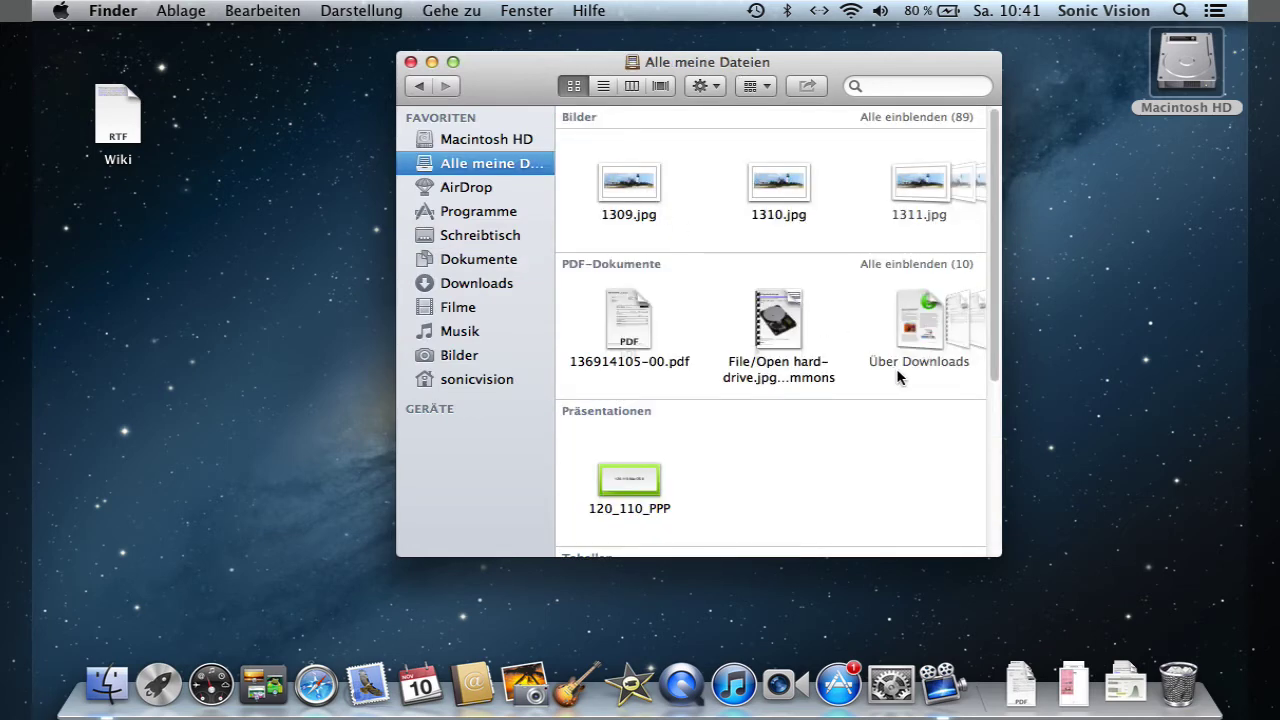
{"action": "scroll", "coordinate": [897, 375], "scroll_direction": "down", "scroll_amount": 5}
{"action": "scroll", "coordinate": [900, 374], "scroll_direction": "up", "scroll_amount": 5}
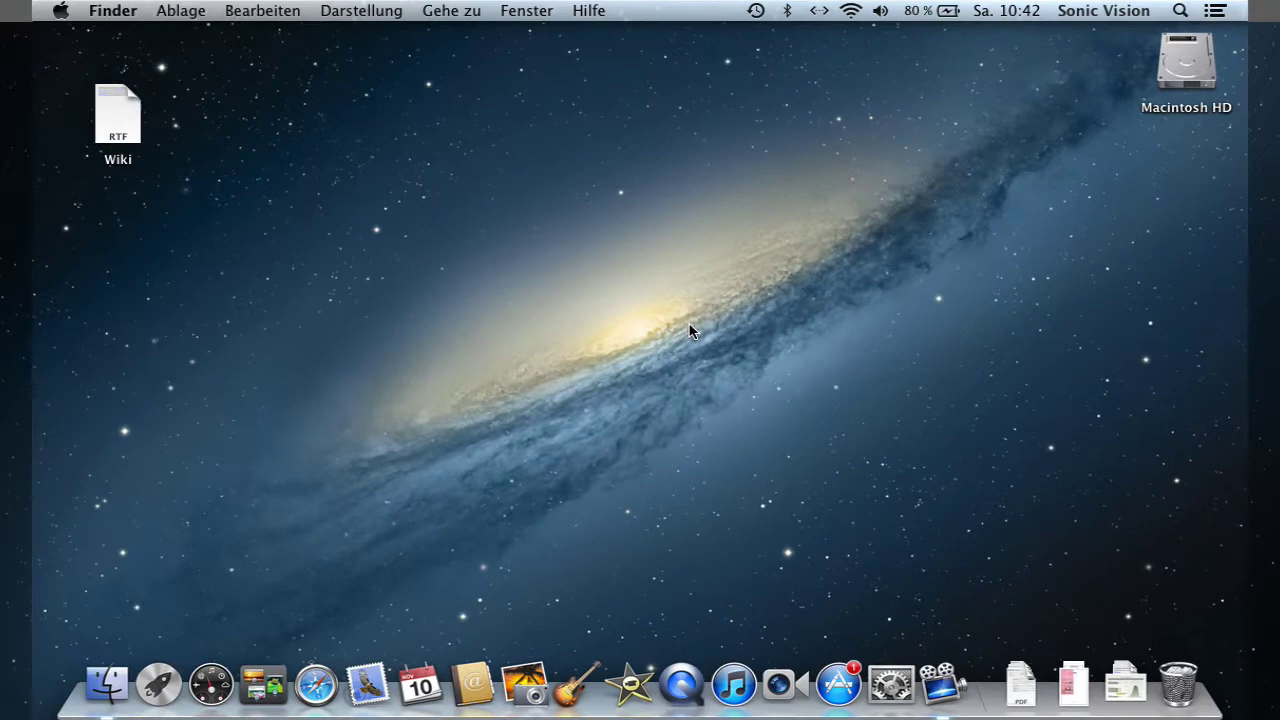
- Locate Systemeinstellungen in Programme with ⇧⌘A, then launch it from the Apple menu
{"action": "key", "text": "shift+super+a"}
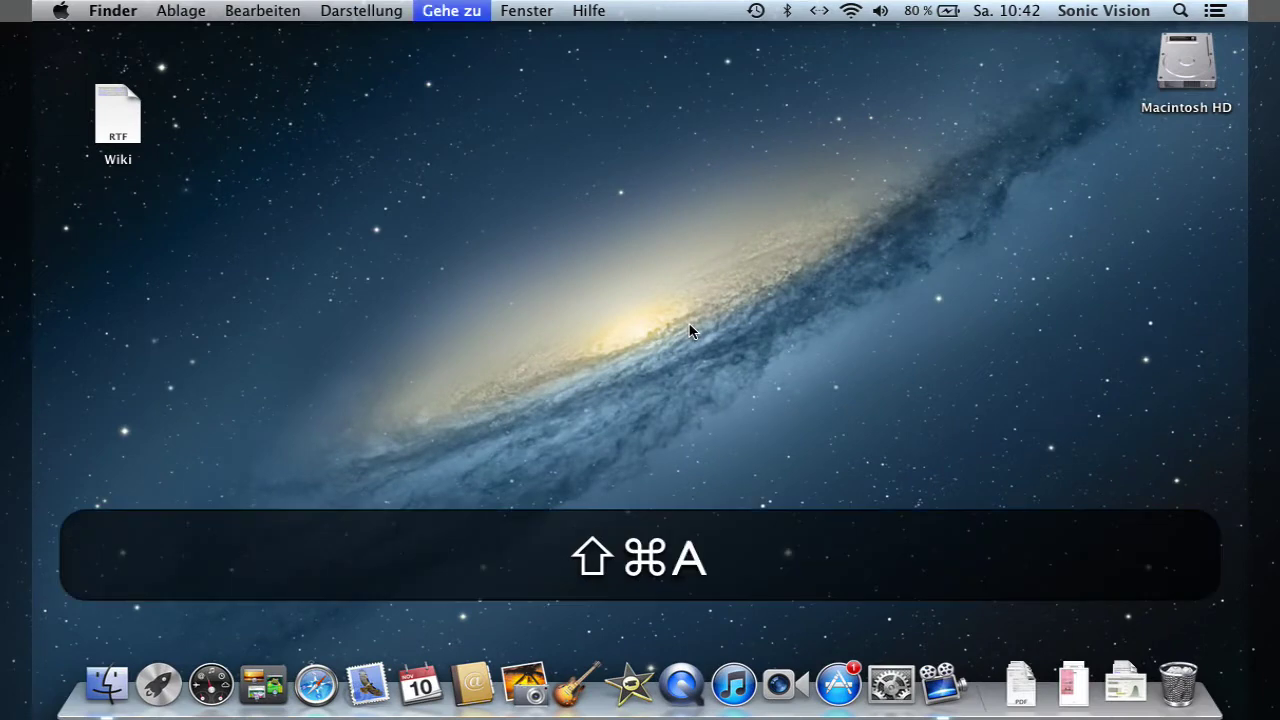
{"action": "scroll", "coordinate": [677, 354], "scroll_direction": "down", "scroll_amount": 10}
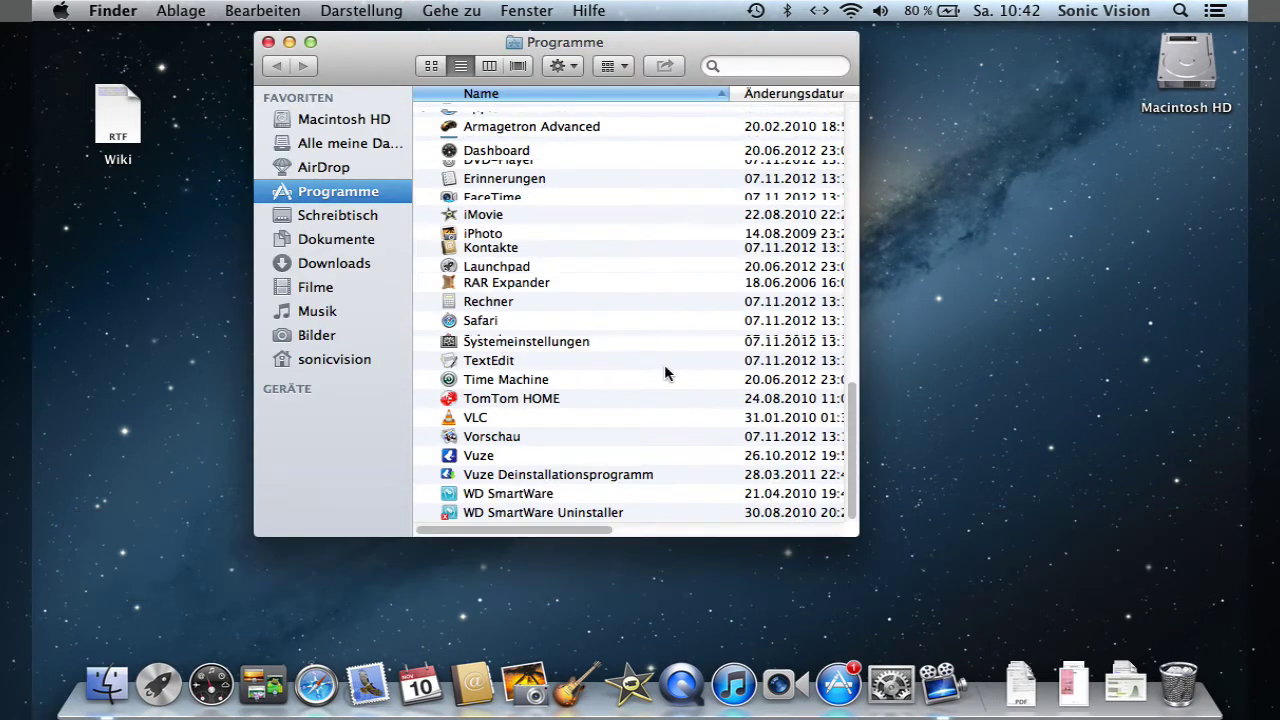
{"action": "left_click", "coordinate": [582, 344]}
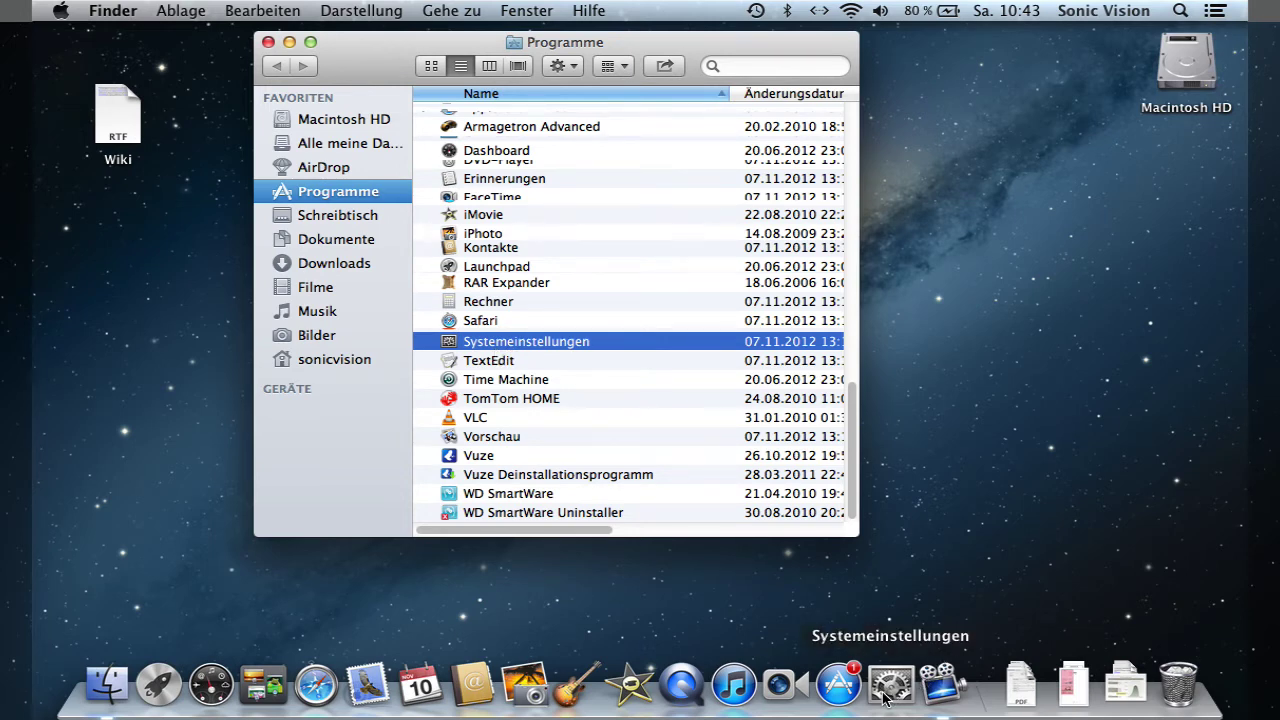
{"action": "left_click", "coordinate": [61, 10]}
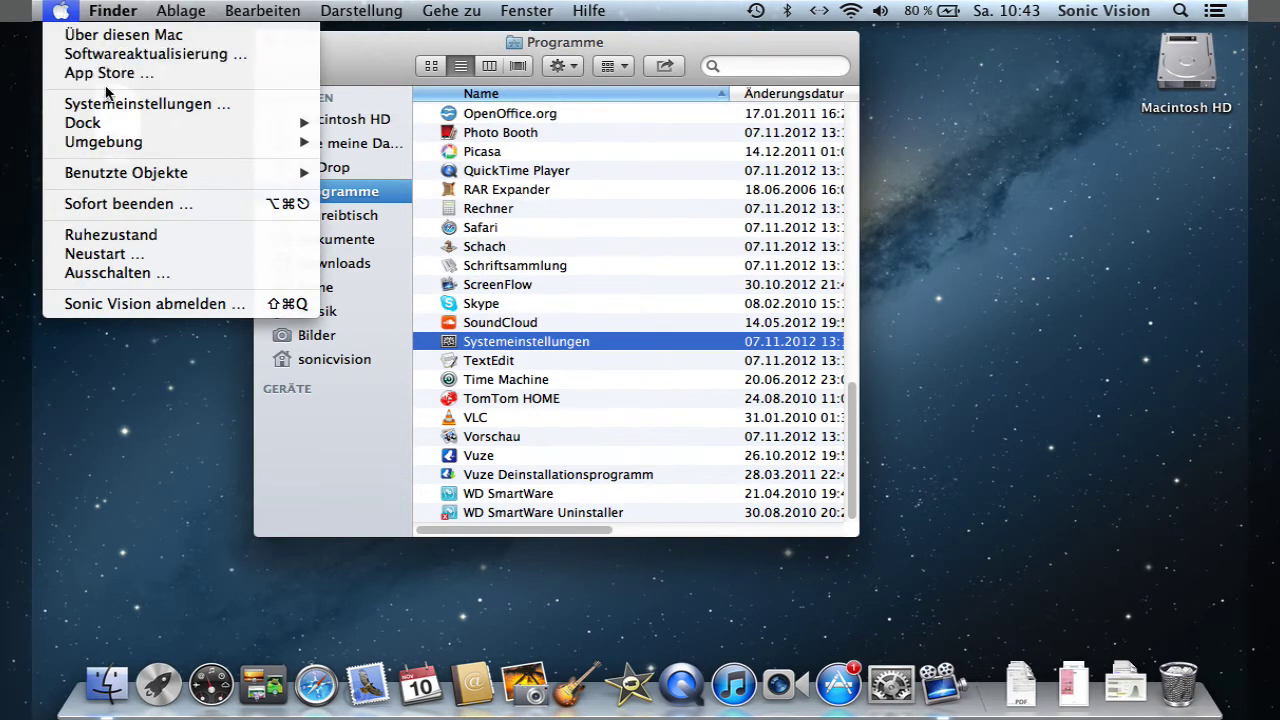
{"action": "left_click", "coordinate": [174, 108]}
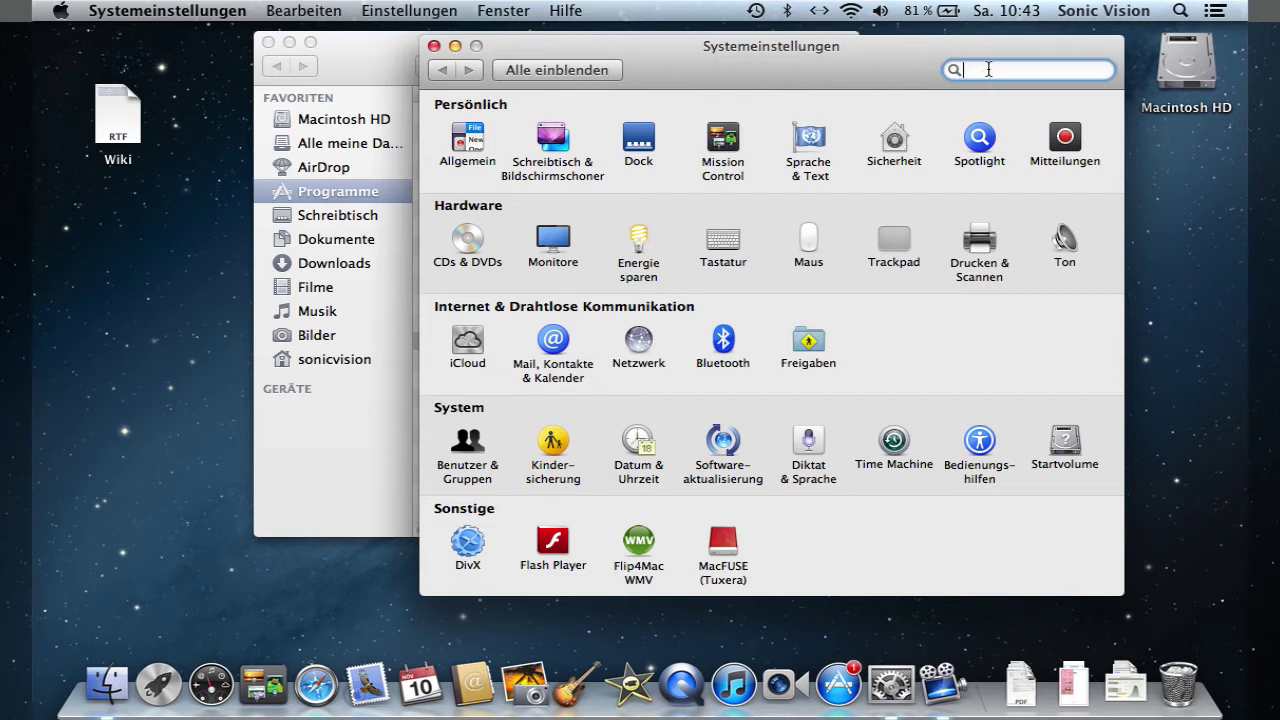
- Search the preferences for 'Internet' and then 'bildschirm', clearing each search
{"action": "type", "text": "Internet"}
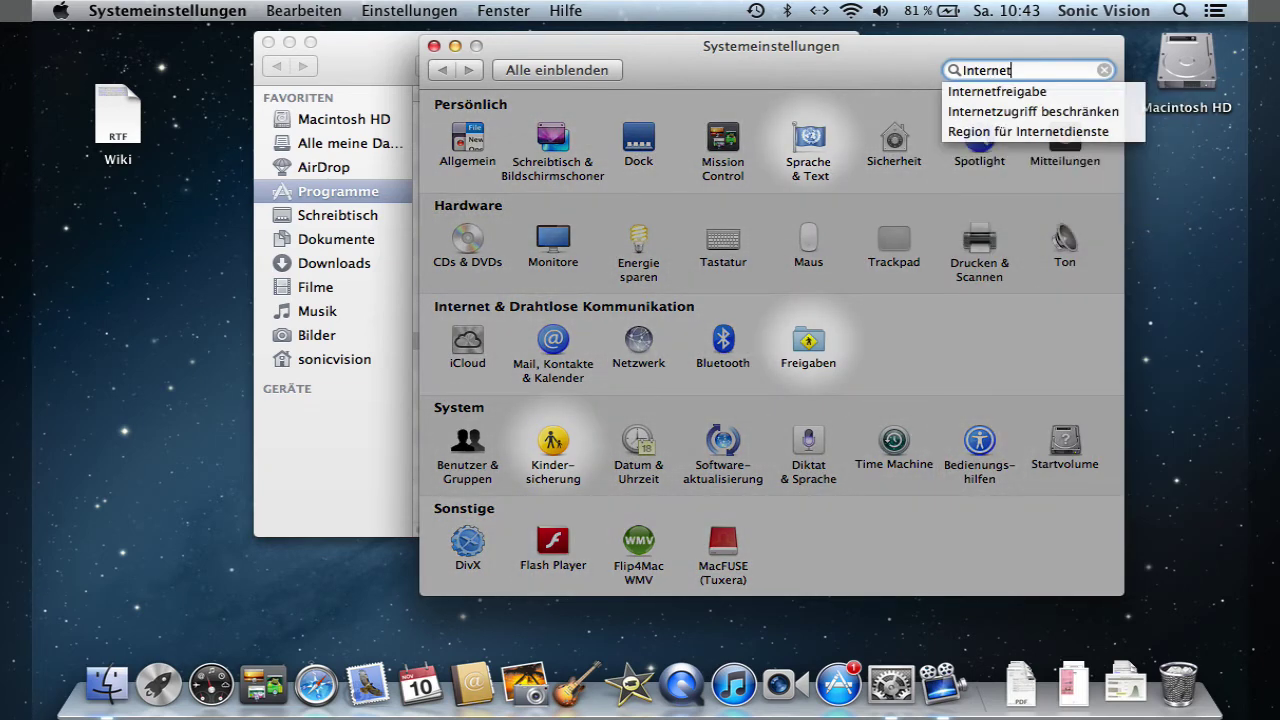
{"action": "key", "text": "BackSpace"}
{"action": "key", "text": "BackSpace"}
{"action": "key", "text": "BackSpace"}
{"action": "key", "text": "BackSpace"}
{"action": "key", "text": "BackSpace"}
{"action": "key", "text": "BackSpace"}
{"action": "key", "text": "BackSpace"}
{"action": "key", "text": "BackSpace"}
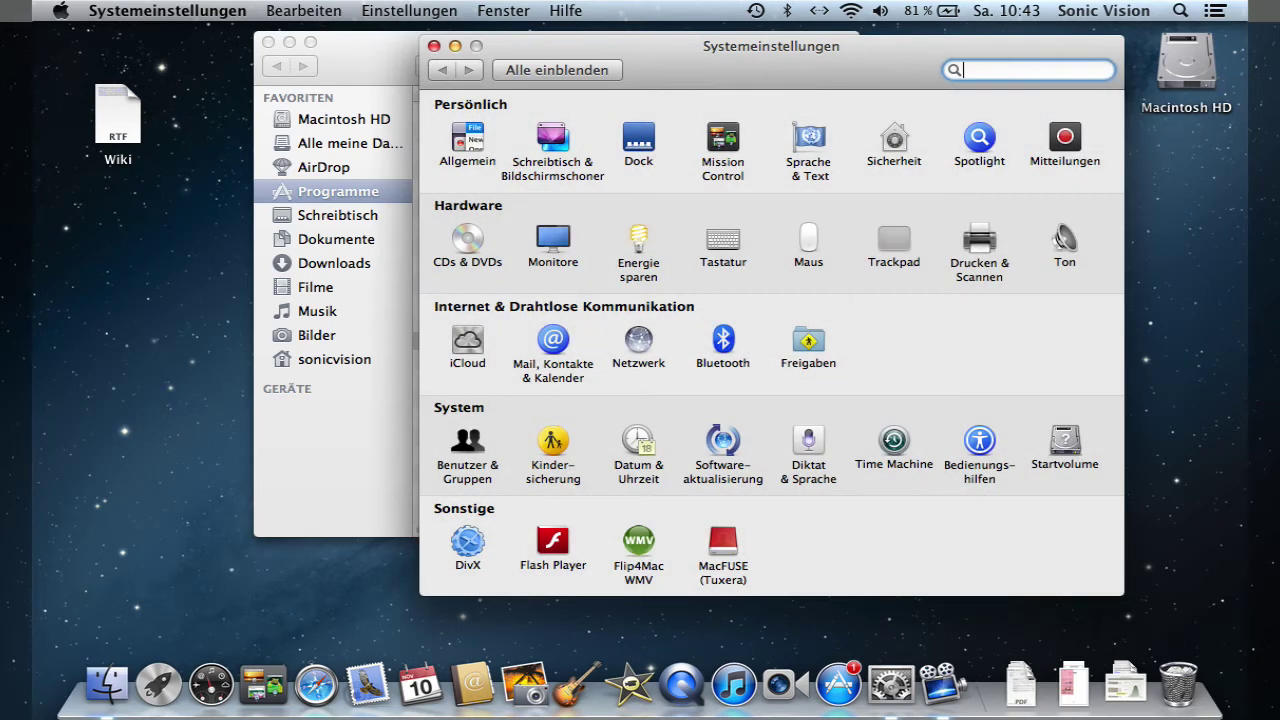
{"action": "type", "text": "bildschirm"}
{"action": "key", "text": "BackSpace"}
{"action": "key", "text": "BackSpace"}
{"action": "key", "text": "BackSpace"}
{"action": "key", "text": "BackSpace"}
{"action": "key", "text": "BackSpace"}
{"action": "key", "text": "BackSpace"}
{"action": "key", "text": "BackSpace"}
{"action": "key", "text": "BackSpace"}
{"action": "key", "text": "BackSpace"}
{"action": "key", "text": "BackSpace"}
- Check the MacFUSE pane's options without removing it, then open Schreibtisch & Bildschirmschoner
{"action": "right_click", "coordinate": [722, 546]}
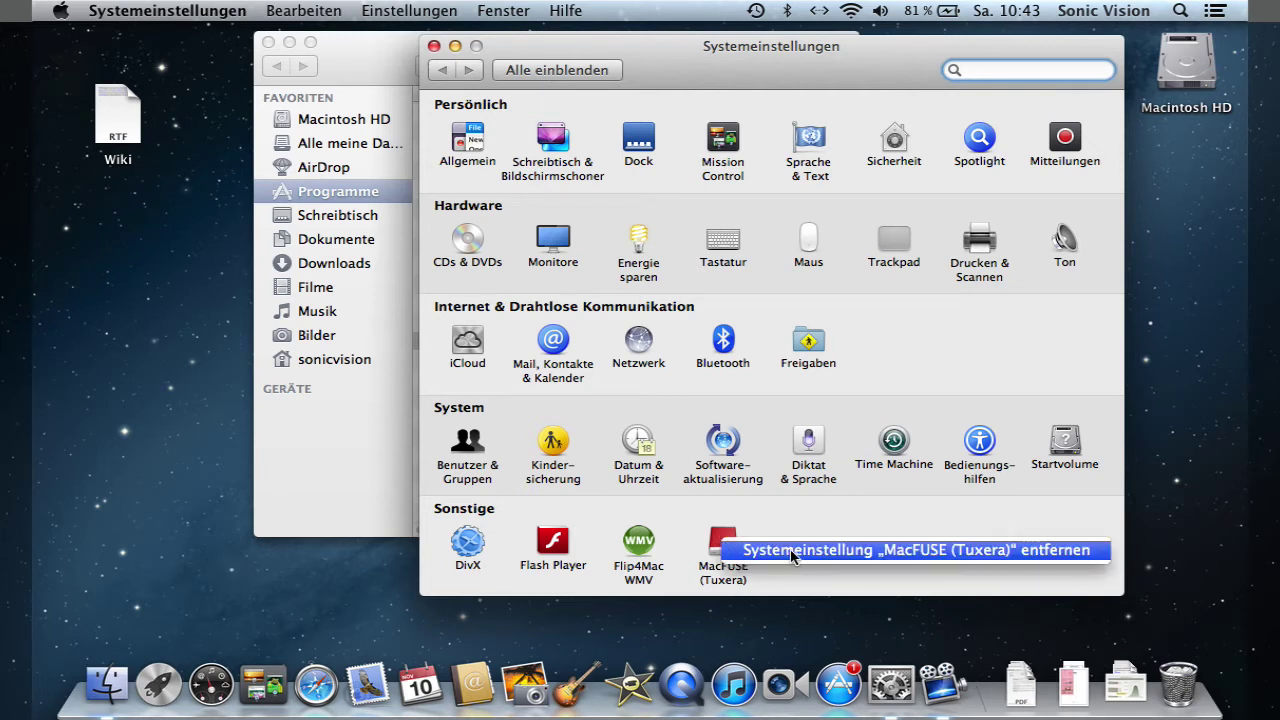
{"action": "left_click", "coordinate": [797, 513]}
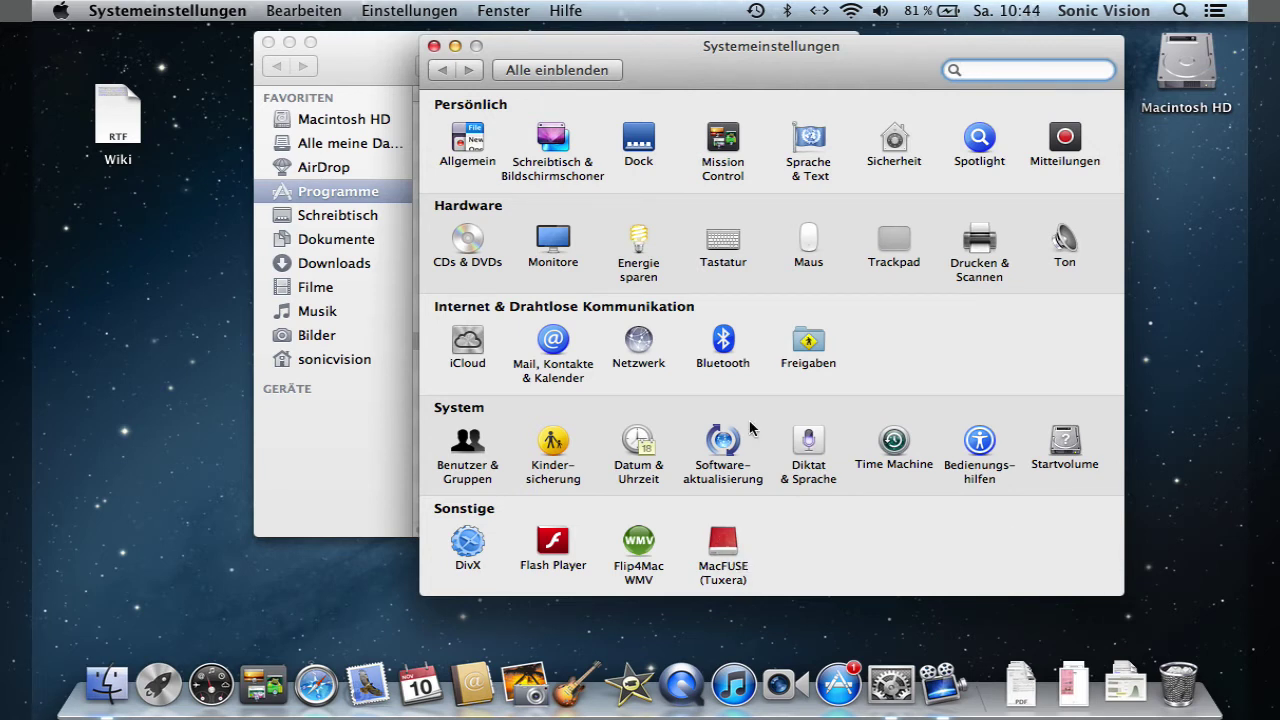
{"action": "left_click", "coordinate": [548, 140]}
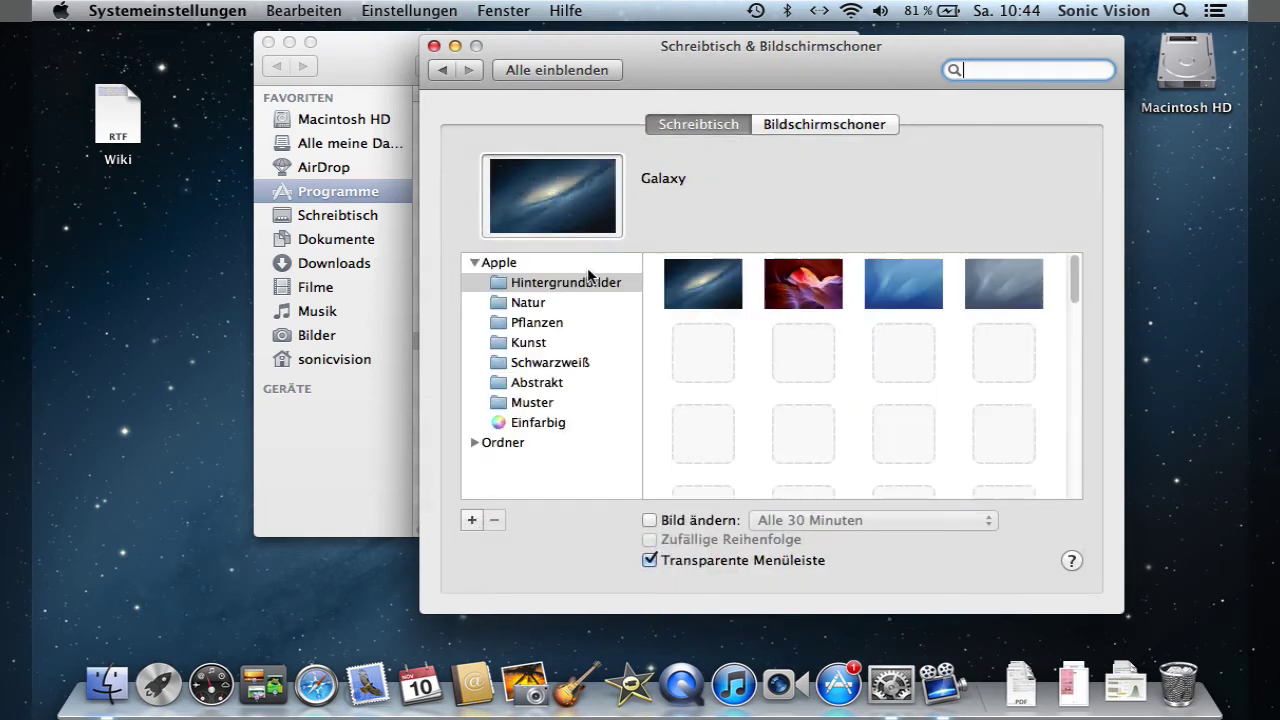
- View the Bildschirmschoner tab, then the Trackpad's Zeigen und Klicken and Scrollen und Zoomen options
{"action": "left_click", "coordinate": [830, 126]}
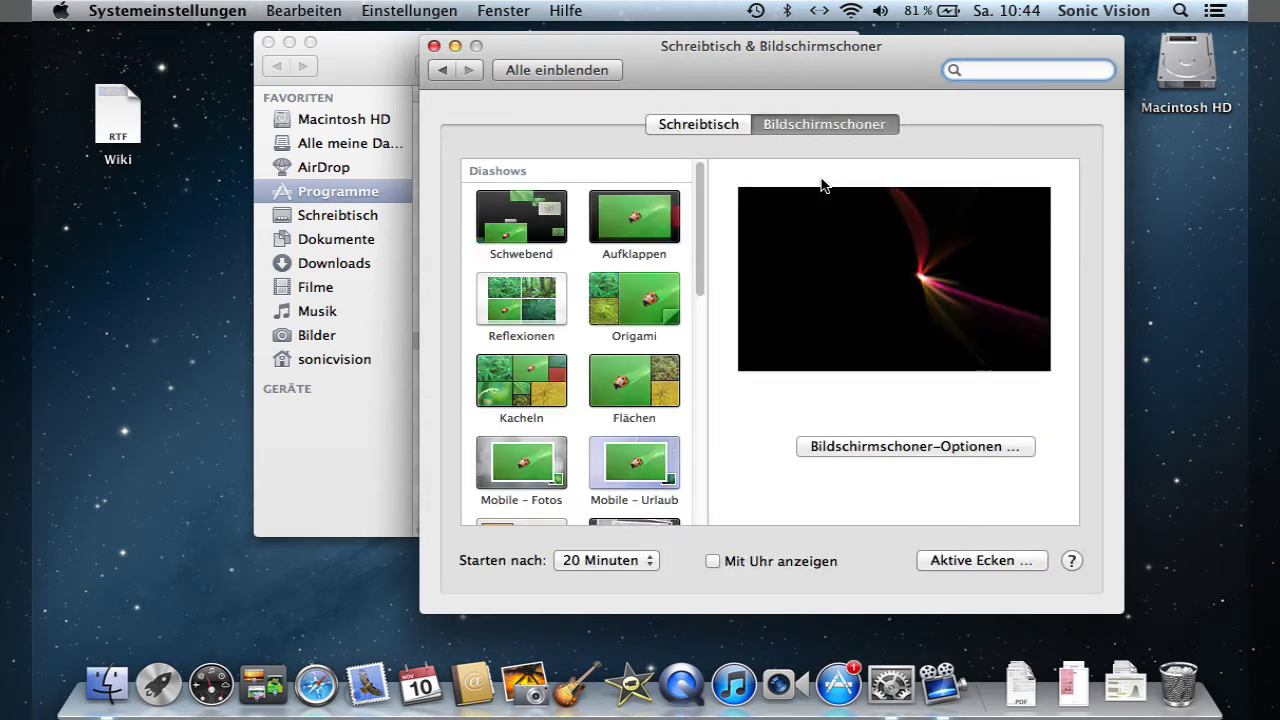
{"action": "left_click", "coordinate": [535, 72]}
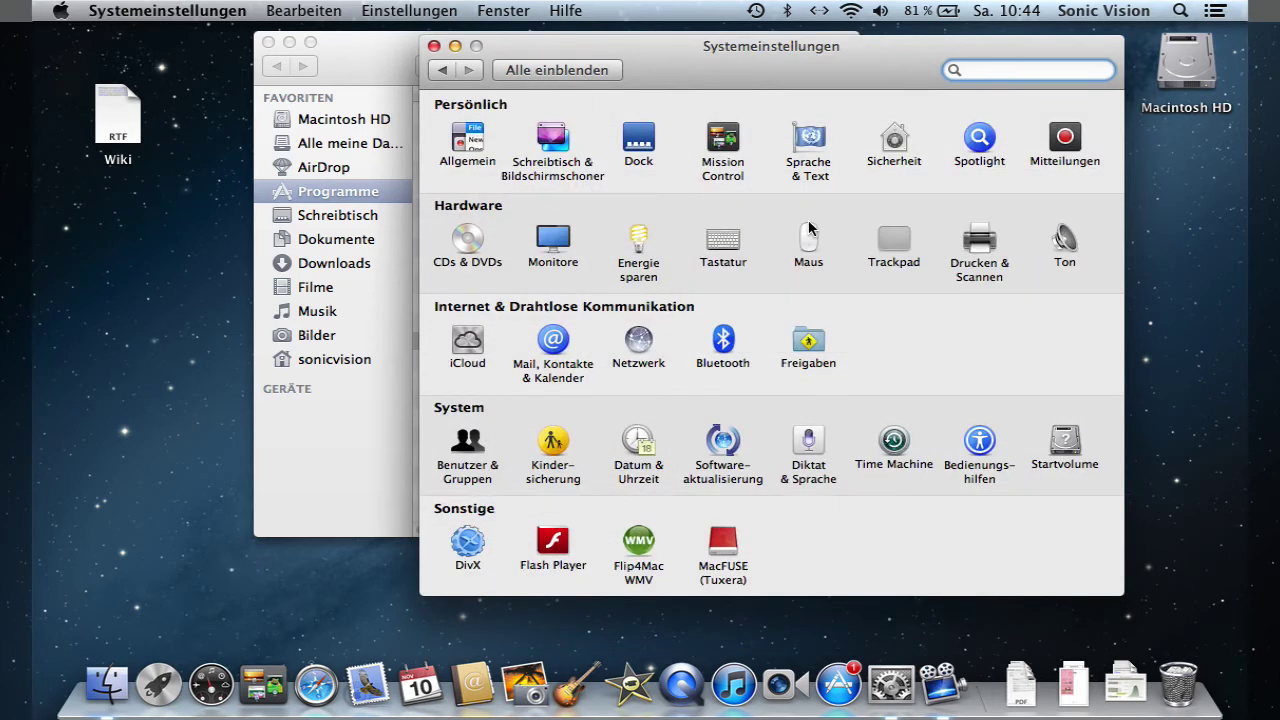
{"action": "left_click", "coordinate": [894, 240]}
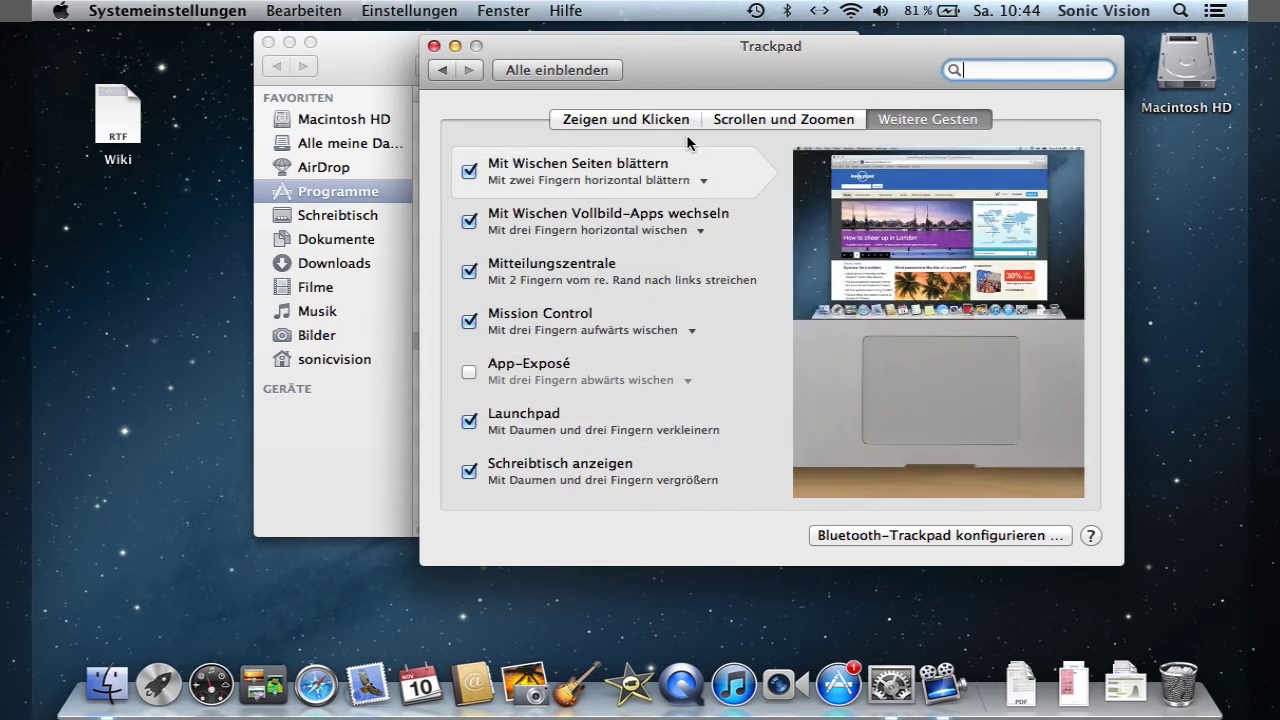
{"action": "left_click", "coordinate": [662, 119]}
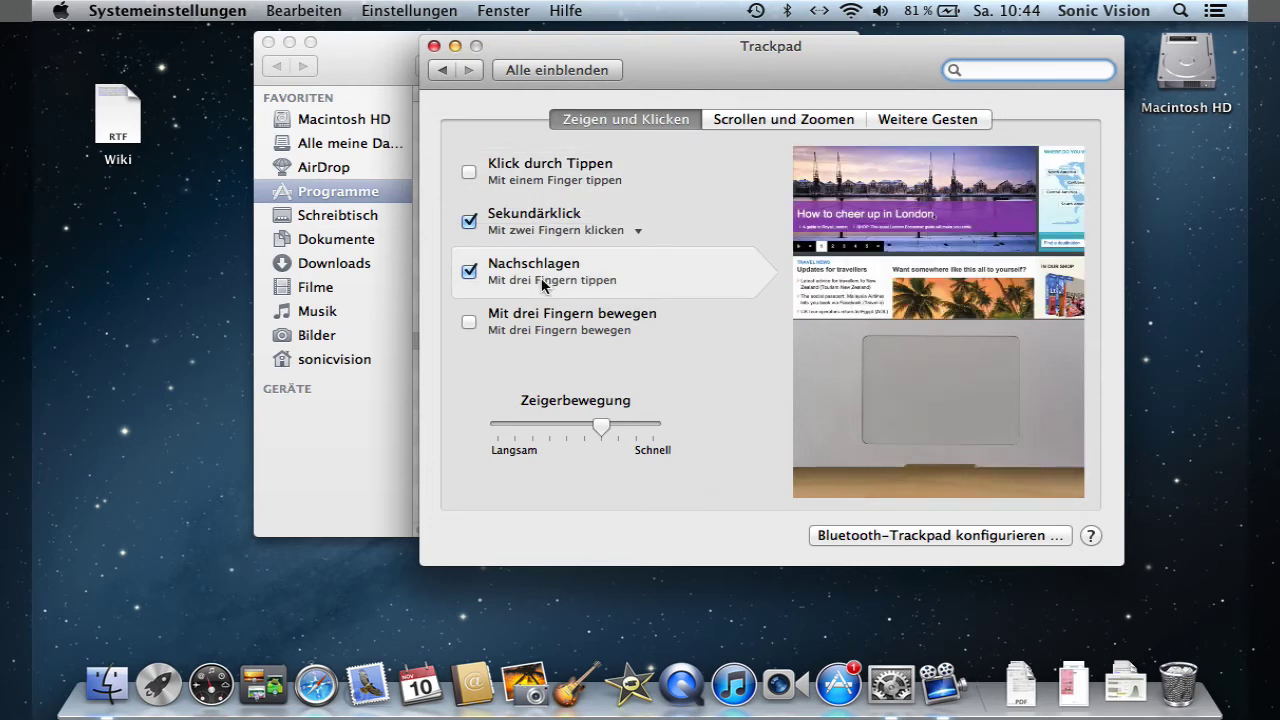
{"action": "left_click", "coordinate": [744, 119]}
{"action": "mouse_move", "coordinate": [580, 275]}
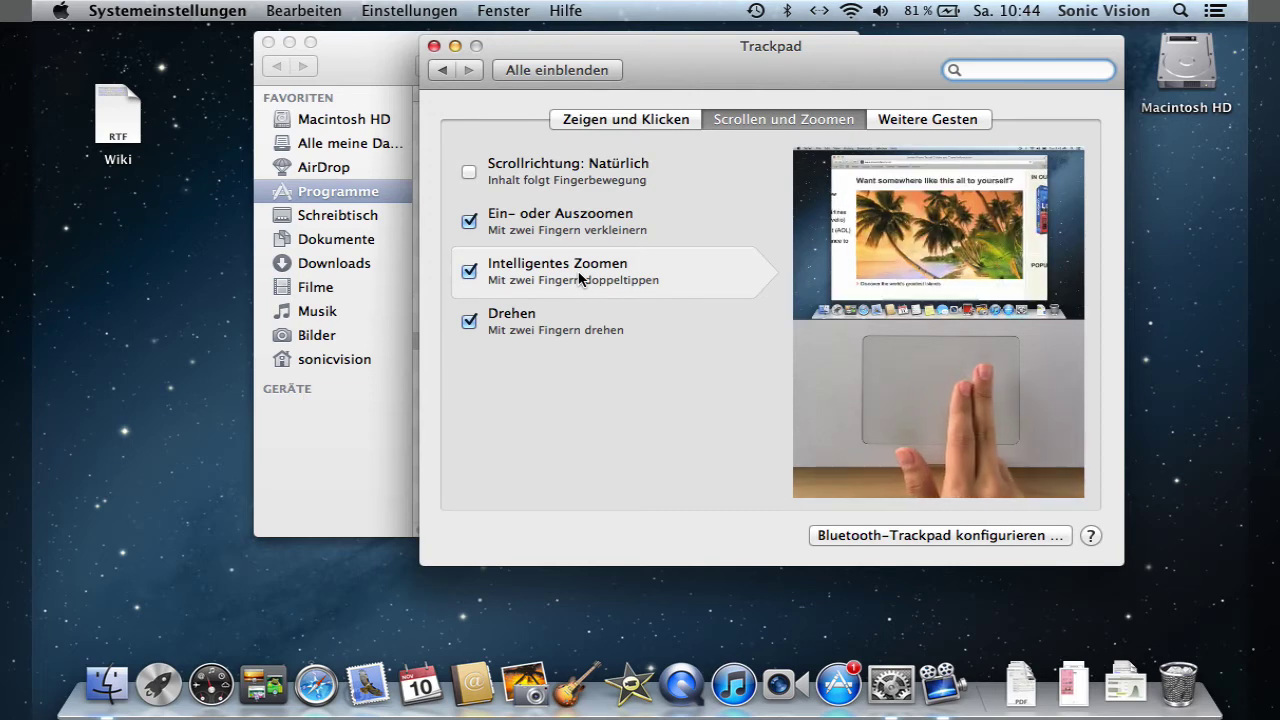
- Open the Monitore display settings and go back to the overview
{"action": "left_click", "coordinate": [576, 72]}
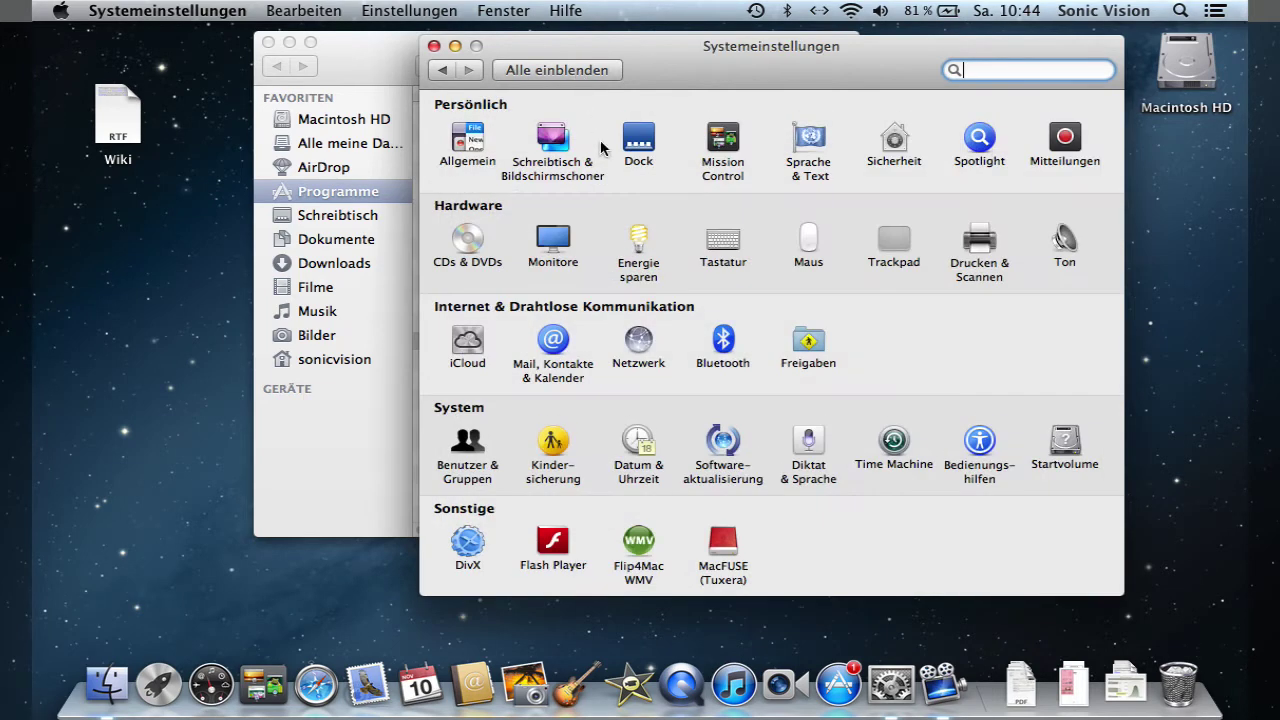
{"action": "left_click", "coordinate": [552, 250]}
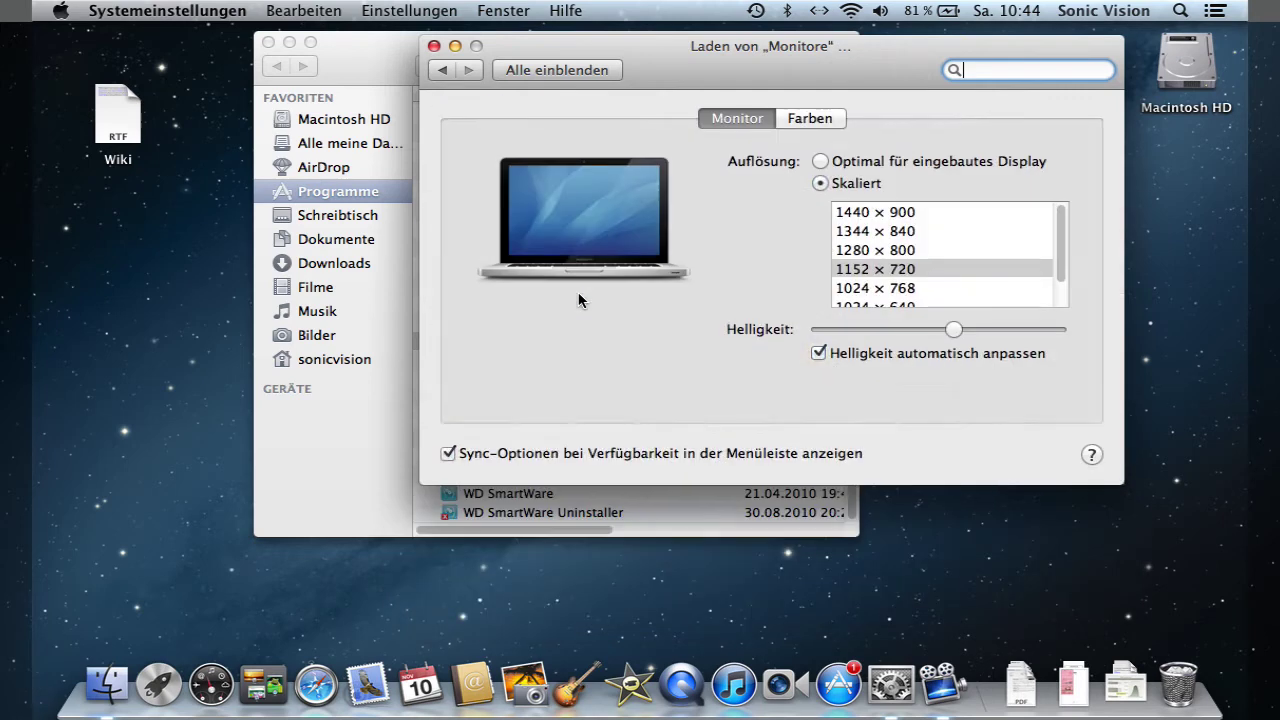
{"action": "left_click", "coordinate": [585, 72]}
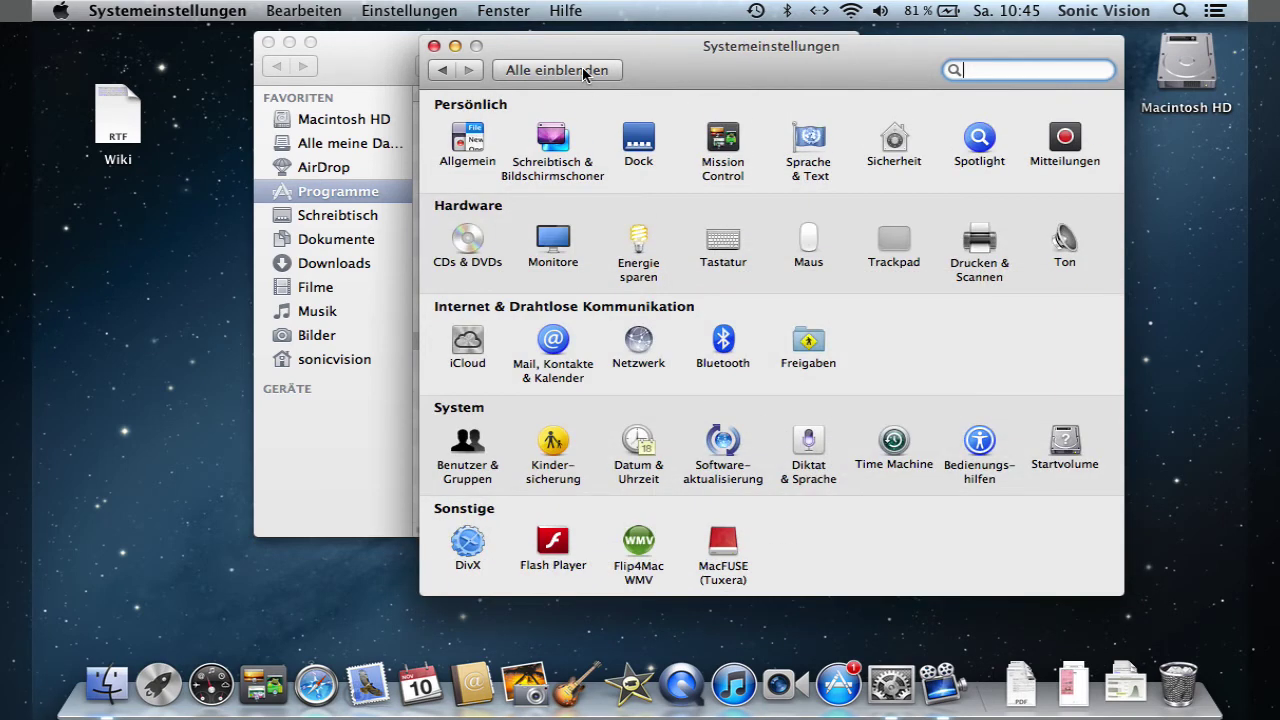
- Open Ton and view its Ausgabe and Eingabe device settings
{"action": "left_click", "coordinate": [1066, 252]}
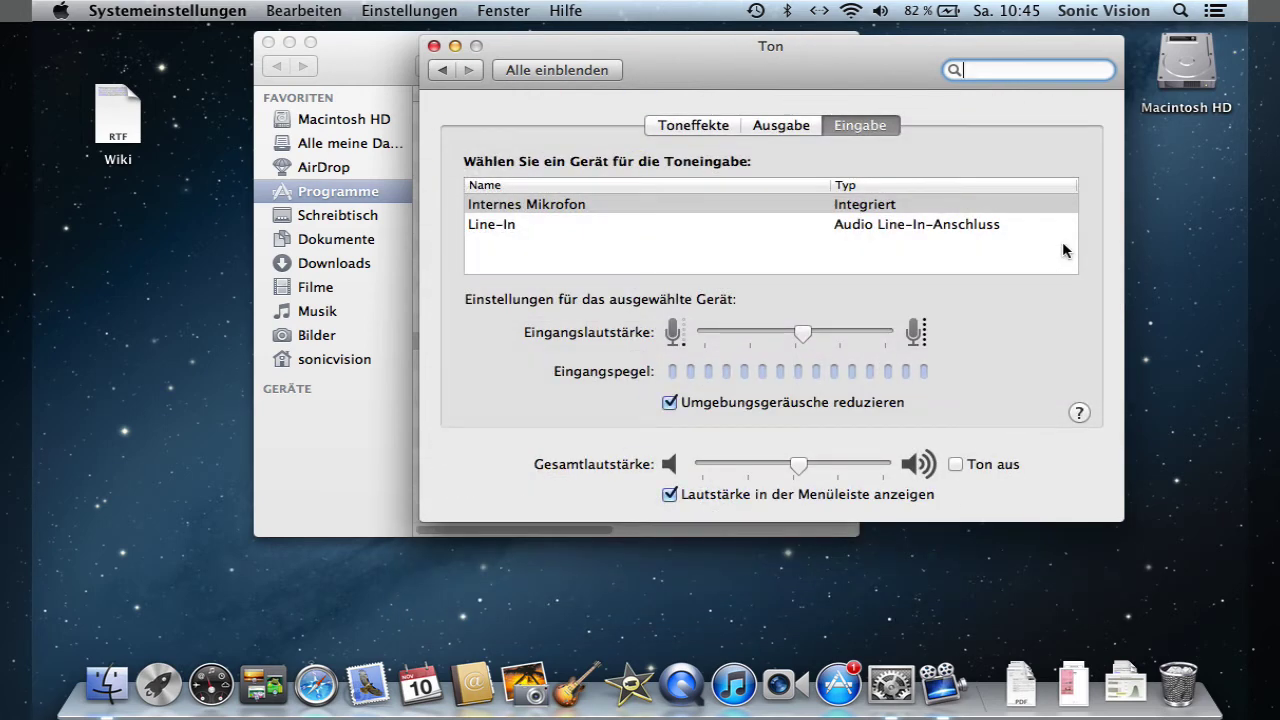
{"action": "left_click", "coordinate": [781, 128]}
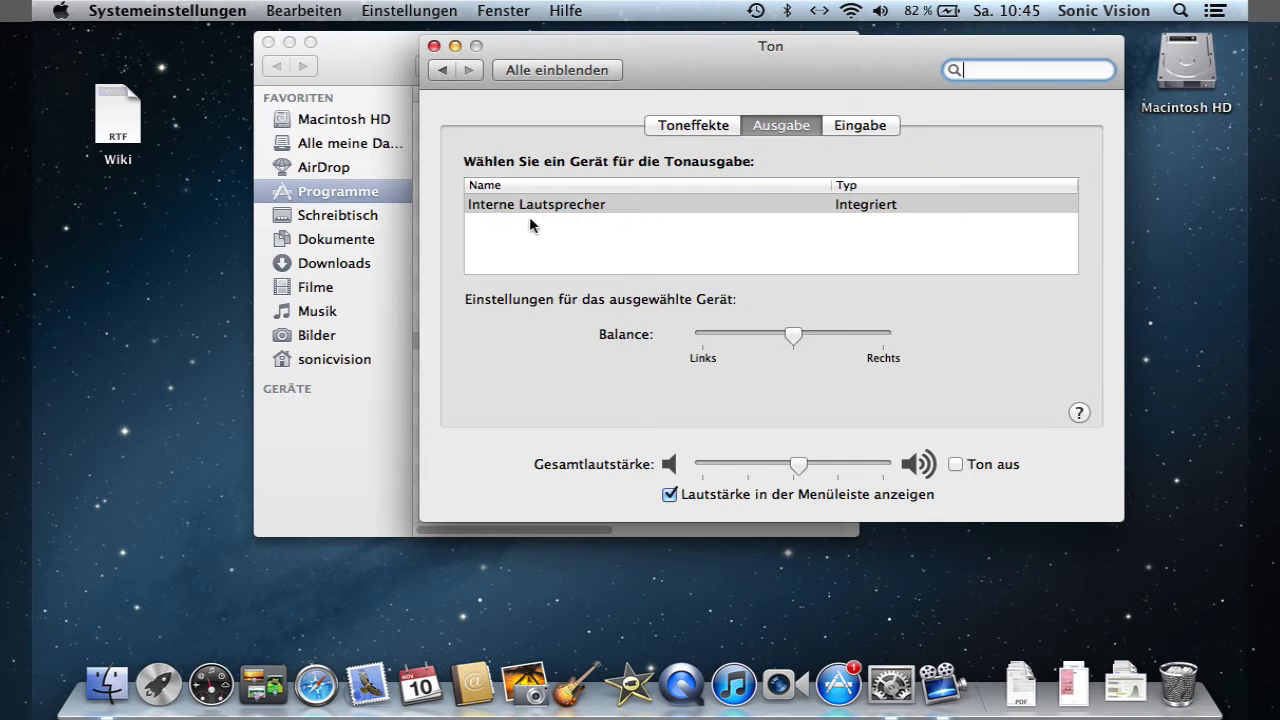
{"action": "left_click", "coordinate": [861, 127]}
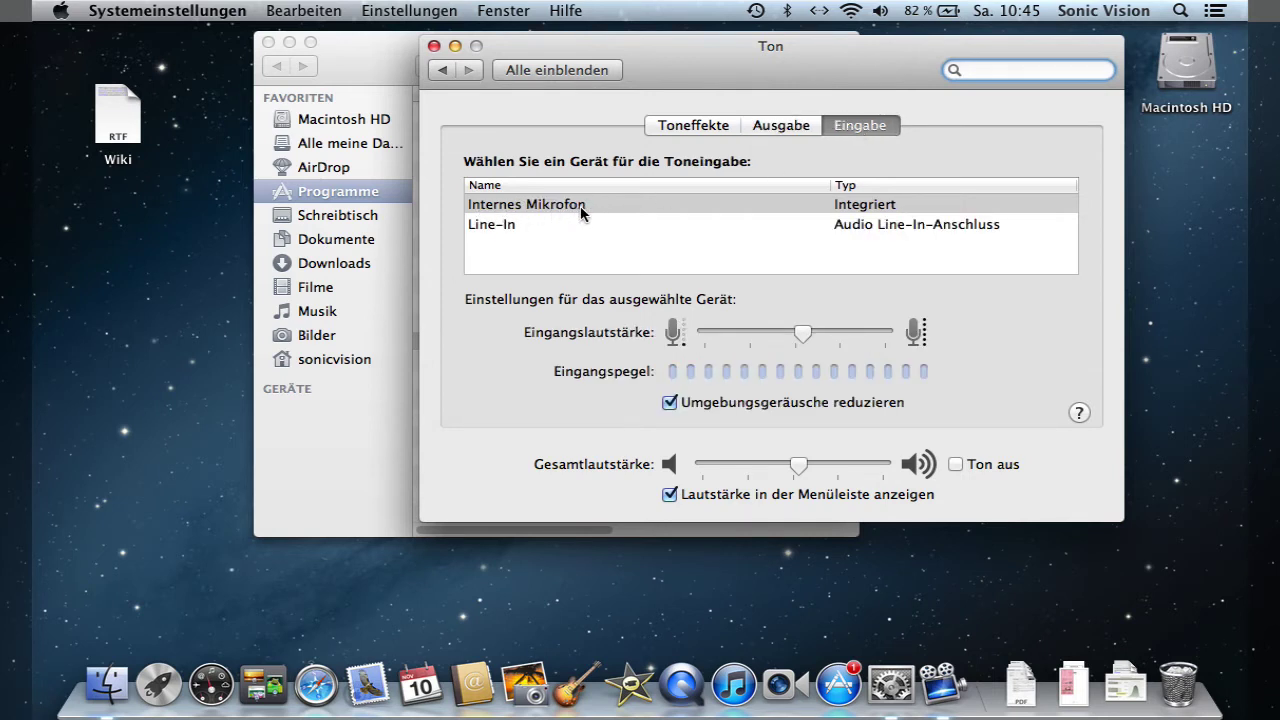
- Switch input to Line-In and back to Internes Mikrofon, adjust Eingangslautstärke, return to overview
{"action": "left_click", "coordinate": [478, 228]}
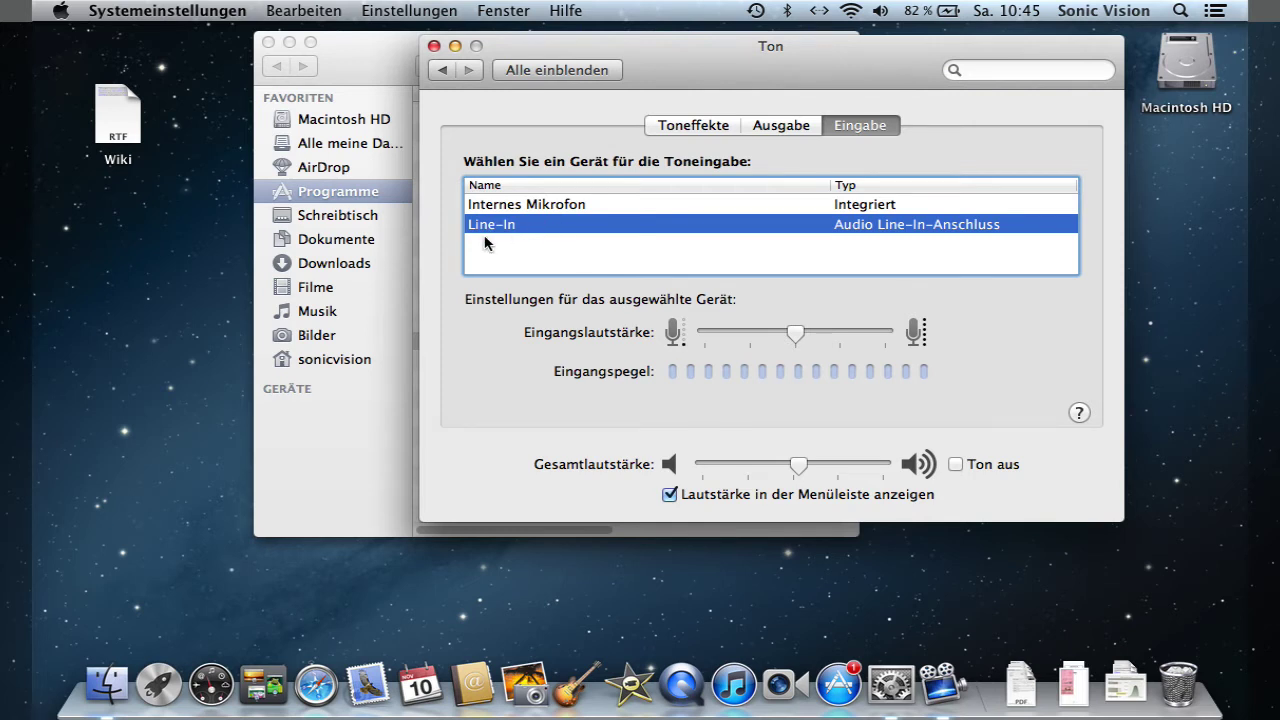
{"action": "left_click", "coordinate": [486, 206]}
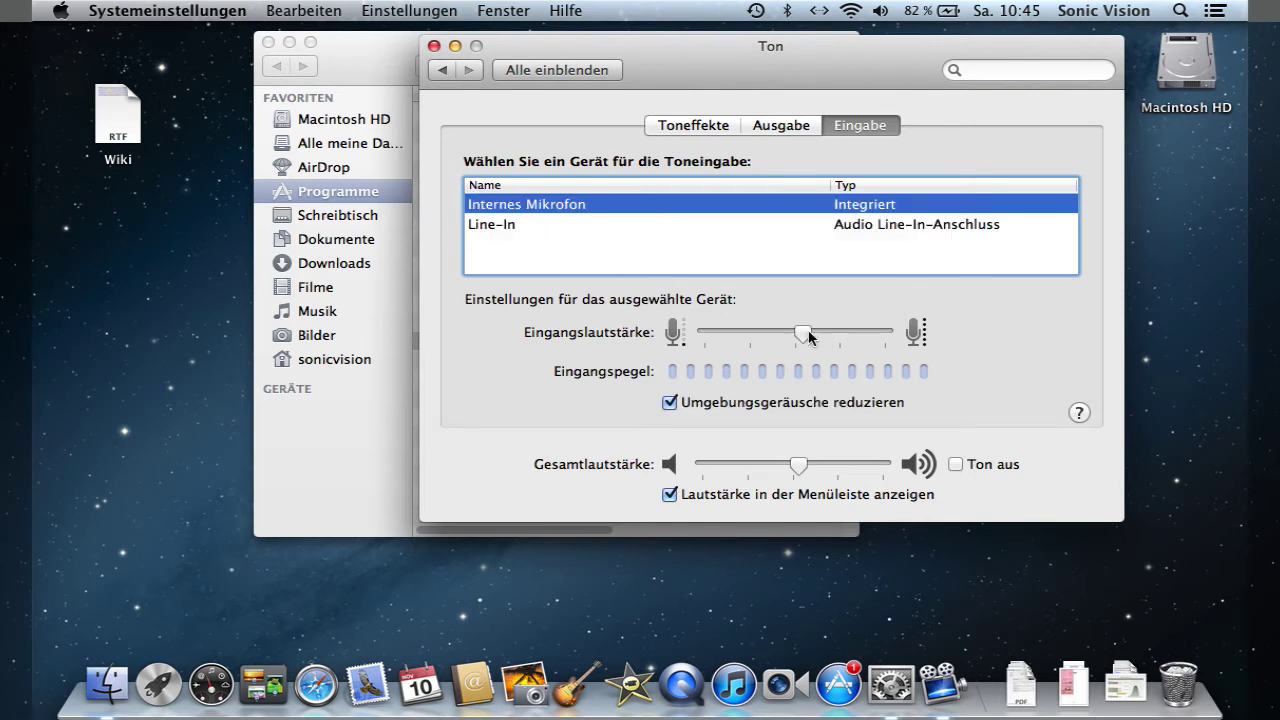
{"action": "left_click_drag", "start_coordinate": [810, 337], "coordinate": [836, 347]}
{"action": "left_click", "coordinate": [598, 76]}
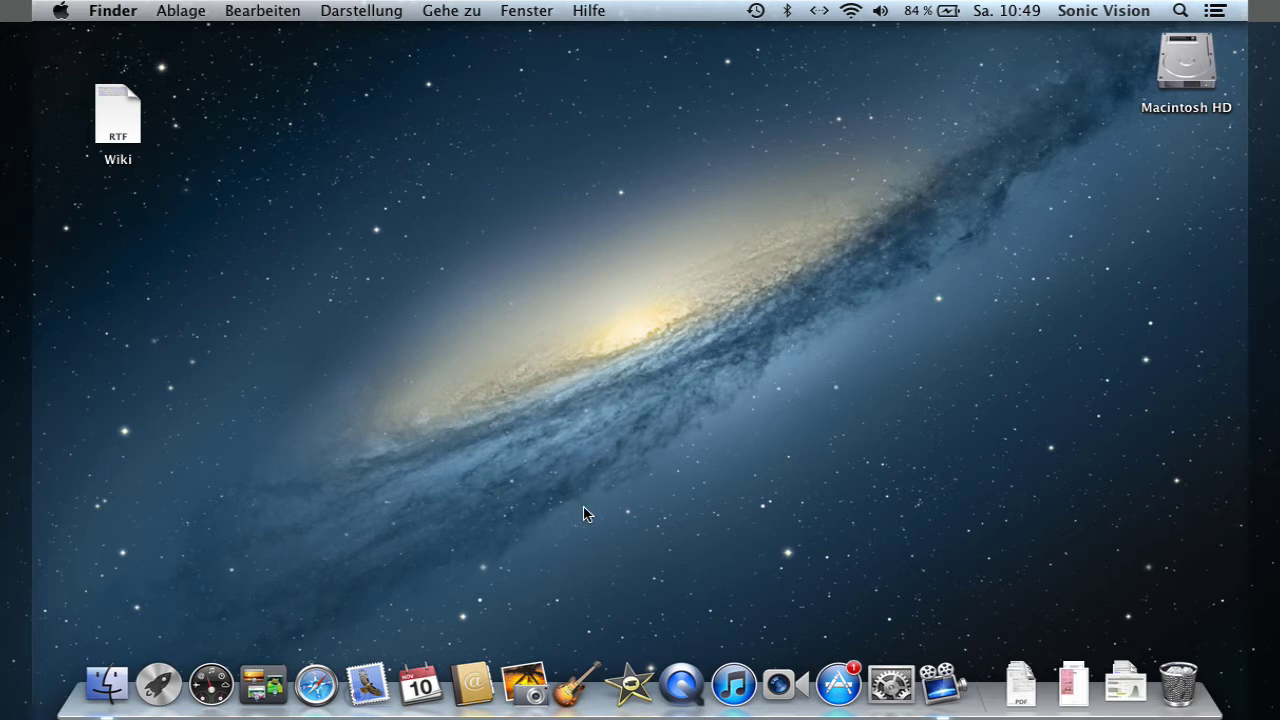
- On Launchpad's second page, drag iTunes out of Nachschlagewerke onto the grid, then close Launchpad
{"action": "left_click", "coordinate": [158, 690]}
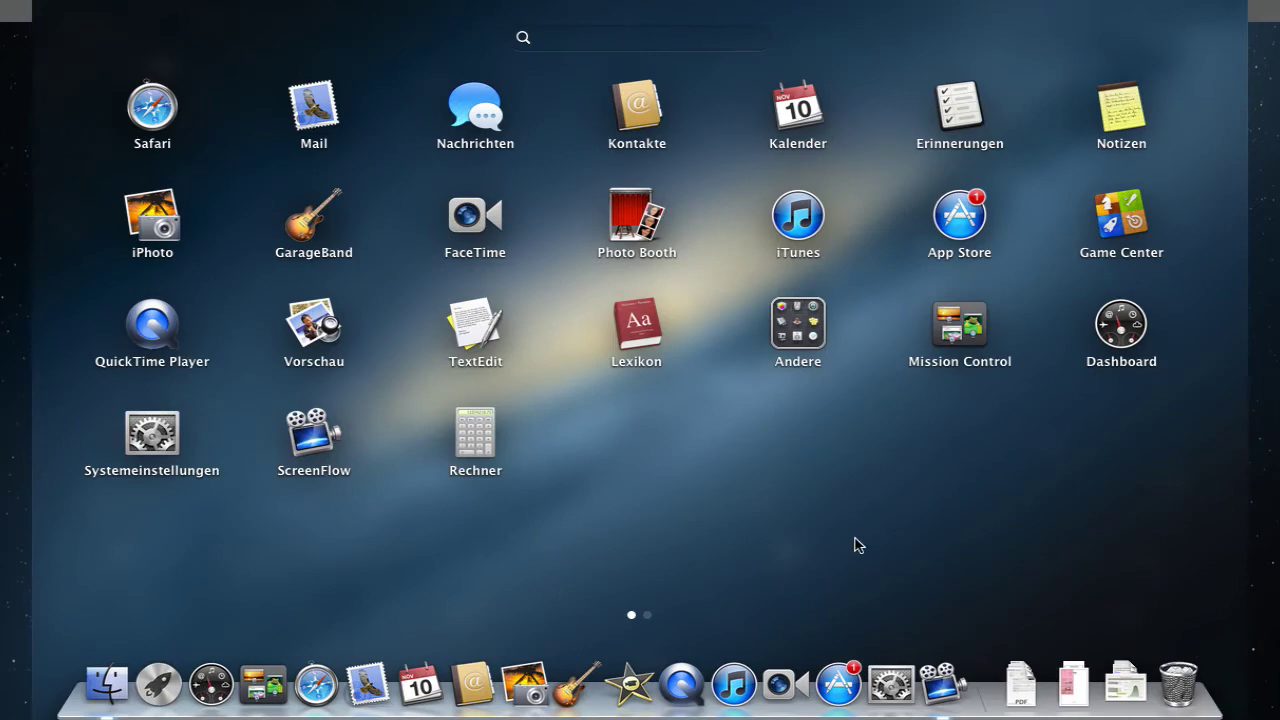
{"action": "mouse_move", "coordinate": [917, 471]}
{"action": "left_mouse_down"}
{"action": "mouse_move", "coordinate": [395, 458]}
{"action": "mouse_move", "coordinate": [200, 482]}
{"action": "mouse_move", "coordinate": [920, 494]}
{"action": "left_mouse_up"}
{"action": "left_click_drag", "start_coordinate": [792, 214], "coordinate": [650, 330]}
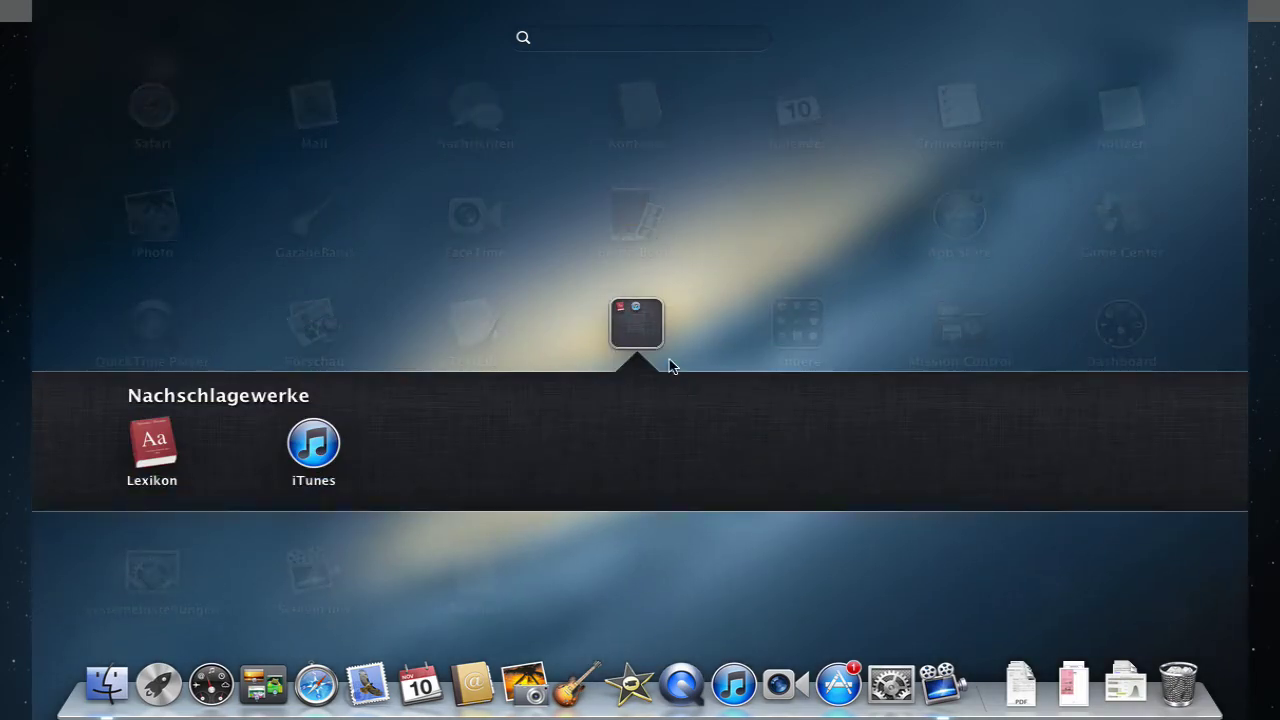
{"action": "left_click_drag", "start_coordinate": [333, 456], "coordinate": [562, 330]}
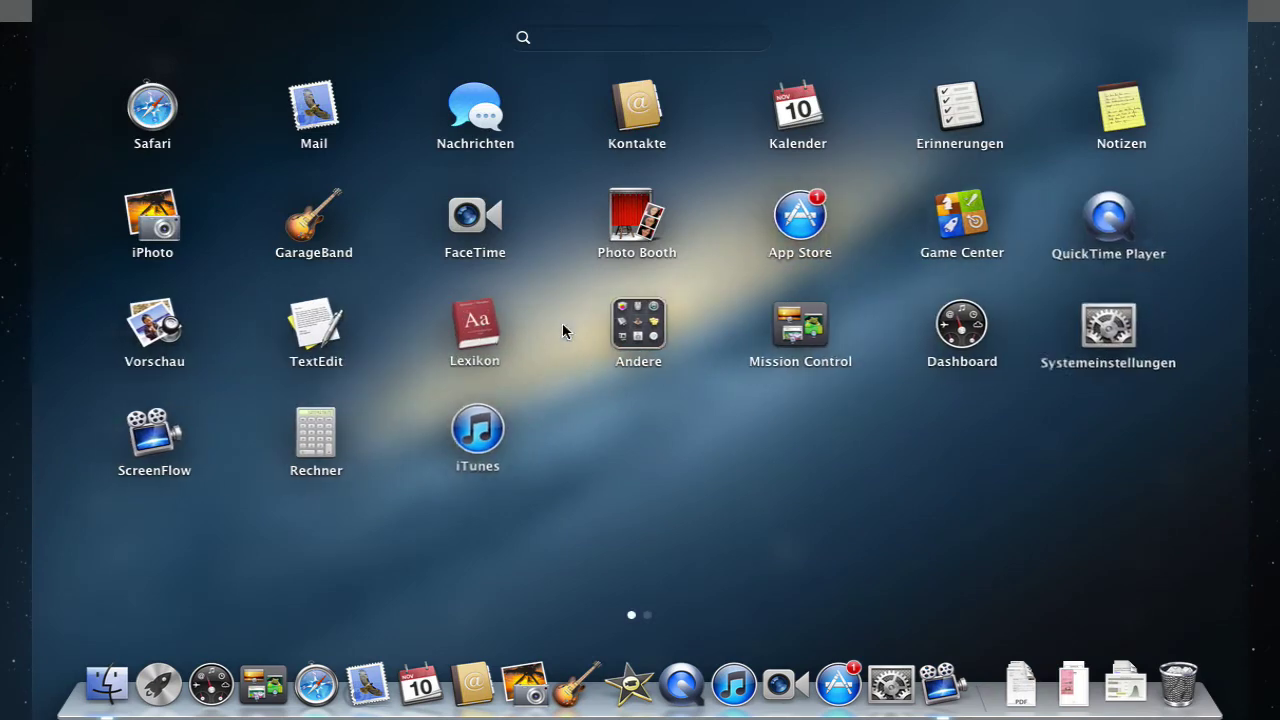
{"action": "left_click", "coordinate": [629, 439]}
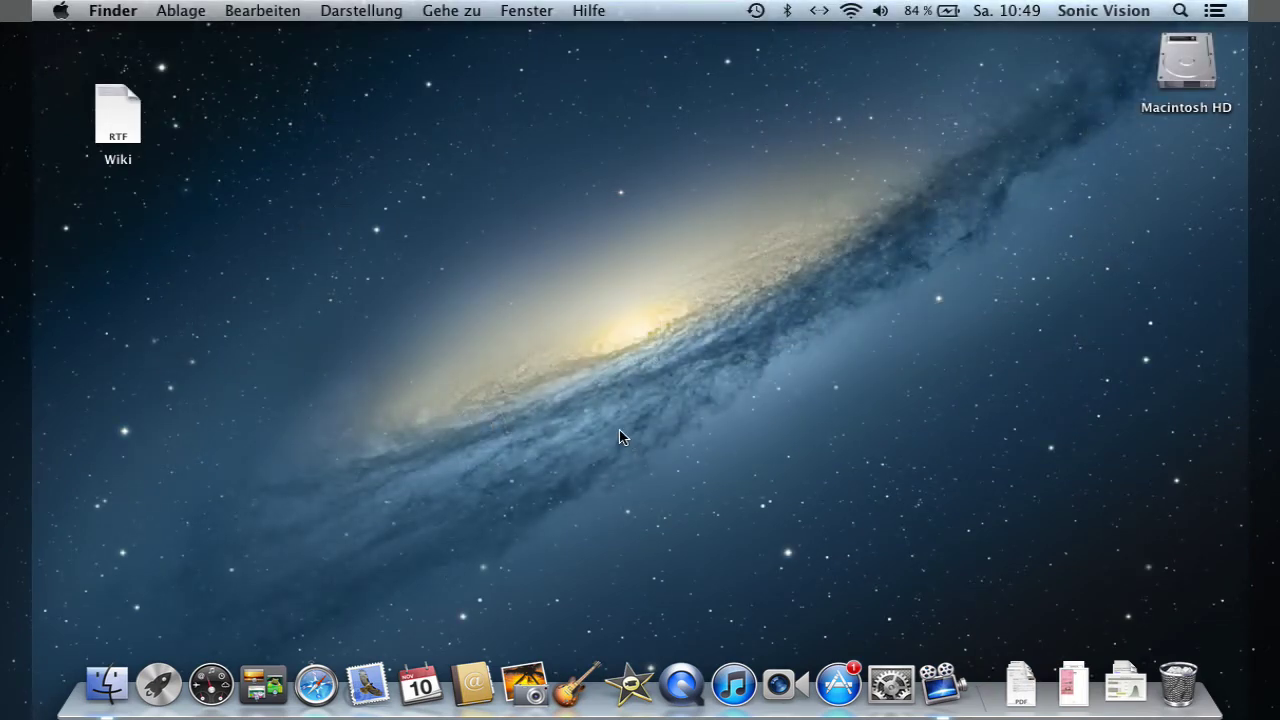
{"action": "left_click", "coordinate": [1215, 11]}
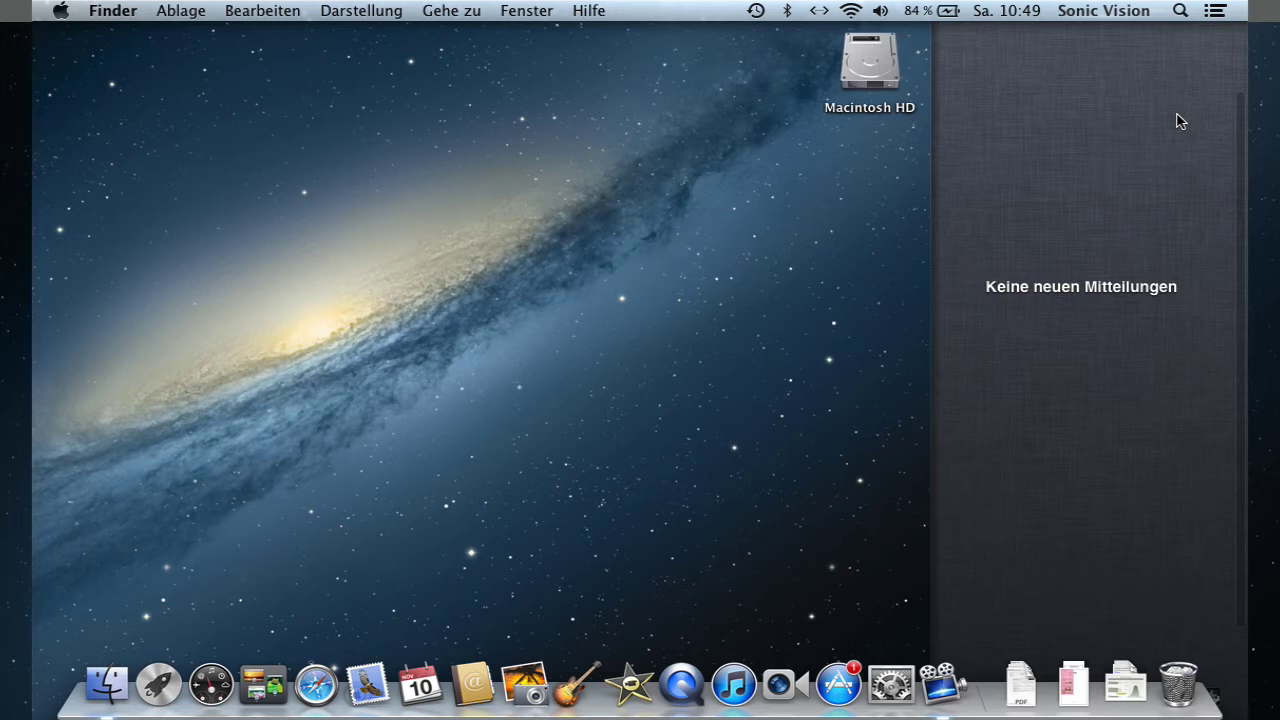
{"action": "scroll", "coordinate": [1155, 122], "scroll_direction": "up", "scroll_amount": 3}
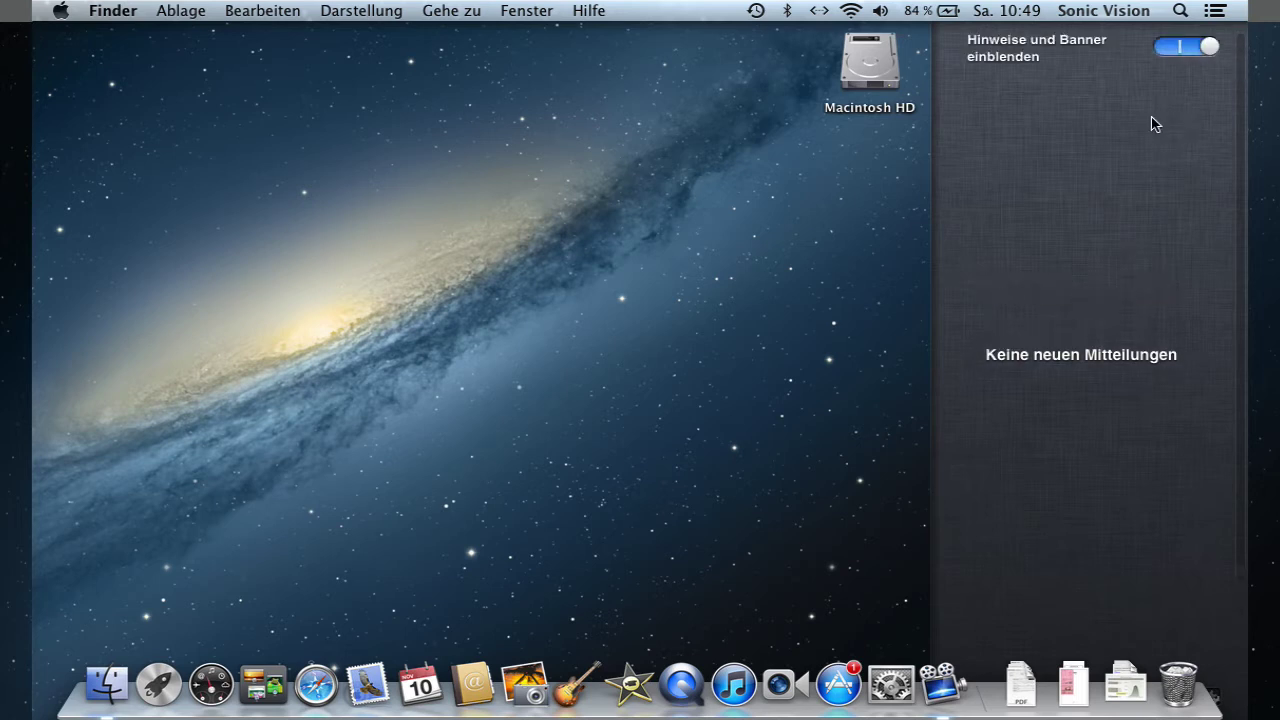
{"action": "left_click", "coordinate": [1194, 47]}
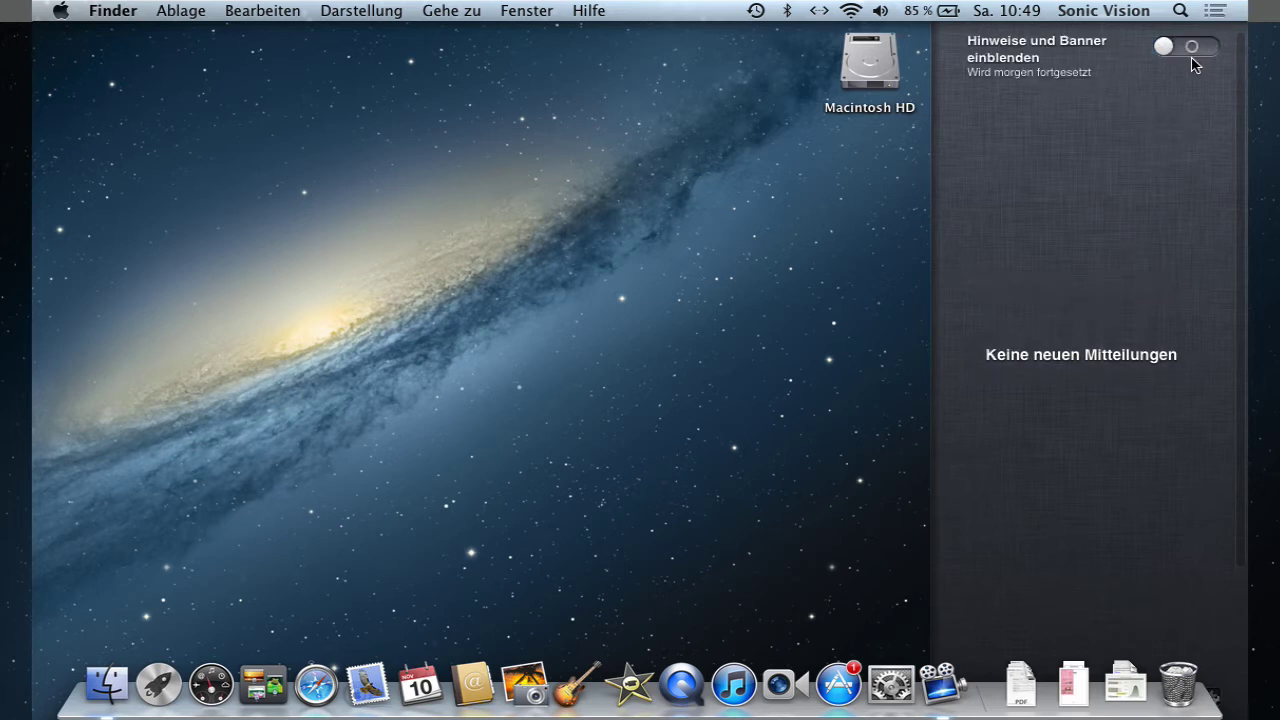
{"action": "left_click", "coordinate": [1170, 50]}
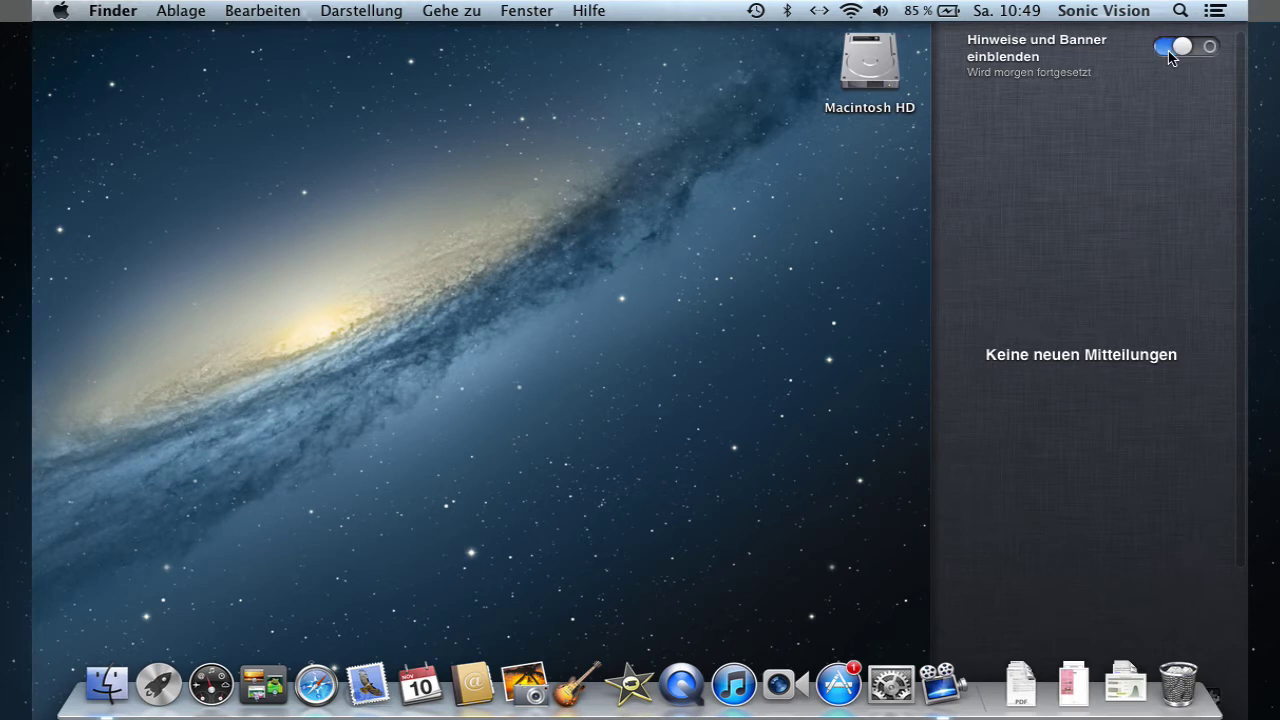
{"action": "left_click", "coordinate": [1217, 13]}
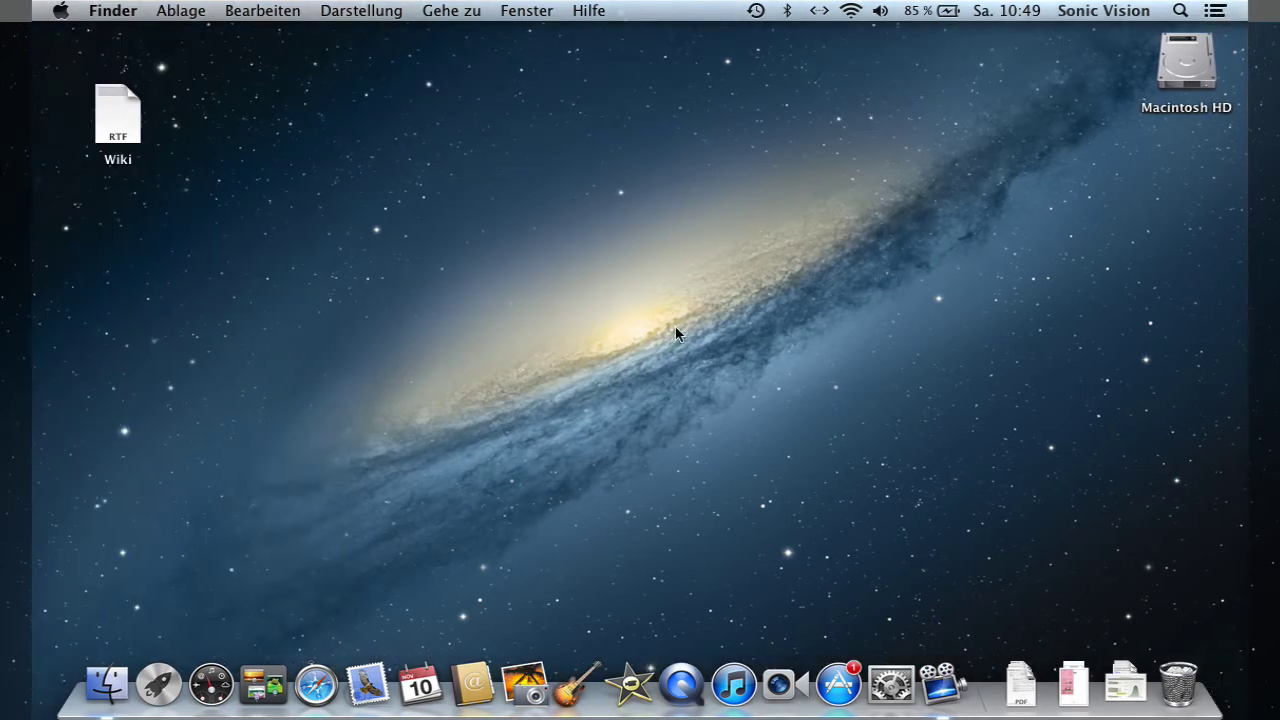
- Open Dashboard and compute 1 + 3 = 4 on the calculator widget
{"action": "left_click", "coordinate": [212, 686]}
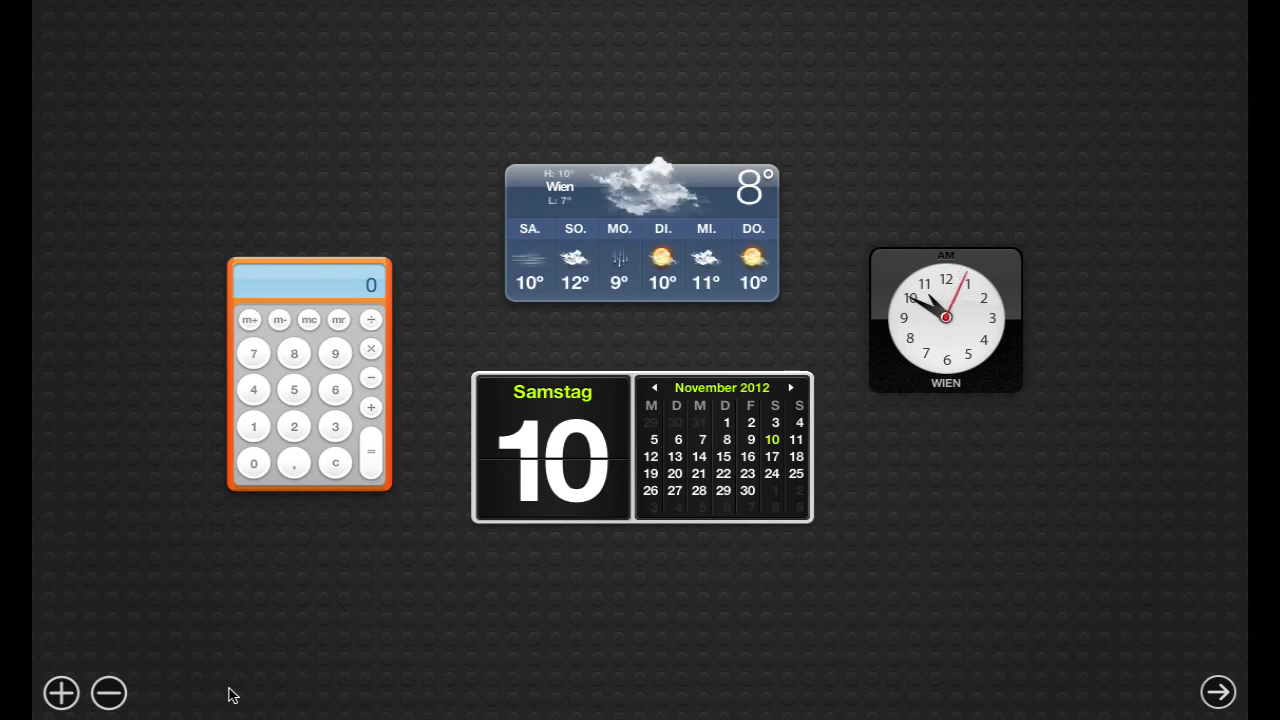
{"action": "left_click", "coordinate": [255, 430]}
{"action": "left_click", "coordinate": [371, 407]}
{"action": "left_click", "coordinate": [336, 427]}
{"action": "left_click", "coordinate": [370, 450]}
- Browse the available widgets, then leave Dashboard for the desktop
{"action": "left_click", "coordinate": [62, 692]}
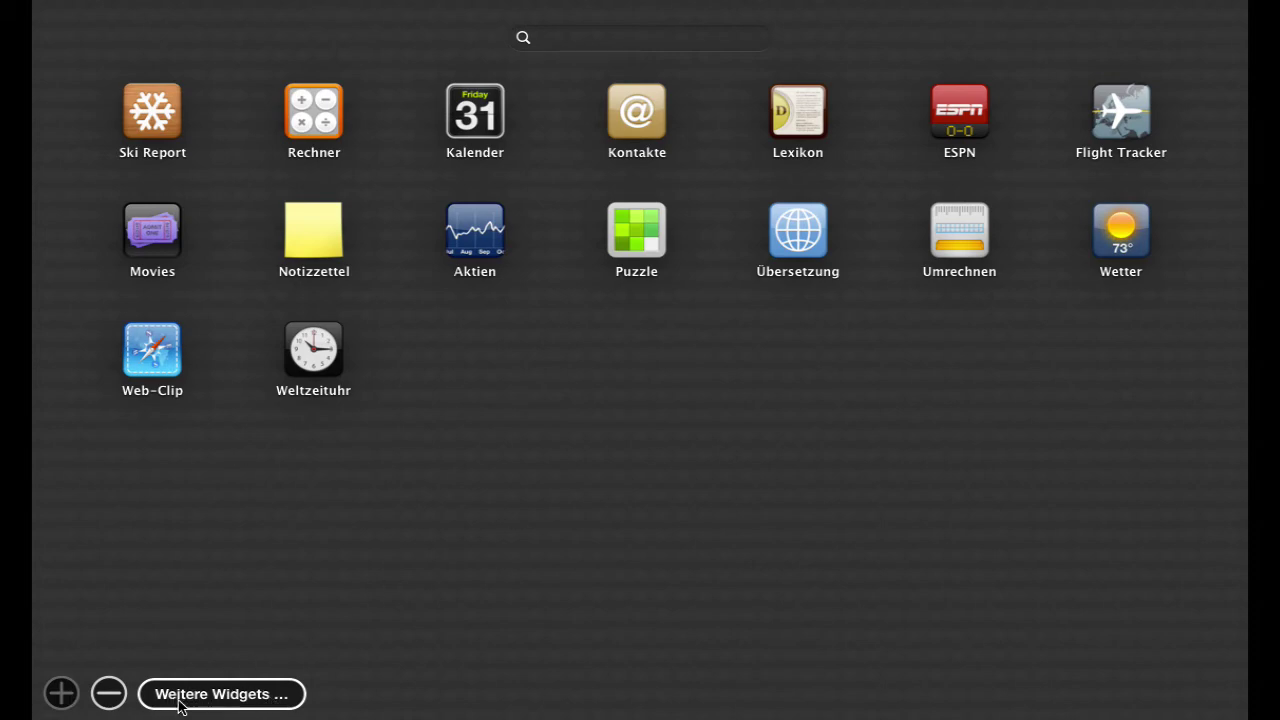
{"action": "left_click", "coordinate": [280, 611]}
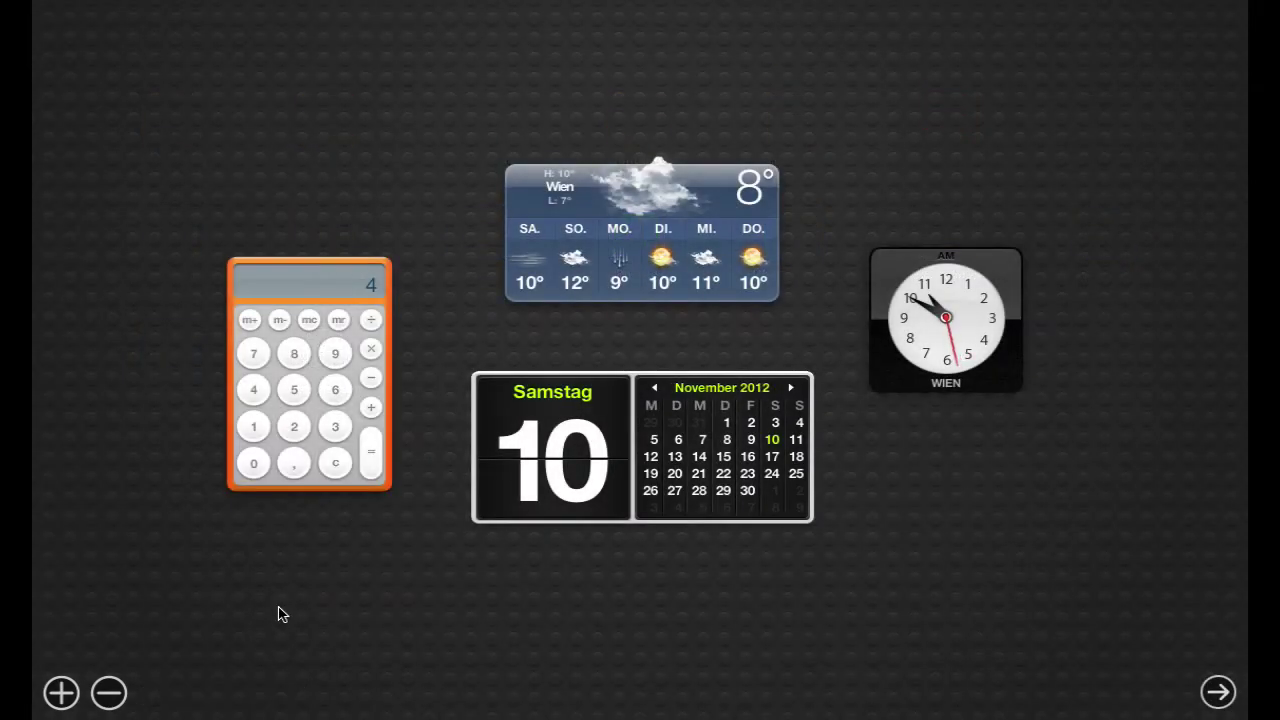
{"action": "left_click", "coordinate": [1218, 693]}
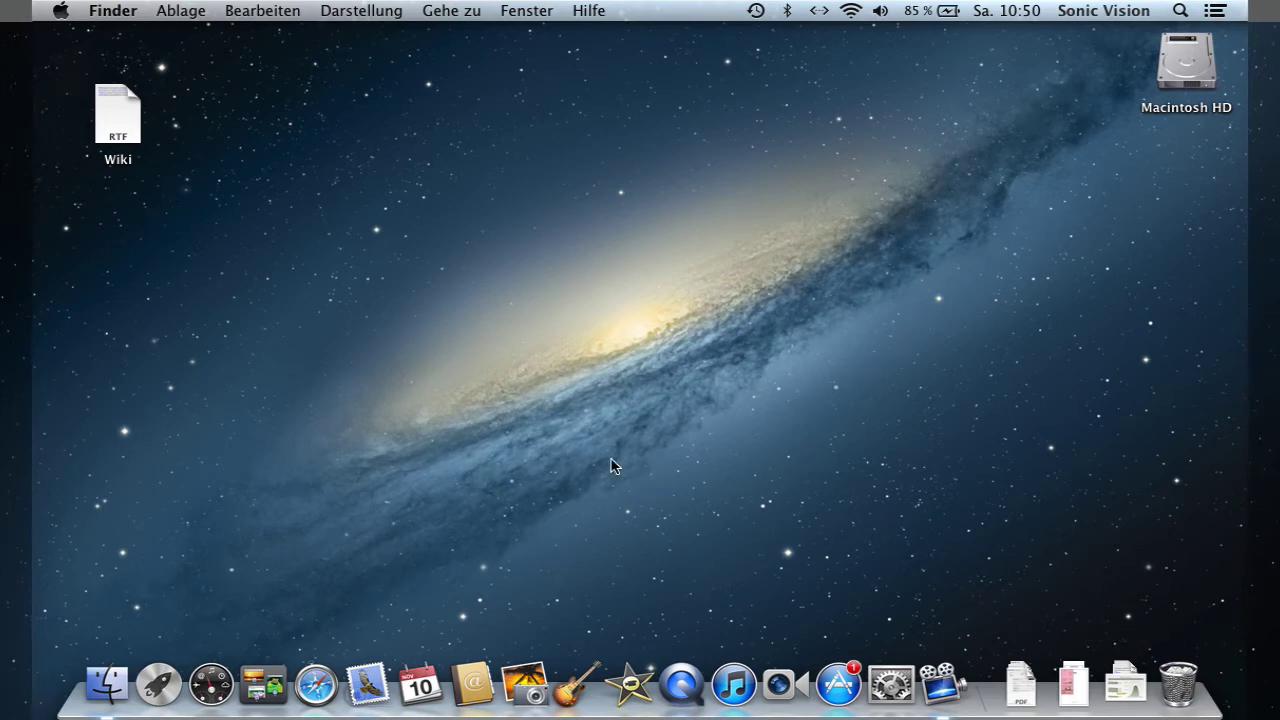
- Open the Wiki document and start a new TextEdit document with the text 'cfsdfadsfdsaf'
{"action": "double_click", "coordinate": [118, 125]}
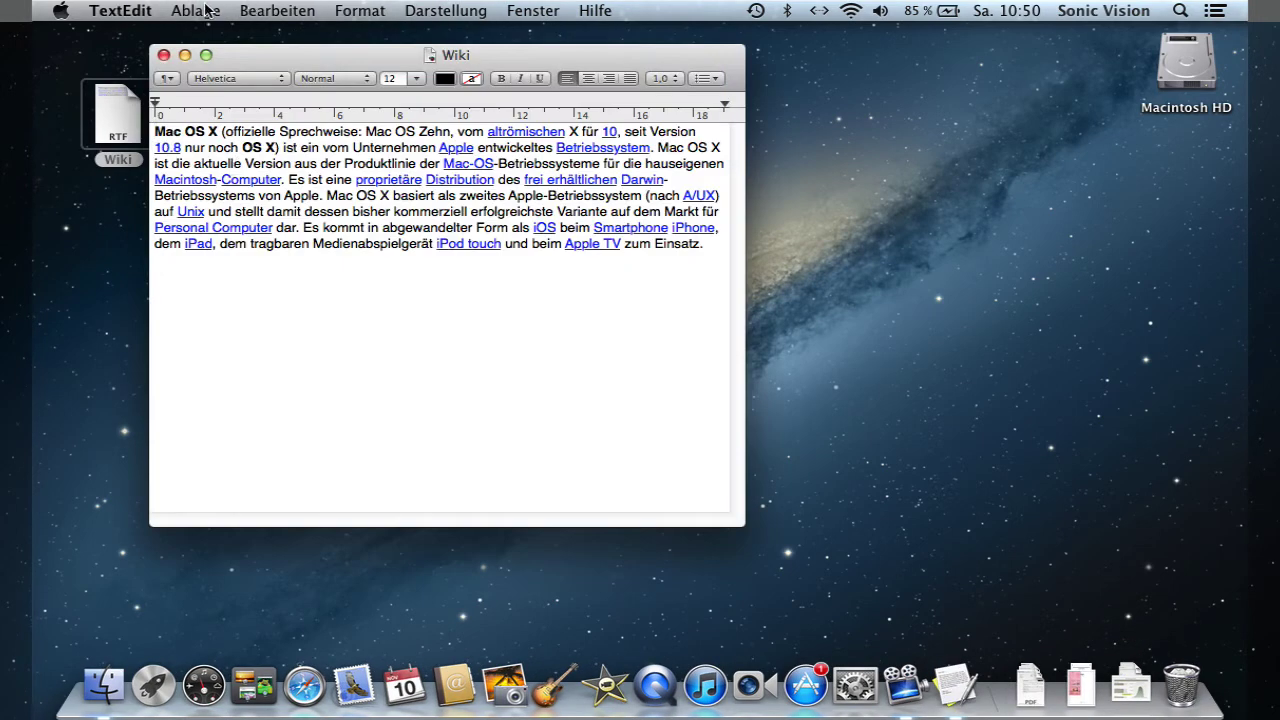
{"action": "left_click", "coordinate": [205, 10]}
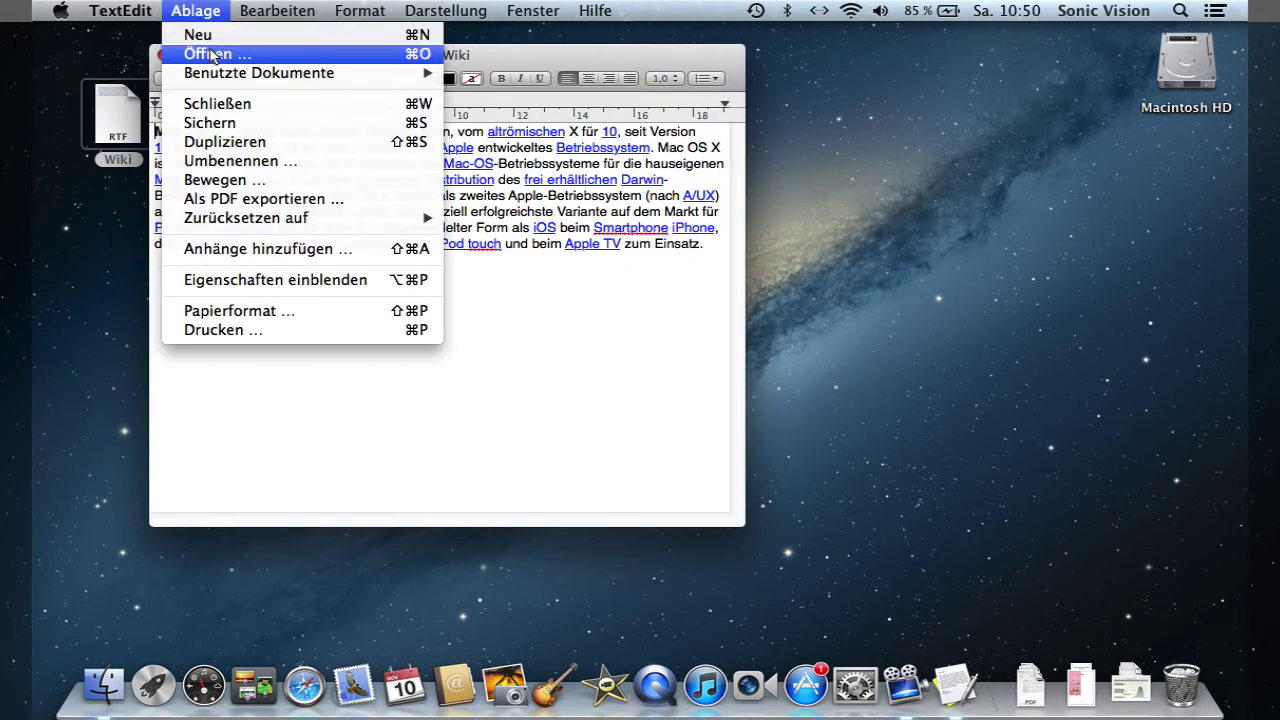
{"action": "left_click", "coordinate": [200, 31]}
{"action": "type", "text": "cfsdfadsfdsaf"}
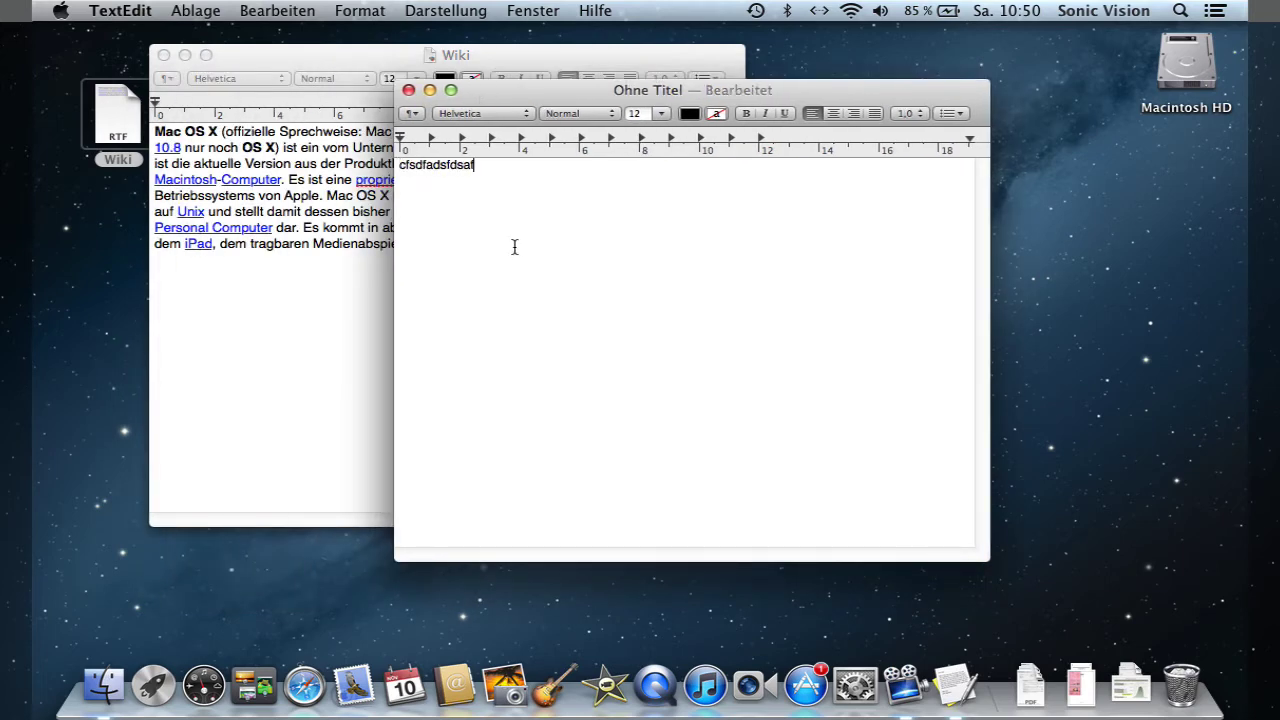
- Launch Contacts, Safari and Calendar, then load Facebook in a new Safari window
{"action": "left_click", "coordinate": [455, 688]}
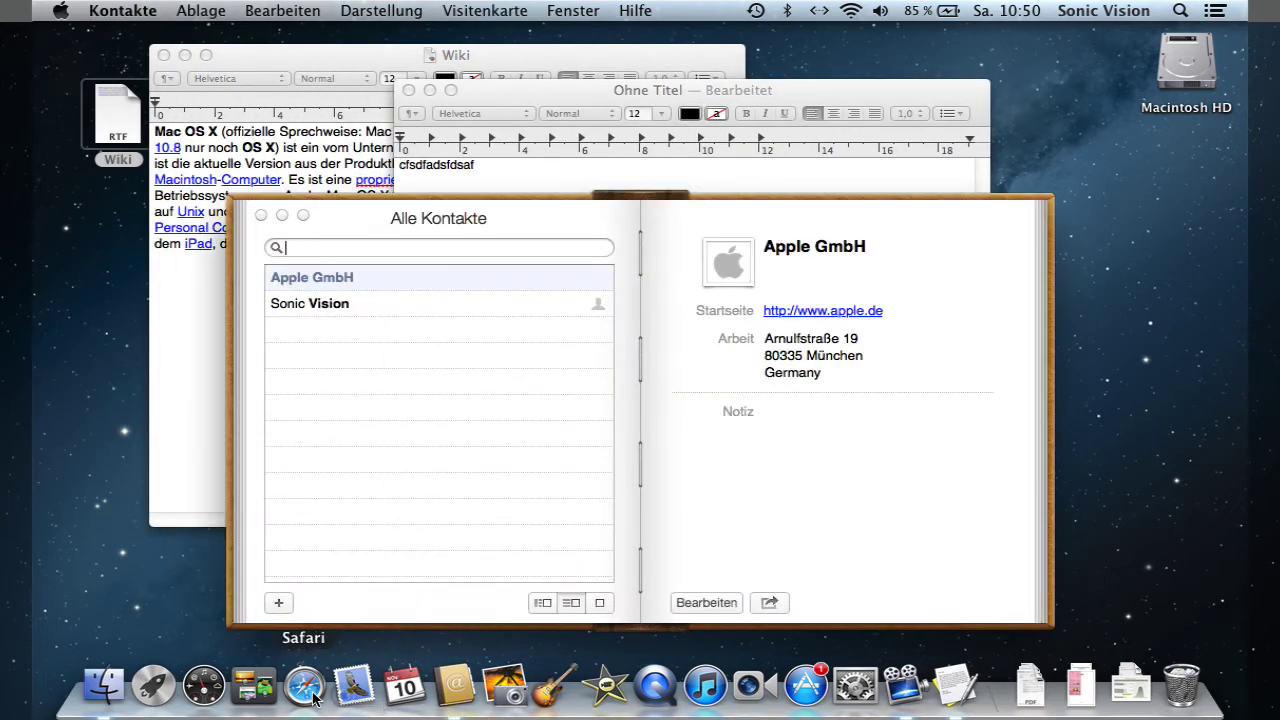
{"action": "left_click", "coordinate": [316, 690]}
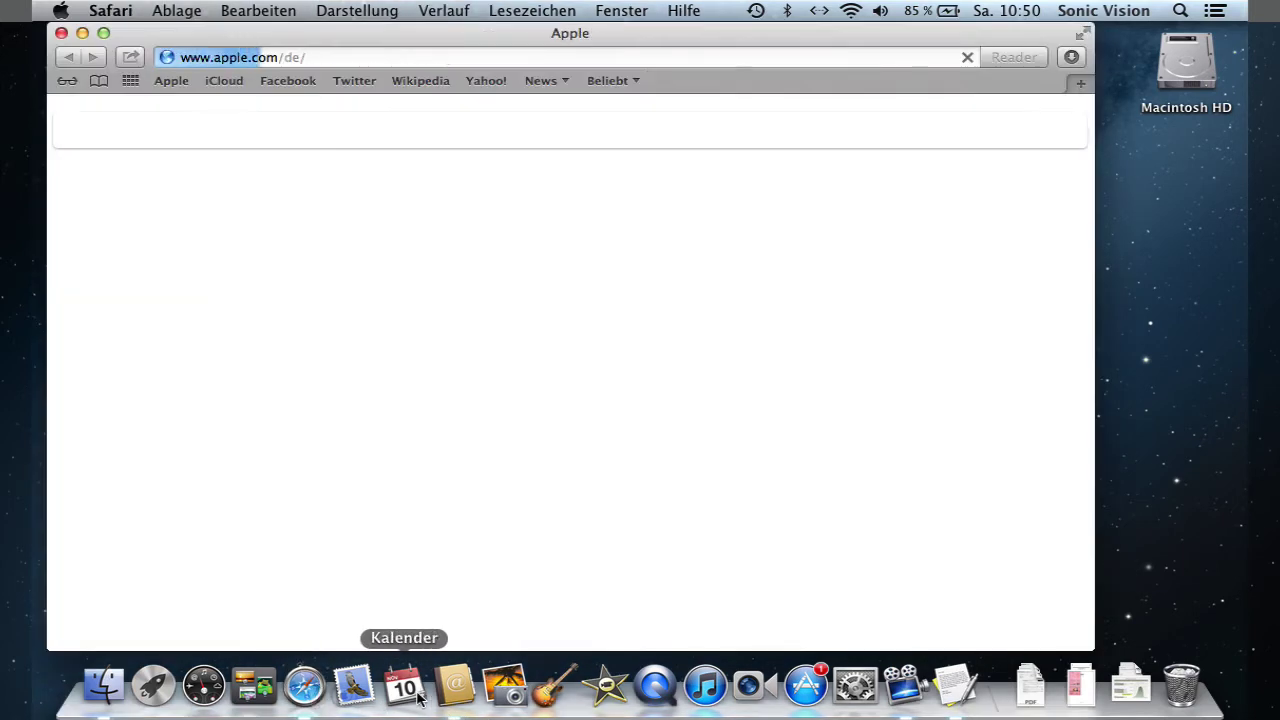
{"action": "left_click", "coordinate": [405, 688]}
{"action": "left_click", "coordinate": [107, 244]}
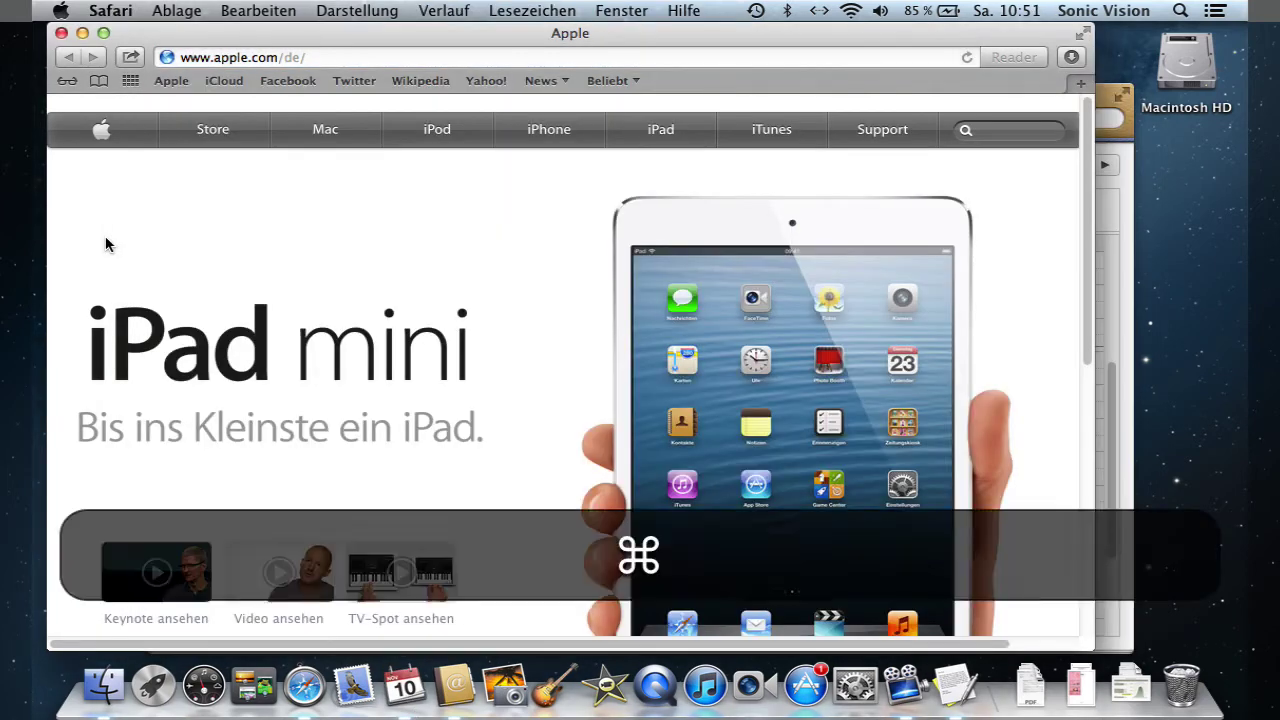
{"action": "key", "text": "super+n"}
{"action": "left_click", "coordinate": [311, 82]}
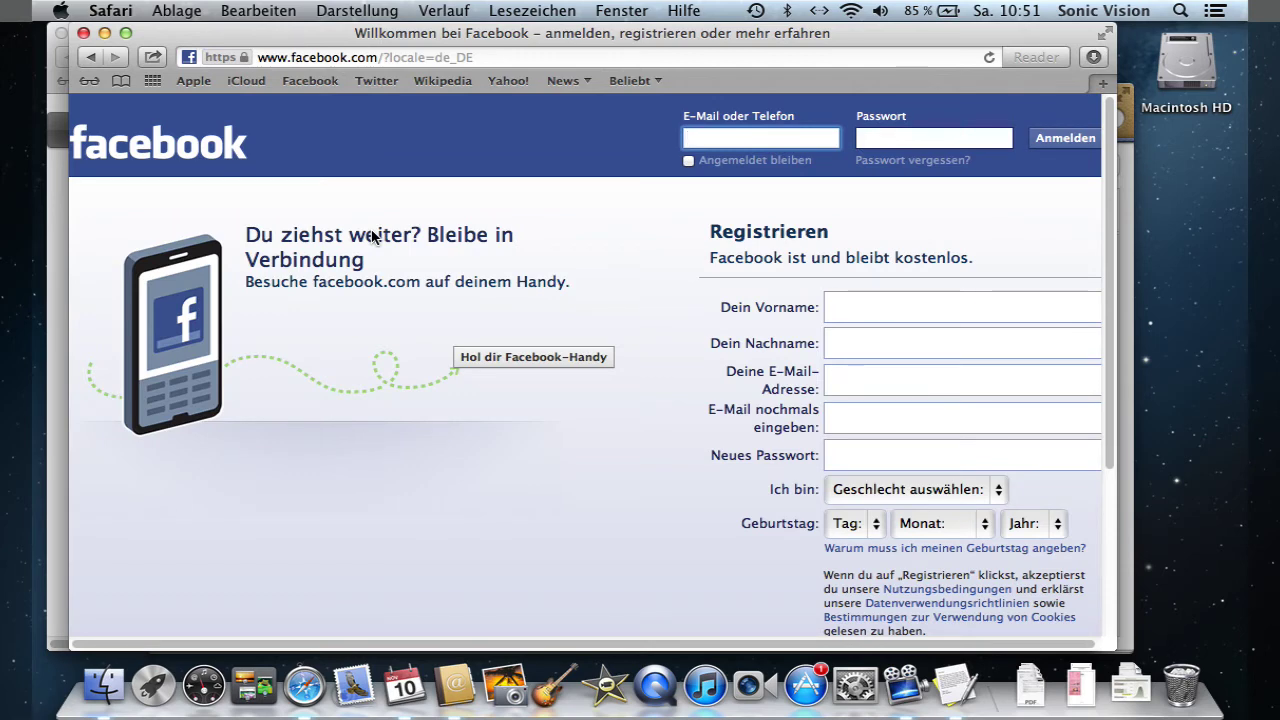
- Reveal the empty desktop with F11, restore the windows, and bring TextEdit's documents forward
{"action": "key", "text": "F11"}
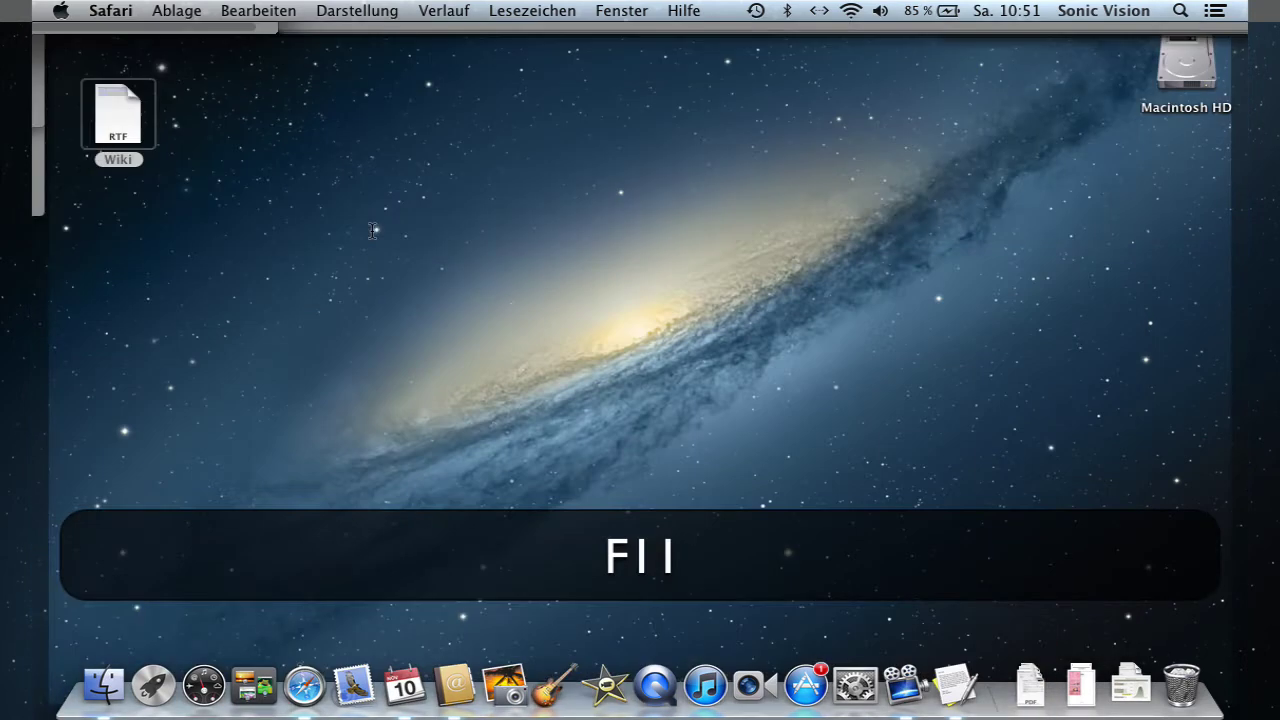
{"action": "key", "text": "F11"}
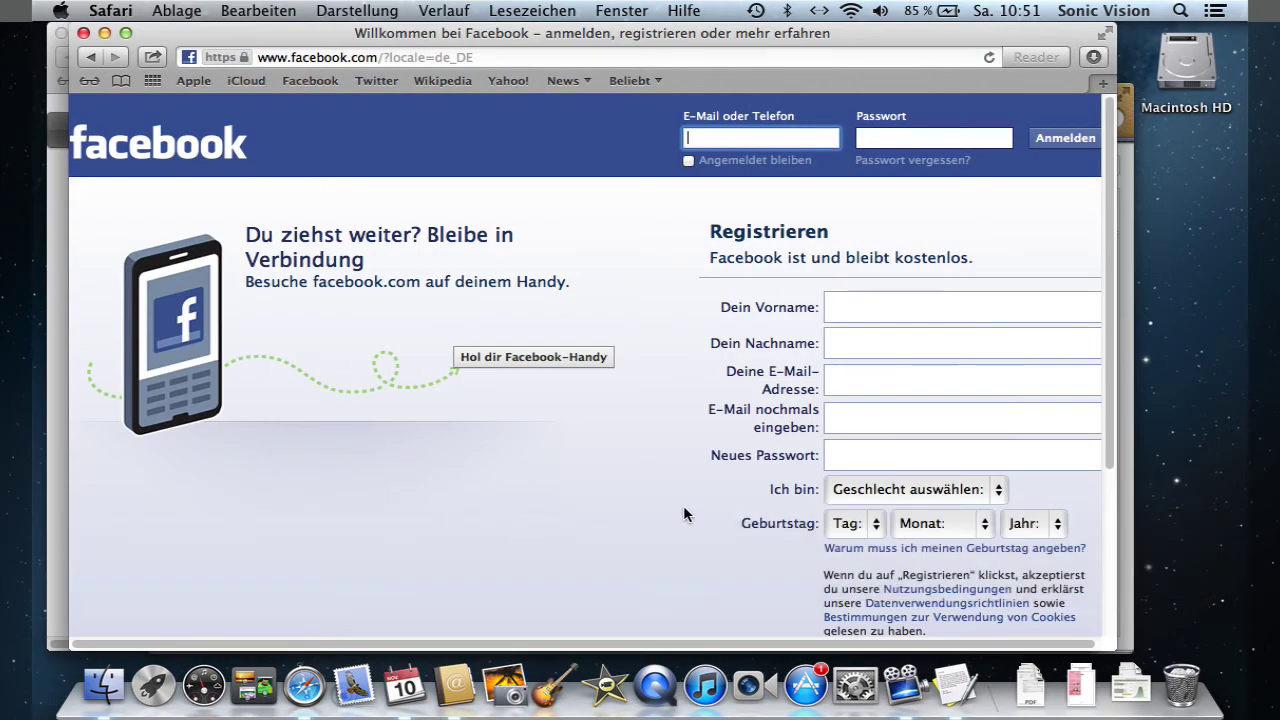
{"action": "left_click", "coordinate": [956, 690]}
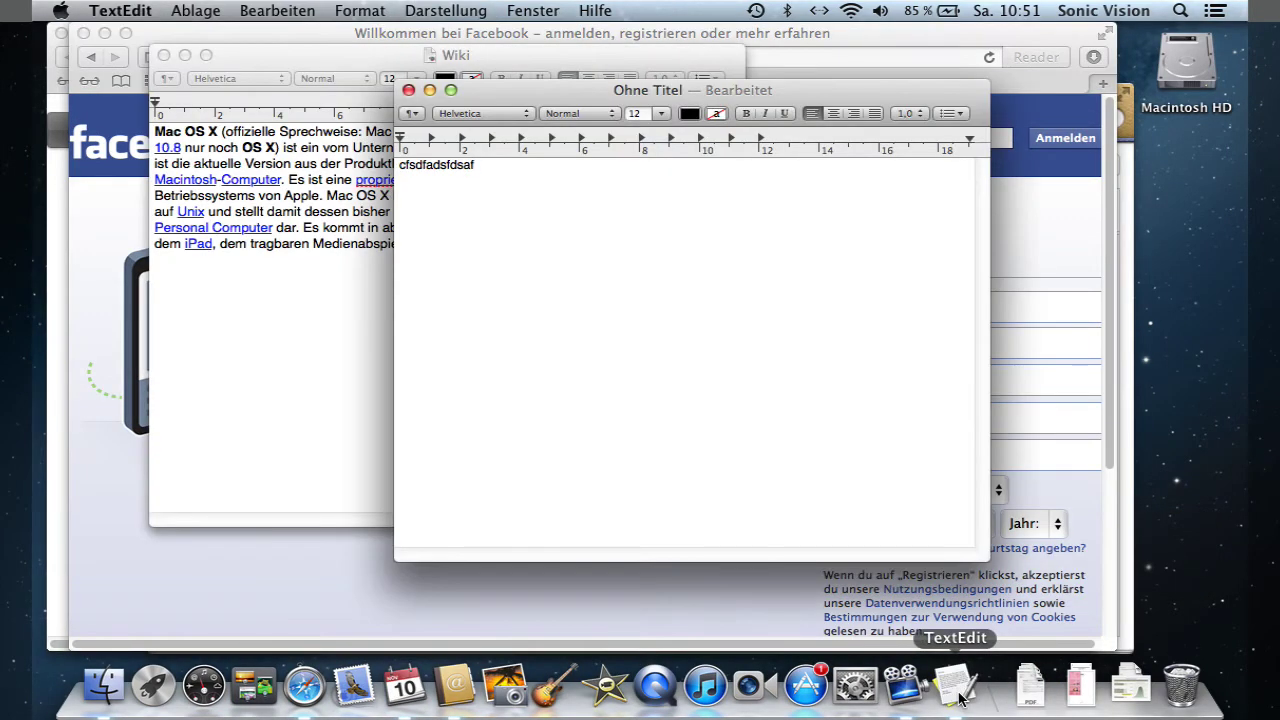
{"action": "key", "text": "ctrl+Down"}
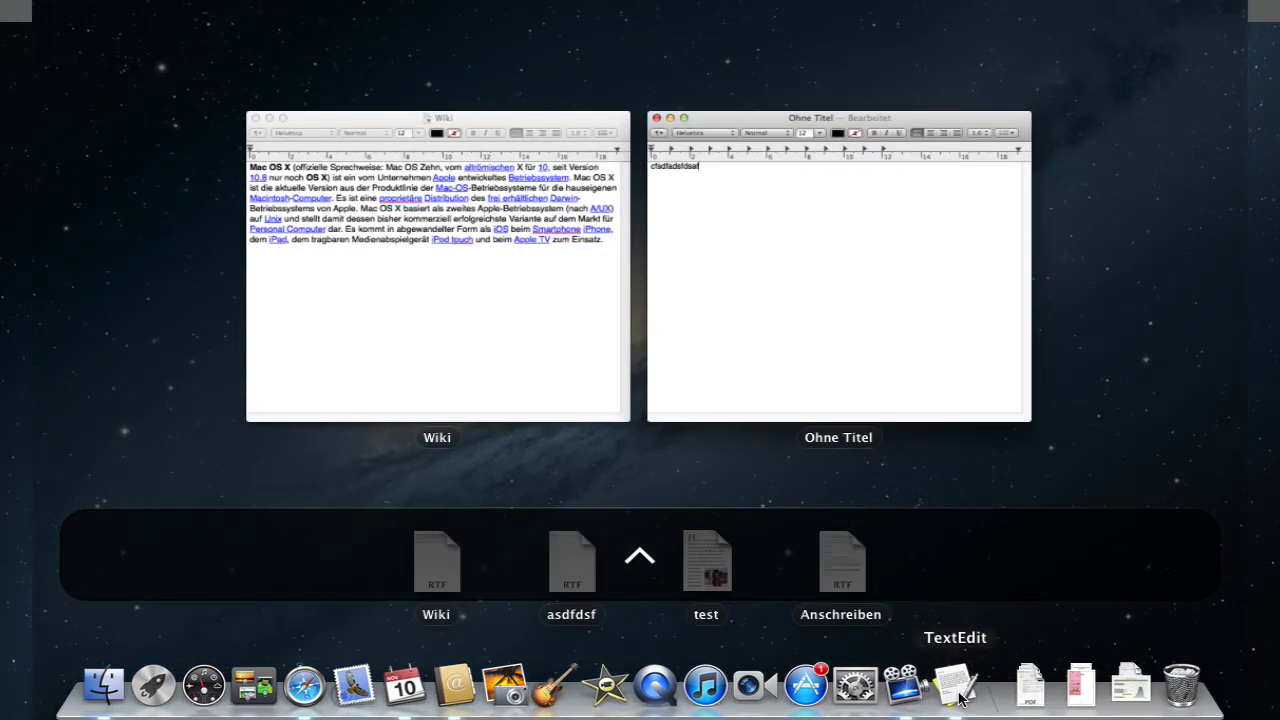
{"action": "key", "text": "ctrl+Up"}
{"action": "key", "text": "ctrl+Down"}
{"action": "key", "text": "ctrl"}
{"action": "key", "text": "ctrl+Up"}
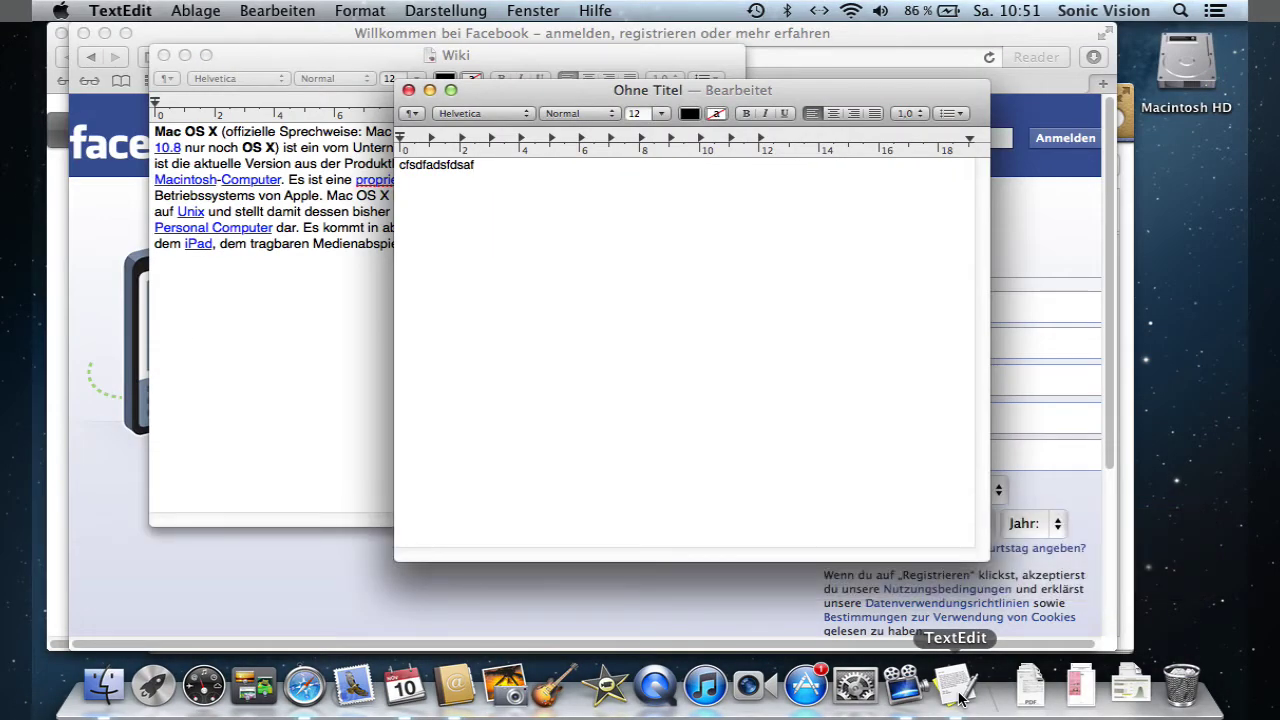
{"action": "left_click", "coordinate": [250, 695]}
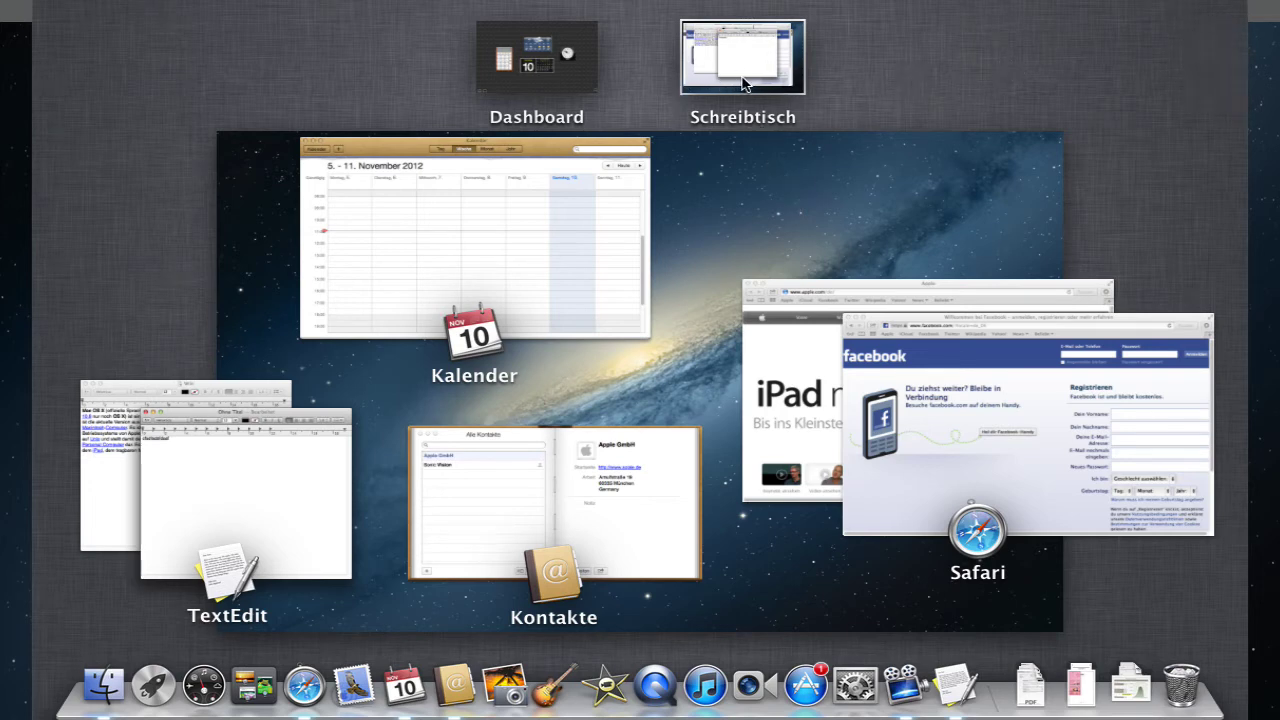
- Add two desktops; send the Facebook and iPad windows to Schreibtisch 2, Kalender and Kontakte to Schreibtisch 3
{"action": "left_click", "coordinate": [1200, 57]}
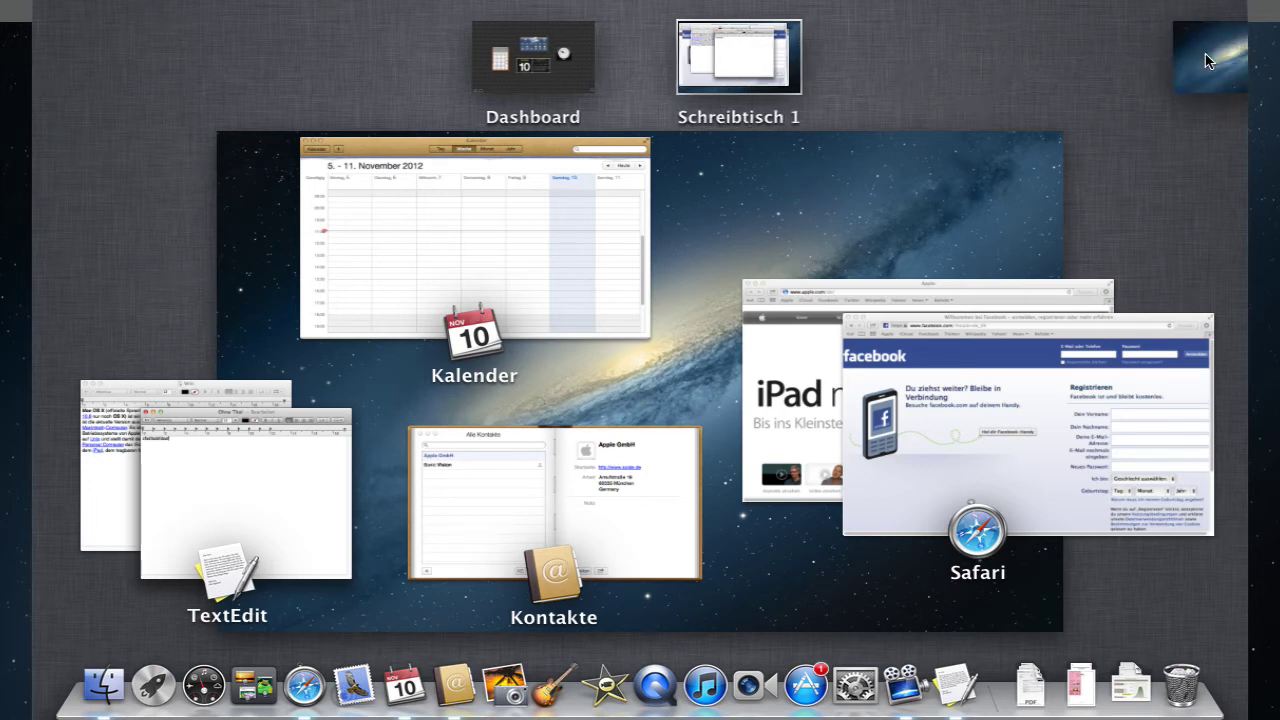
{"action": "left_click", "coordinate": [1186, 66]}
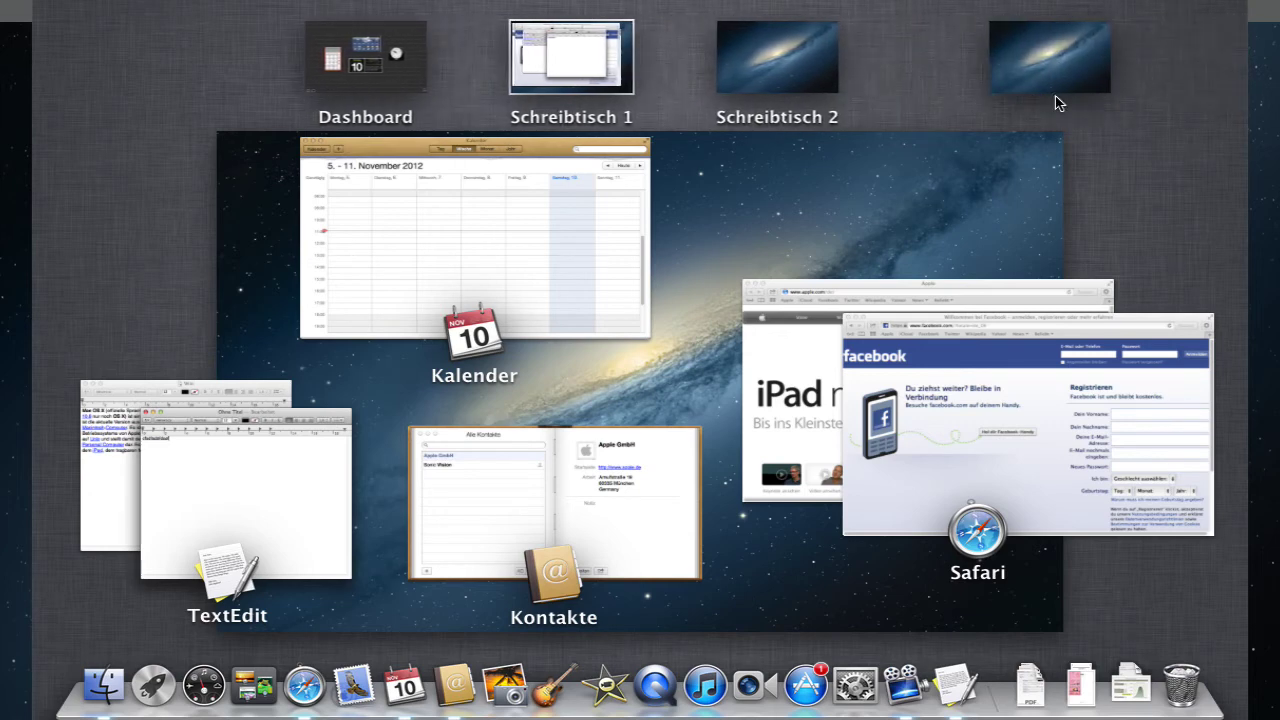
{"action": "left_click_drag", "start_coordinate": [920, 352], "coordinate": [737, 63]}
{"action": "left_click_drag", "start_coordinate": [258, 455], "coordinate": [716, 78]}
{"action": "left_click_drag", "start_coordinate": [946, 223], "coordinate": [938, 88]}
{"action": "left_click_drag", "start_coordinate": [871, 314], "coordinate": [920, 100]}
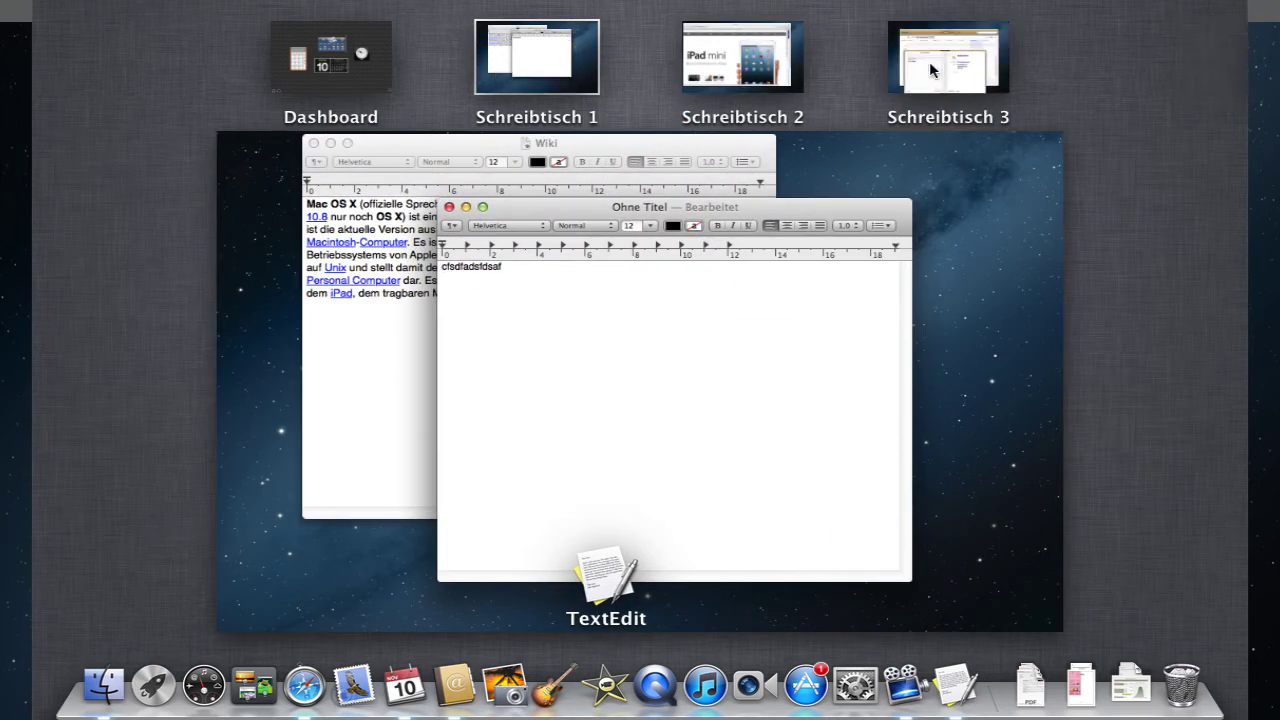
- Cycle through Schreibtisch 1, 2 and 3 via the Mission Control Dock icon, ending on Schreibtisch 1
{"action": "left_click", "coordinate": [943, 277]}
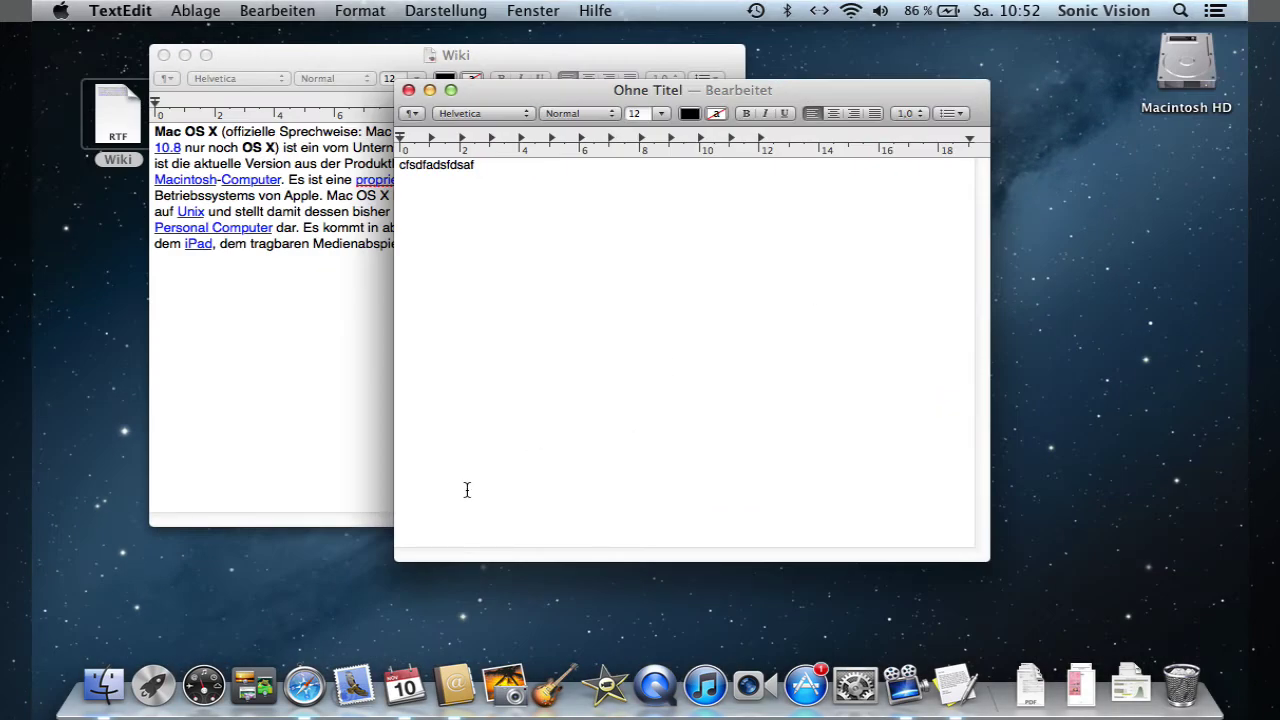
{"action": "left_click", "coordinate": [254, 685]}
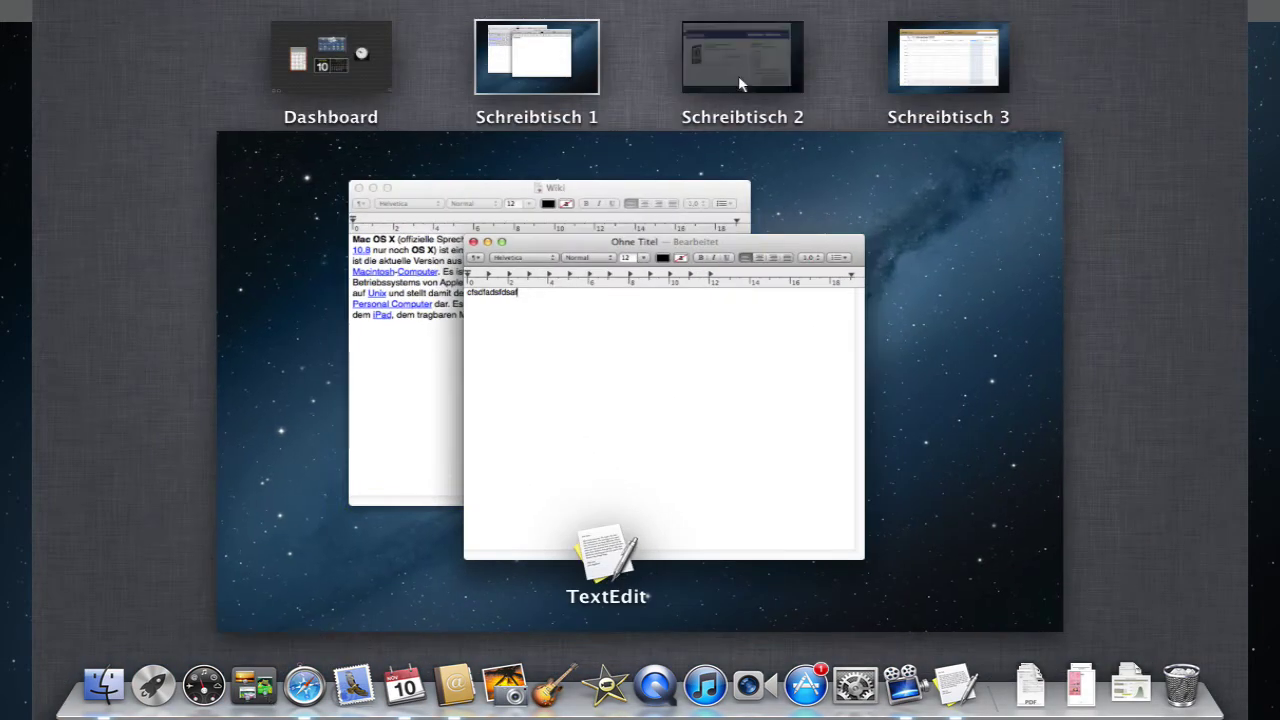
{"action": "left_click", "coordinate": [739, 80]}
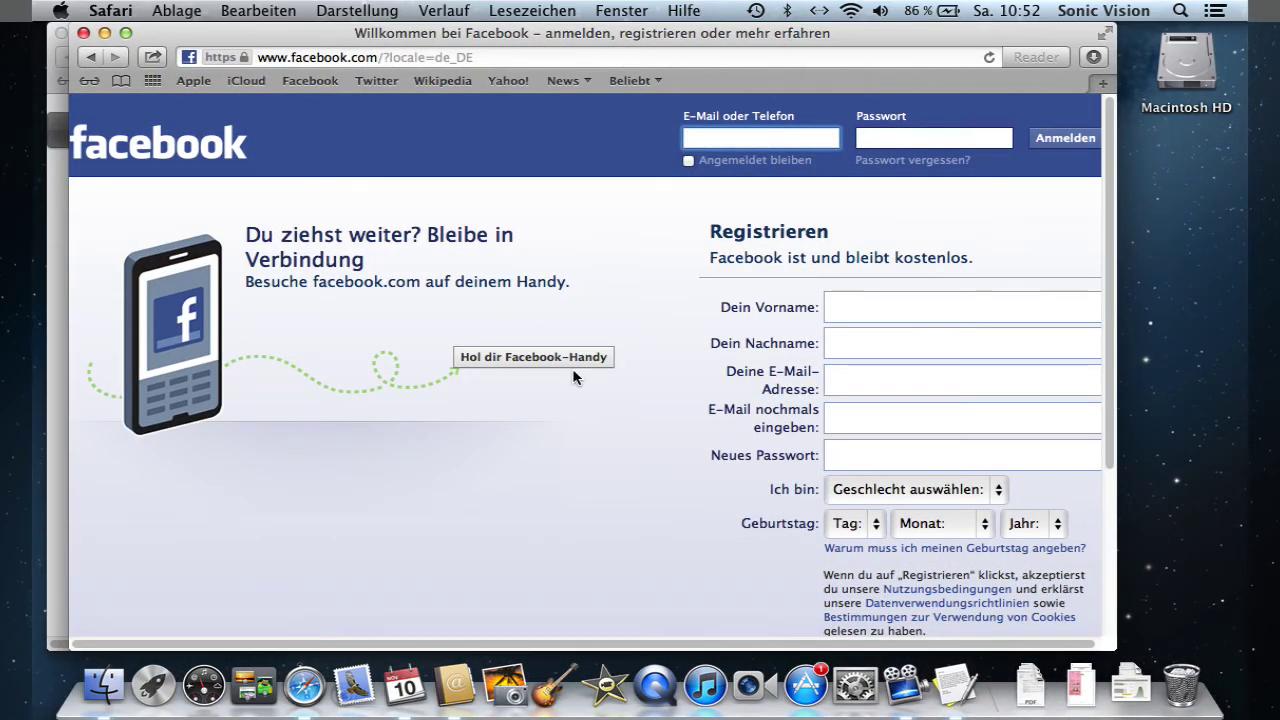
{"action": "left_click", "coordinate": [254, 685]}
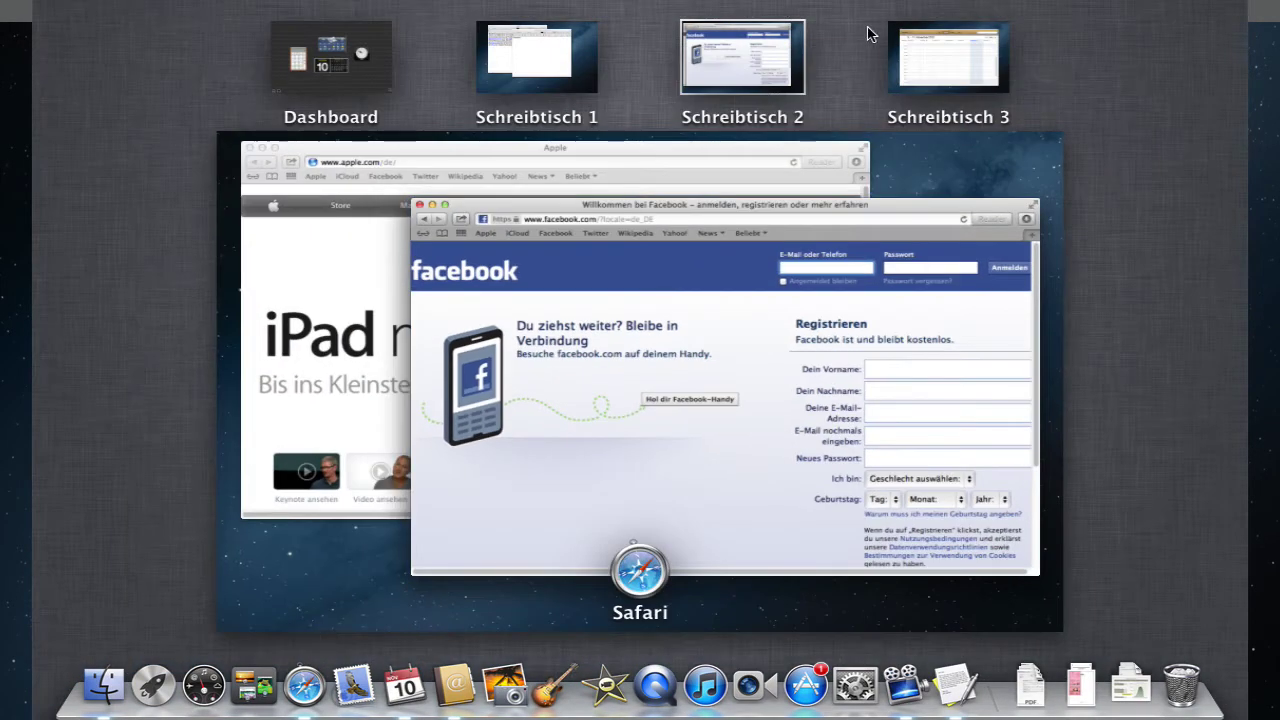
{"action": "left_click", "coordinate": [930, 50]}
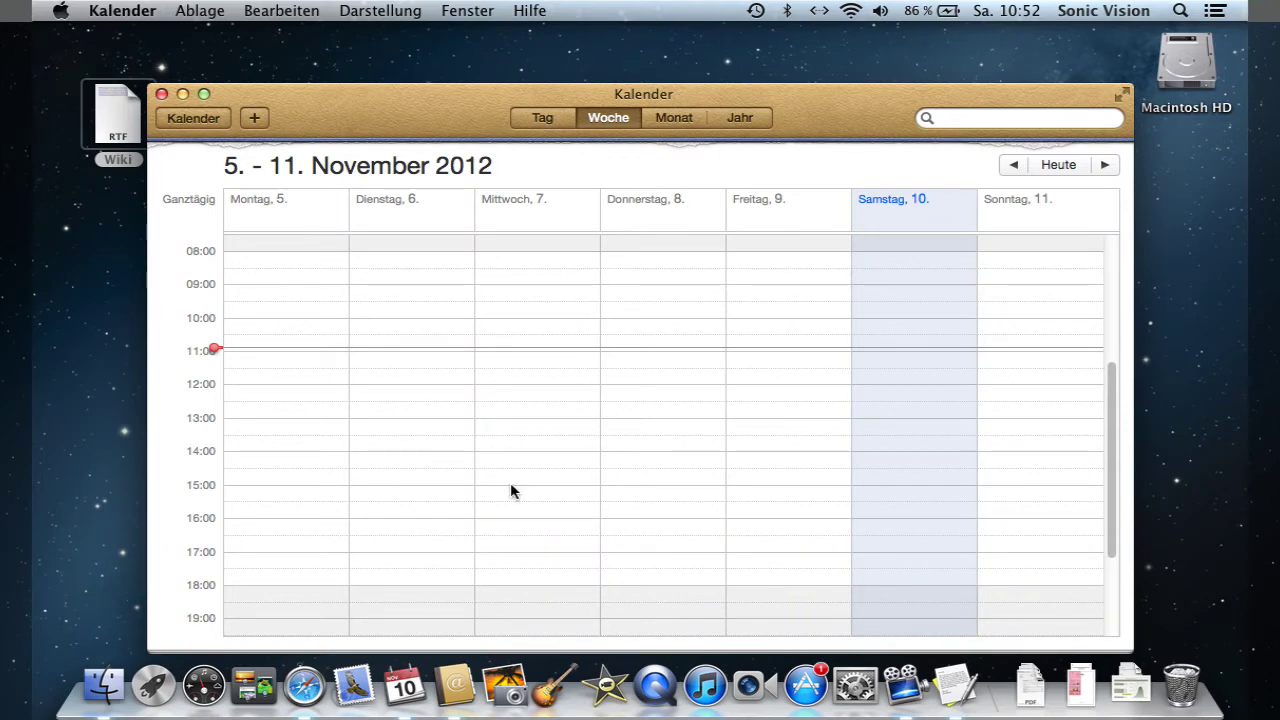
{"action": "left_click", "coordinate": [254, 685]}
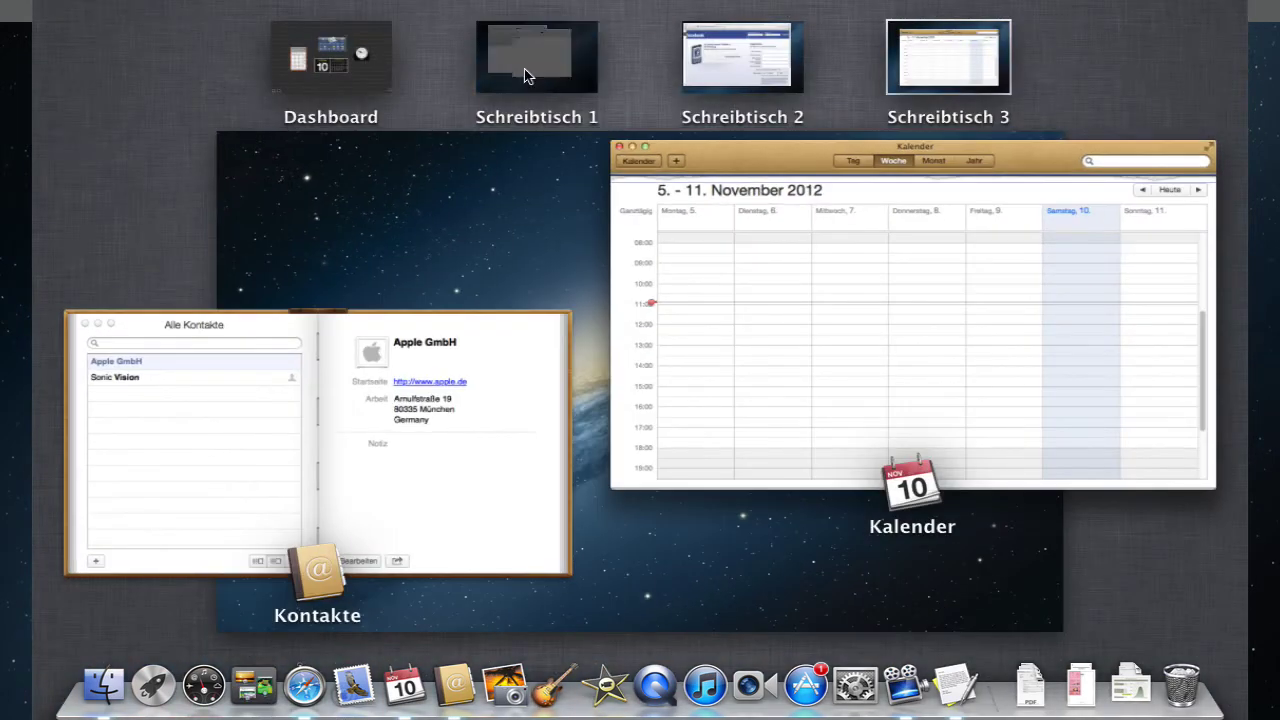
{"action": "left_click", "coordinate": [527, 76]}
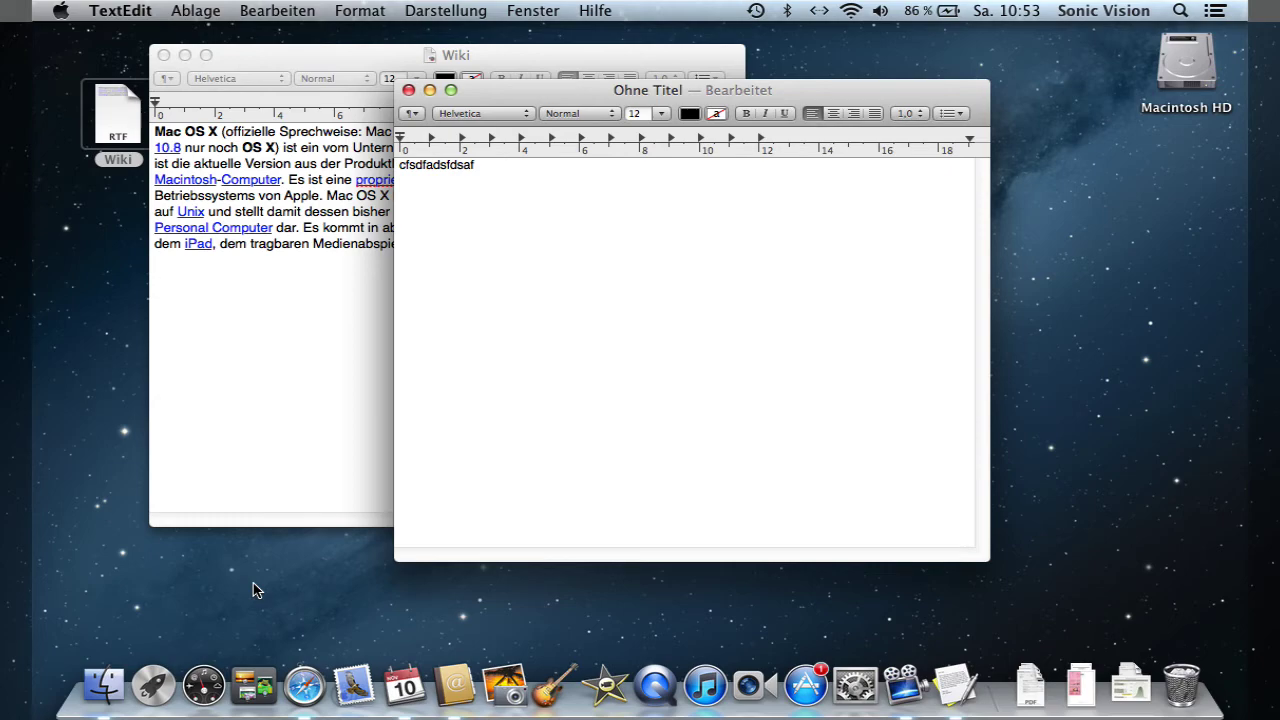
- Use Ctrl+Up to switch to Schreibtisch 2, then Schreibtisch 3
{"action": "key", "text": "ctrl+Up"}
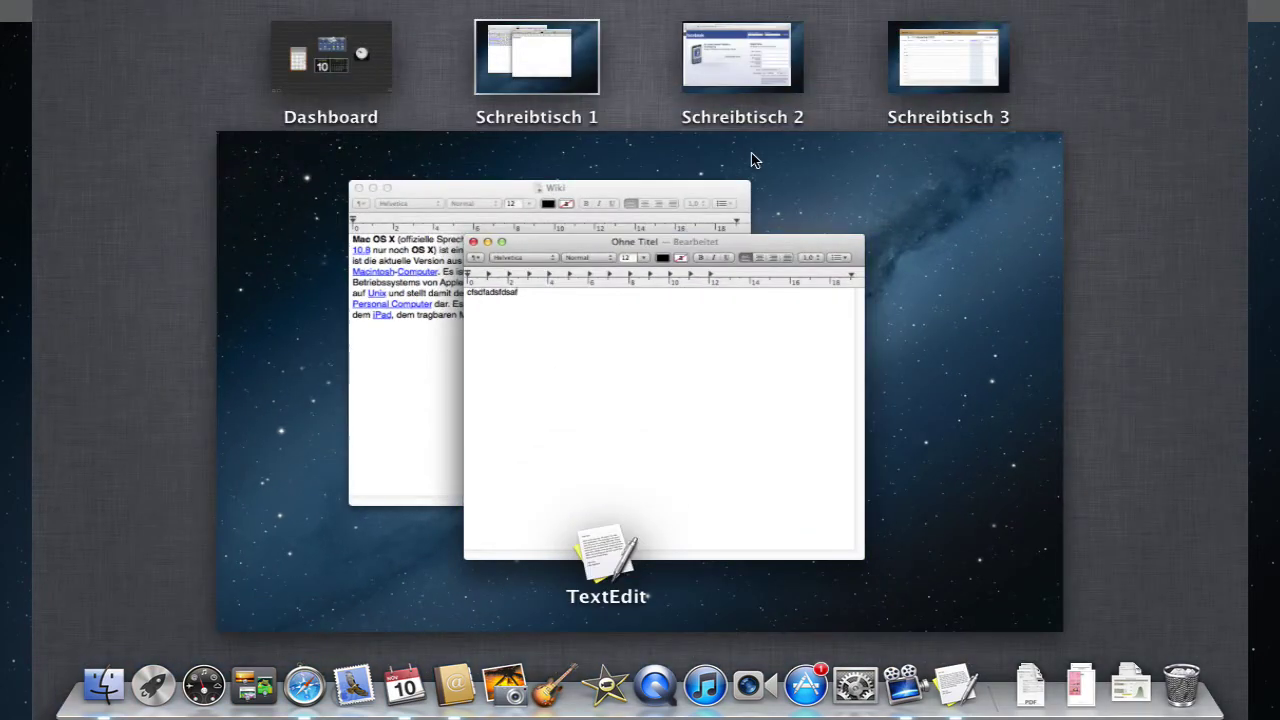
{"action": "left_click", "coordinate": [737, 92]}
{"action": "key", "text": "ctrl+Up"}
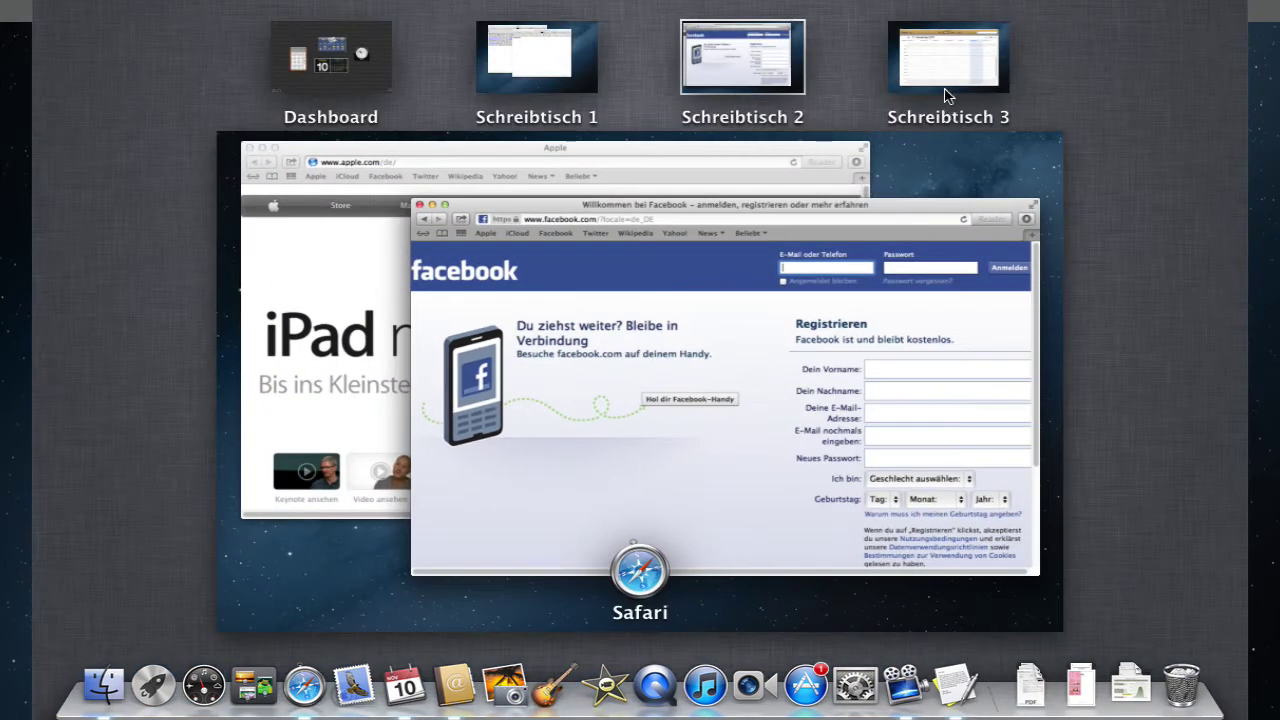
{"action": "left_click", "coordinate": [945, 92]}
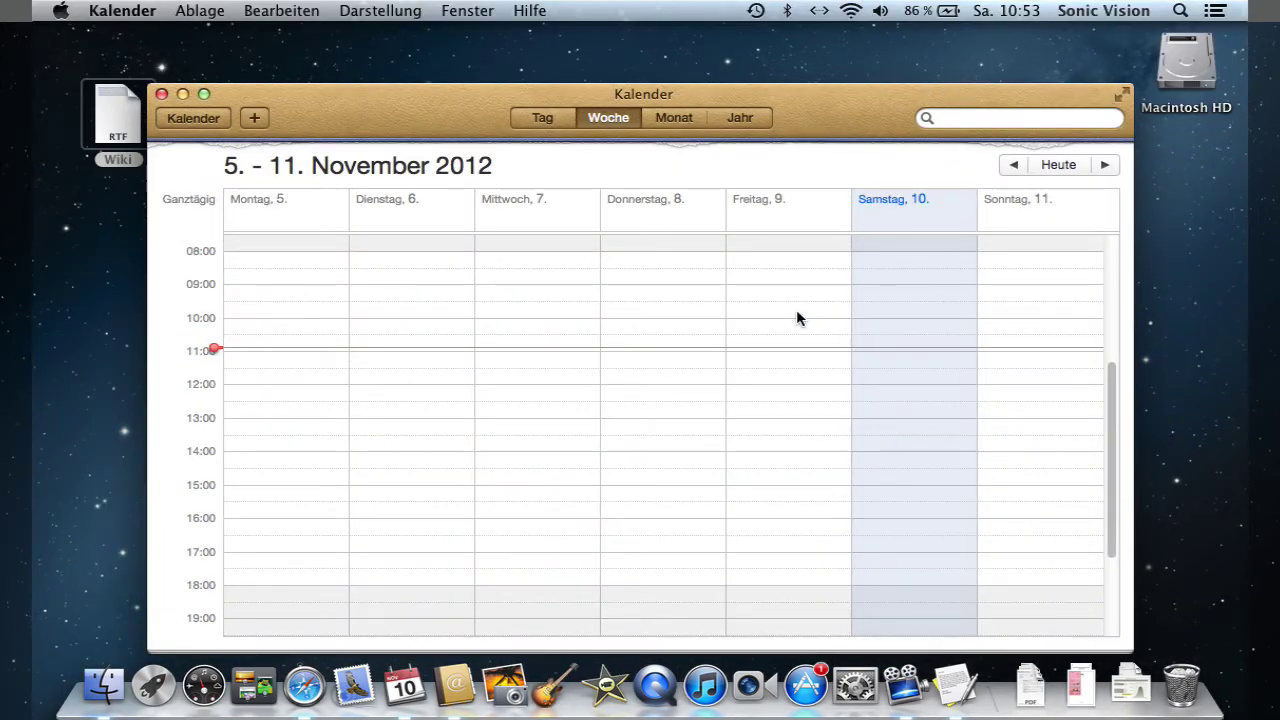
- Open the Mission Control pane in Systemeinstellungen and review its keyboard and mouse shortcut popups unchanged
{"action": "left_click", "coordinate": [850, 694]}
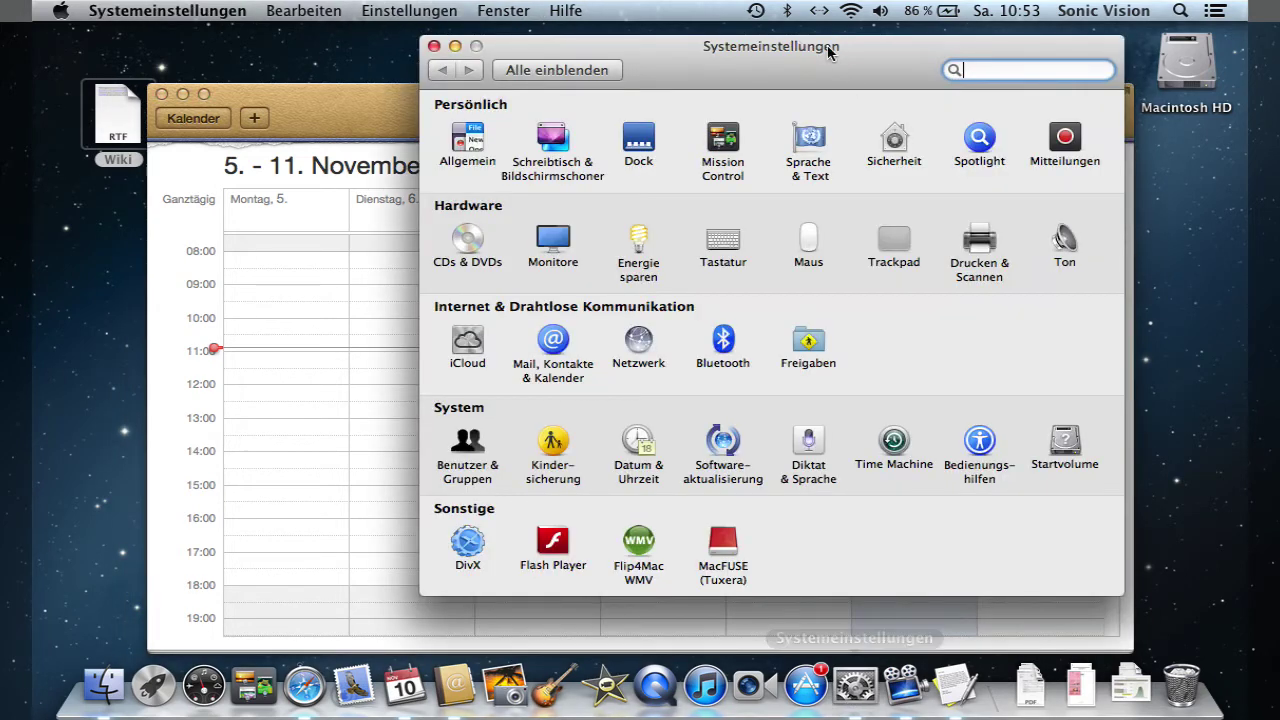
{"action": "left_click", "coordinate": [724, 135]}
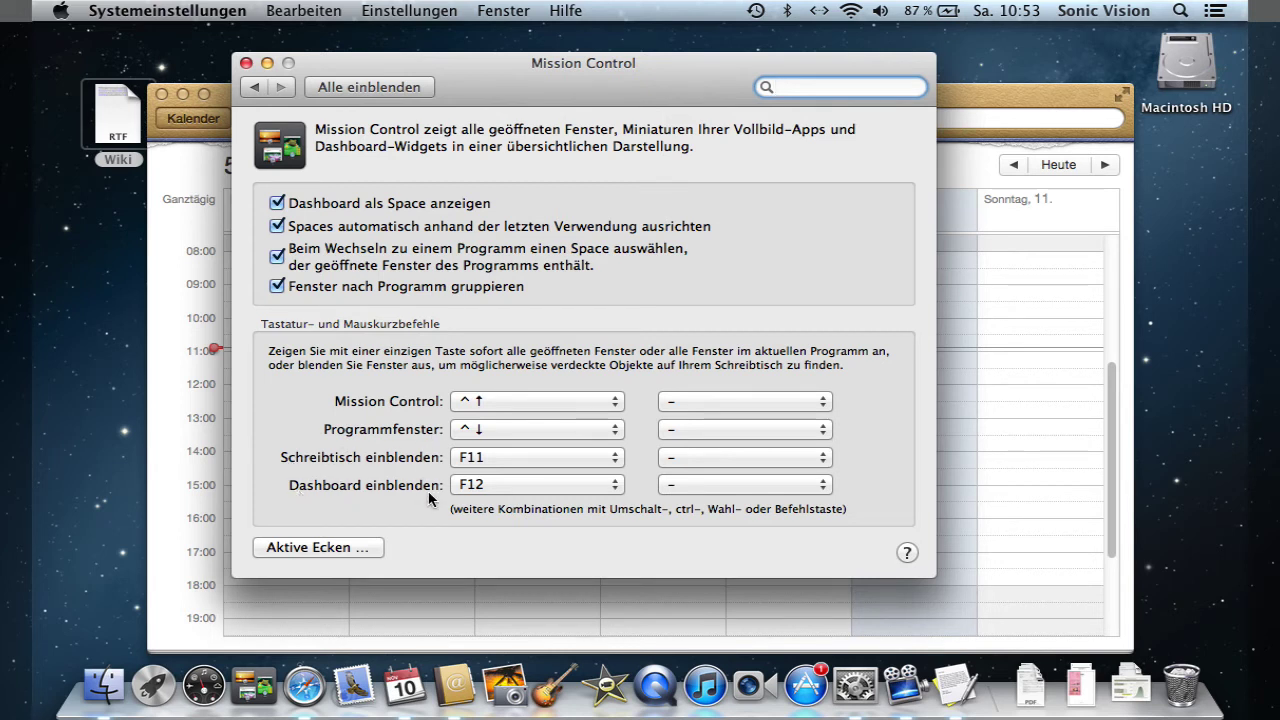
{"action": "left_click", "coordinate": [600, 402]}
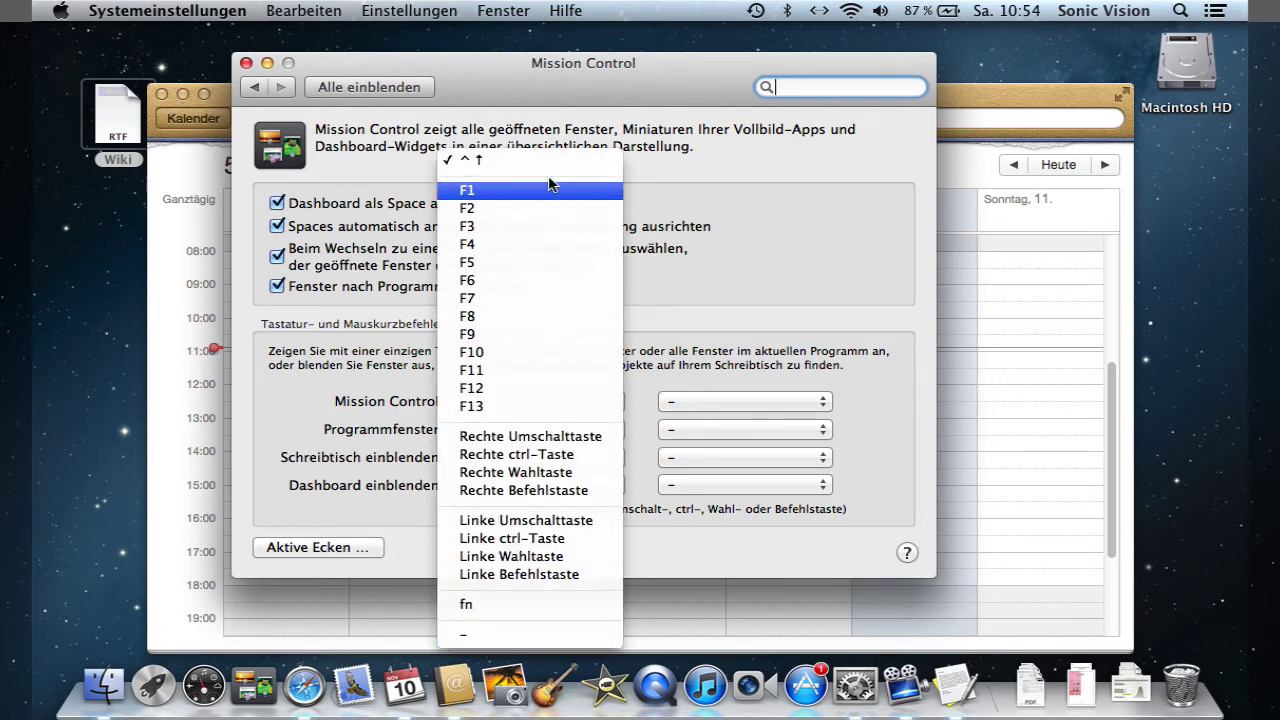
{"action": "left_click", "coordinate": [607, 160]}
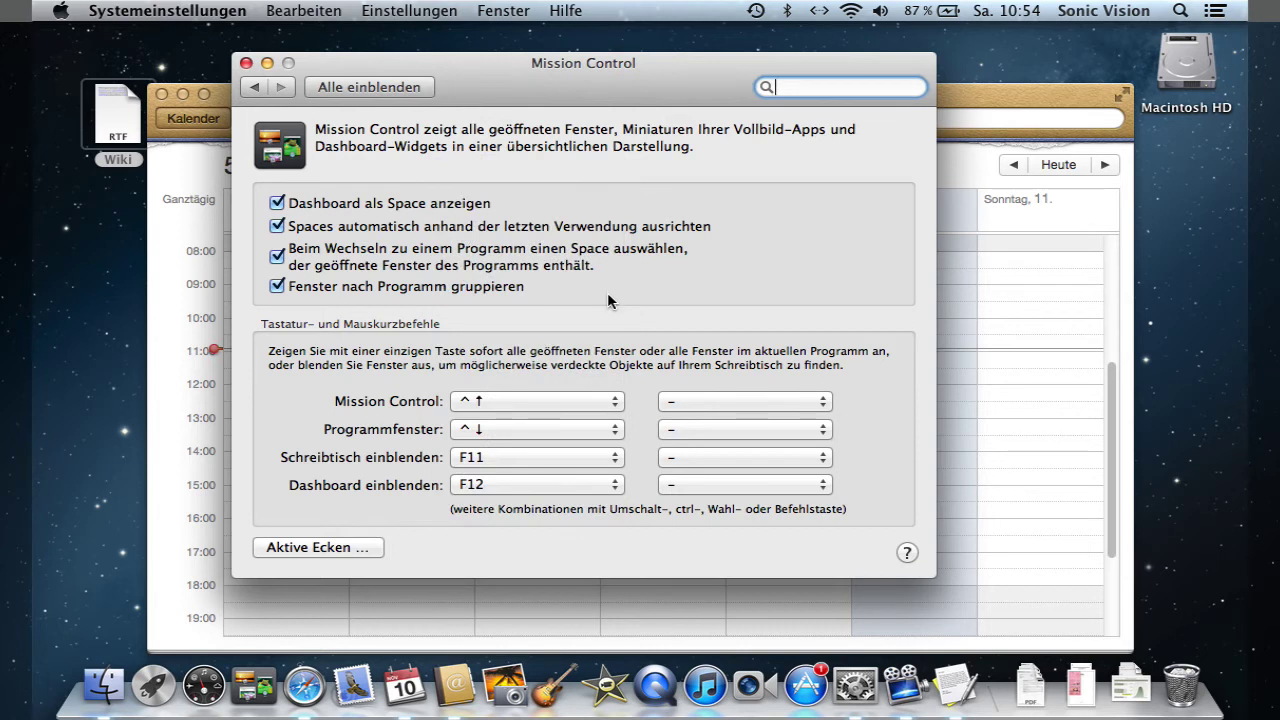
{"action": "left_click", "coordinate": [815, 401]}
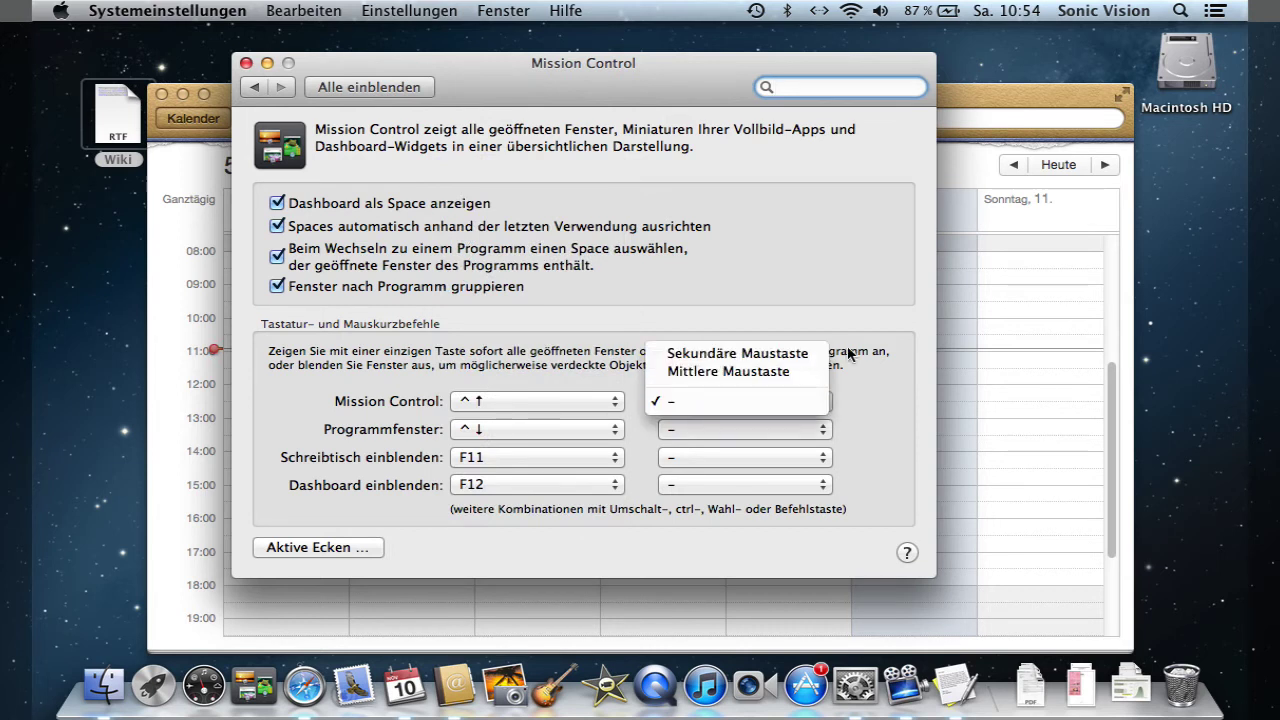
{"action": "left_click", "coordinate": [909, 381]}
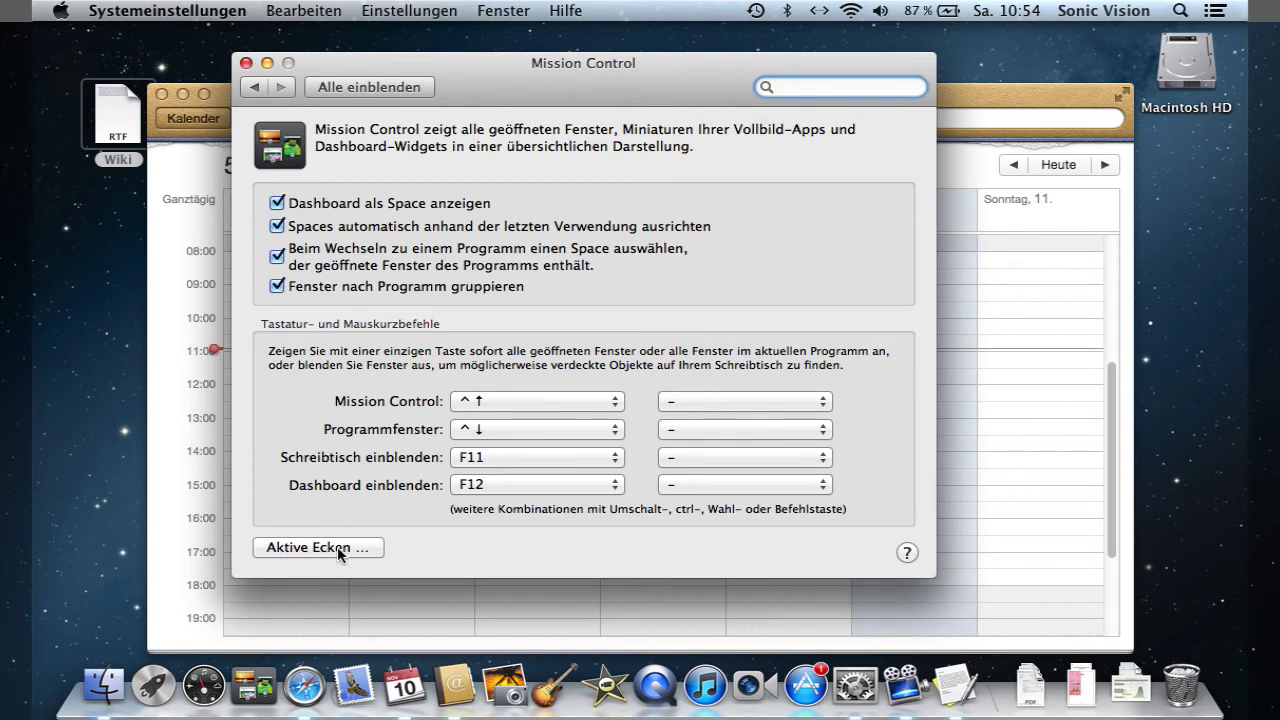
- In Aktive Ecken, try Mission Control and then Programmfenster for the top-right corner
{"action": "left_click", "coordinate": [281, 553]}
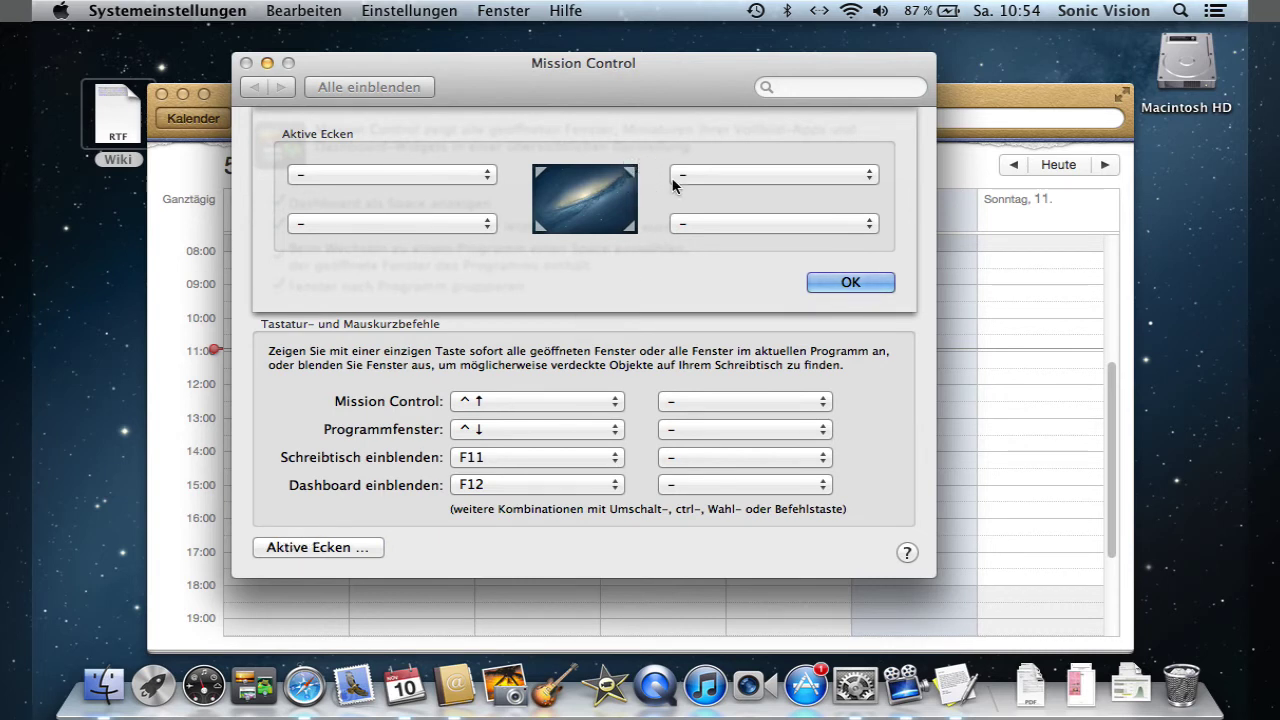
{"action": "left_click", "coordinate": [781, 174]}
{"action": "mouse_move", "coordinate": [812, 10]}
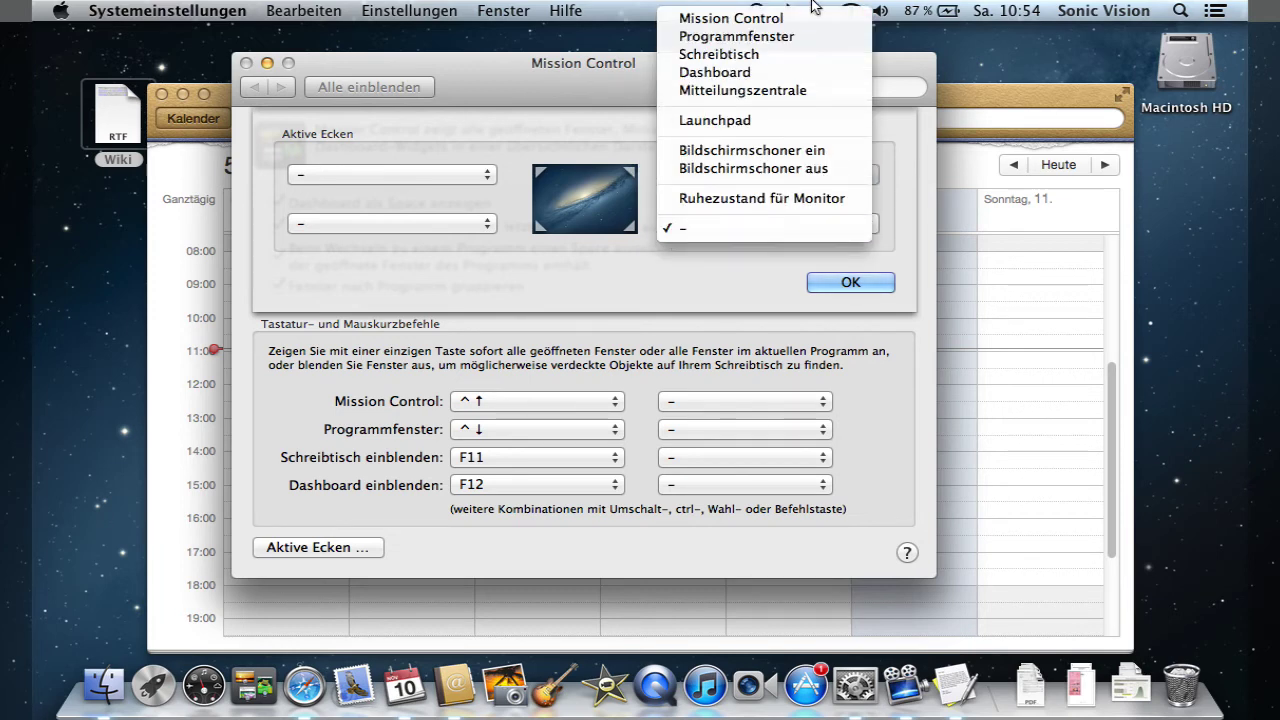
{"action": "left_click", "coordinate": [811, 17]}
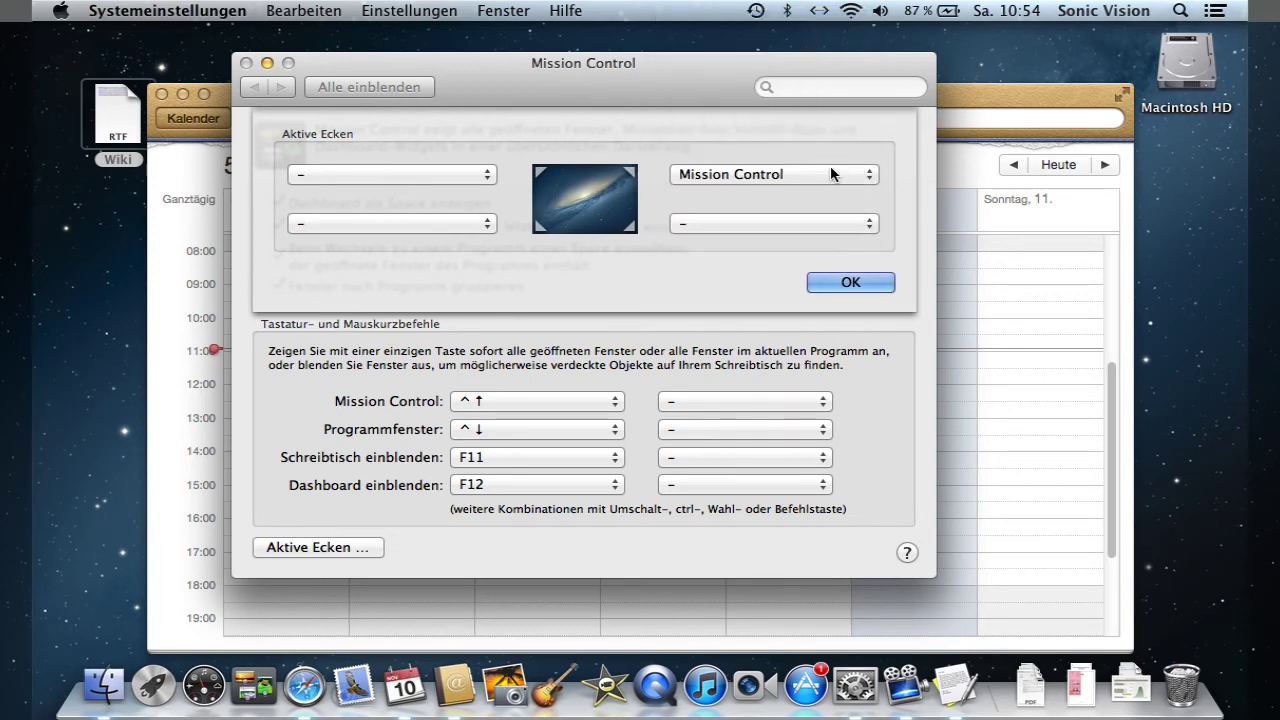
{"action": "mouse_move", "coordinate": [1248, 6]}
{"action": "left_click", "coordinate": [768, 180]}
{"action": "left_click", "coordinate": [767, 192]}
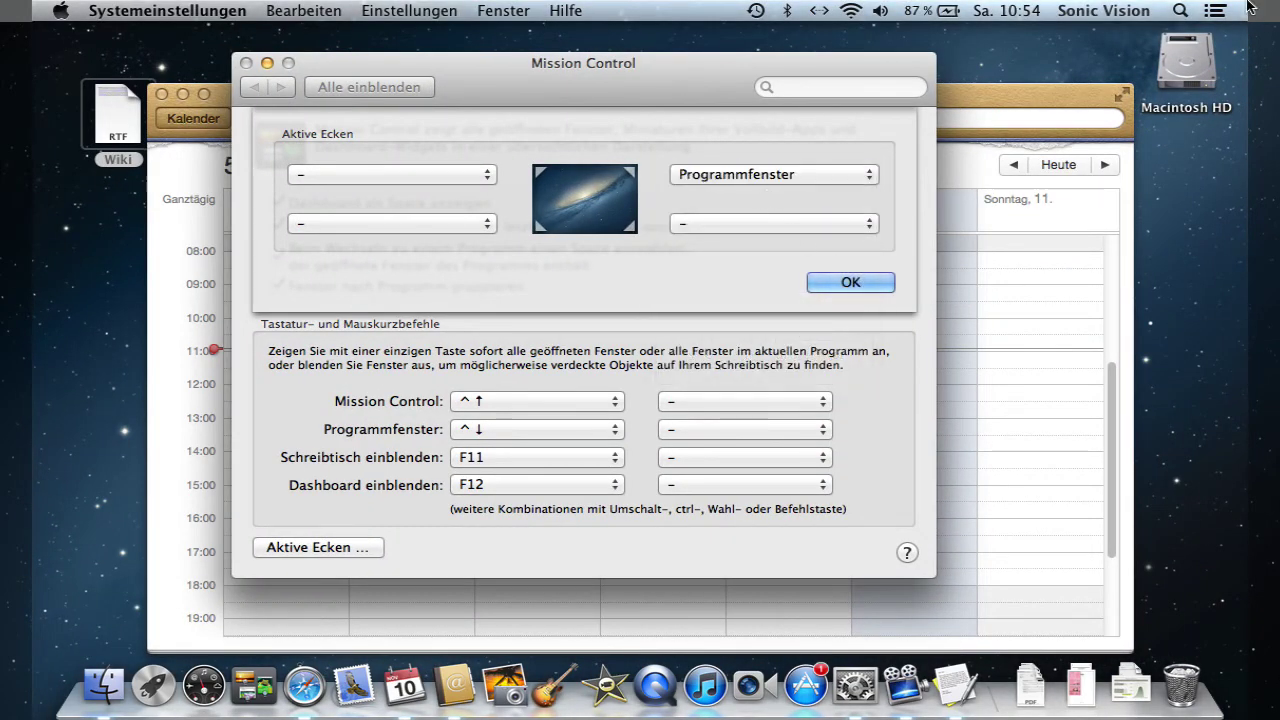
{"action": "mouse_move", "coordinate": [1248, 6]}
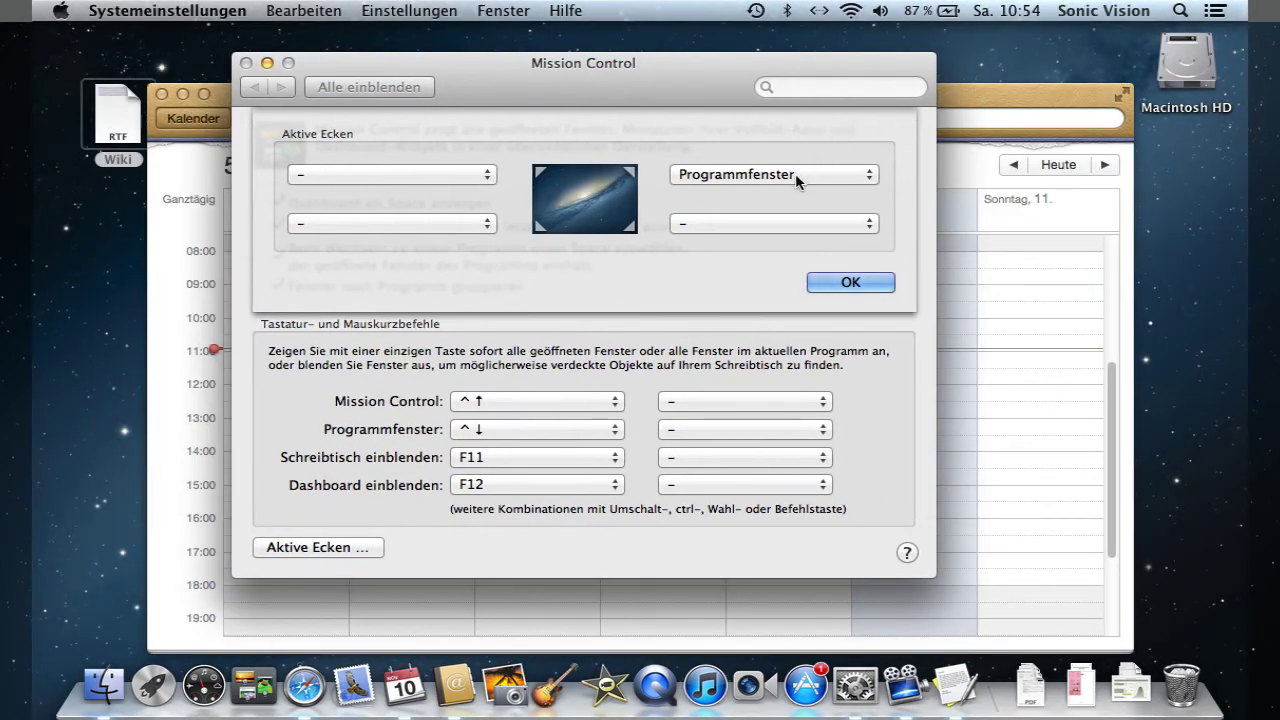
- Set the top-right hot corner to Schreibtisch and go to the Trackpad settings
{"action": "left_click", "coordinate": [795, 175]}
{"action": "left_click", "coordinate": [797, 192]}
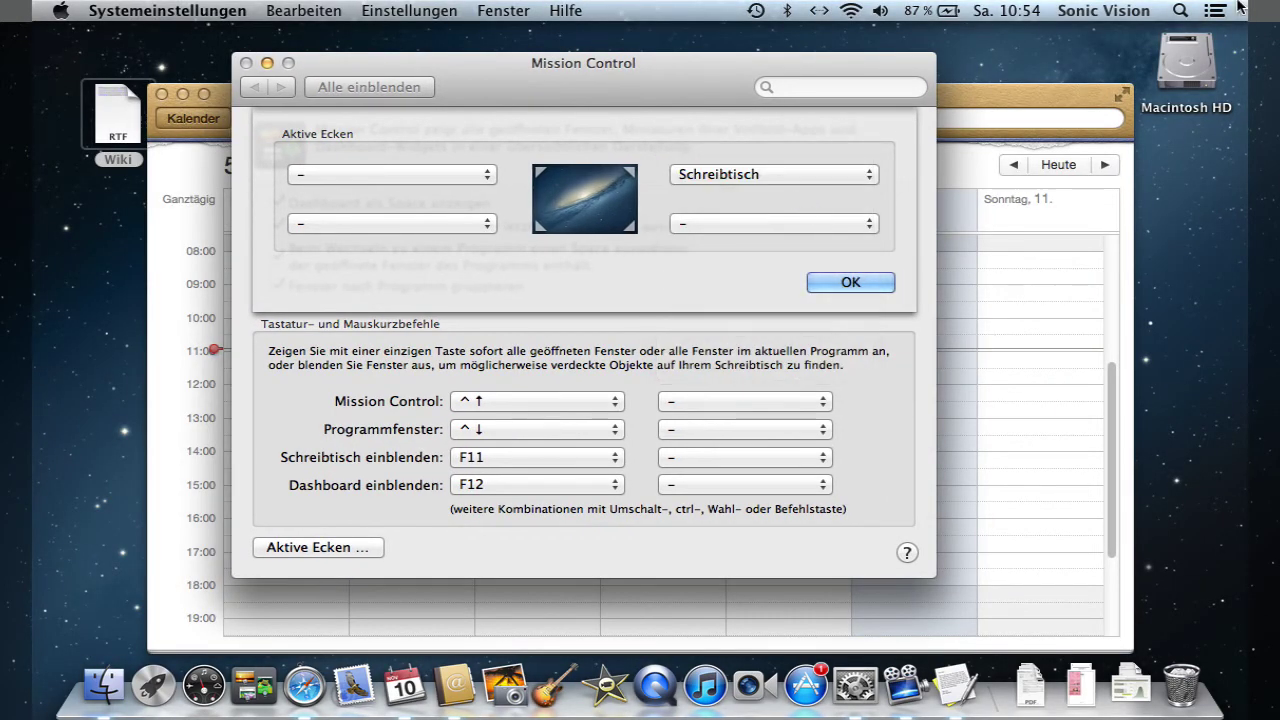
{"action": "mouse_move", "coordinate": [1240, 7]}
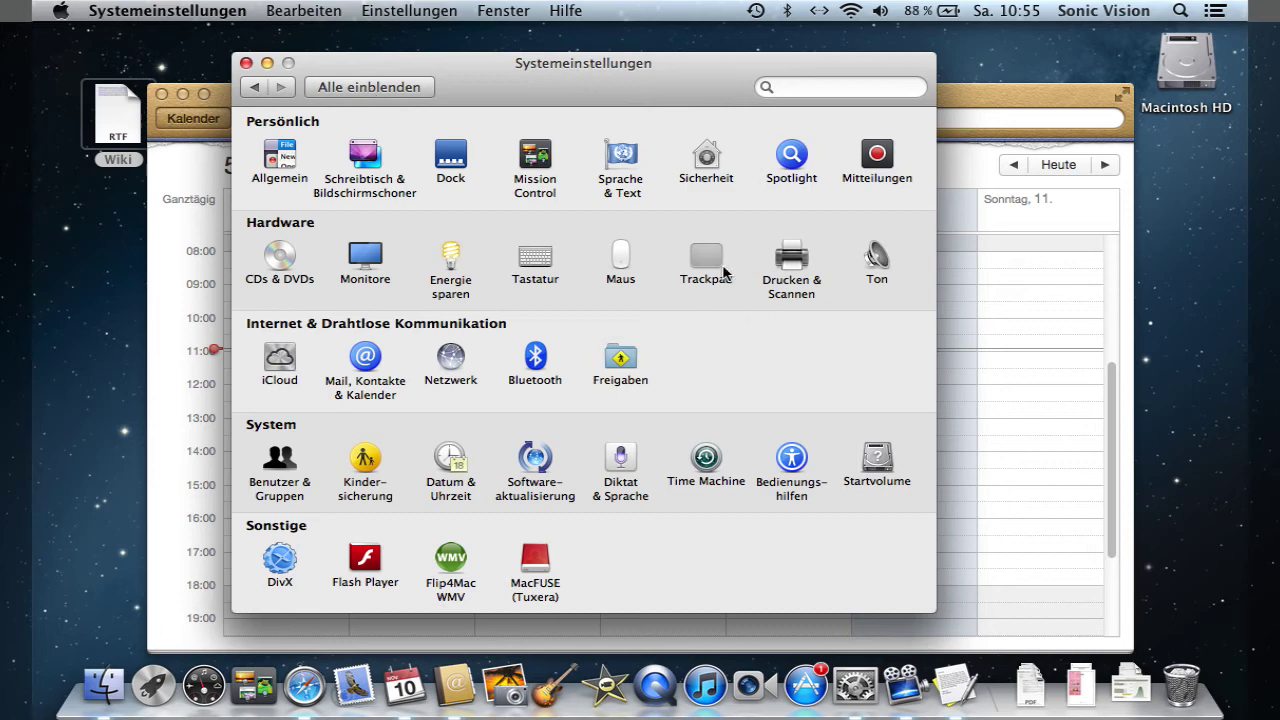
{"action": "left_click", "coordinate": [714, 270]}
- View the Trackpad's Weitere Gesten tab to preview the additional gestures
{"action": "left_click", "coordinate": [752, 136]}
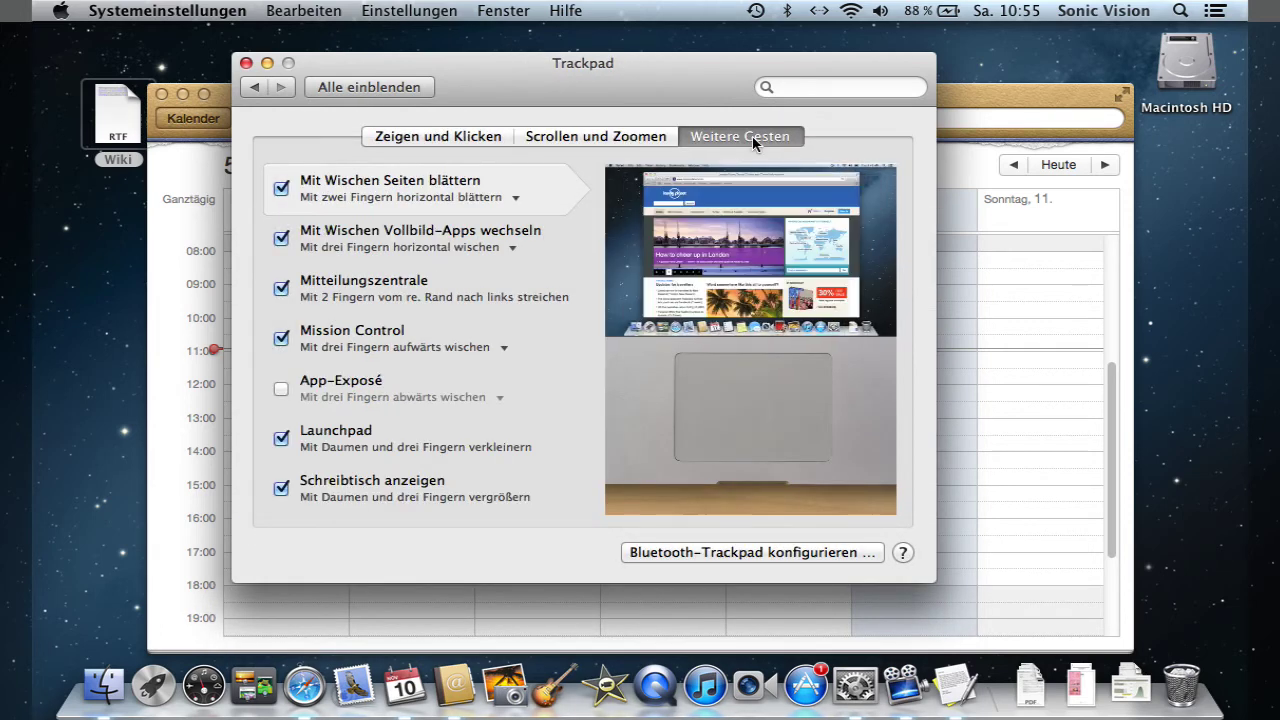
{"action": "mouse_move", "coordinate": [454, 490]}
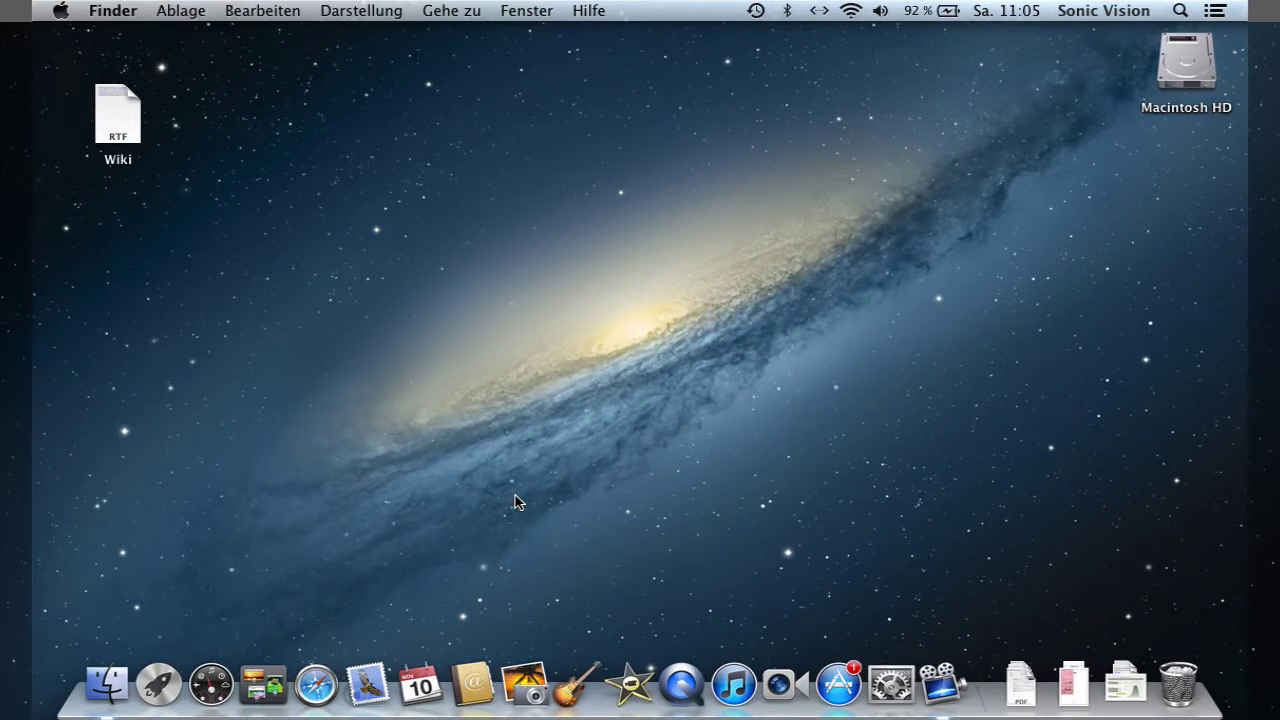
{"action": "left_click", "coordinate": [314, 700]}
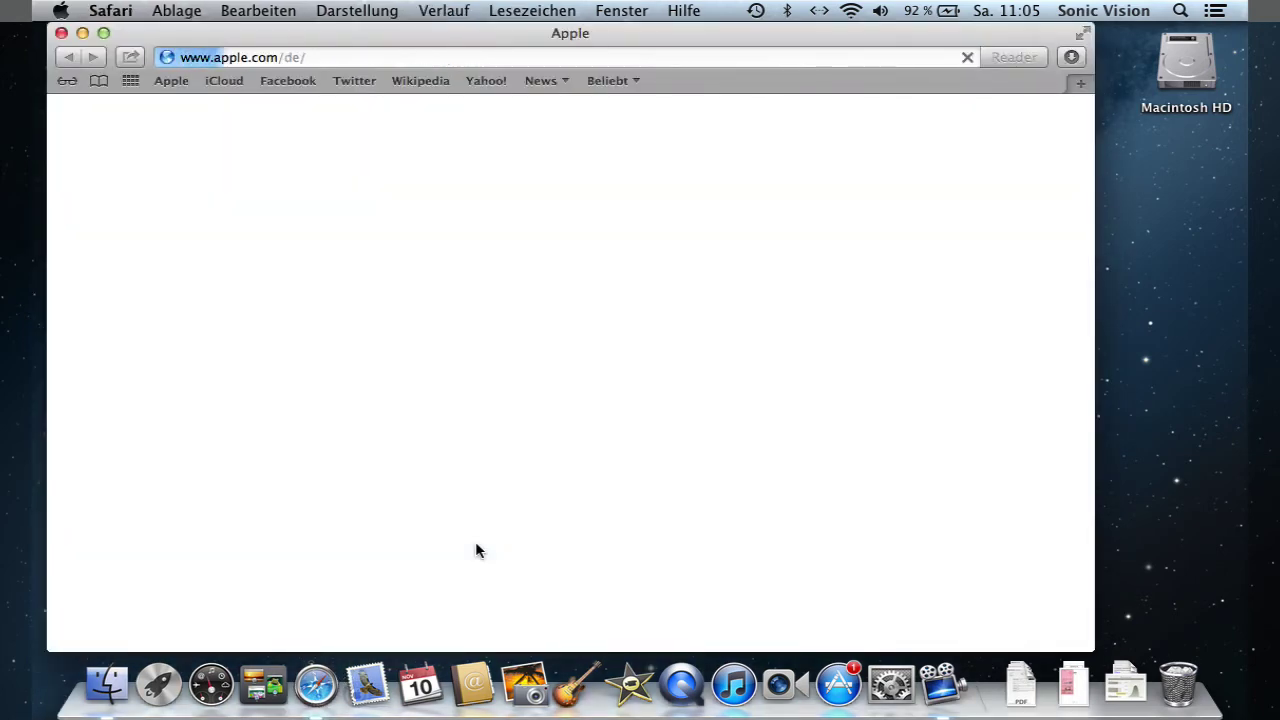
{"action": "key", "text": "super+q"}
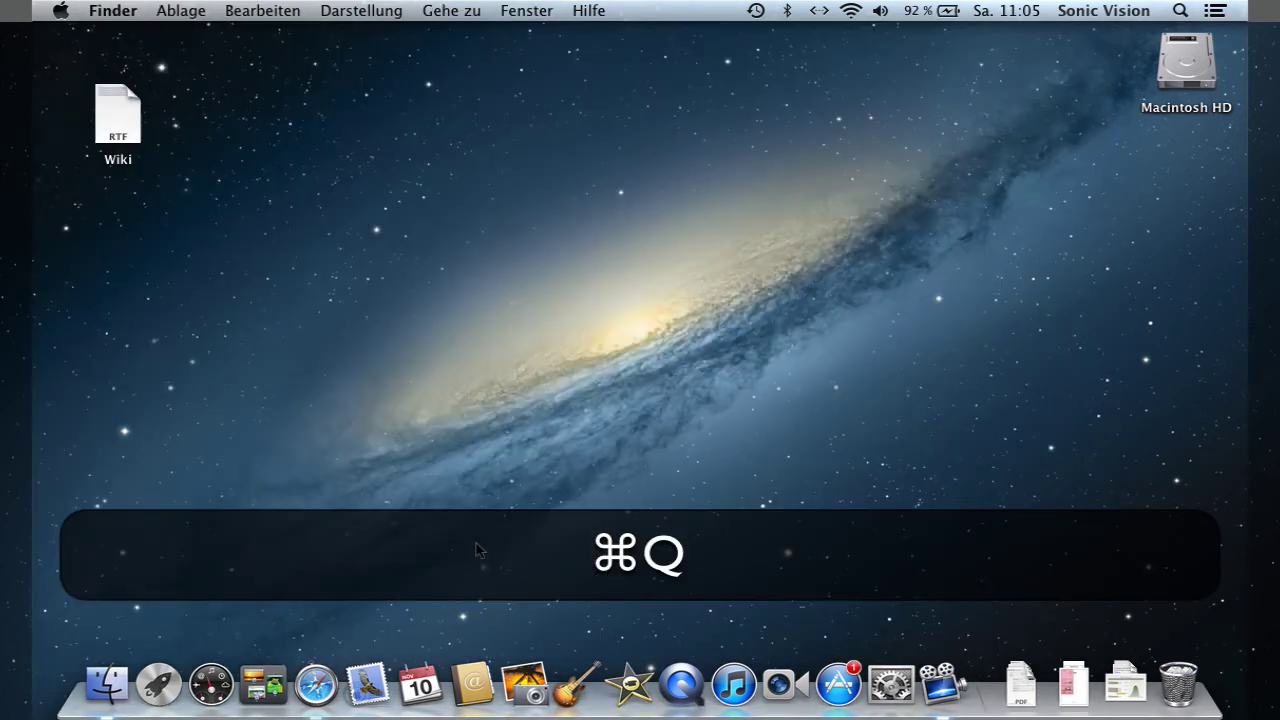
{"action": "left_click", "coordinate": [367, 690]}
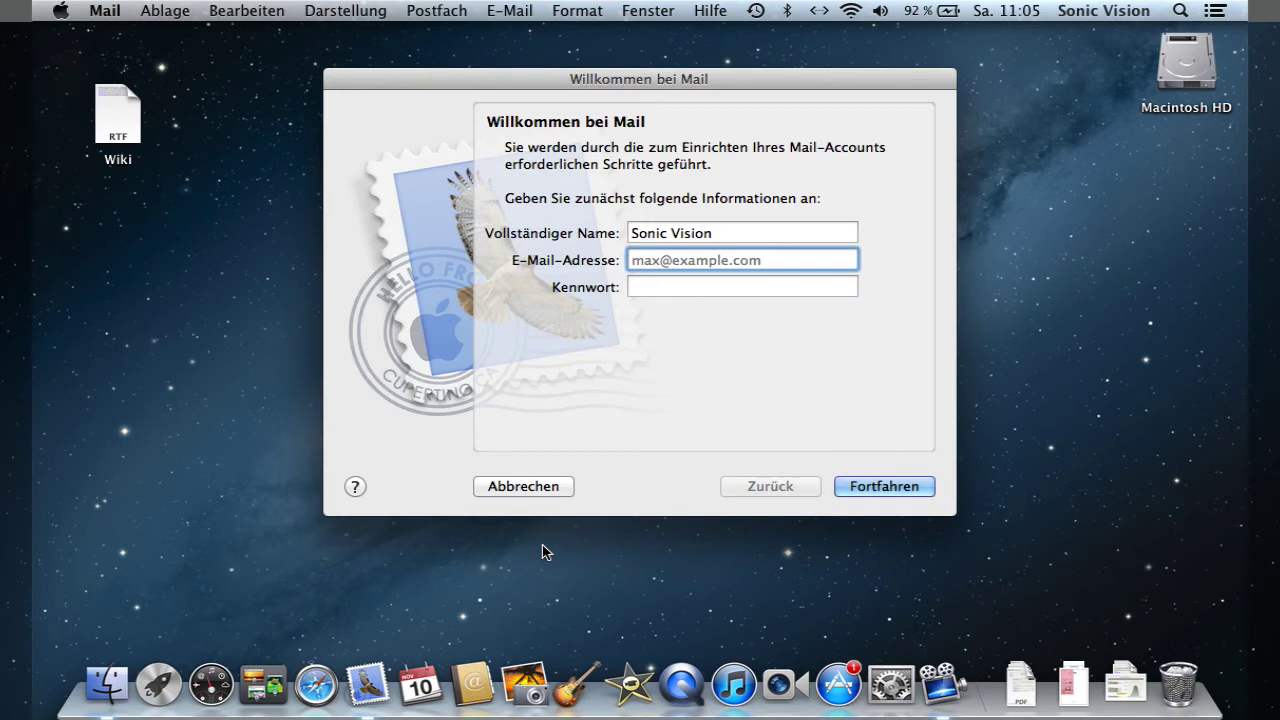
{"action": "left_click", "coordinate": [519, 488]}
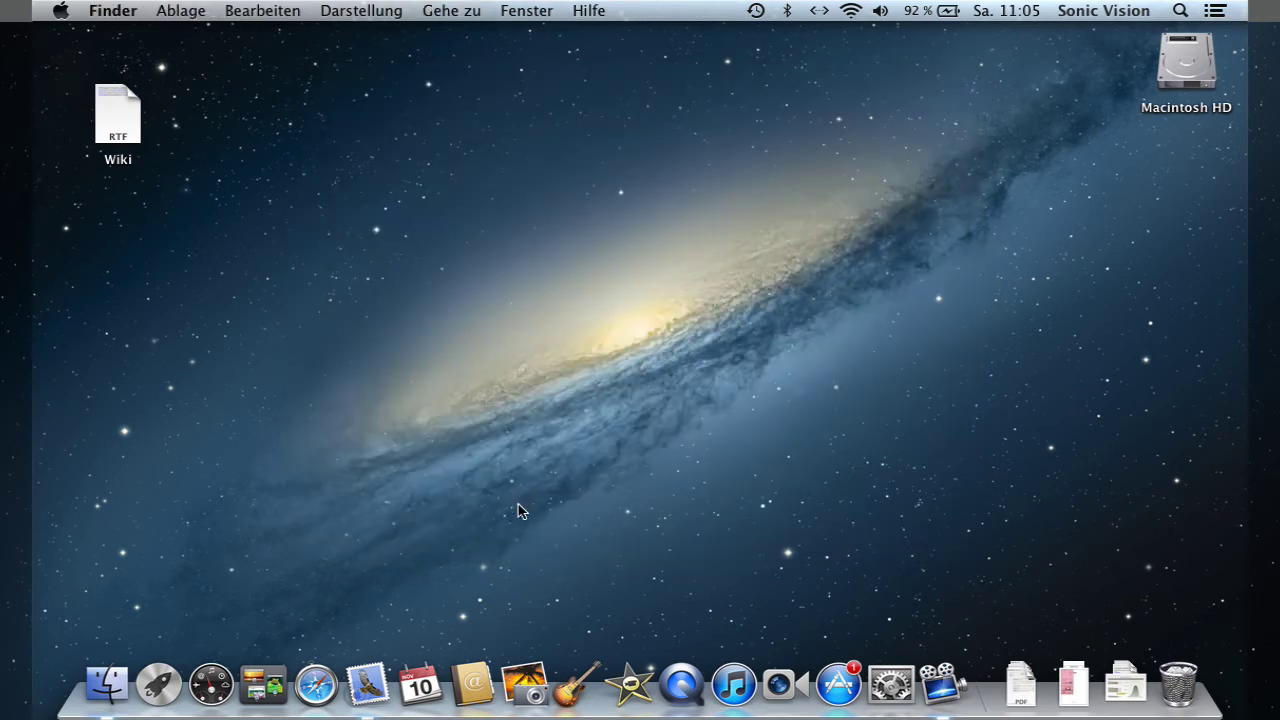
{"action": "left_click", "coordinate": [423, 700]}
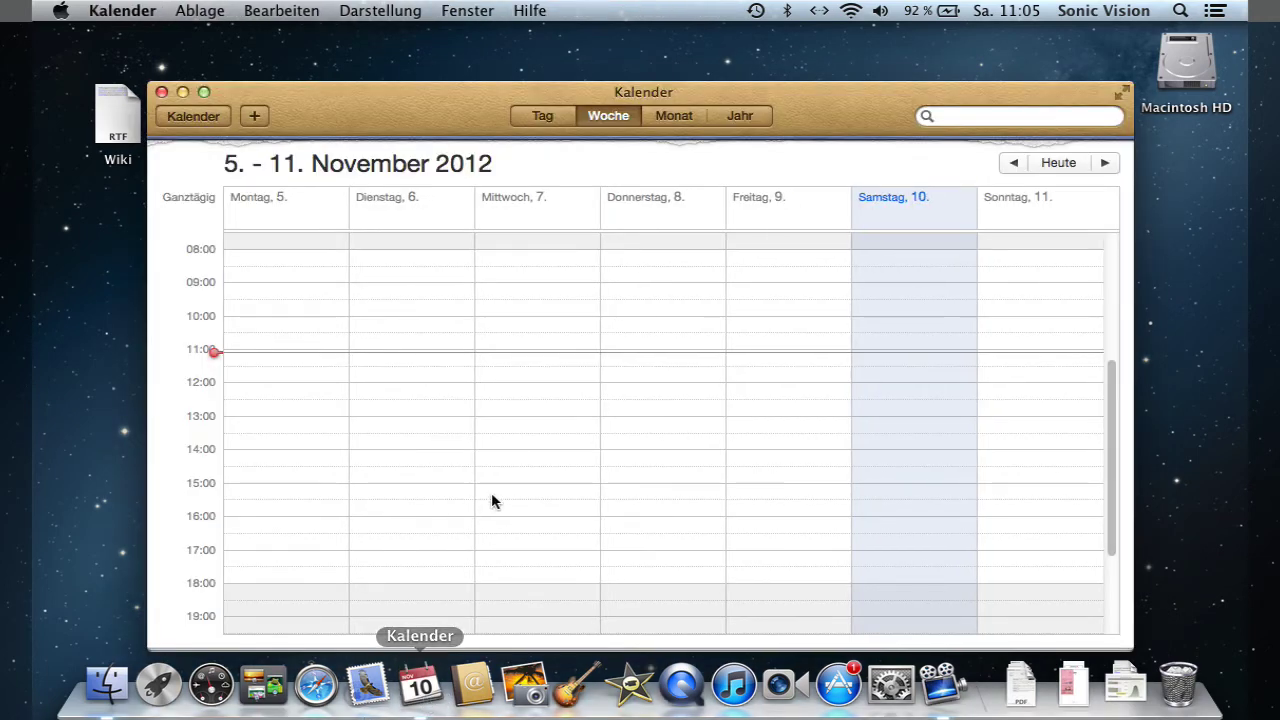
{"action": "key", "text": "super+q"}
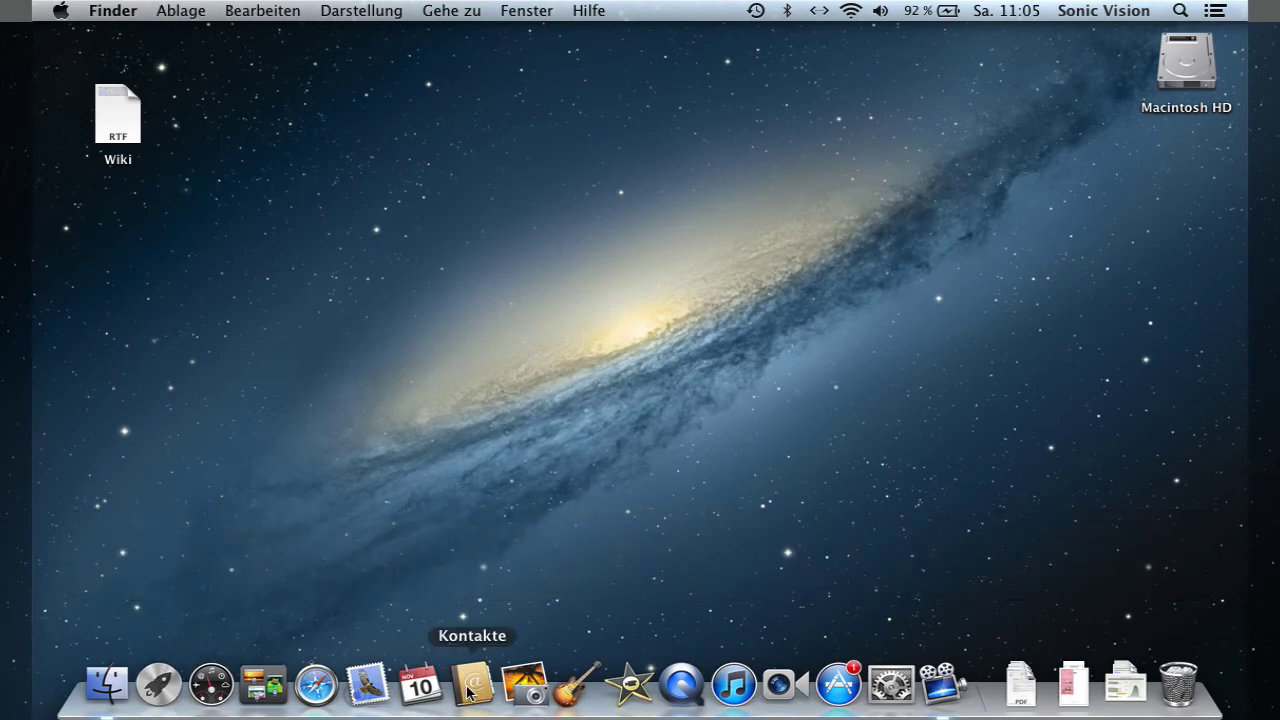
{"action": "left_click", "coordinate": [470, 690]}
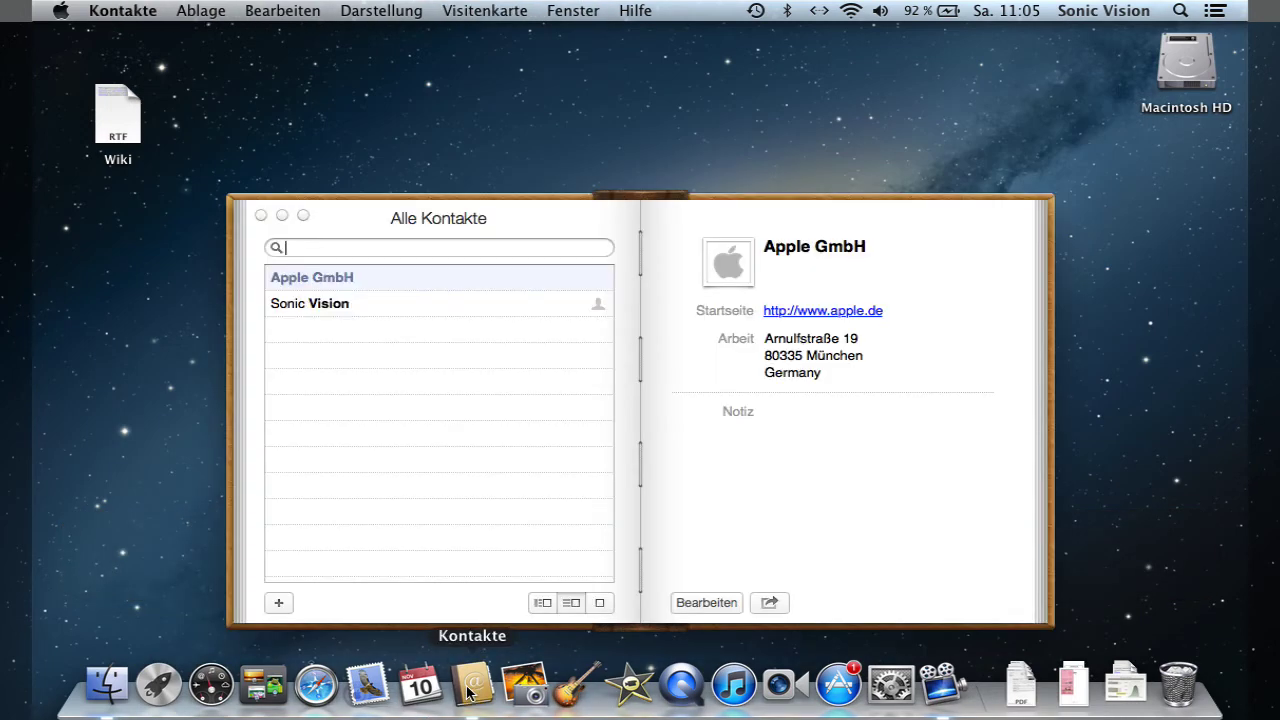
{"action": "left_click", "coordinate": [430, 548]}
{"action": "key", "text": "super+q"}
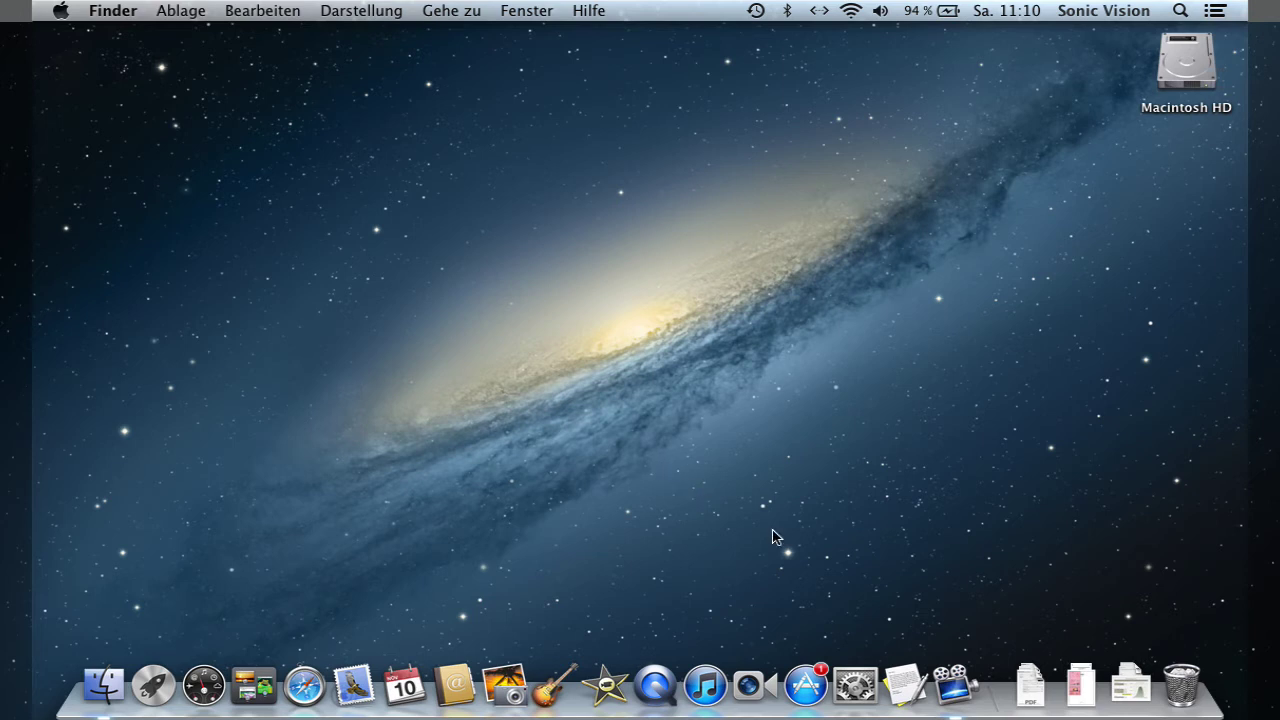
- In a new TextEdit document, type 'Sehr geehrte Frau', the recipient's surname and a comma, then a new line
{"action": "left_click", "coordinate": [905, 685]}
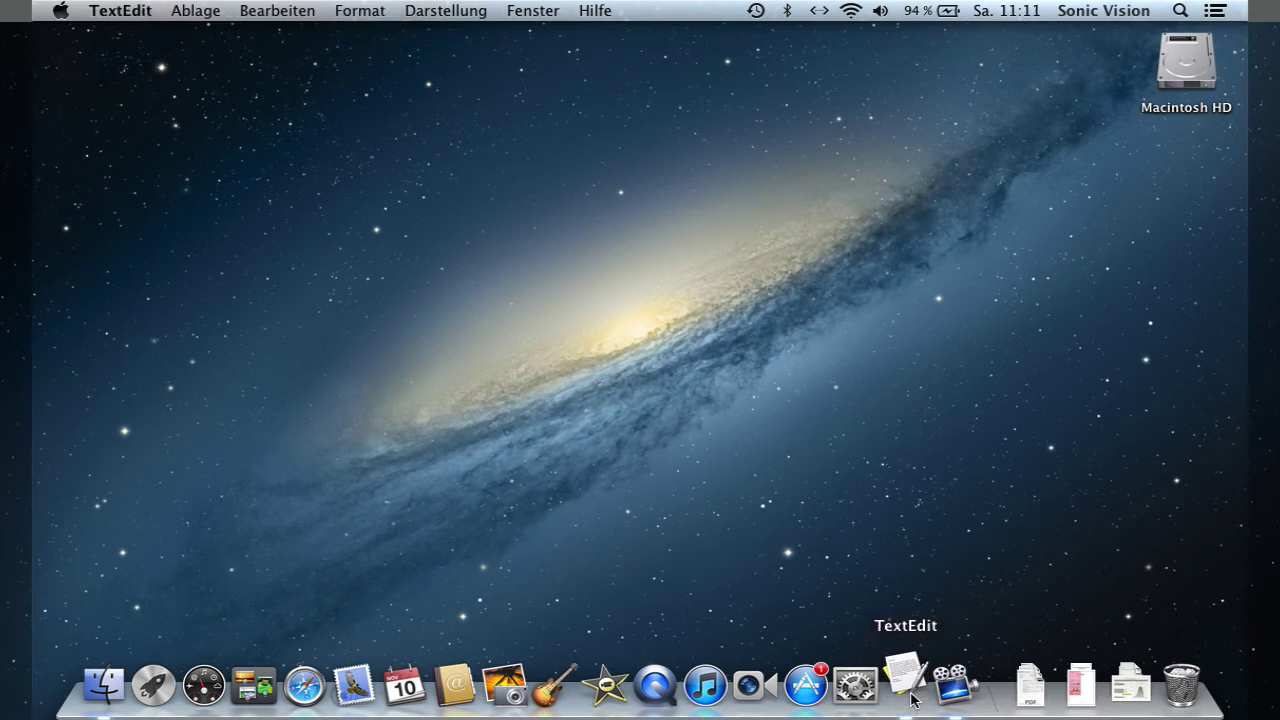
{"action": "type", "text": "Sehr geehrte Fa"}
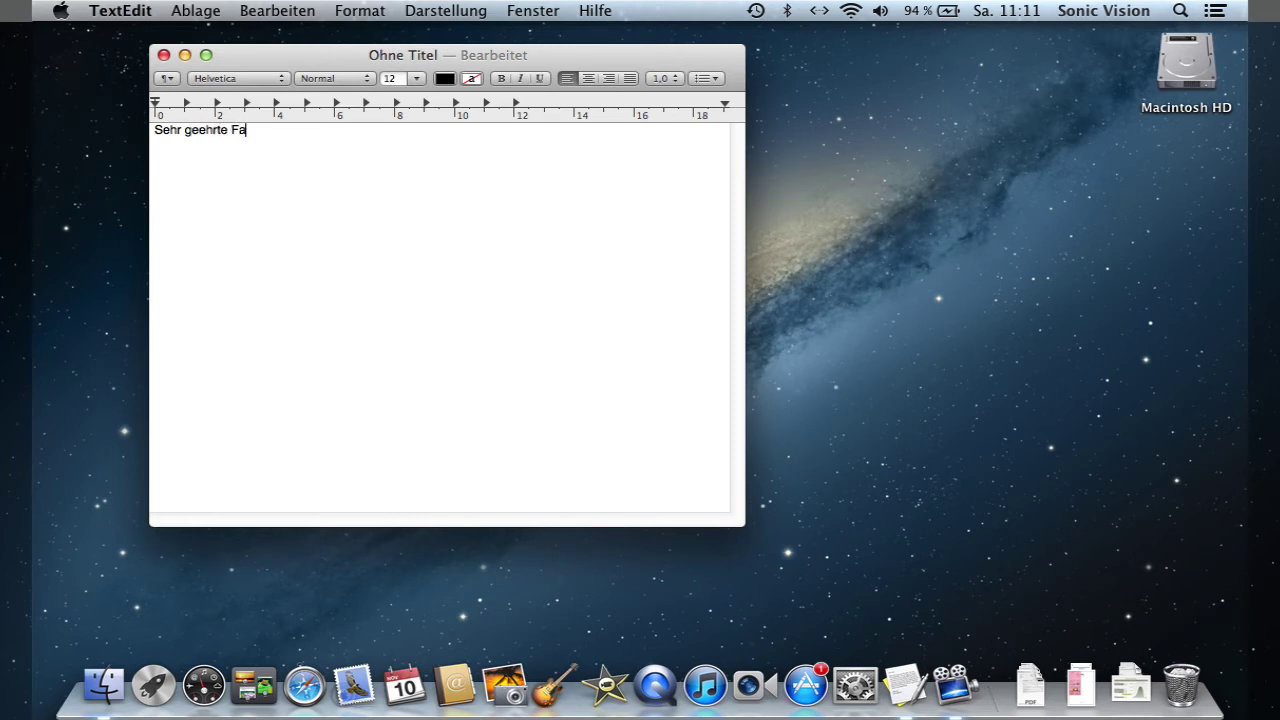
{"action": "key", "text": "BackSpace"}
{"action": "type", "text": "rau Genewein"}
{"action": "left_click", "coordinate": [338, 151]}
{"action": "type", "text": ","}
{"action": "key", "text": "Return"}
{"action": "key", "text": "Return"}
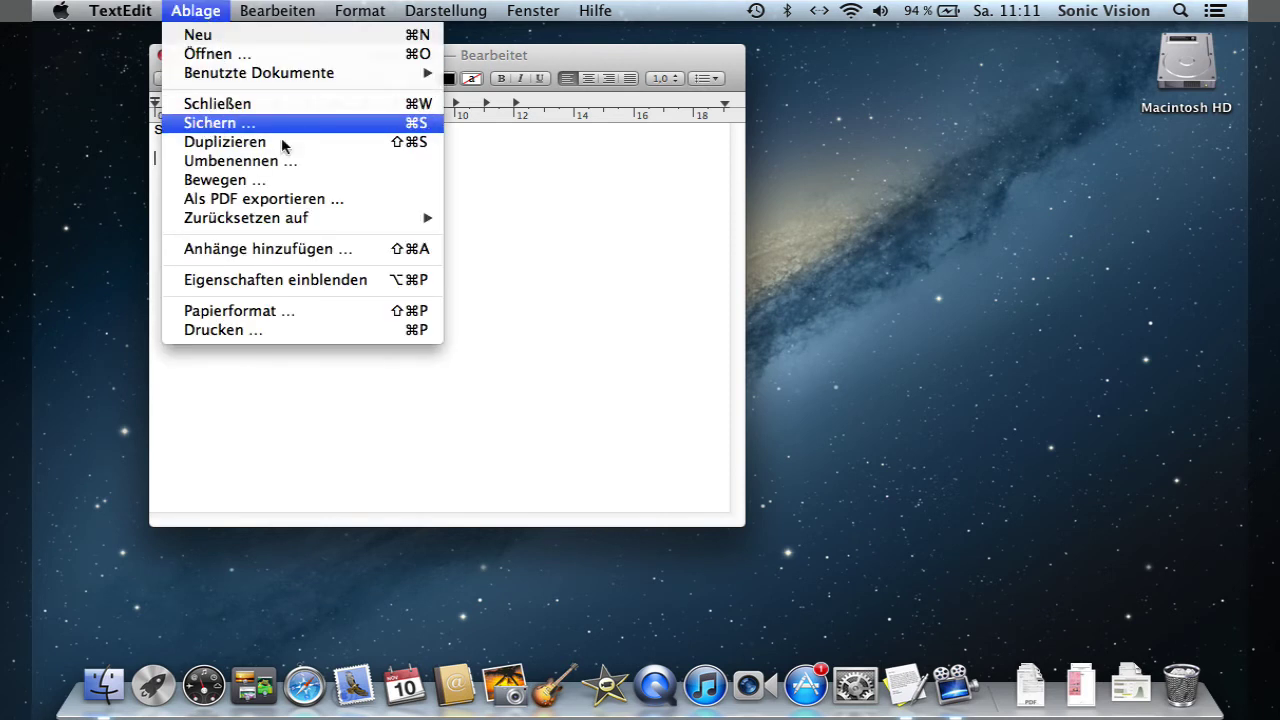
- Save the letter as 'Anschreiben' on the Schreibtisch and close its window
{"action": "left_click", "coordinate": [585, 290]}
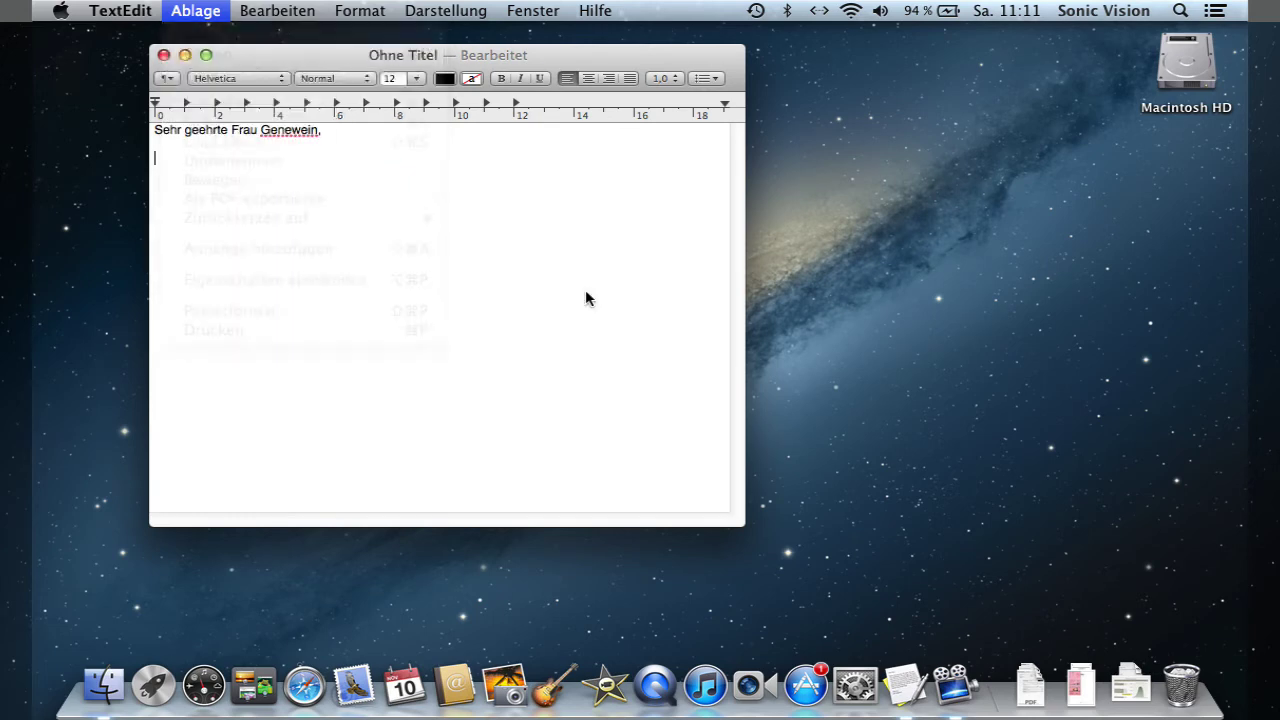
{"action": "left_click", "coordinate": [164, 56]}
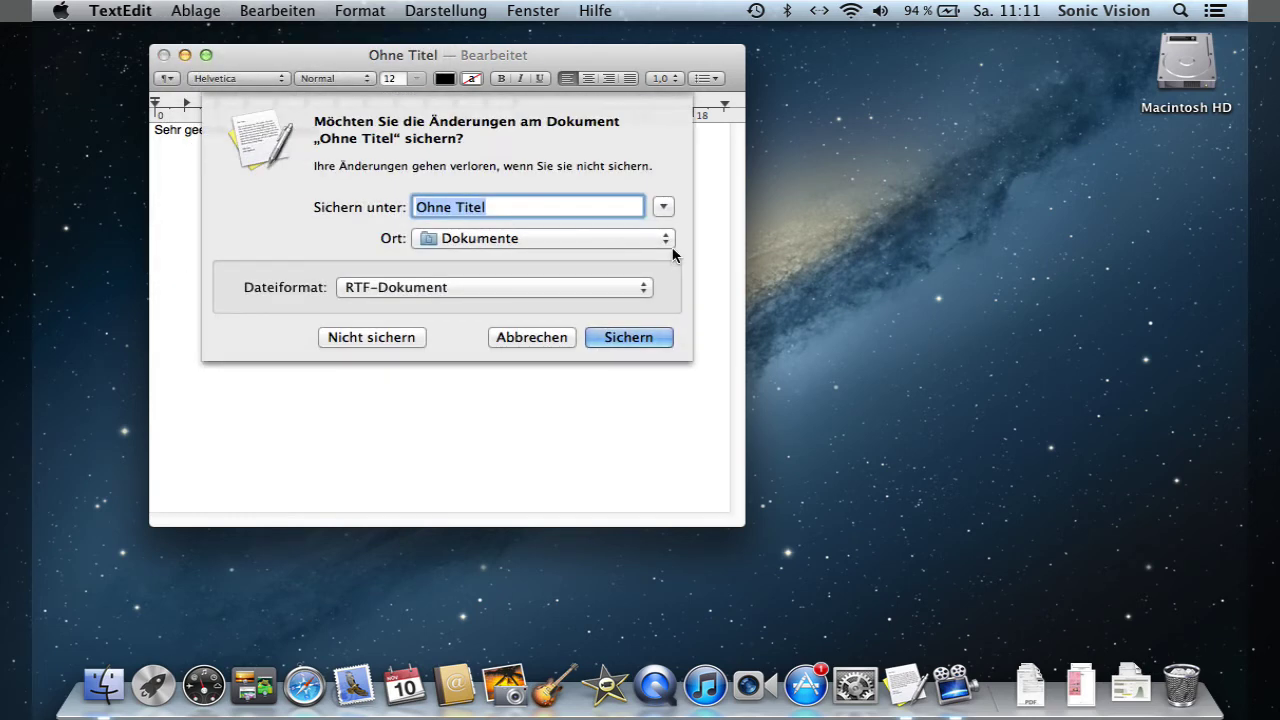
{"action": "left_click", "coordinate": [664, 209]}
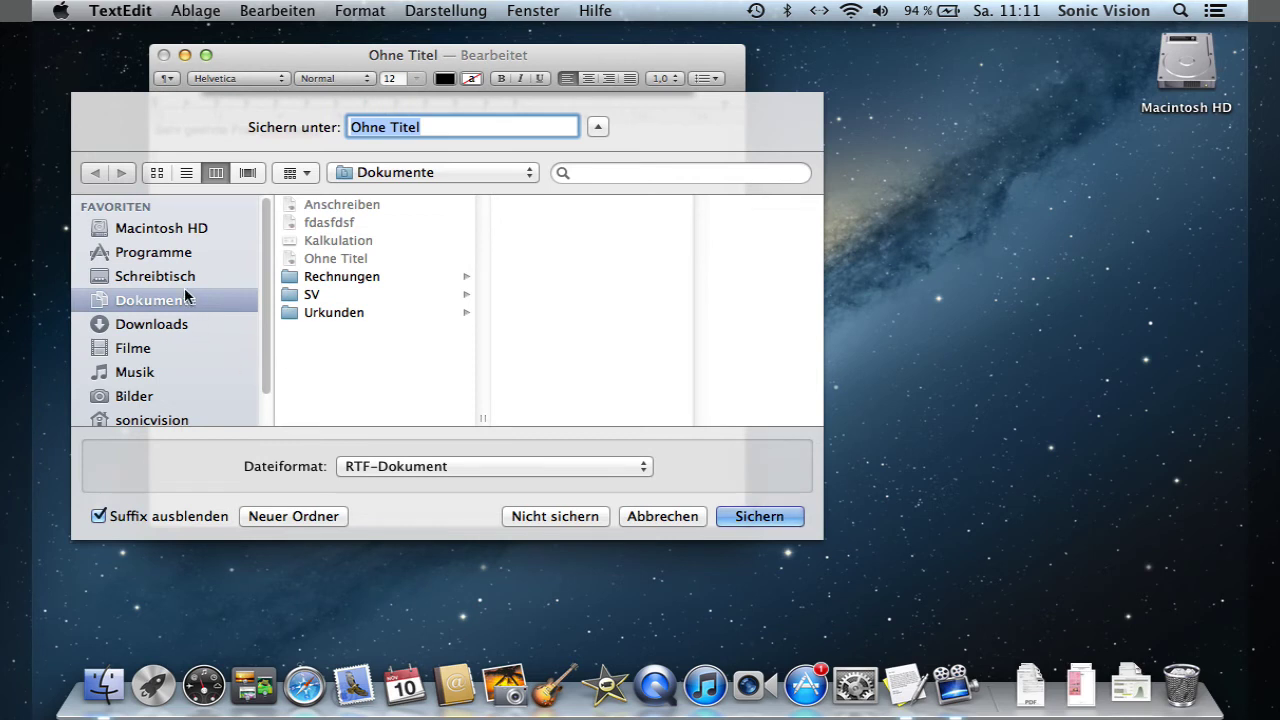
{"action": "left_click", "coordinate": [180, 277]}
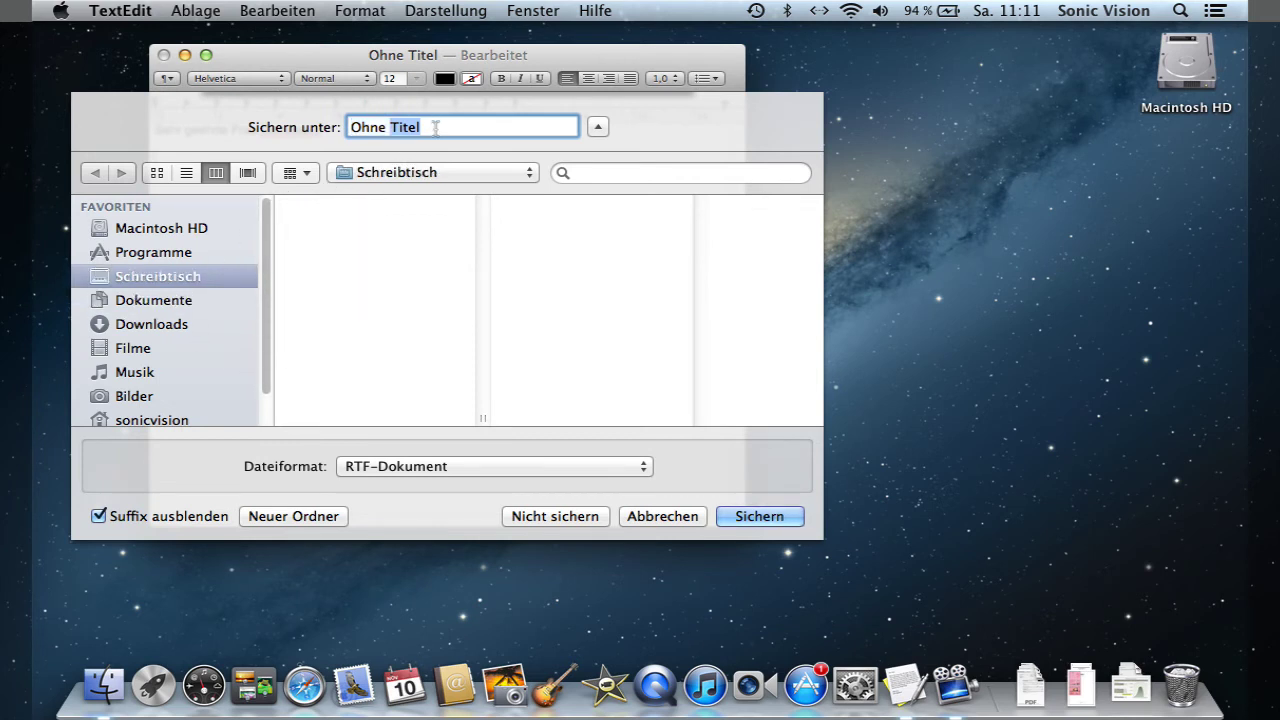
{"action": "type", "text": "Anschreiben"}
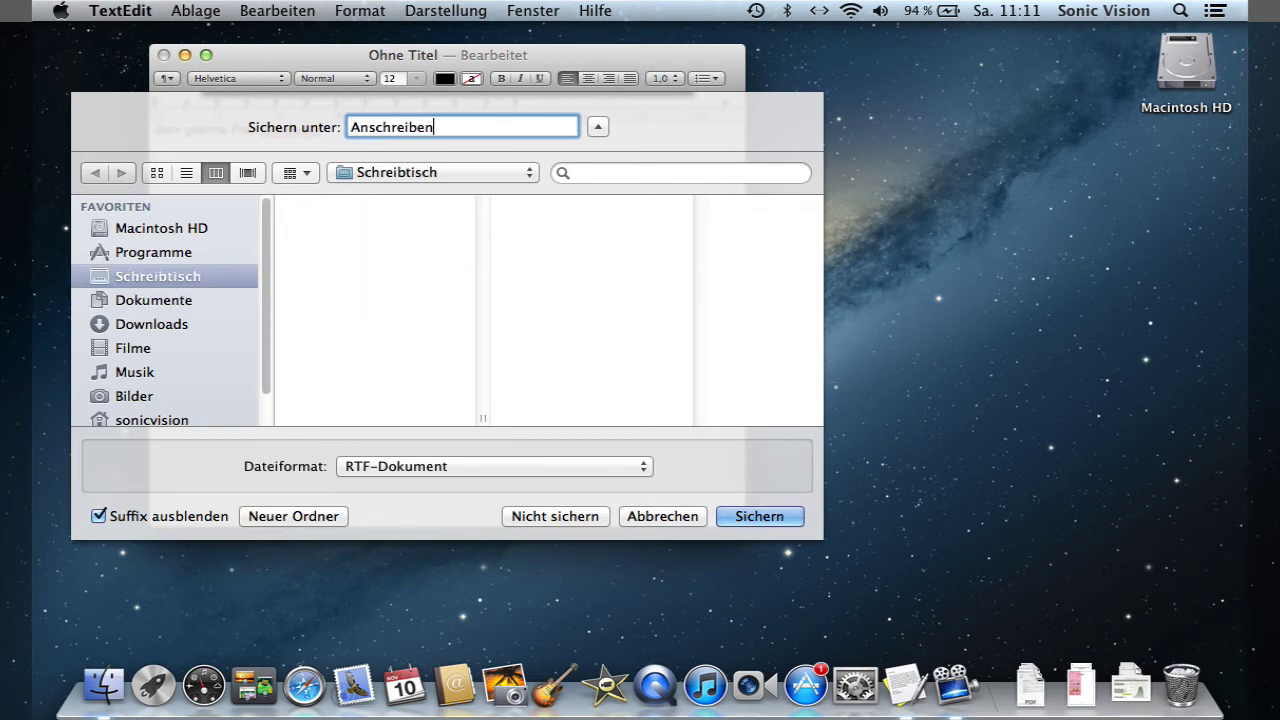
{"action": "key", "text": "Return"}
{"action": "left_click", "coordinate": [164, 55]}
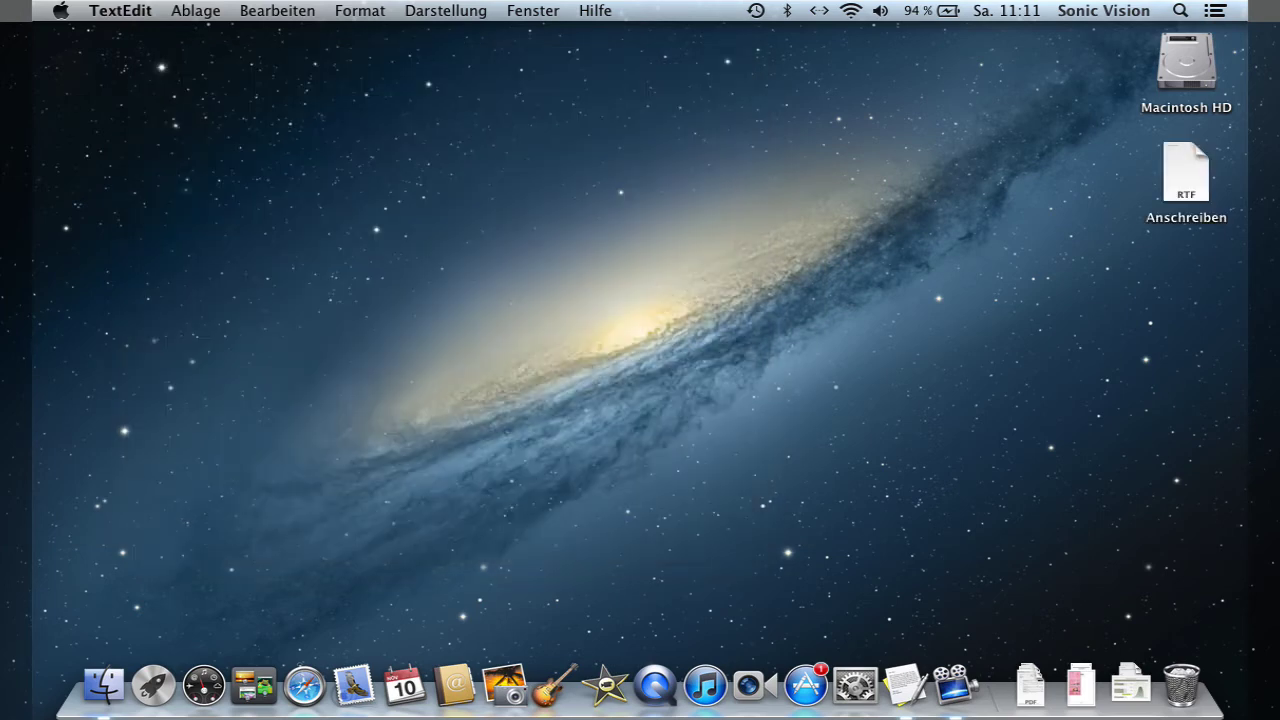
- Reopen Anschreiben, add the line 'ich freue mich Ihnen mitteilen zu dürfen, dass', and close it
{"action": "double_click", "coordinate": [1184, 172]}
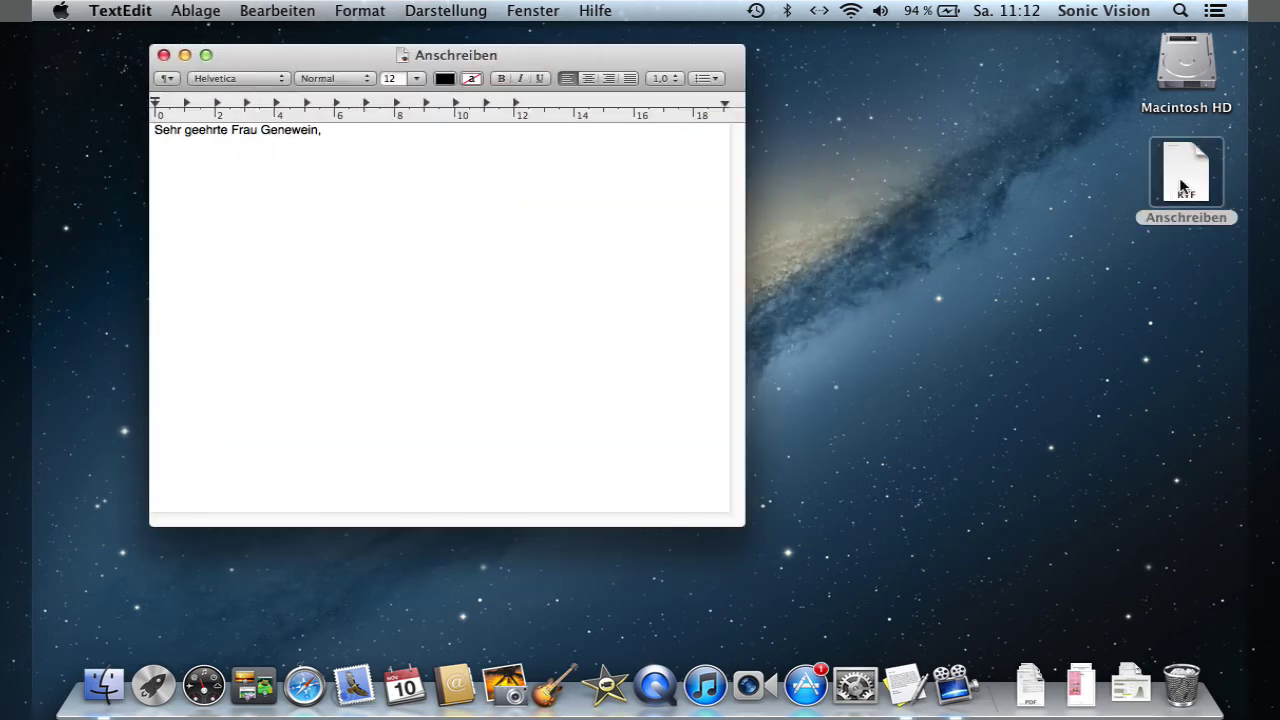
{"action": "left_click", "coordinate": [331, 131]}
{"action": "key", "text": "Return"}
{"action": "key", "text": "Return"}
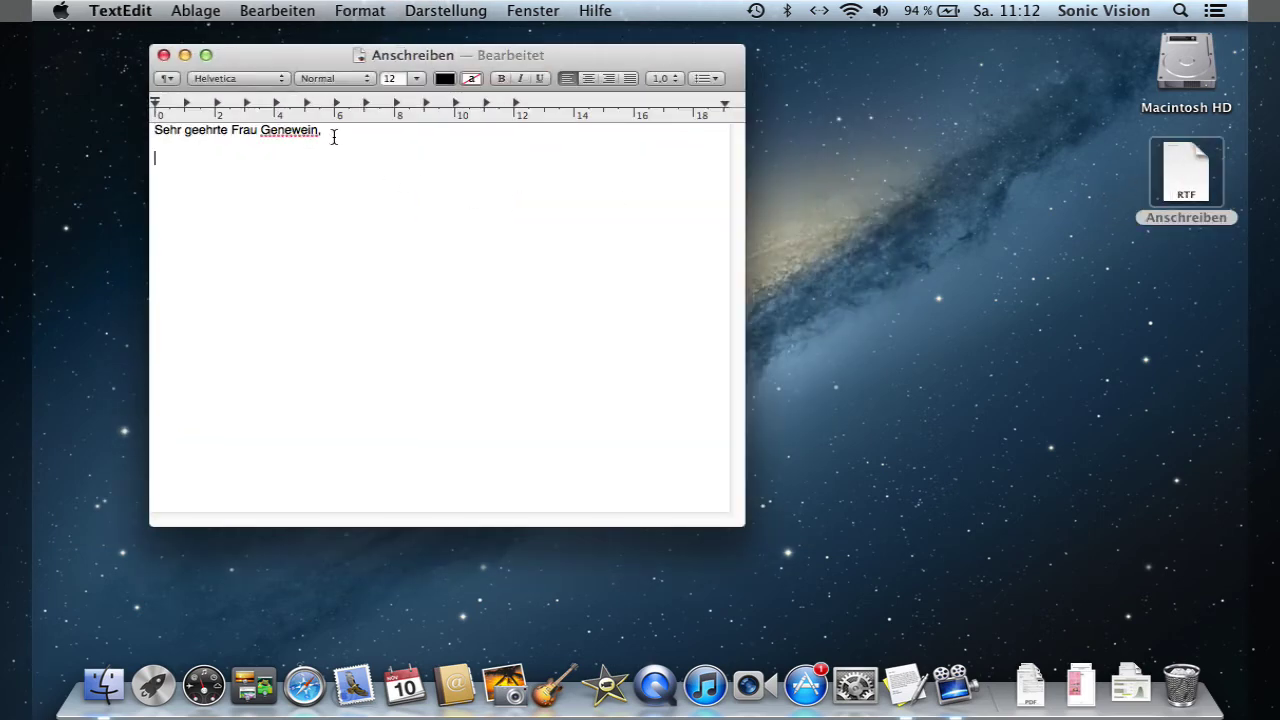
{"action": "type", "text": "ich freue mich Ihnen mitteilen zu dürfen, dass"}
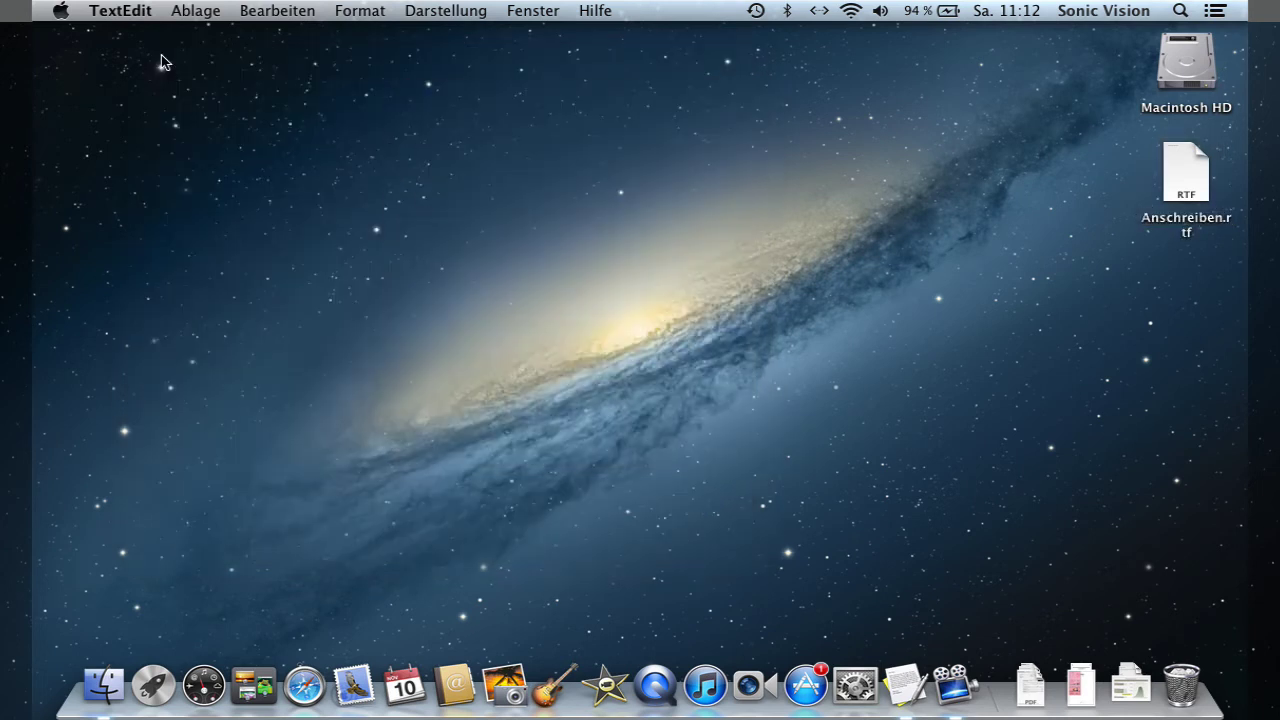
{"action": "left_click", "coordinate": [164, 55]}
- Reopen the letter and finish the sentence with 'von uns als Gewinnerin gezogen wurden.'
{"action": "left_click", "coordinate": [1188, 172]}
{"action": "double_click", "coordinate": [1188, 172]}
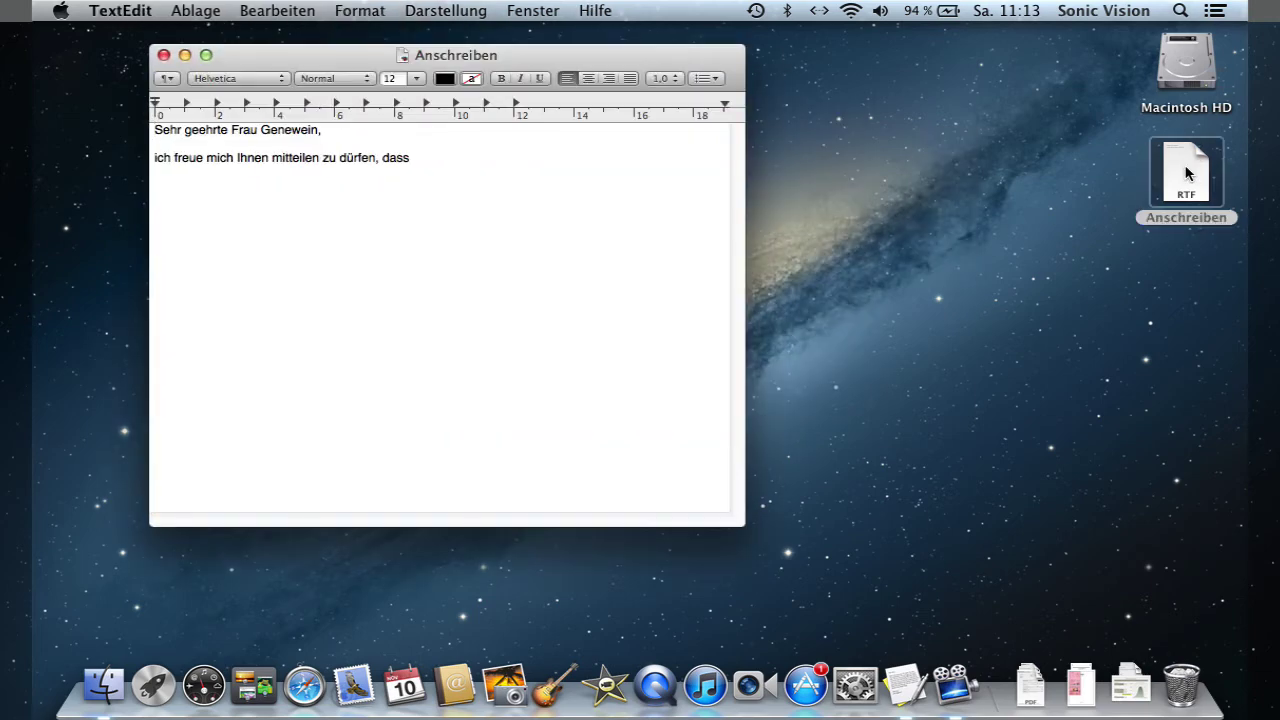
{"action": "left_click", "coordinate": [469, 181]}
{"action": "type", "text": "von uns als Gewin"}
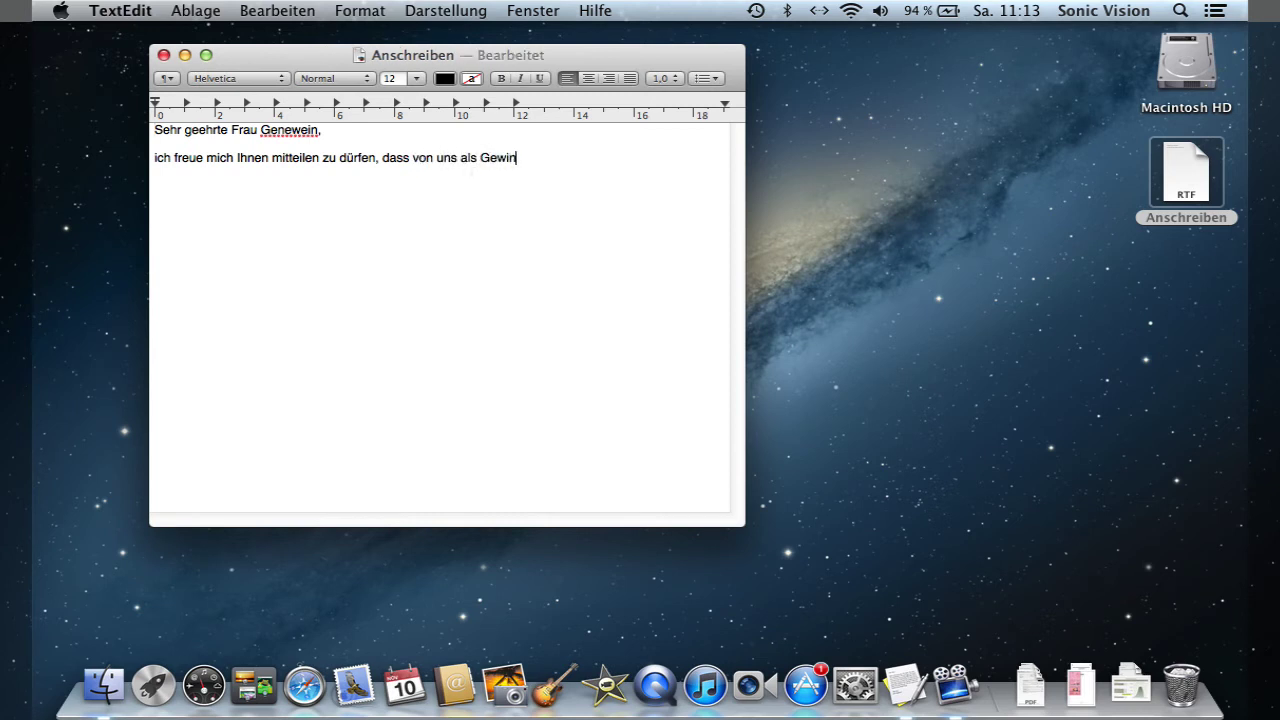
{"action": "type", "text": "nerin gezogen Wurde"}
{"action": "key", "text": "BackSpace"}
{"action": "key", "text": "BackSpace"}
{"action": "key", "text": "BackSpace"}
{"action": "key", "text": "BackSpace"}
{"action": "key", "text": "BackSpace"}
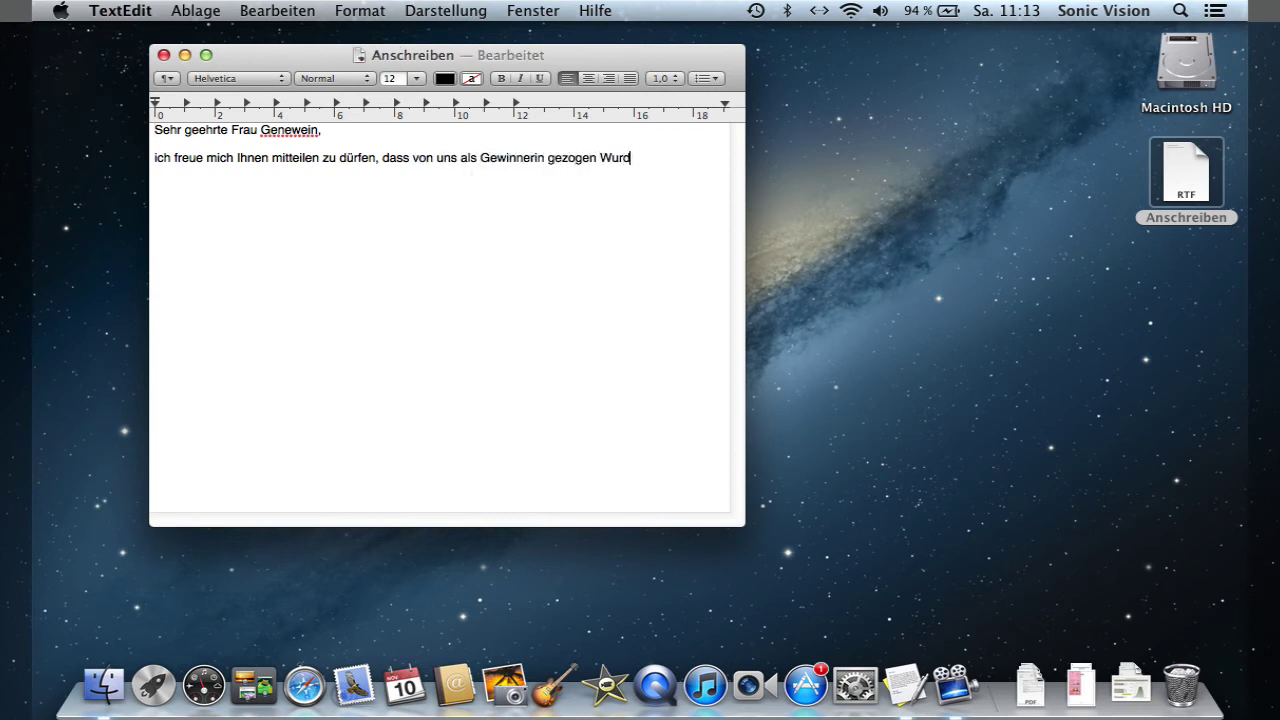
{"action": "type", "text": "wurden."}
{"action": "left_click", "coordinate": [203, 11]}
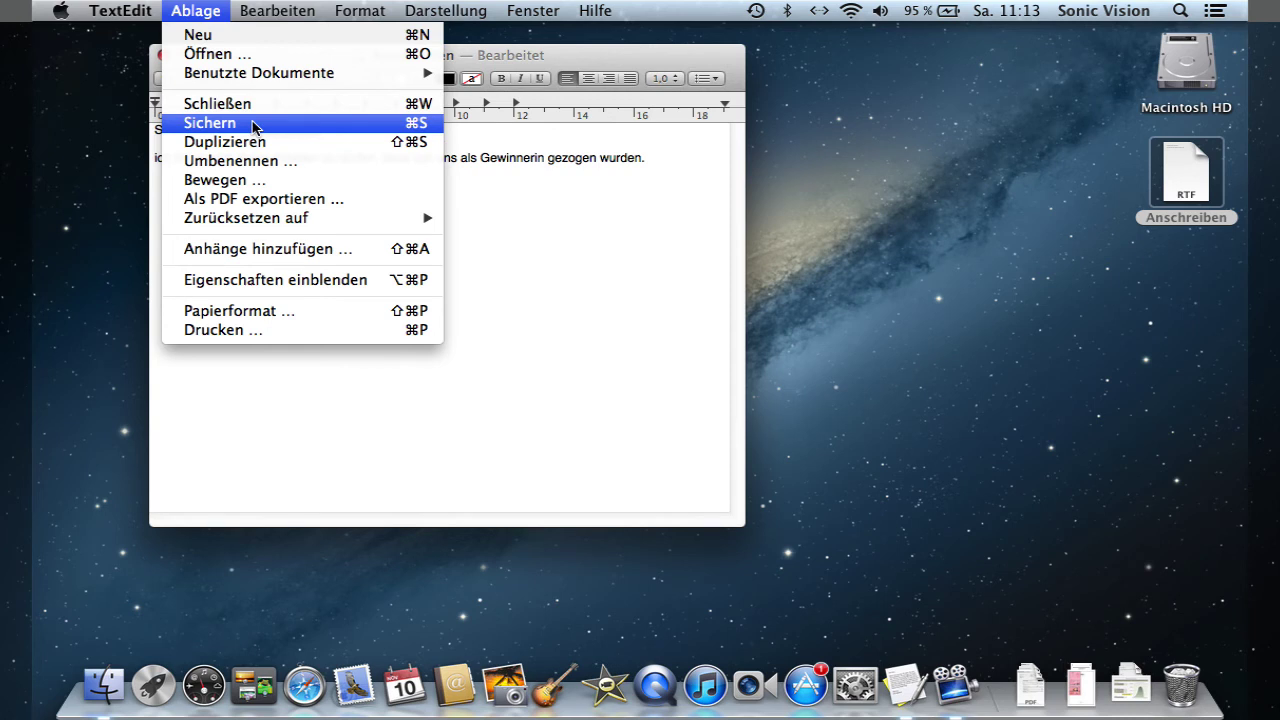
- Save the Anschreiben letter and make a duplicate copy of it
{"action": "left_click", "coordinate": [253, 124]}
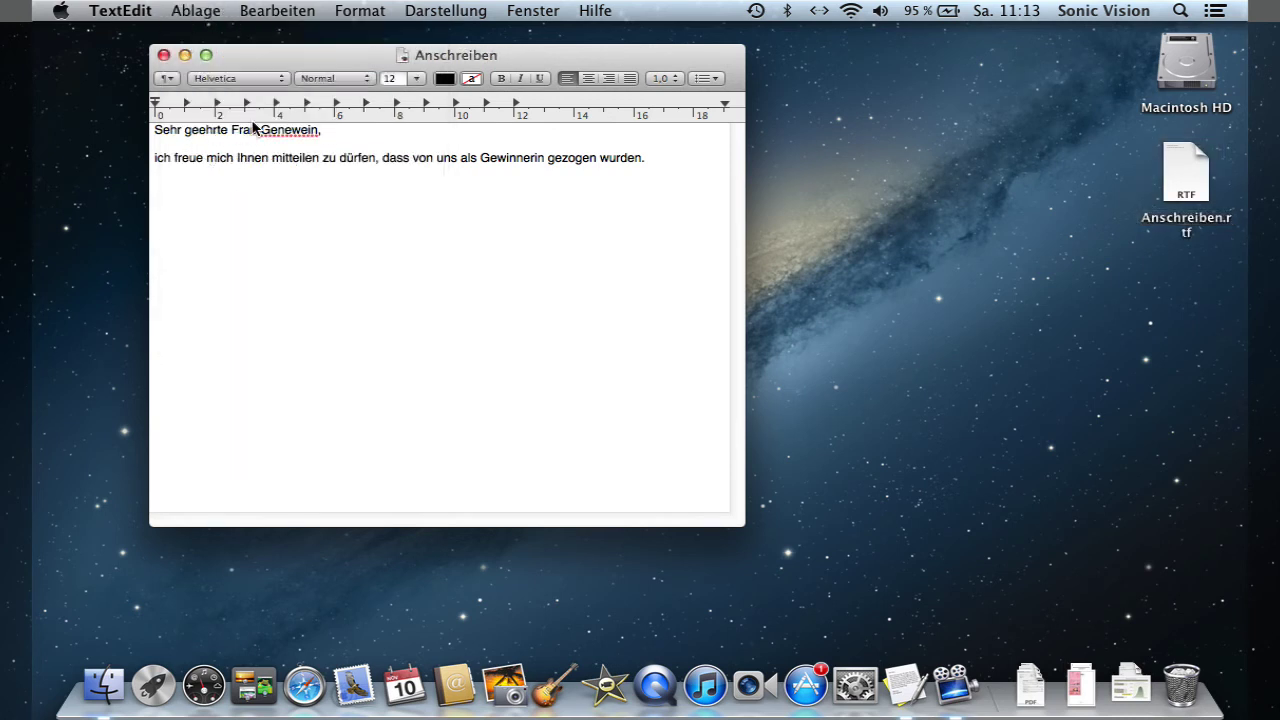
{"action": "left_click", "coordinate": [197, 12]}
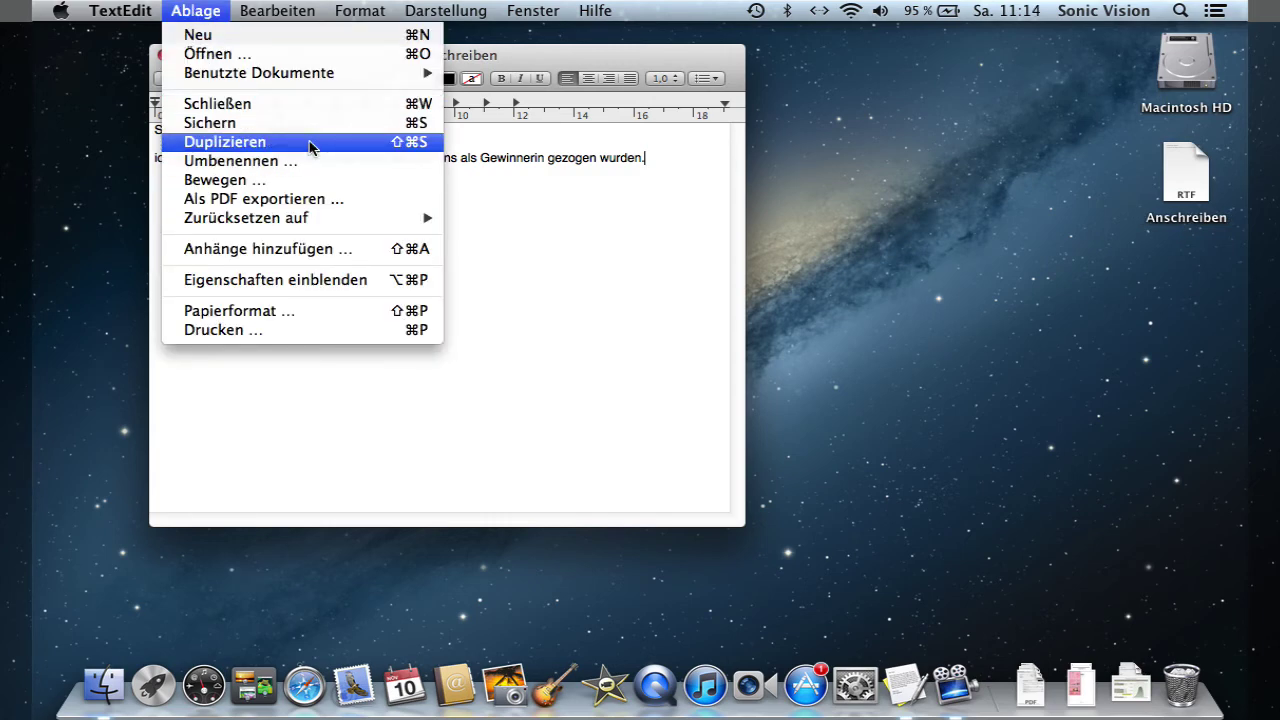
{"action": "left_click", "coordinate": [309, 142]}
- Move the 'Anschreiben Kopie' window aside, then close it and delete the copy
{"action": "left_click_drag", "start_coordinate": [326, 95], "coordinate": [477, 187]}
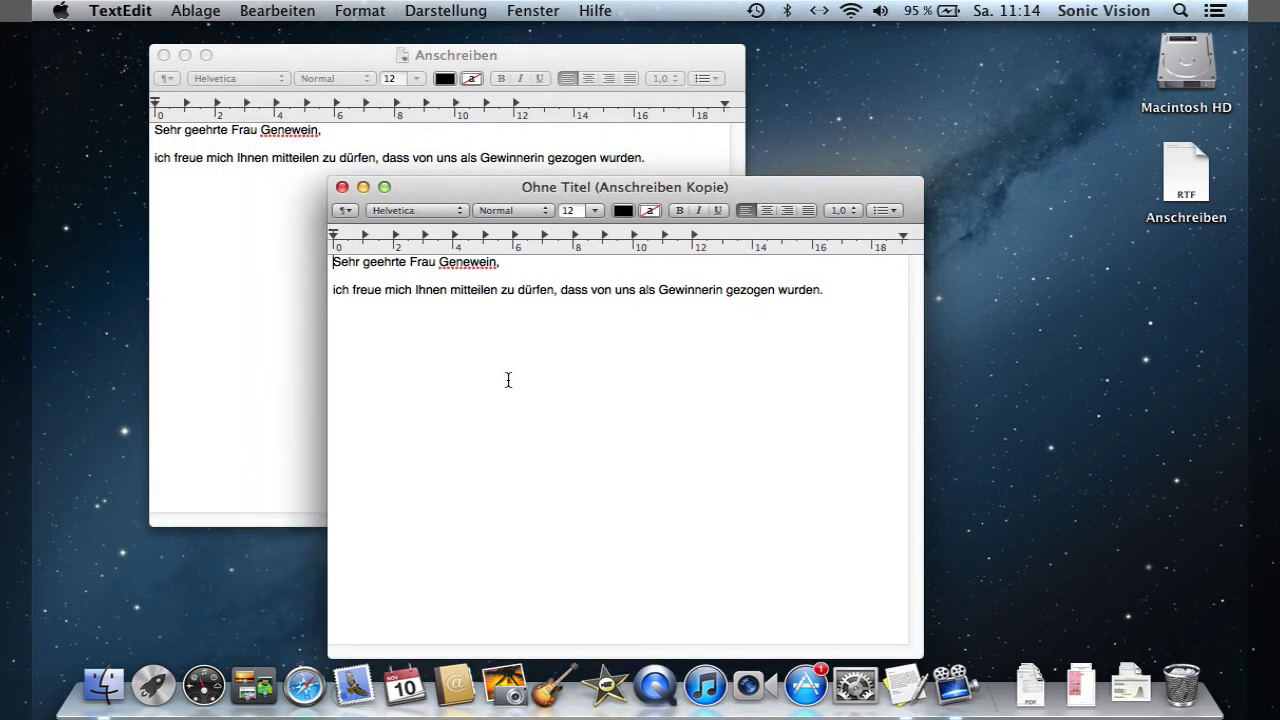
{"action": "left_click", "coordinate": [343, 191]}
{"action": "left_click", "coordinate": [551, 482]}
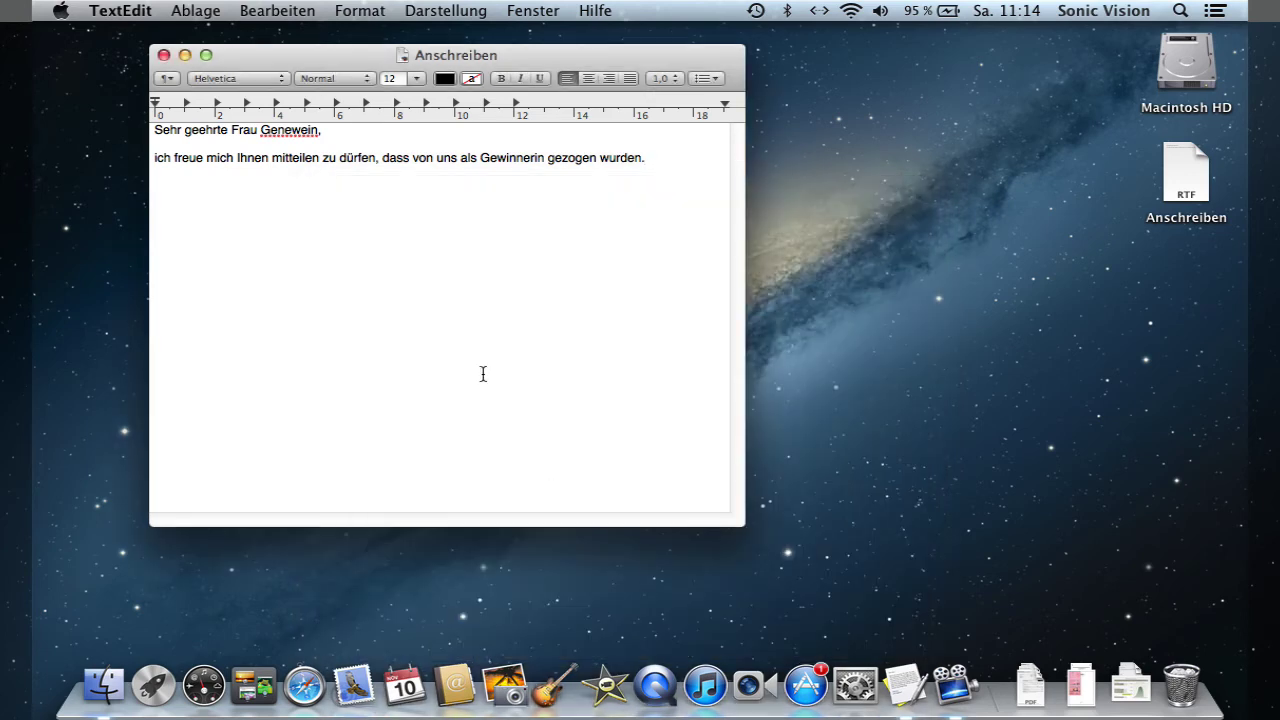
{"action": "left_click", "coordinate": [506, 57]}
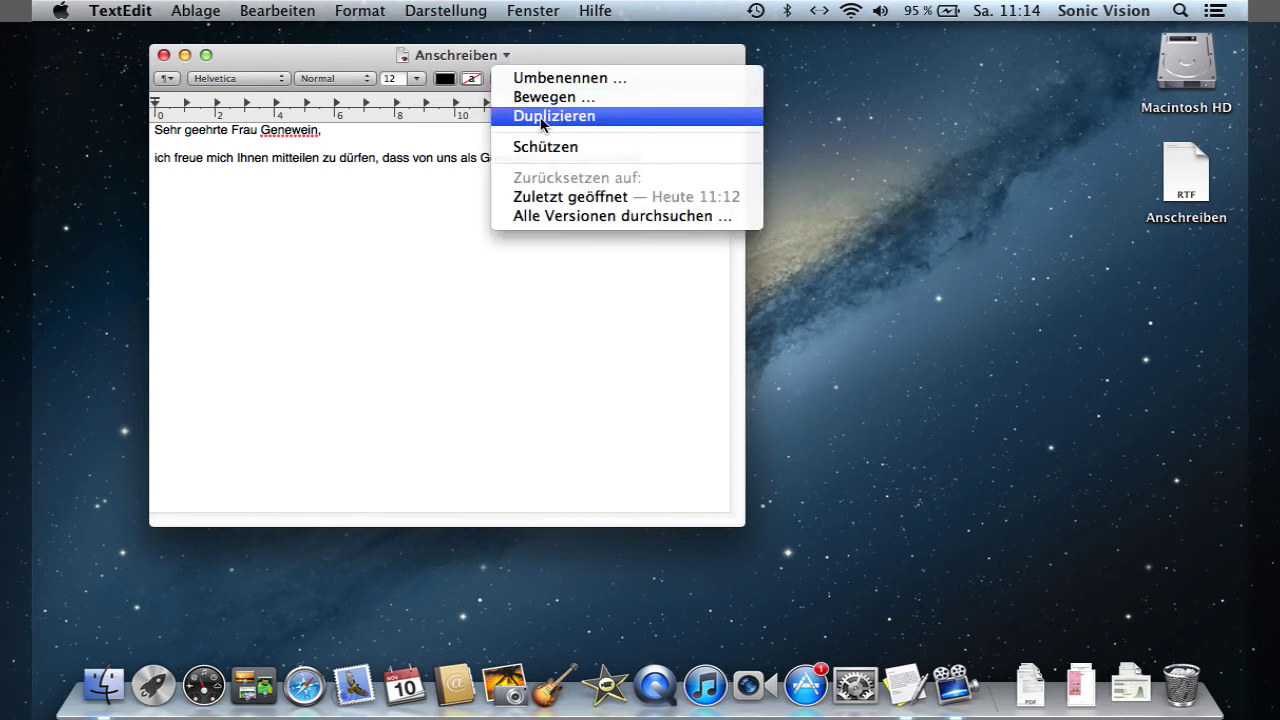
- Rename the letter to 'Anschreiben_Frau_G' by appending '_Frau_G'
{"action": "left_click", "coordinate": [597, 80]}
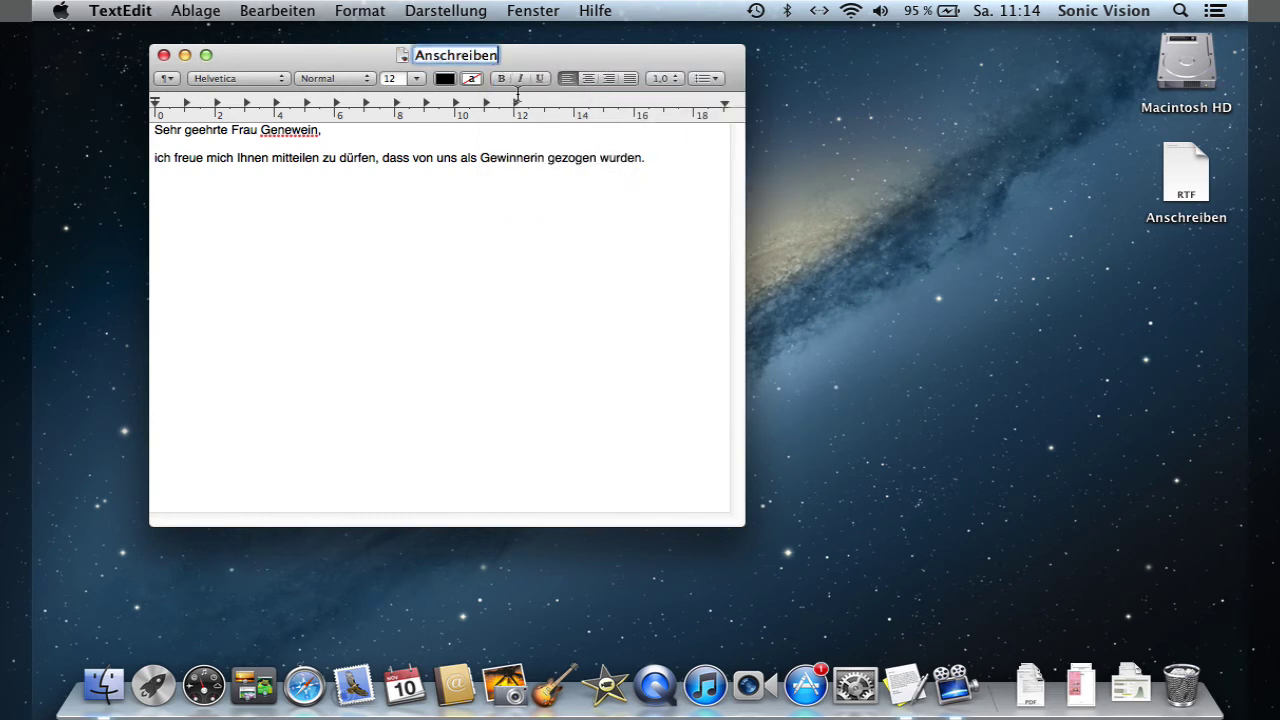
{"action": "type", "text": "_Frau_G"}
{"action": "key", "text": "Return"}
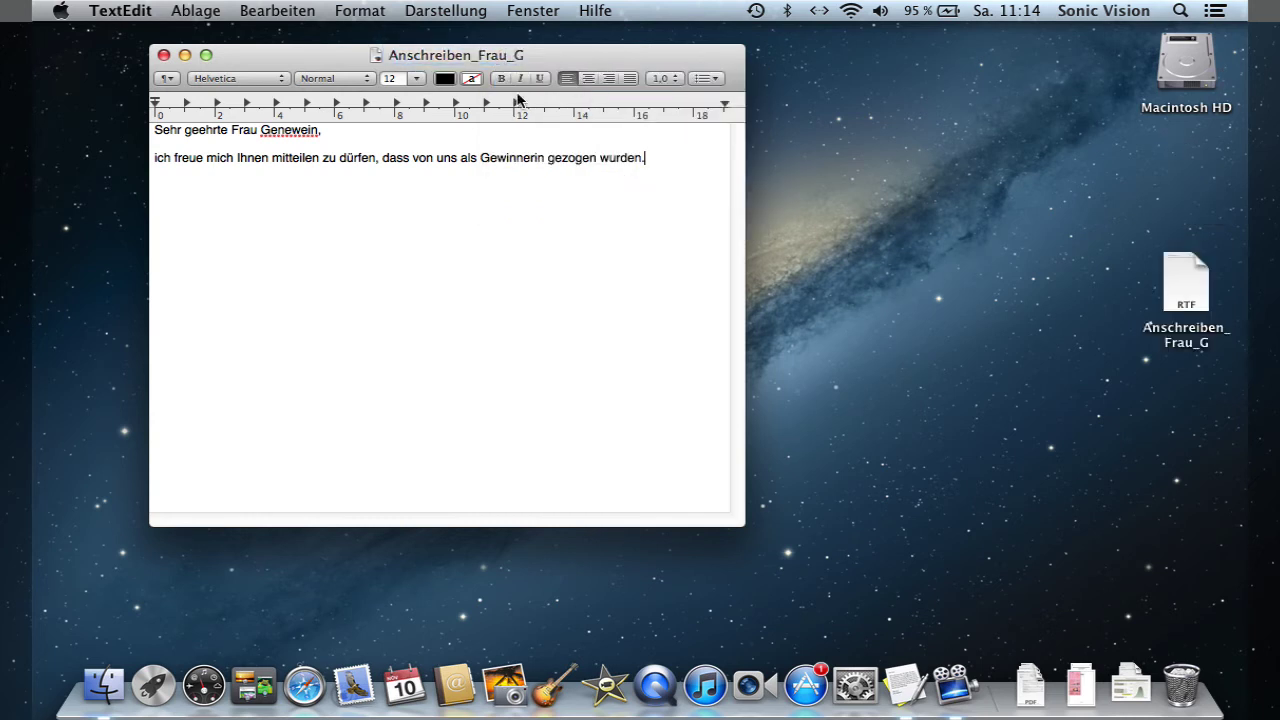
- Check the move options, keep Schreibtisch as the location, and cancel the move
{"action": "left_click", "coordinate": [524, 56]}
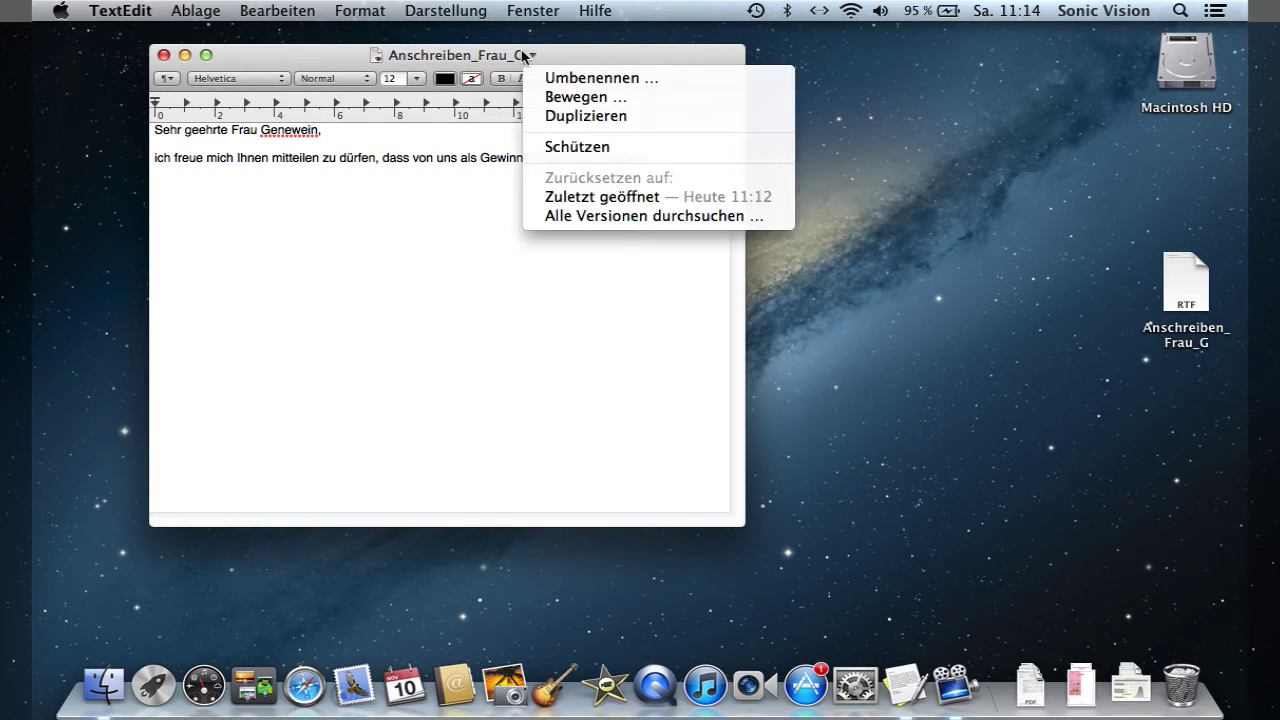
{"action": "left_click", "coordinate": [577, 99]}
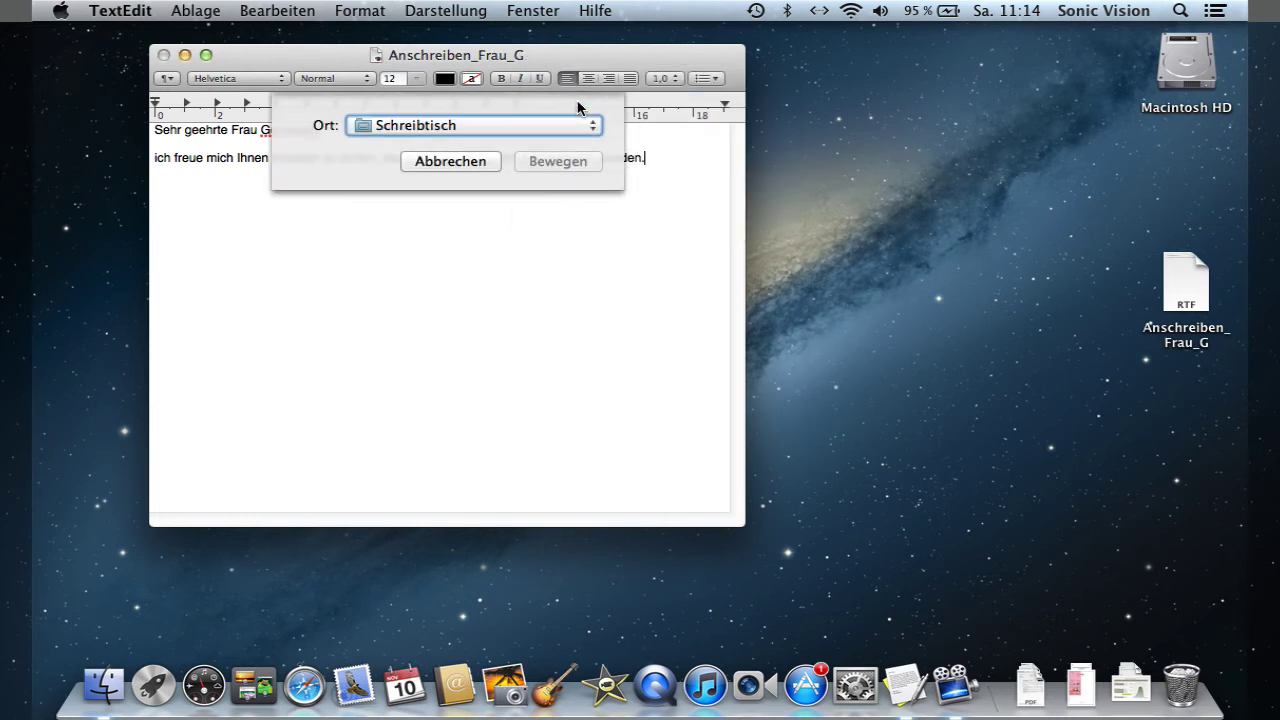
{"action": "left_click", "coordinate": [568, 127]}
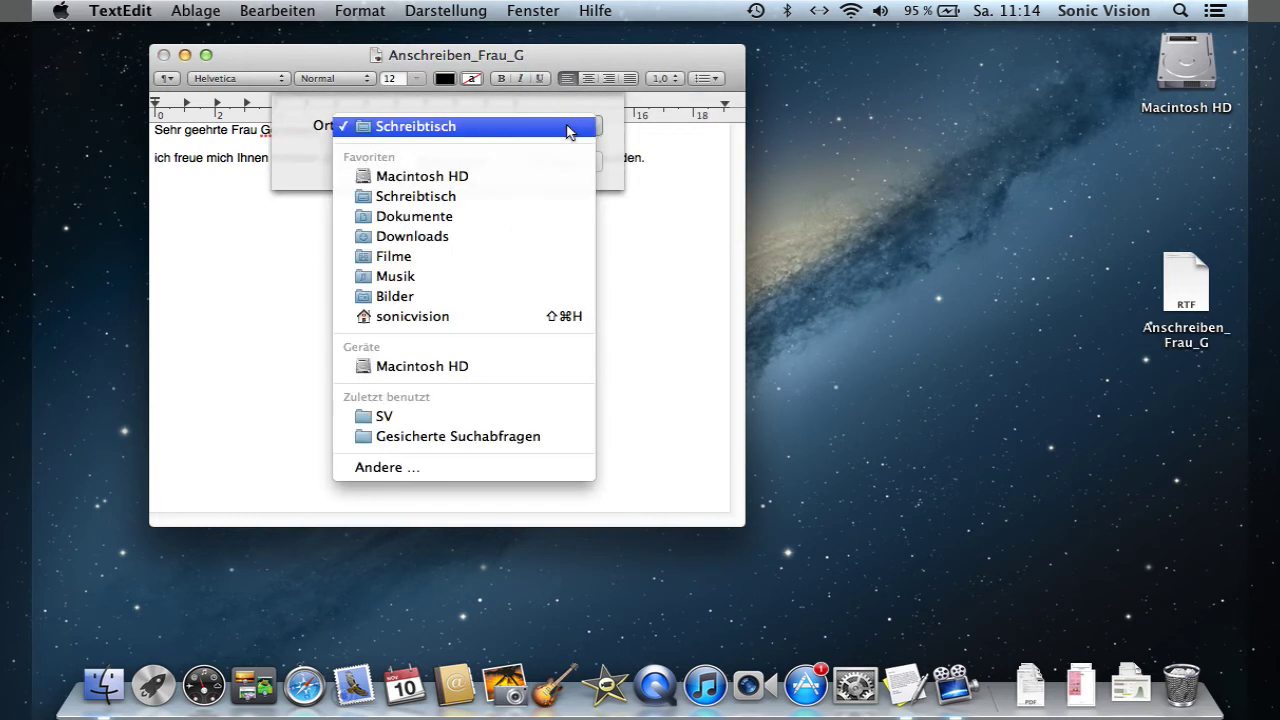
{"action": "left_click", "coordinate": [568, 129]}
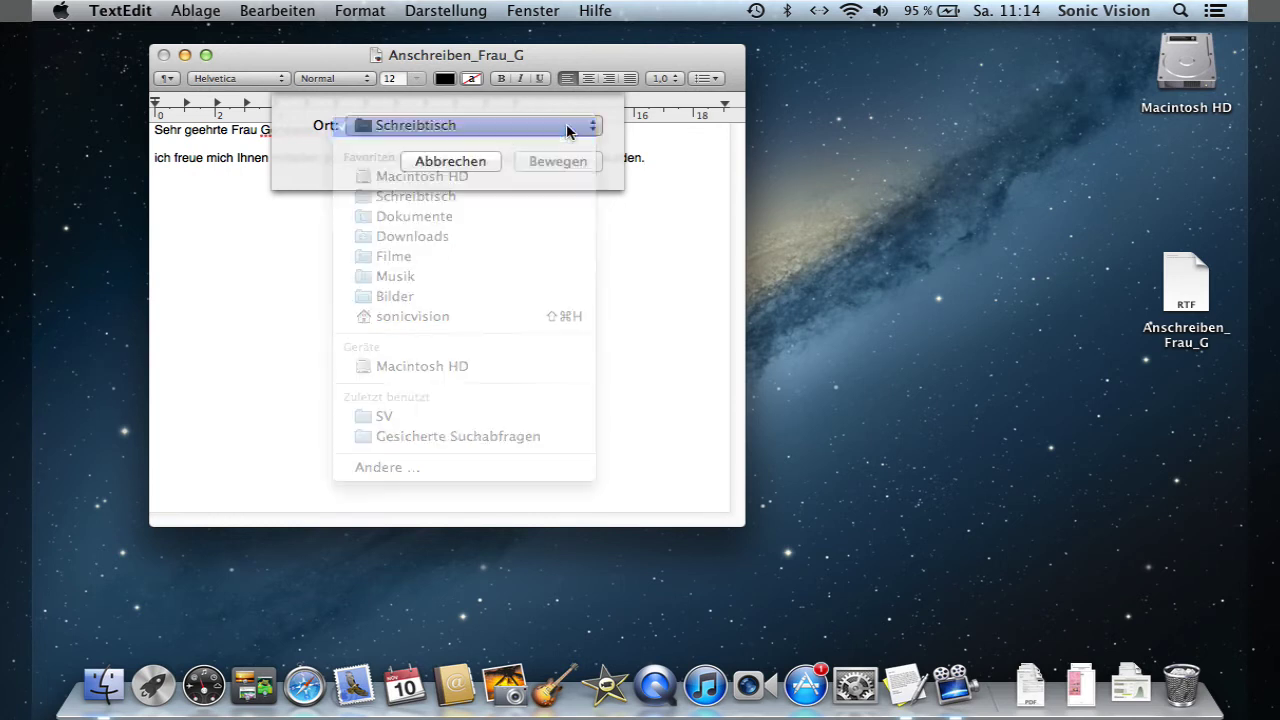
{"action": "left_click", "coordinate": [472, 166]}
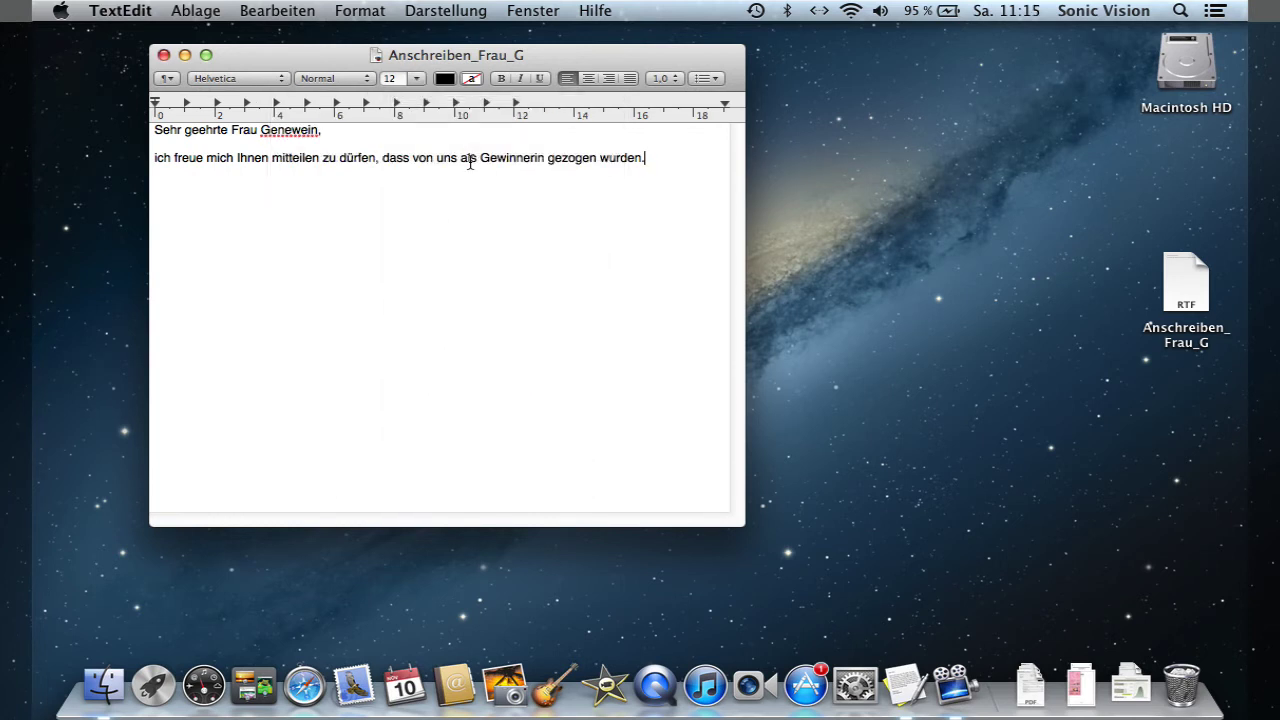
- Lock the letter and confirm it refuses typing
{"action": "left_click", "coordinate": [532, 57]}
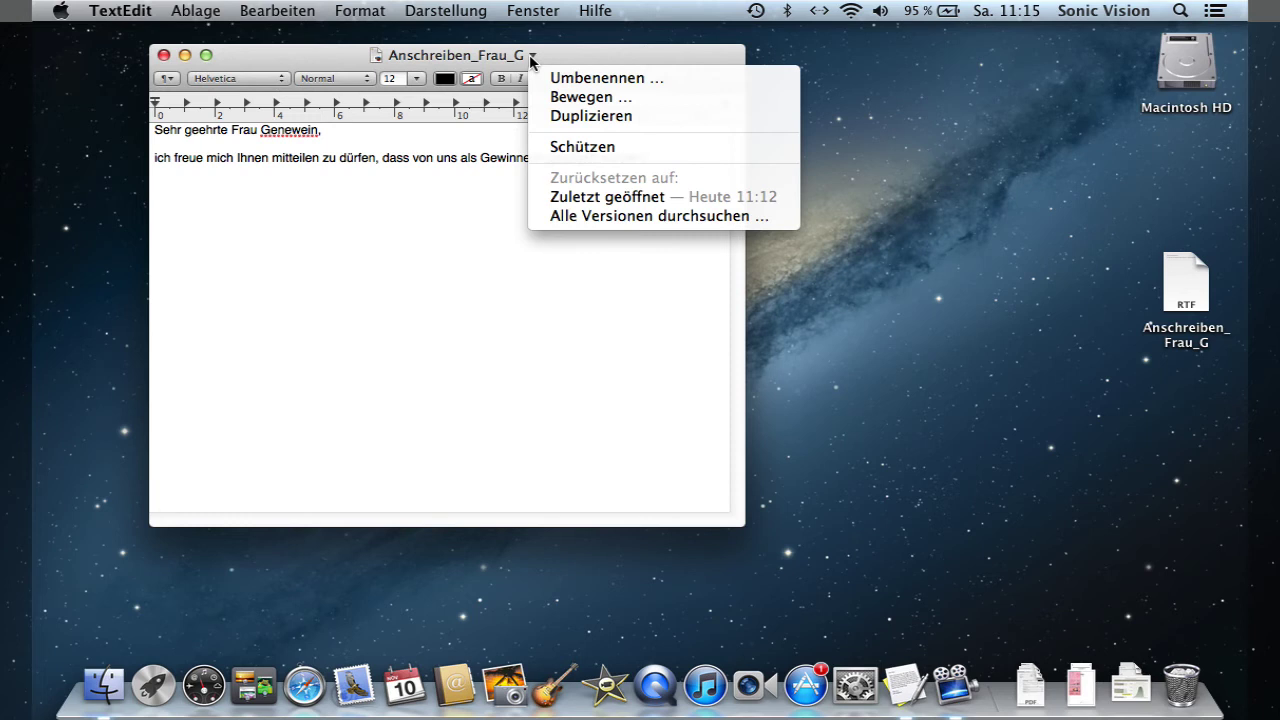
{"action": "left_click", "coordinate": [590, 150]}
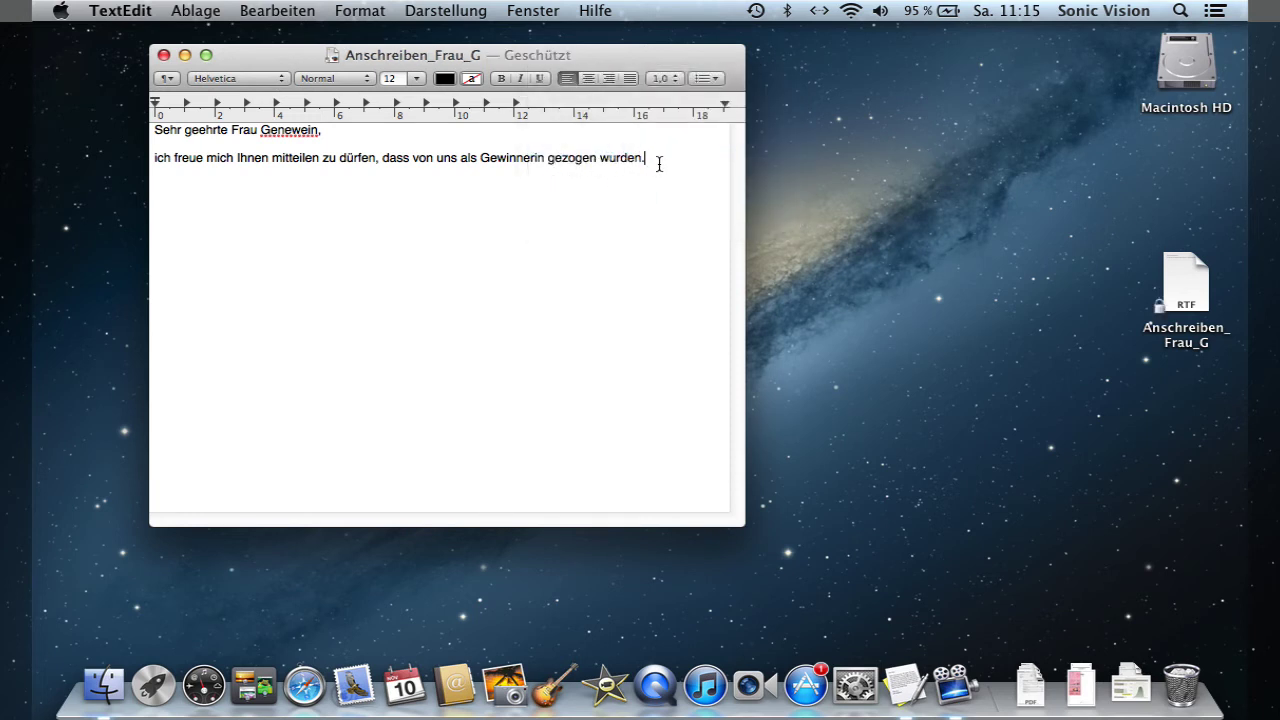
{"action": "key", "text": "Return"}
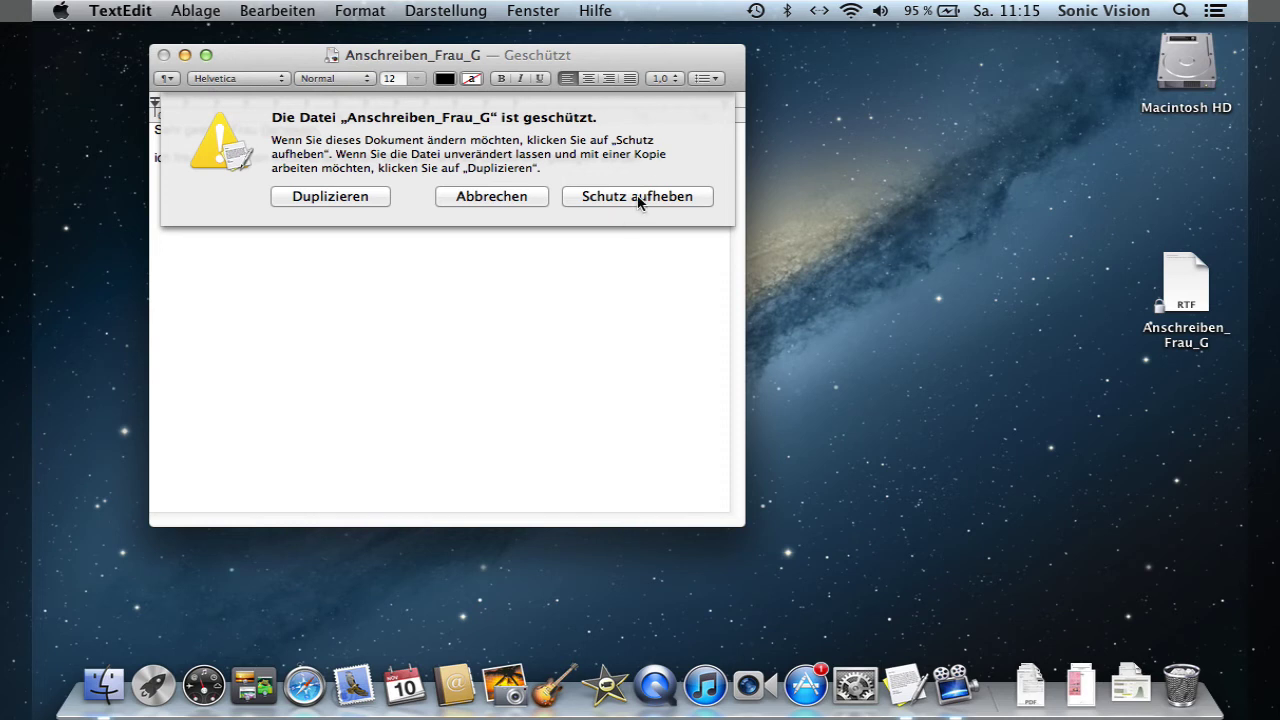
- Unlock the letter and continue the text with 'Der Gewinn ist'
{"action": "left_click", "coordinate": [635, 200]}
{"action": "type", "text": "De"}
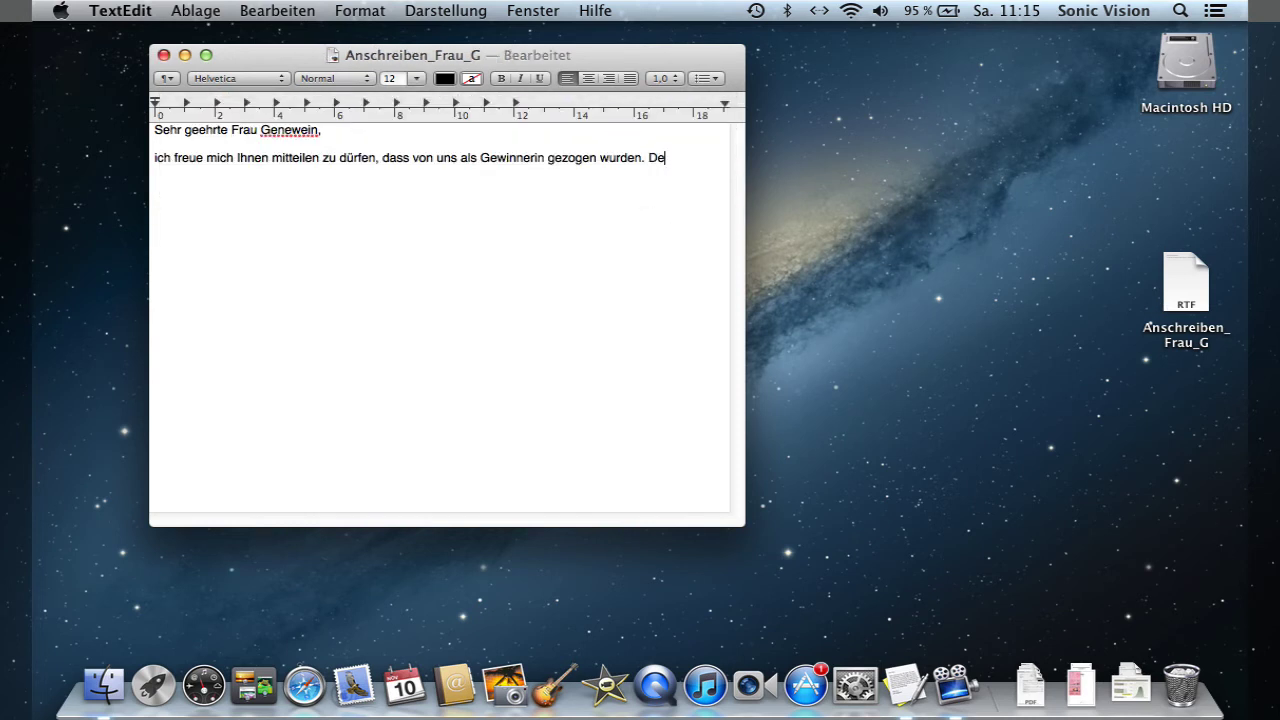
{"action": "type", "text": "r Gewinn ist"}
{"action": "left_click", "coordinate": [534, 57]}
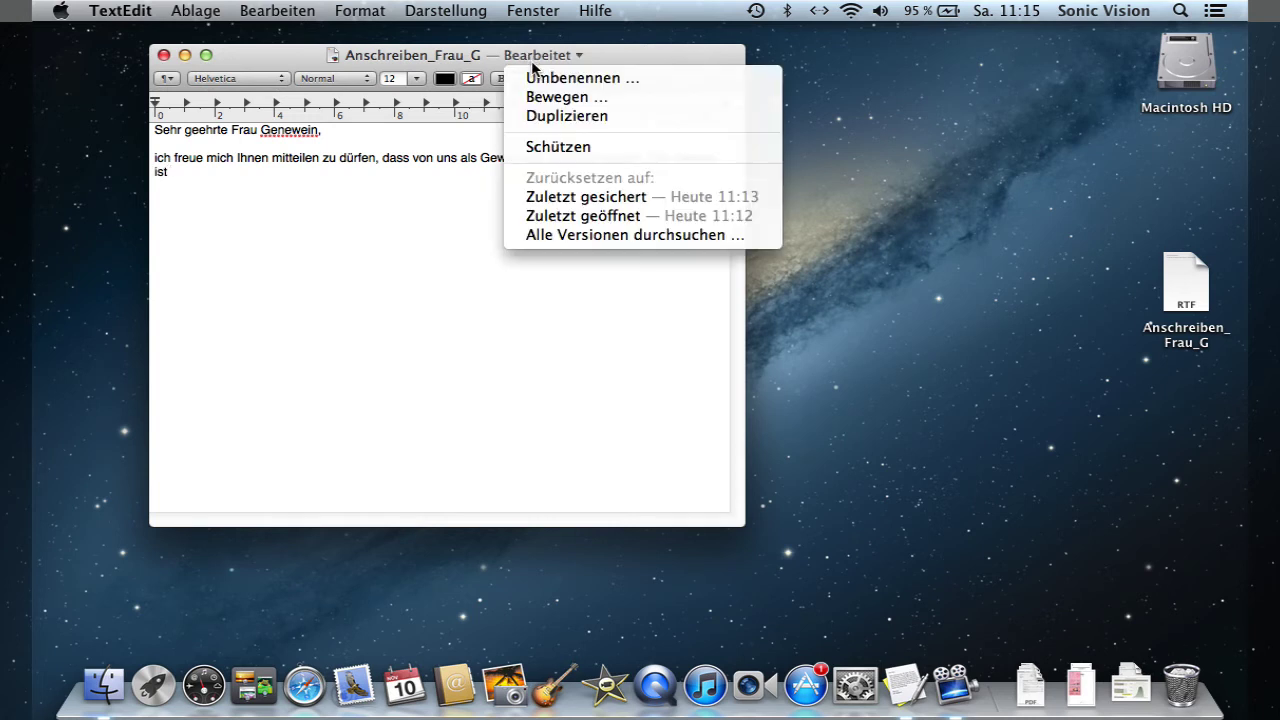
- Browse all versions and step back through the timeline to the oldest greeting-only version
{"action": "left_click", "coordinate": [639, 236]}
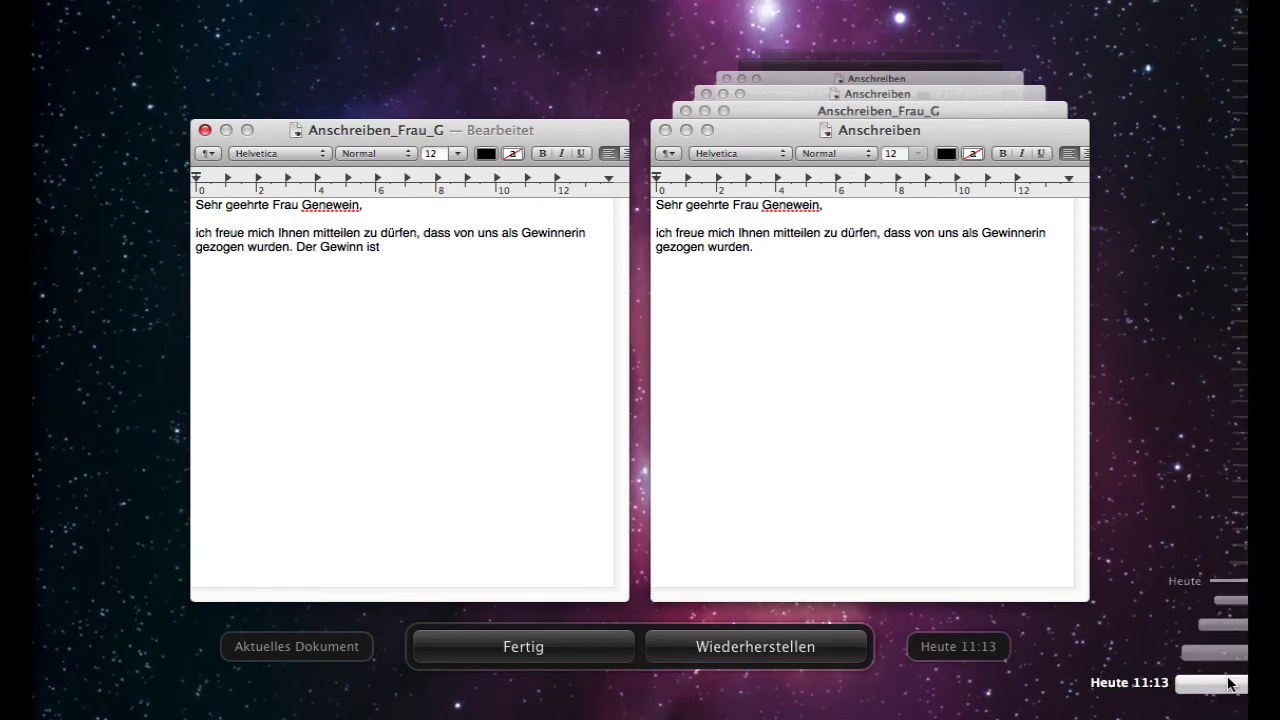
{"action": "left_click", "coordinate": [1229, 670]}
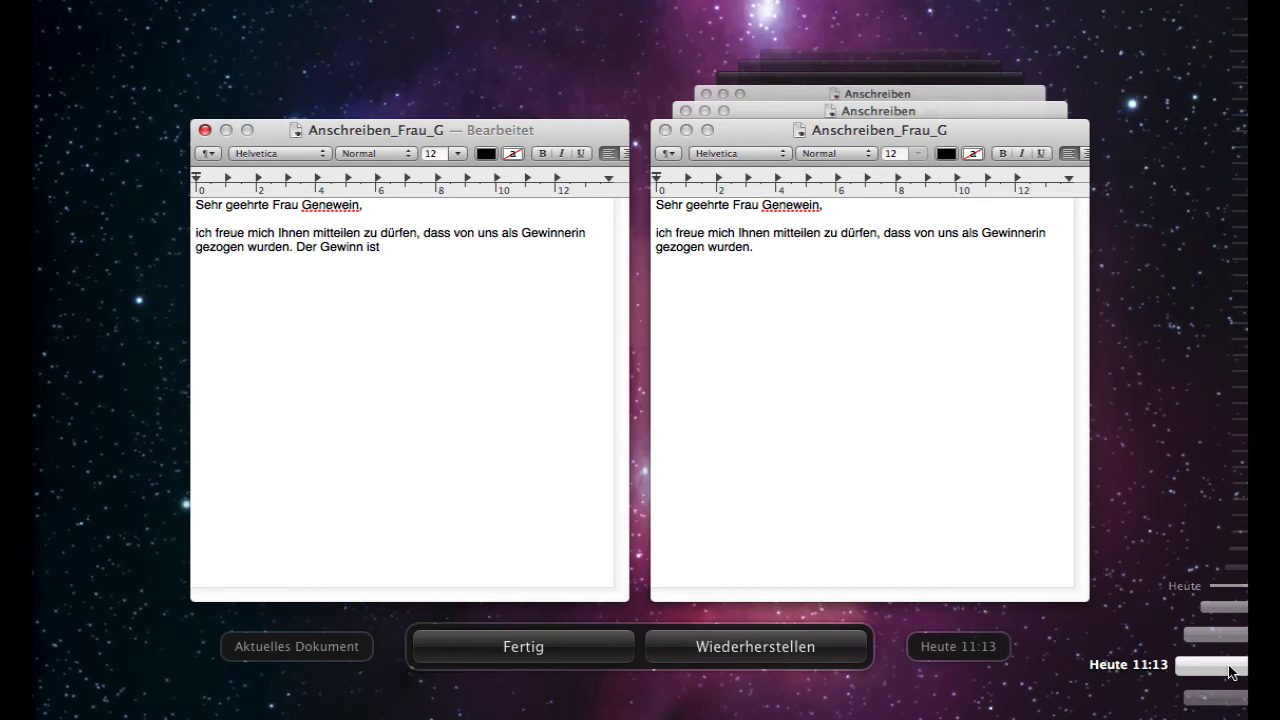
{"action": "left_click", "coordinate": [1235, 660]}
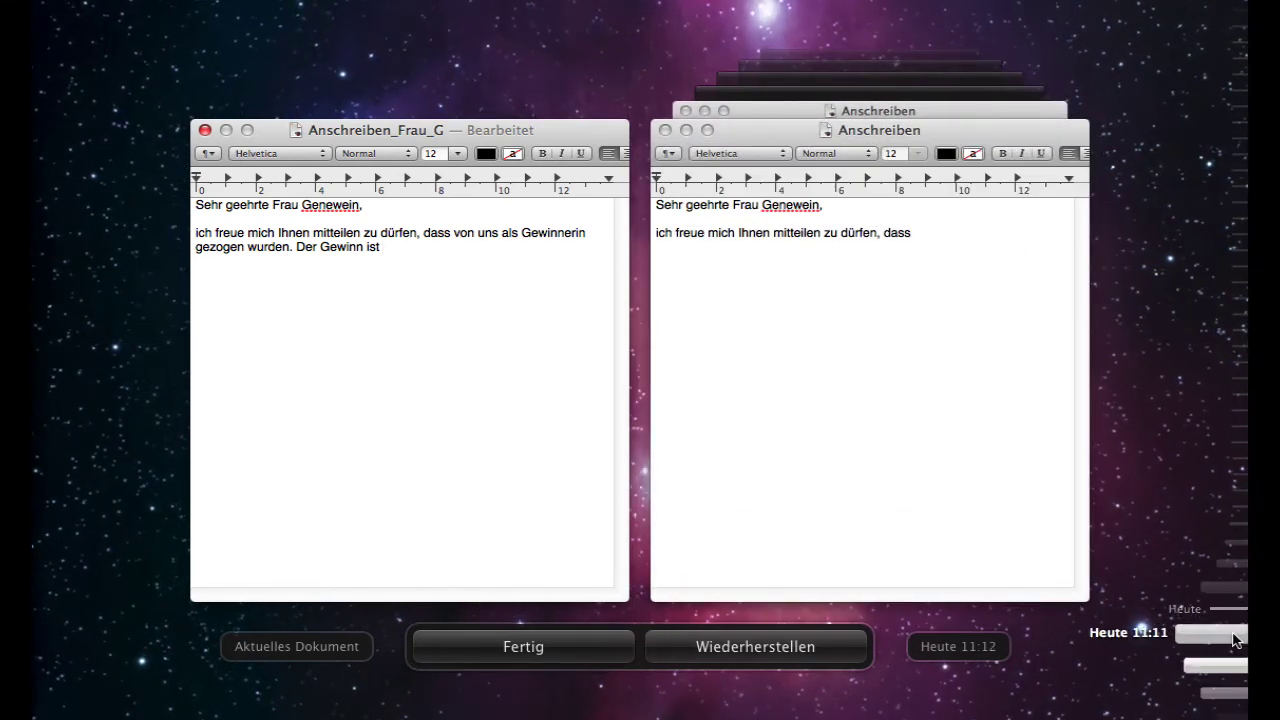
{"action": "left_click", "coordinate": [1236, 641]}
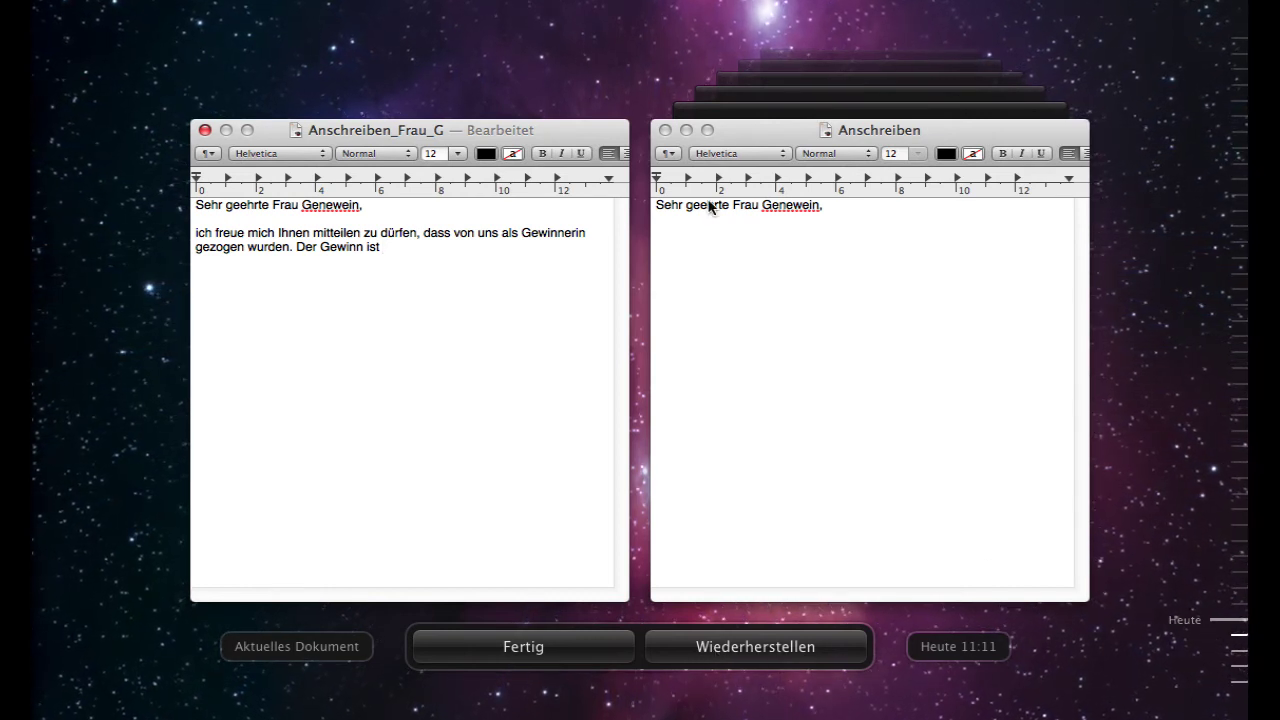
- Copy the recipient's surname from the old version and paste it on a new line in the current letter
{"action": "left_click", "coordinate": [783, 205]}
{"action": "double_click", "coordinate": [783, 205]}
{"action": "key", "text": "super+c"}
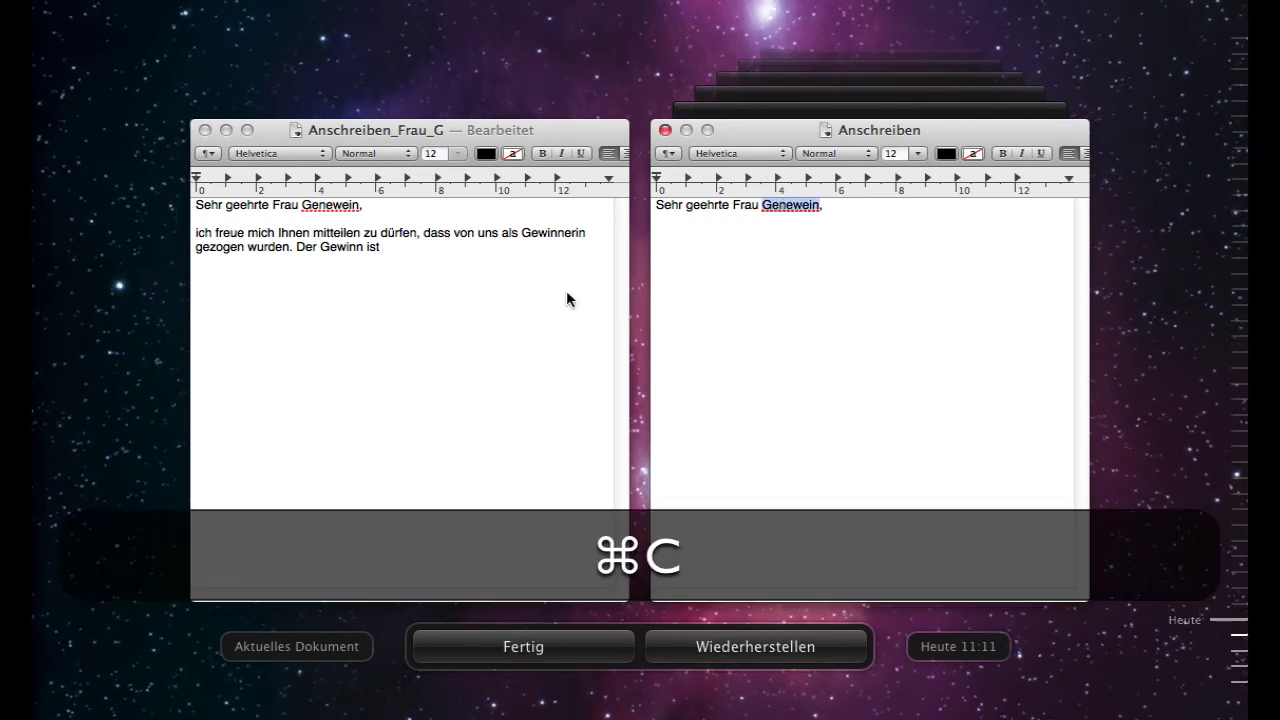
{"action": "left_click", "coordinate": [437, 251]}
{"action": "key", "text": "Return"}
{"action": "key", "text": "Return"}
{"action": "key", "text": "super+v"}
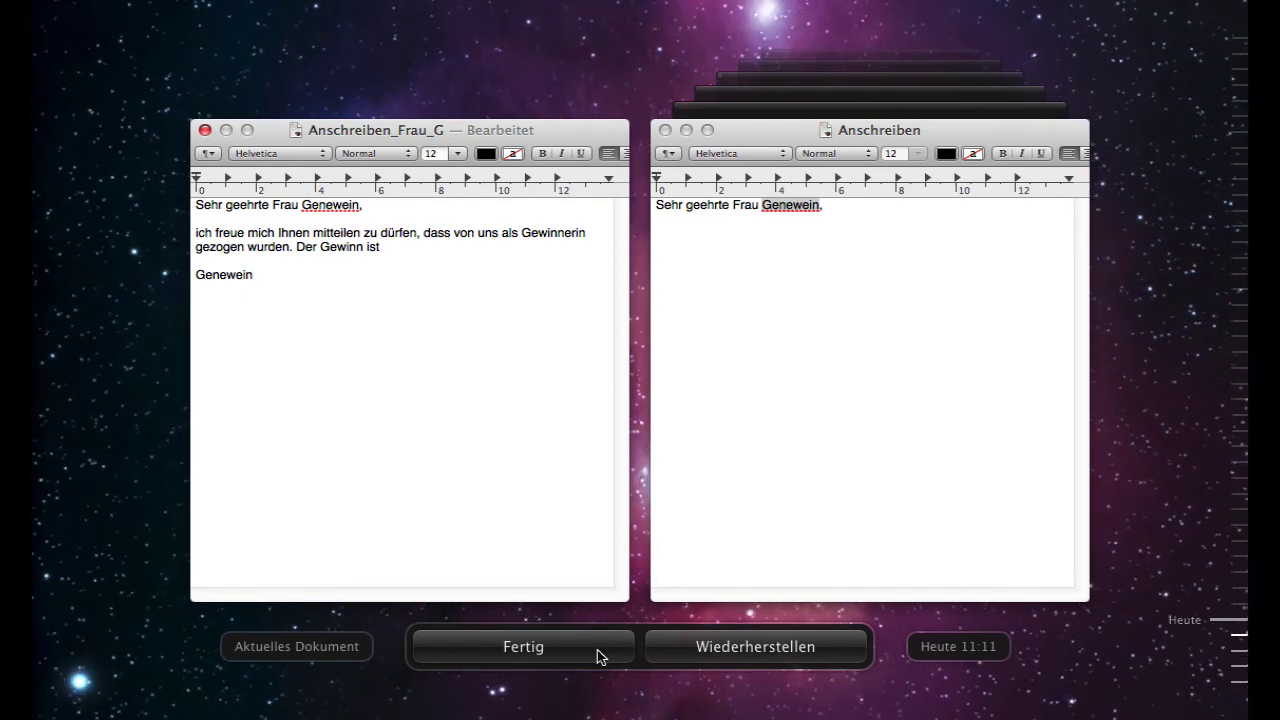
- Exit the TextEdit version browser with Fertig
{"action": "left_click", "coordinate": [540, 654]}
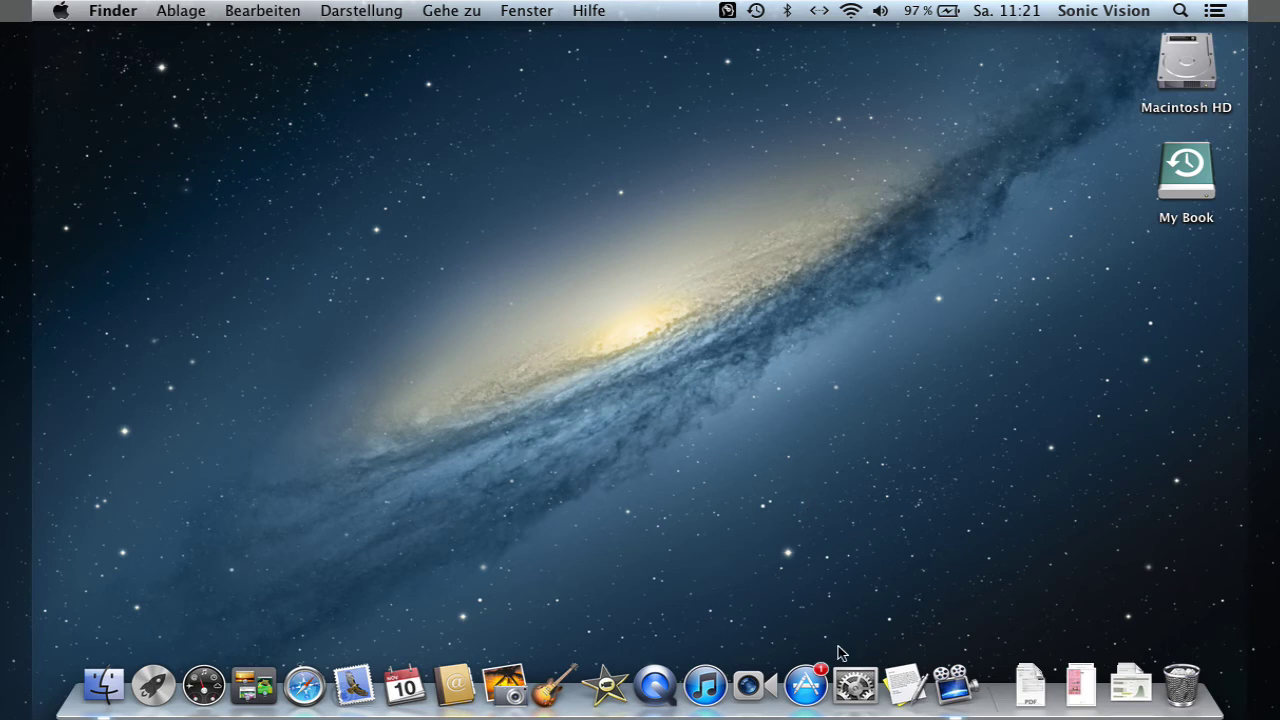
- Open Time Machine preferences and keep My Book as the backup disk
{"action": "left_click", "coordinate": [853, 684]}
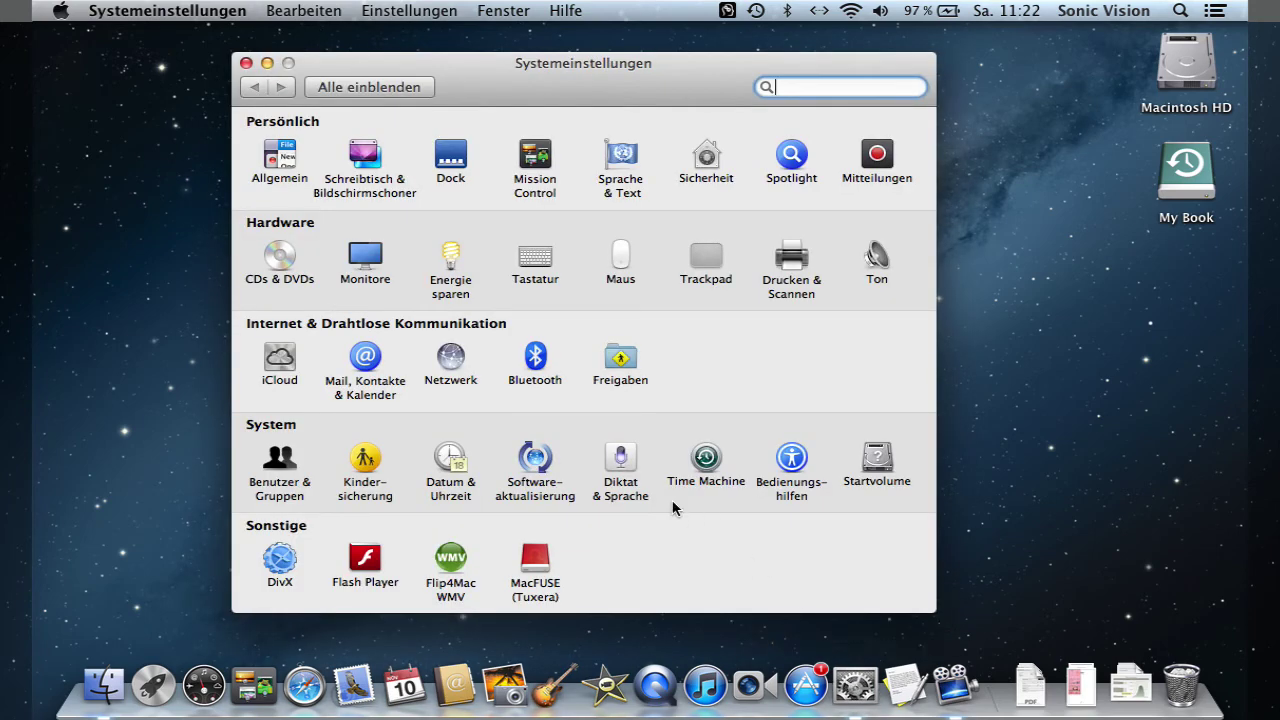
{"action": "left_click", "coordinate": [706, 458]}
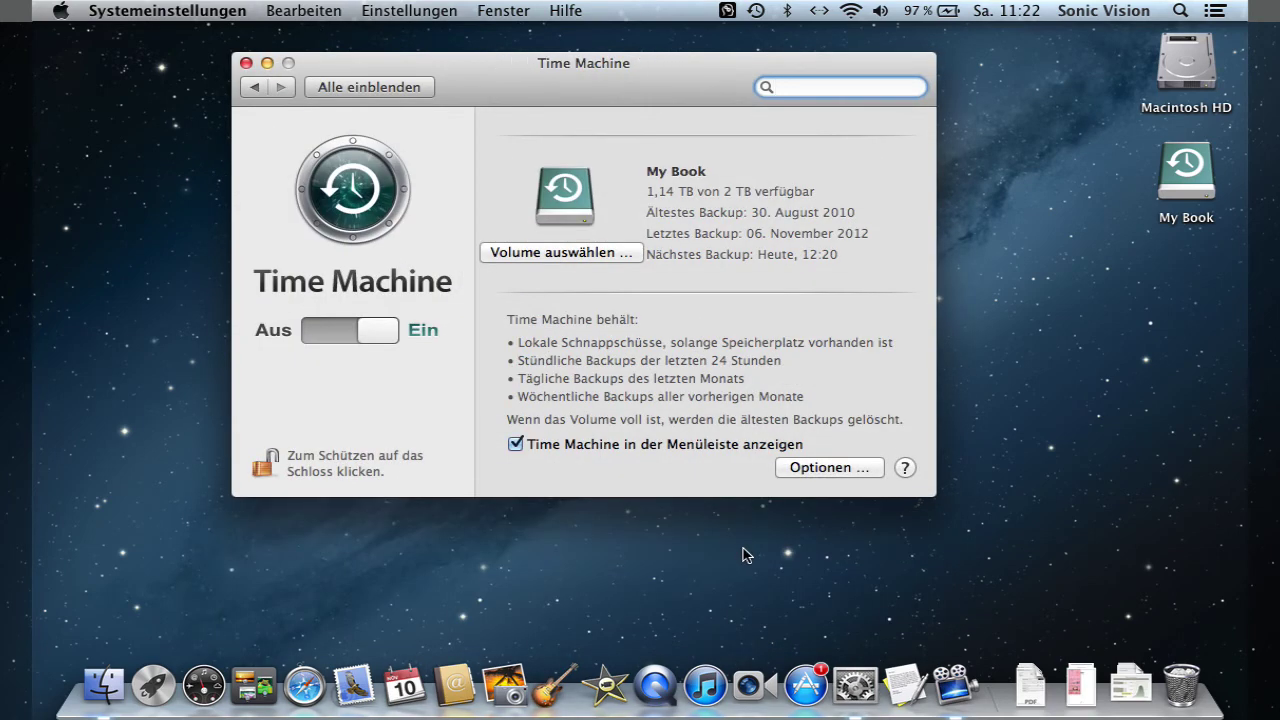
{"action": "left_click", "coordinate": [540, 255]}
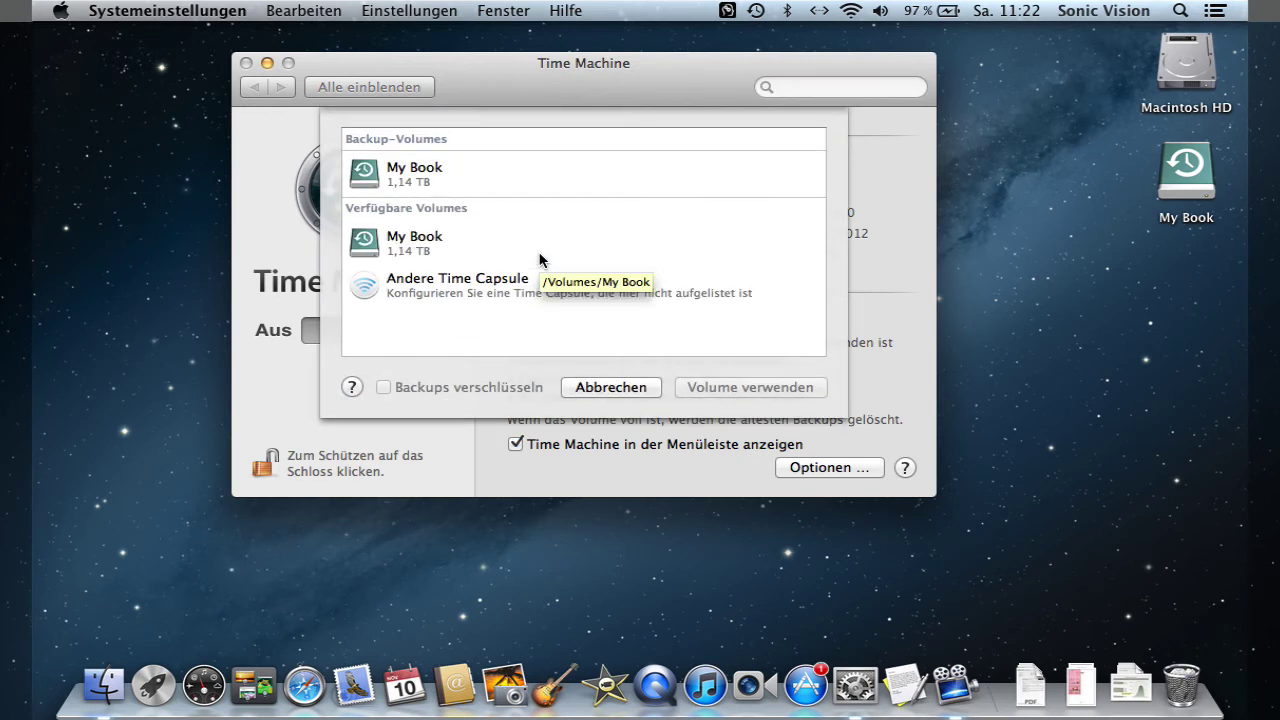
{"action": "left_click", "coordinate": [611, 387]}
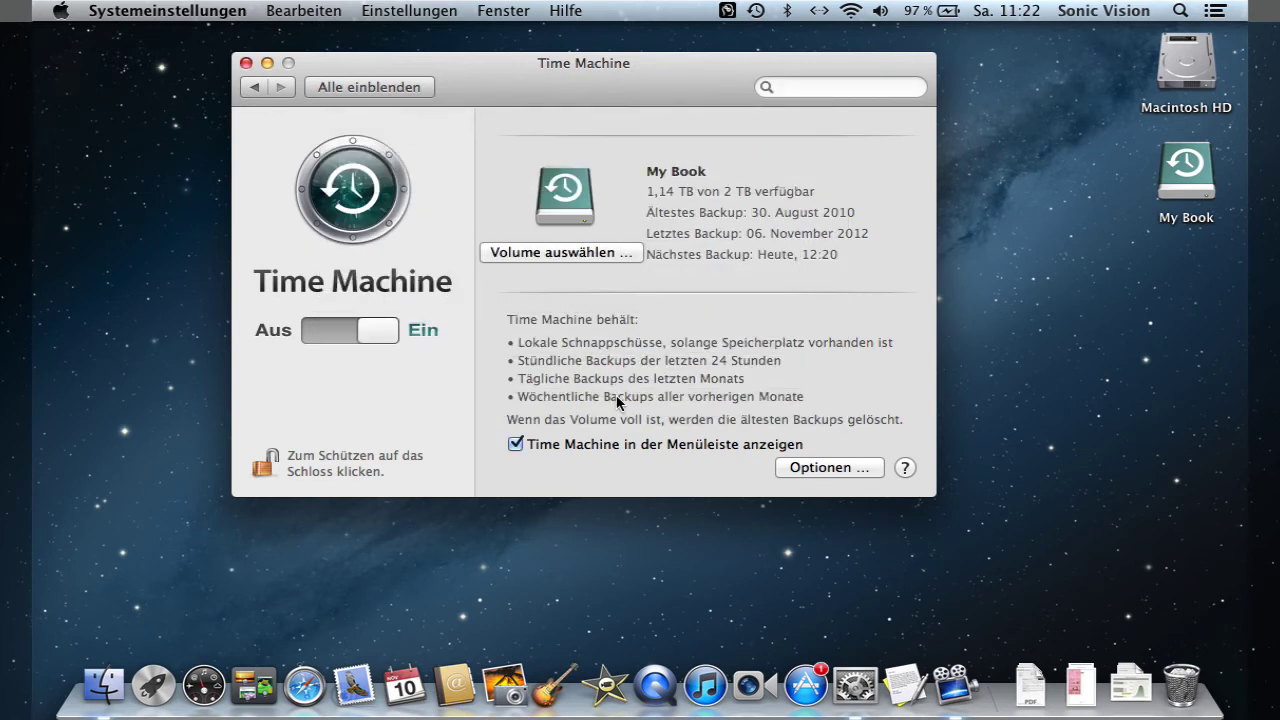
- Leave the exclusion options unchanged and run Backup jetzt erstellen from the menu bar
{"action": "left_click", "coordinate": [822, 470]}
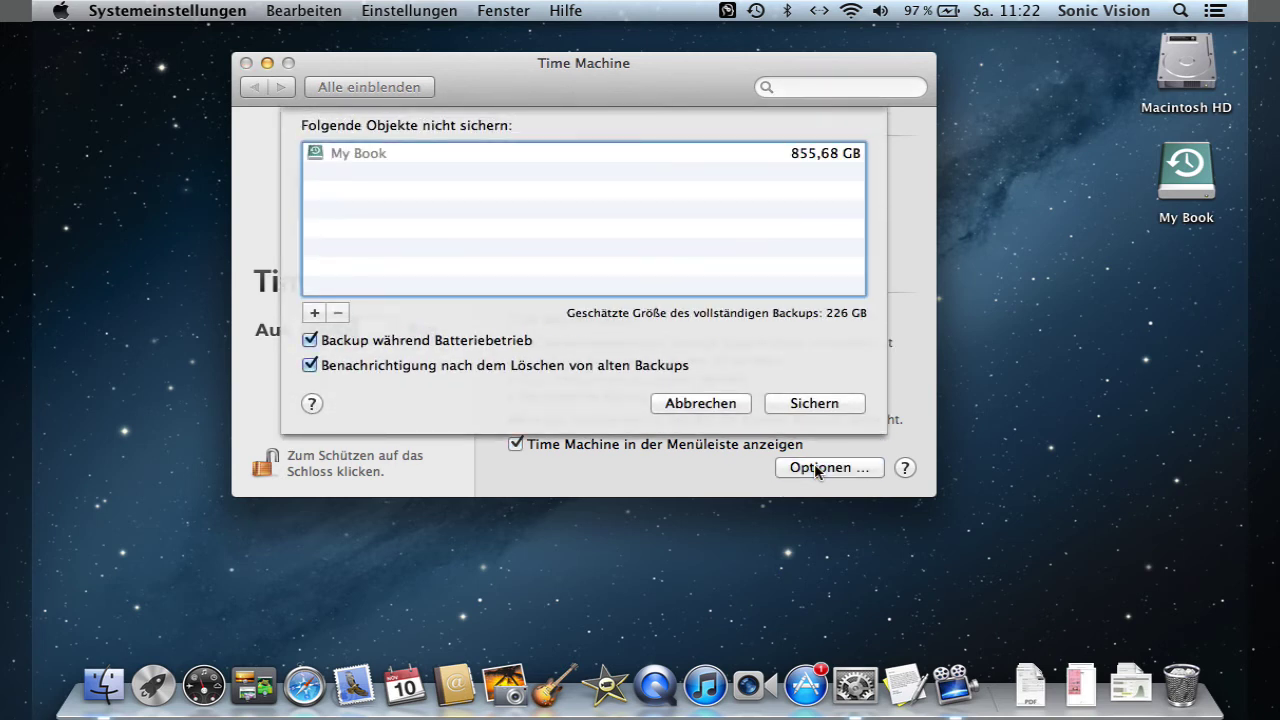
{"action": "left_click", "coordinate": [705, 403]}
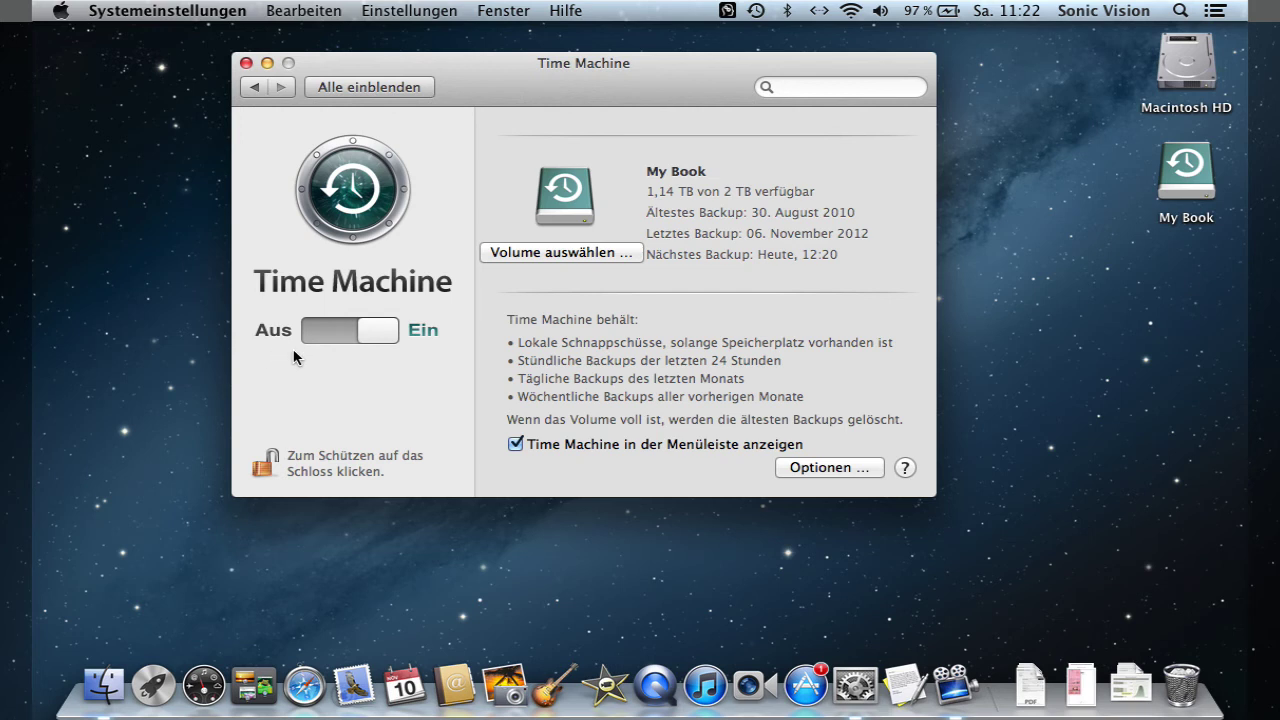
{"action": "left_click", "coordinate": [756, 14]}
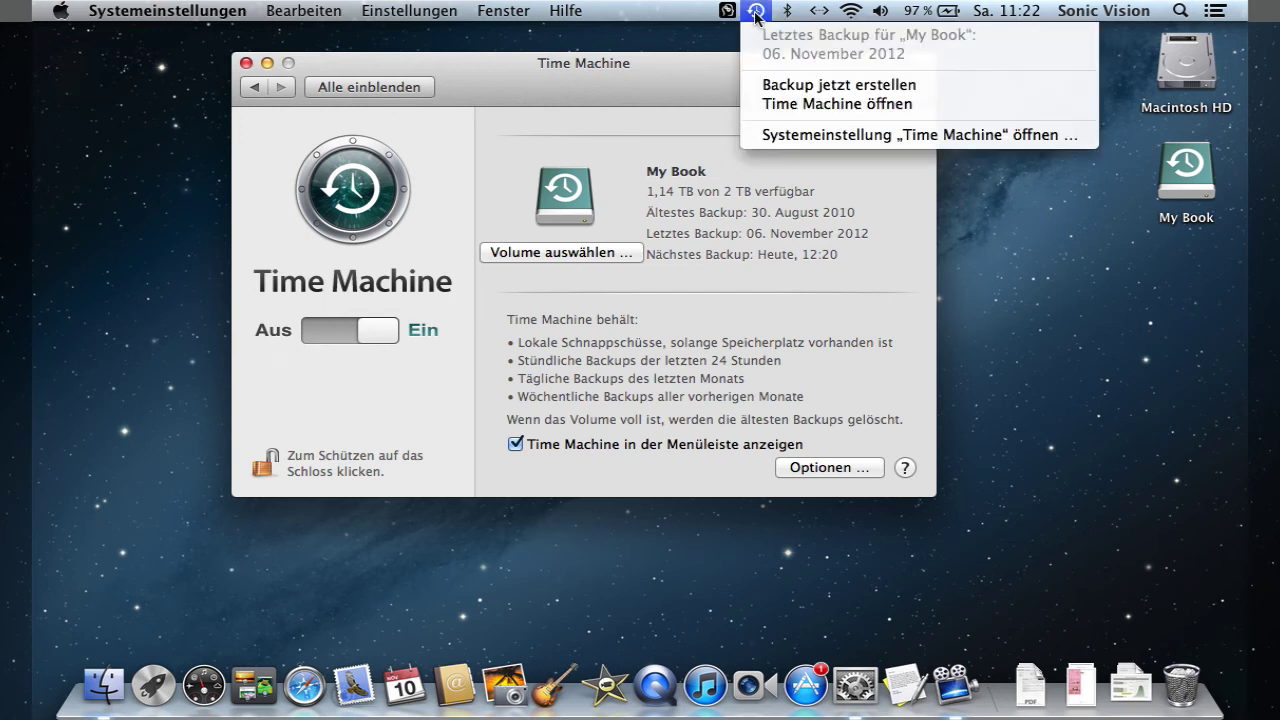
{"action": "left_click", "coordinate": [805, 86]}
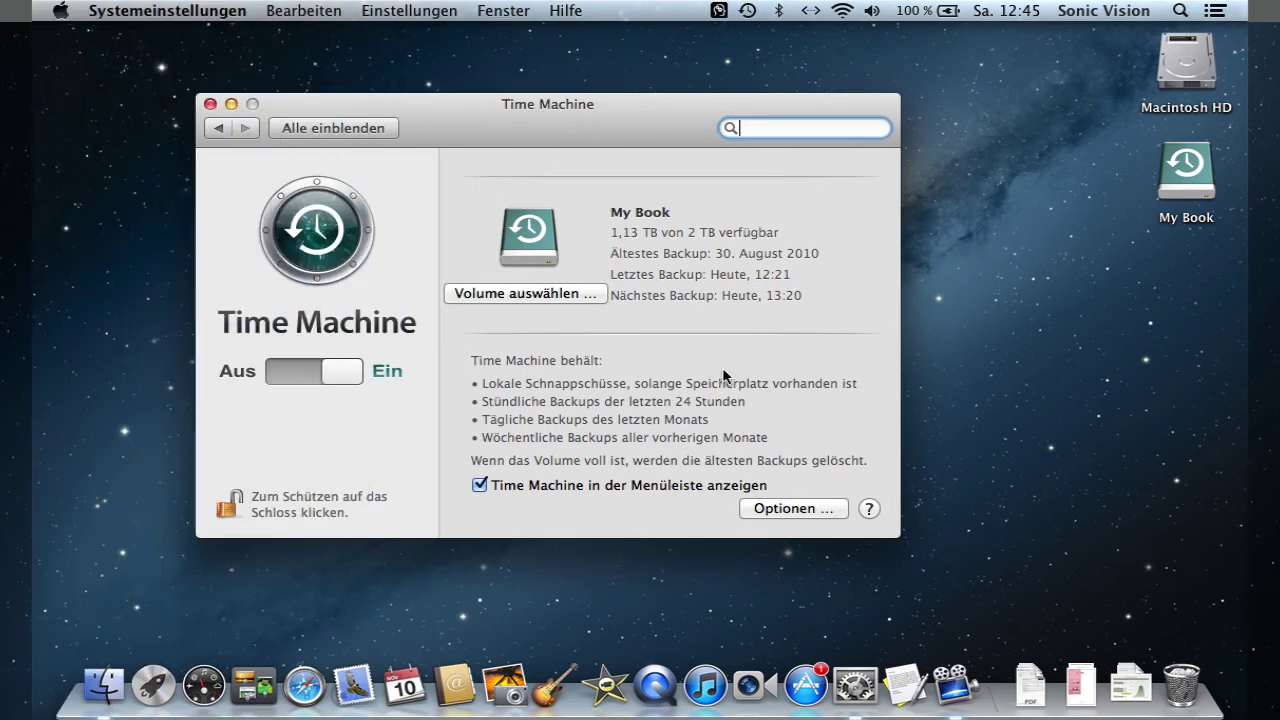
- Trash Kalkulation from the Dokumente folder, then enter Time Machine on that folder
{"action": "left_click", "coordinate": [210, 104]}
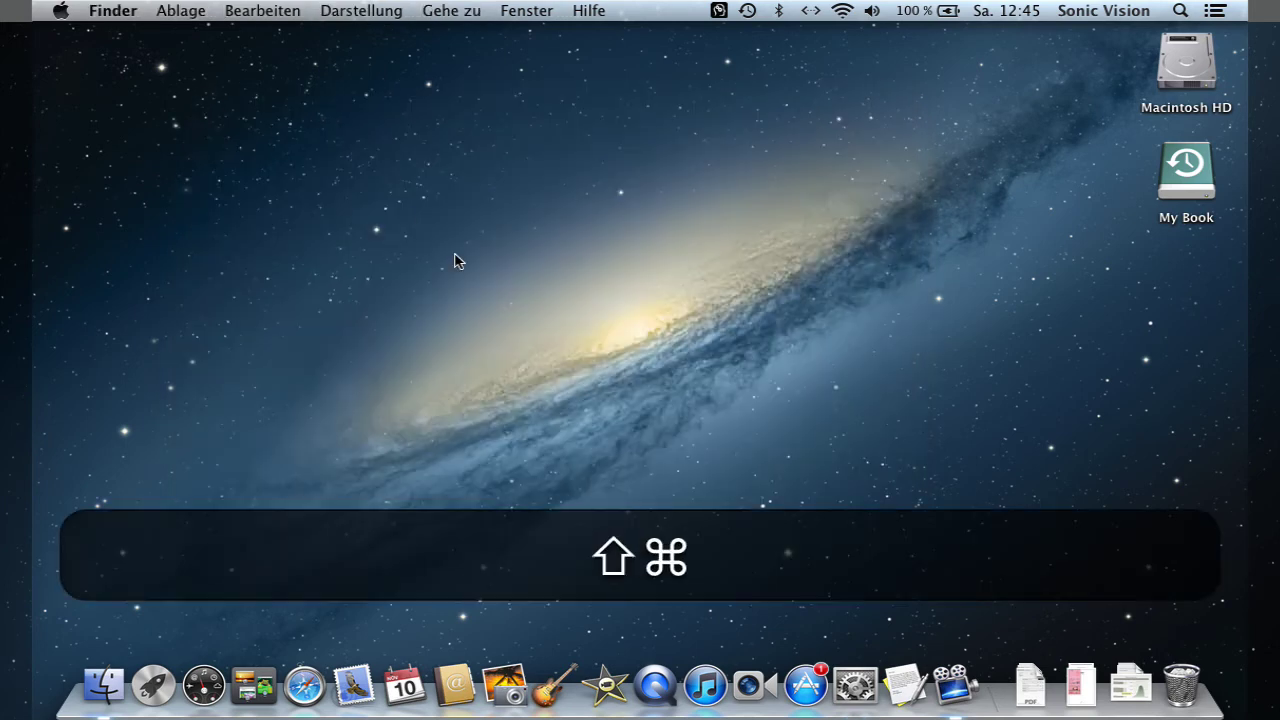
{"action": "key", "text": "shift+super+o"}
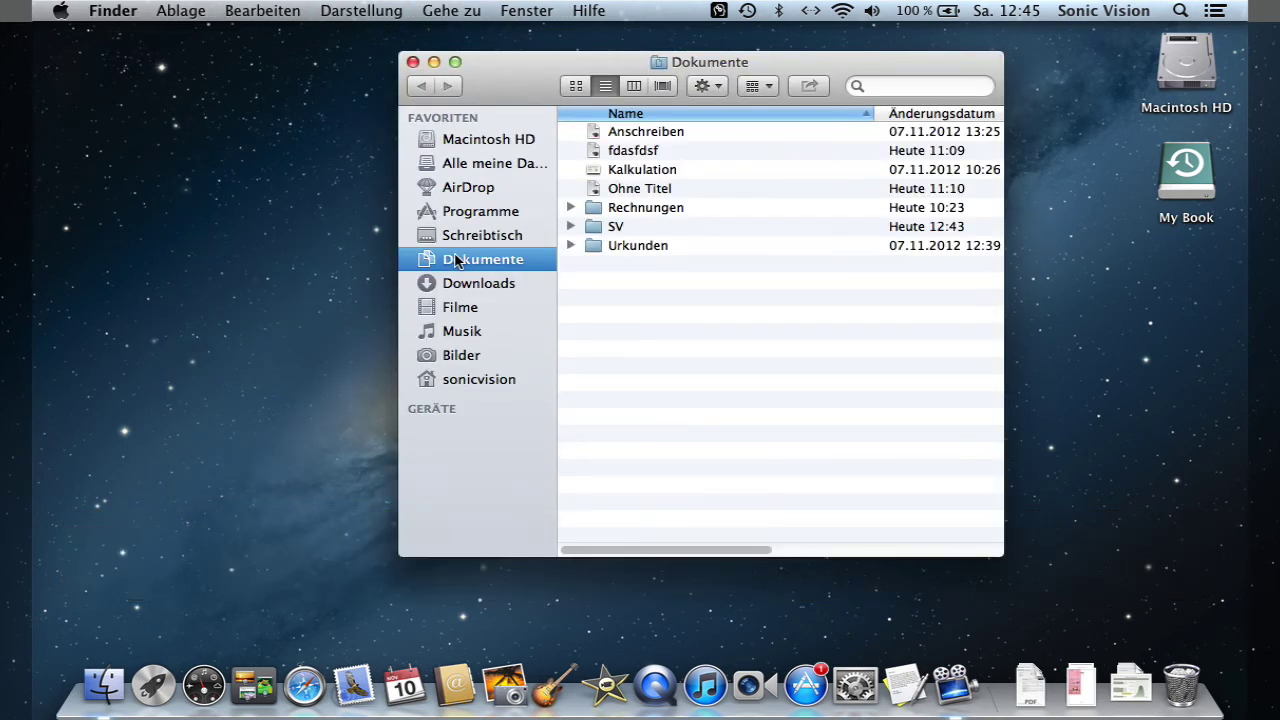
{"action": "left_click", "coordinate": [679, 177]}
{"action": "key", "text": "super+BackSpace"}
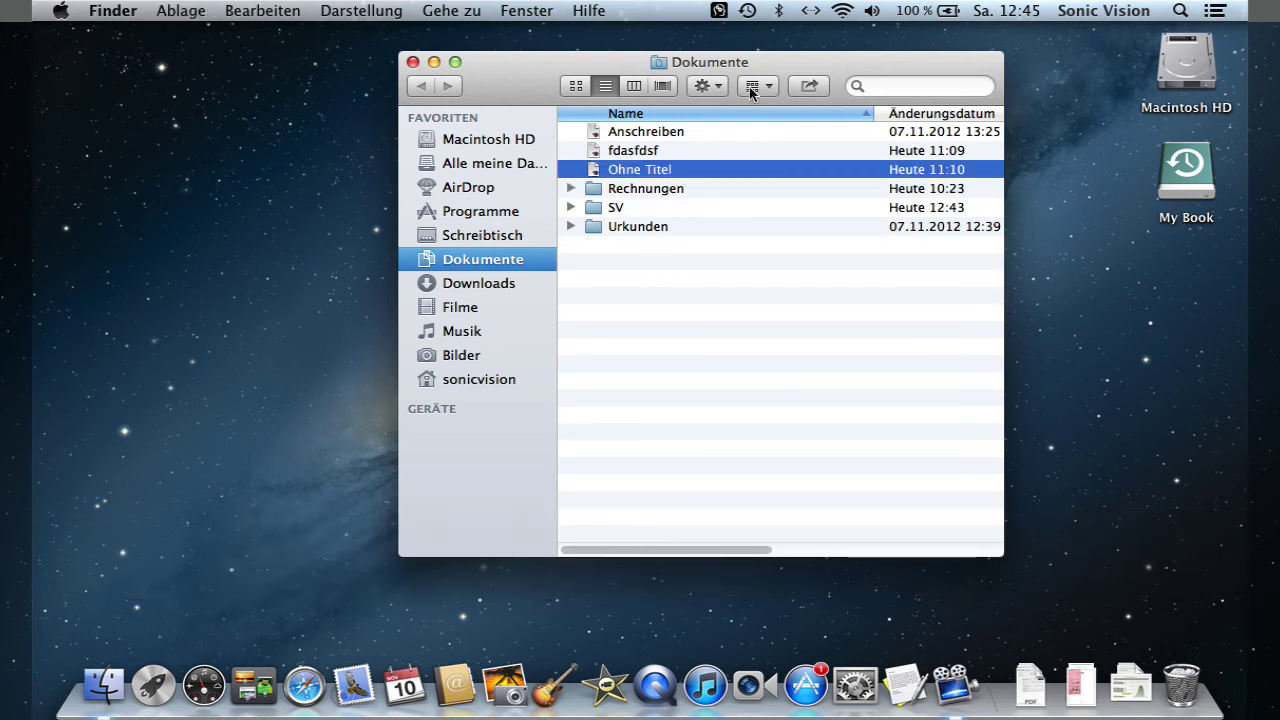
{"action": "left_click", "coordinate": [748, 10]}
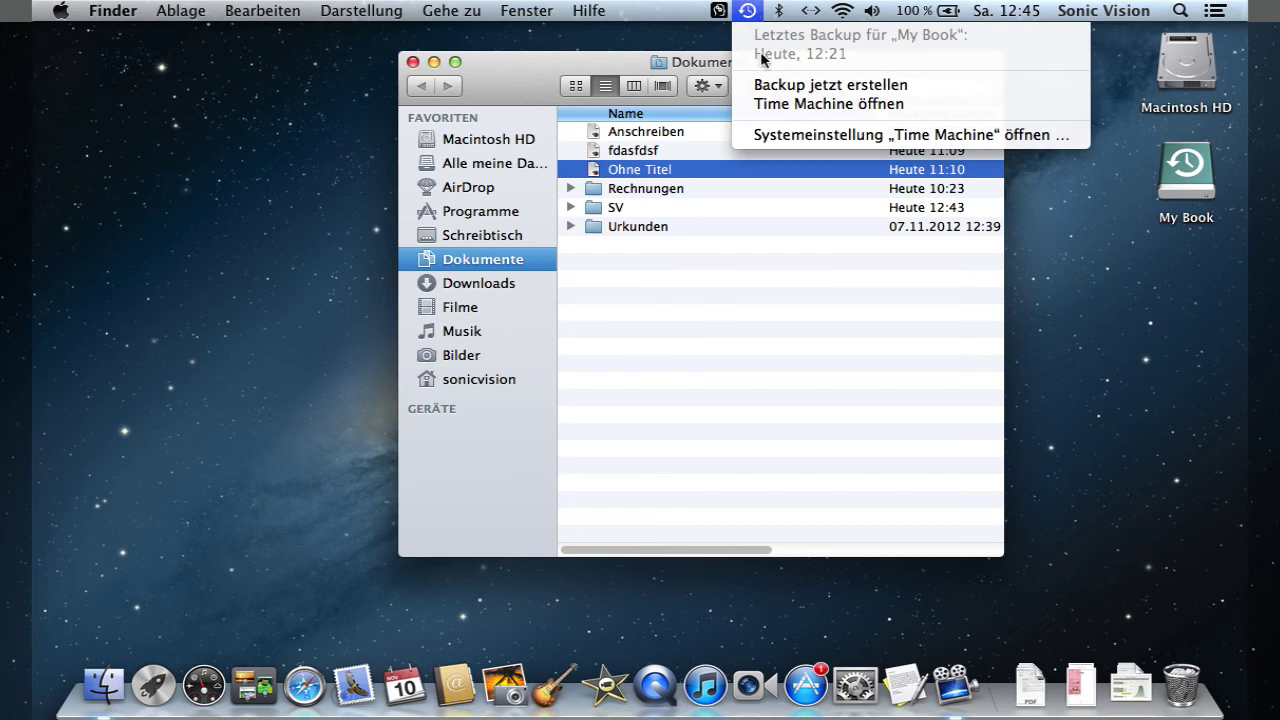
{"action": "left_click", "coordinate": [776, 104]}
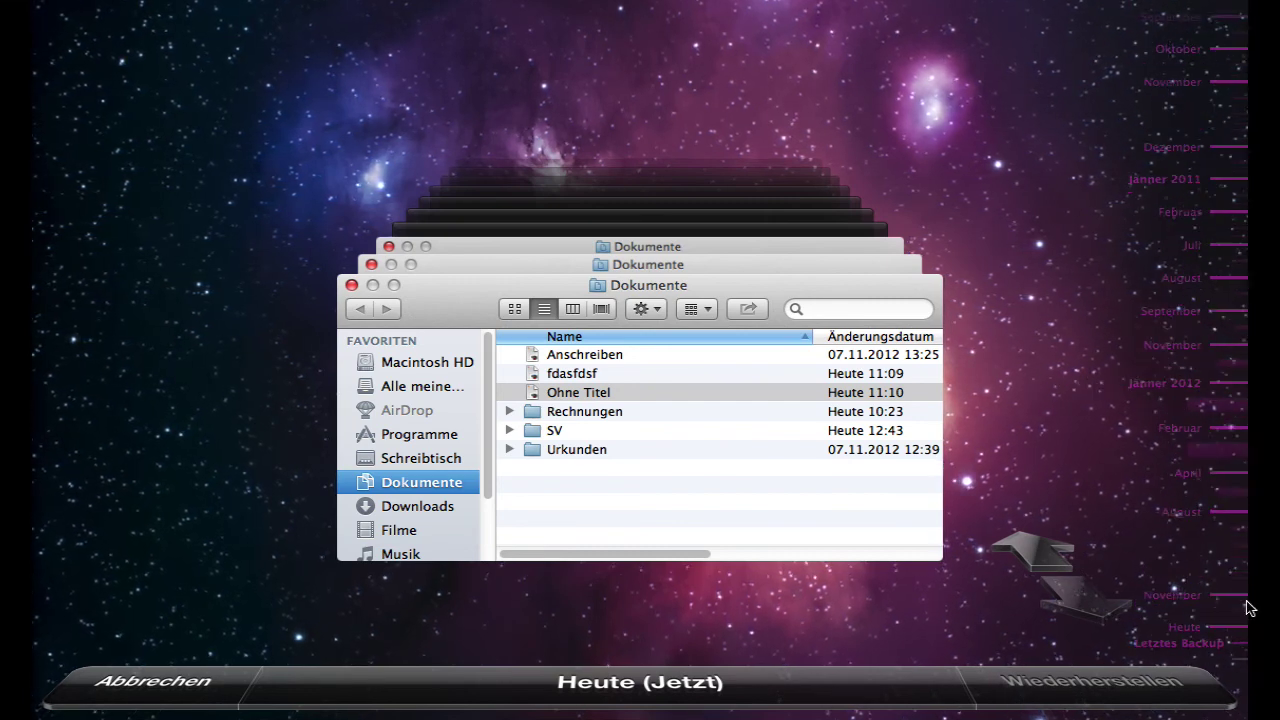
- Go back to the Heute 12:21 snapshot and browse its desktop, applications and Dokumente folders
{"action": "left_click", "coordinate": [1040, 556]}
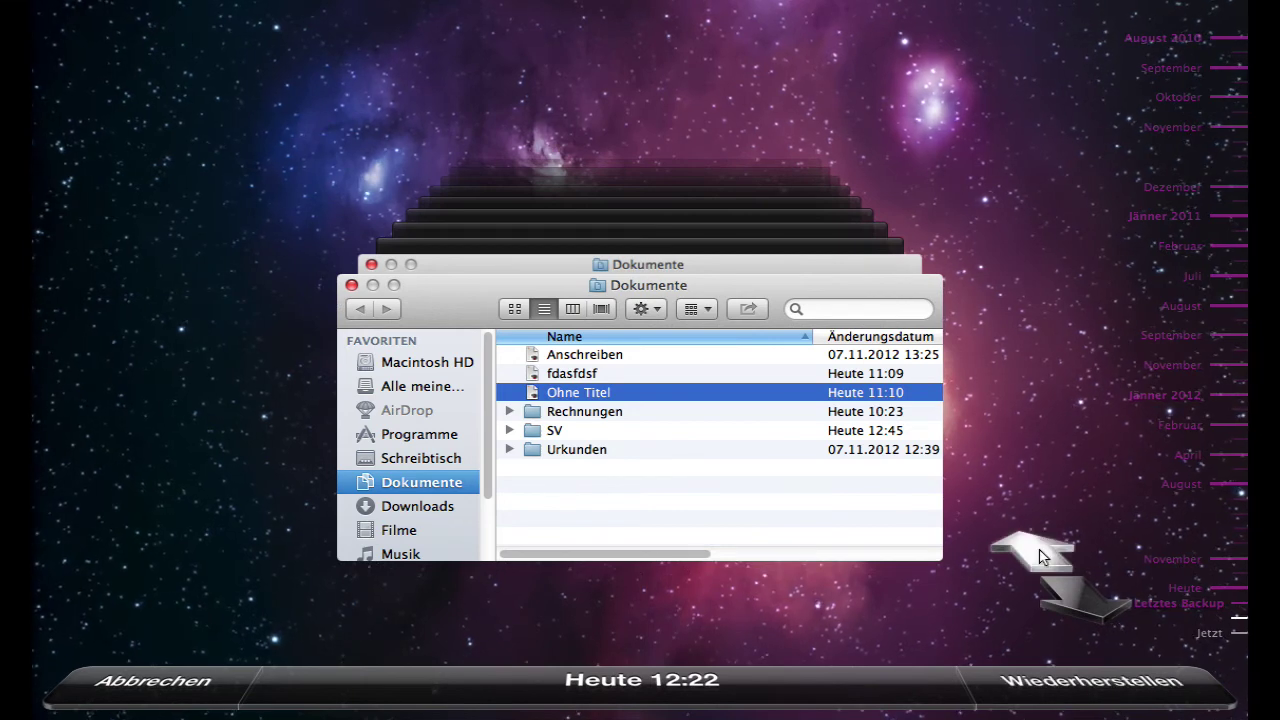
{"action": "left_click", "coordinate": [1040, 556]}
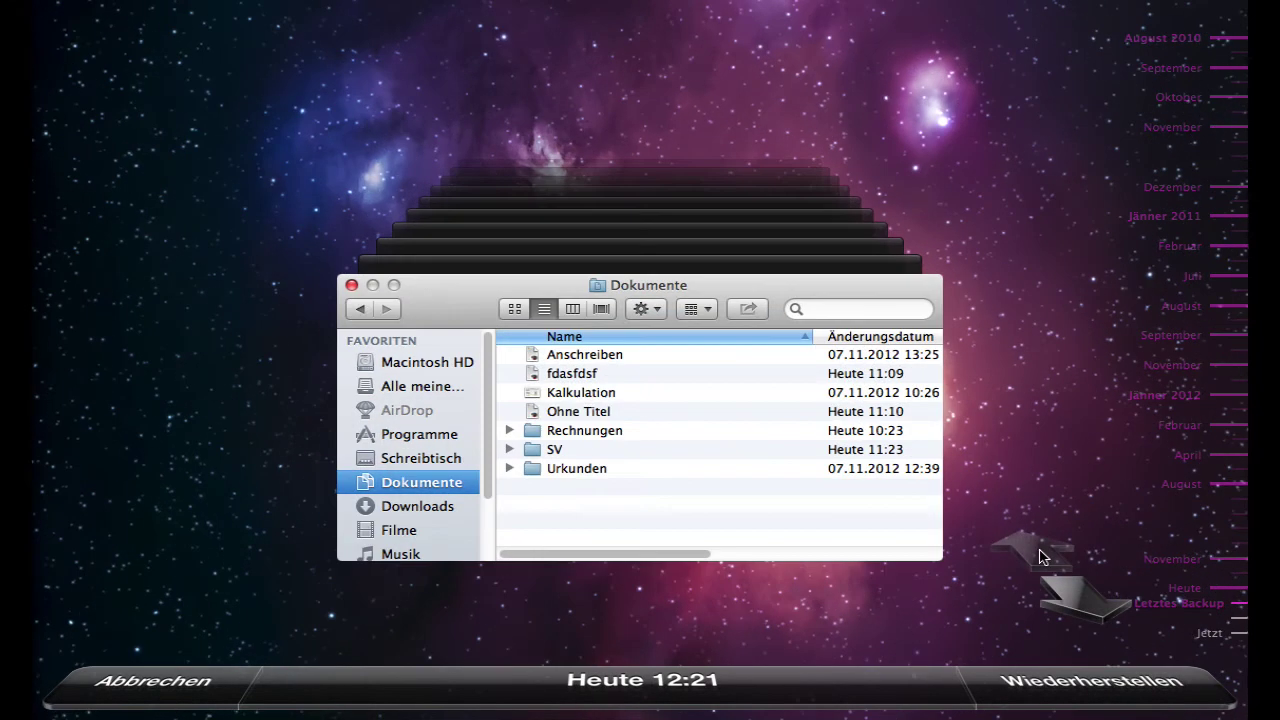
{"action": "left_click", "coordinate": [635, 393]}
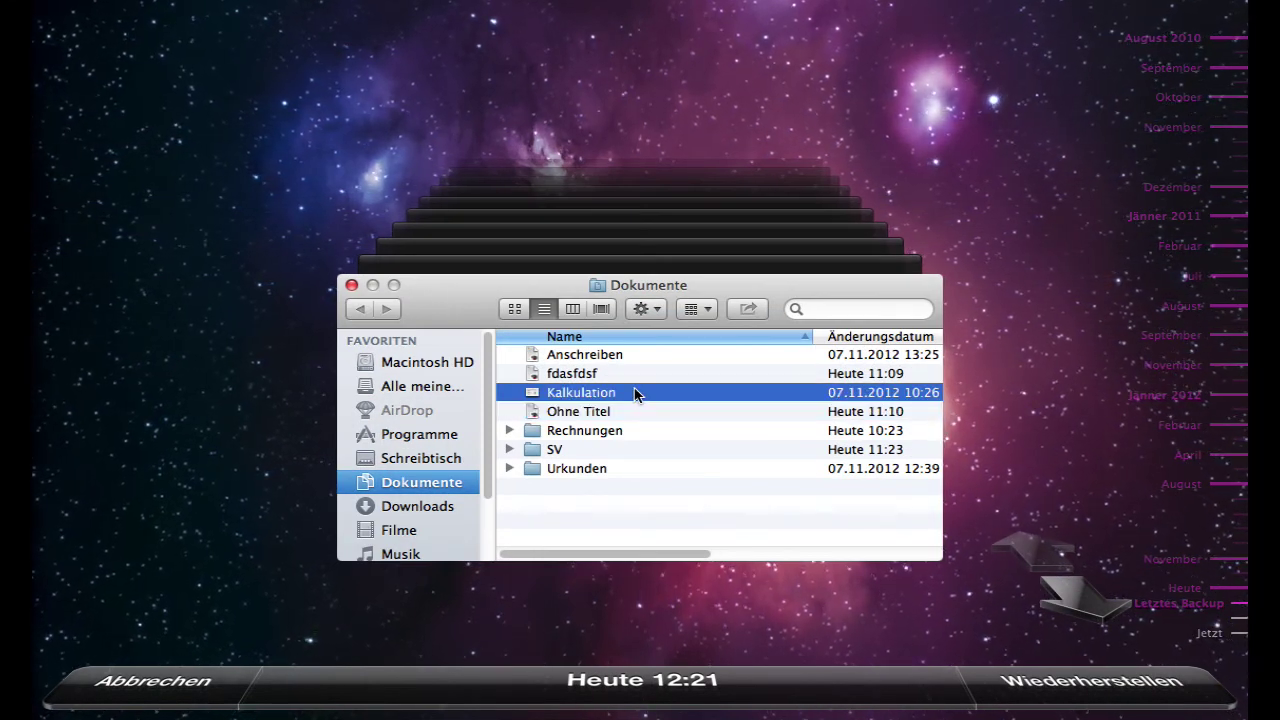
{"action": "left_click", "coordinate": [440, 458]}
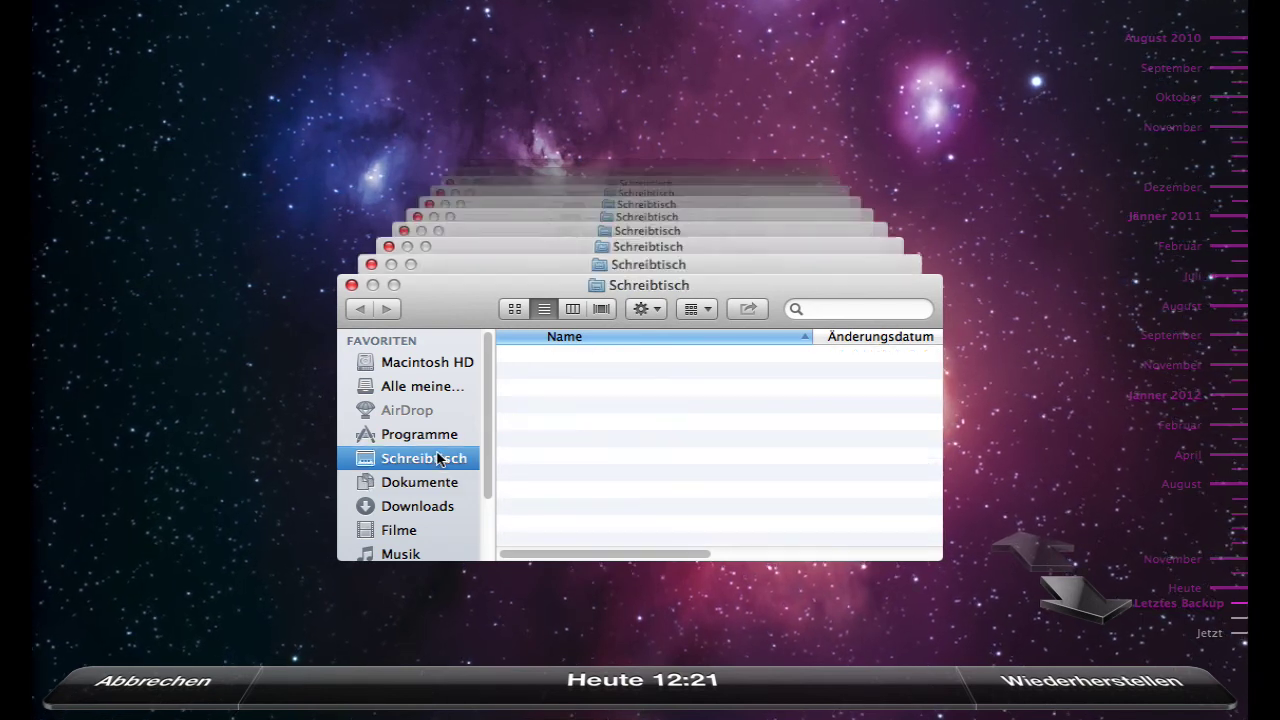
{"action": "left_click", "coordinate": [433, 439]}
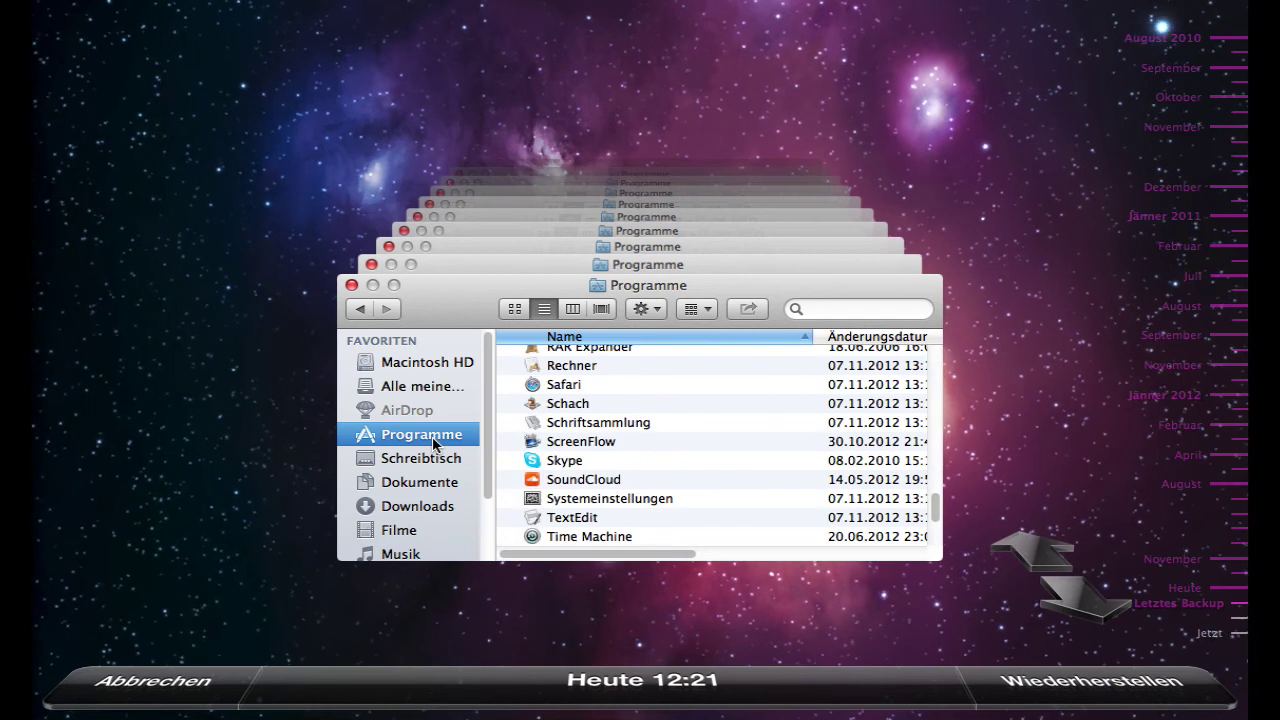
{"action": "left_click", "coordinate": [427, 484]}
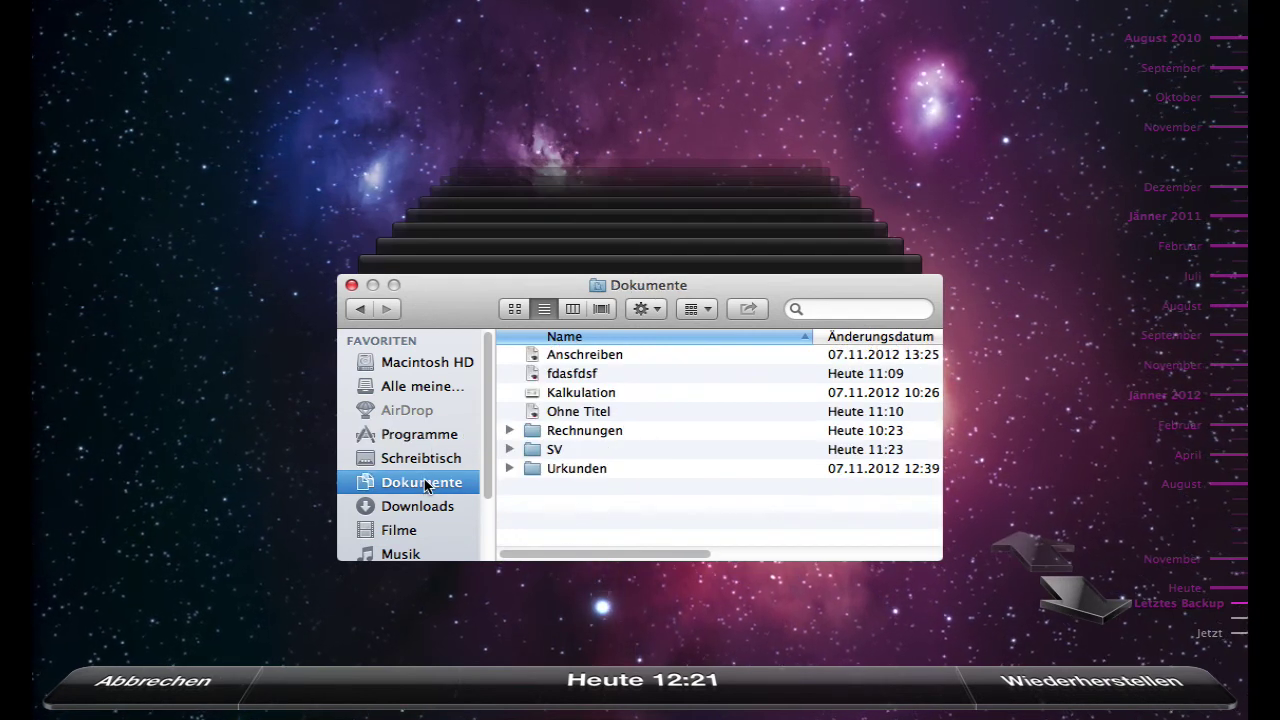
- Search the backup for 'Kalkulation' within Dokumente, then clear the search
{"action": "left_click", "coordinate": [823, 312]}
{"action": "type", "text": "Kalkulation"}
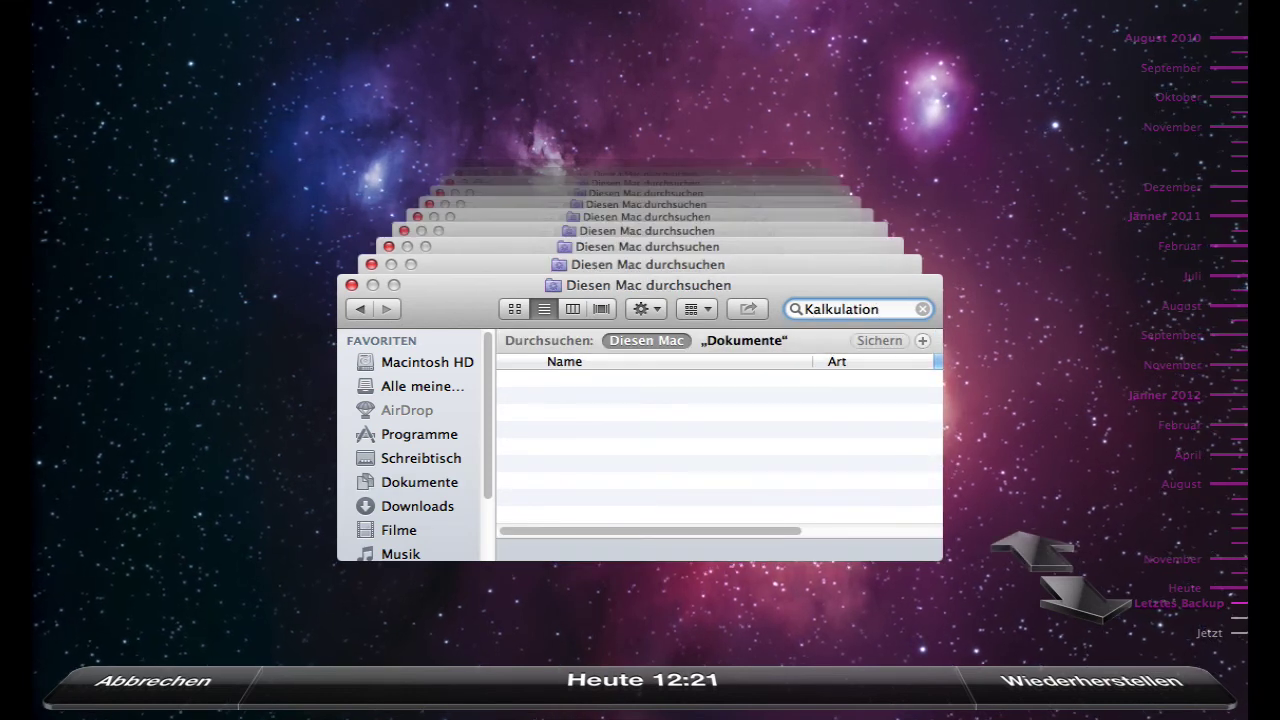
{"action": "left_click", "coordinate": [766, 341]}
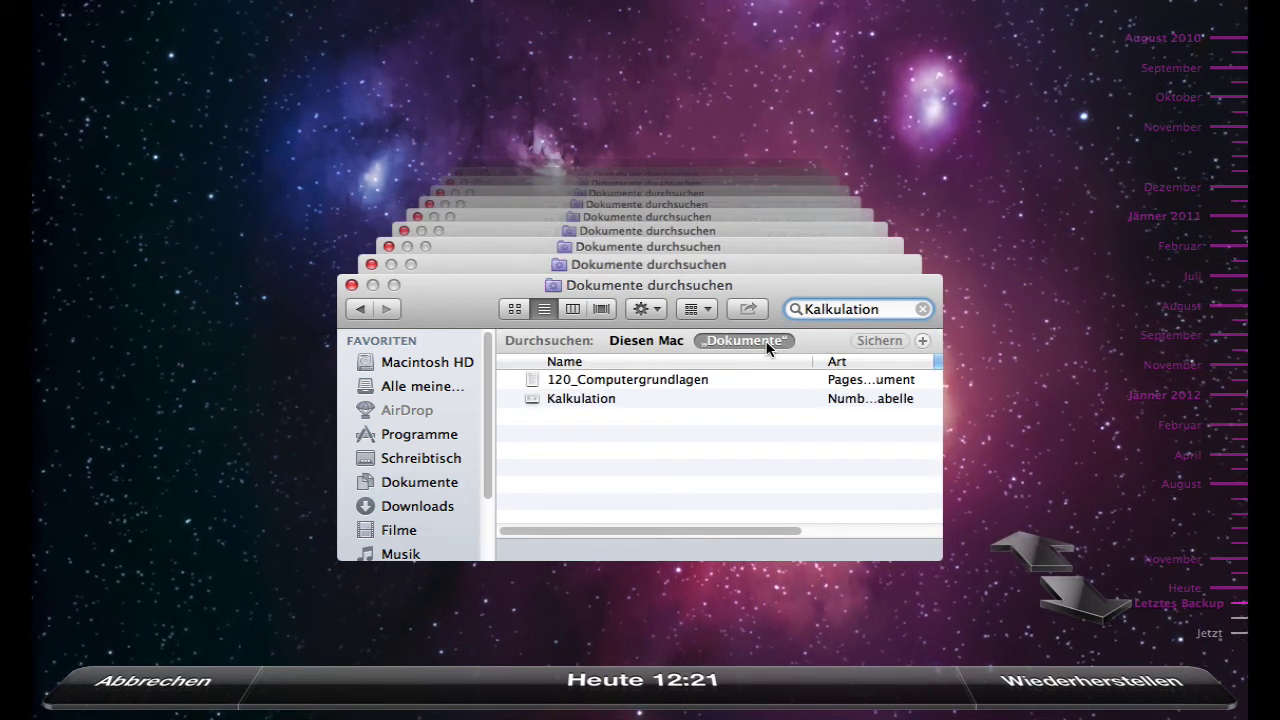
{"action": "left_click", "coordinate": [922, 309]}
- Preview the Kalkulation spreadsheet and restore it into the current Dokumente folder
{"action": "left_click", "coordinate": [620, 396]}
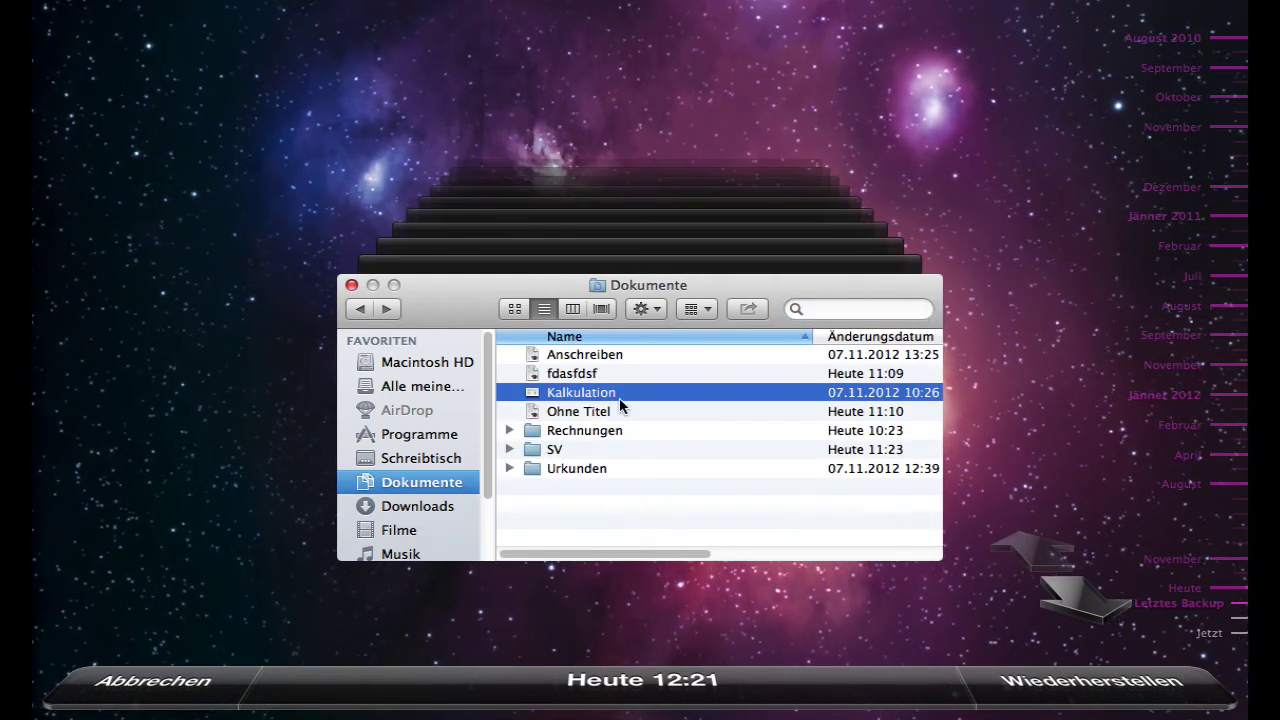
{"action": "key", "text": "space"}
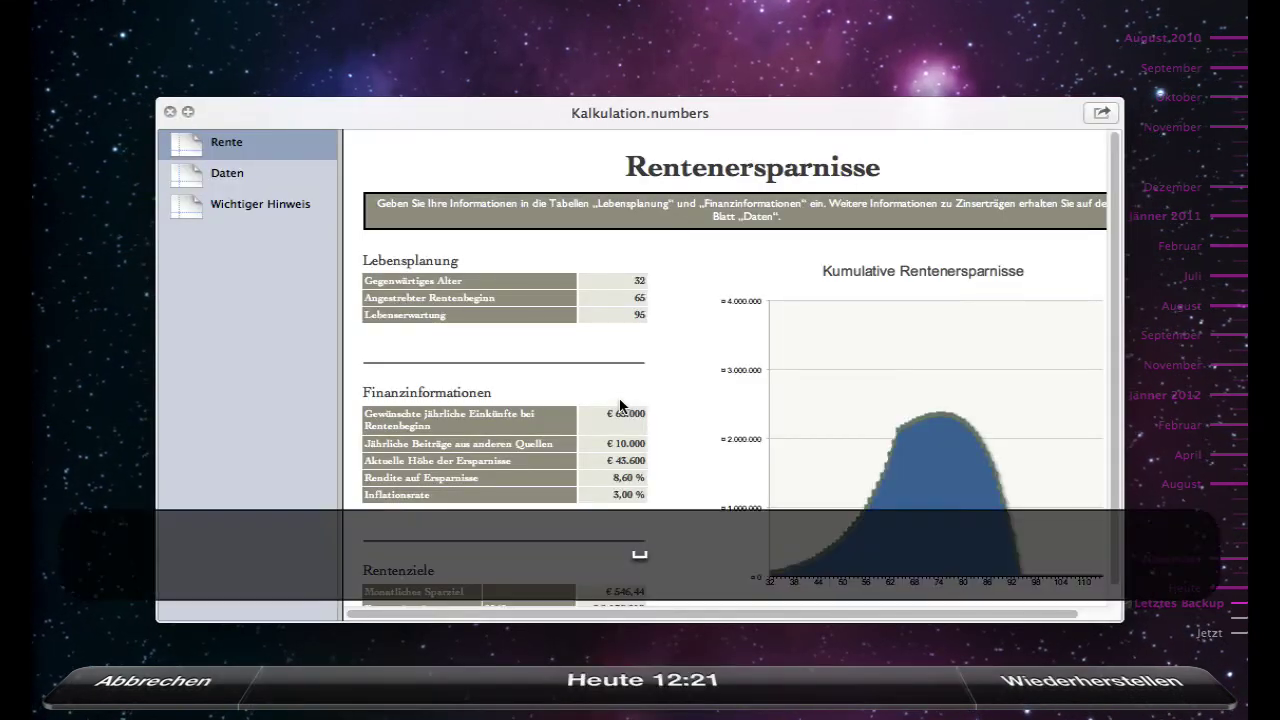
{"action": "key", "text": "space"}
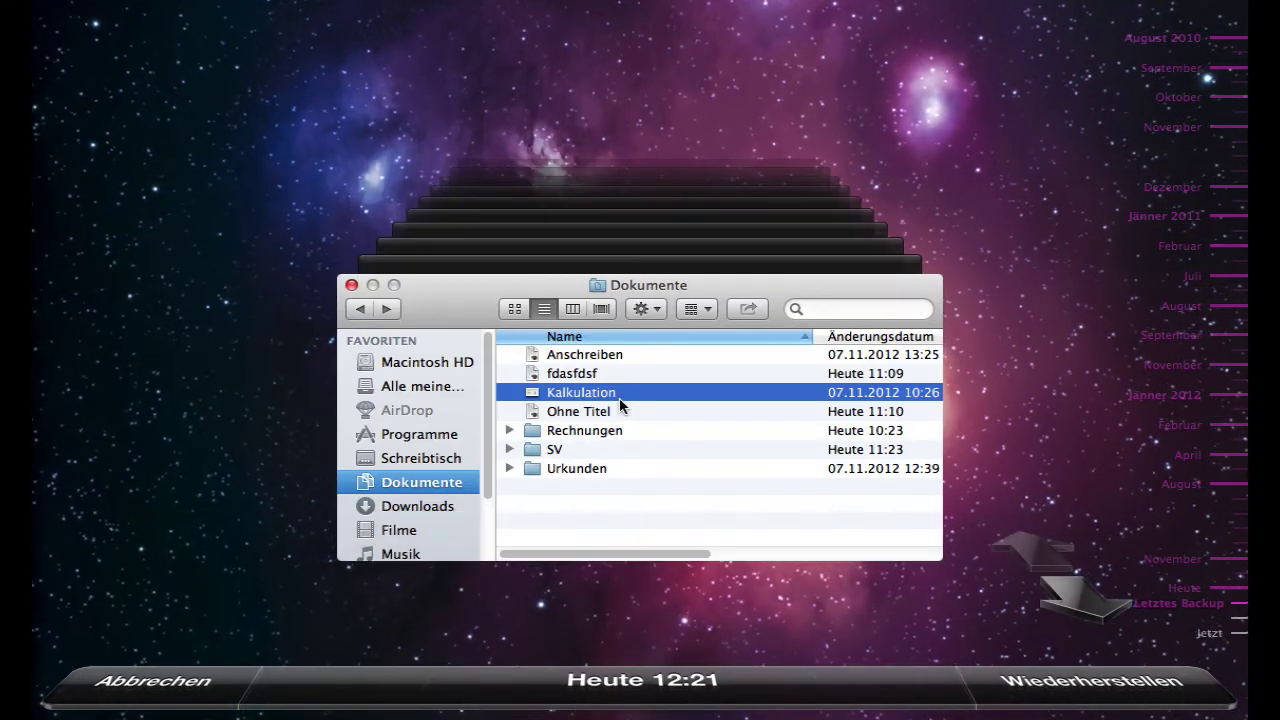
{"action": "left_click", "coordinate": [1108, 688]}
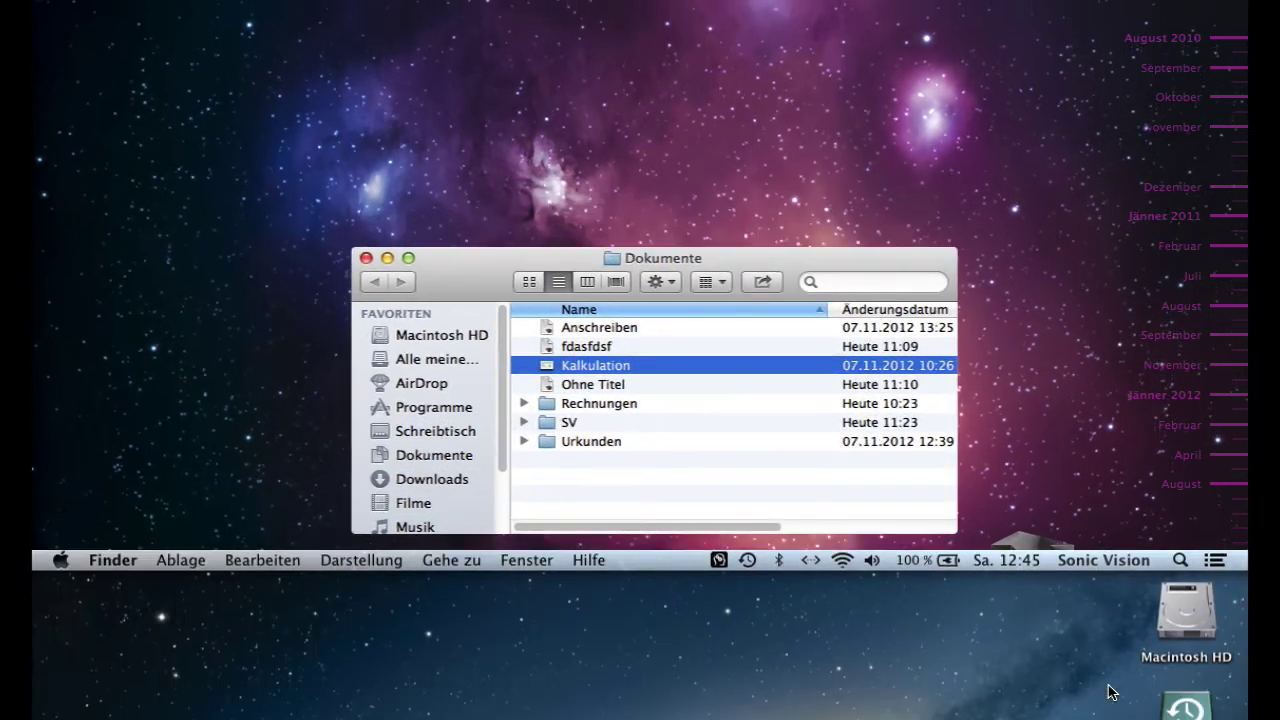